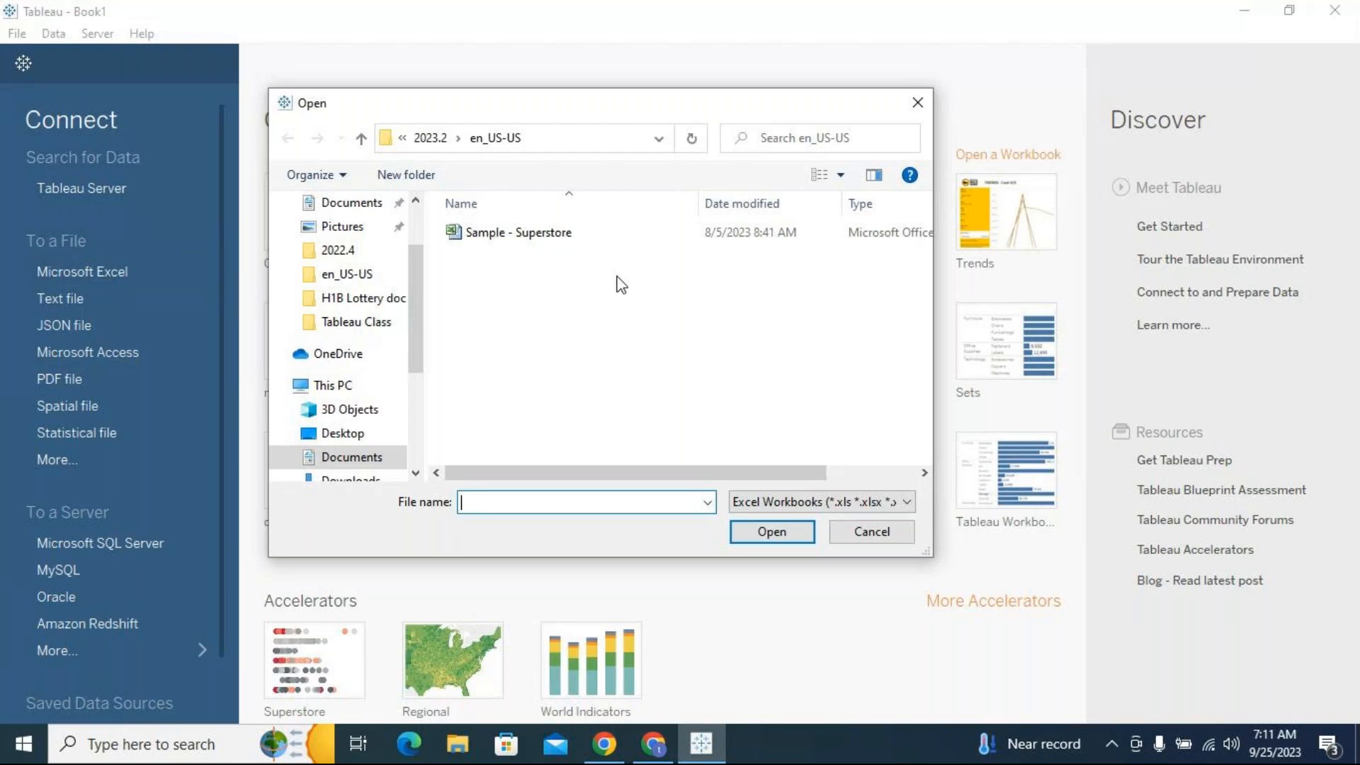
# Connect to the Sample - Superstore Excel workbook and add the Orders table to the data source
pyautogui.click(567, 234)
pyautogui.click(772, 532)
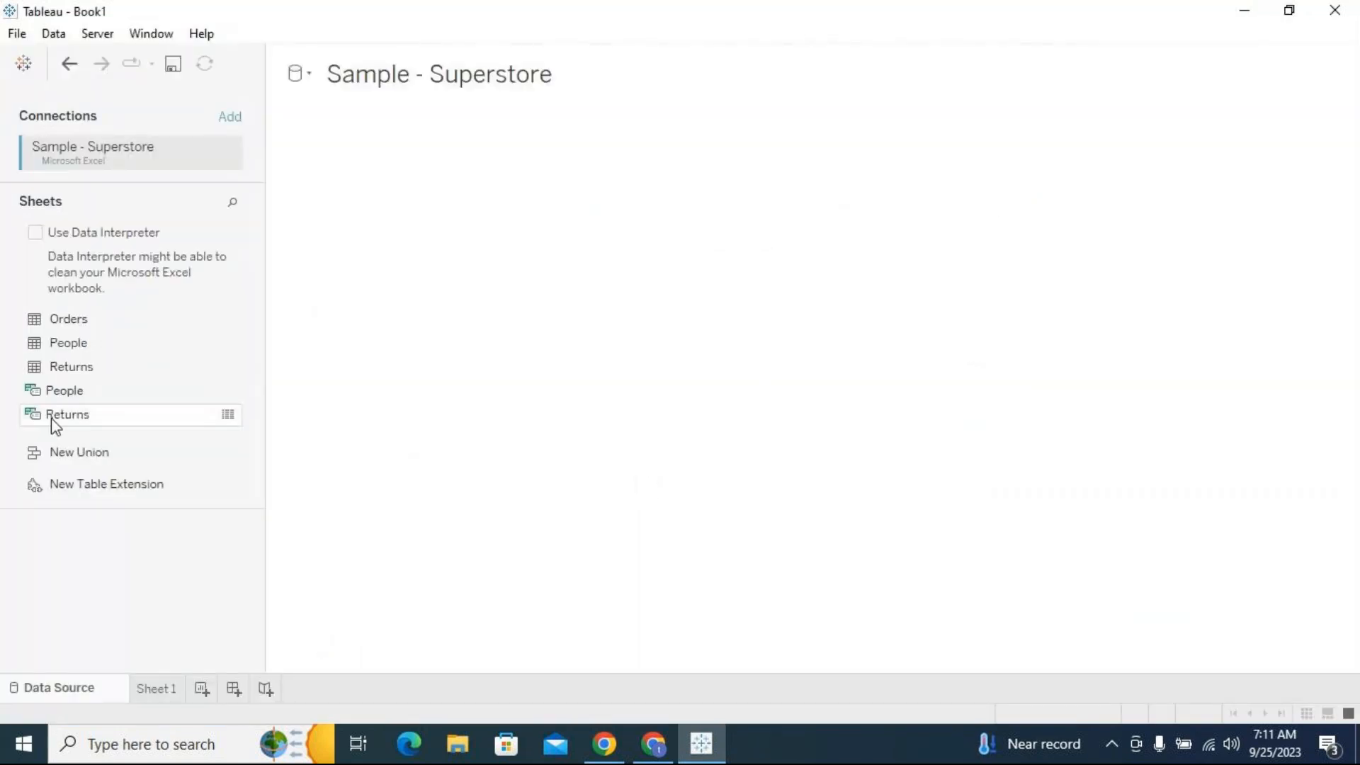
pyautogui.moveTo(65, 322); pyautogui.dragTo(453, 333)
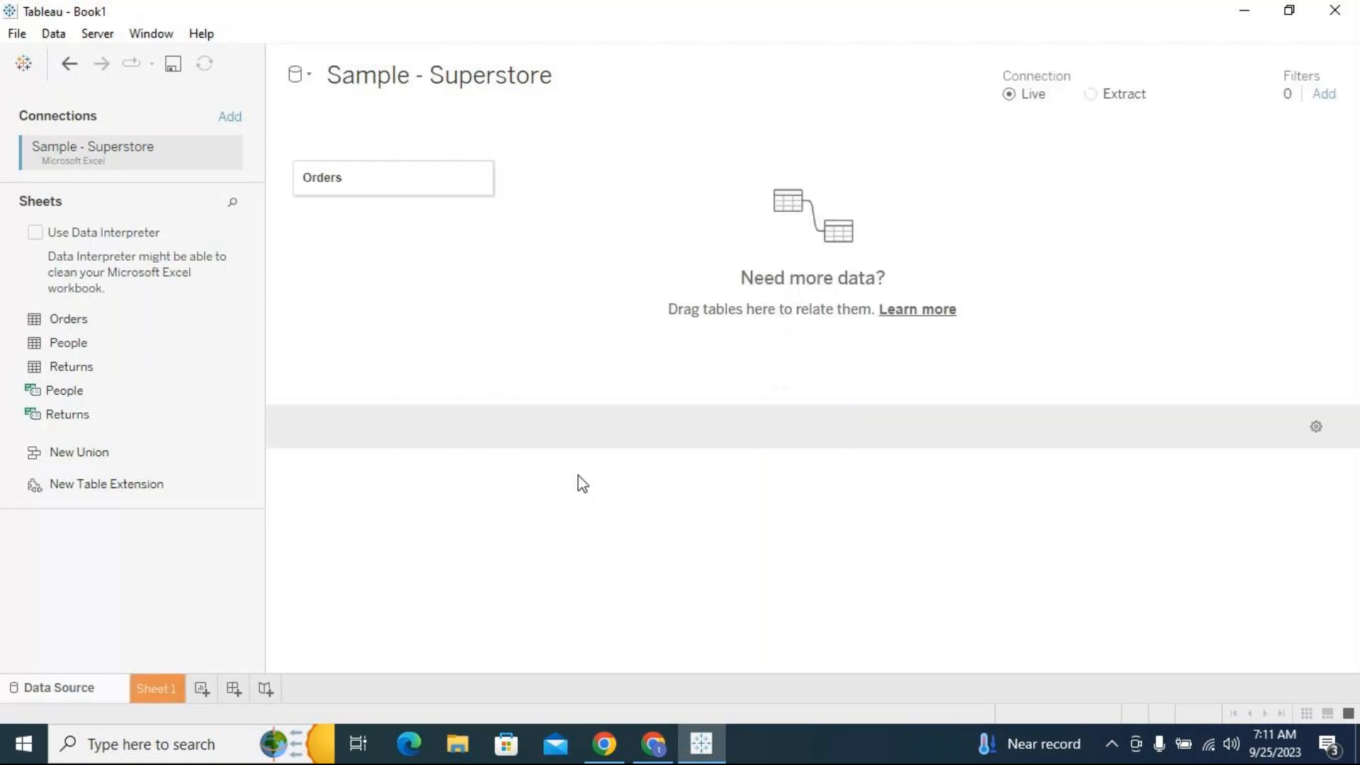
# On Sheet 1, build a bar chart with Category and Sub-Category on rows, Sales on columns, and mark labels shown
pyautogui.click(157, 688)
pyautogui.moveTo(79, 212); pyautogui.dragTo(573, 128)
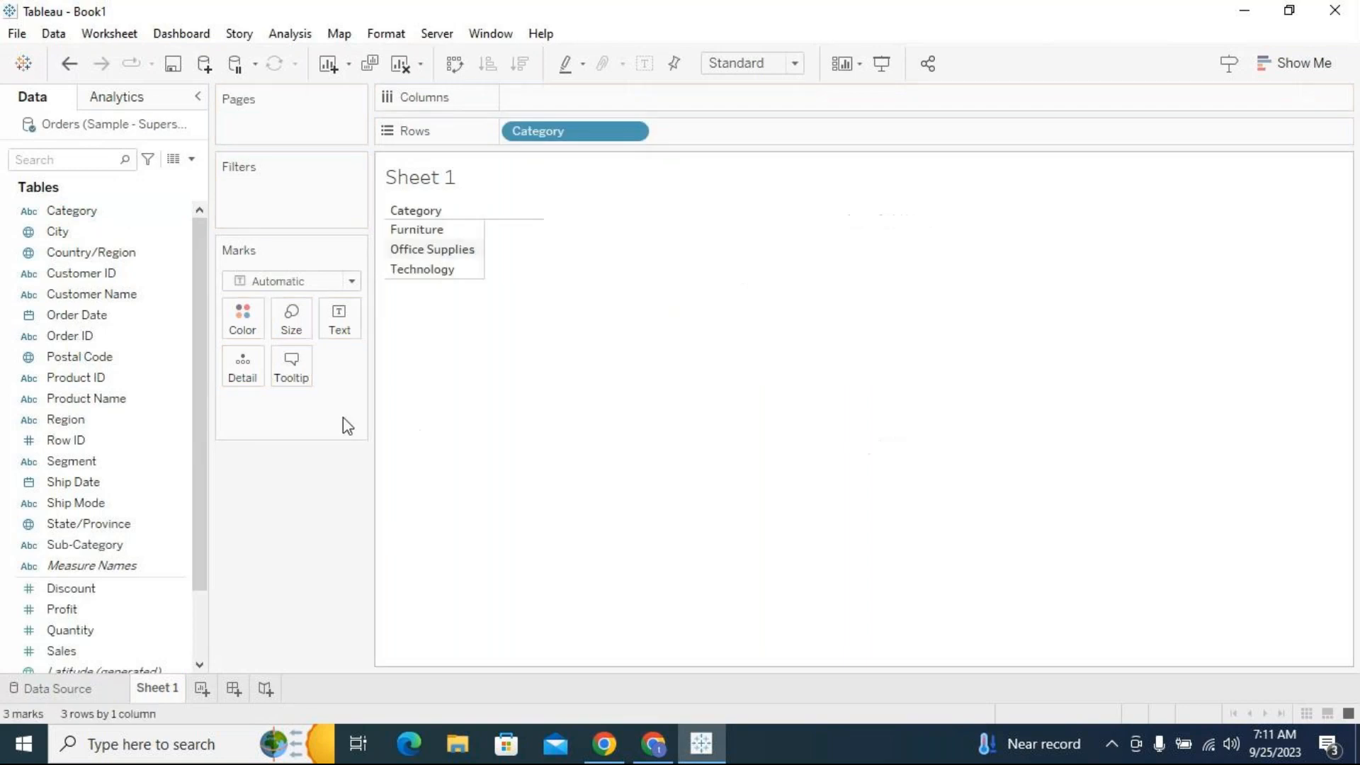
pyautogui.click(140, 552)
pyautogui.moveTo(136, 552); pyautogui.dragTo(819, 131)
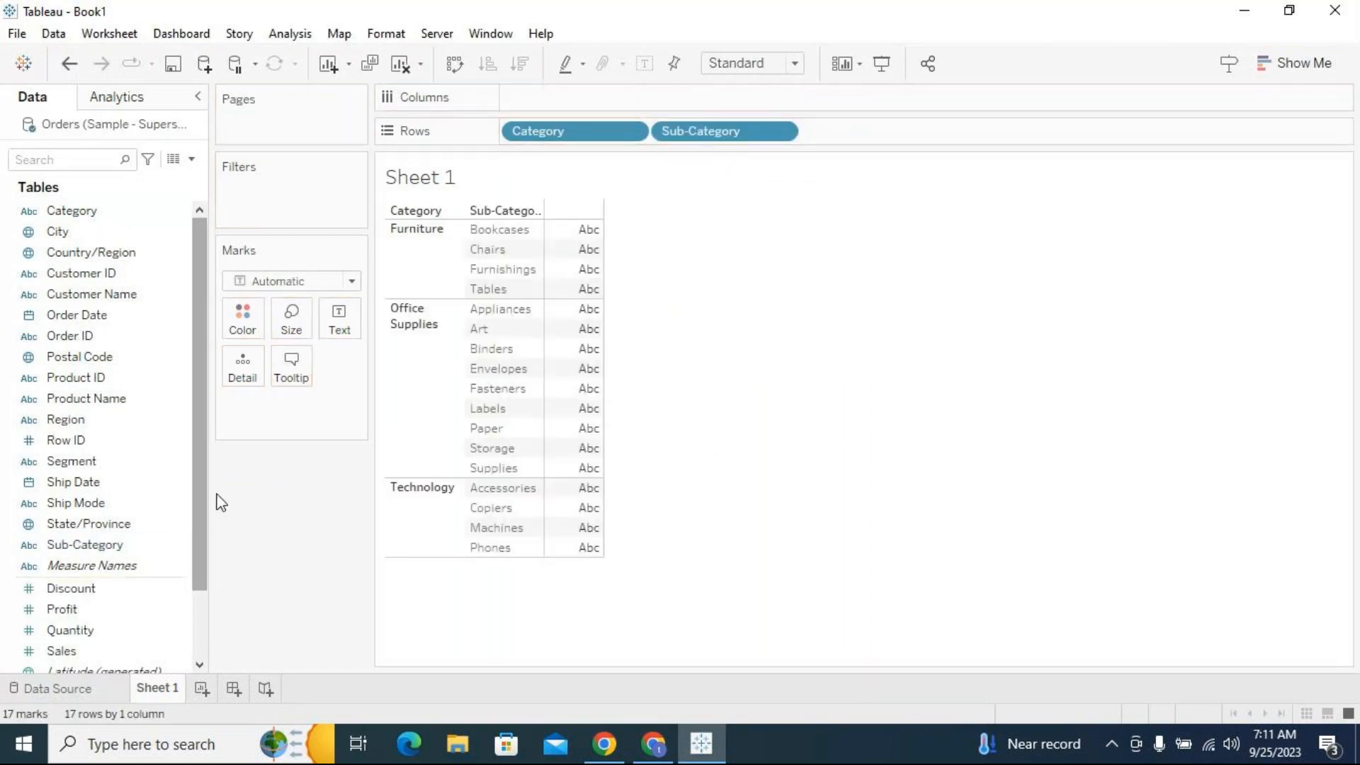
pyautogui.moveTo(198, 541); pyautogui.dragTo(198, 609)
pyautogui.moveTo(61, 567); pyautogui.dragTo(602, 105)
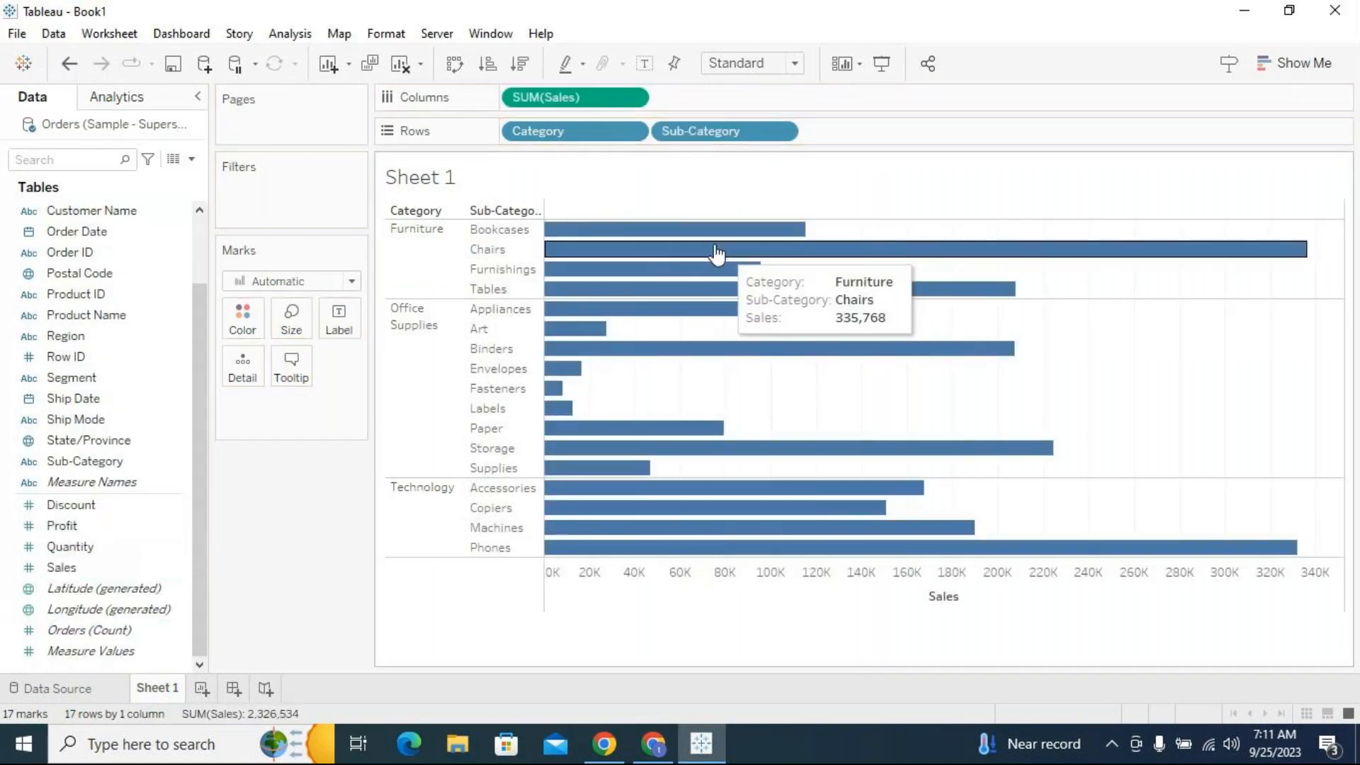
pyautogui.click(643, 67)
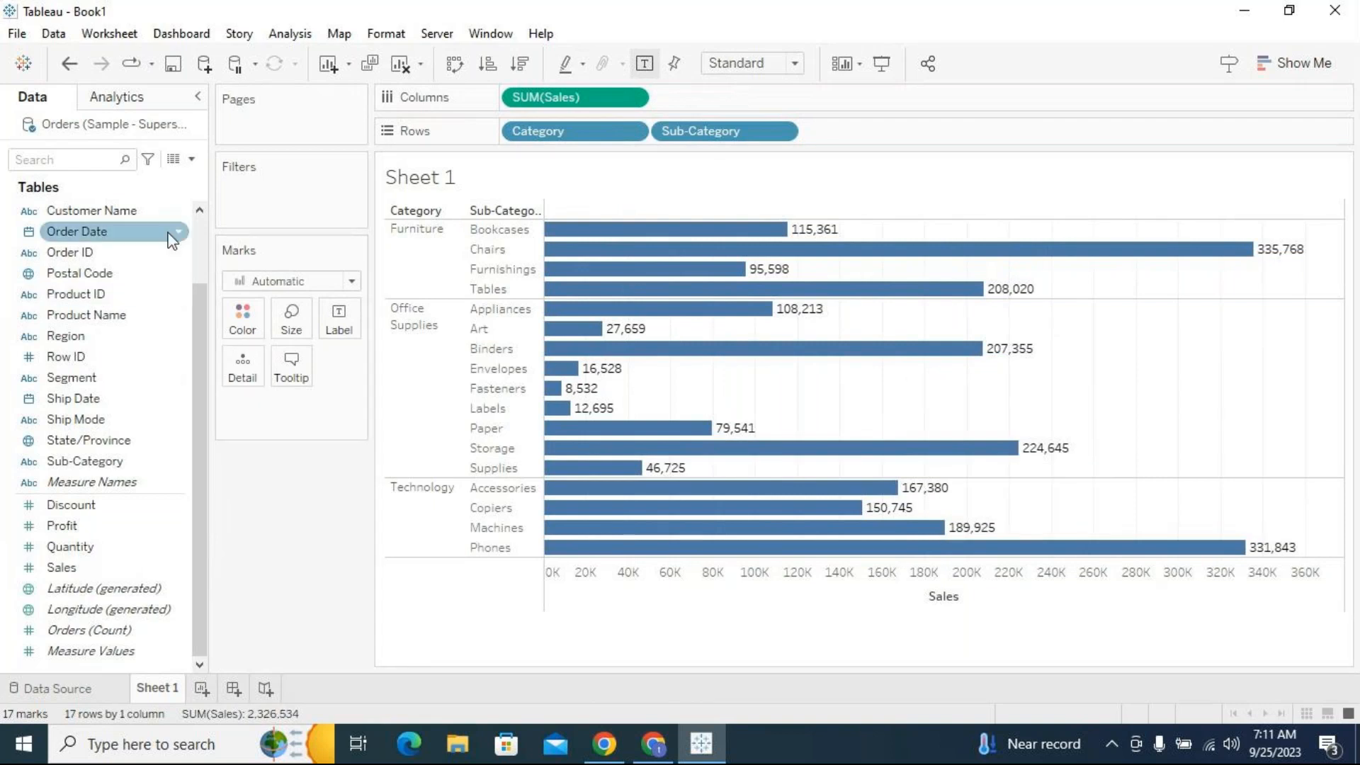
# Start a new calculated field and name it rankdense
pyautogui.click(202, 255)
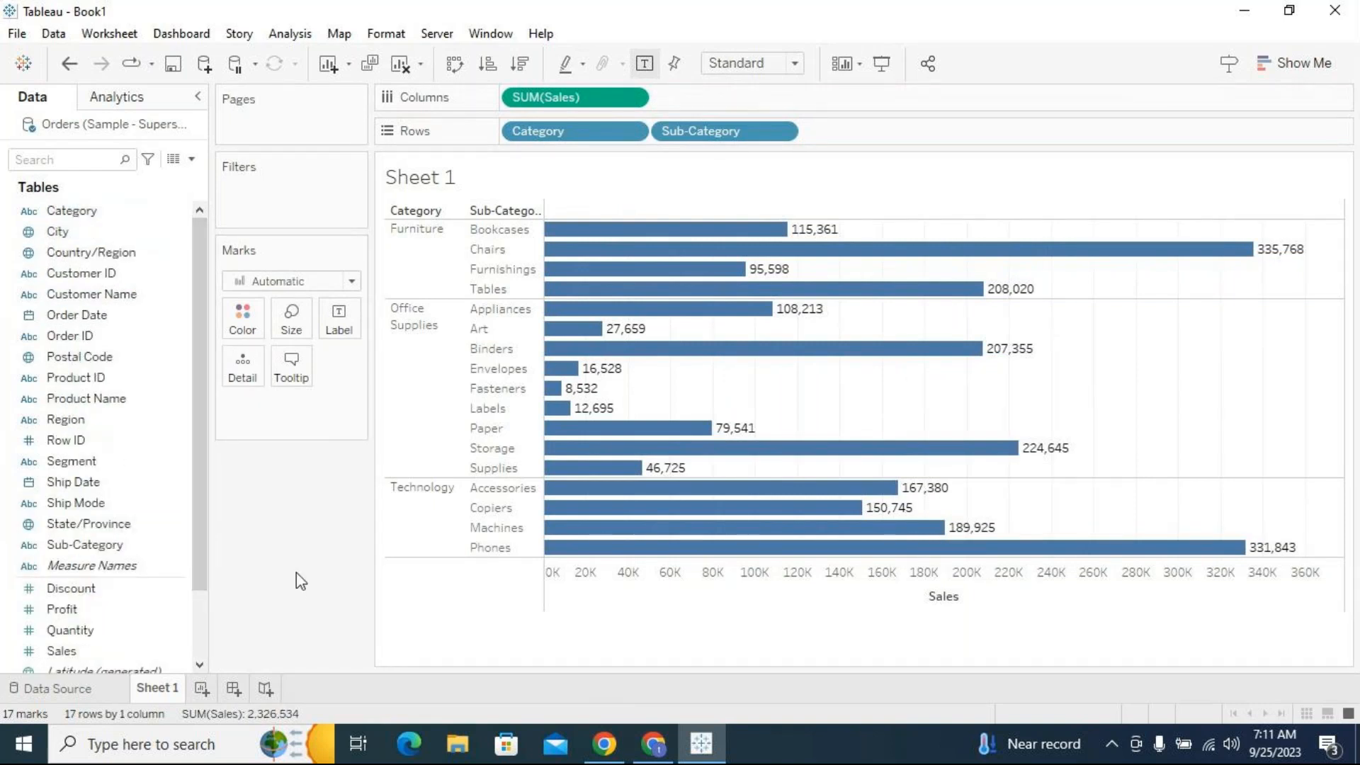
pyautogui.click(191, 159)
pyautogui.click(100, 180)
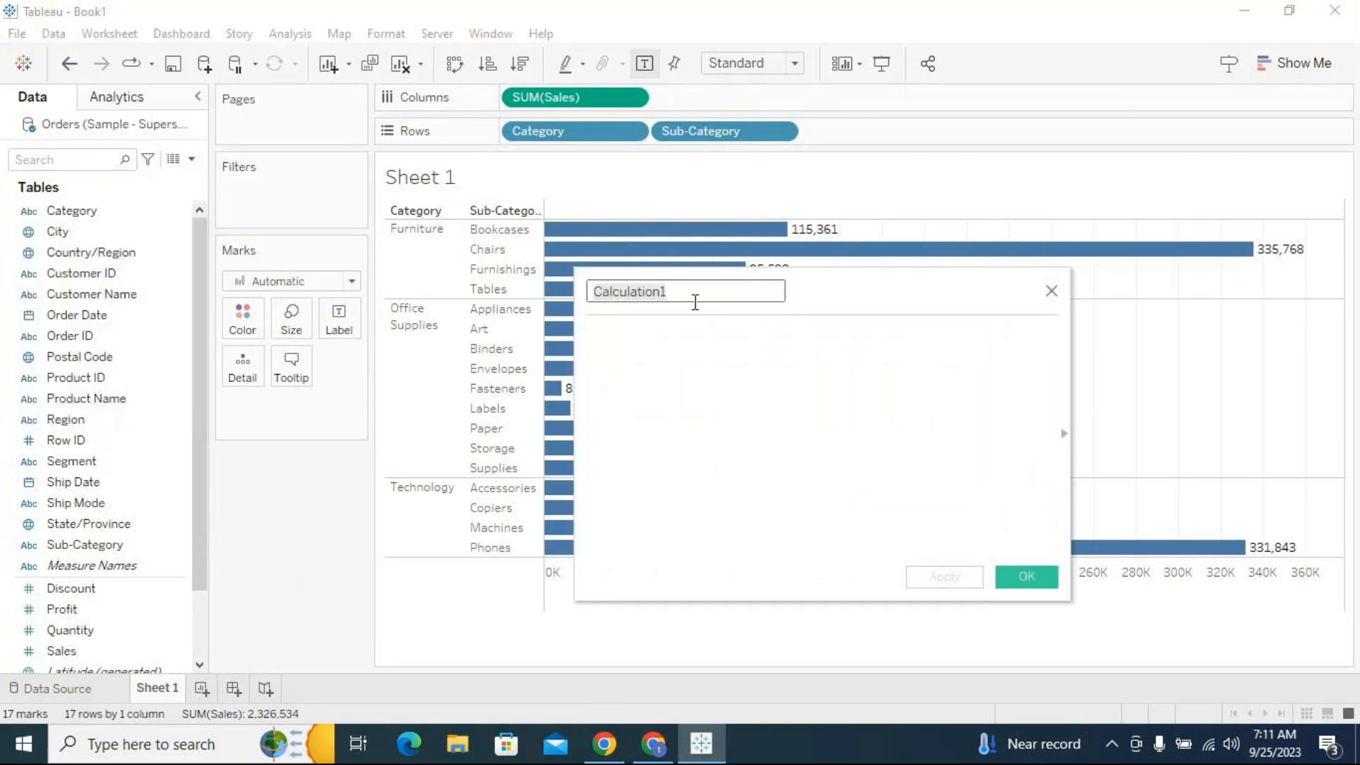
pyautogui.write('rankde')
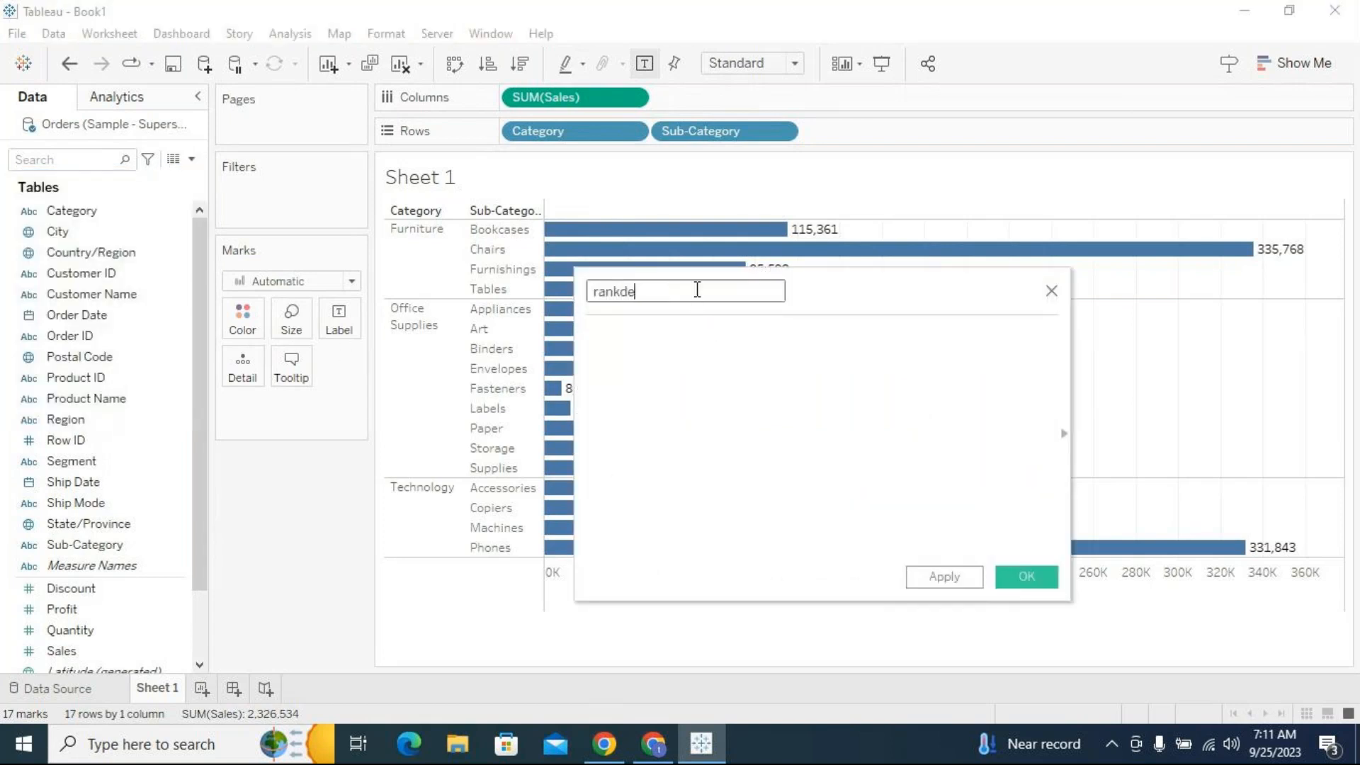
pyautogui.press('Tab')
# Insert the RANK_DENSE function in the rankdense formula
pyautogui.write('rankde')
pyautogui.press('BackSpace')
pyautogui.press('BackSpace')
pyautogui.press('BackSpace')
pyautogui.press('BackSpace')
pyautogui.press('Down')
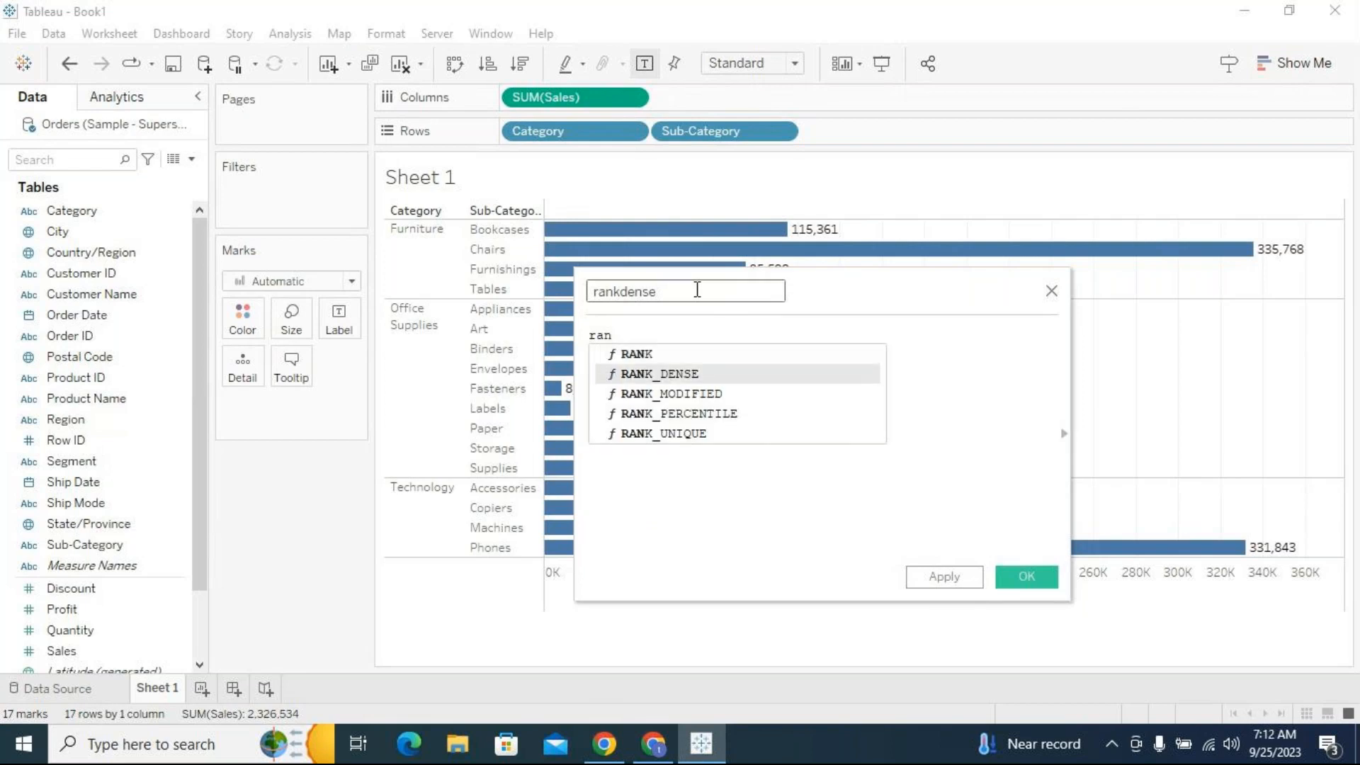
pyautogui.press('Return')
# Complete the formula as RANK_DENSE(SUM([Sales]),'desc') and save the rankdense field
pyautogui.write('sum')
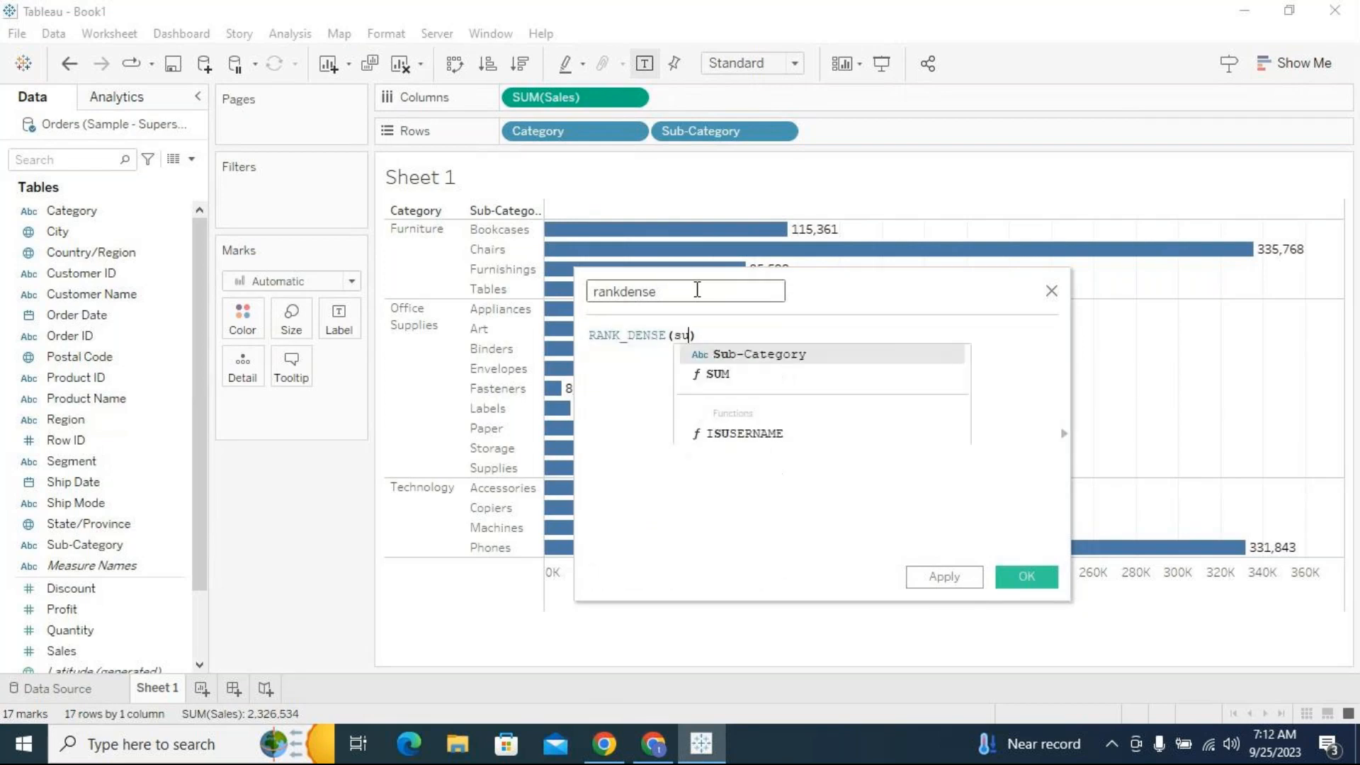
pyautogui.press('Return')
pyautogui.write('sale')
pyautogui.press('Return')
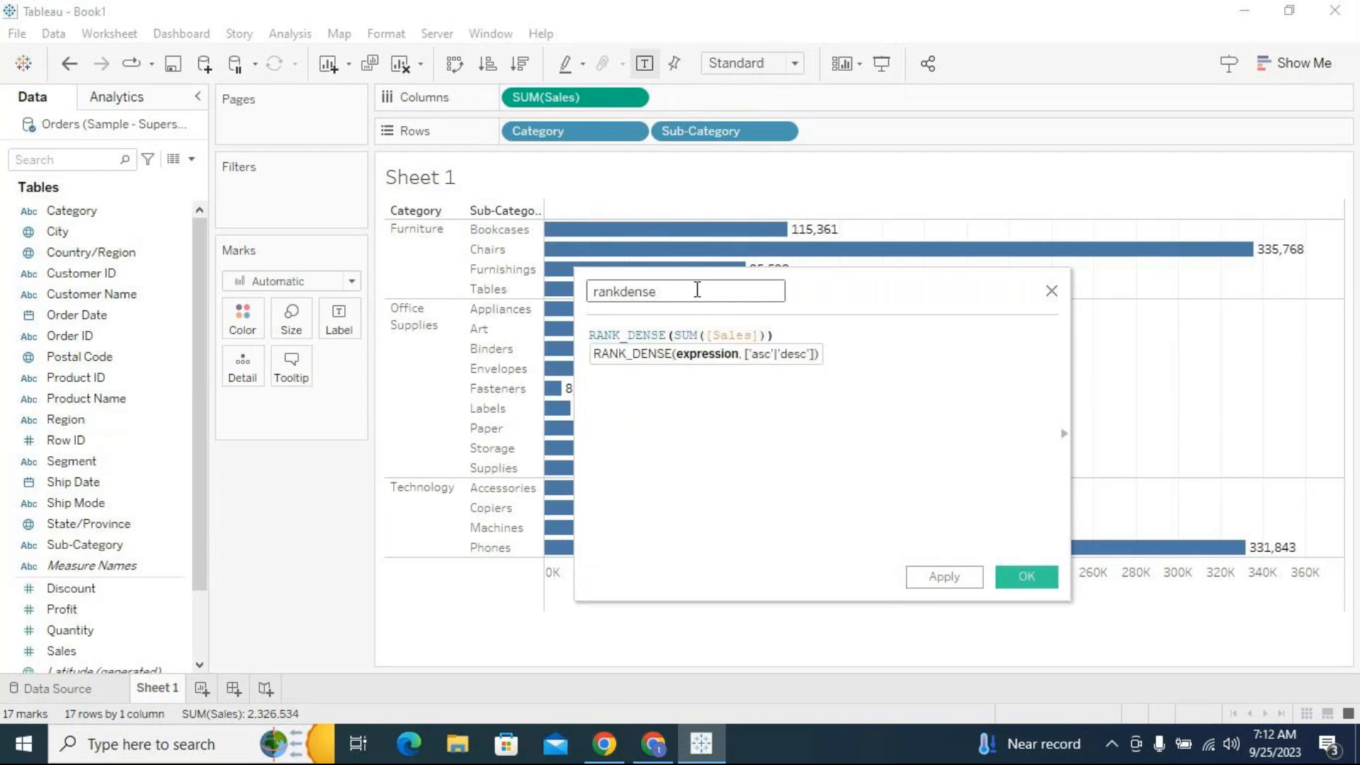
pyautogui.write(',')
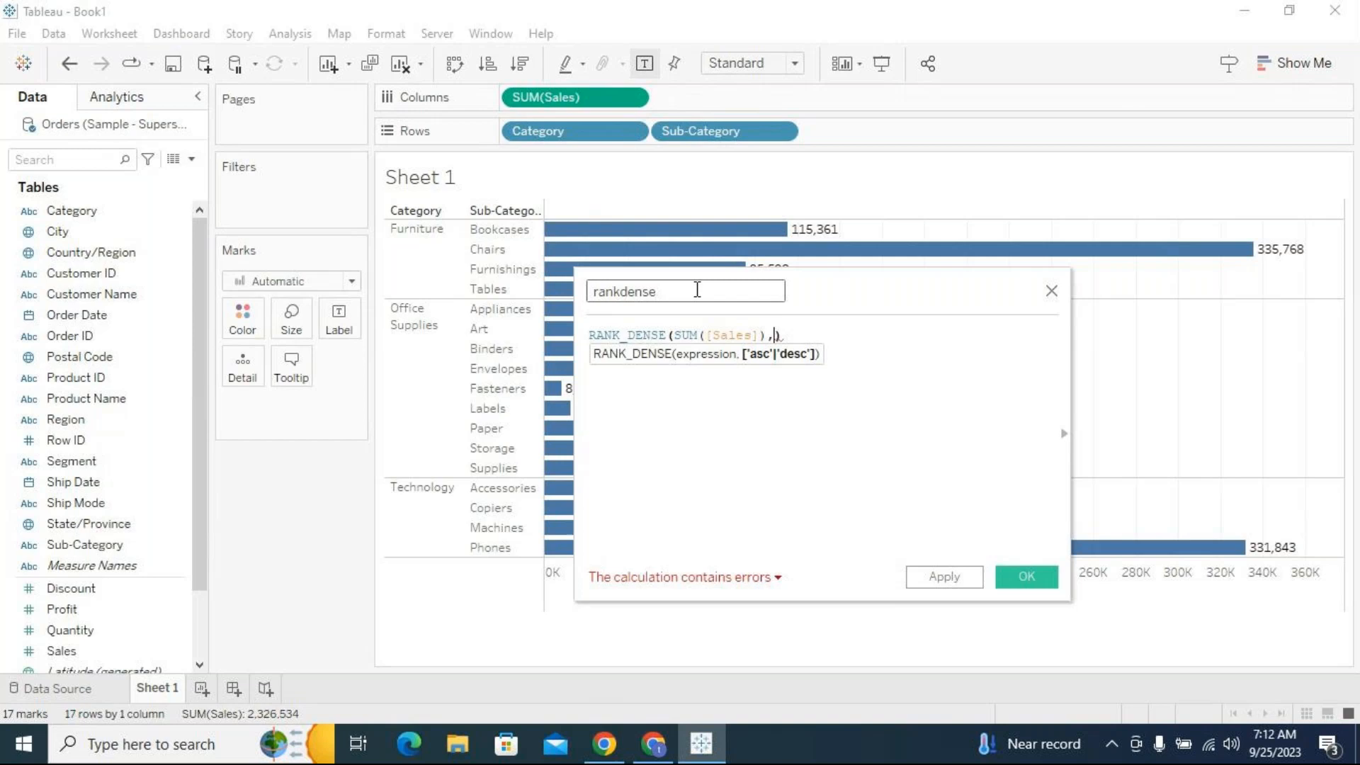
pyautogui.write("'desc")
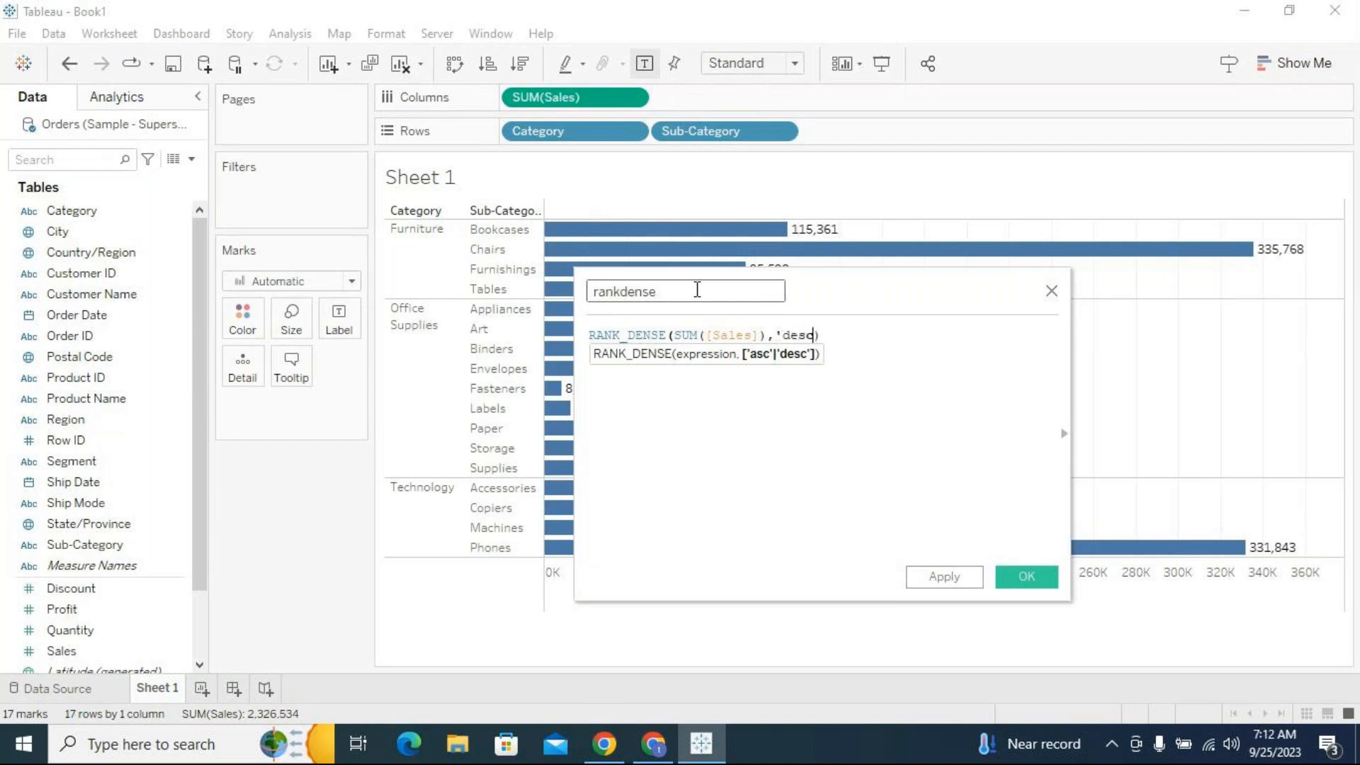
pyautogui.write("'")
pyautogui.click(1007, 580)
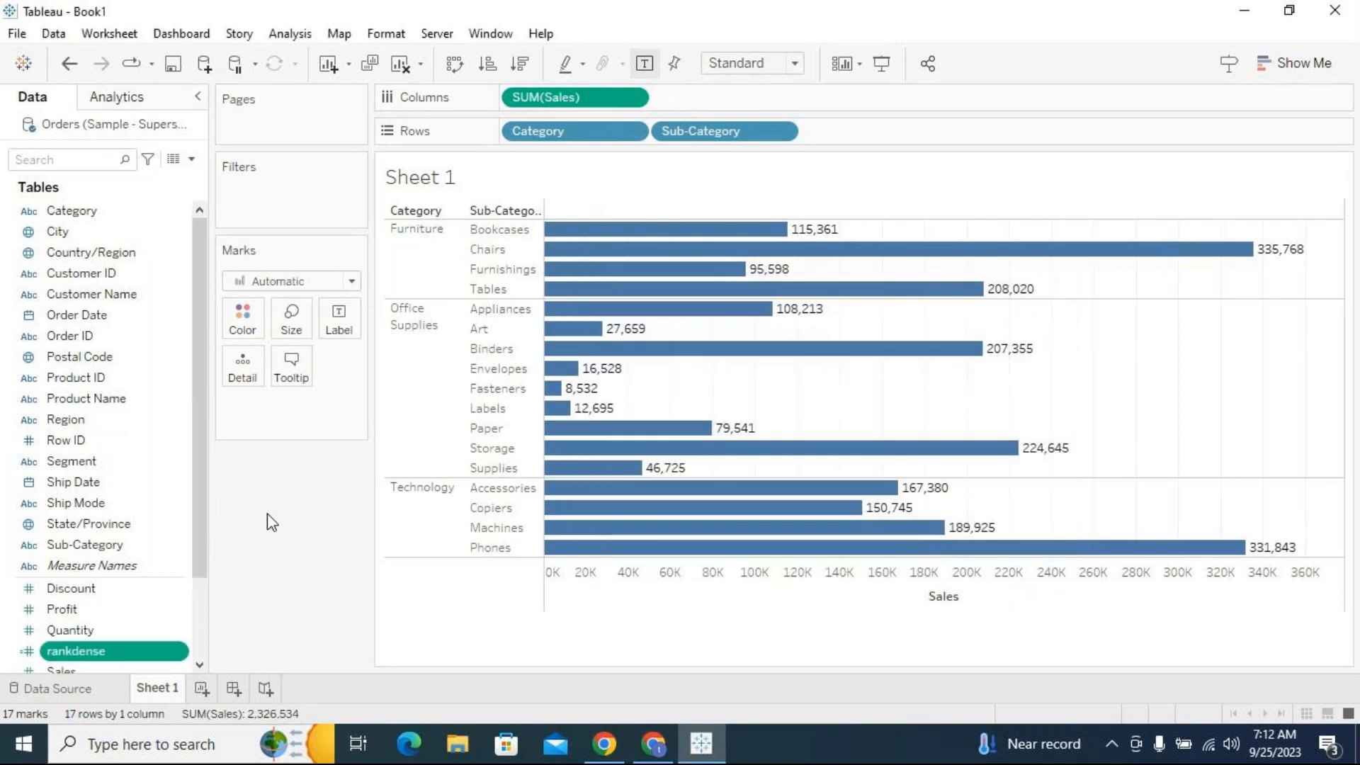
# Create a second calculated field named asc and insert the RANK_DENSE function in its formula
pyautogui.click(191, 158)
pyautogui.click(192, 182)
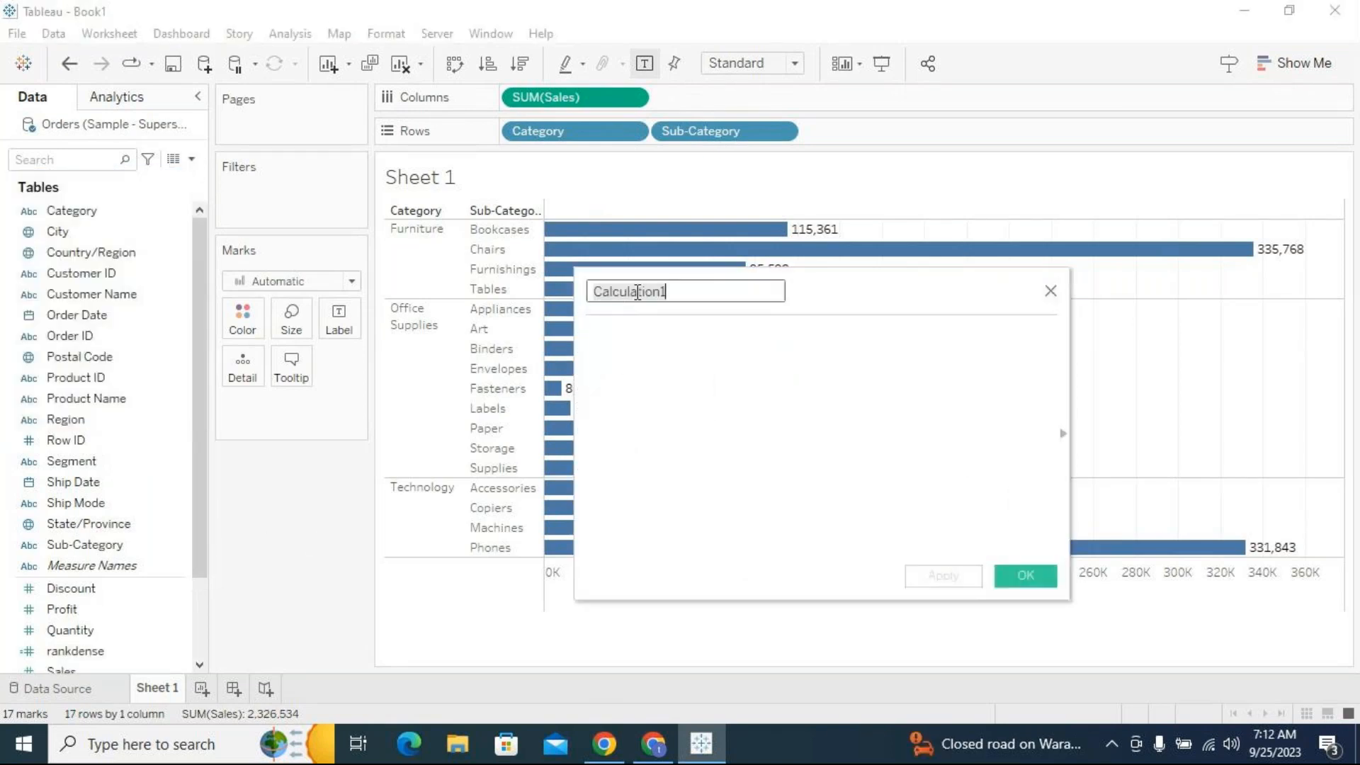
pyautogui.doubleClick(638, 291)
pyautogui.write('as')
pyautogui.press('Tab')
pyautogui.write('rank')
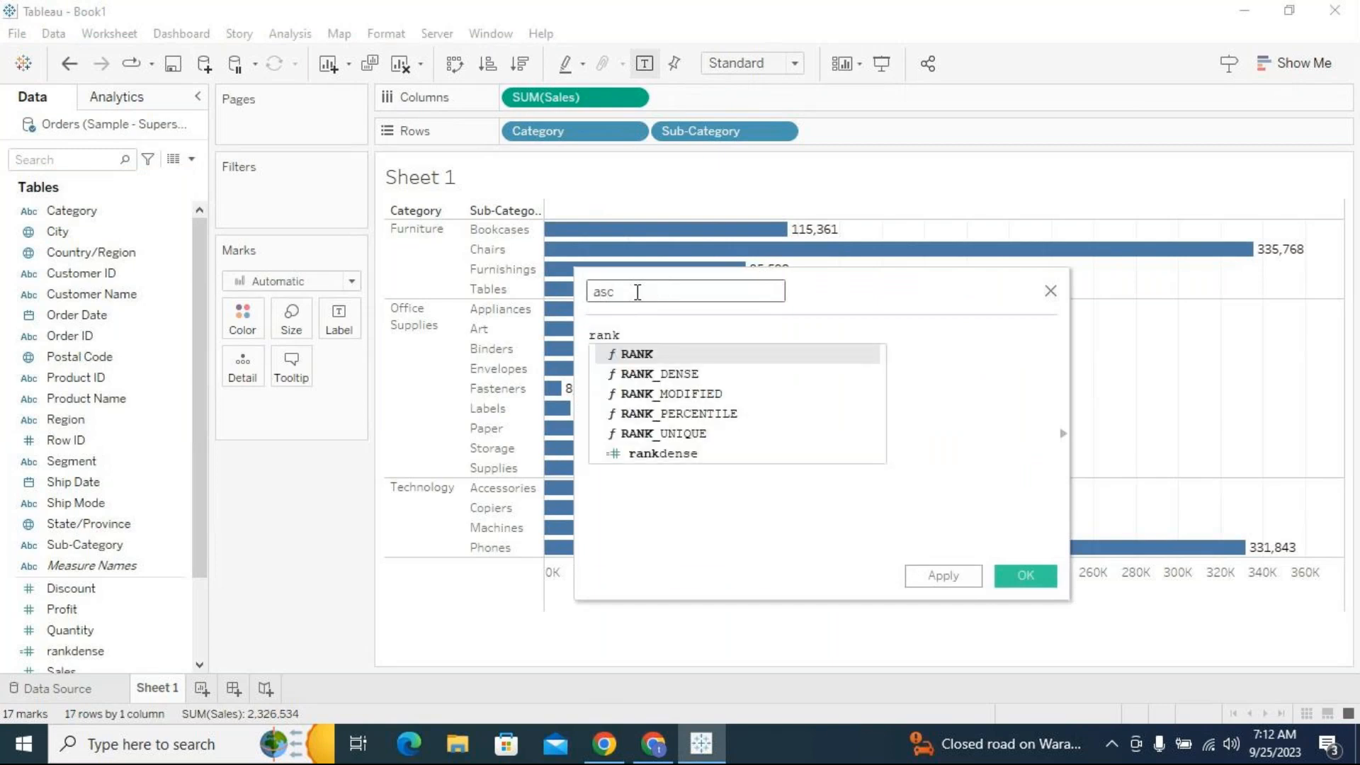
pyautogui.press('Down')
pyautogui.press('Return')
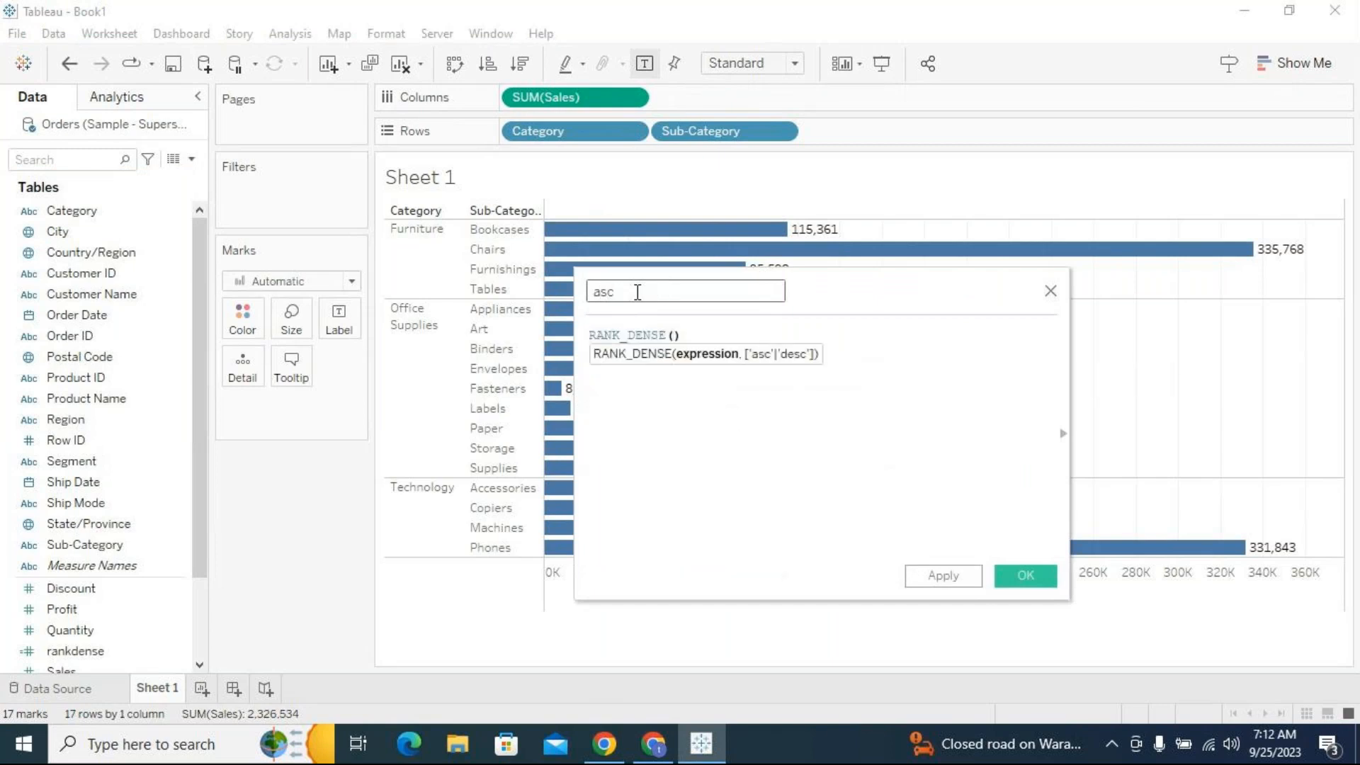
# Give the asc field's RANK_DENSE function the arguments SUM([Sales]) and 'desc', and save the field
pyautogui.write('sumsal')
pyautogui.press('BackSpace')
pyautogui.press('BackSpace')
pyautogui.press('Return')
pyautogui.write('sal')
pyautogui.press('Return')
pyautogui.write(",'des")
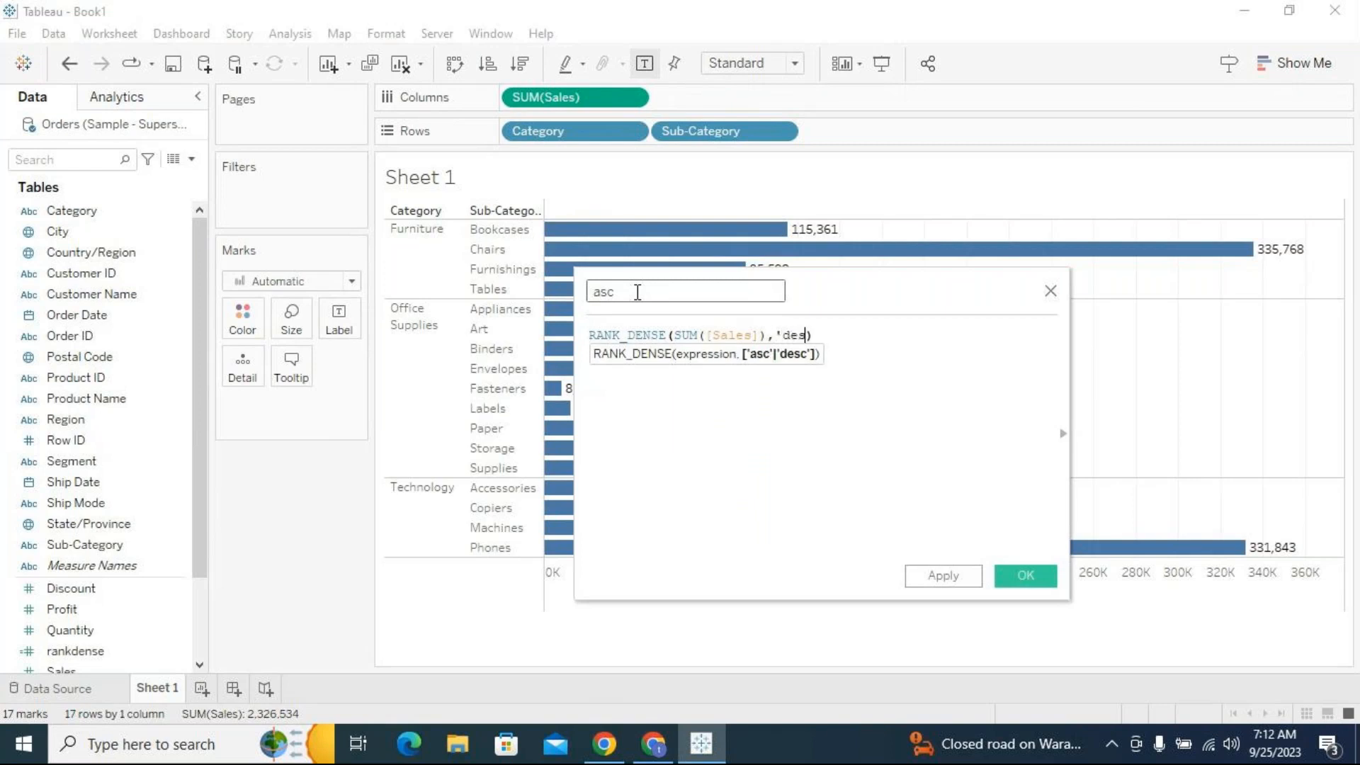
pyautogui.write("c'")
pyautogui.click(1026, 575)
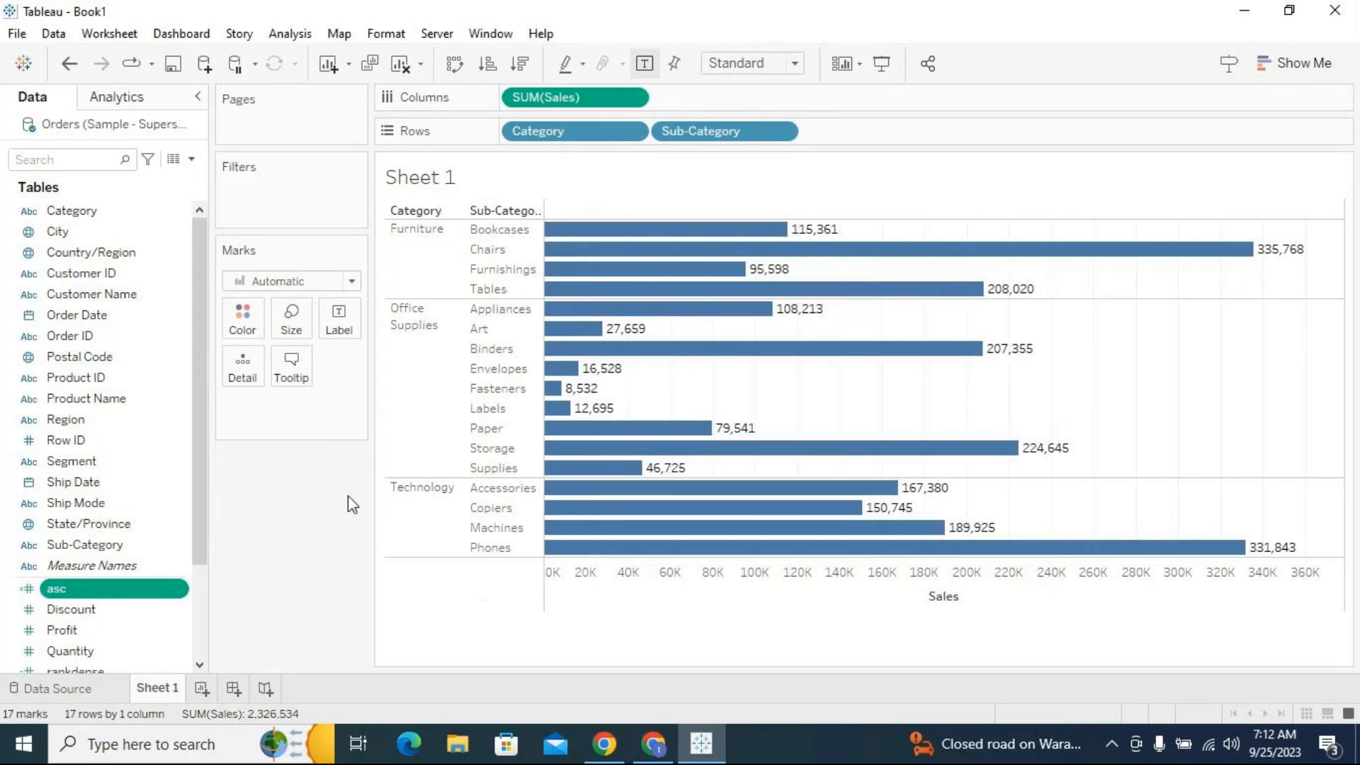
pyautogui.click(665, 750)
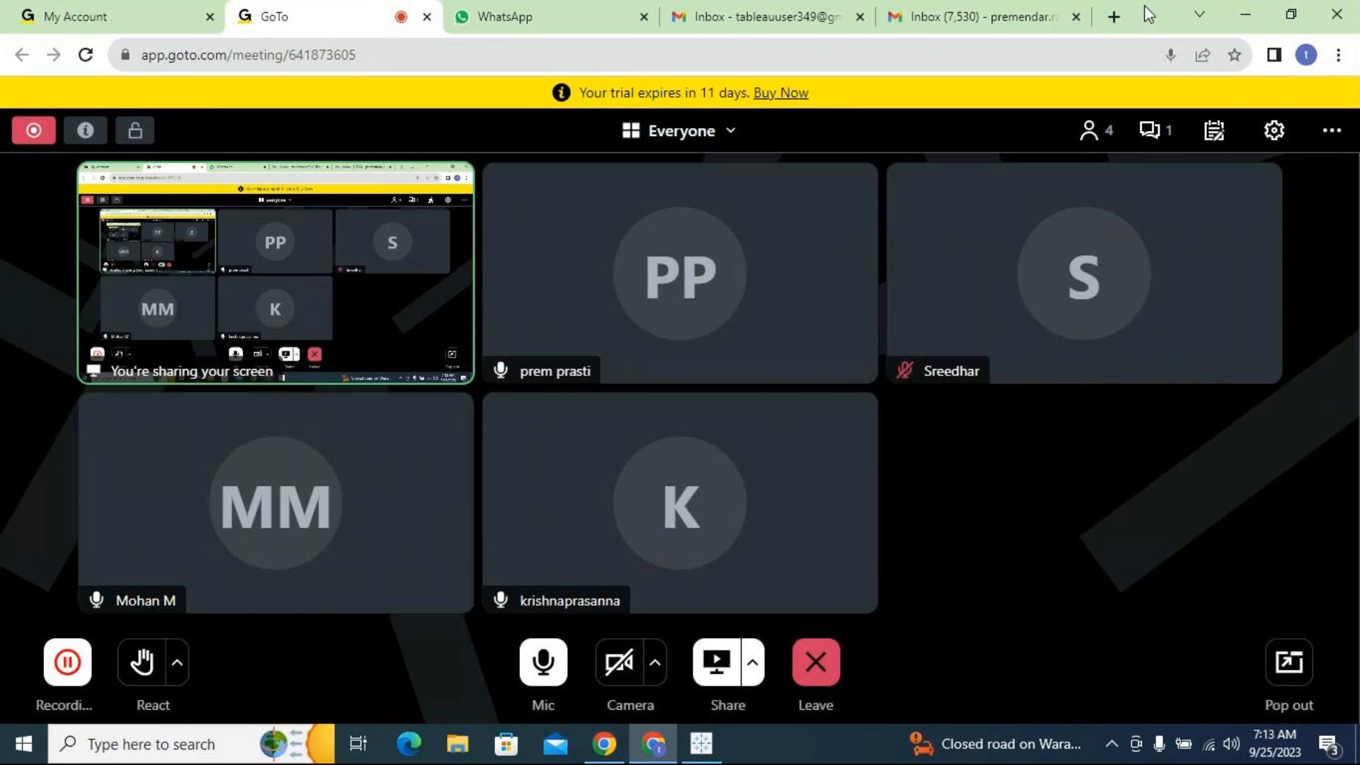
pyautogui.click(1245, 15)
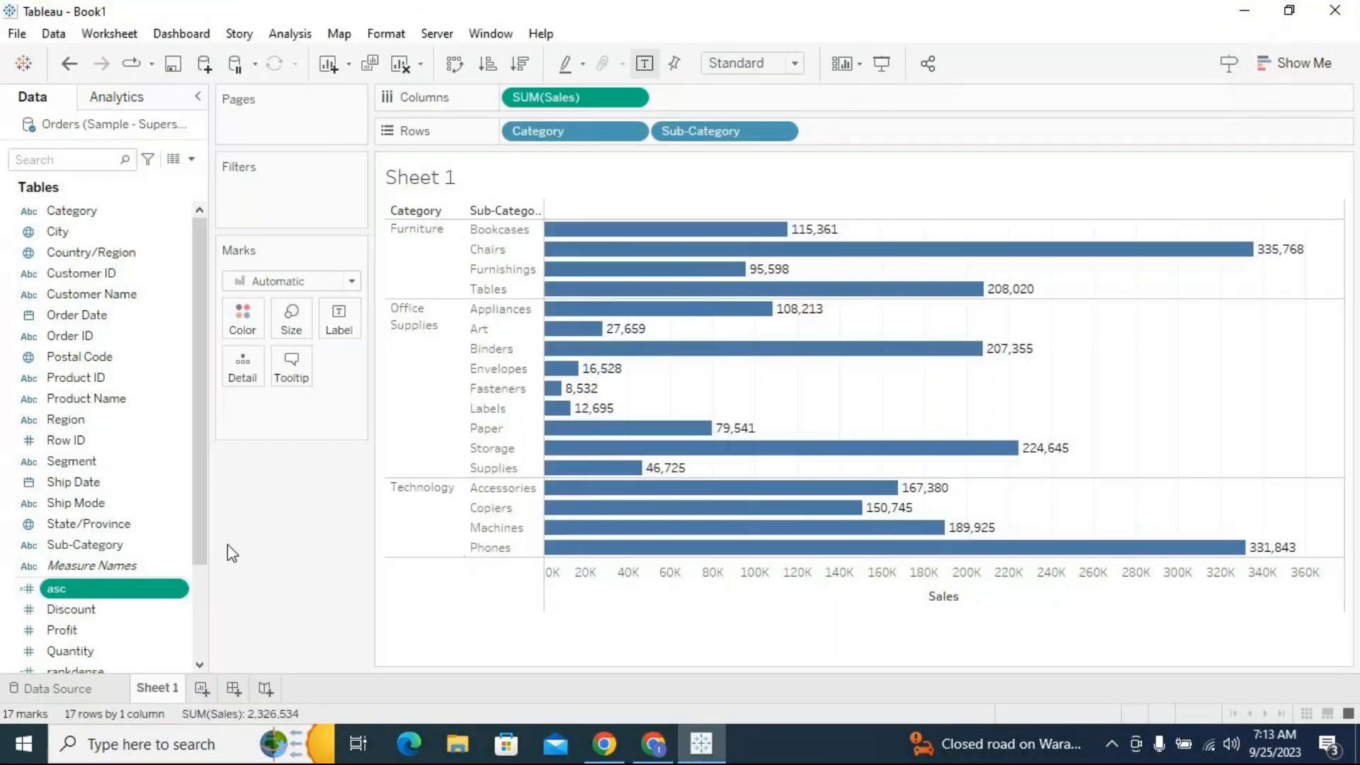
pyautogui.moveTo(196, 475)
pyautogui.mouseDown()
pyautogui.moveTo(190, 517)
pyautogui.moveTo(196, 457)
pyautogui.mouseUp()
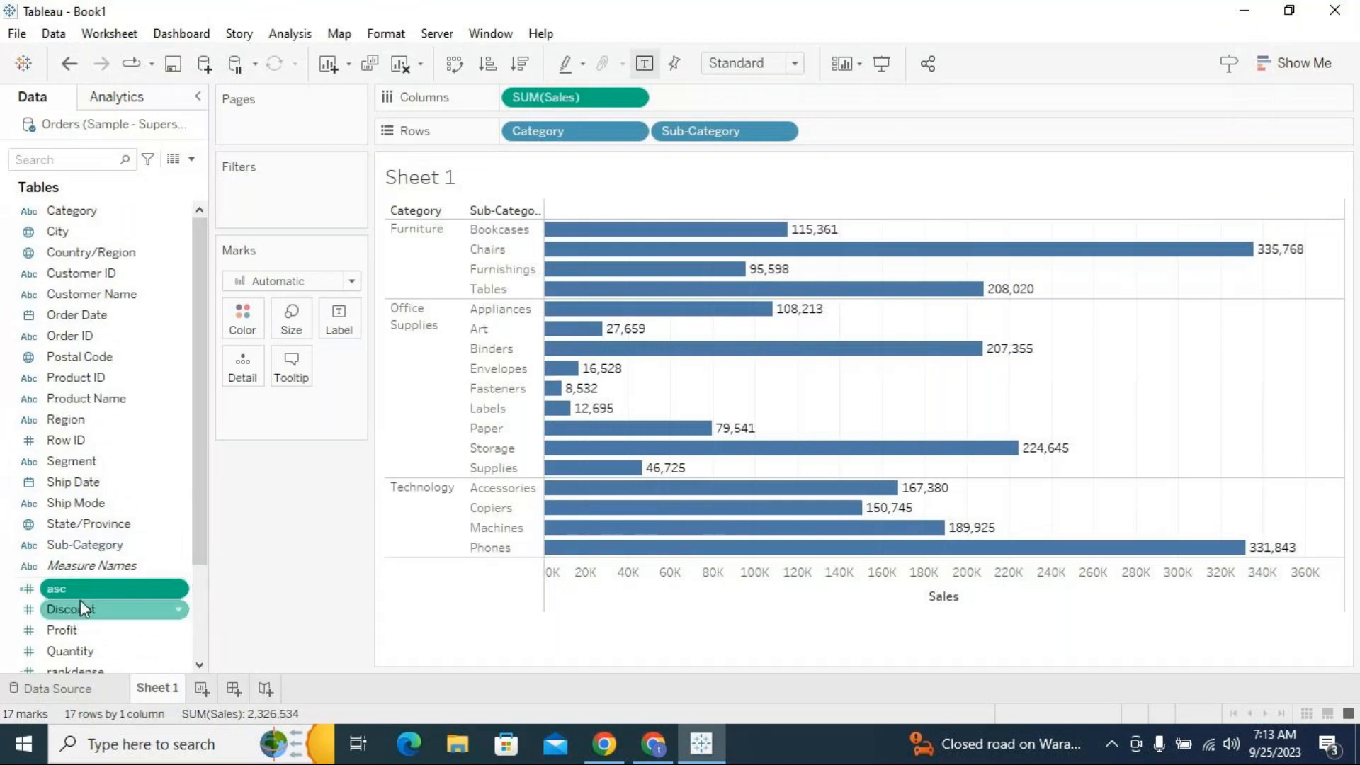
# Convert the asc and rankdense calculated fields to discrete
pyautogui.moveTo(83, 594); pyautogui.dragTo(154, 565)
pyautogui.scroll(-2, 189, 546)
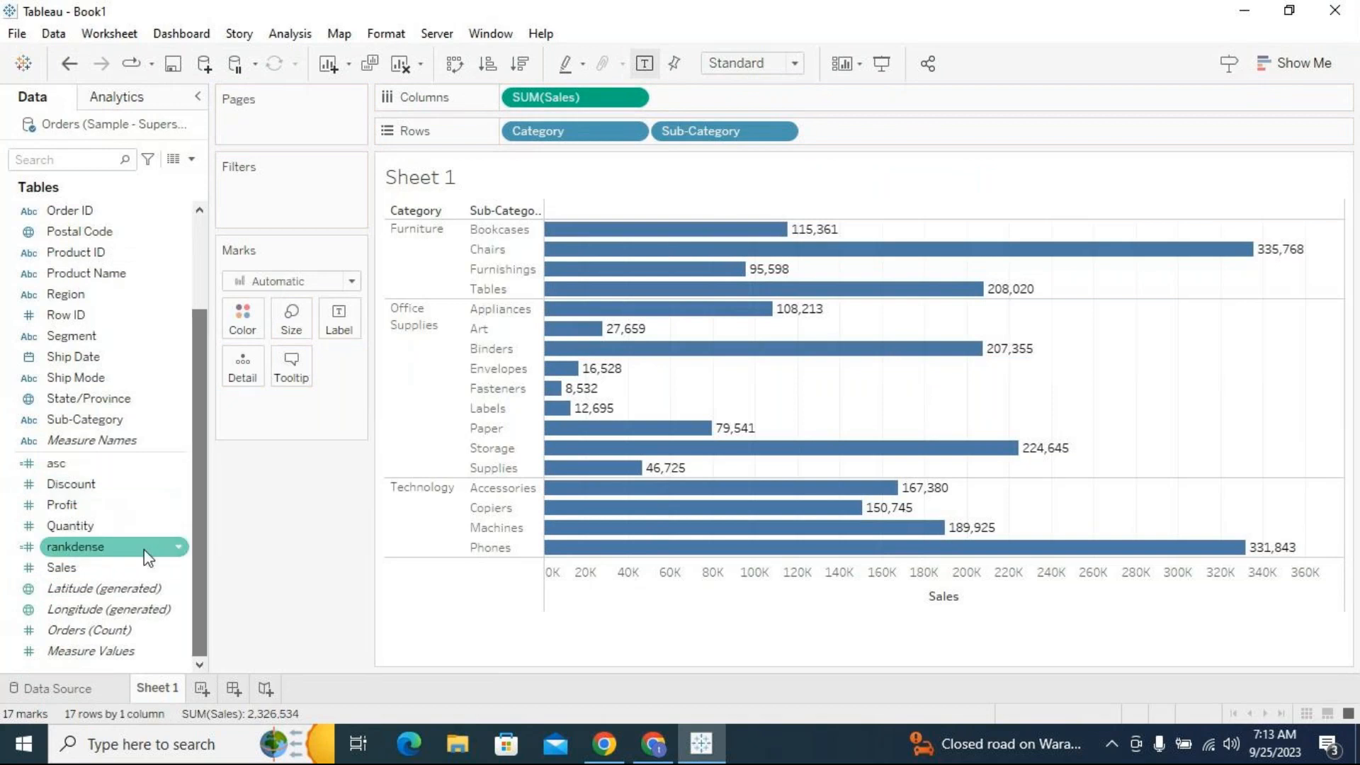
pyautogui.click(179, 465)
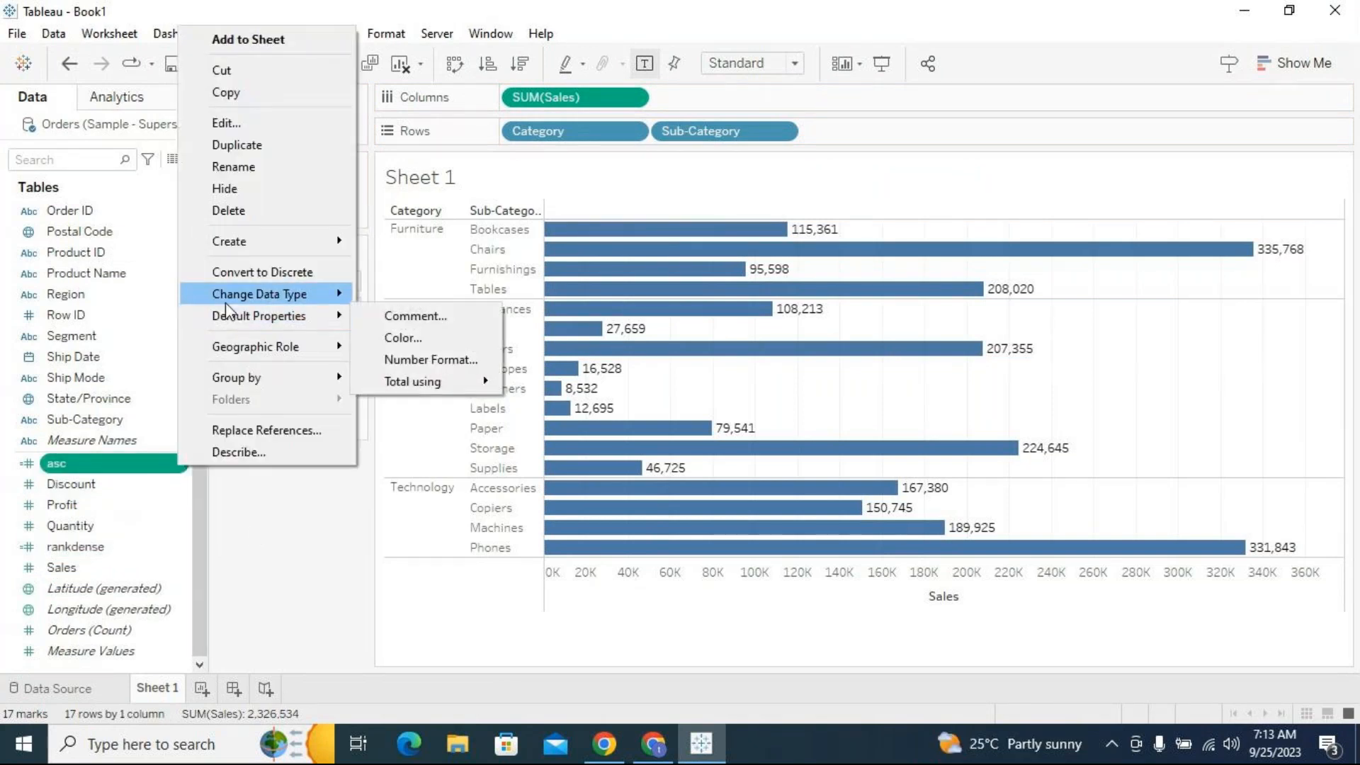
pyautogui.click(237, 275)
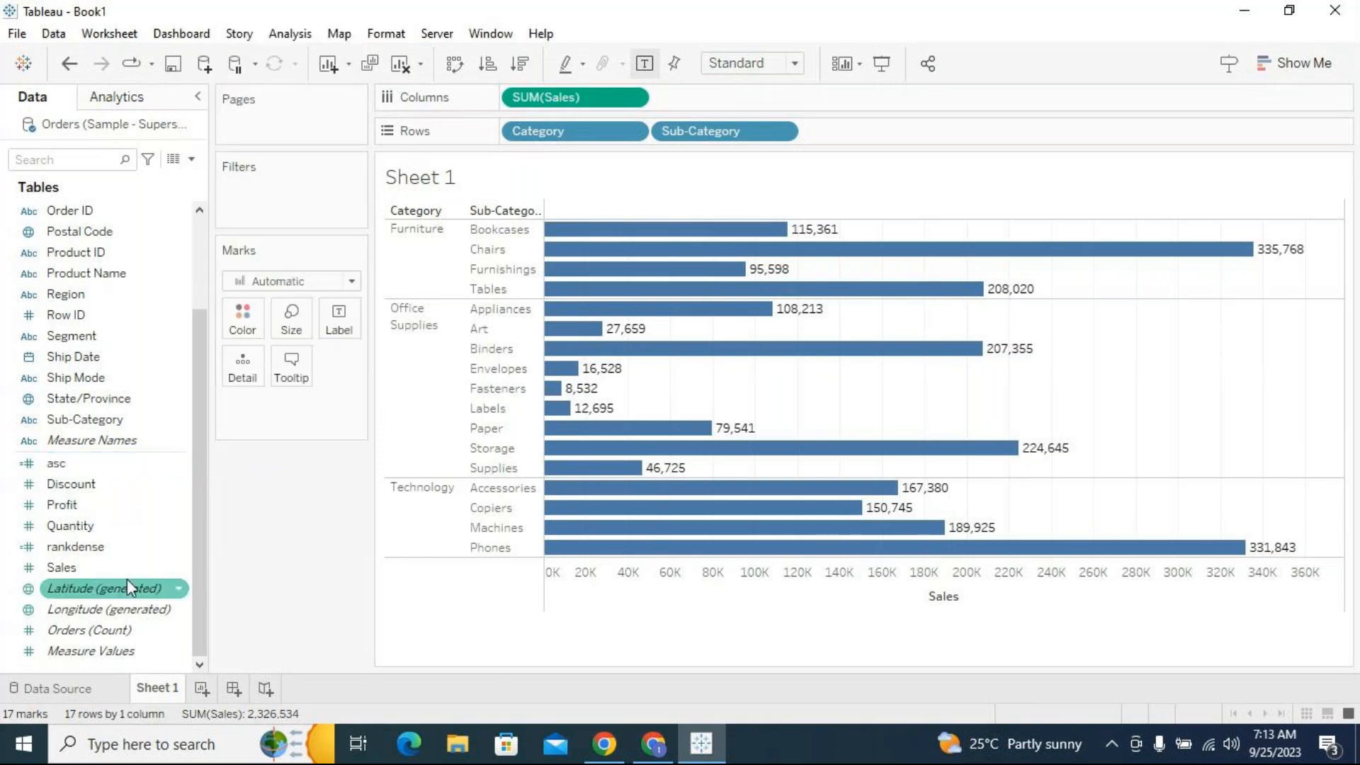
pyautogui.click(178, 546)
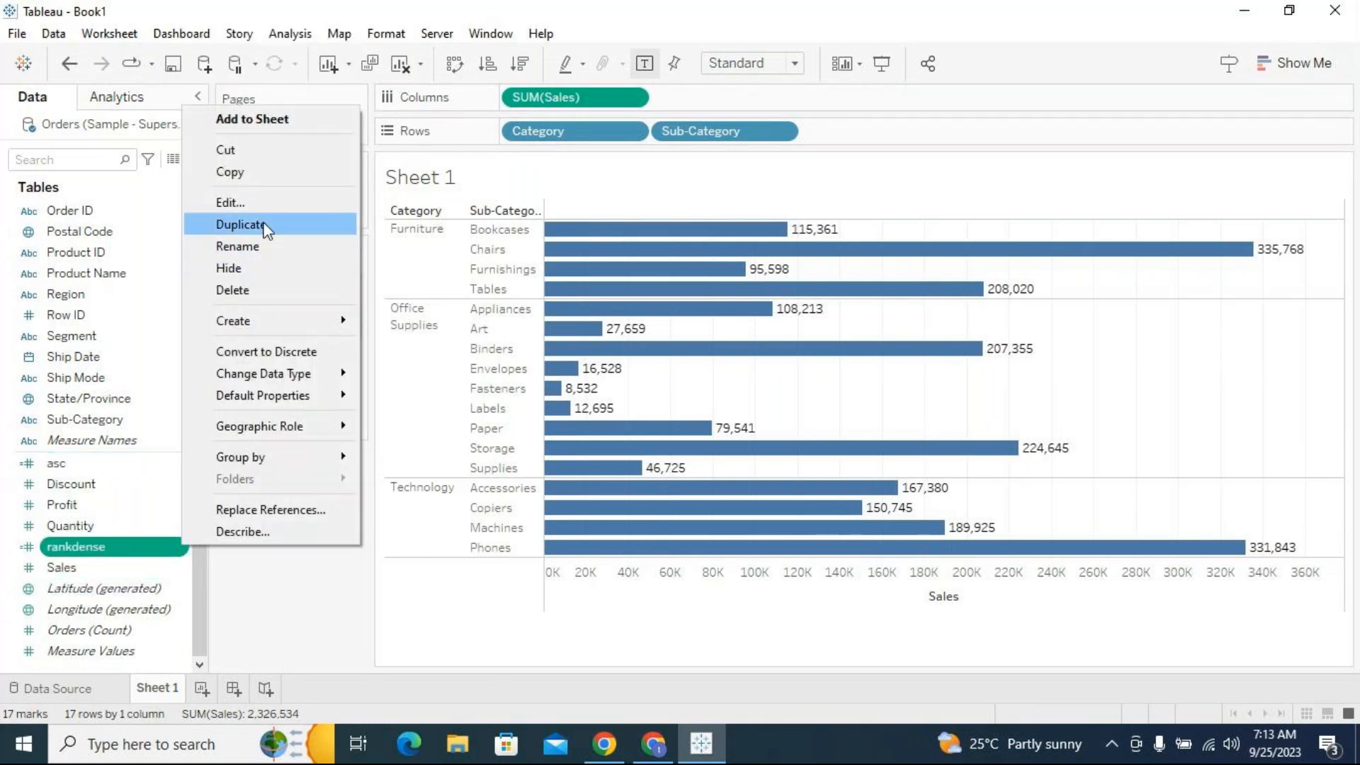
pyautogui.click(265, 350)
# Rename the rankdense calculated field to desc
pyautogui.click(180, 548)
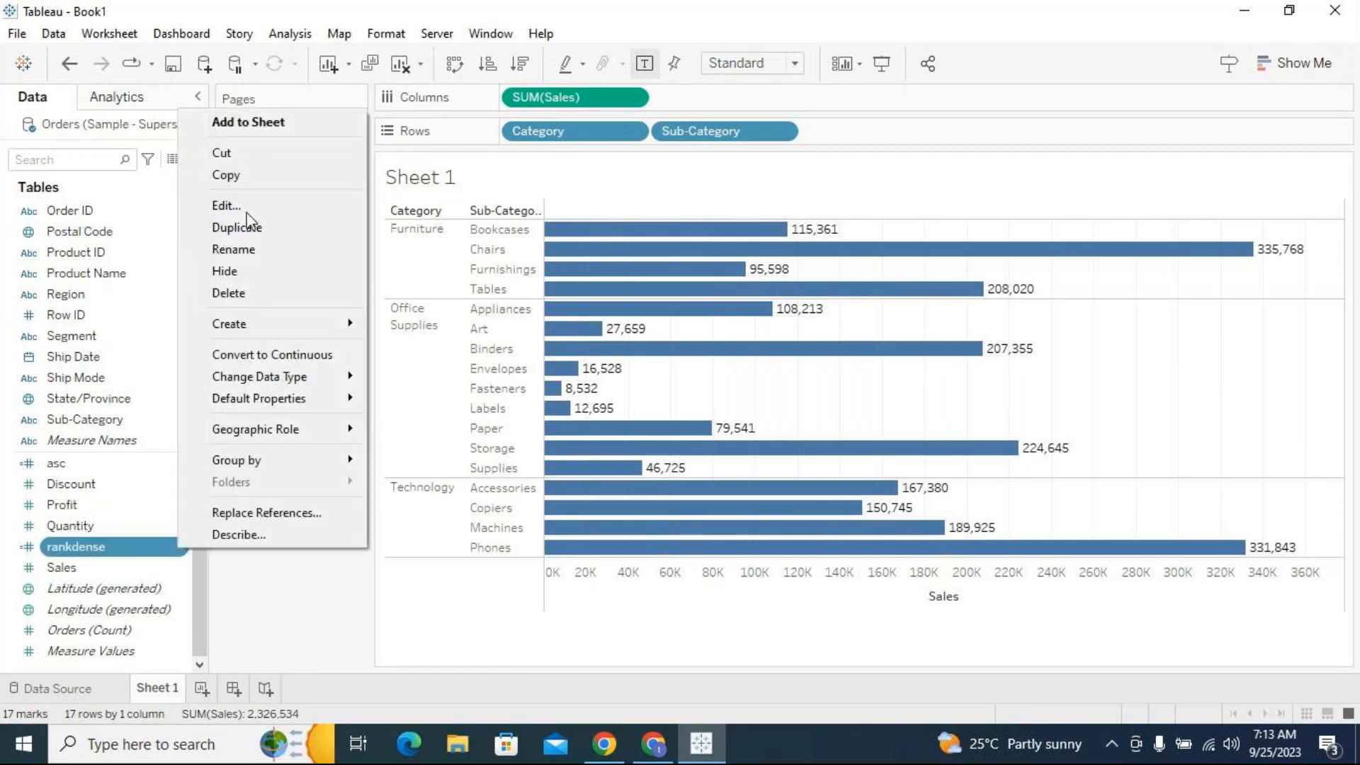
pyautogui.click(244, 249)
pyautogui.hotkey('ctrl', 'a')
pyautogui.write('de')
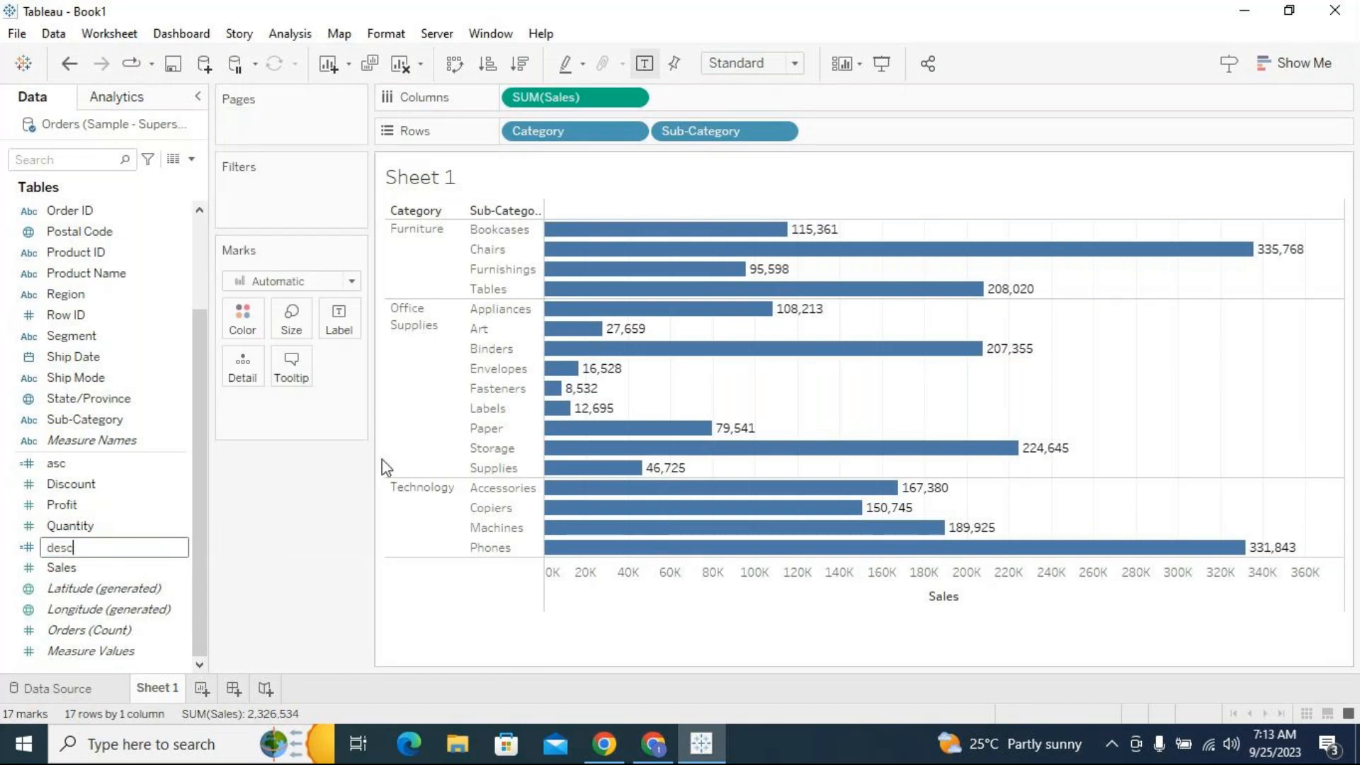
pyautogui.press('Return')
# Add the desc and asc fields to the rows after Sub-Category and widen the Sub-Category column
pyautogui.moveTo(97, 485); pyautogui.dragTo(875, 132)
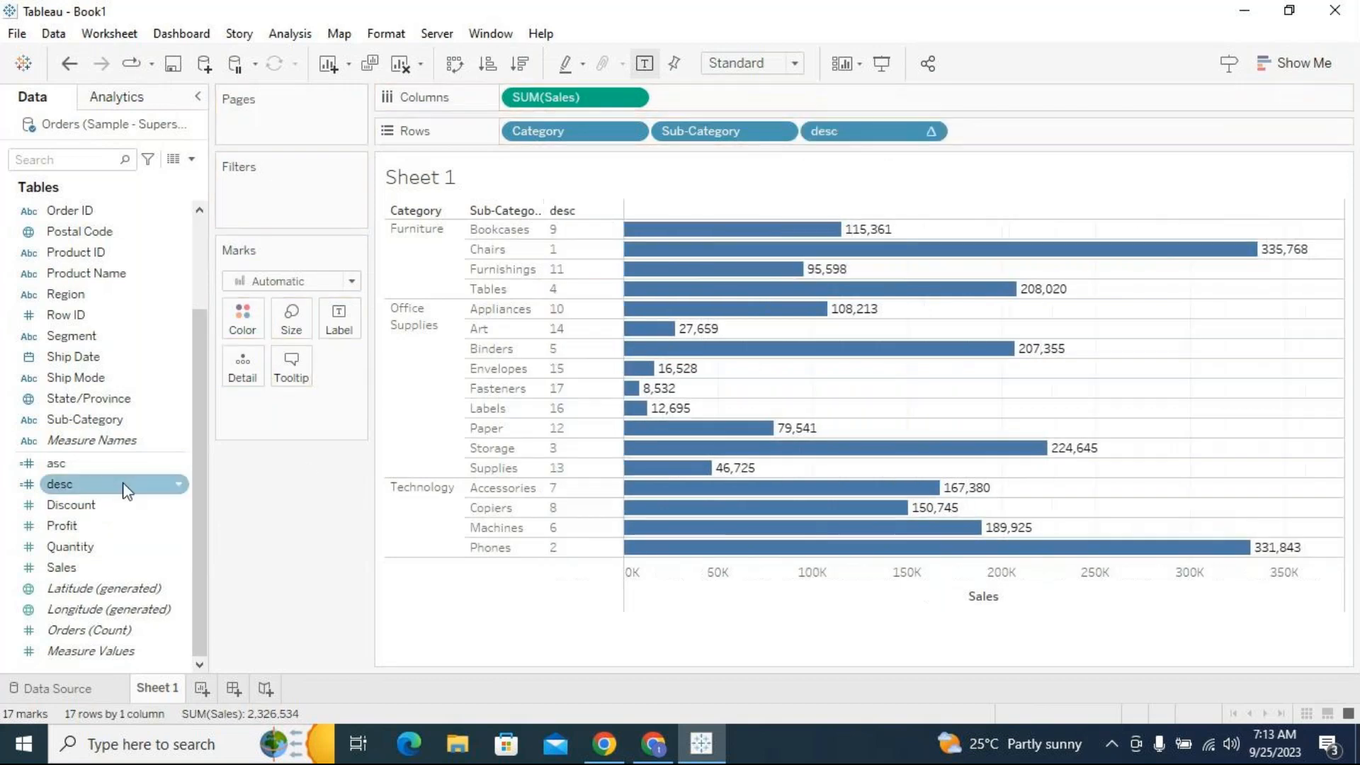
pyautogui.moveTo(104, 476); pyautogui.dragTo(1054, 139)
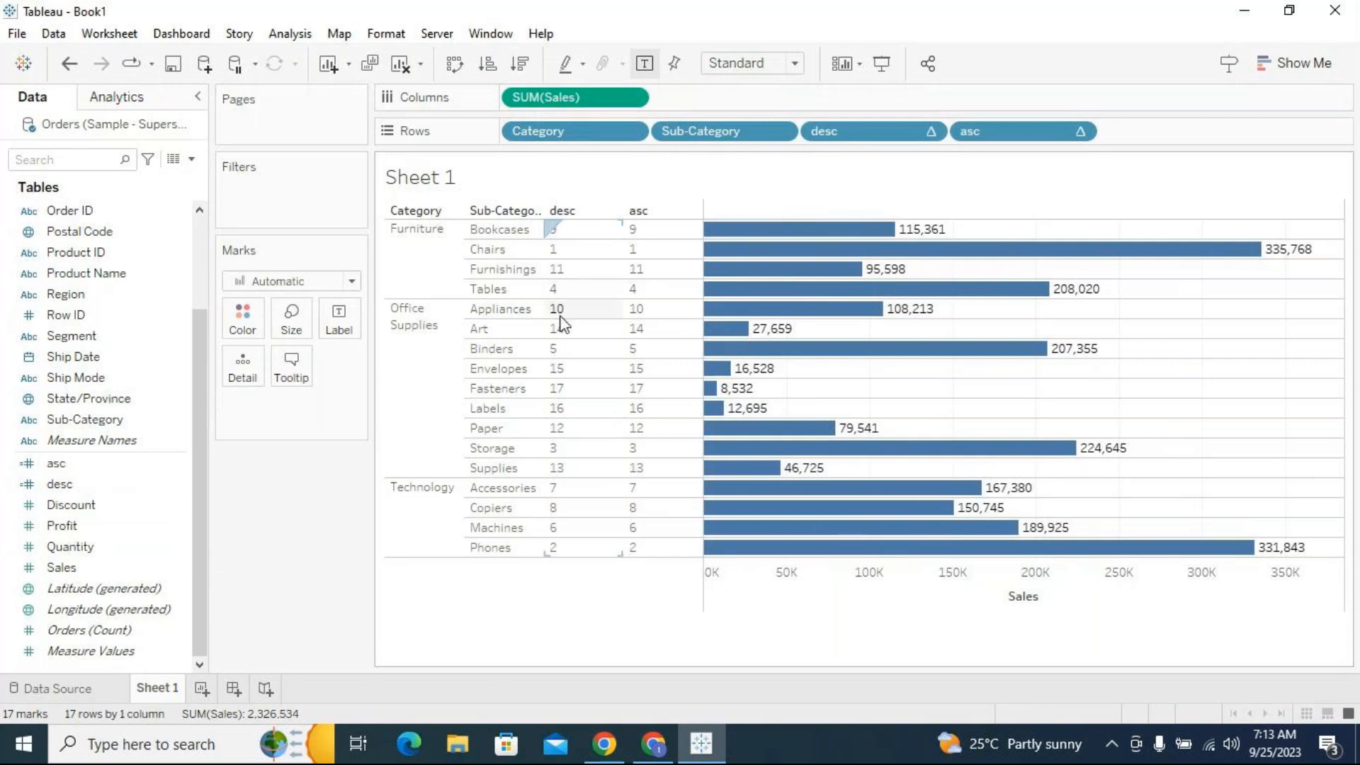
pyautogui.moveTo(540, 309); pyautogui.dragTo(580, 313)
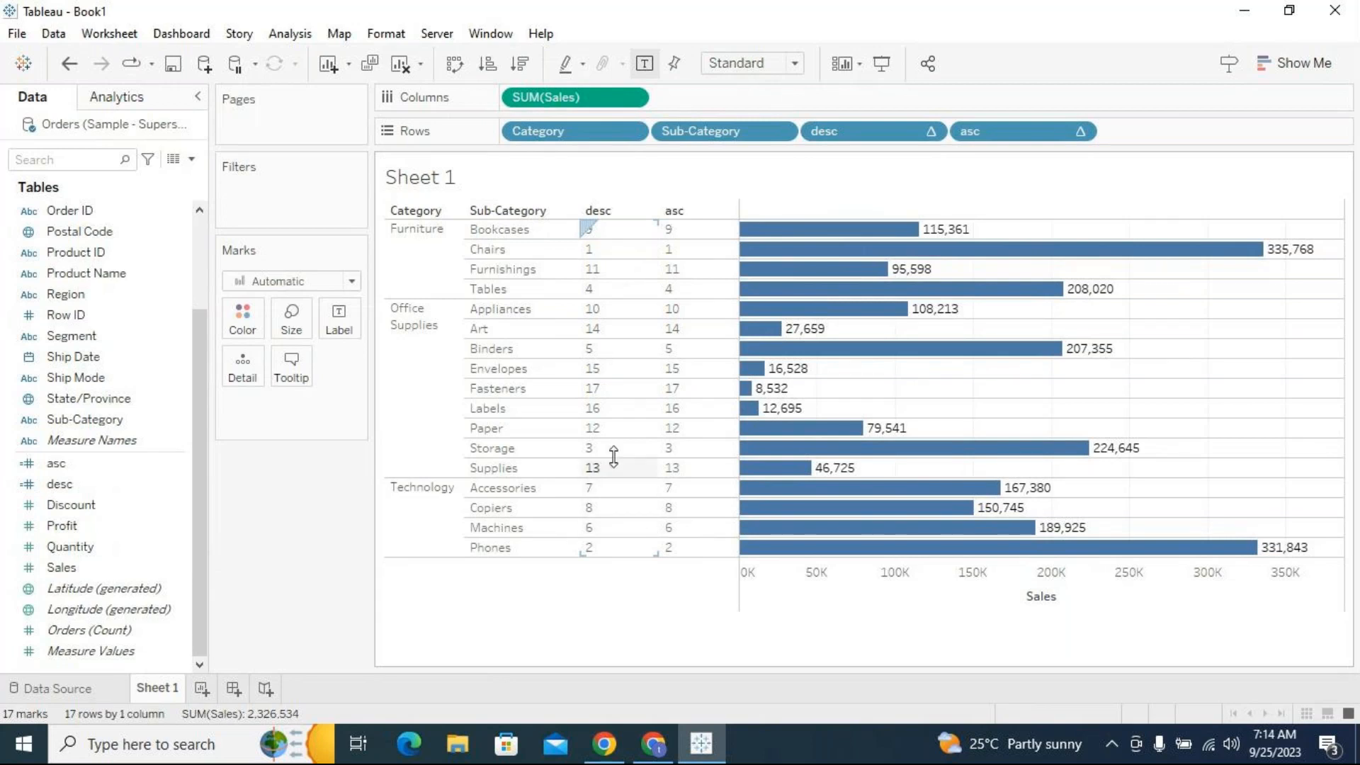
pyautogui.click(603, 392)
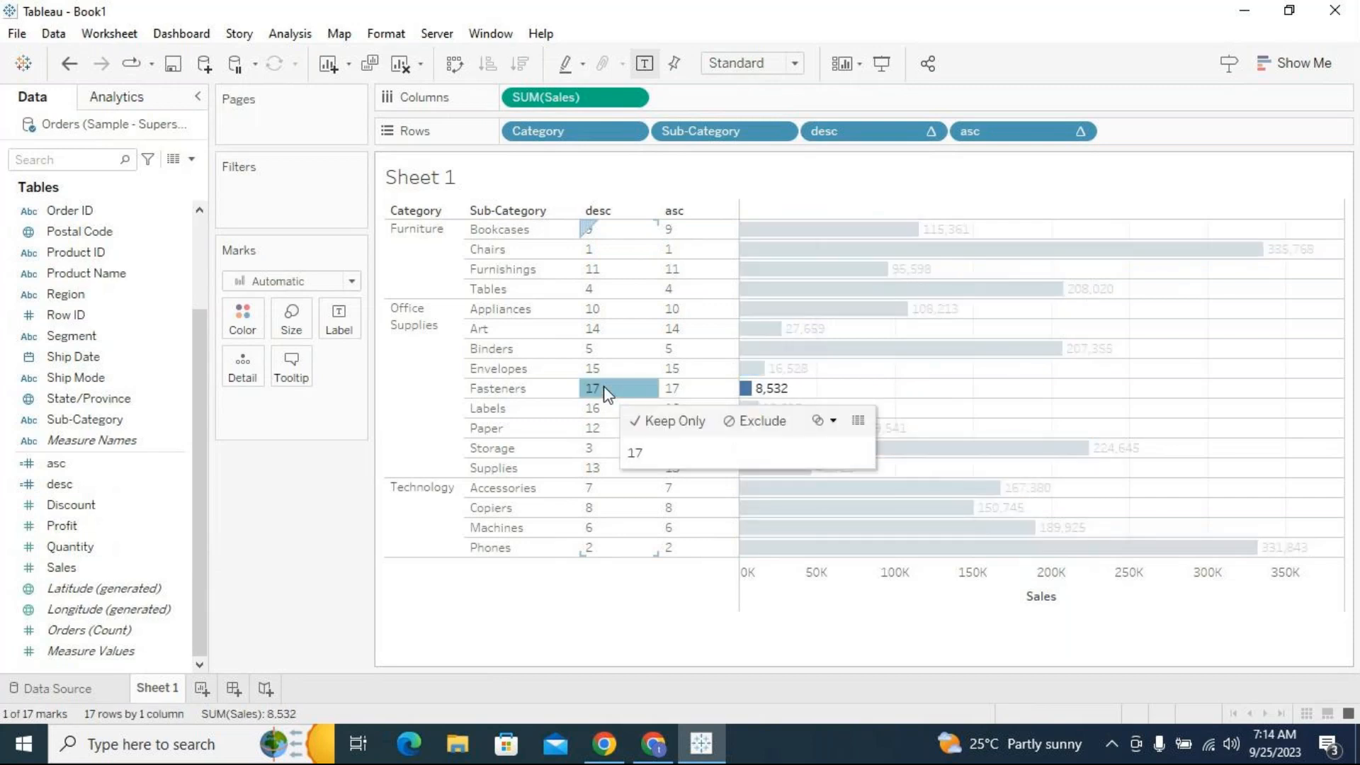
pyautogui.click(1350, 388)
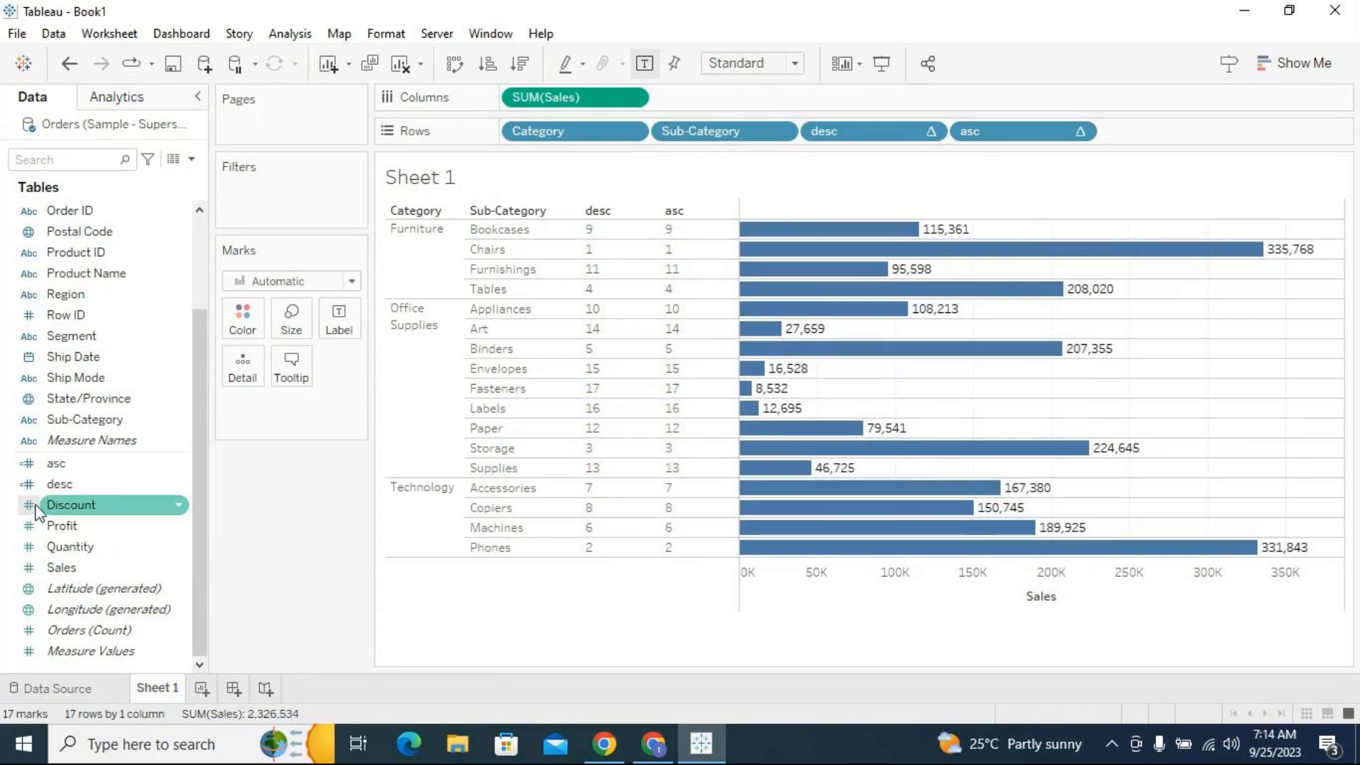
# Change the sort order argument in the asc field's RANK_DENSE formula to 'asc' and save the calculation
pyautogui.click(182, 465)
pyautogui.click(313, 119)
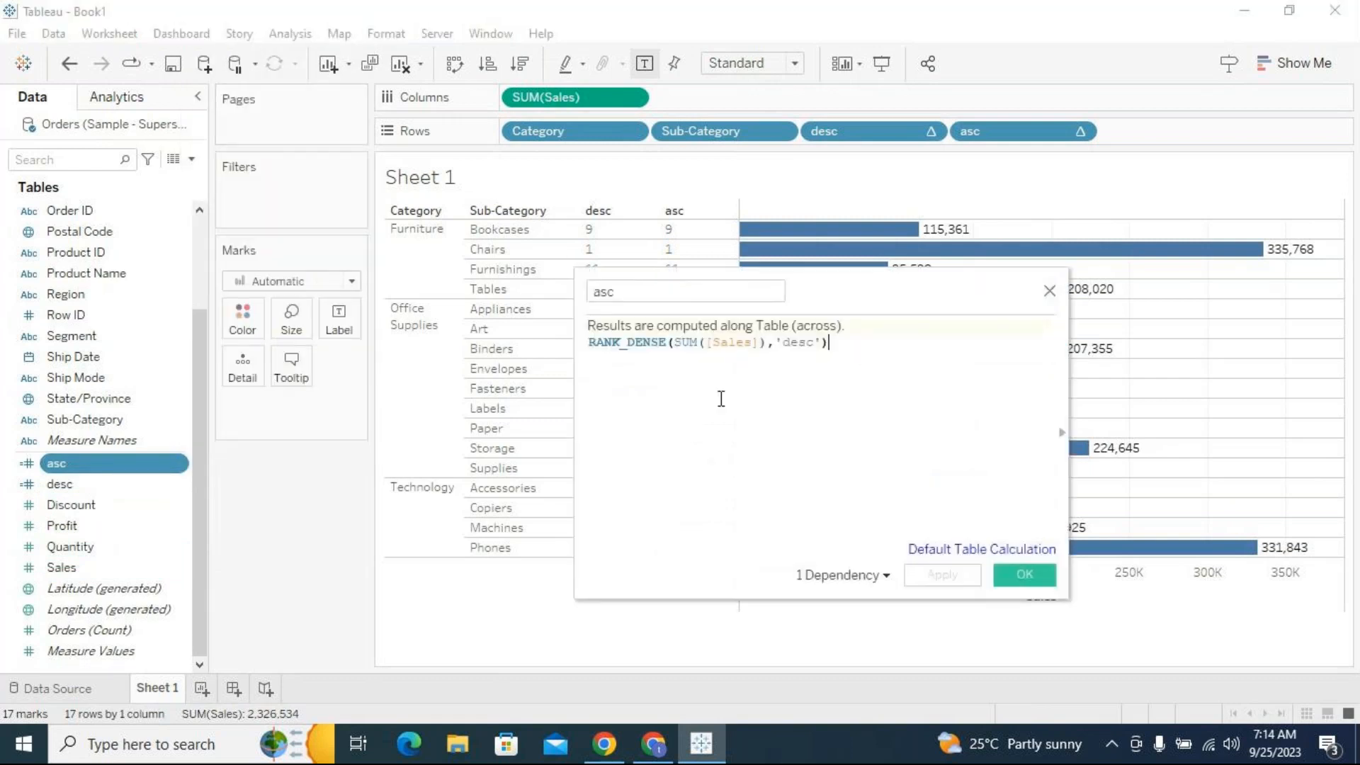
pyautogui.doubleClick(795, 343)
pyautogui.write('asc')
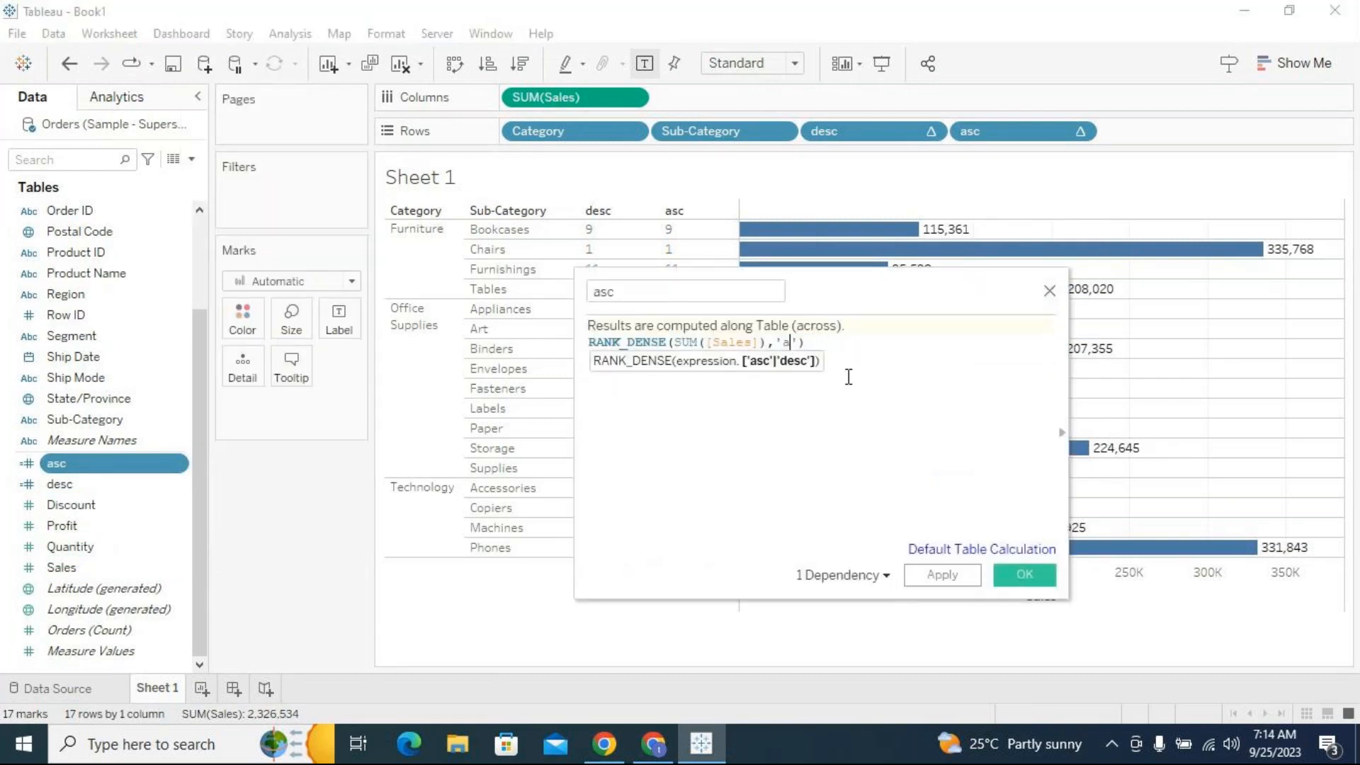
pyautogui.click(942, 575)
pyautogui.click(1024, 574)
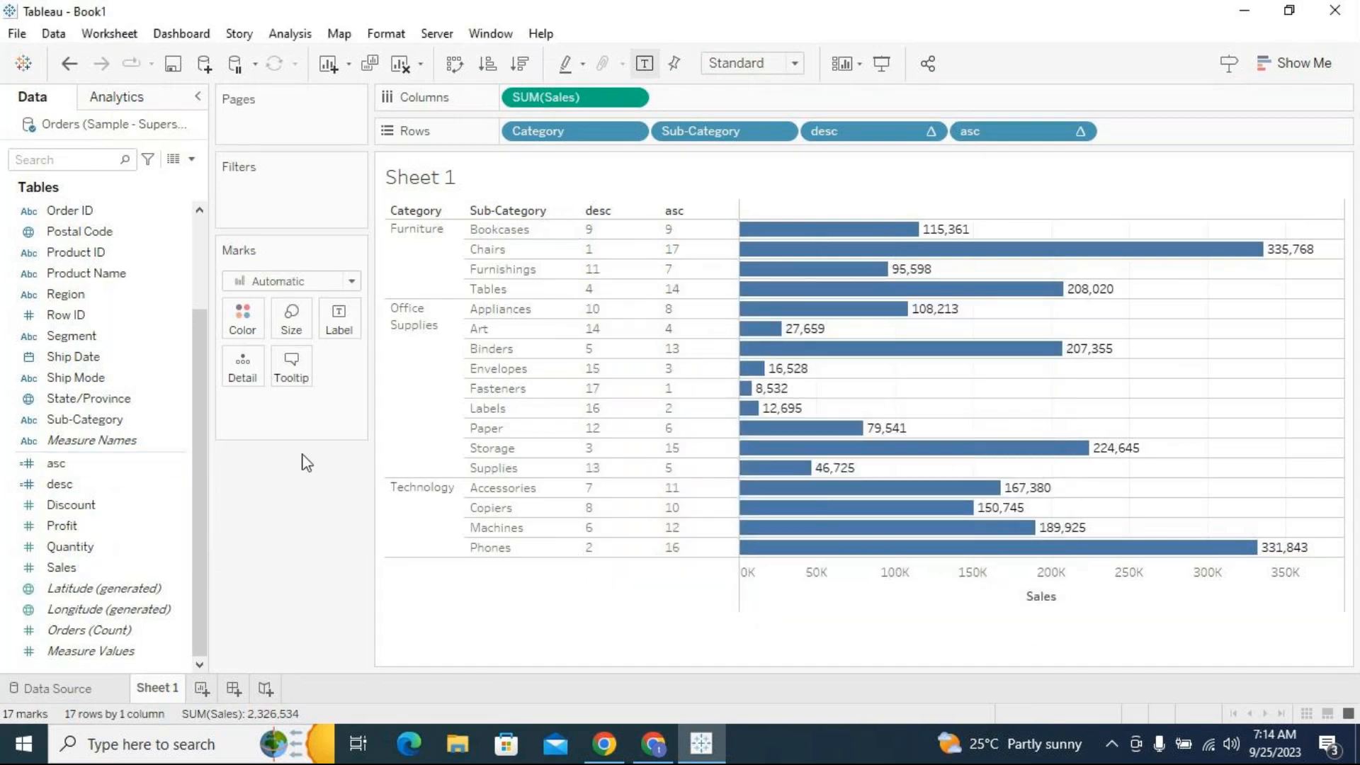
# Check the desc and asc ranks of Fasteners and Chairs against their sales bars
pyautogui.click(593, 390)
pyautogui.click(677, 388)
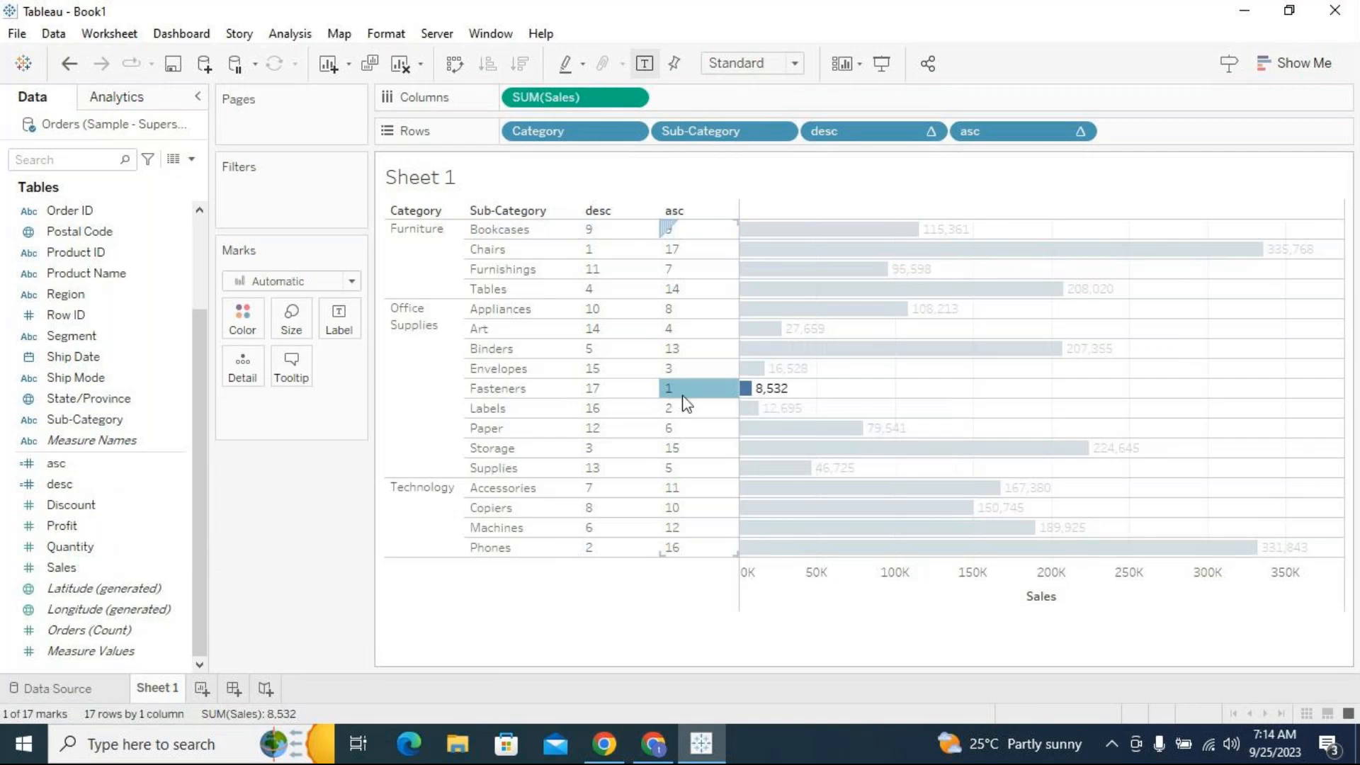
pyautogui.moveTo(686, 398)
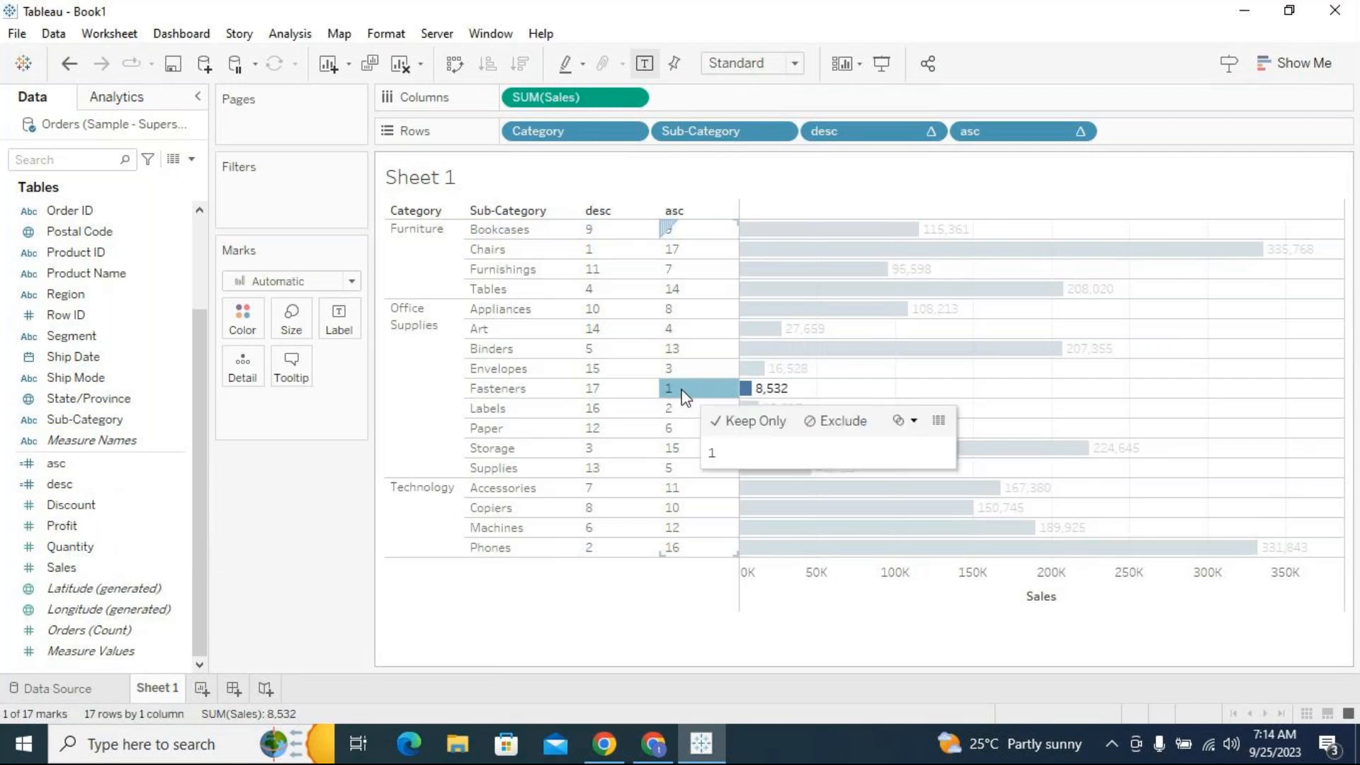
pyautogui.click(671, 252)
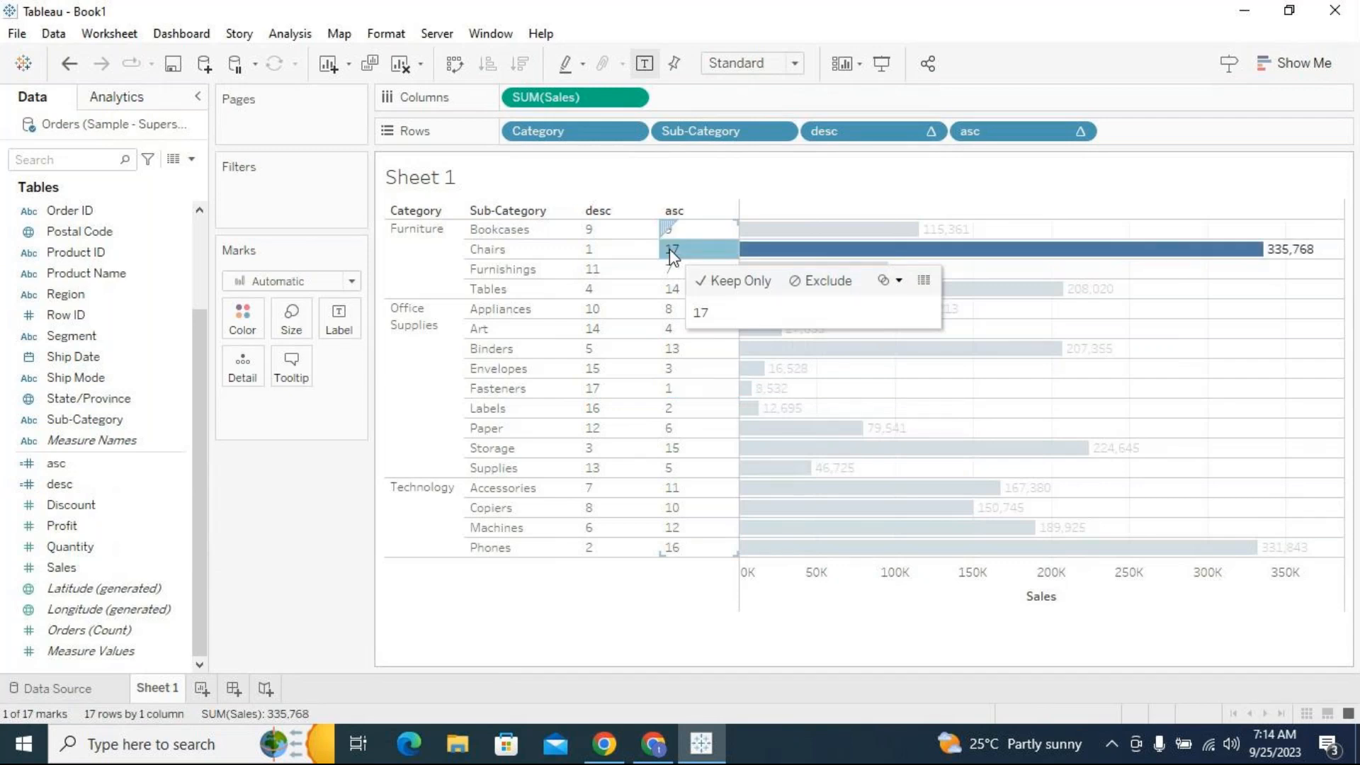
pyautogui.click(1190, 419)
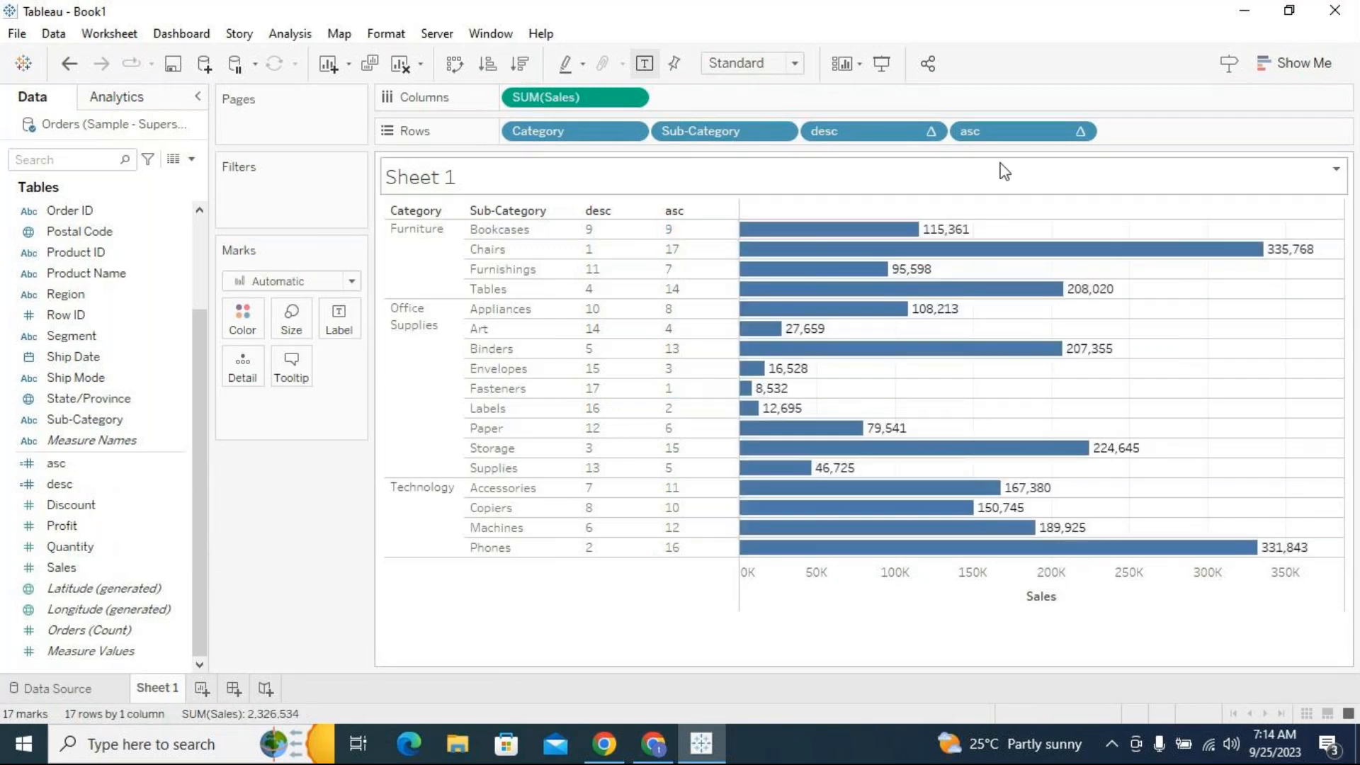
# Filter the sheet by the desc field to keep only ranks 1, 2 and 3
pyautogui.click(932, 133)
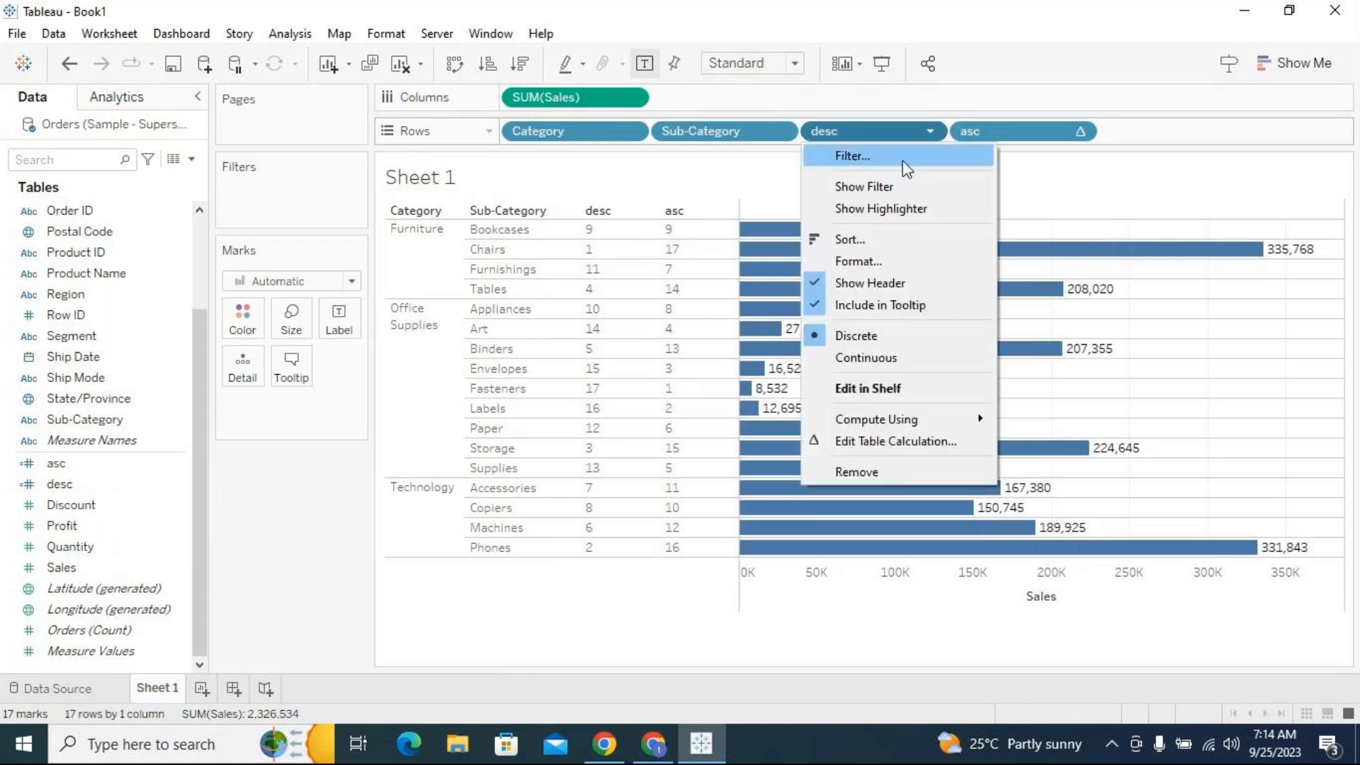
pyautogui.click(902, 161)
pyautogui.click(595, 435)
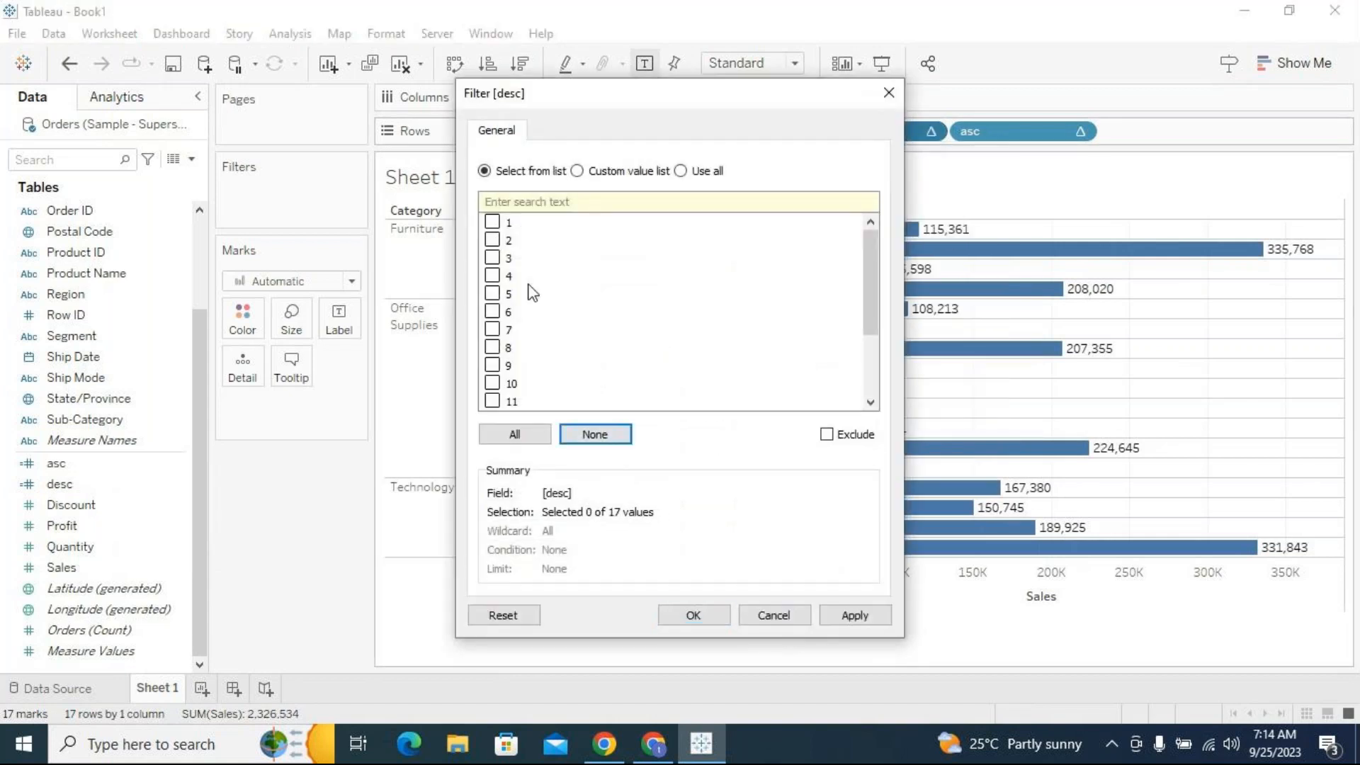
pyautogui.click(492, 222)
pyautogui.click(492, 240)
pyautogui.click(491, 258)
pyautogui.press('Return')
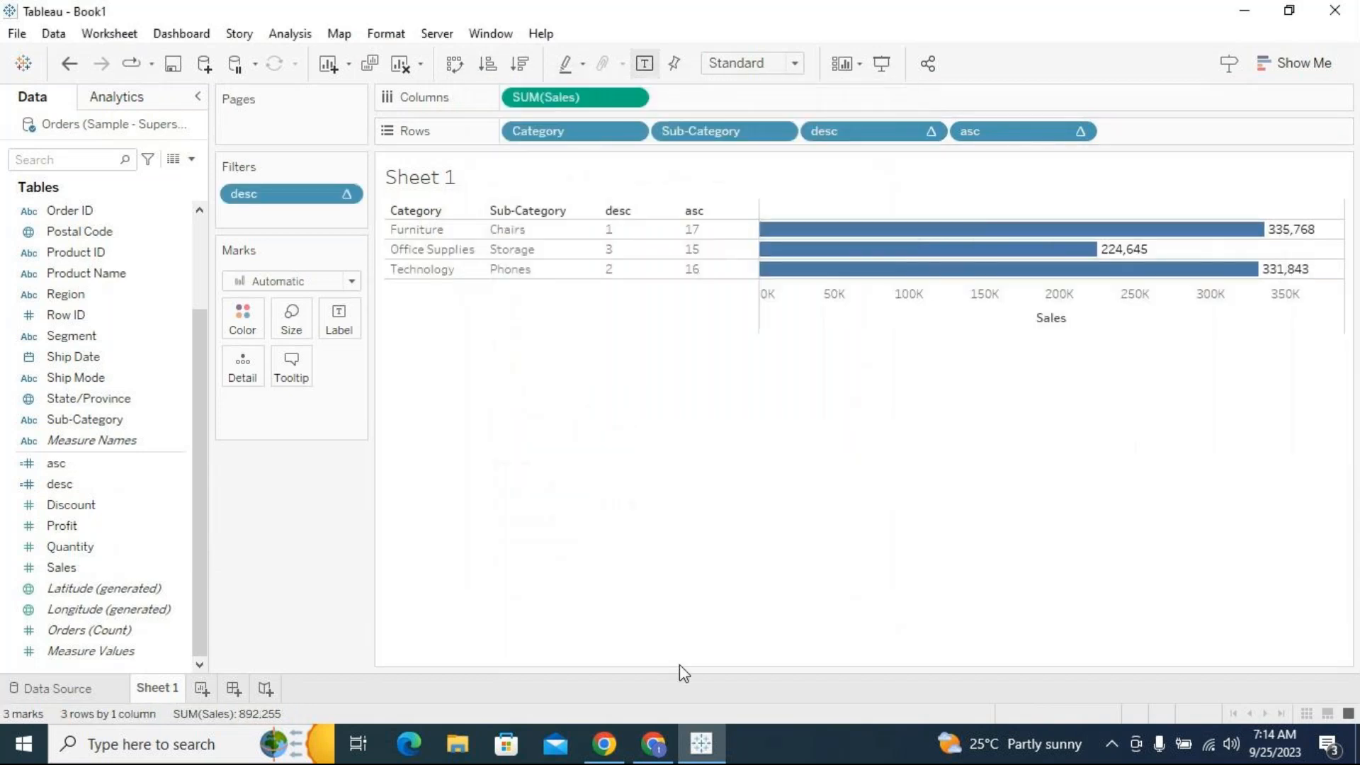
# Add ranks 15, 16 and 17 to the values kept by the desc filter
pyautogui.click(347, 194)
pyautogui.click(331, 215)
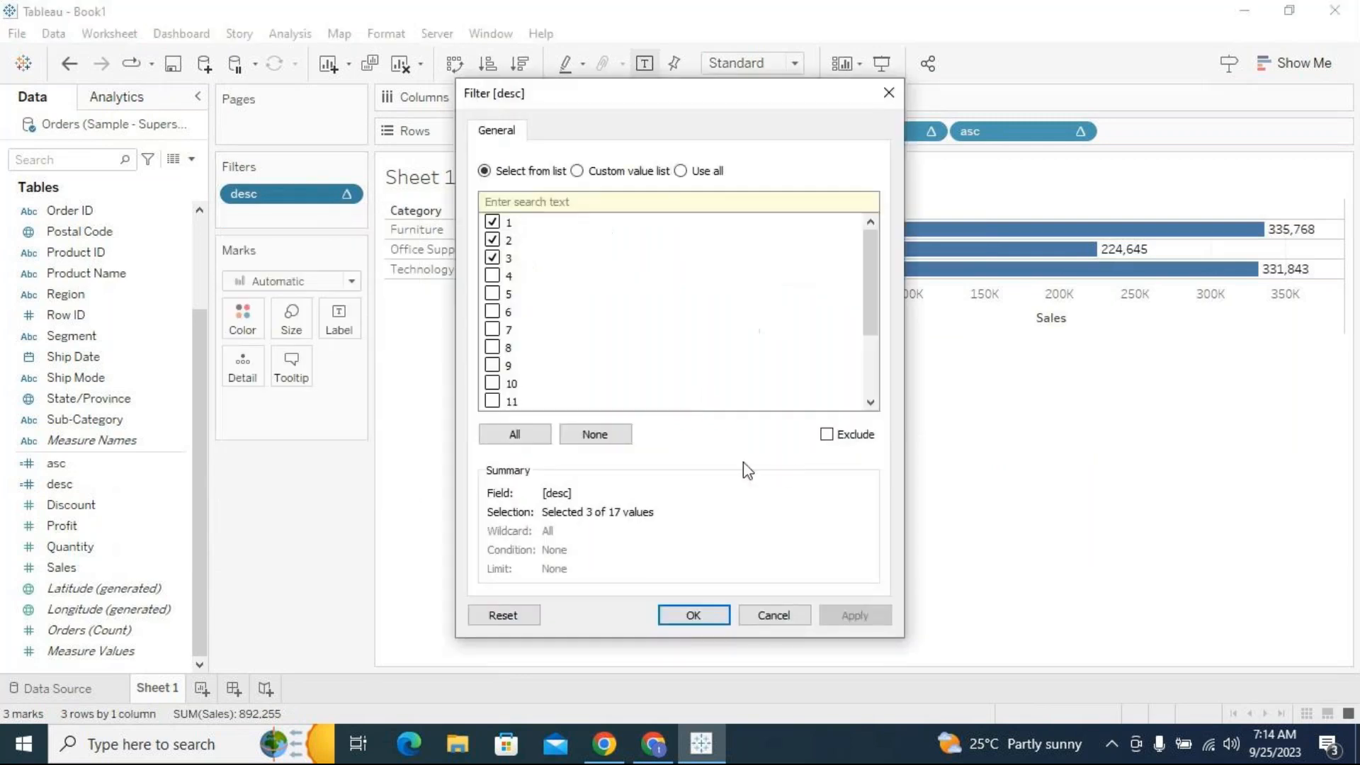
pyautogui.moveTo(871, 280); pyautogui.dragTo(704, 407)
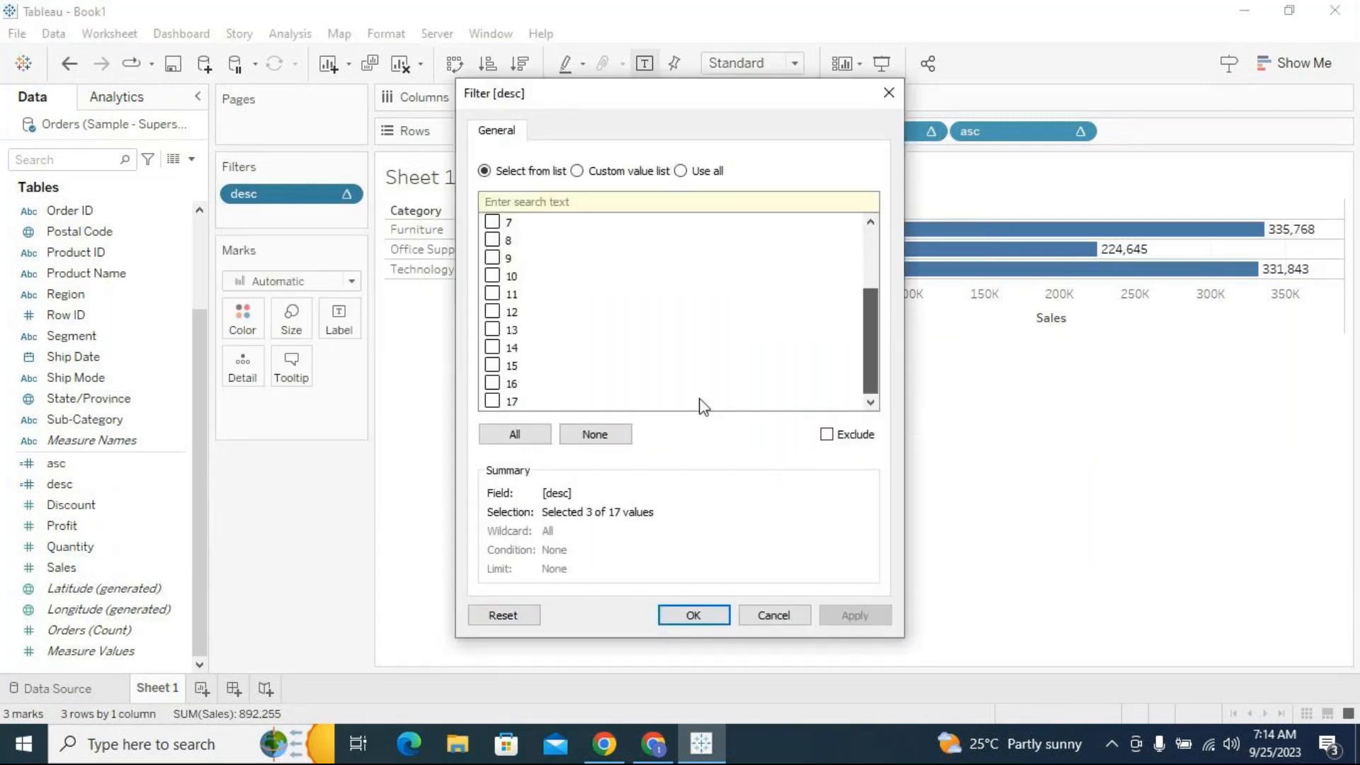
pyautogui.click(492, 401)
pyautogui.click(493, 383)
pyautogui.click(492, 366)
pyautogui.click(689, 619)
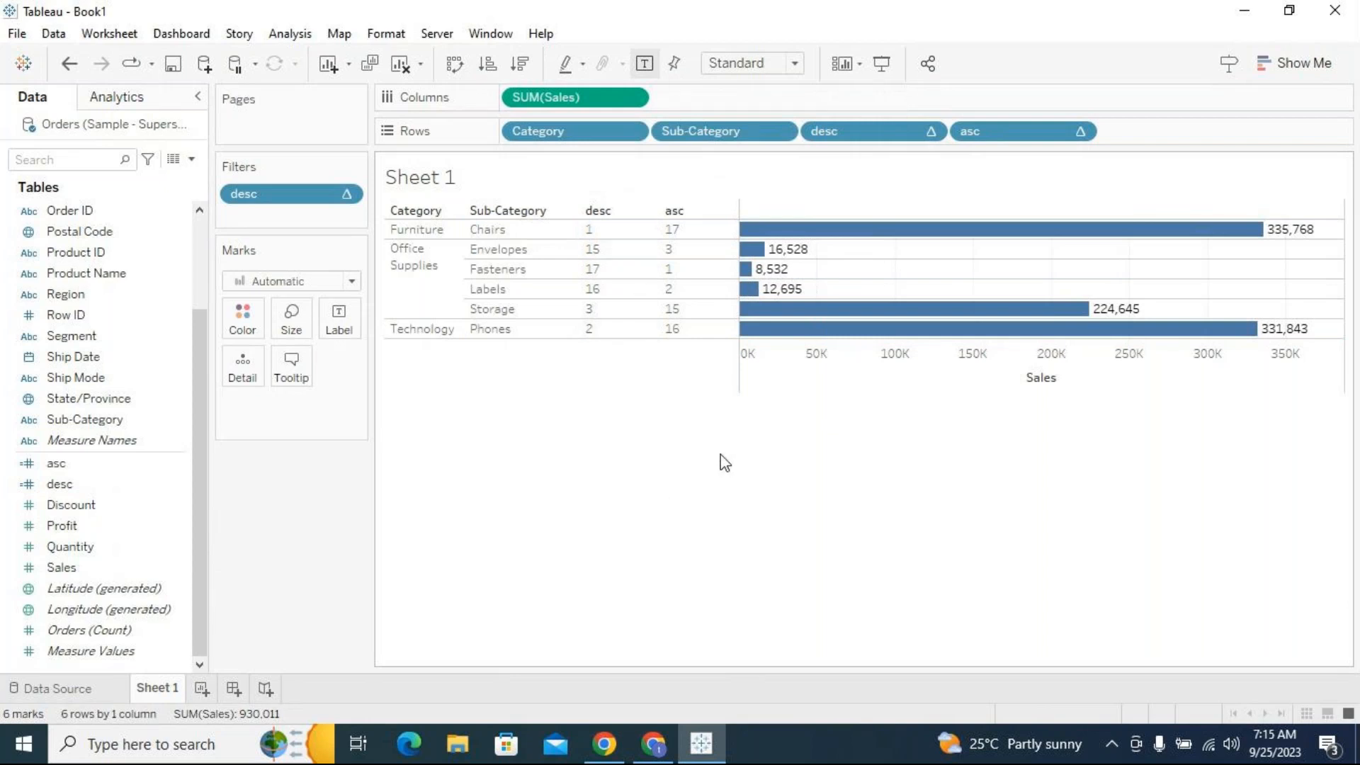
# Review the rank values selected in the desc filter, and remove that filter from the sheet
pyautogui.click(345, 194)
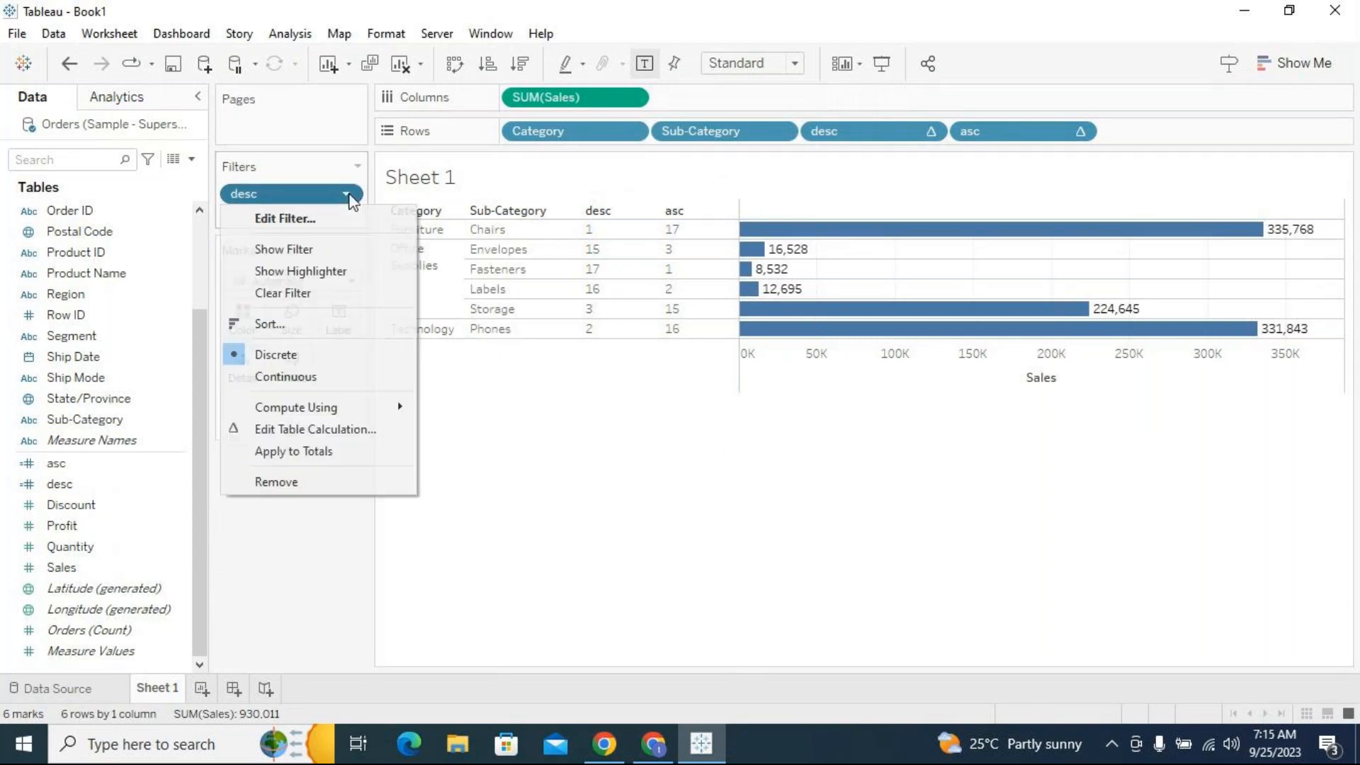
pyautogui.click(343, 215)
pyautogui.moveTo(870, 261); pyautogui.dragTo(882, 236)
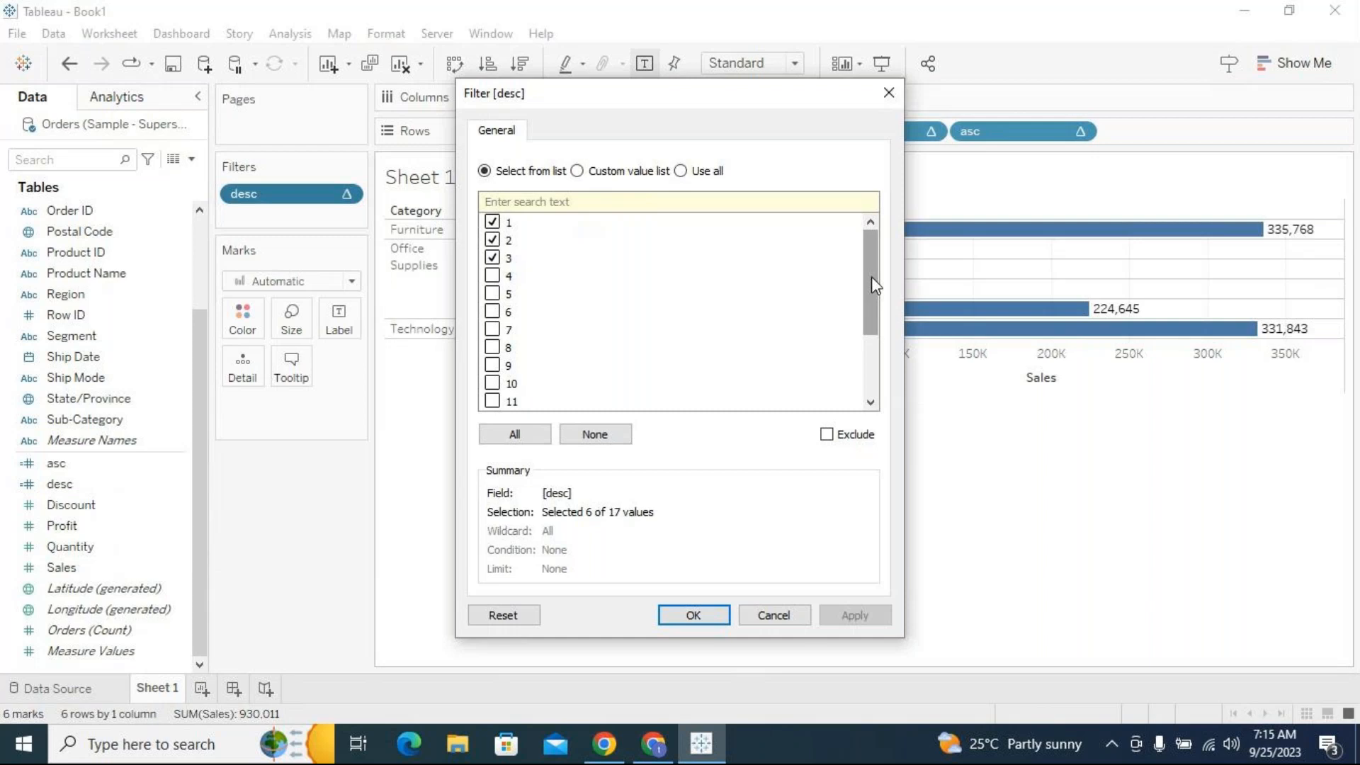
pyautogui.moveTo(872, 277); pyautogui.dragTo(891, 234)
pyautogui.moveTo(871, 268); pyautogui.dragTo(876, 381)
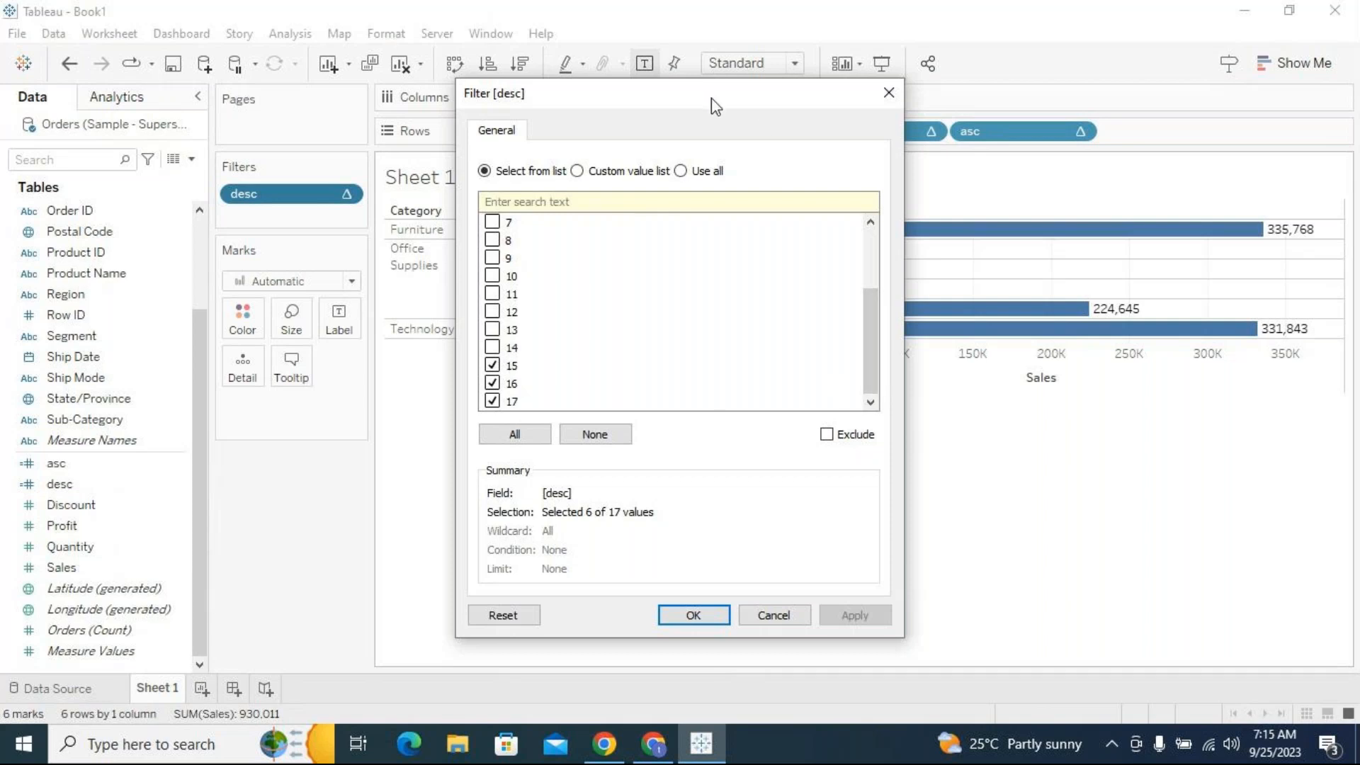
pyautogui.moveTo(711, 98); pyautogui.dragTo(882, 134)
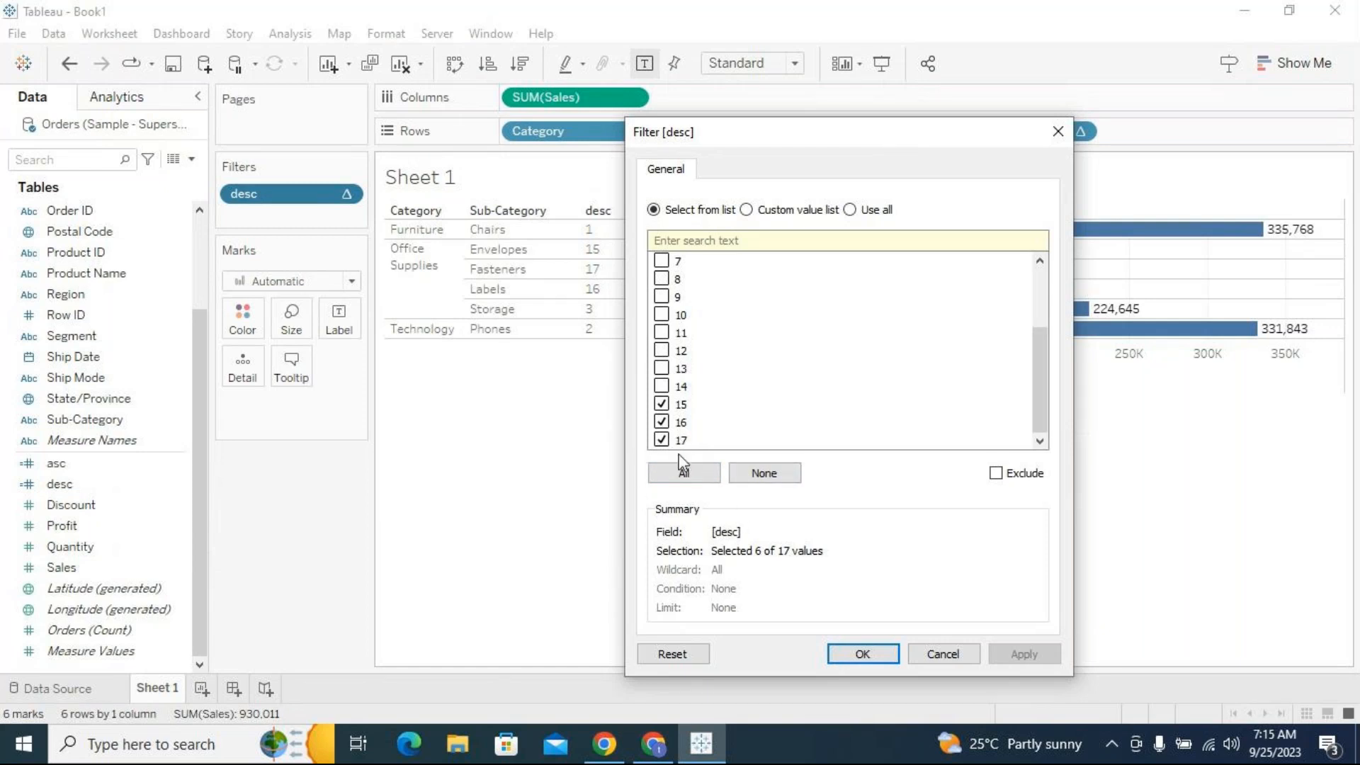
pyautogui.click(862, 654)
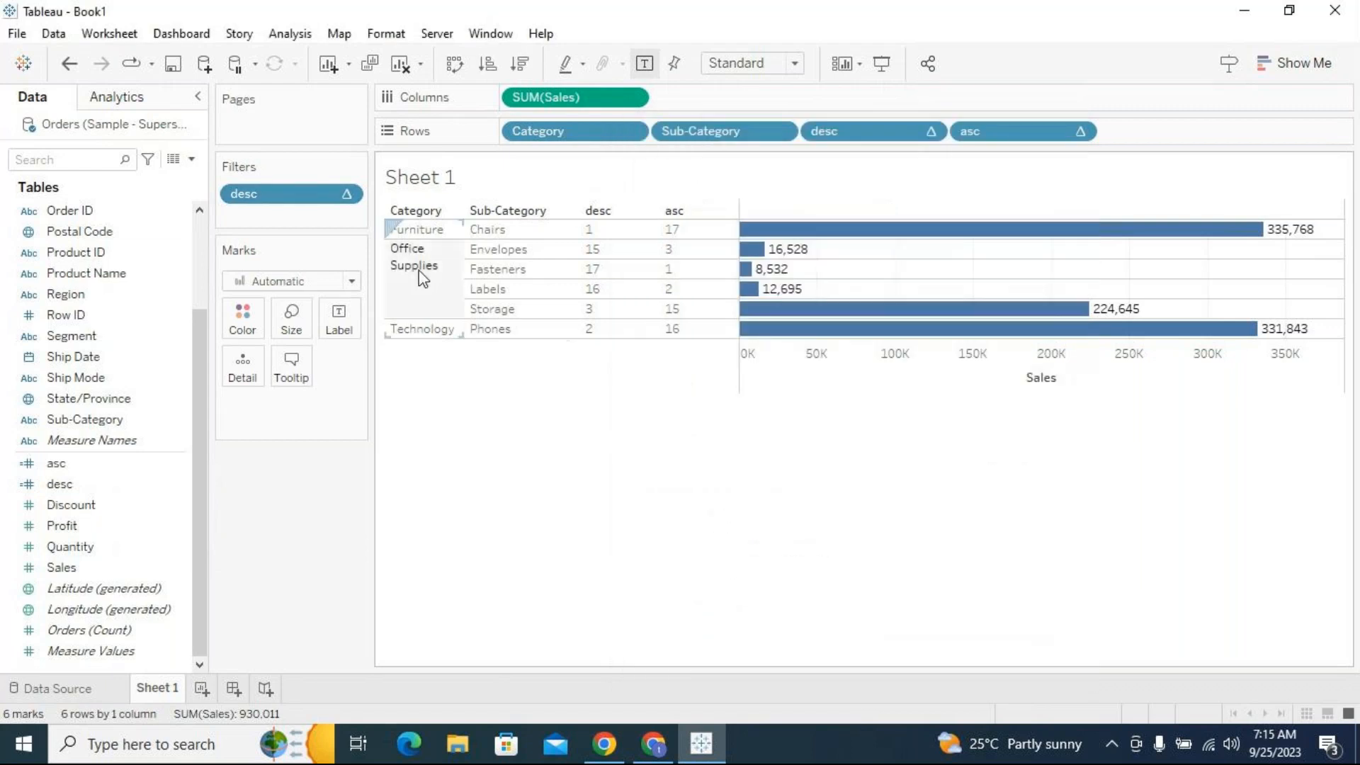
pyautogui.moveTo(337, 204); pyautogui.dragTo(363, 470)
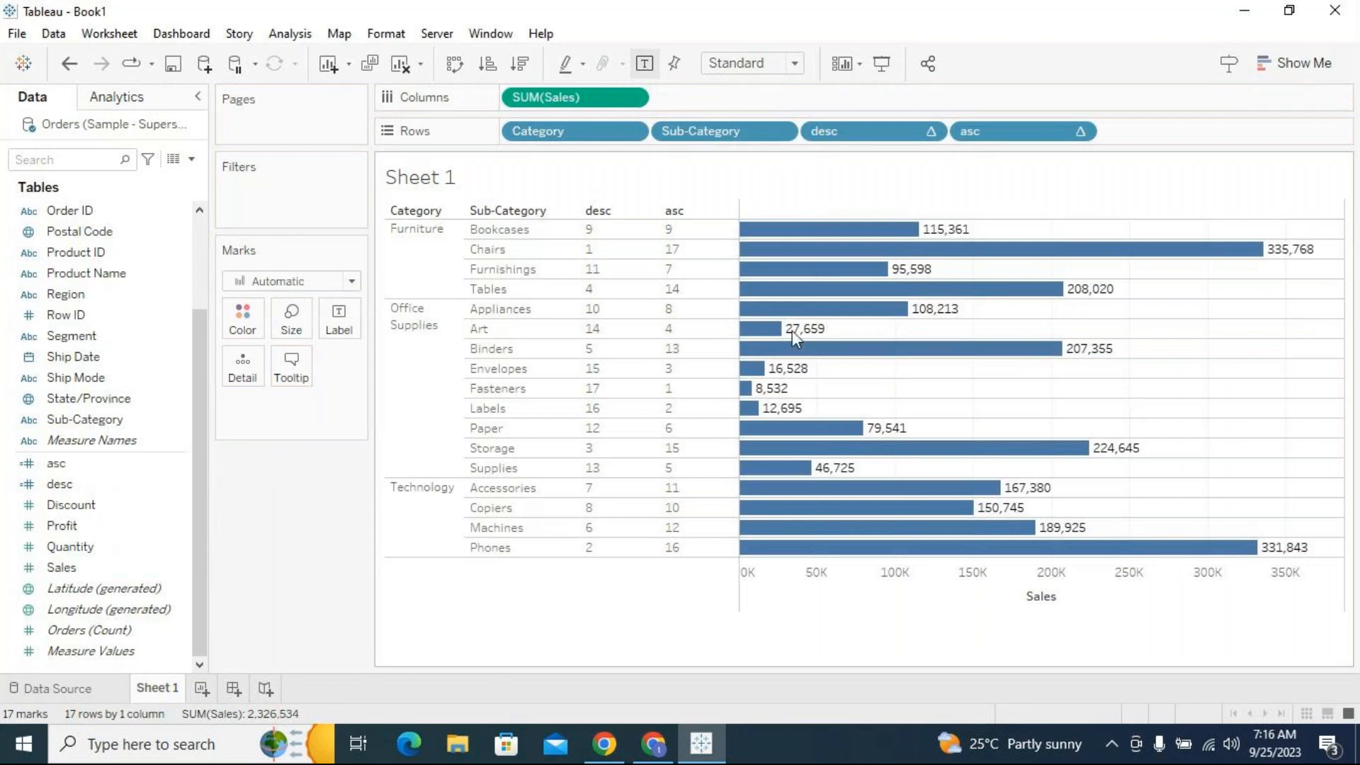
# Duplicate the desc calculated field
pyautogui.click(201, 231)
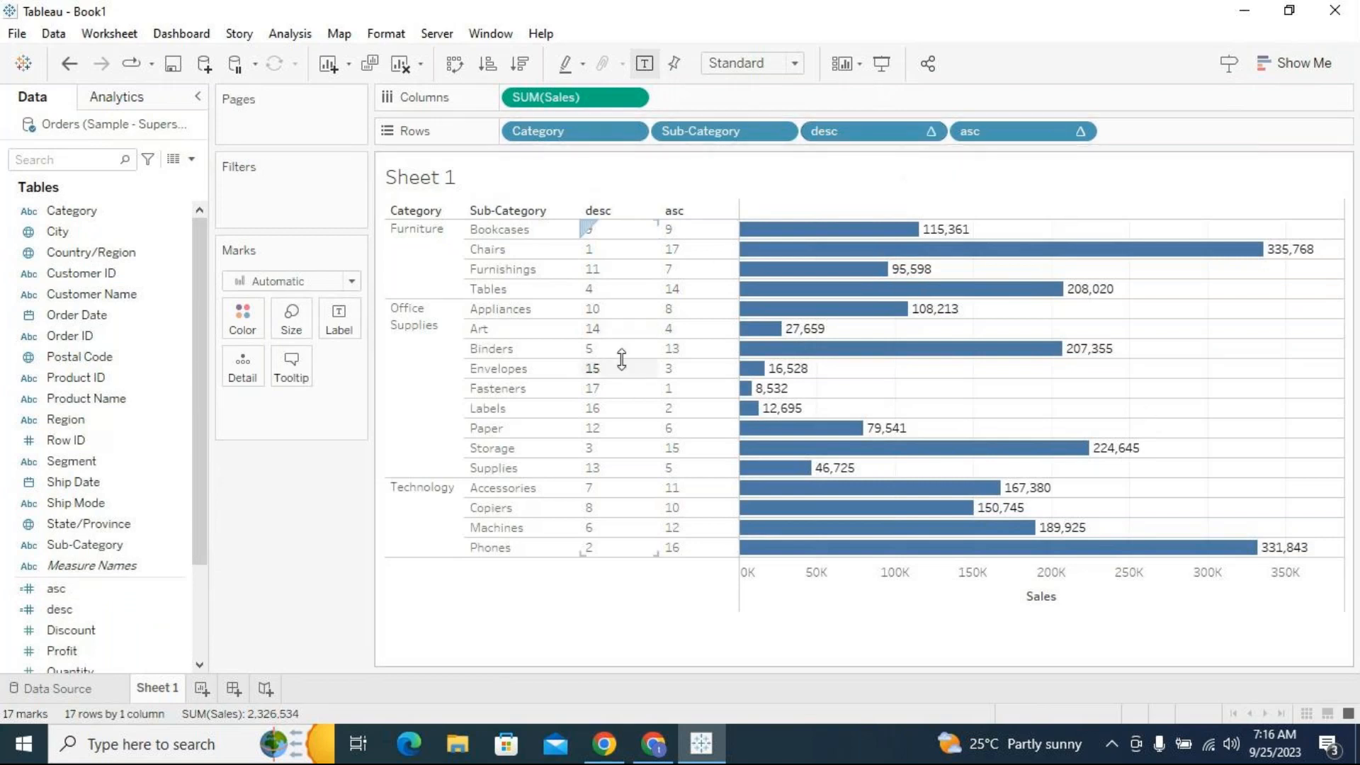
pyautogui.scroll(-2, 146, 605)
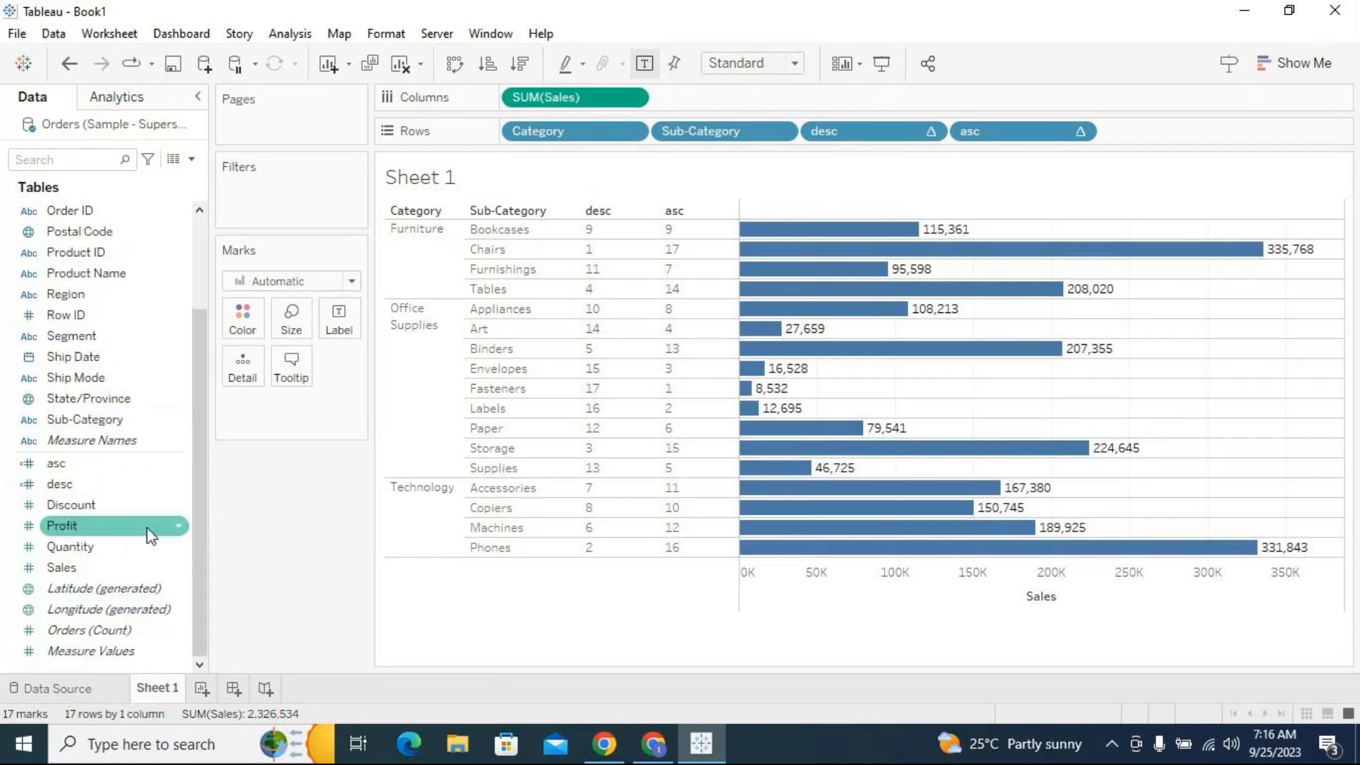
pyautogui.click(181, 486)
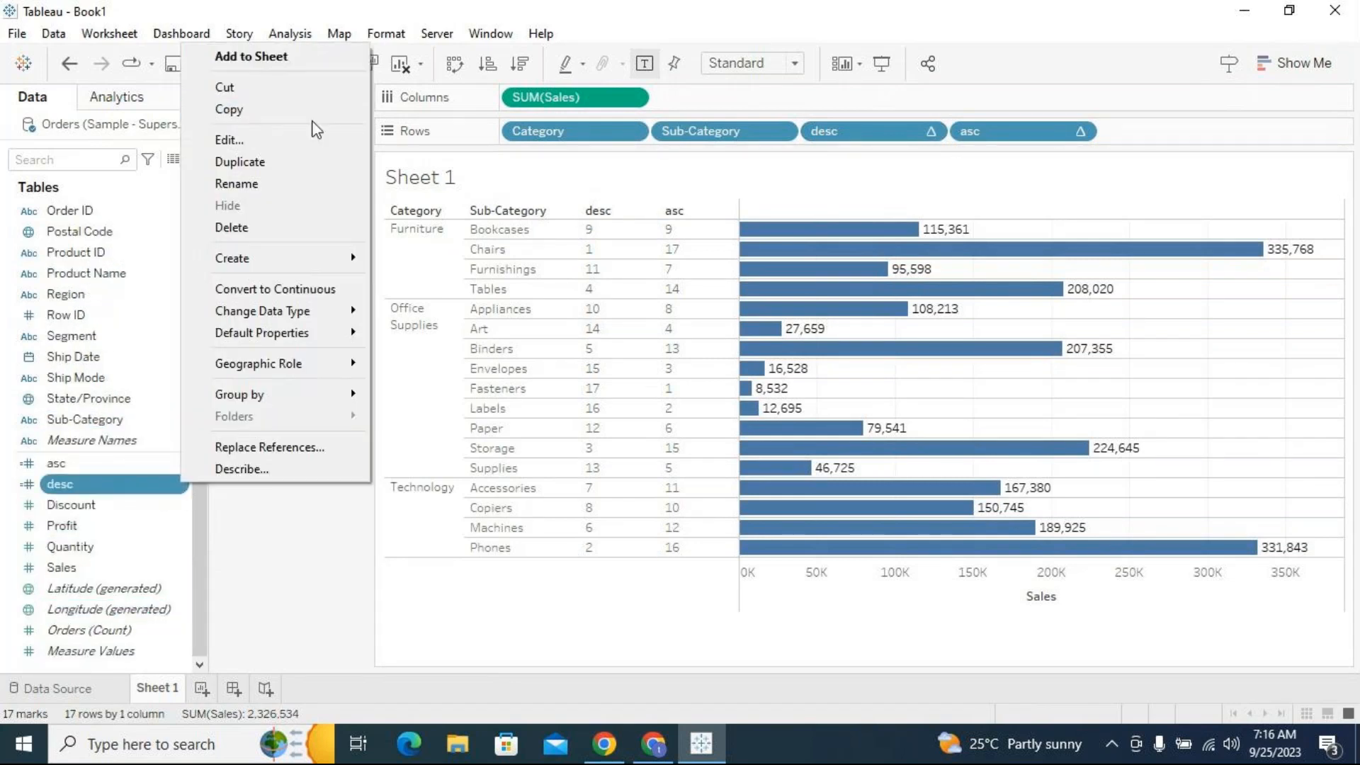
pyautogui.click(286, 162)
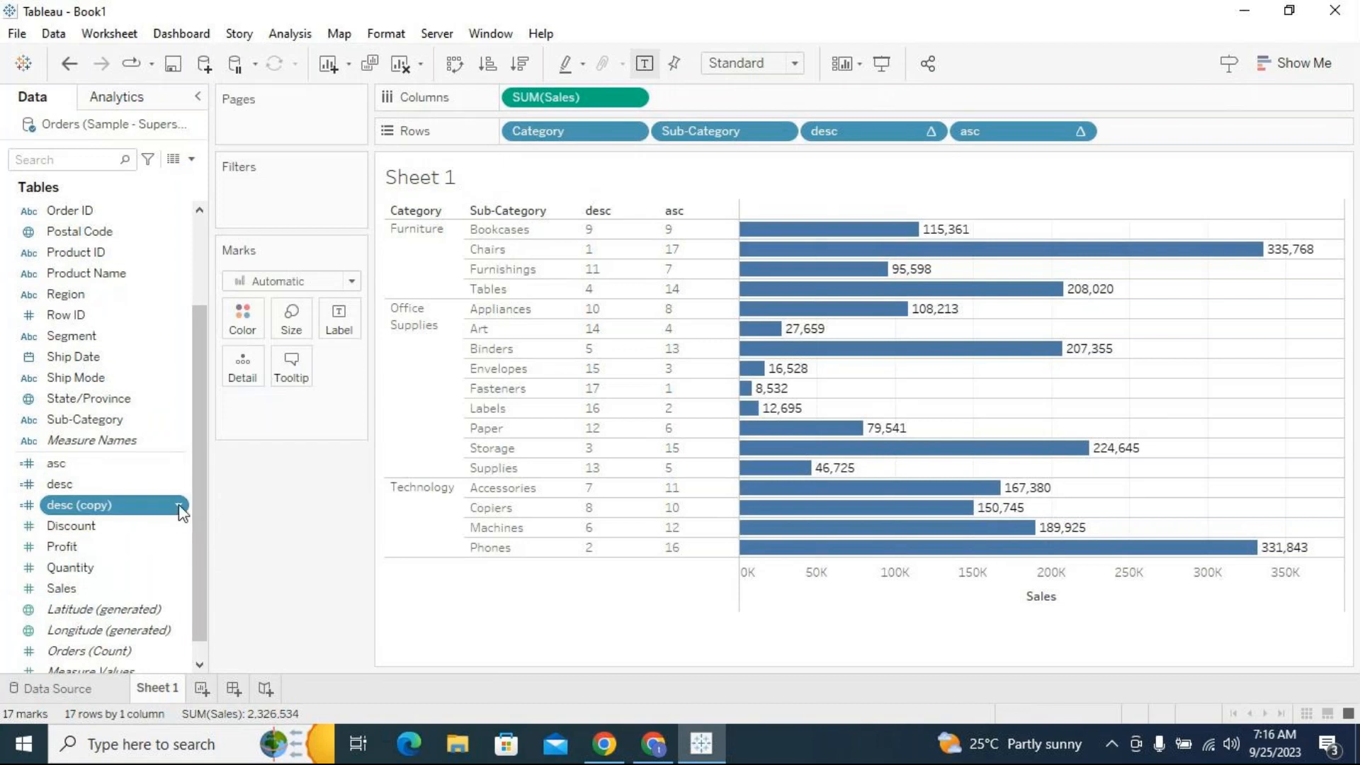
# Open the copy of the desc field for editing and name it Top & Bottom 3
pyautogui.rightClick(180, 506)
pyautogui.click(275, 162)
pyautogui.click(698, 294)
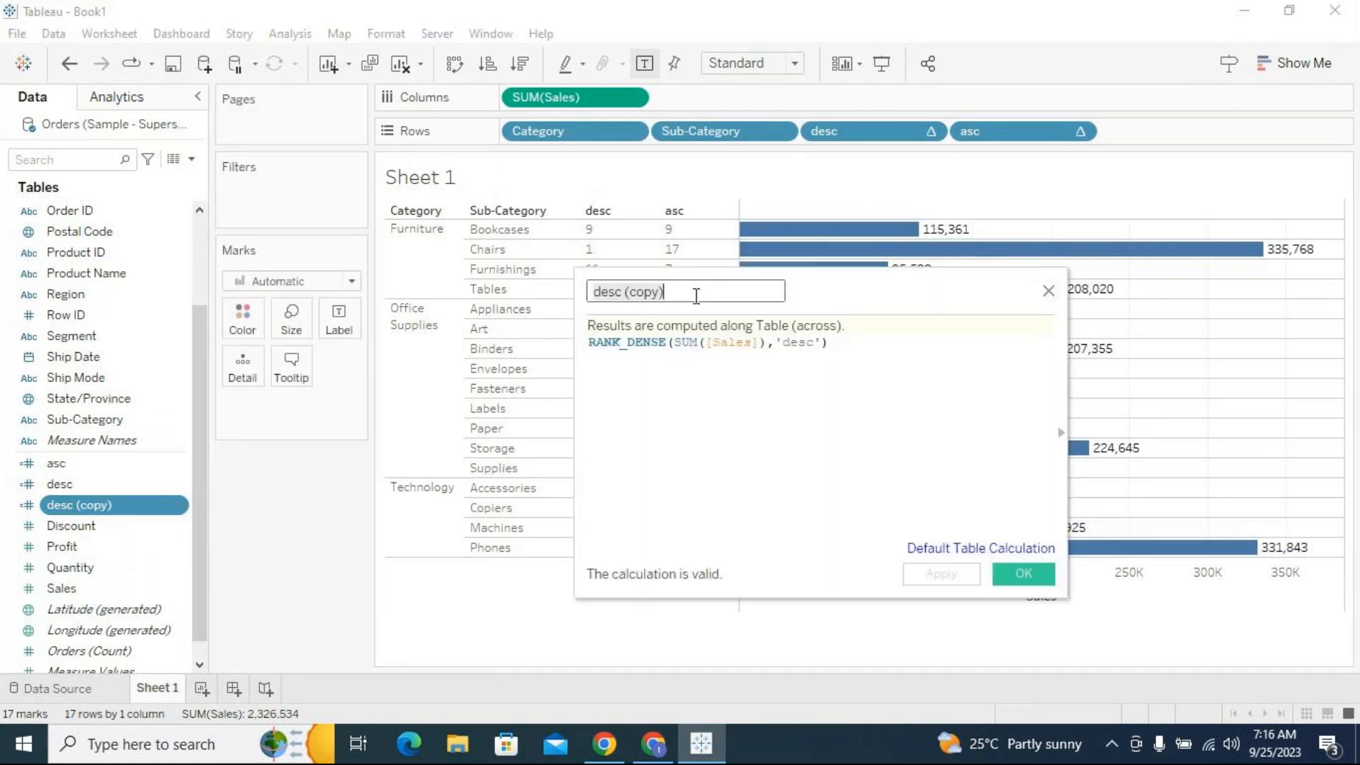
pyautogui.write('Rank')
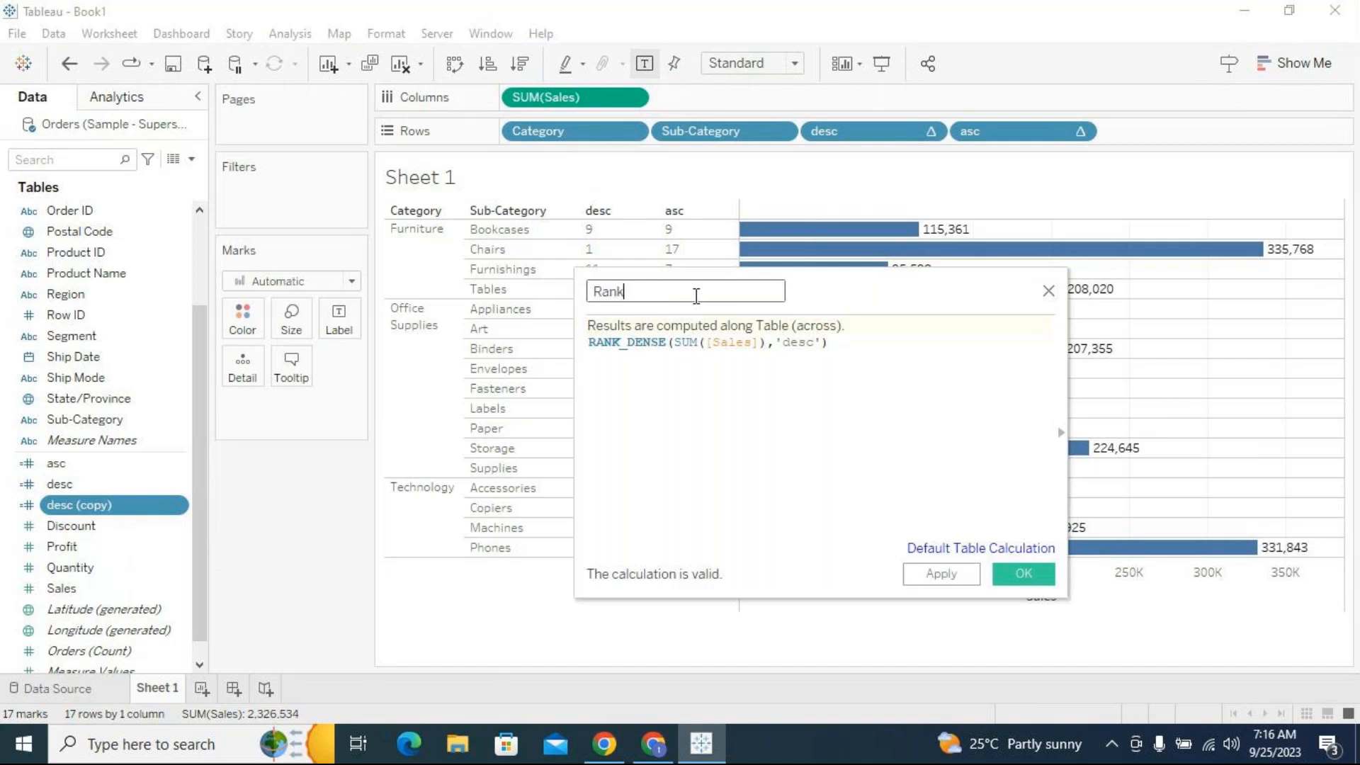
pyautogui.press('BackSpace')
pyautogui.press('BackSpace')
pyautogui.write('Top')
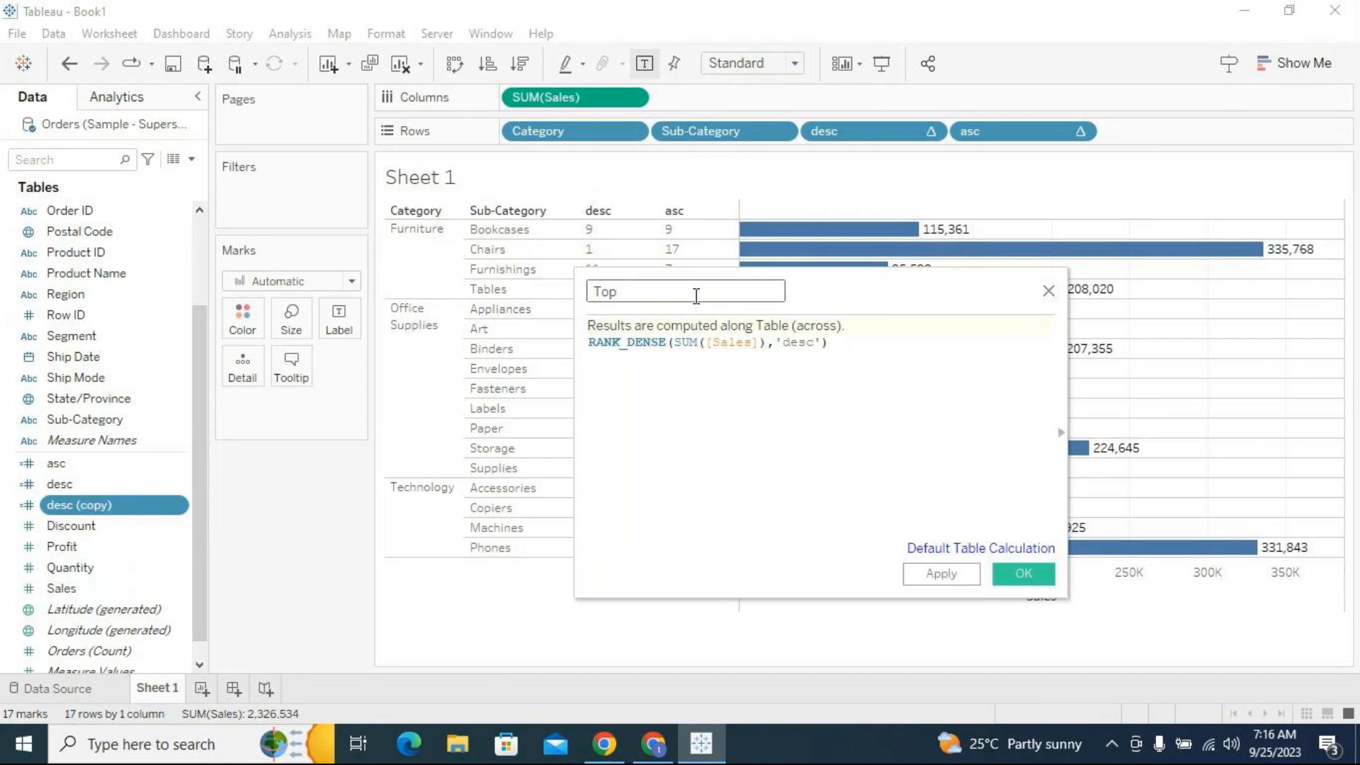
pyautogui.write(' & Bottom 3')
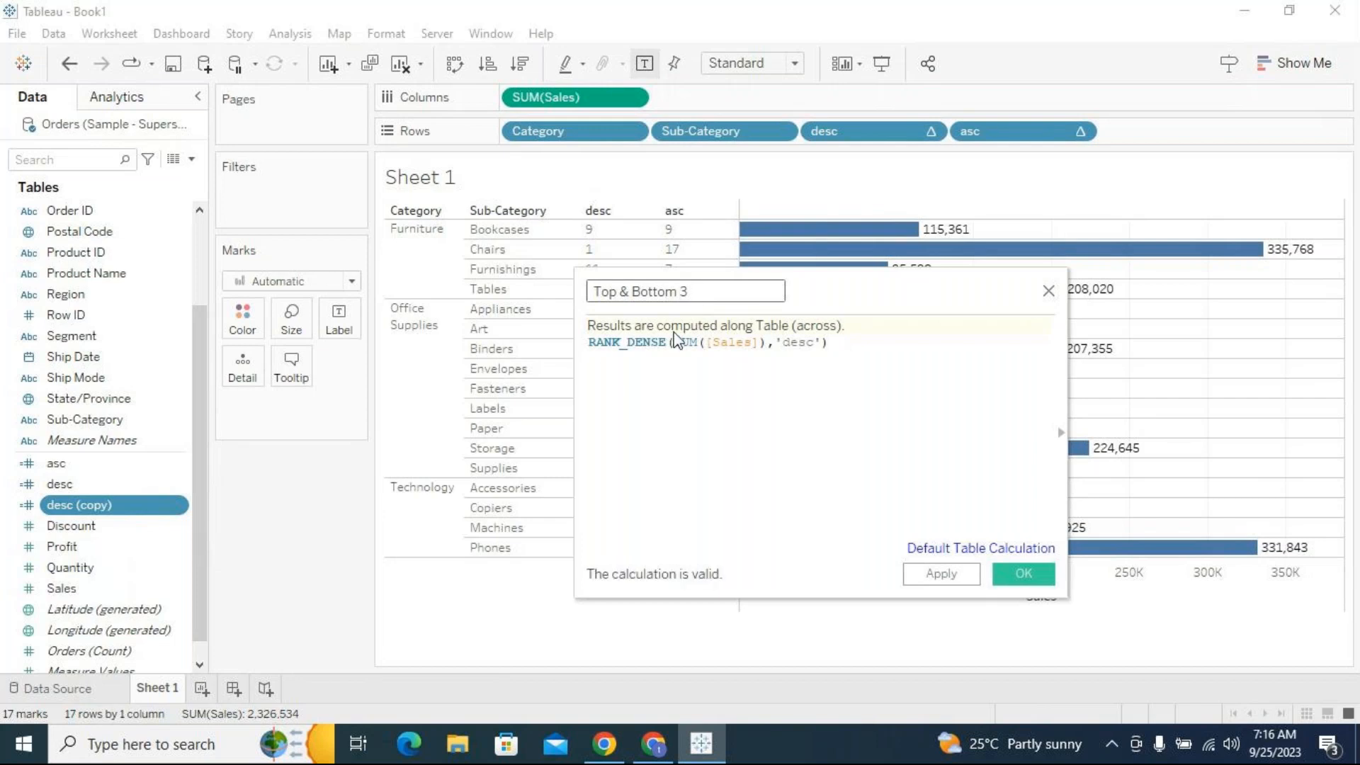
# Widen the calculation editor and remove the asc field from the rows
pyautogui.moveTo(1071, 364); pyautogui.dragTo(1239, 363)
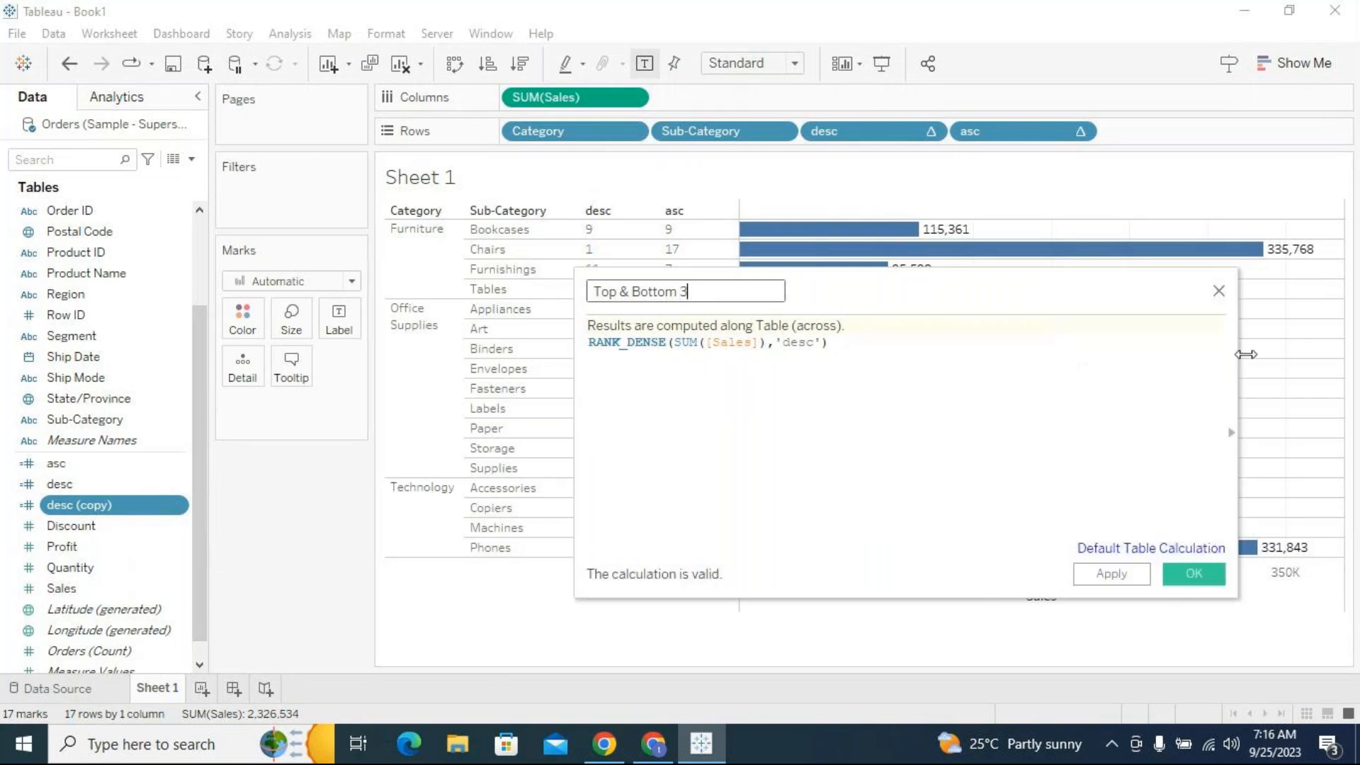
pyautogui.moveTo(840, 281); pyautogui.dragTo(689, 567)
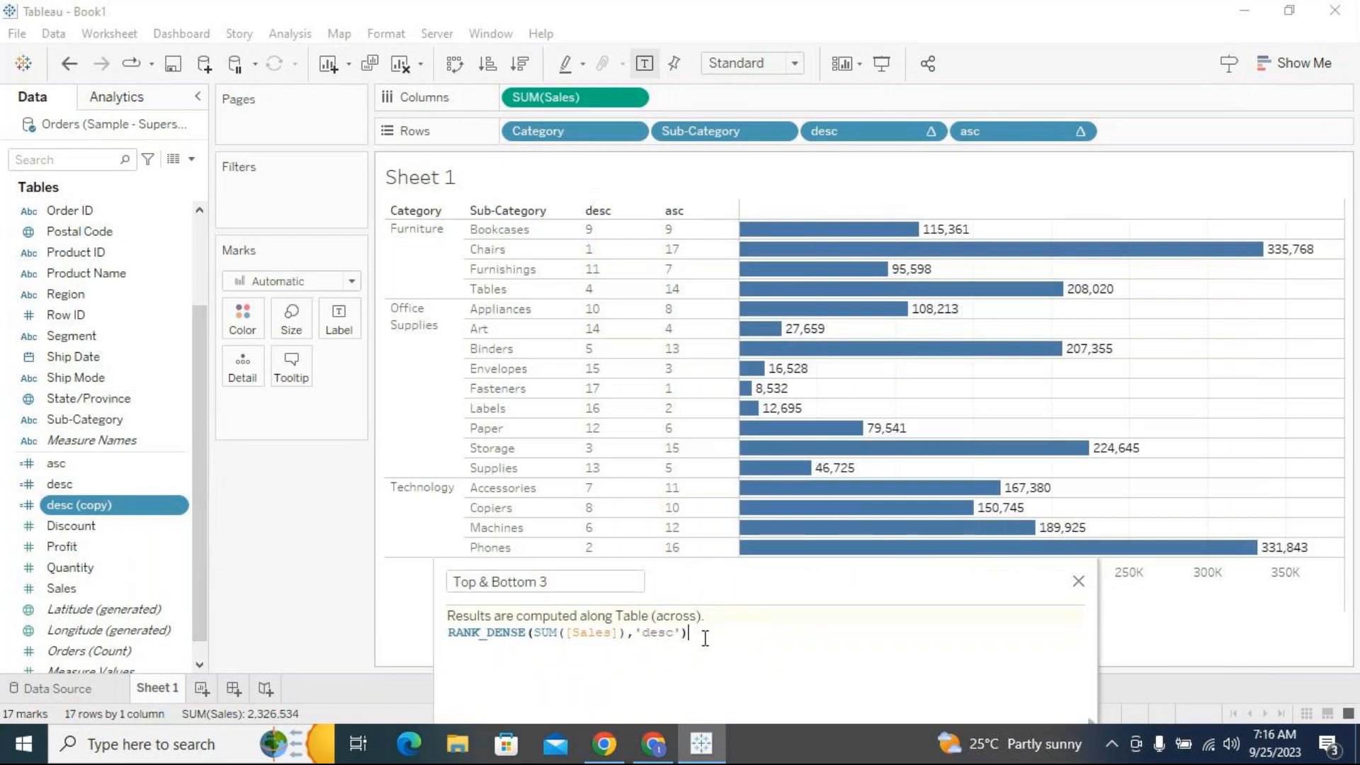
pyautogui.tripleClick(459, 635)
pyautogui.moveTo(771, 600); pyautogui.dragTo(857, 273)
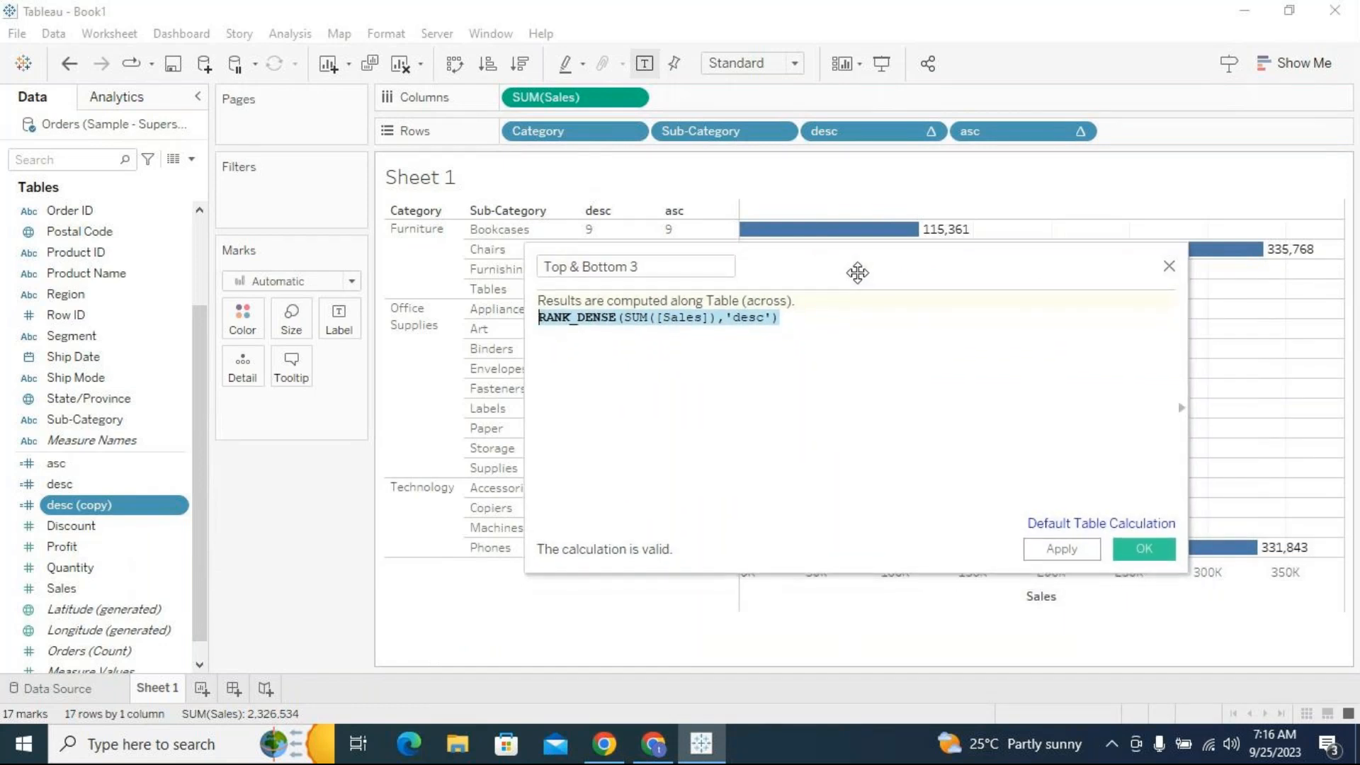
pyautogui.click(1082, 133)
pyautogui.click(953, 439)
pyautogui.moveTo(805, 265); pyautogui.dragTo(898, 242)
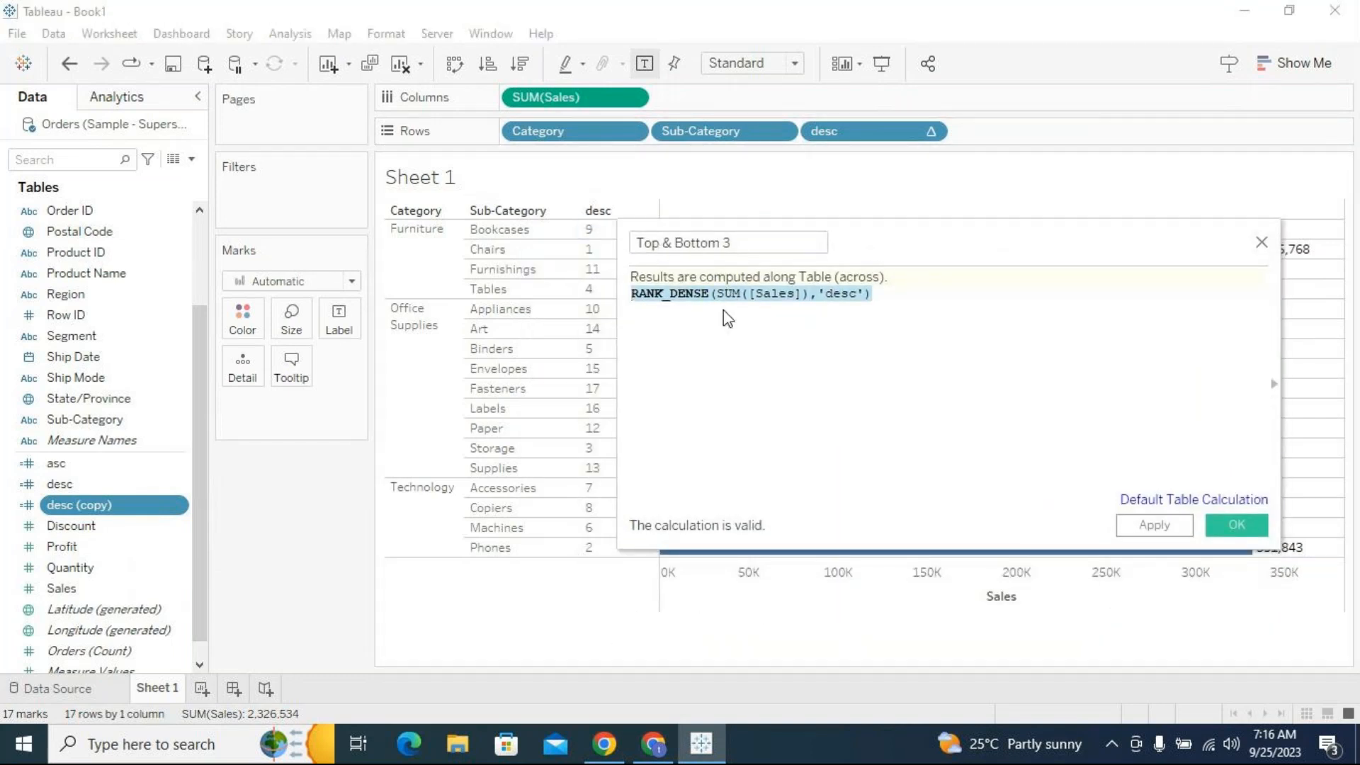
# Start the Top & Bottom 3 formula with an IF that tests RANK_DENSE(SUM([Sales]),'desc')
pyautogui.click(762, 303)
pyautogui.moveTo(632, 295); pyautogui.dragTo(727, 358)
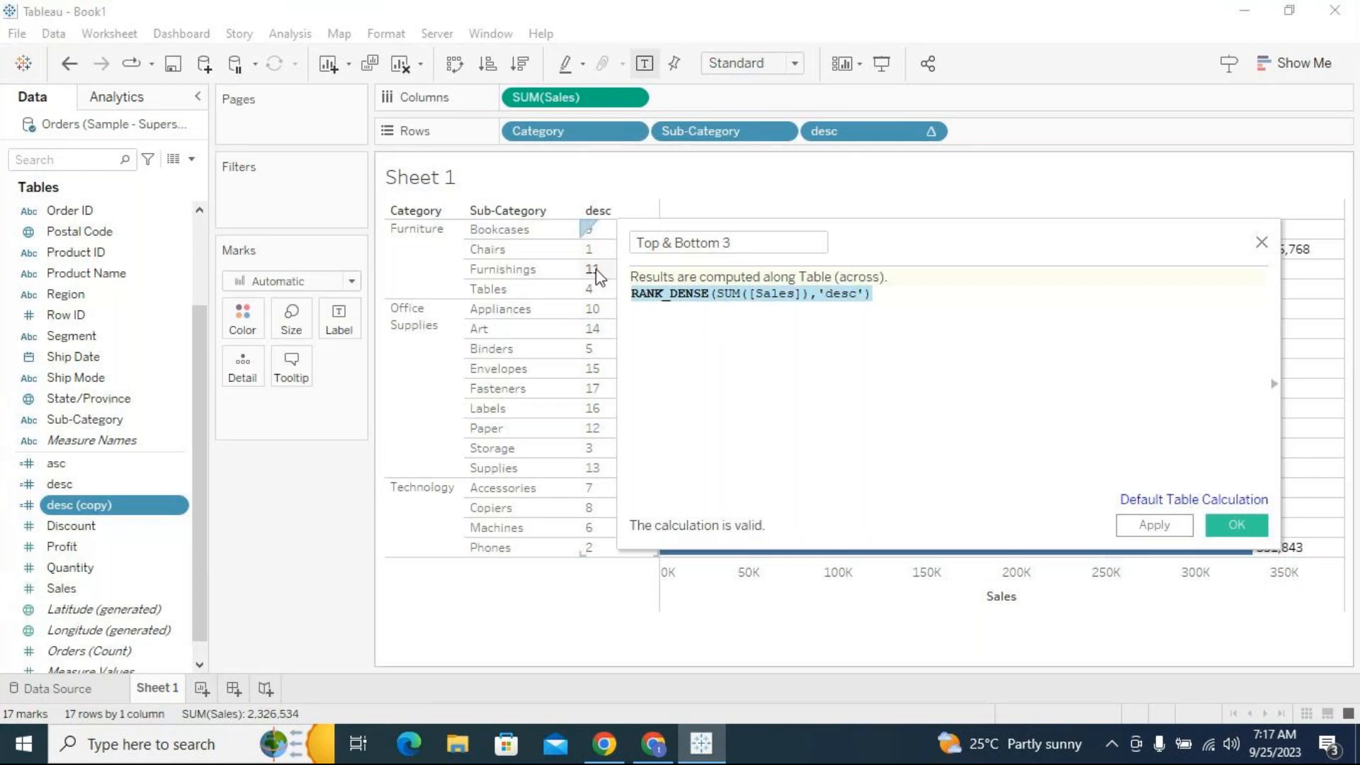
pyautogui.click(659, 337)
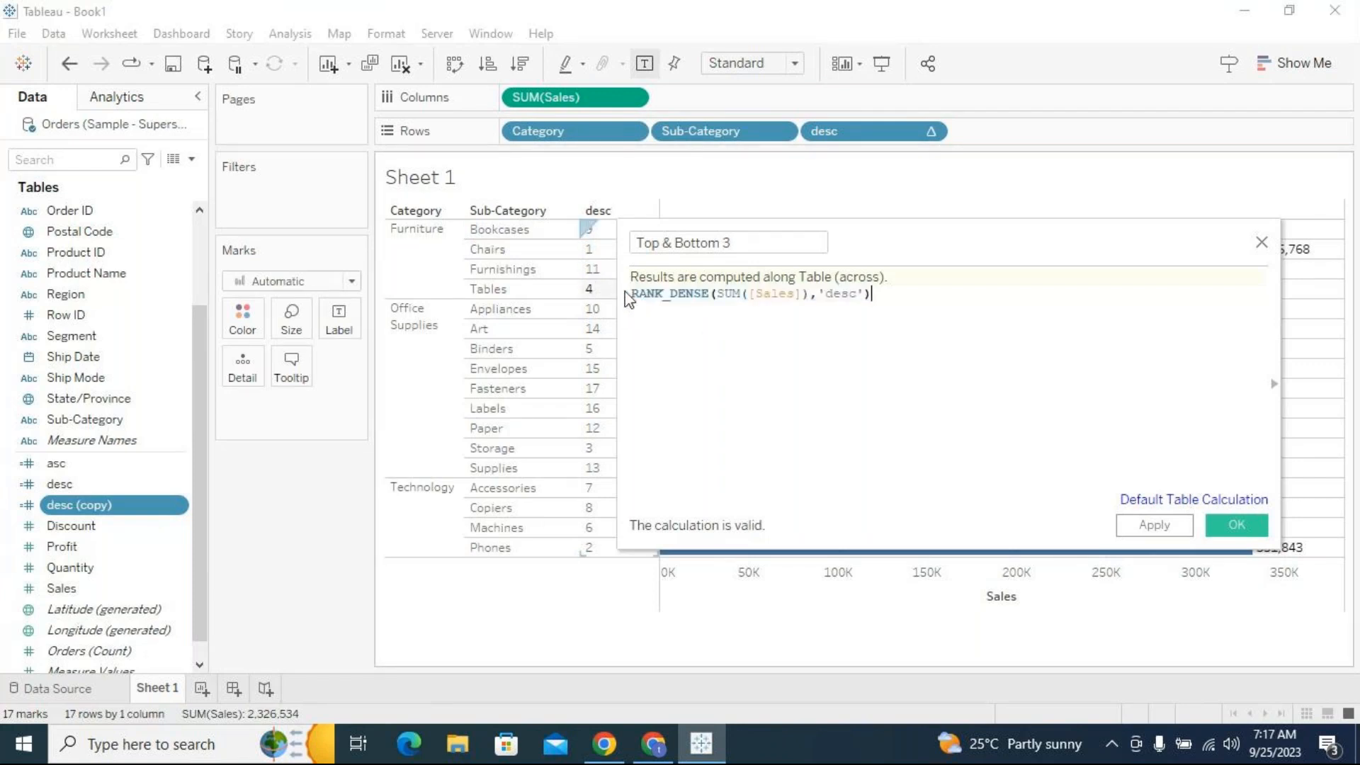
pyautogui.moveTo(853, 256); pyautogui.dragTo(624, 261)
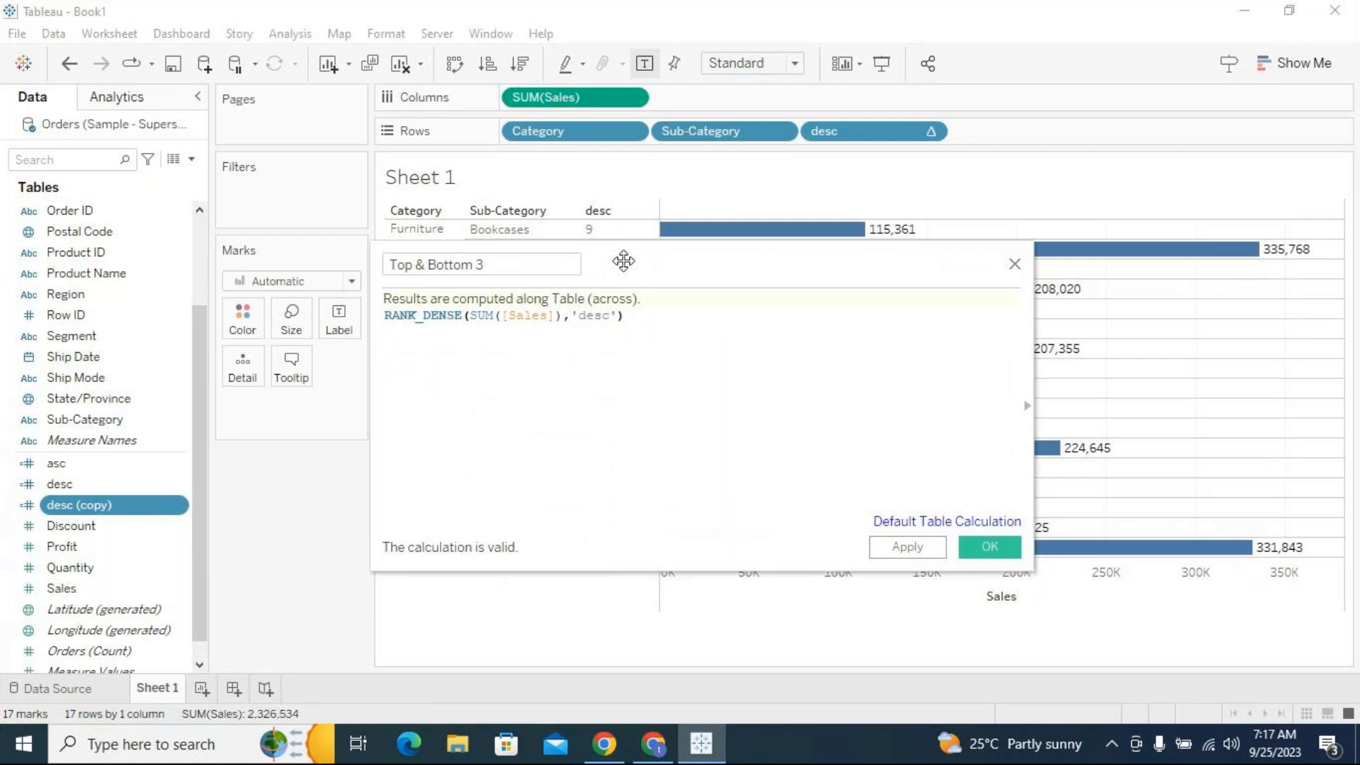
pyautogui.click(388, 316)
pyautogui.write('IF')
pyautogui.press('Return')
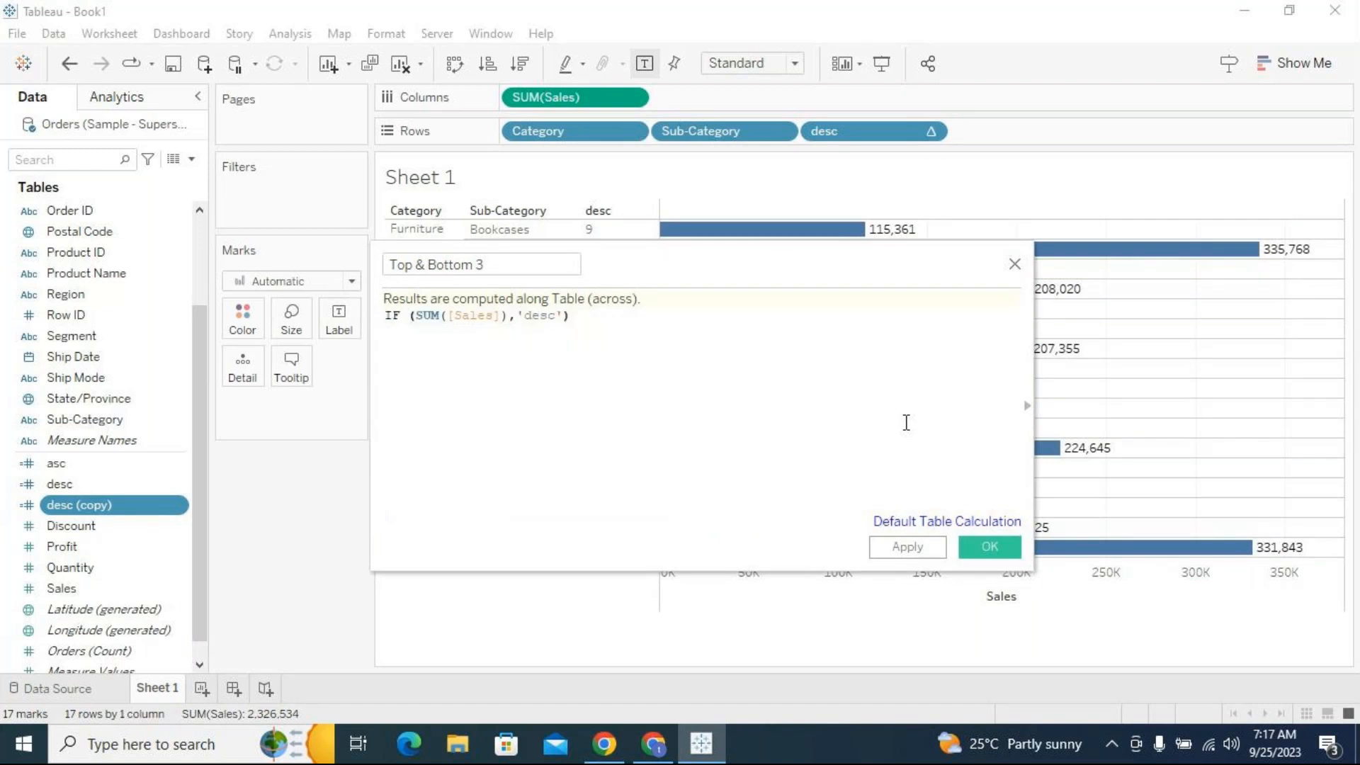
pyautogui.write('rank')
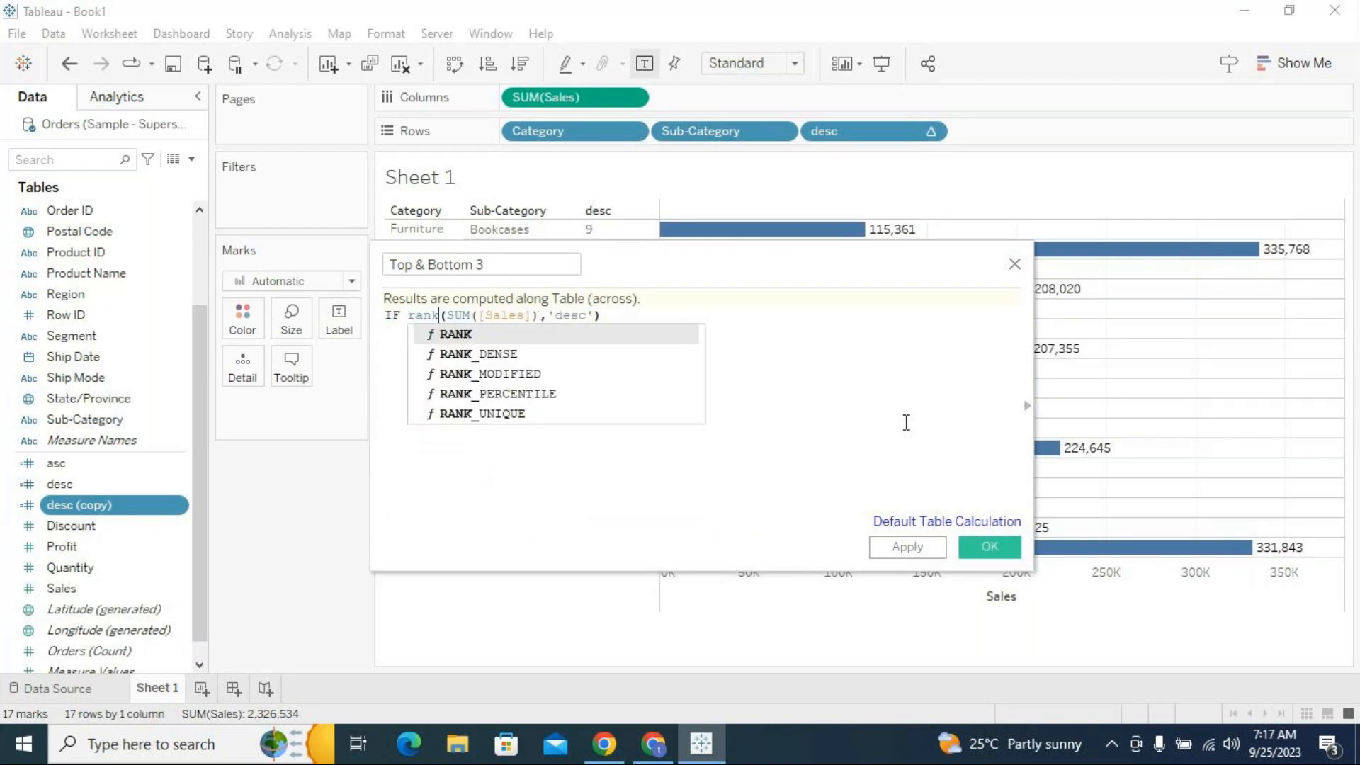
pyautogui.press('Down')
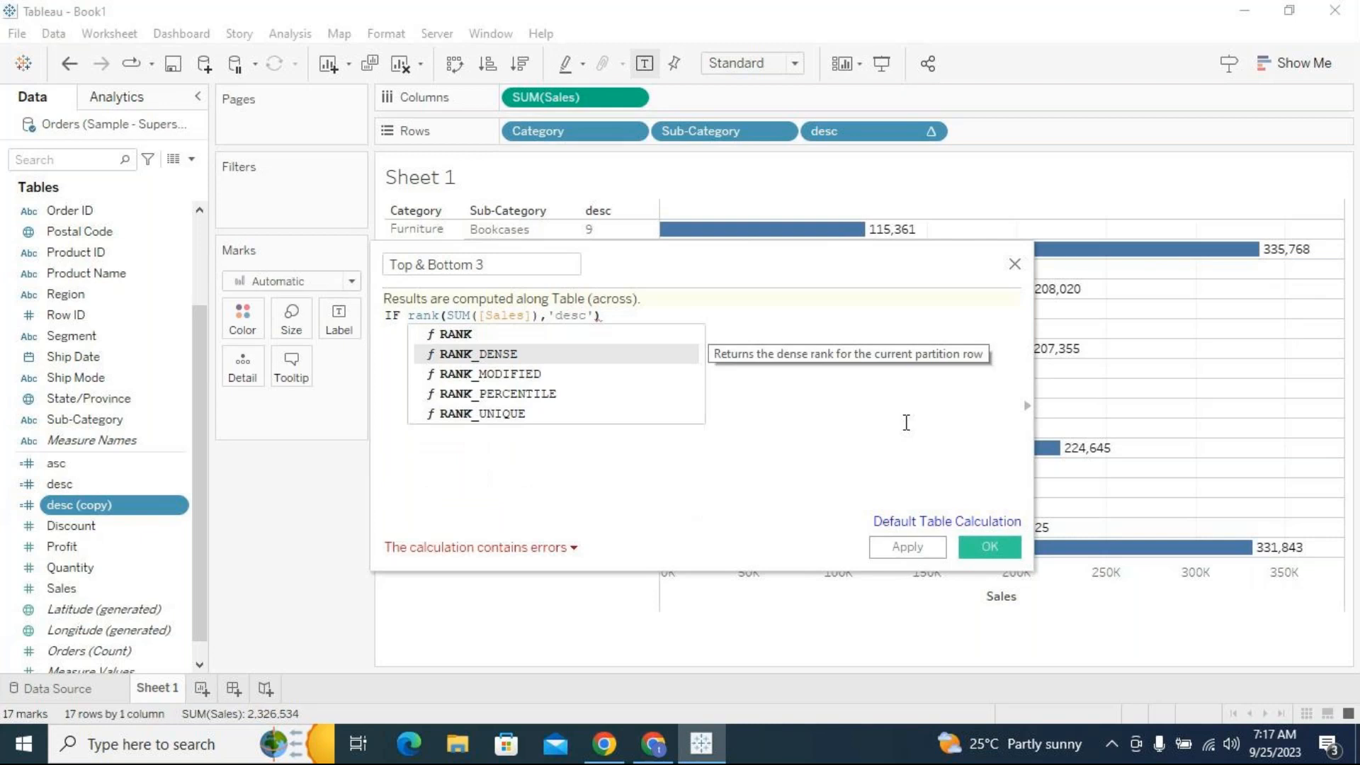
pyautogui.press('Return')
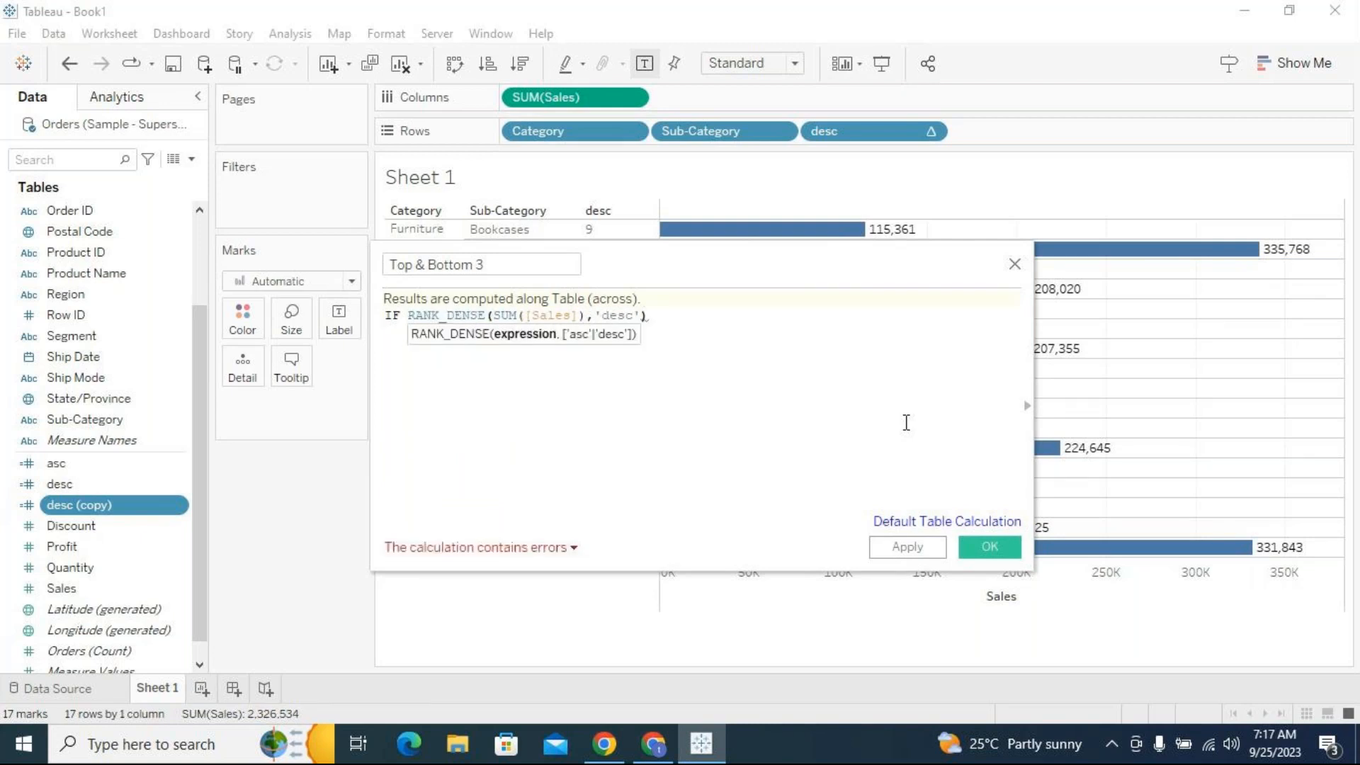
# Complete the IF condition by comparing the dense sales rank with <=3
pyautogui.click(772, 323)
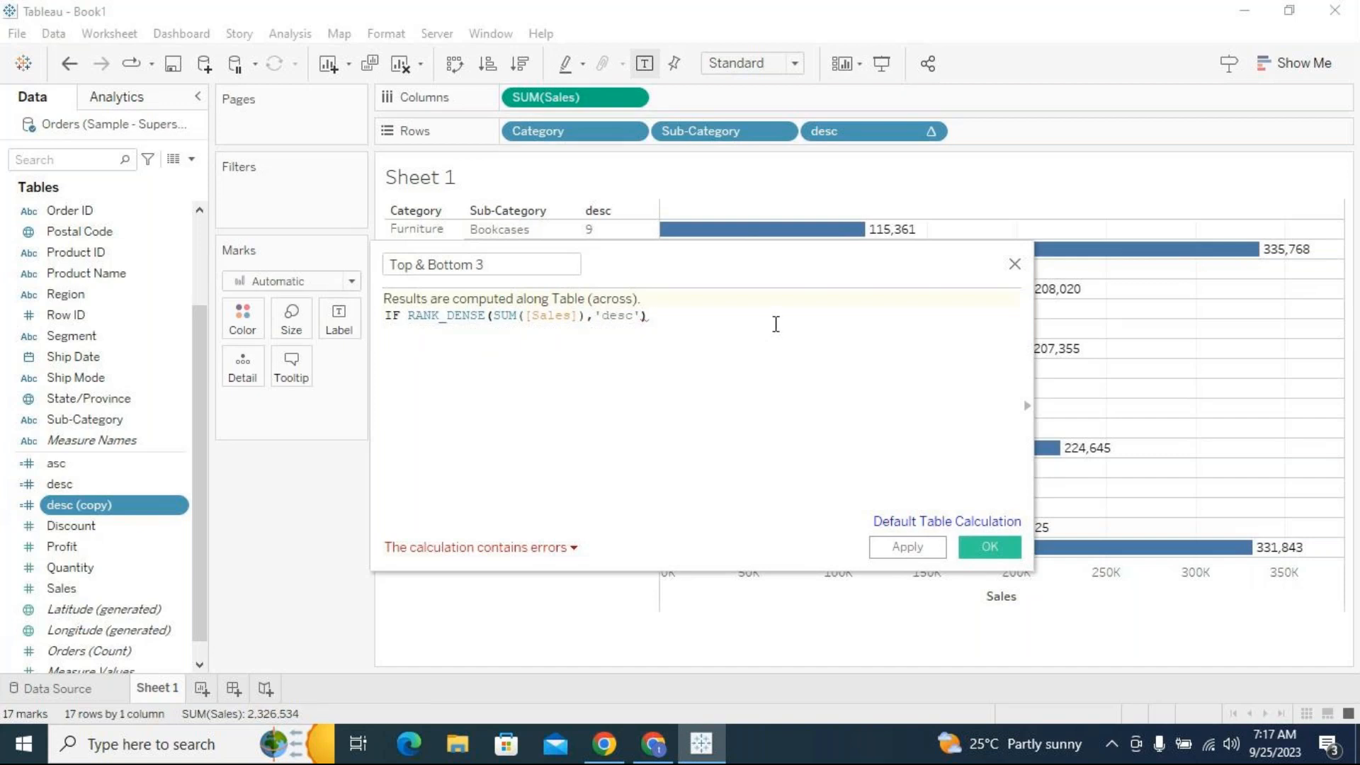
pyautogui.write(',')
pyautogui.write(' the')
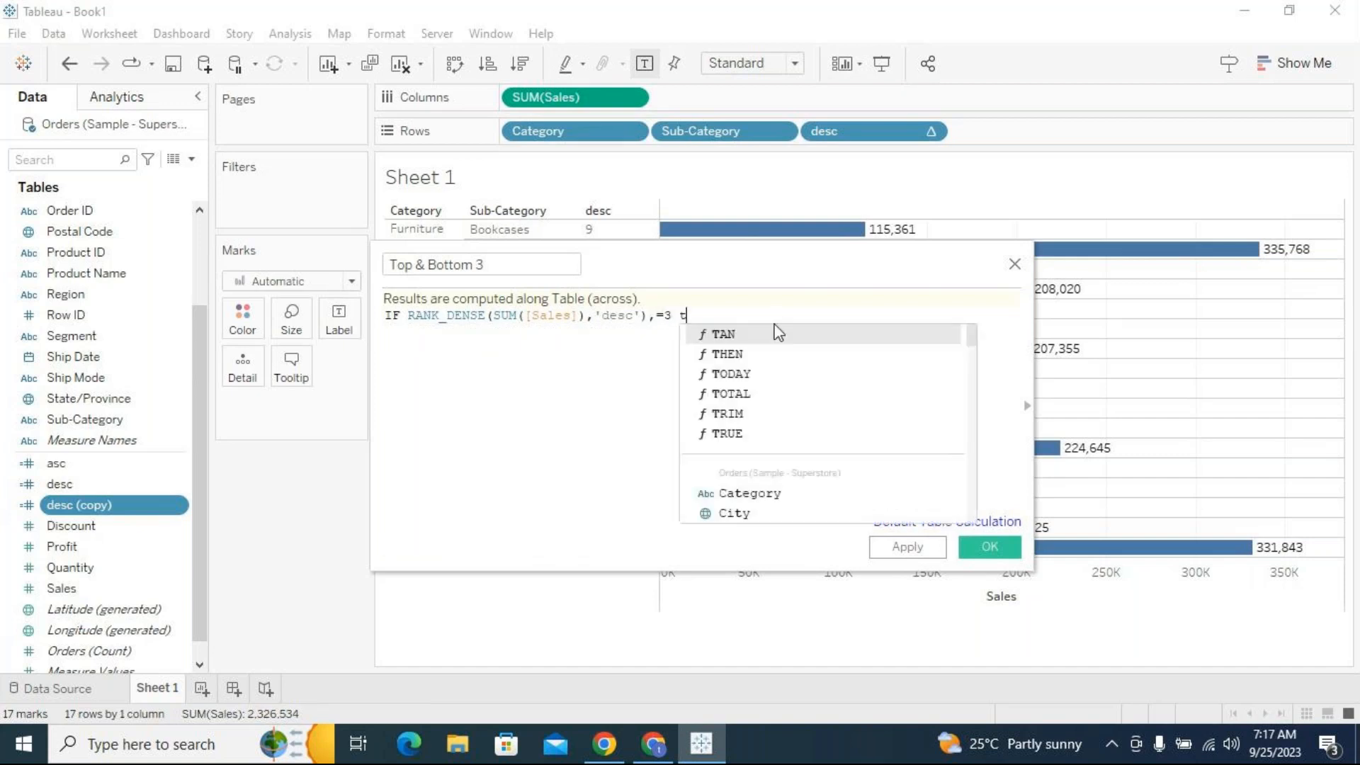
pyautogui.press('BackSpace')
pyautogui.press('BackSpace')
pyautogui.press('BackSpace')
pyautogui.press('BackSpace')
pyautogui.press('BackSpace')
pyautogui.press('BackSpace')
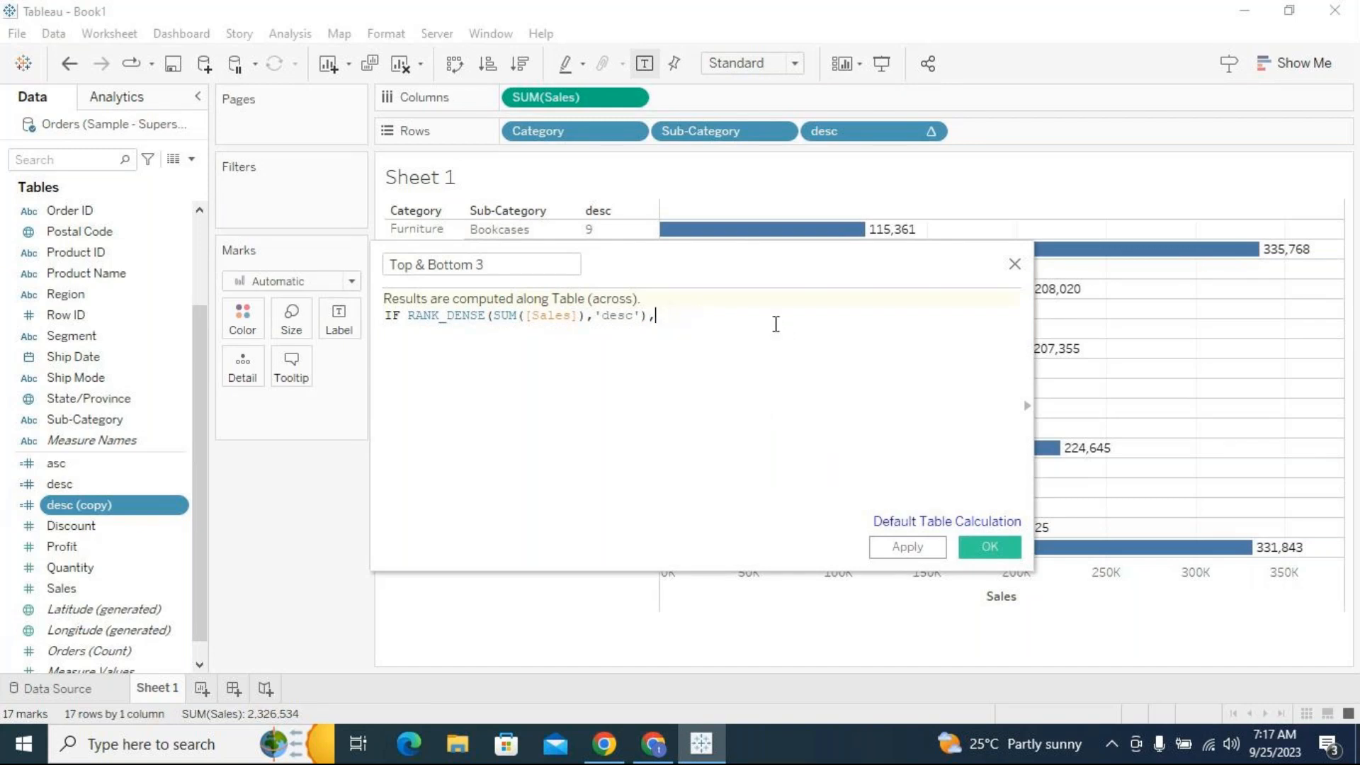
pyautogui.write(',')
pyautogui.write('<=3 the')
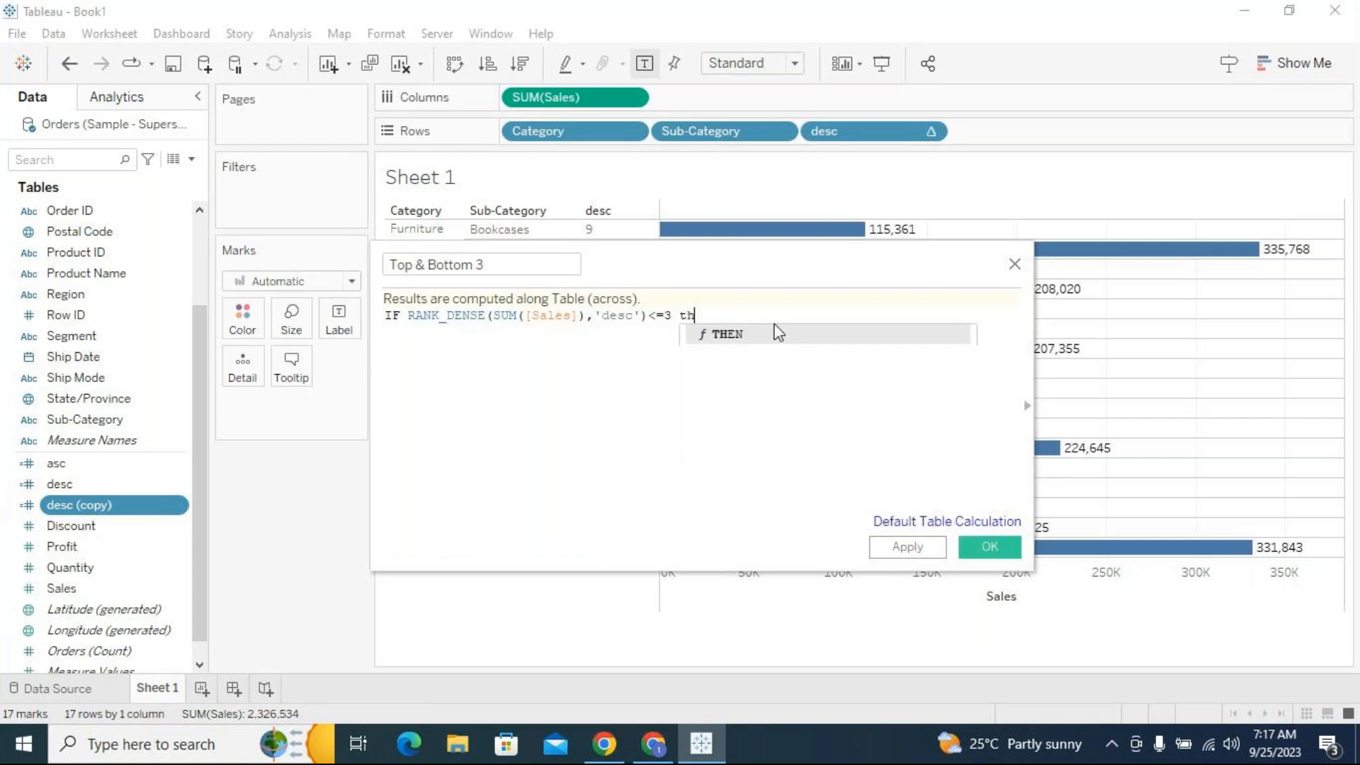
# Add a THEN result of "Top3" to the rank condition
pyautogui.press('Return')
pyautogui.write('"Tp')
pyautogui.write('[')
pyautogui.press('BackSpace')
pyautogui.press('BackSpace')
pyautogui.write('op3')
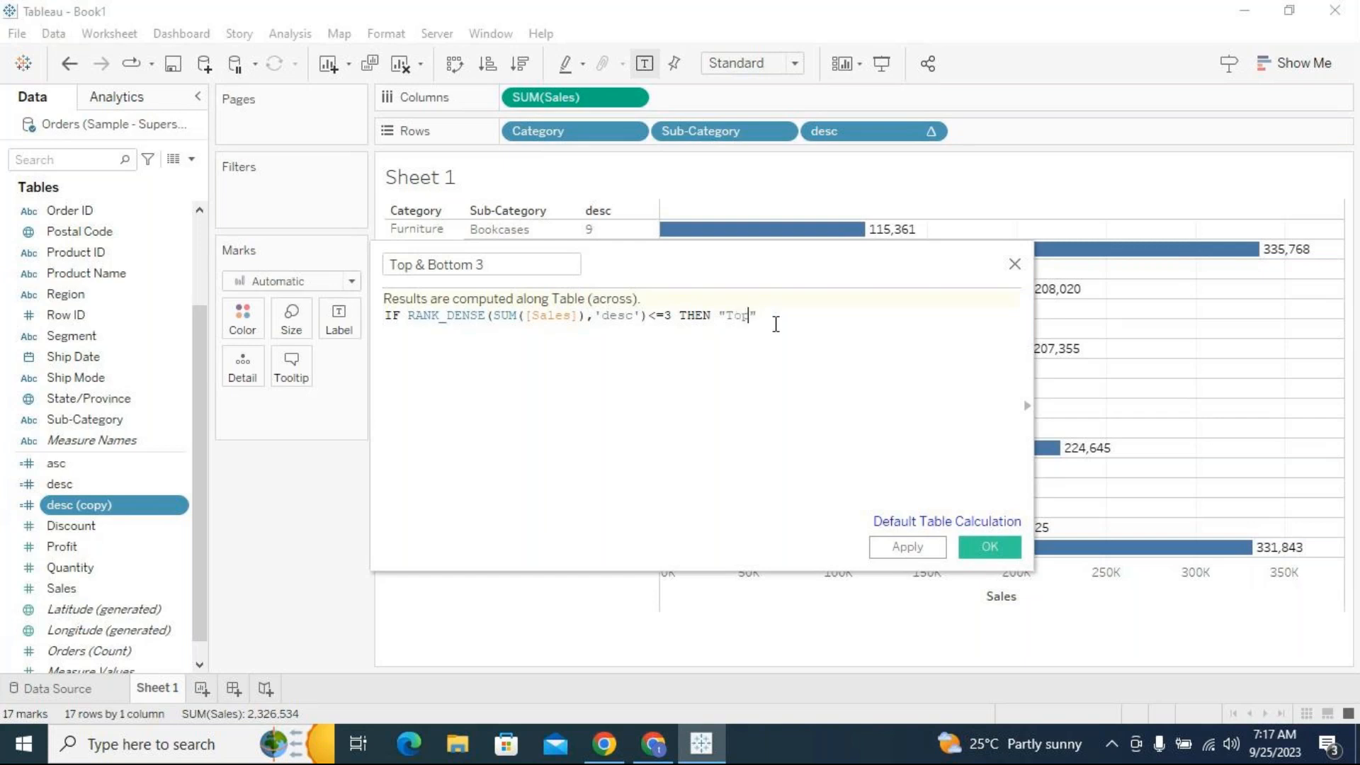
# Add an ELSE "Others" line and a closing END to the formula, and save the calculation
pyautogui.press('Return')
pyautogui.write('ELSE "')
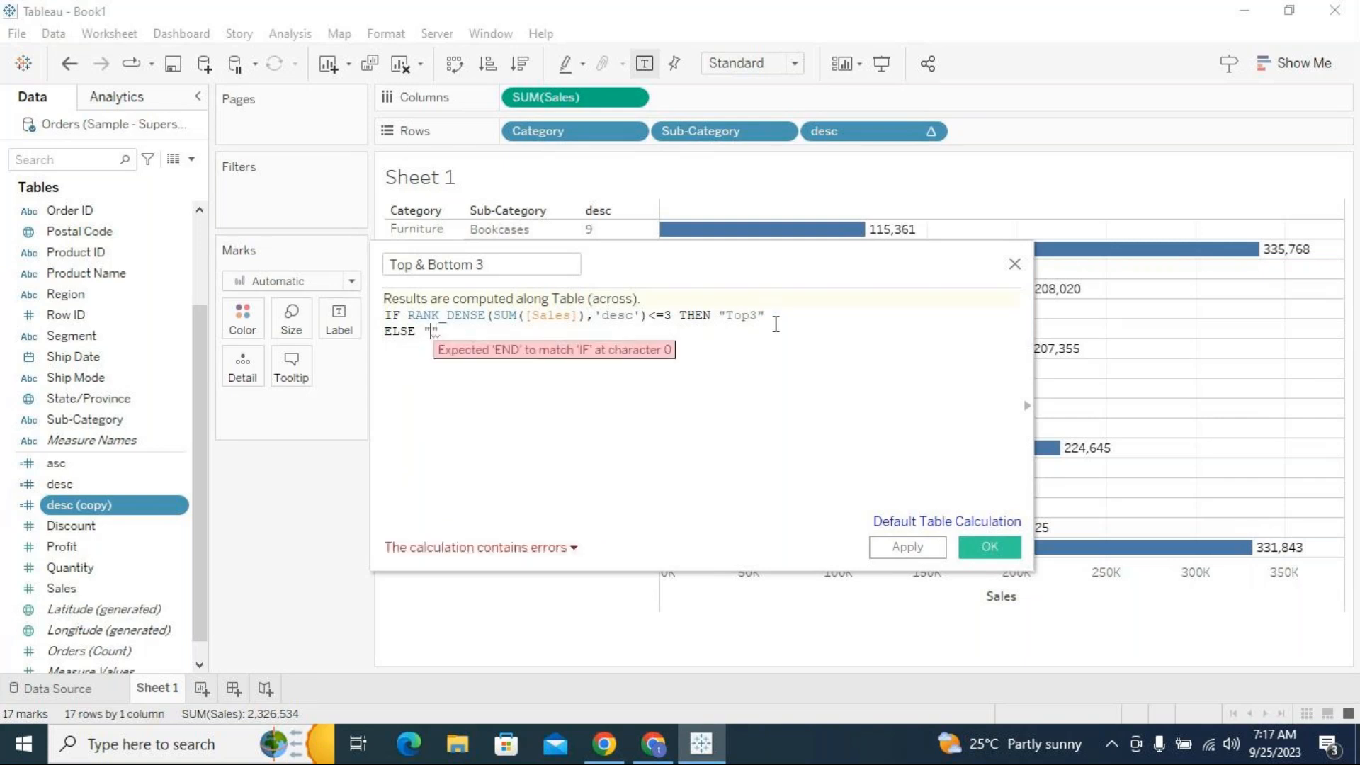
pyautogui.write('Others')
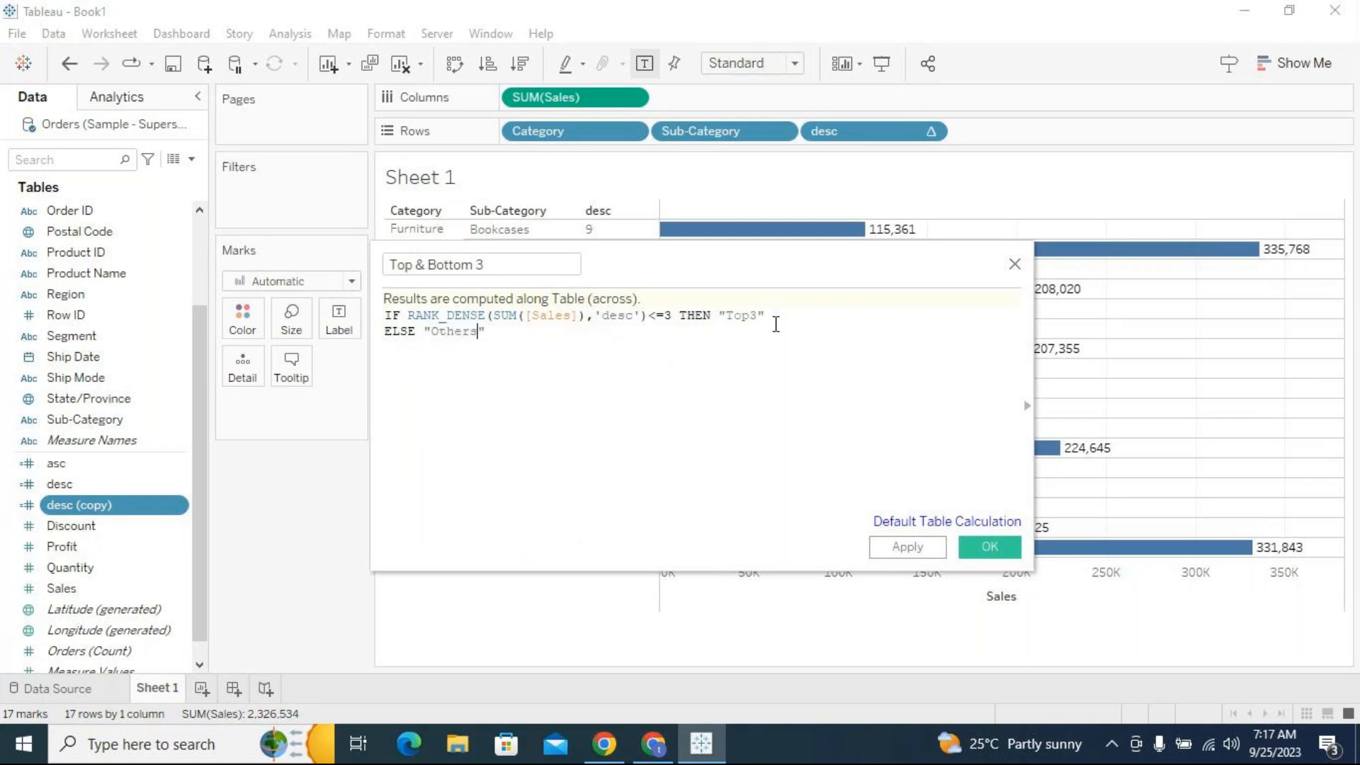
pyautogui.press('Return')
pyautogui.write('e')
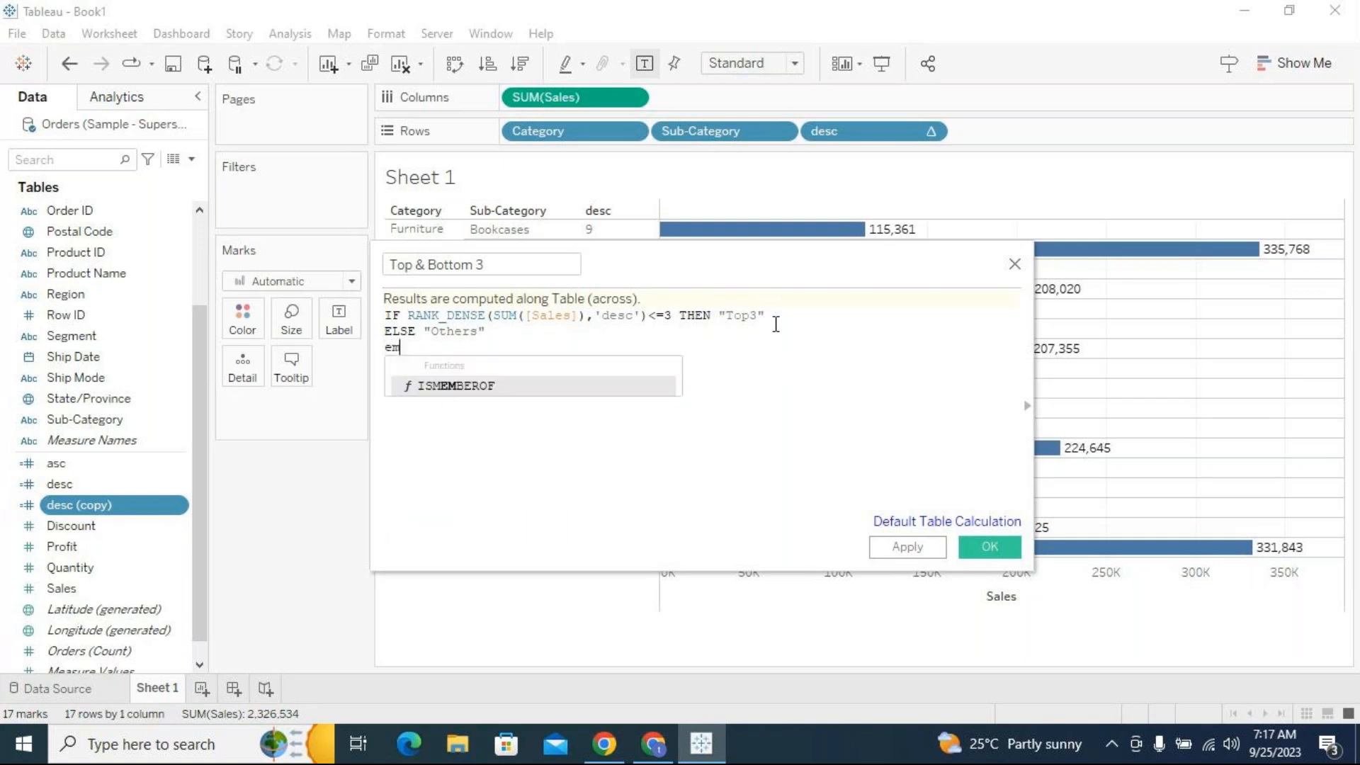
pyautogui.write('nd')
pyautogui.press('Return')
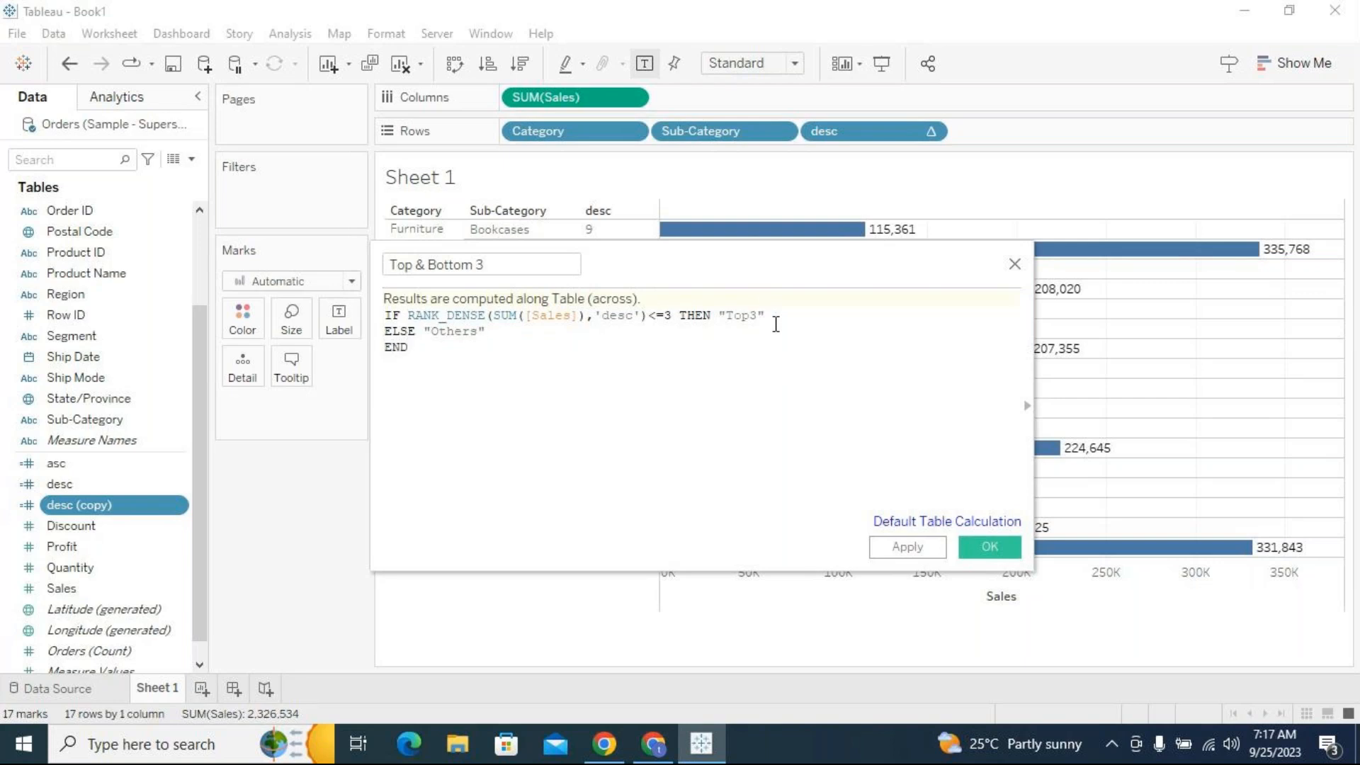
pyautogui.click(921, 549)
pyautogui.click(1007, 554)
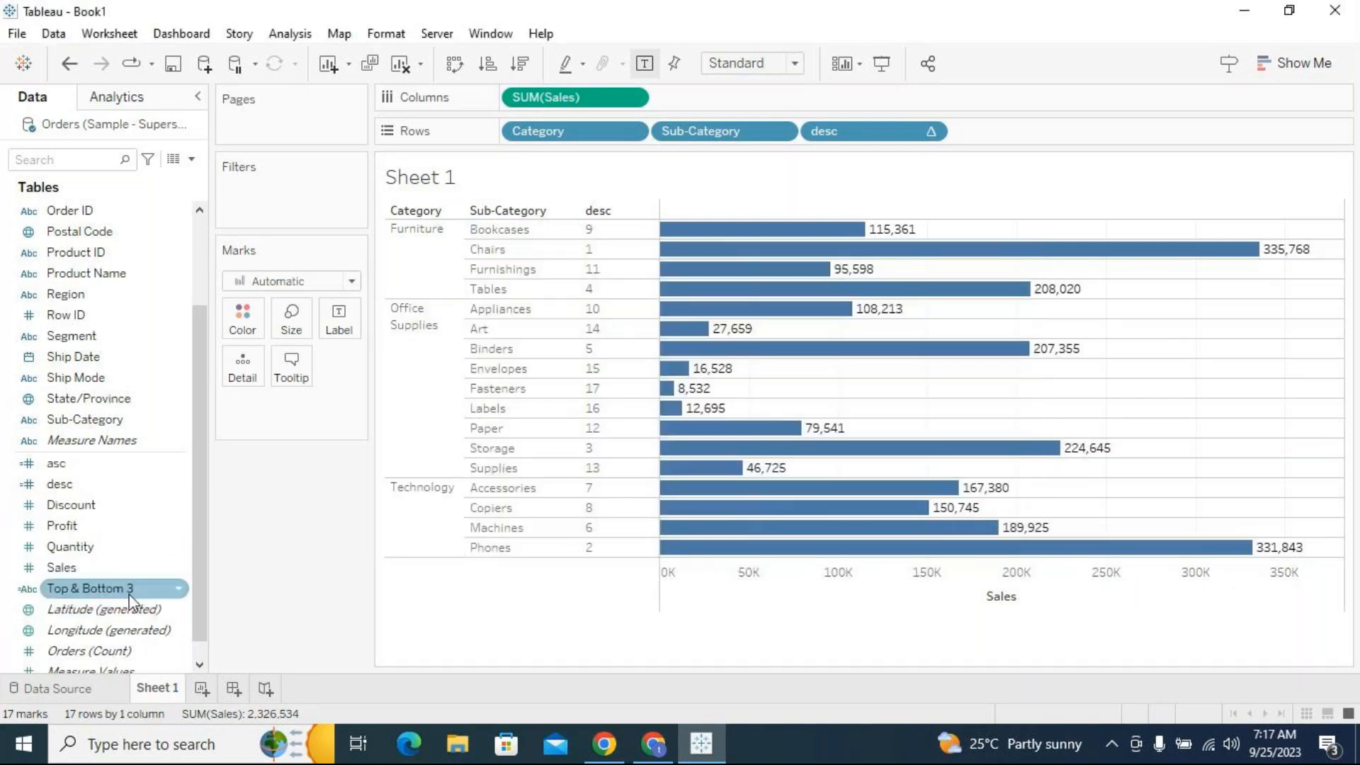
# Add the Top & Bottom 3 field to the rows after desc
pyautogui.click(180, 594)
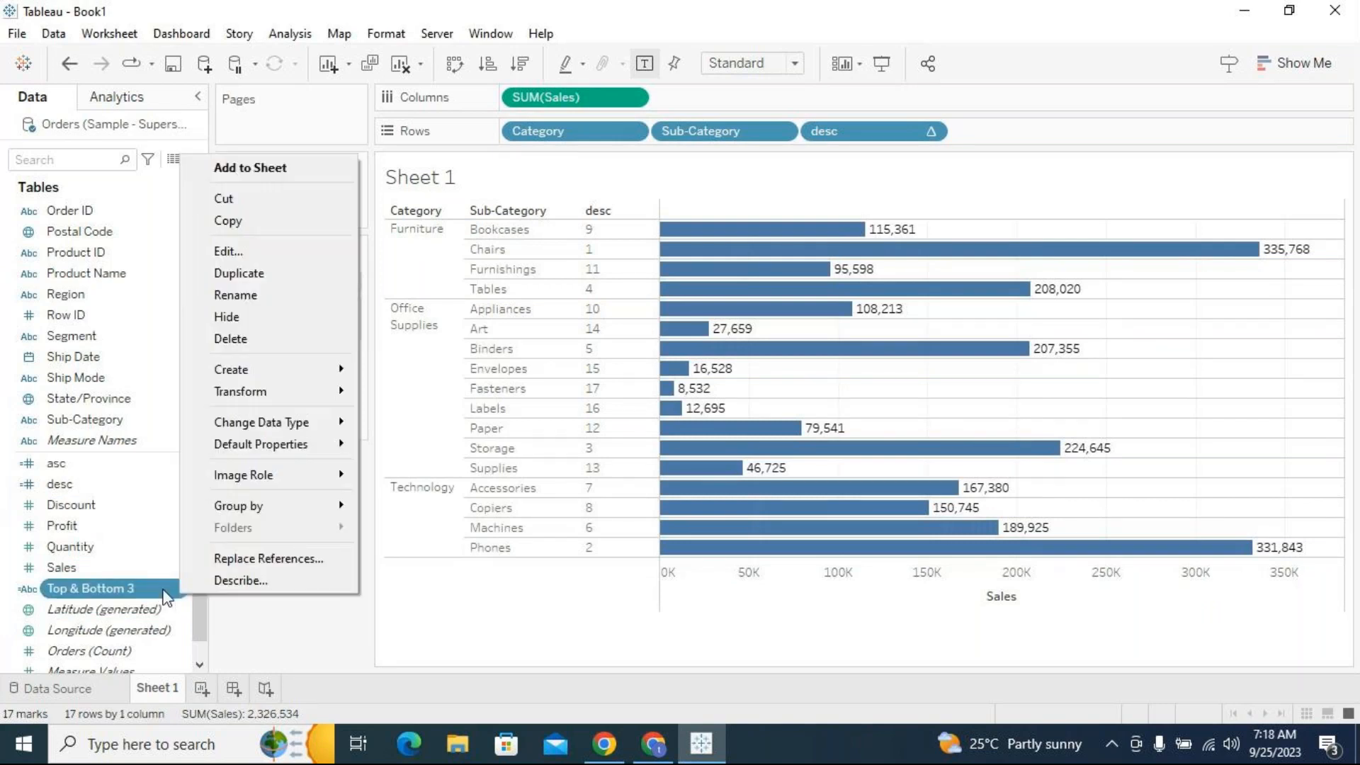
pyautogui.click(143, 594)
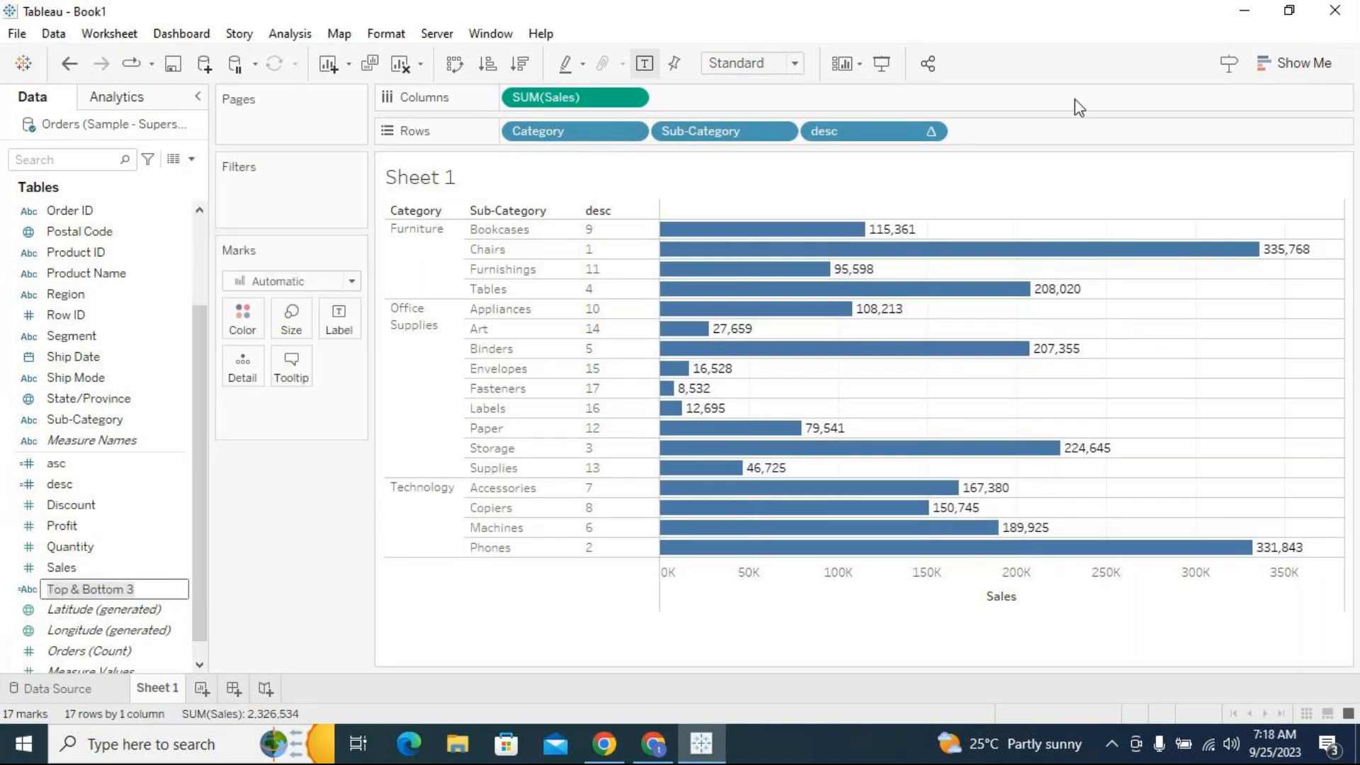
pyautogui.press('Return')
pyautogui.moveTo(106, 594); pyautogui.dragTo(1072, 132)
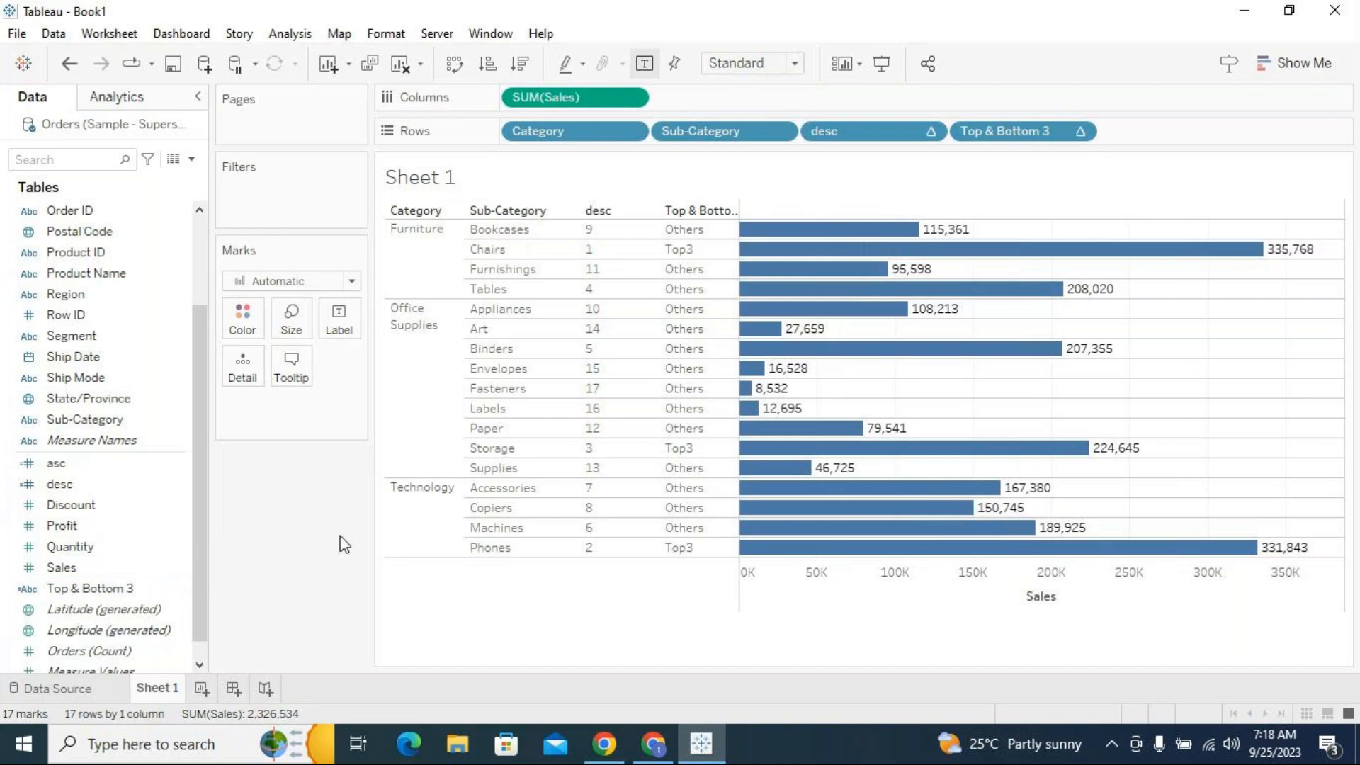
# Examine the Top & Bottom 3 labels of the Phones, Machines and Copiers rows, and clear the selection
pyautogui.click(693, 542)
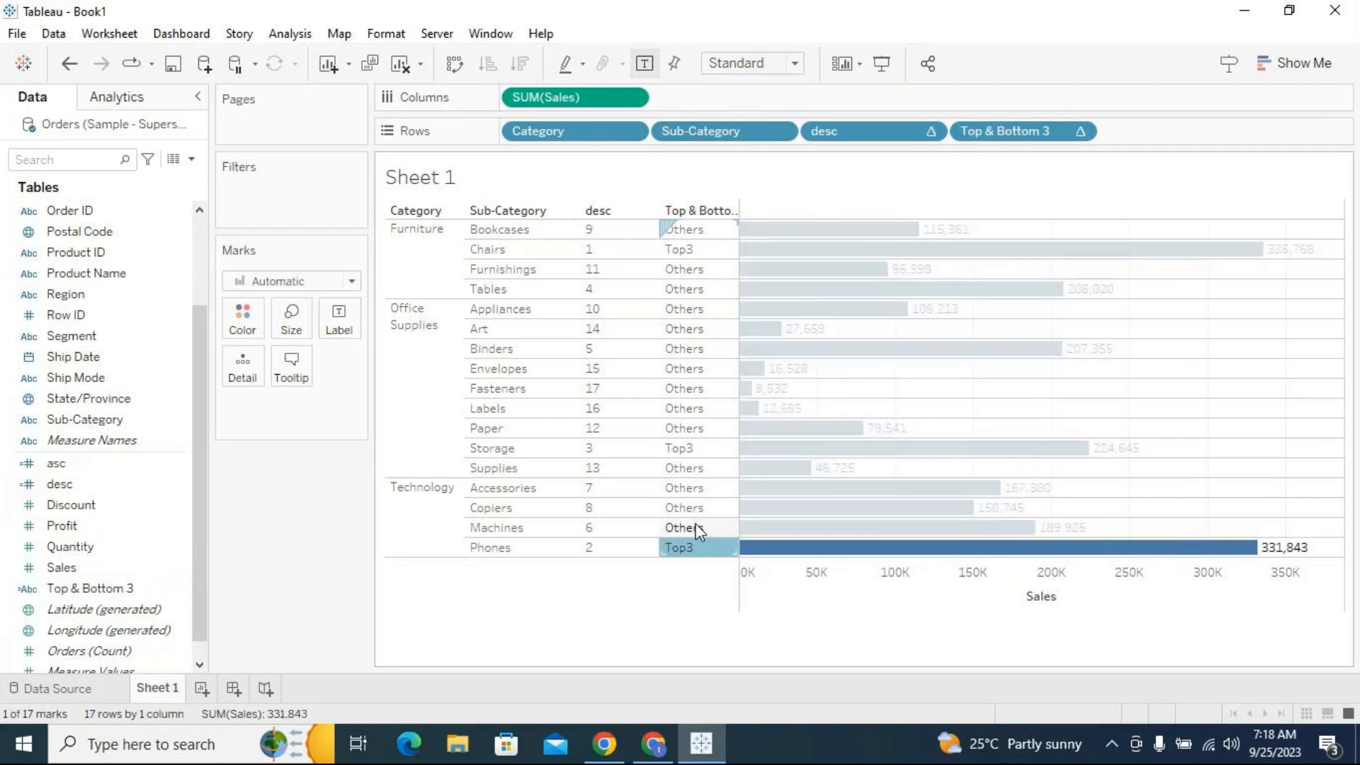
pyautogui.click(699, 529)
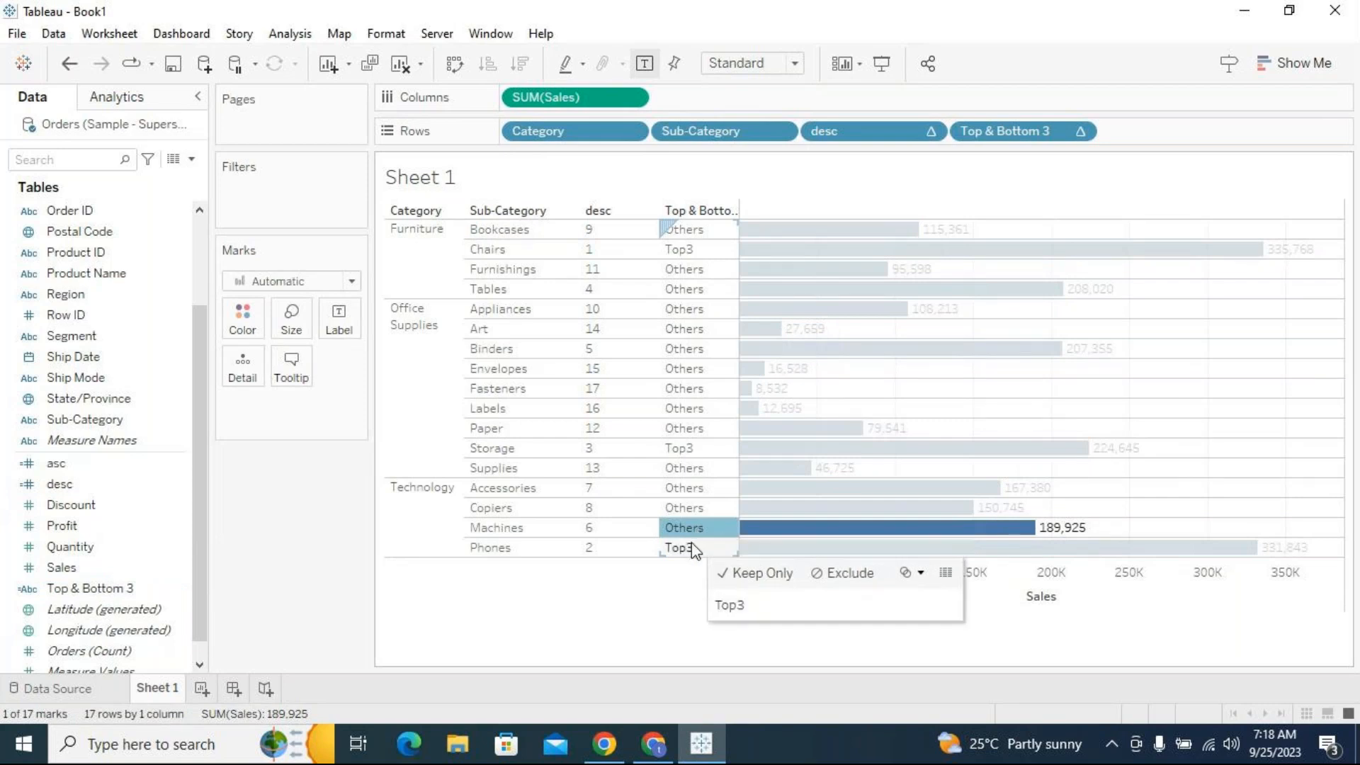
pyautogui.click(695, 540)
pyautogui.click(694, 529)
pyautogui.keyDown('ctrl'); pyautogui.click(689, 543); pyautogui.keyUp('ctrl')
pyautogui.moveTo(685, 533)
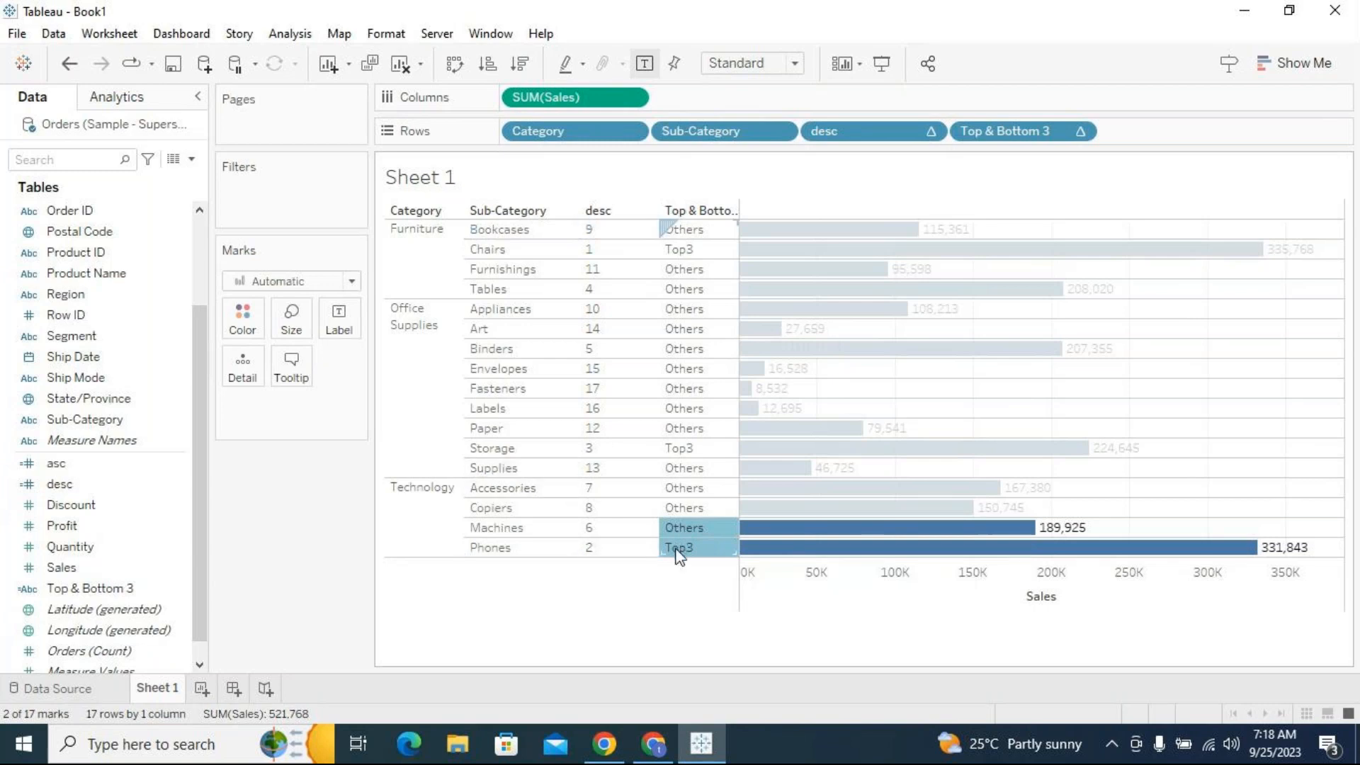
pyautogui.click(685, 508)
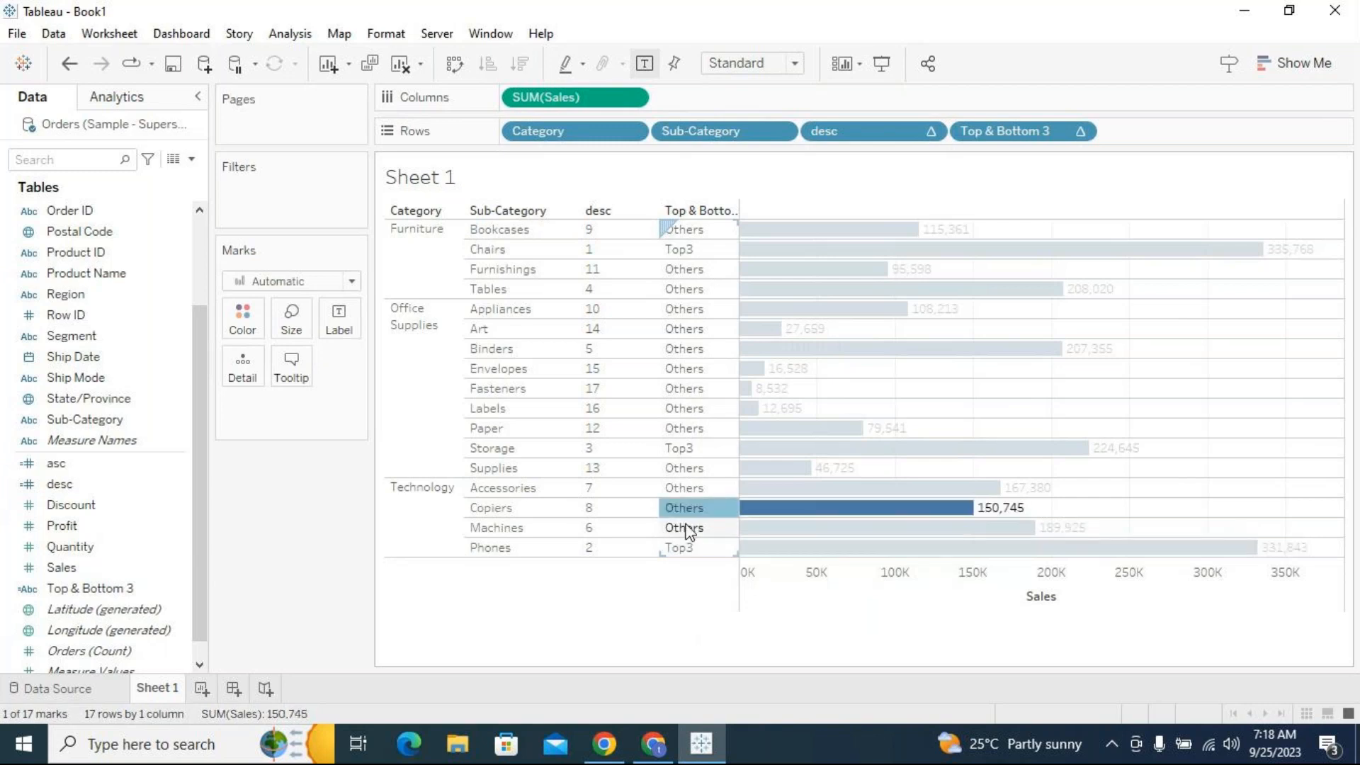
pyautogui.moveTo(686, 536)
pyautogui.press('Escape')
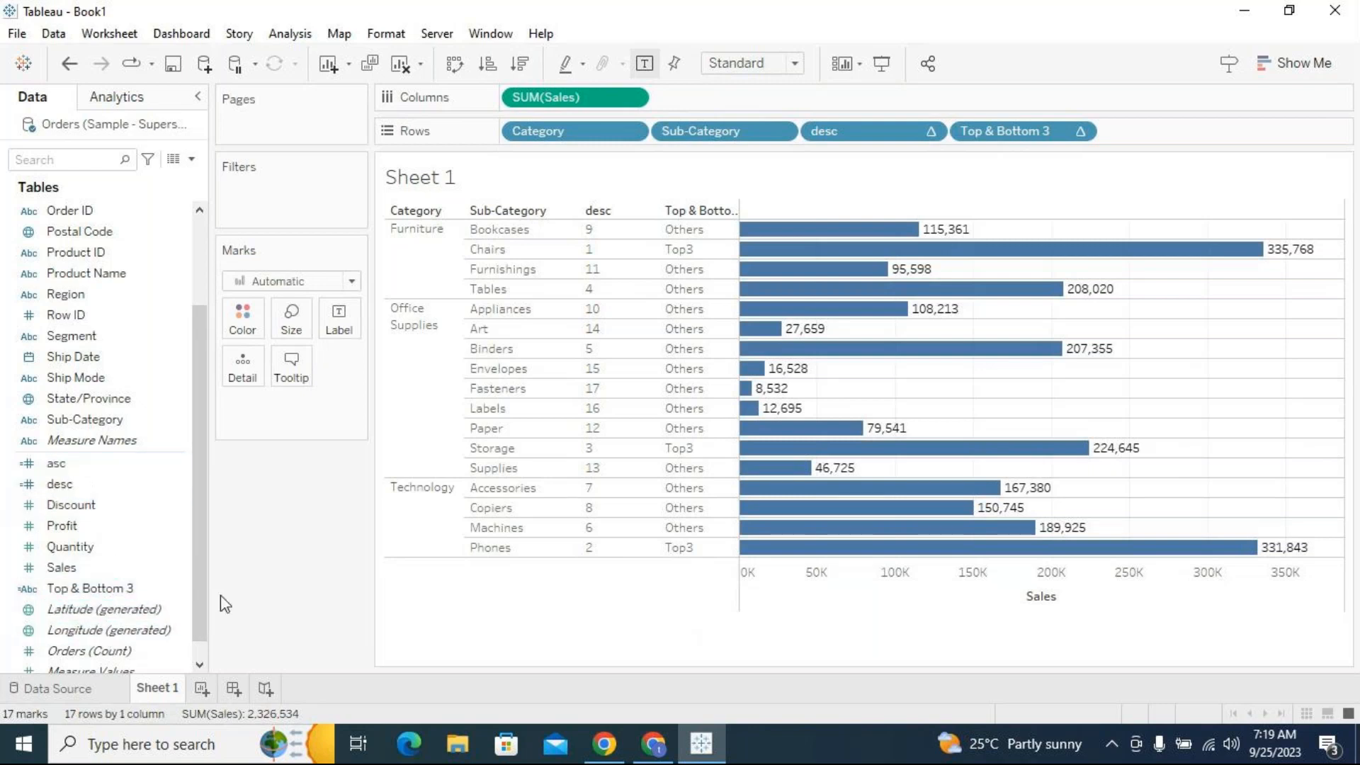
# Reopen the Top & Bottom 3 calculation for editing and remove the desc field from the rows
pyautogui.scroll(-1, 190, 586)
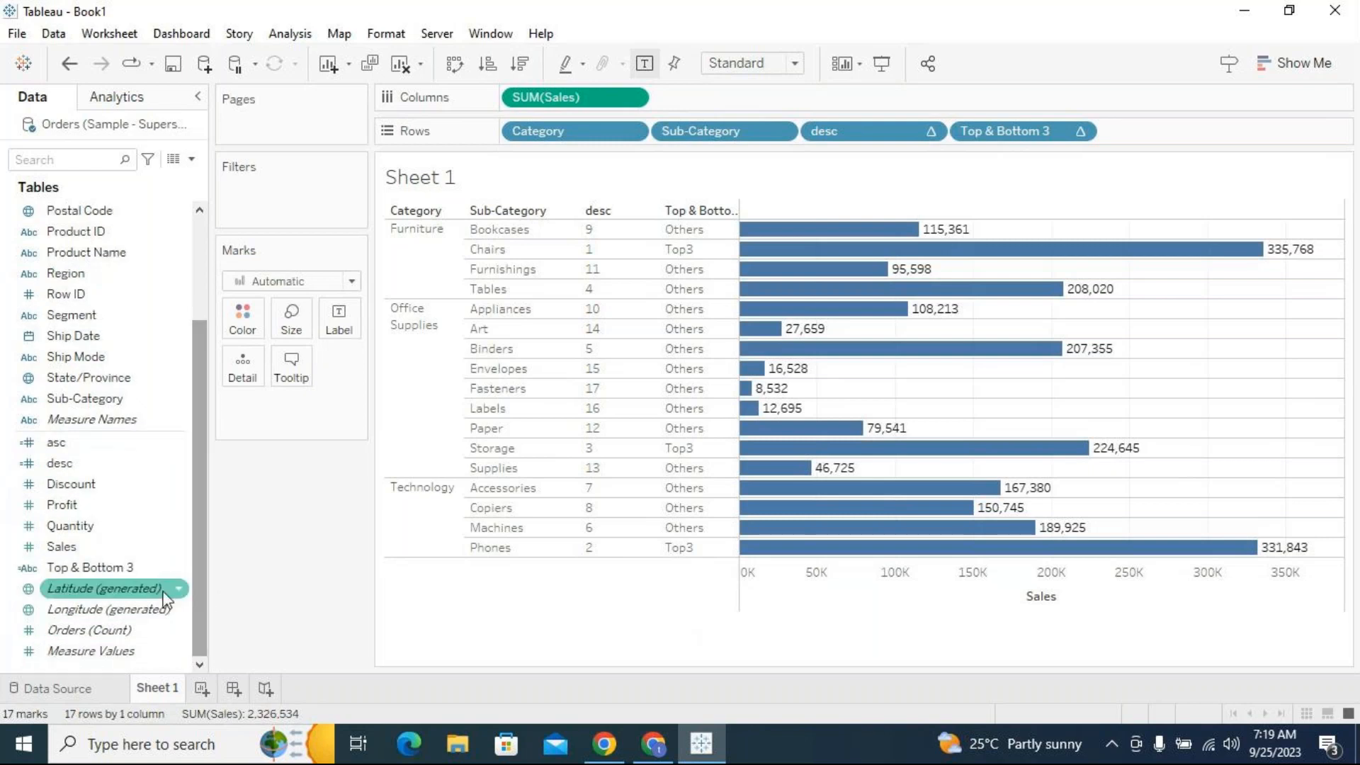
pyautogui.click(148, 575)
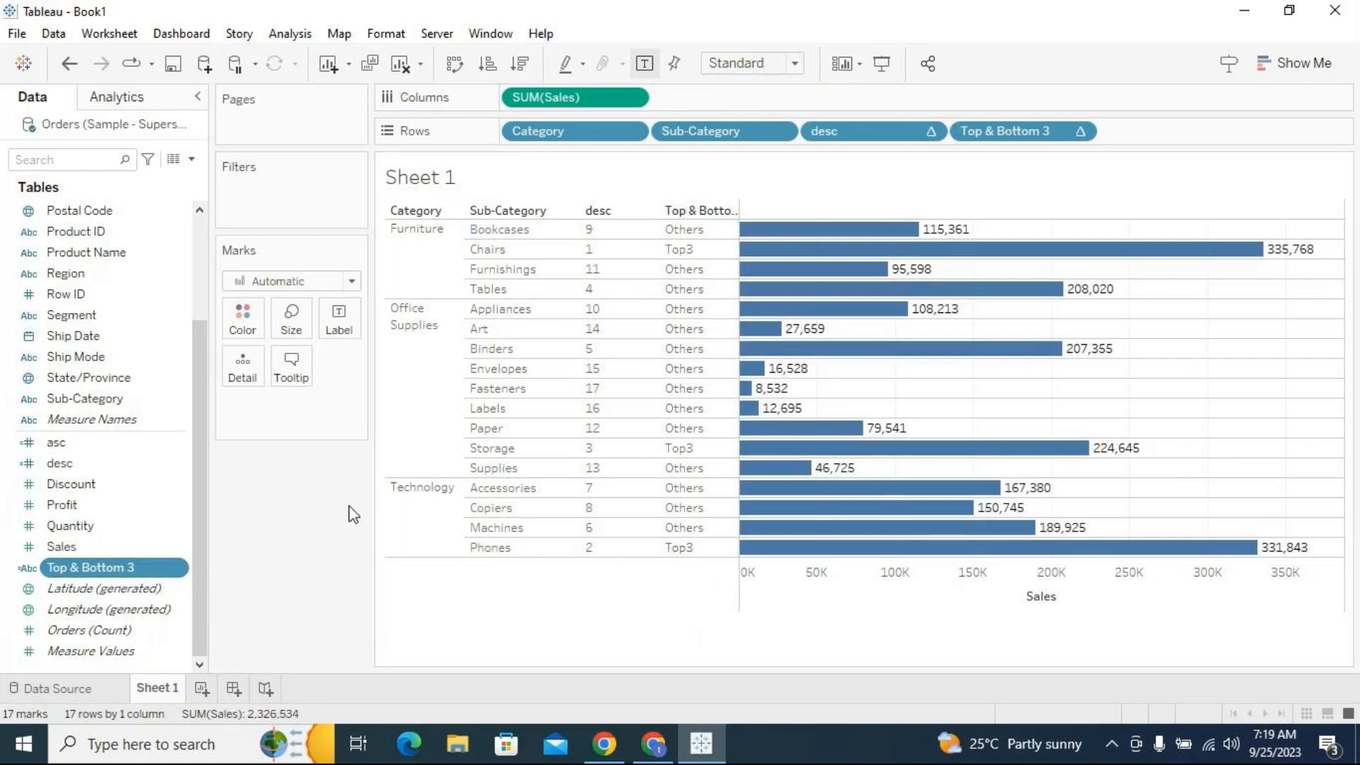
pyautogui.rightClick(186, 568)
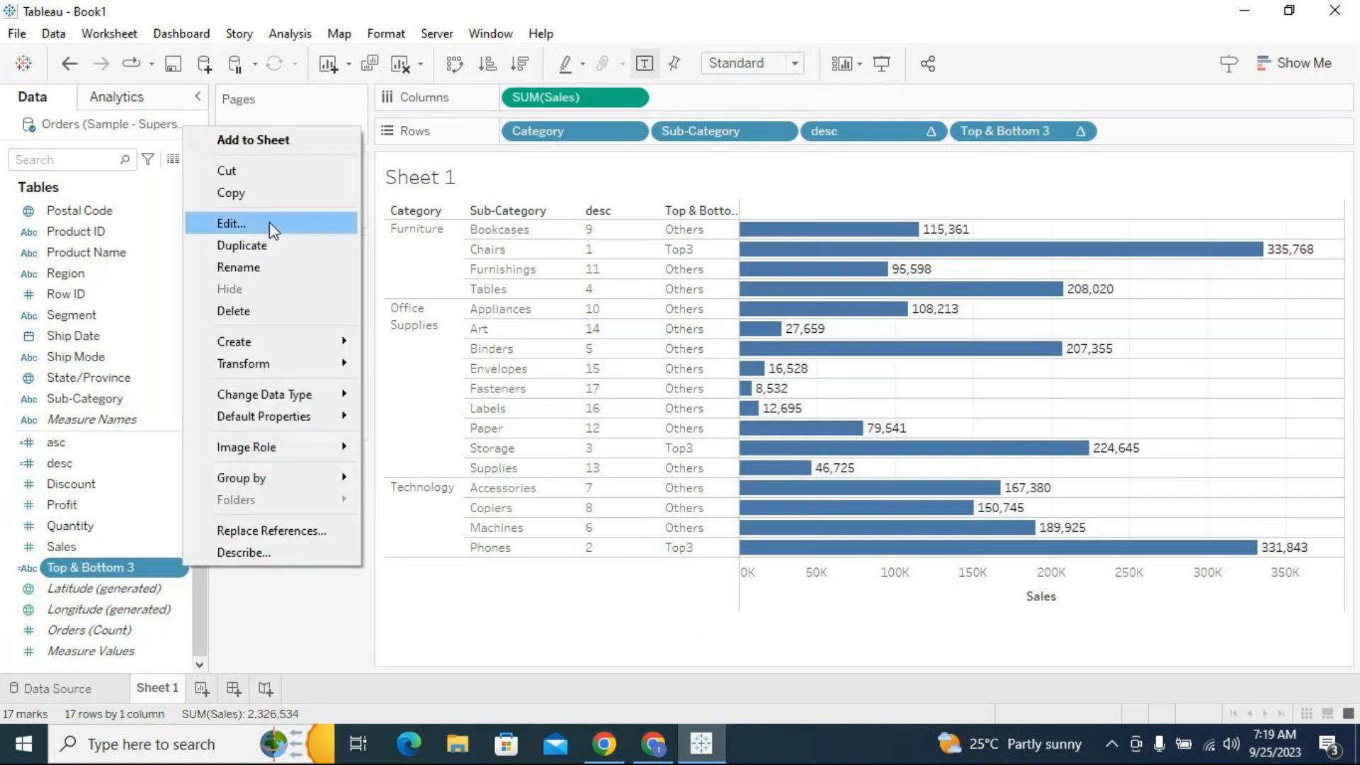
pyautogui.click(269, 222)
pyautogui.moveTo(656, 267); pyautogui.dragTo(700, 272)
pyautogui.click(931, 131)
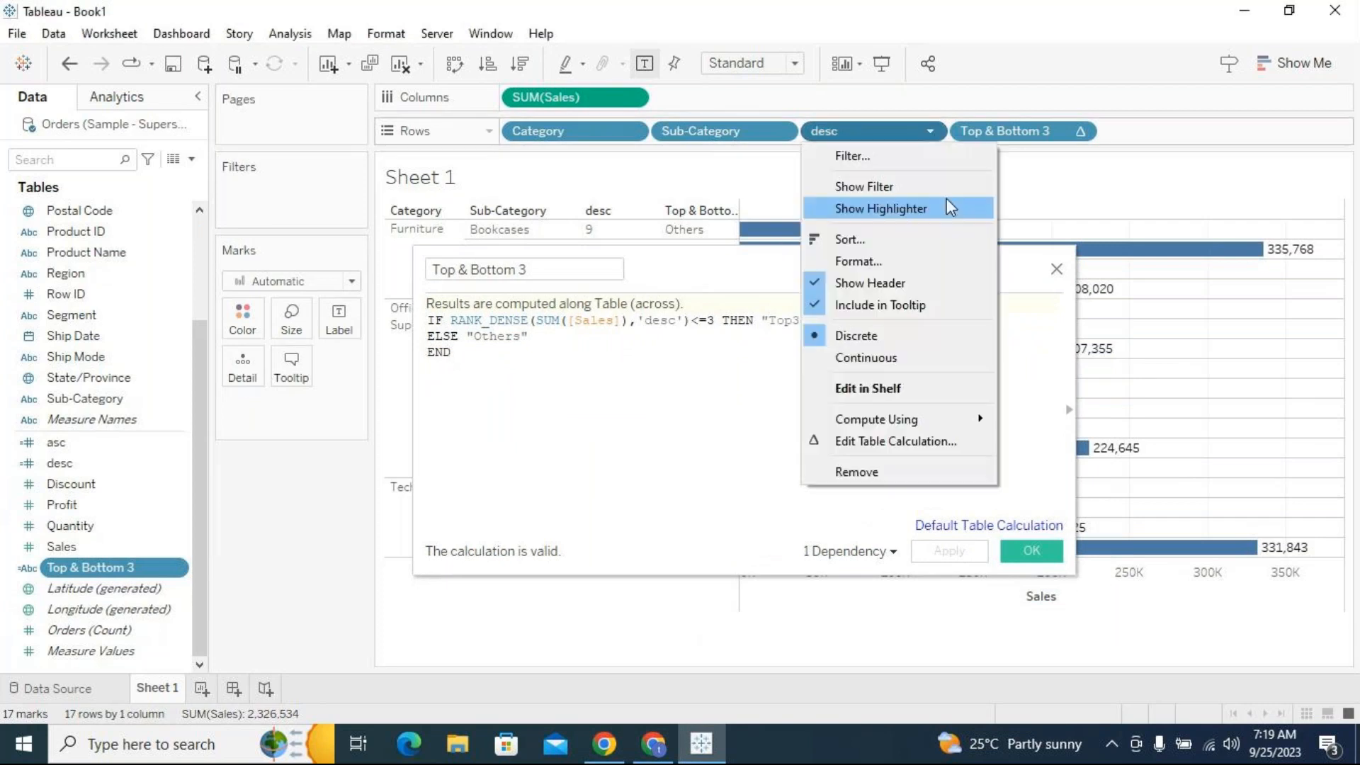
pyautogui.click(889, 474)
# Review the RANK_DENSE condition and the "Others" result in the Top & Bottom 3 formula against the chart's labels
pyautogui.moveTo(732, 276); pyautogui.dragTo(733, 334)
pyautogui.moveTo(530, 394); pyautogui.dragTo(467, 395)
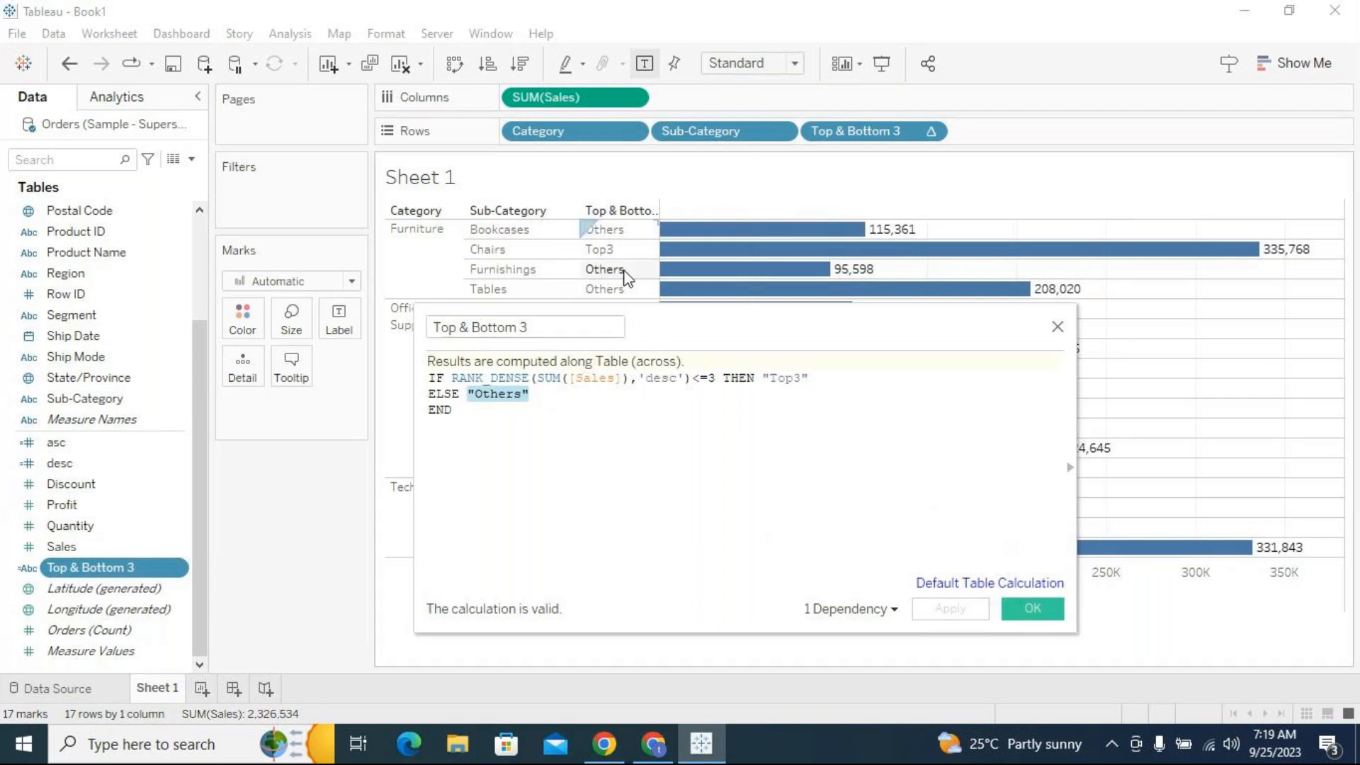
pyautogui.moveTo(717, 378); pyautogui.dragTo(451, 377)
pyautogui.moveTo(530, 395); pyautogui.dragTo(473, 395)
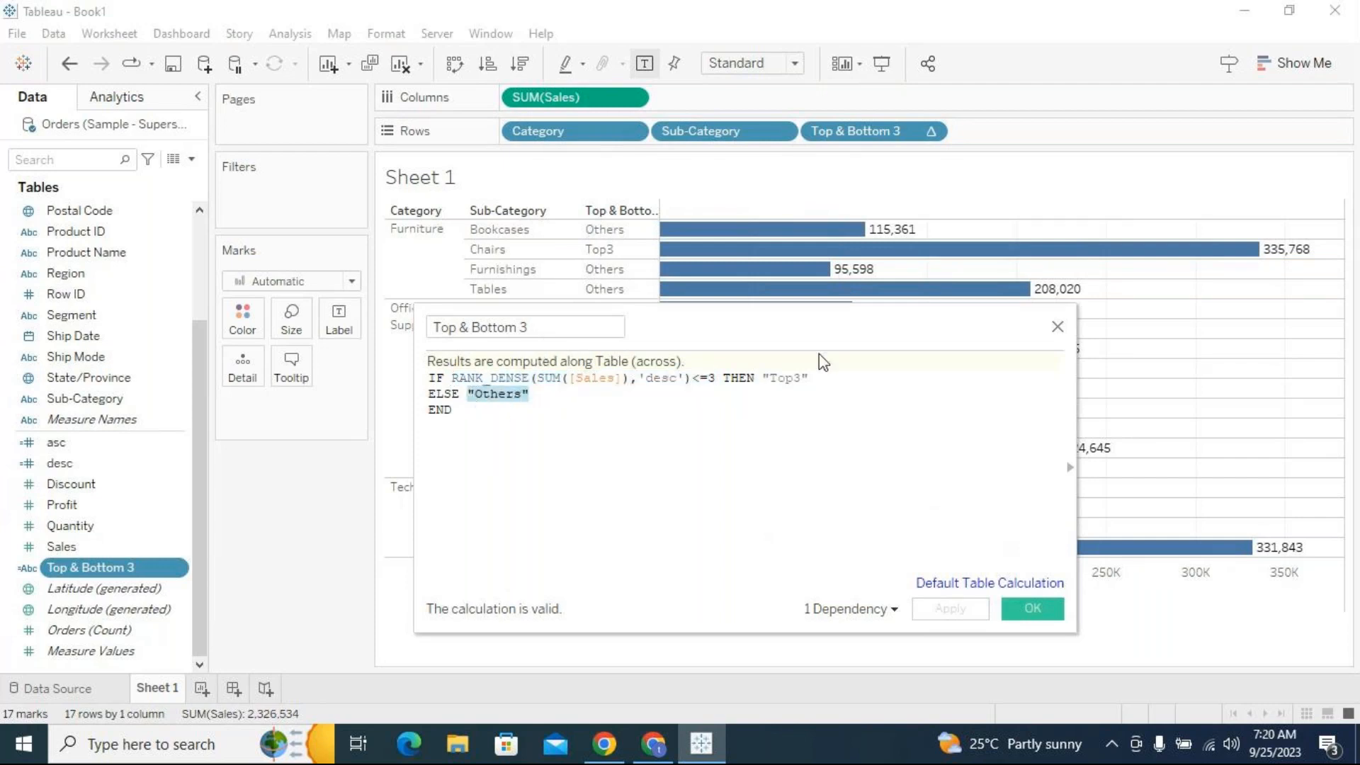
pyautogui.moveTo(820, 326); pyautogui.dragTo(830, 268)
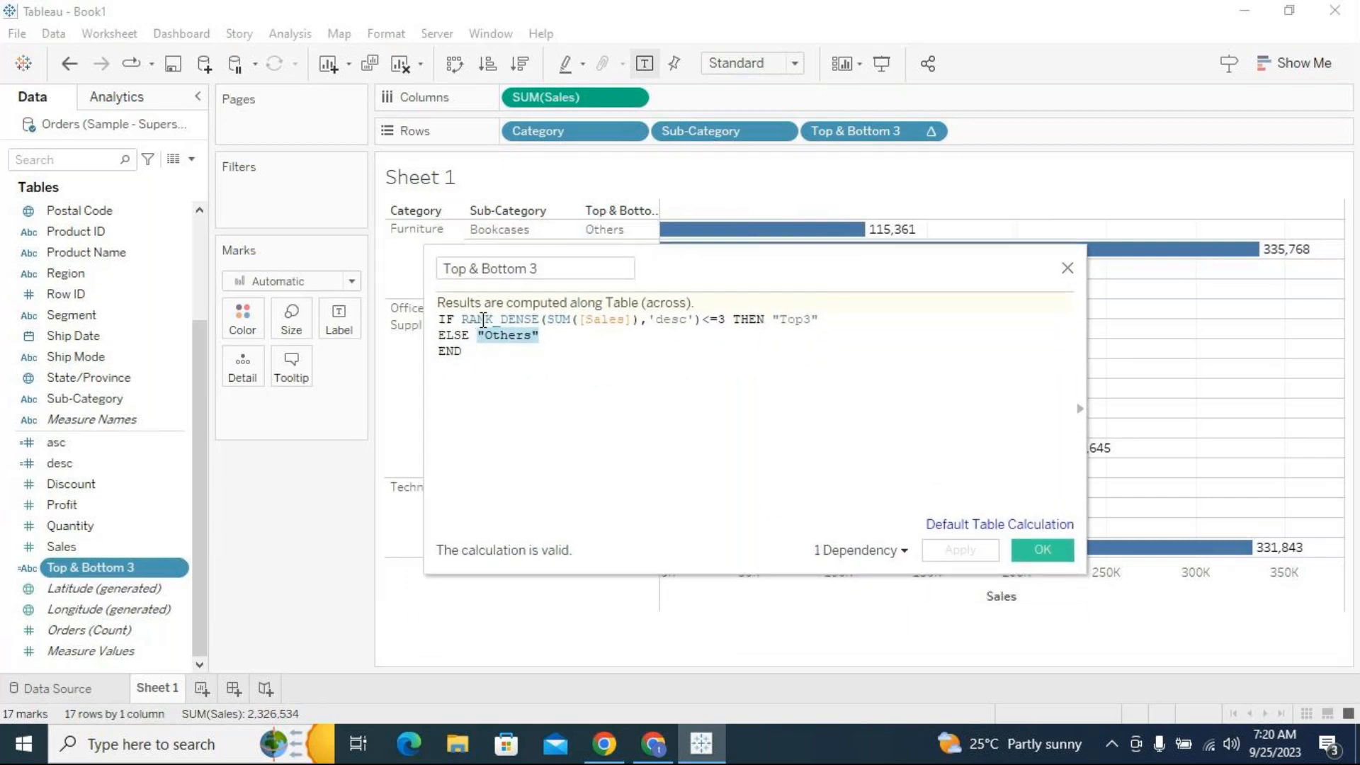
pyautogui.moveTo(462, 319); pyautogui.dragTo(744, 276)
pyautogui.click(482, 377)
pyautogui.moveTo(556, 333); pyautogui.dragTo(469, 313)
pyautogui.click(558, 388)
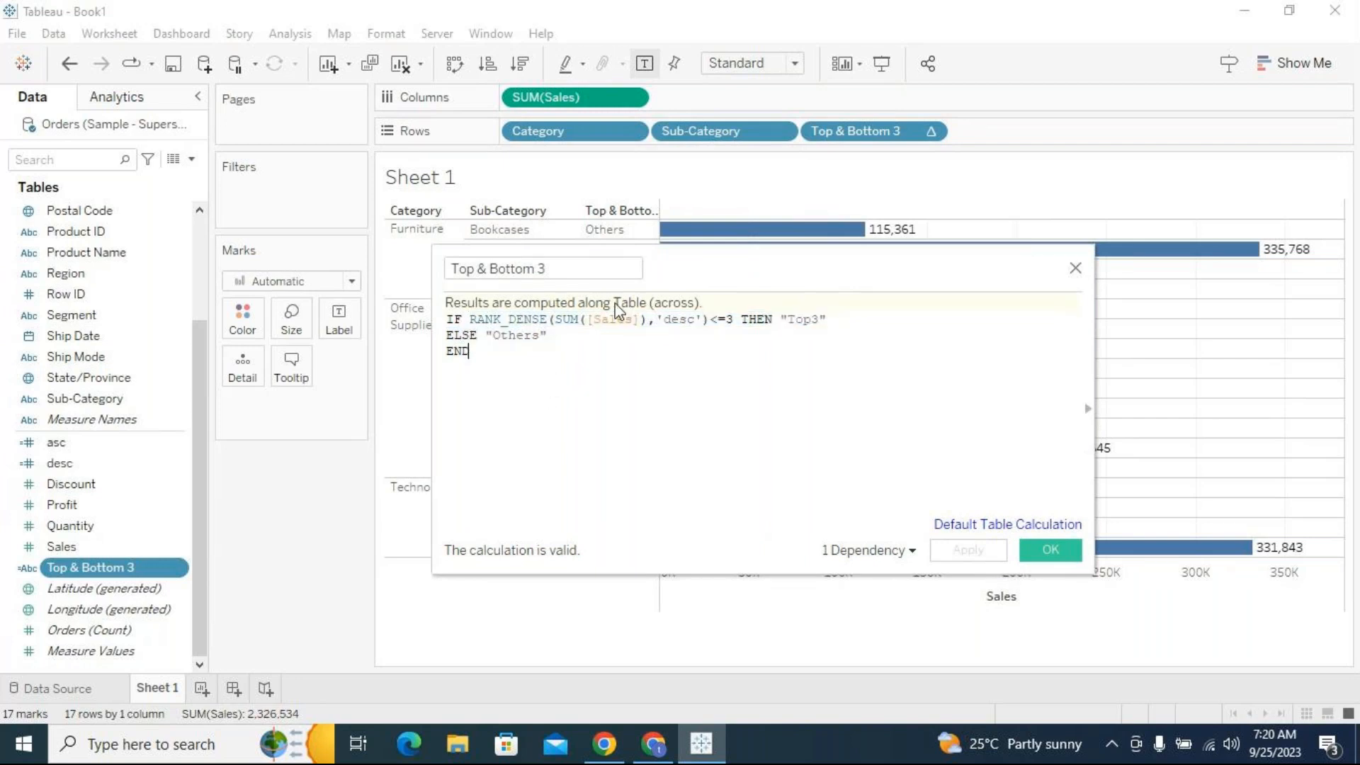
pyautogui.moveTo(688, 277); pyautogui.dragTo(692, 277)
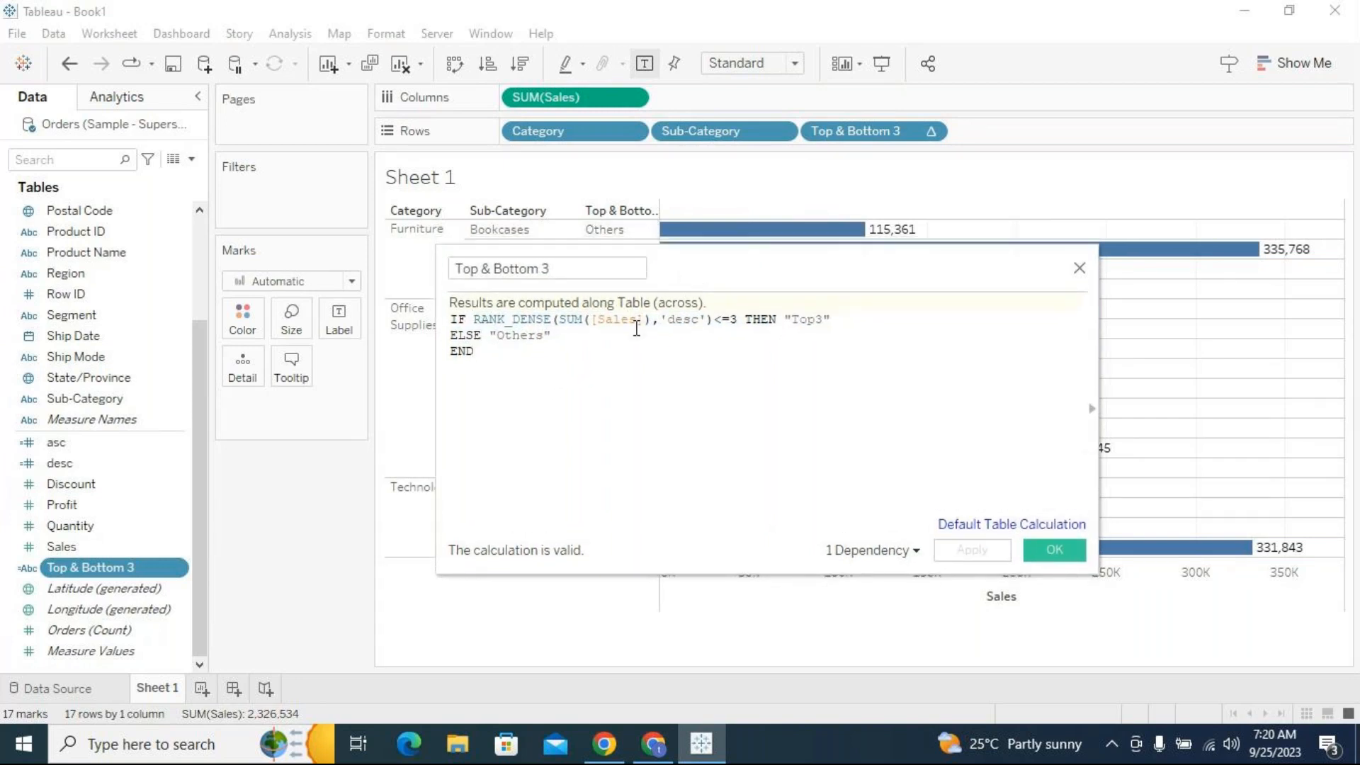
pyautogui.moveTo(737, 318); pyautogui.dragTo(466, 318)
pyautogui.moveTo(692, 270); pyautogui.dragTo(690, 290)
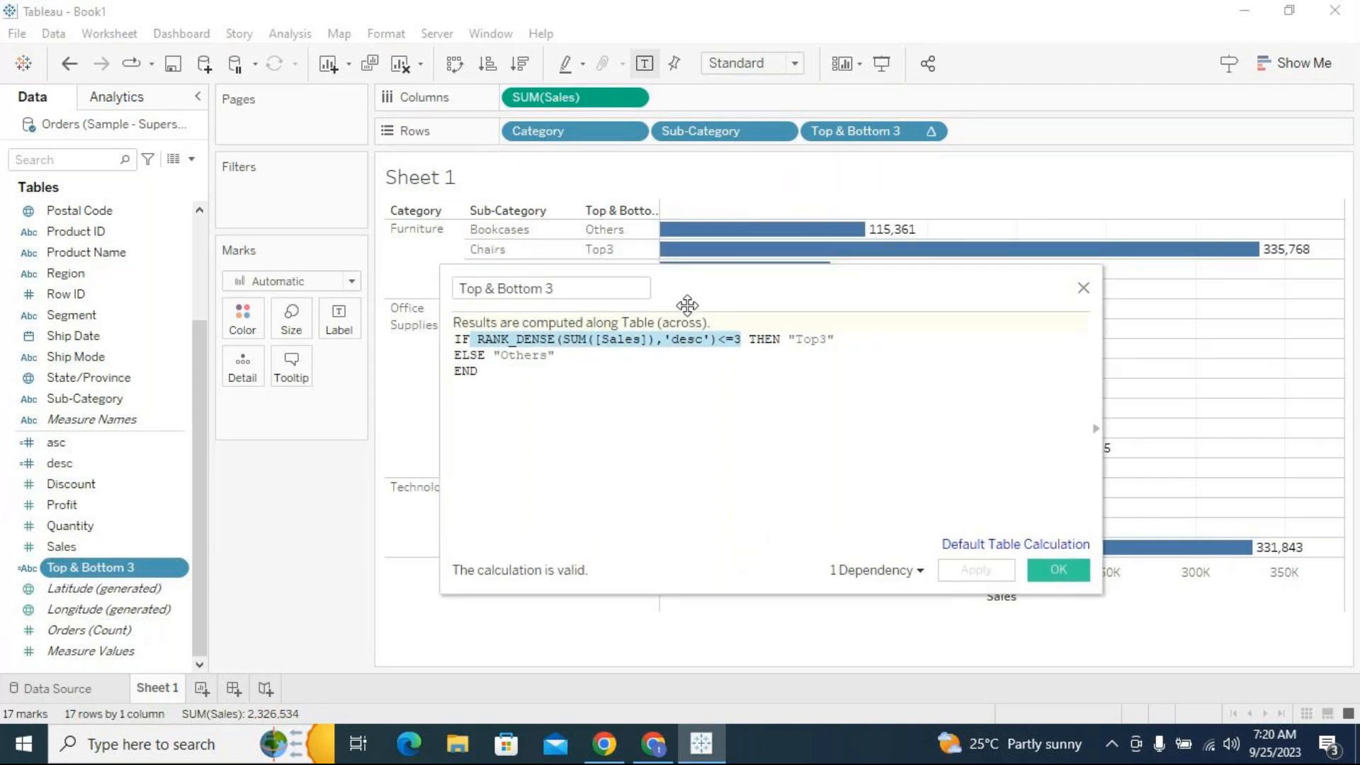
# Check the RANK_DENSE condition and the "Others" result in the Top & Bottom 3 formula against the Chairs and Furnishings rows
pyautogui.click(500, 353)
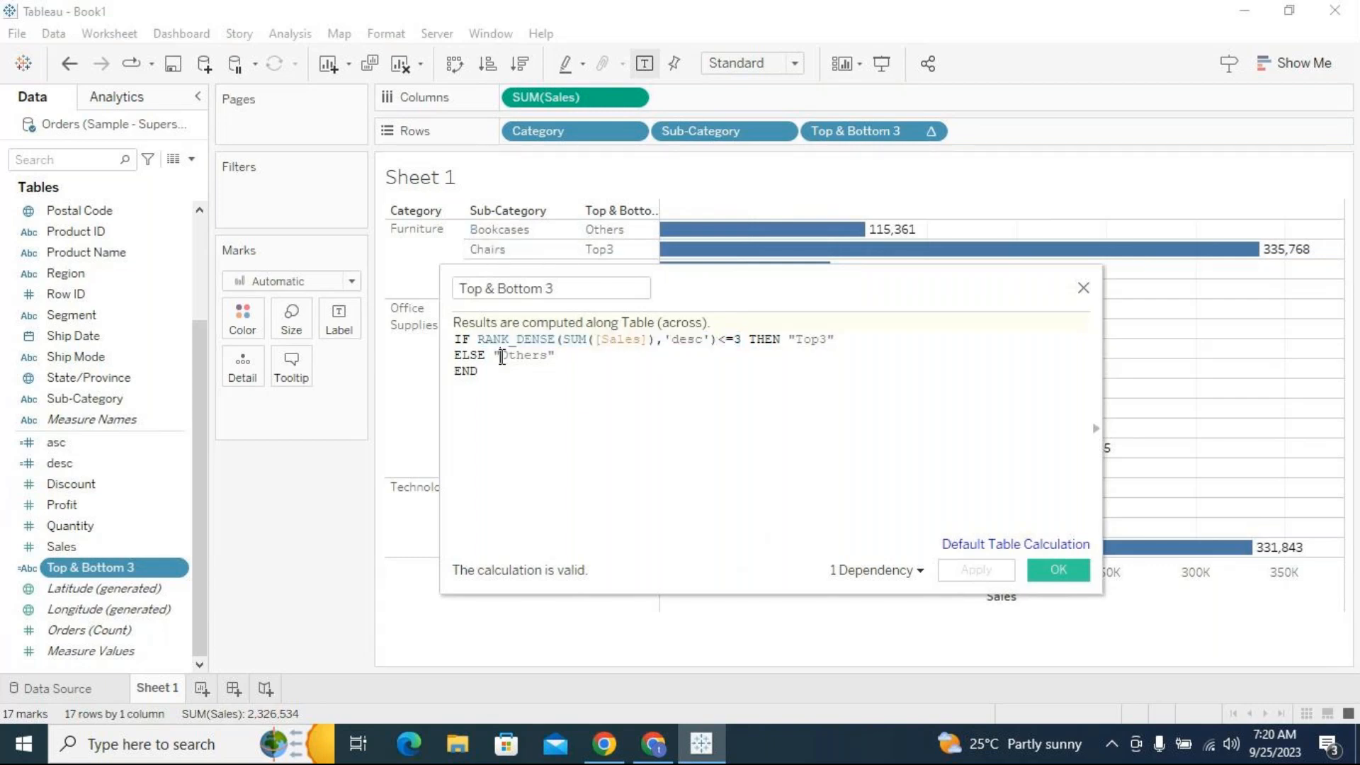
pyautogui.click(493, 255)
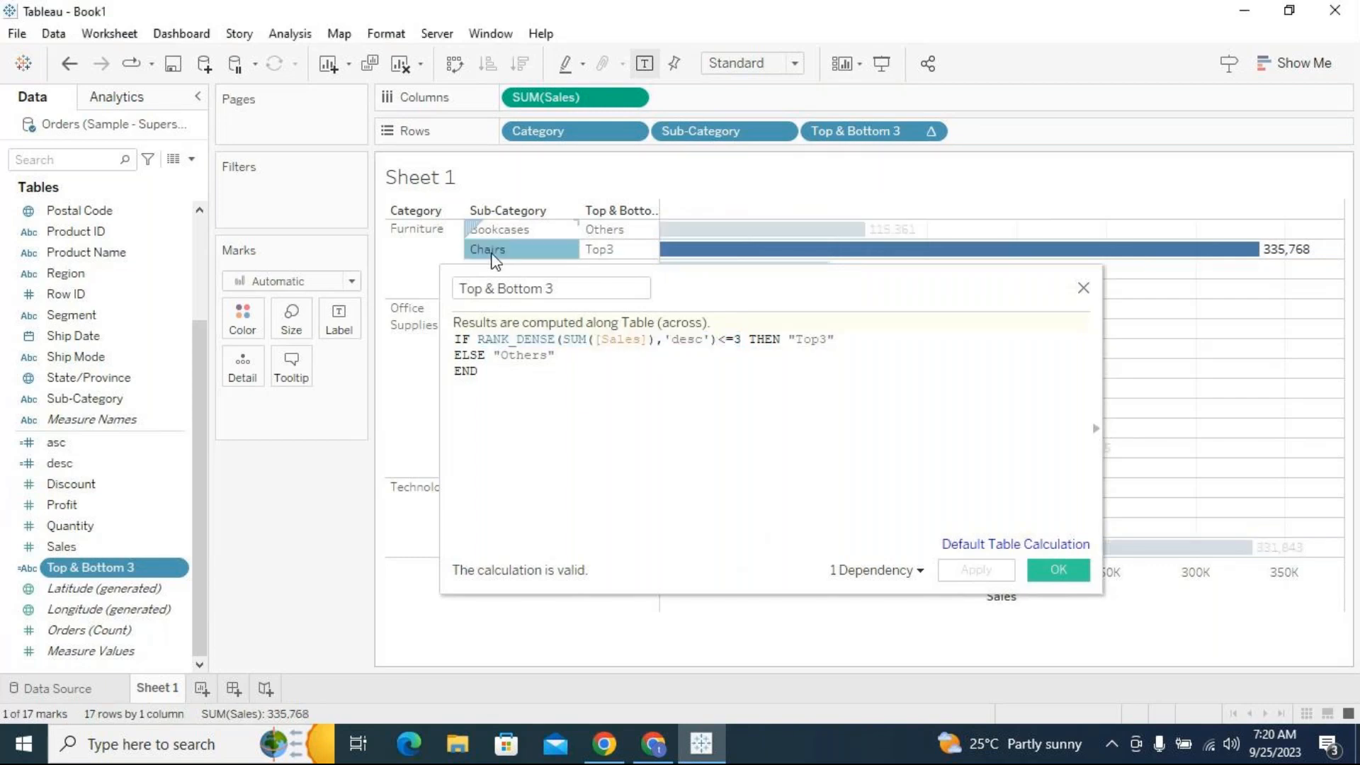
pyautogui.moveTo(478, 339); pyautogui.dragTo(744, 331)
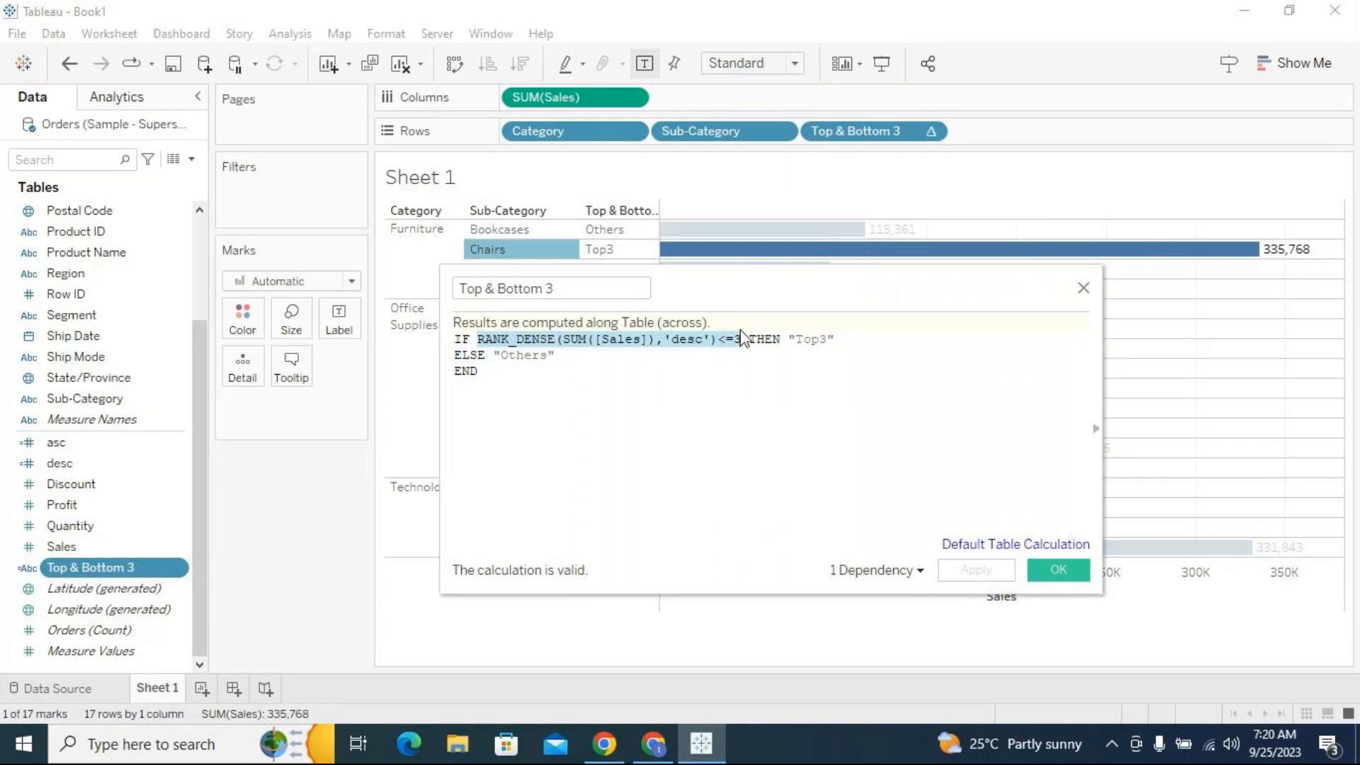
pyautogui.moveTo(682, 276); pyautogui.dragTo(681, 294)
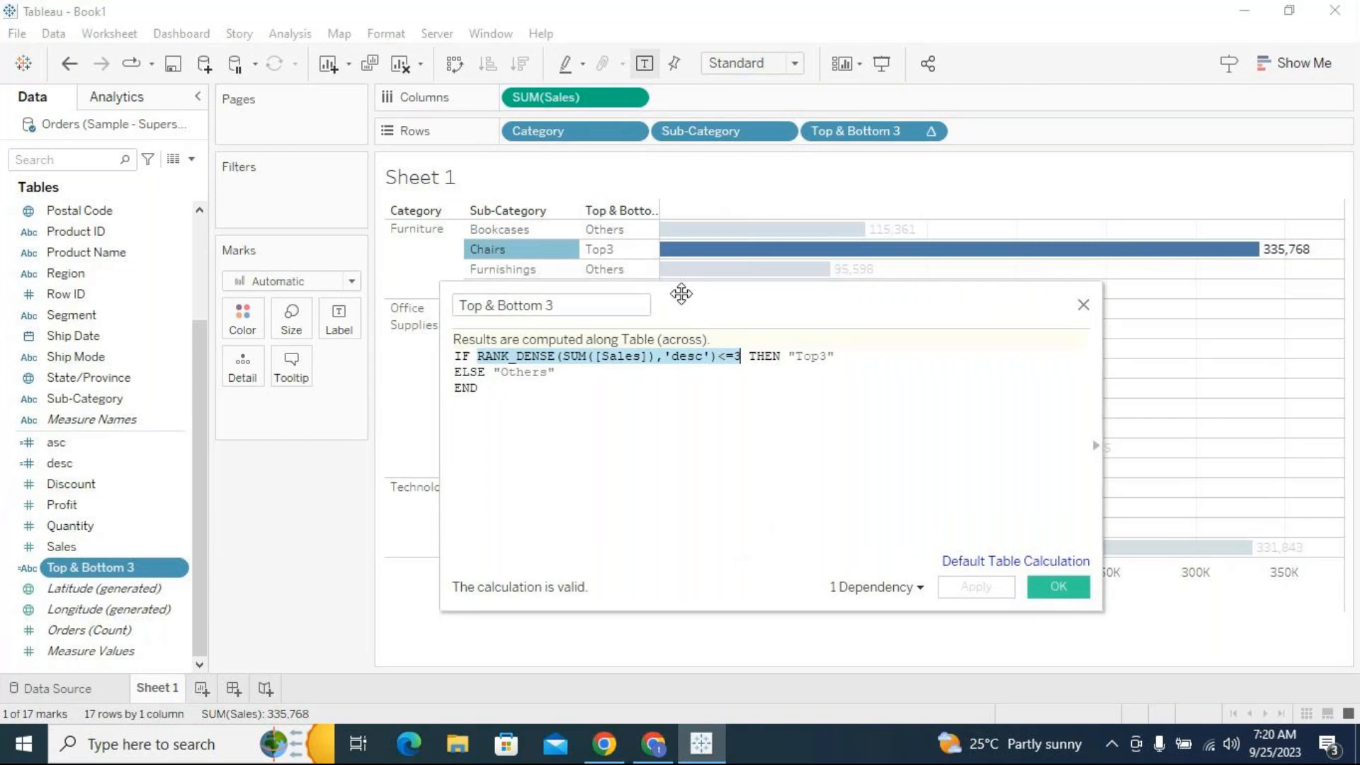
pyautogui.click(698, 356)
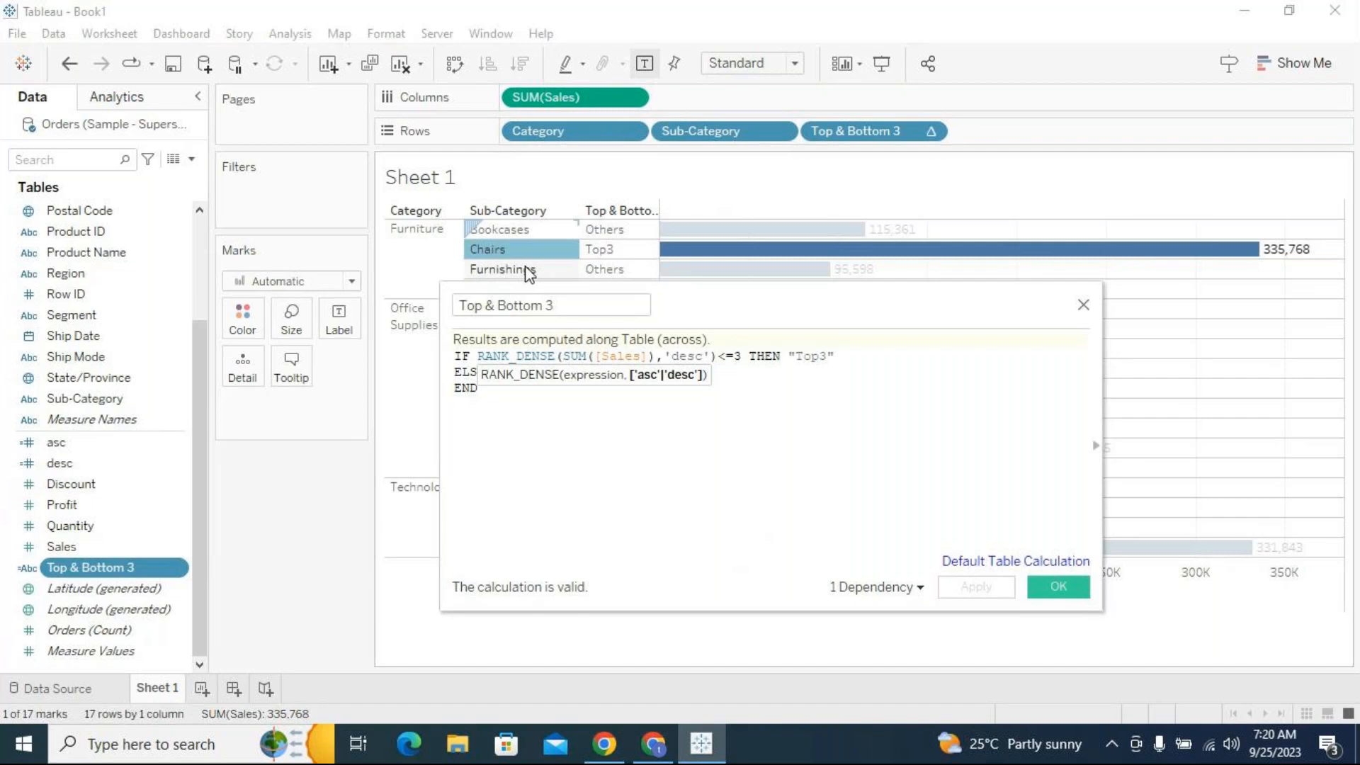
pyautogui.click(507, 274)
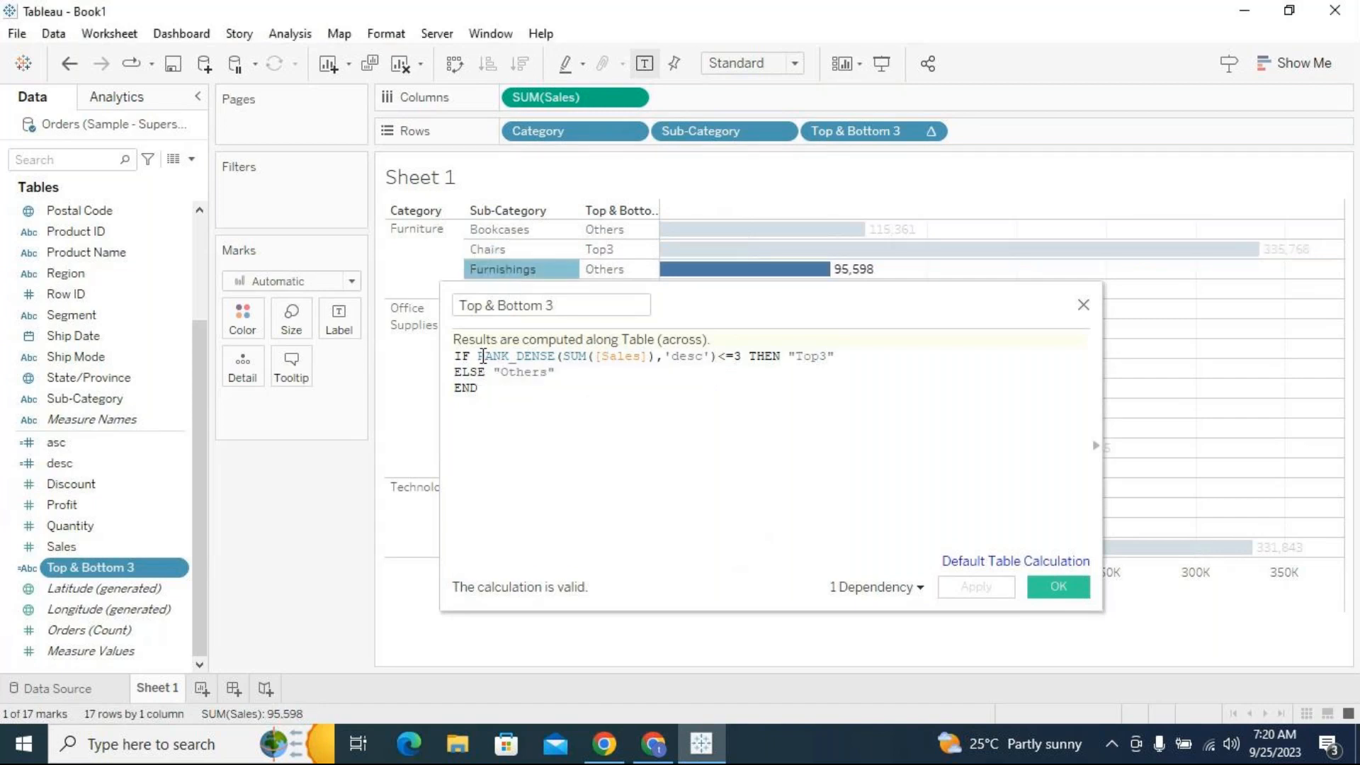
pyautogui.moveTo(479, 354); pyautogui.dragTo(741, 359)
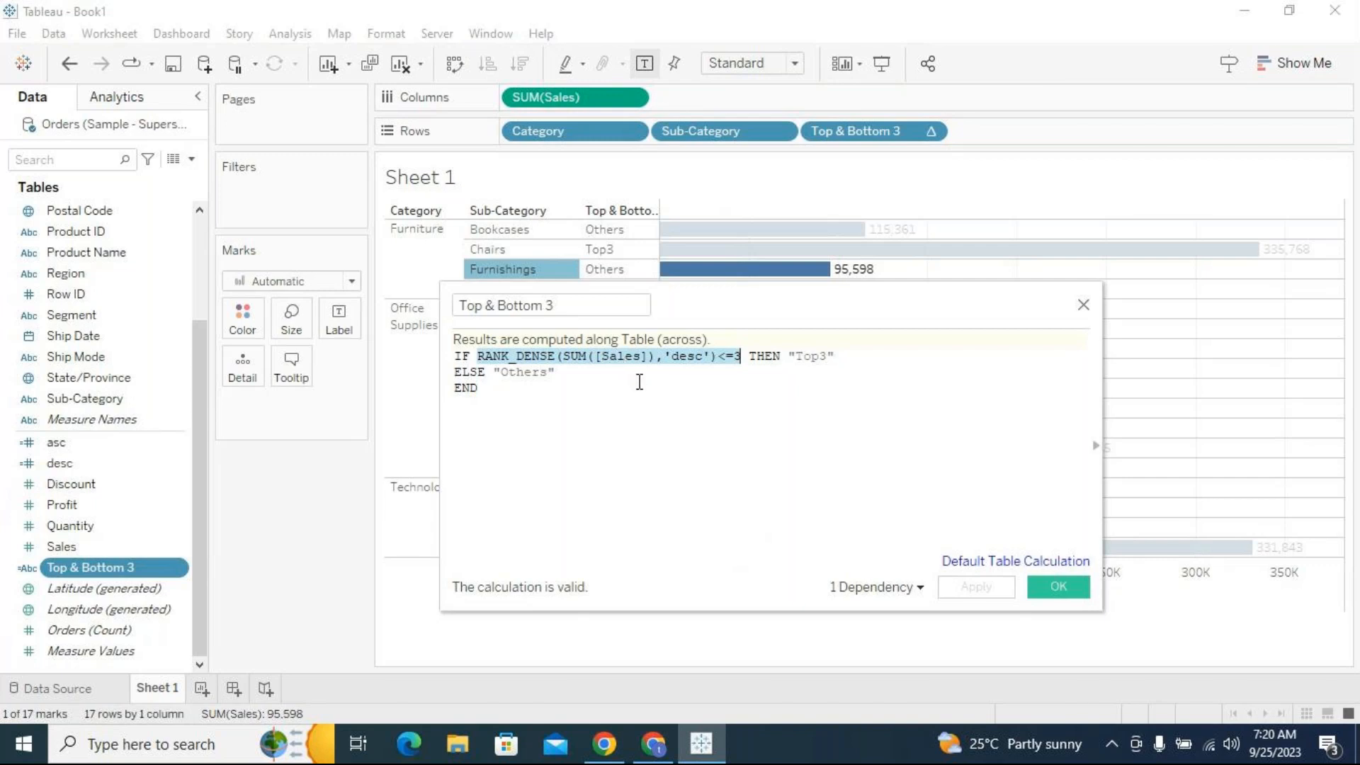
pyautogui.moveTo(575, 373); pyautogui.dragTo(501, 374)
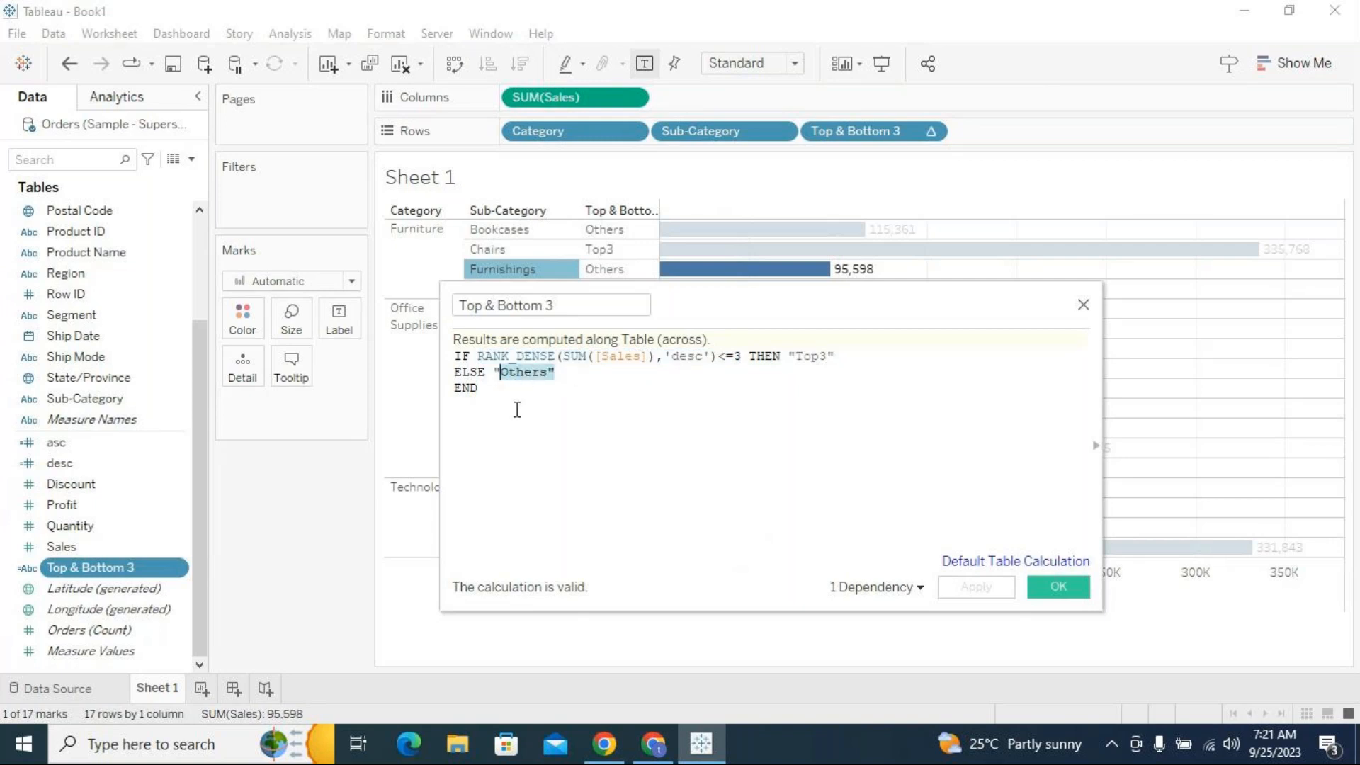
# Insert an ELSEIF line between the Top3 condition and the ELSE line of the Top & Bottom 3 formula
pyautogui.click(661, 375)
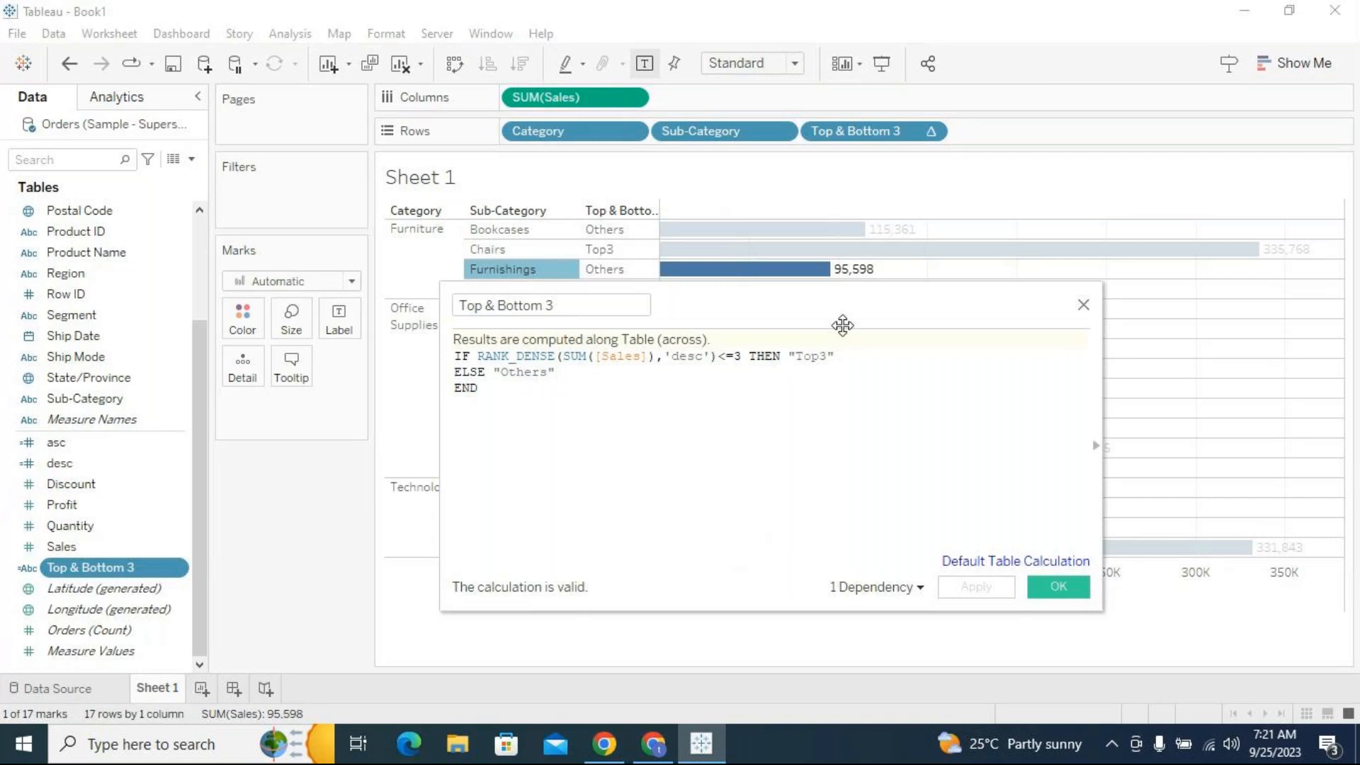
pyautogui.press('Return')
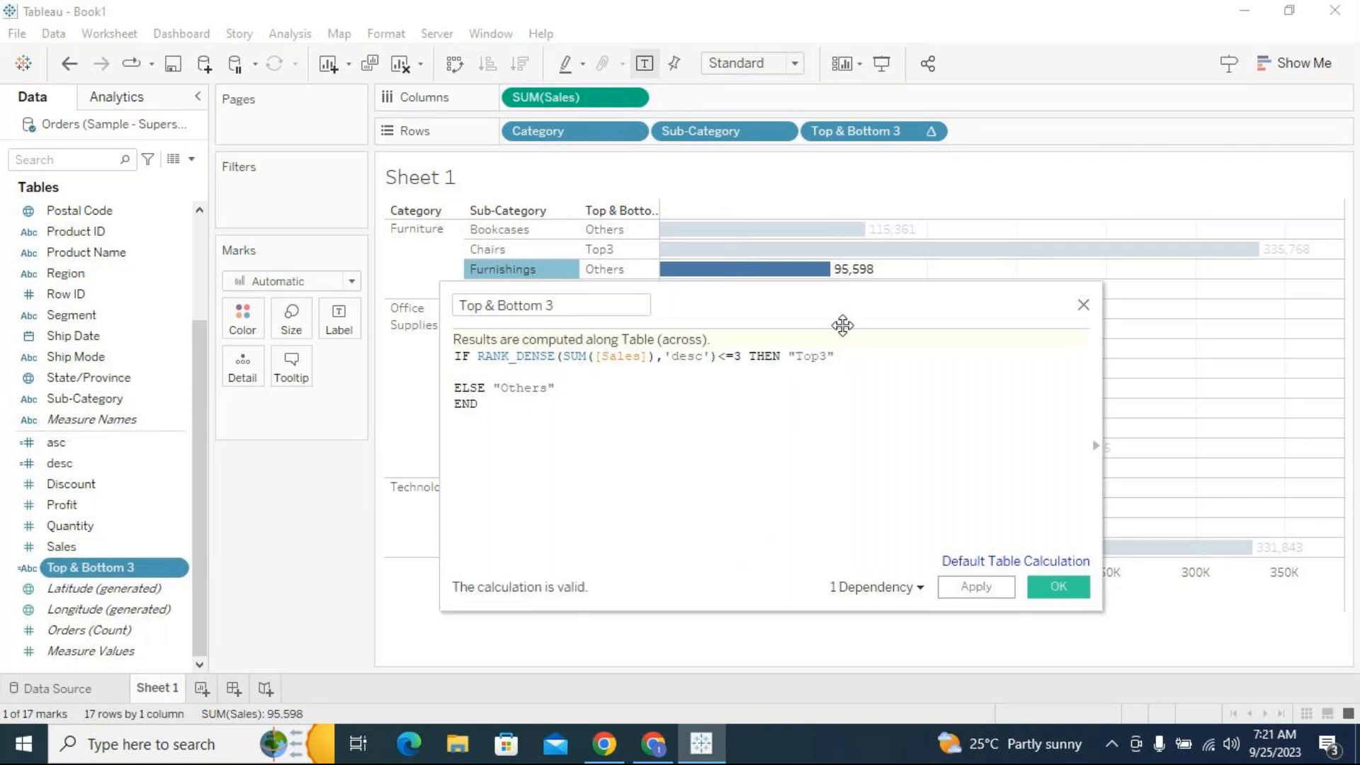
pyautogui.write('el')
pyautogui.press('Down')
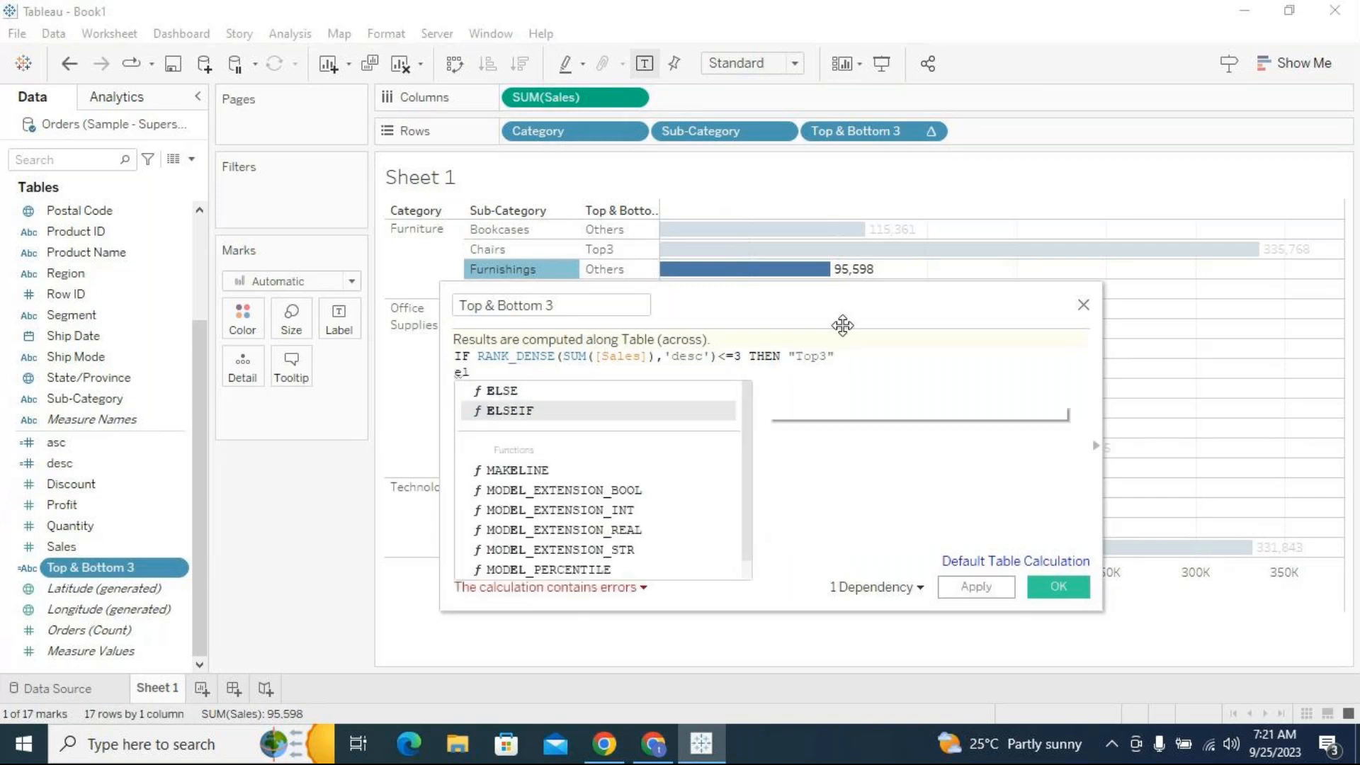
pyautogui.press('Return')
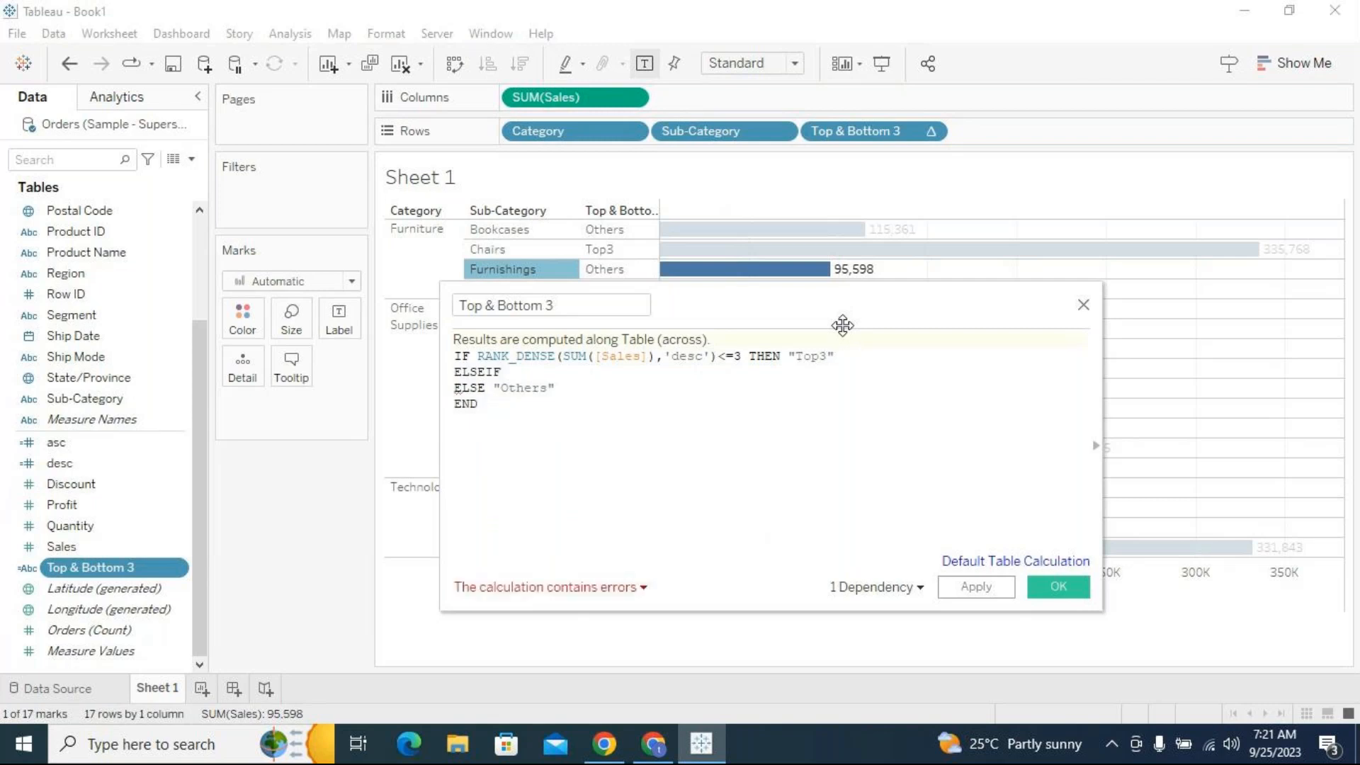
# Give the ELSEIF branch the condition RANK_DENSE(SUM([Sales]),'asc')<=3
pyautogui.write('rank')
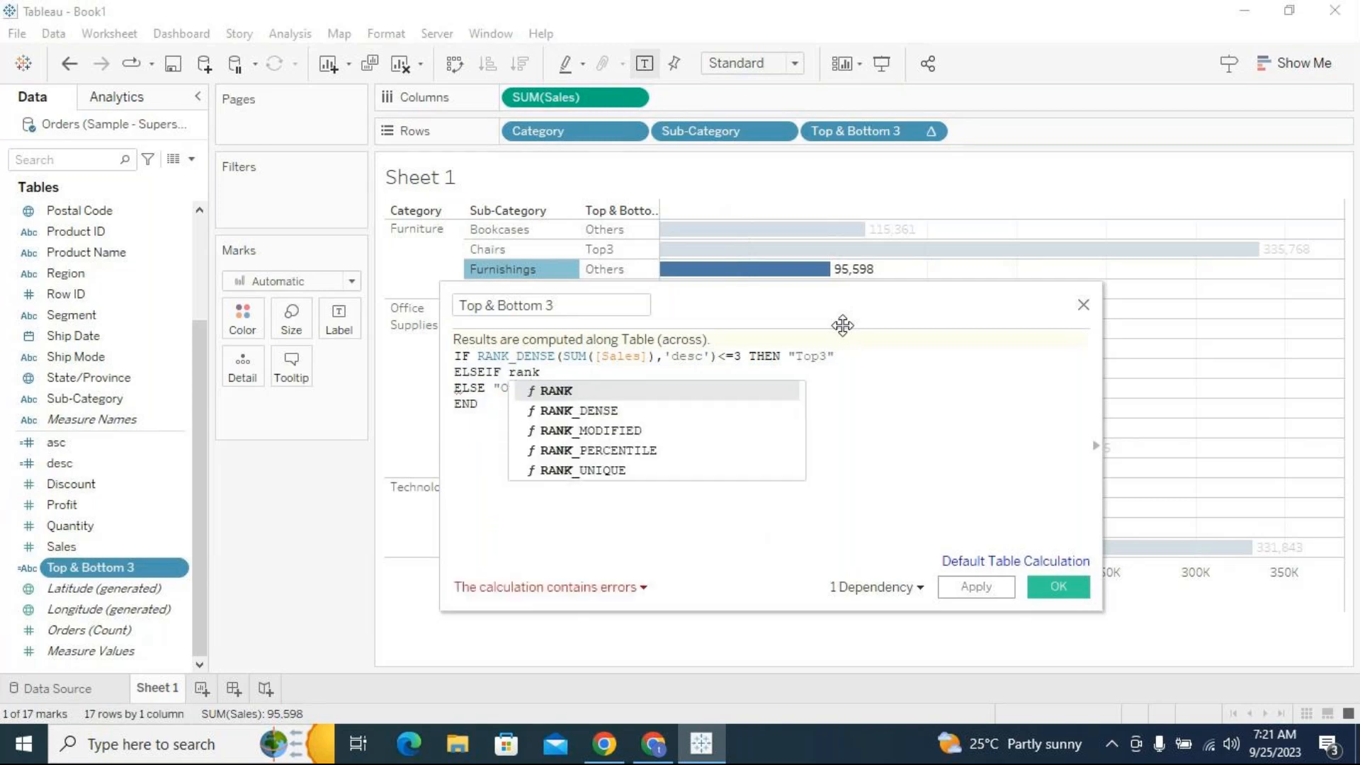
pyautogui.press('Down')
pyautogui.press('Return')
pyautogui.write('sum')
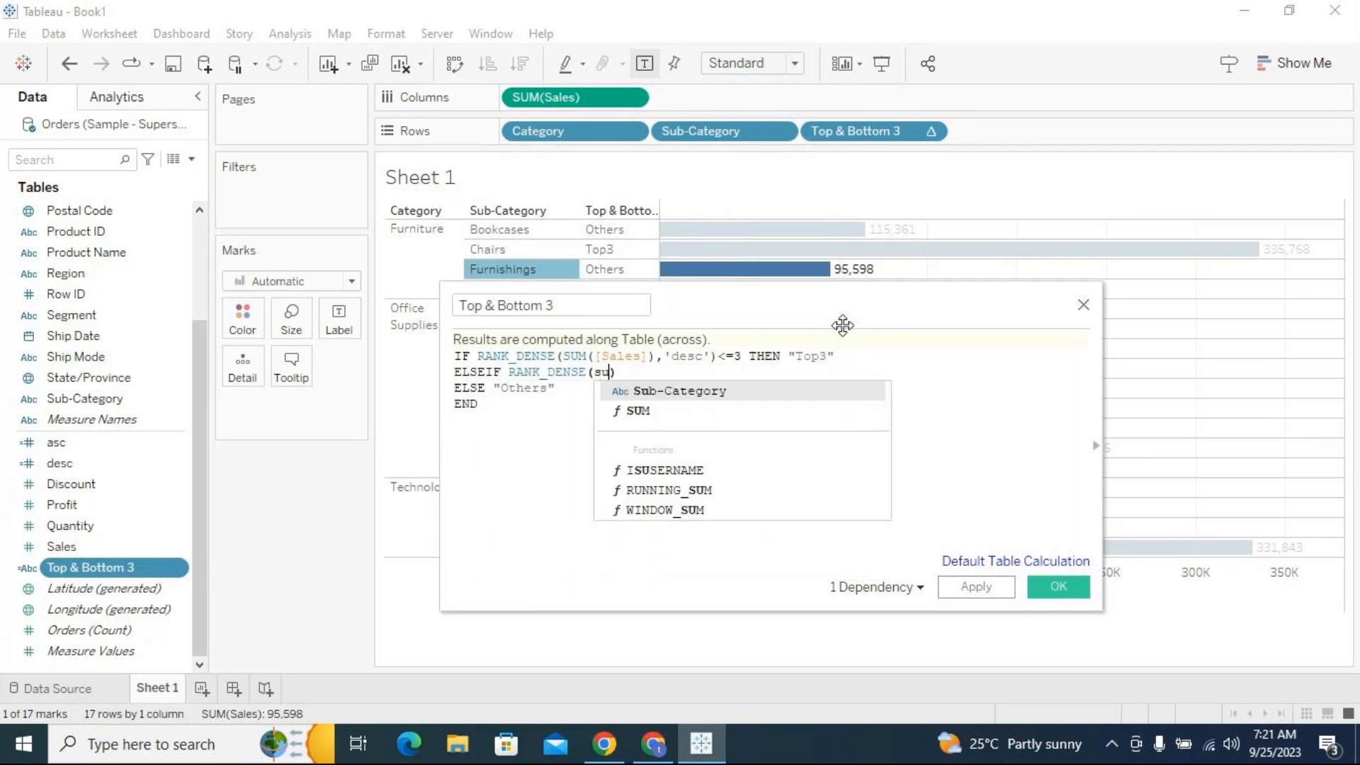
pyautogui.press('Return')
pyautogui.write('sa')
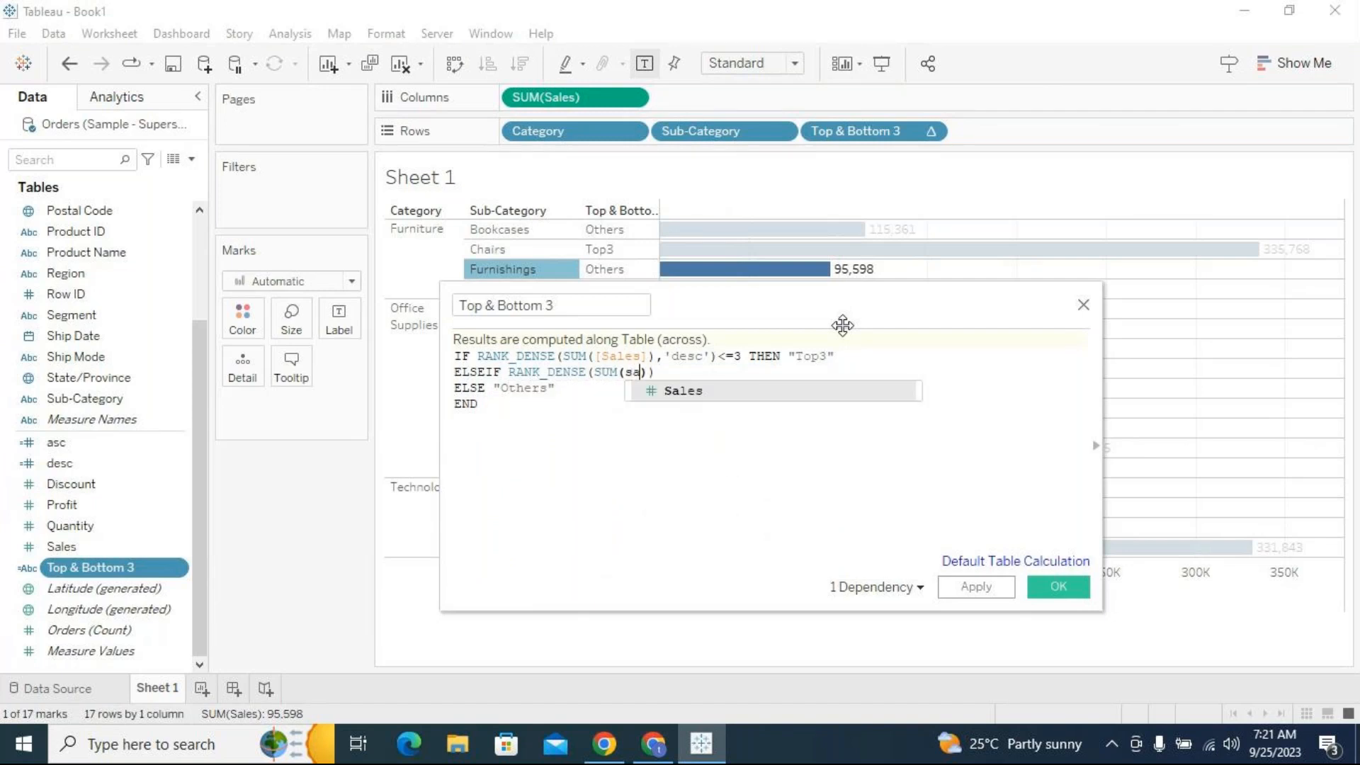
pyautogui.press('Return')
pyautogui.press('Right')
pyautogui.write(",'")
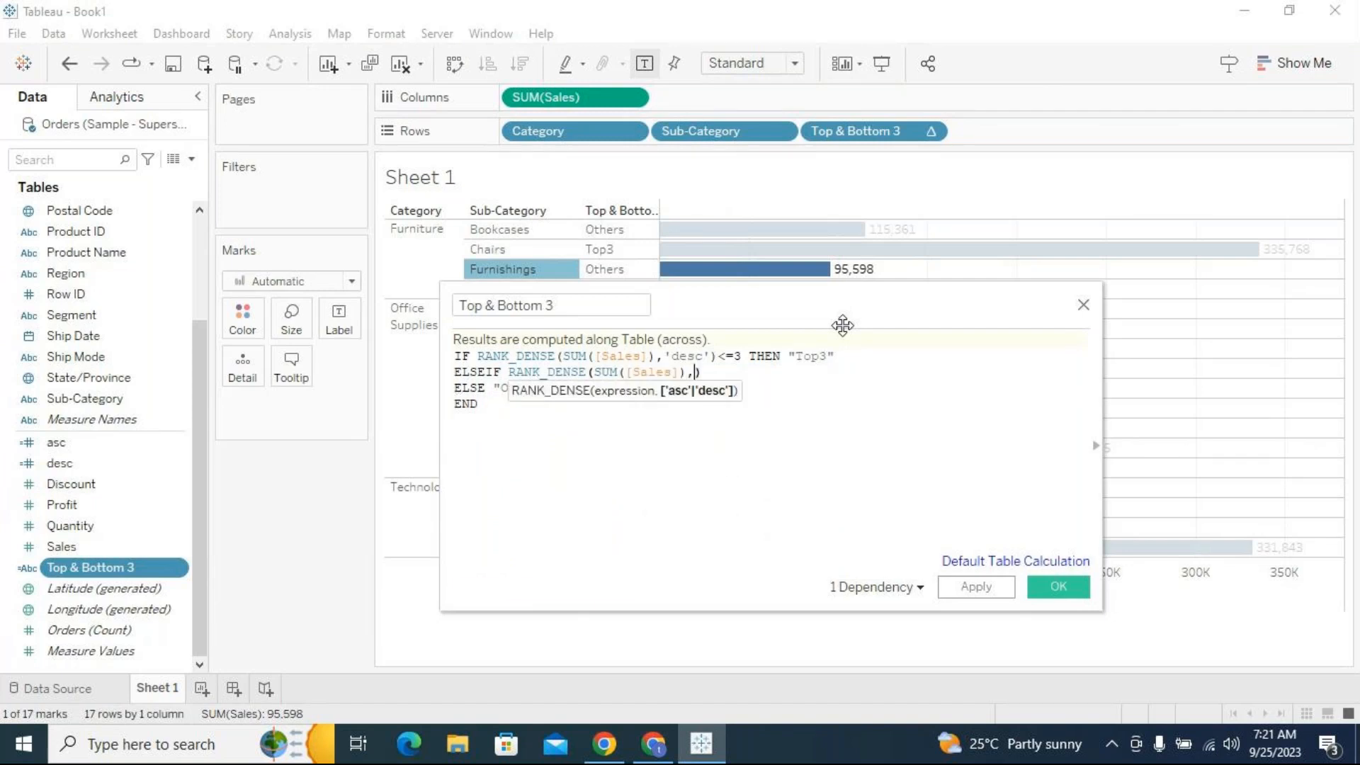
pyautogui.write("asc'")
pyautogui.press('Right')
pyautogui.write('<')
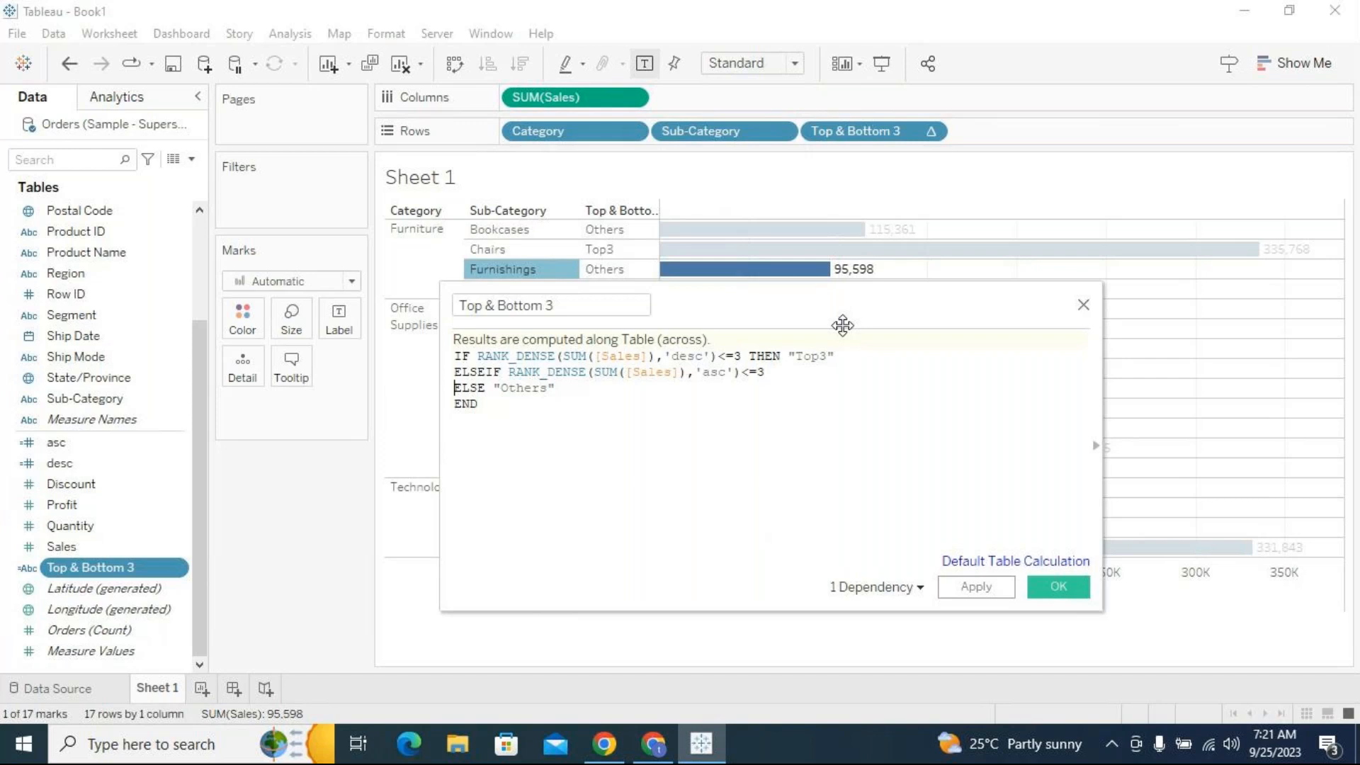
# Complete the ELSEIF branch with THEN "Bottom3" and apply the calculation
pyautogui.press('Left')
pyautogui.write('then "B')
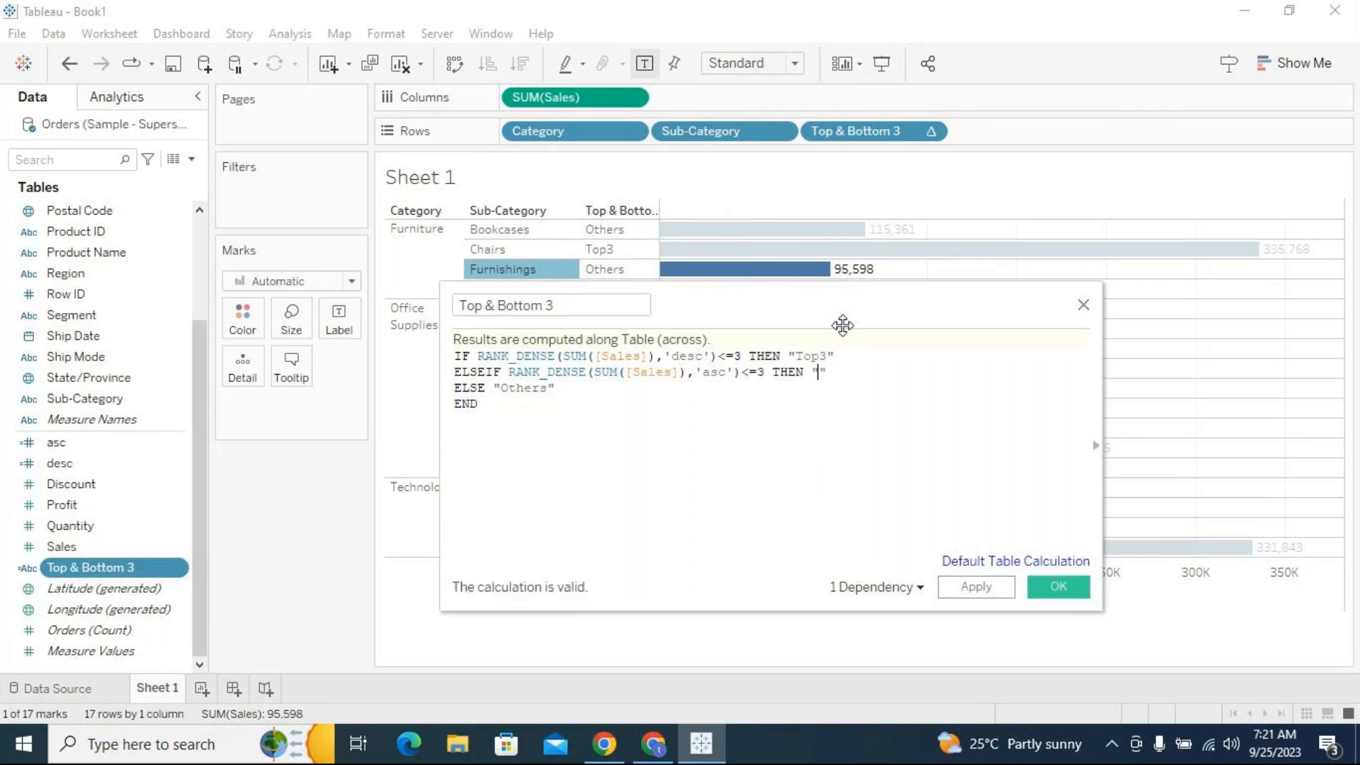
pyautogui.write('ottom3')
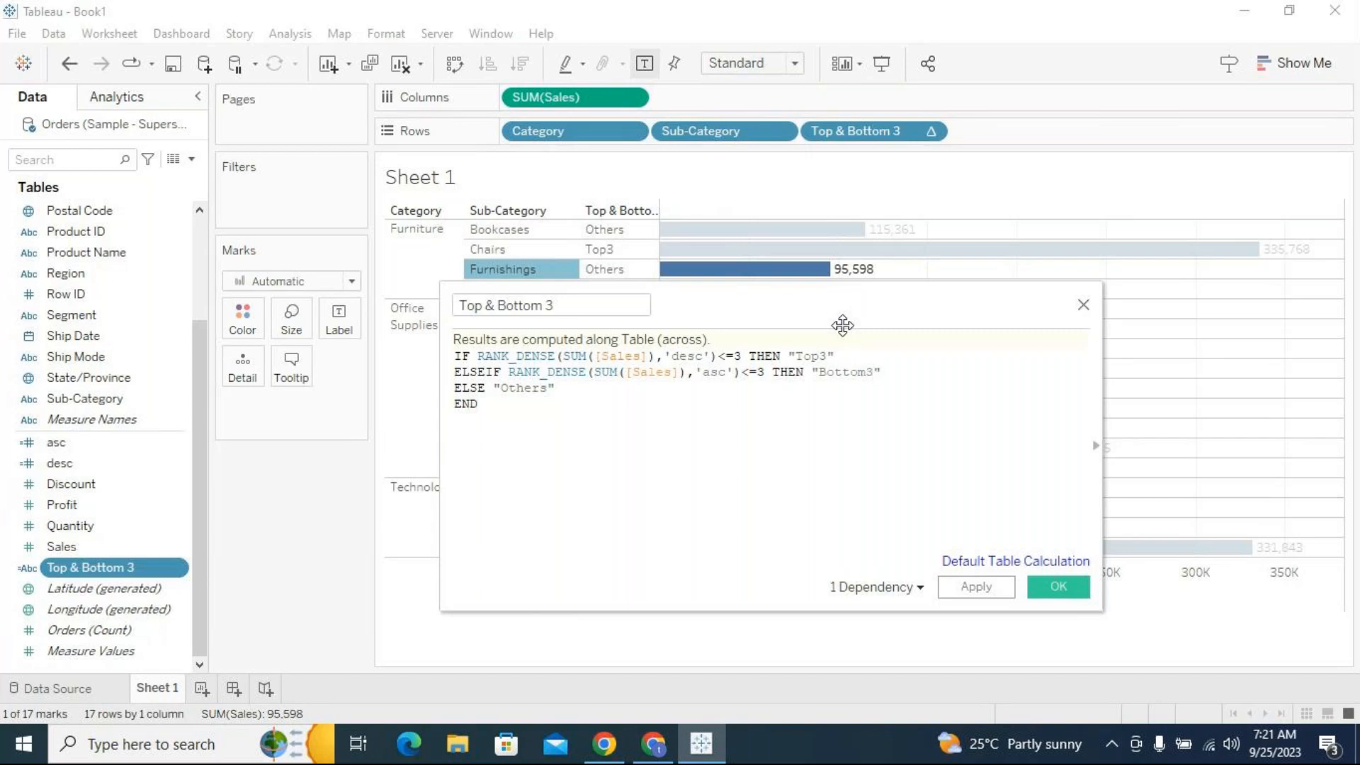
pyautogui.click(979, 592)
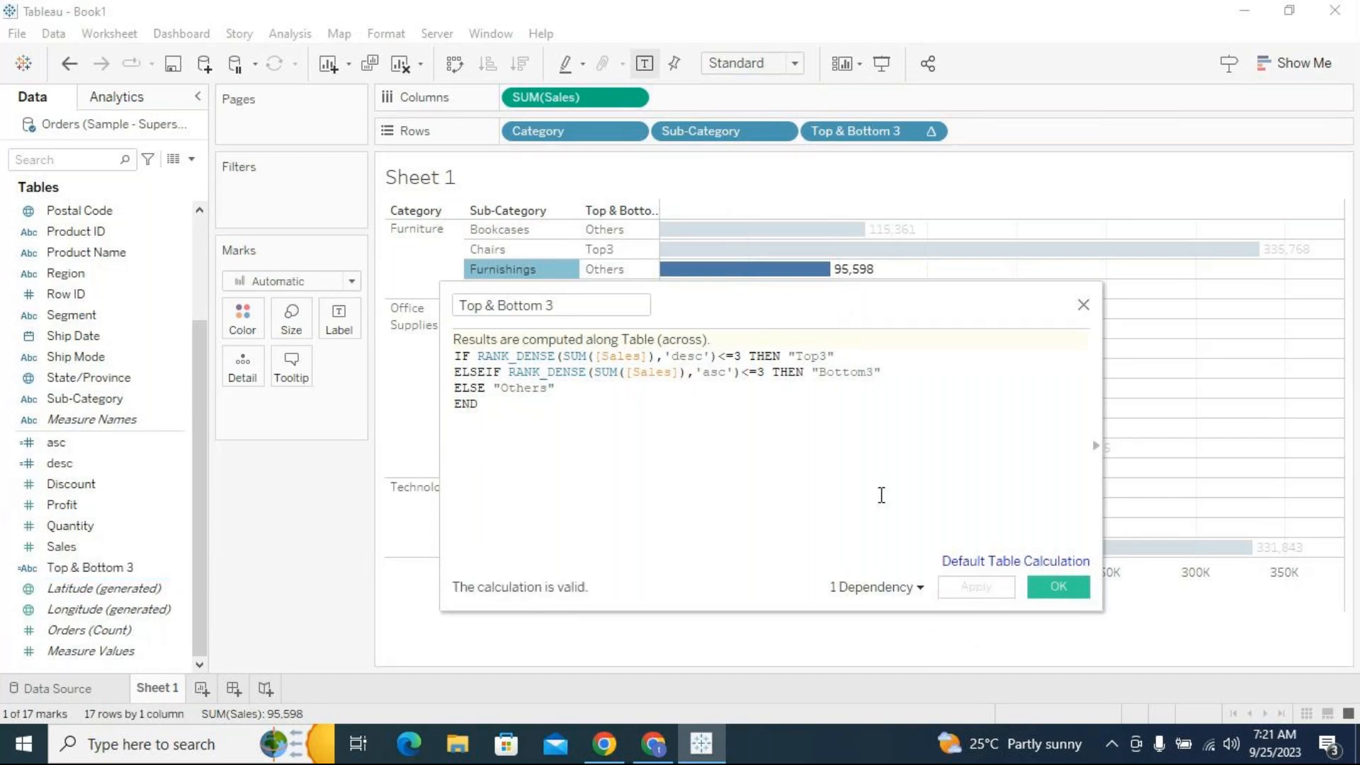
# Review the Top3, Bottom3 and Others branches of the formula against the Bookcases row's label
pyautogui.click(629, 229)
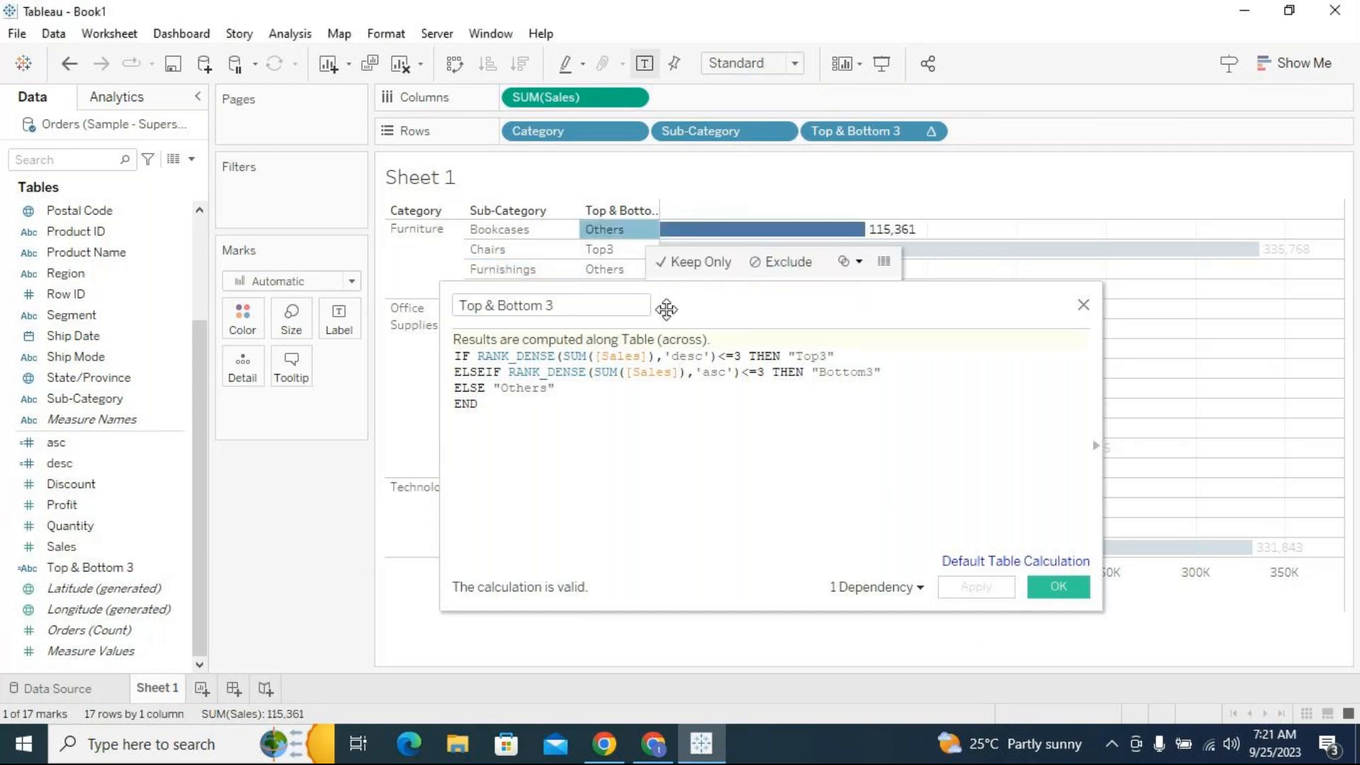
pyautogui.moveTo(689, 300); pyautogui.dragTo(701, 265)
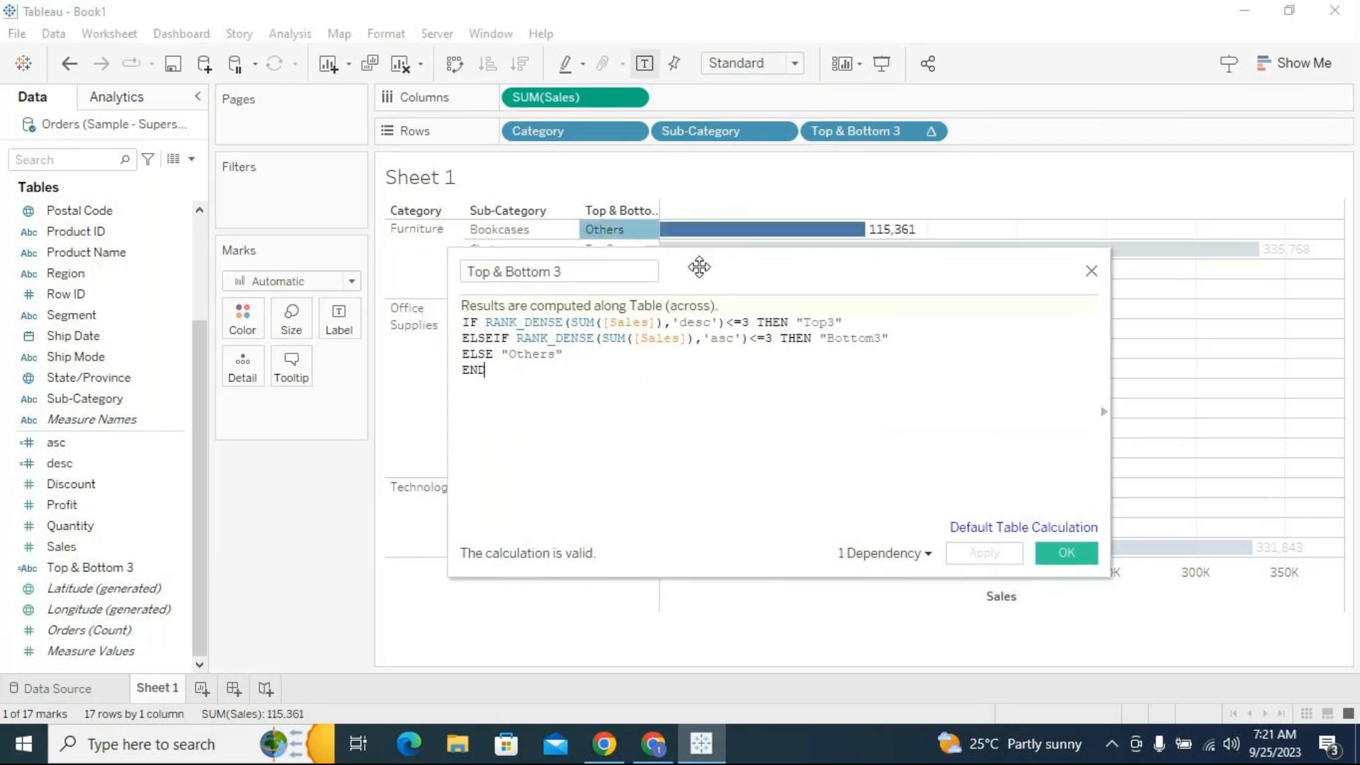
pyautogui.click(639, 240)
pyautogui.moveTo(744, 279); pyautogui.dragTo(759, 279)
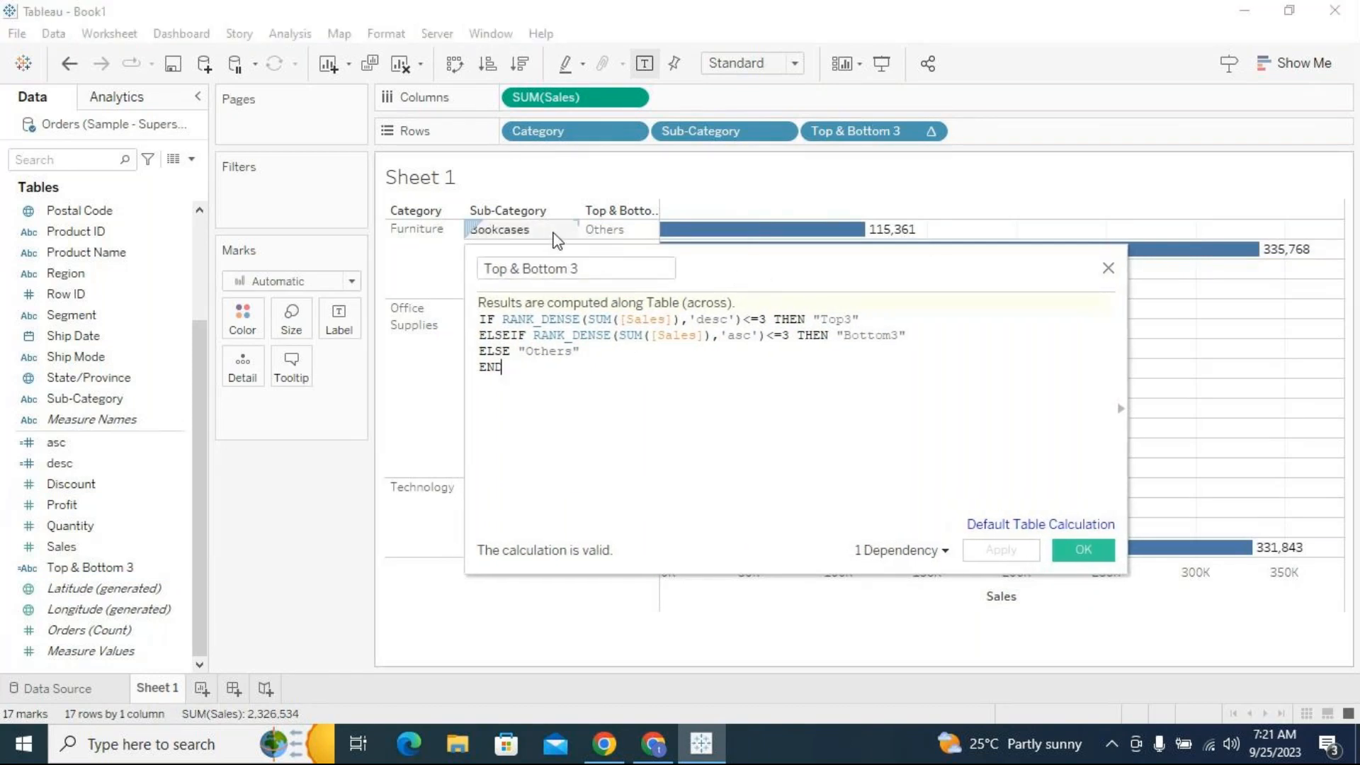
pyautogui.moveTo(873, 324); pyautogui.dragTo(496, 318)
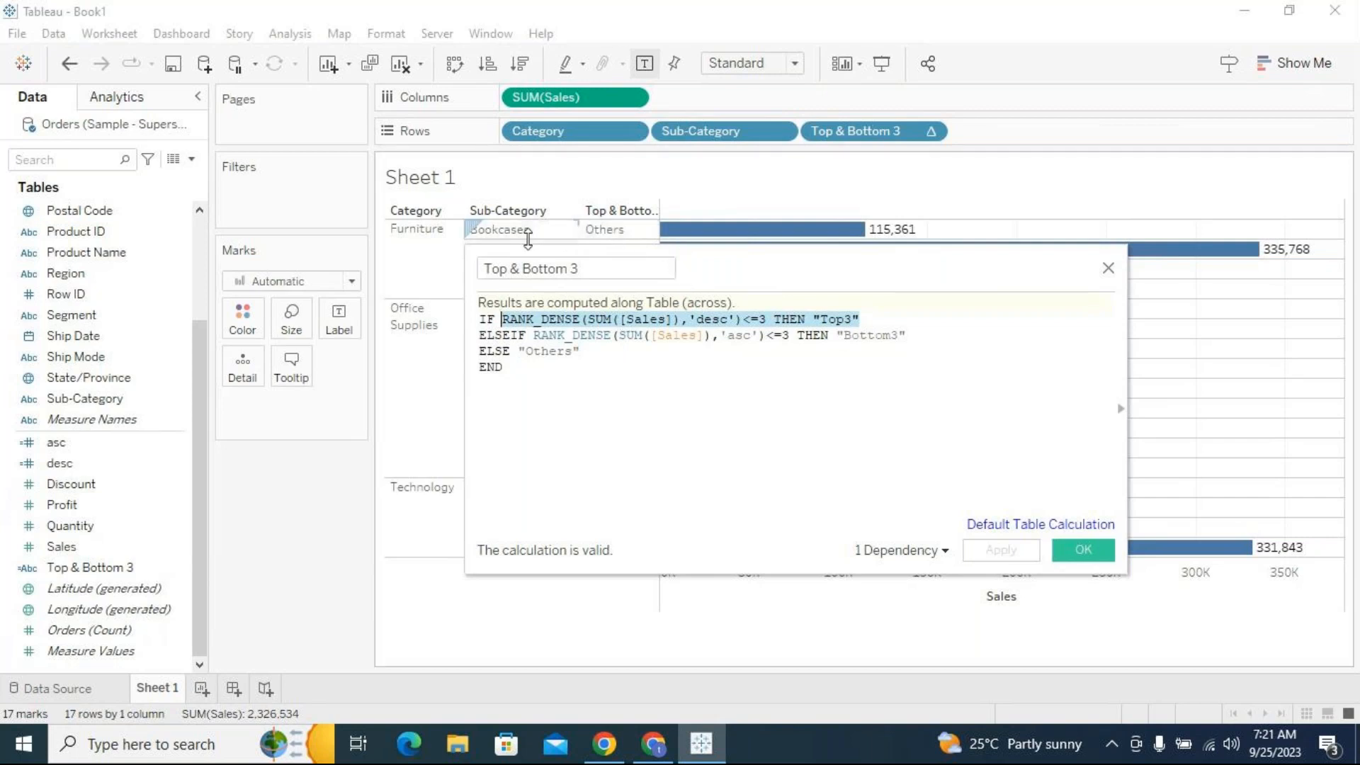
pyautogui.moveTo(909, 335); pyautogui.dragTo(535, 336)
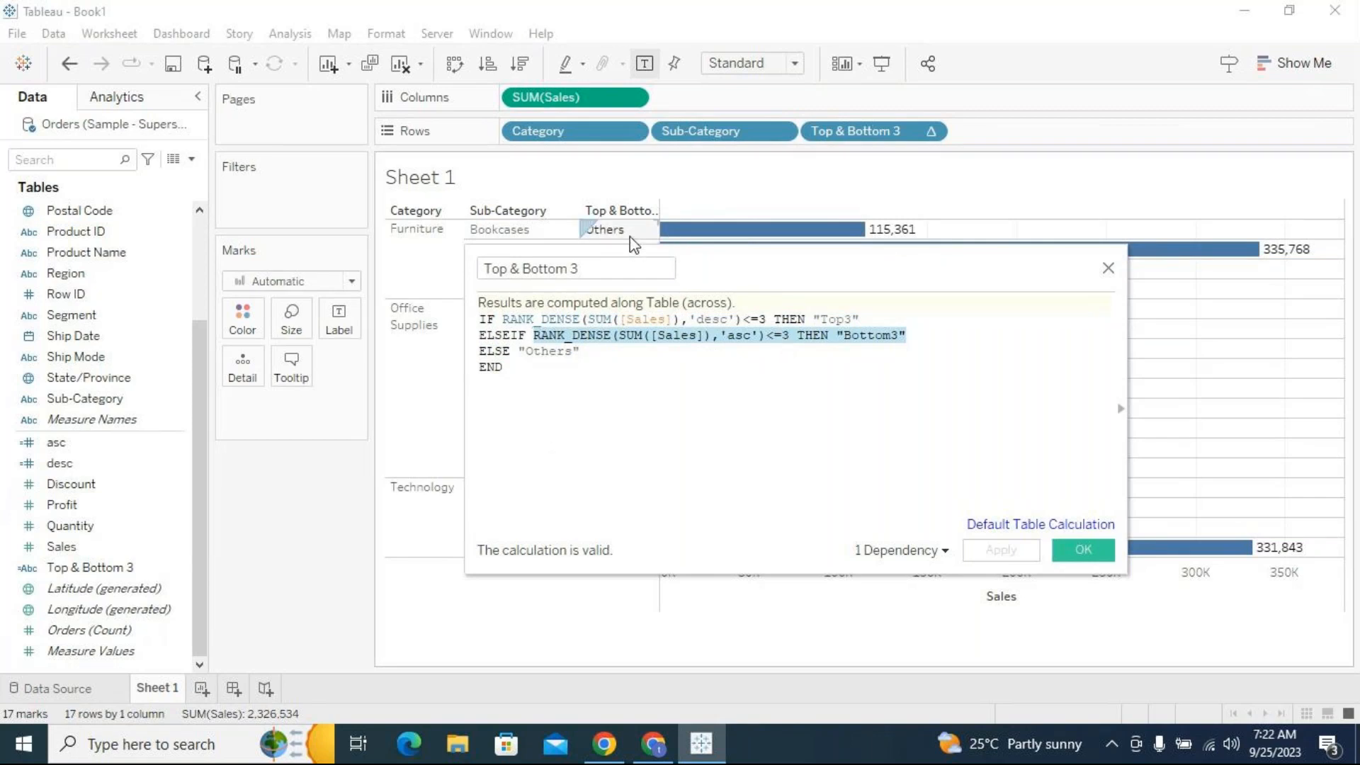
pyautogui.moveTo(581, 351); pyautogui.dragTo(522, 352)
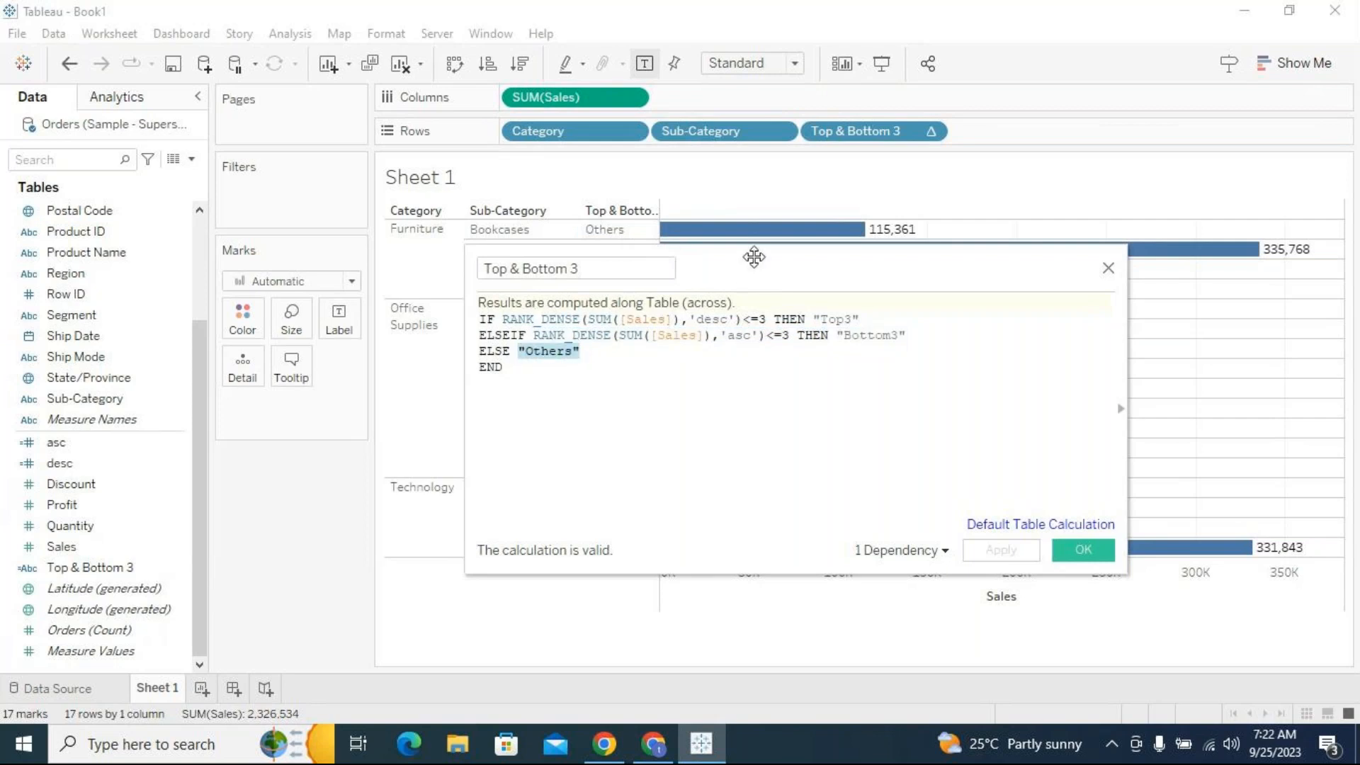
# Trace the IF, ELSEIF and ELSE branches of the formula for the Chairs and Furnishings rows
pyautogui.moveTo(754, 269); pyautogui.dragTo(754, 286)
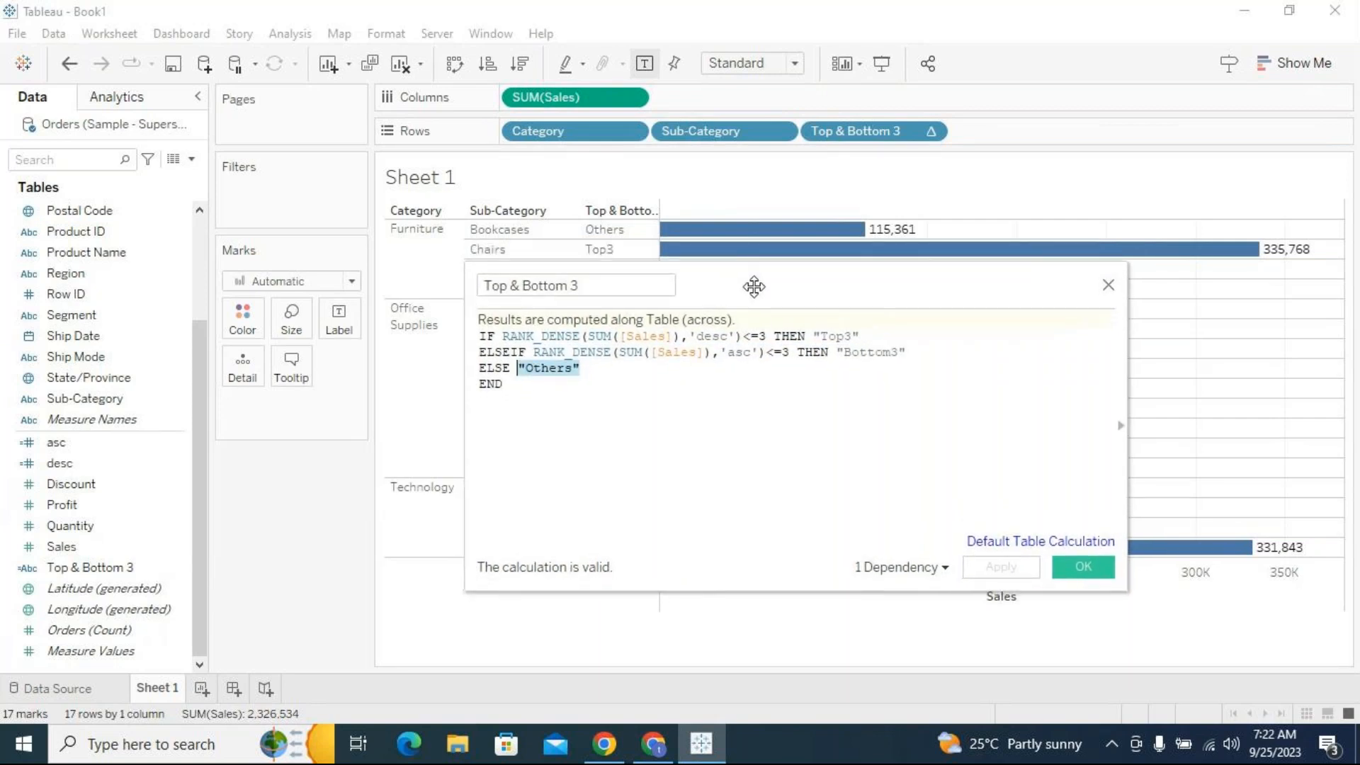
pyautogui.click(774, 335)
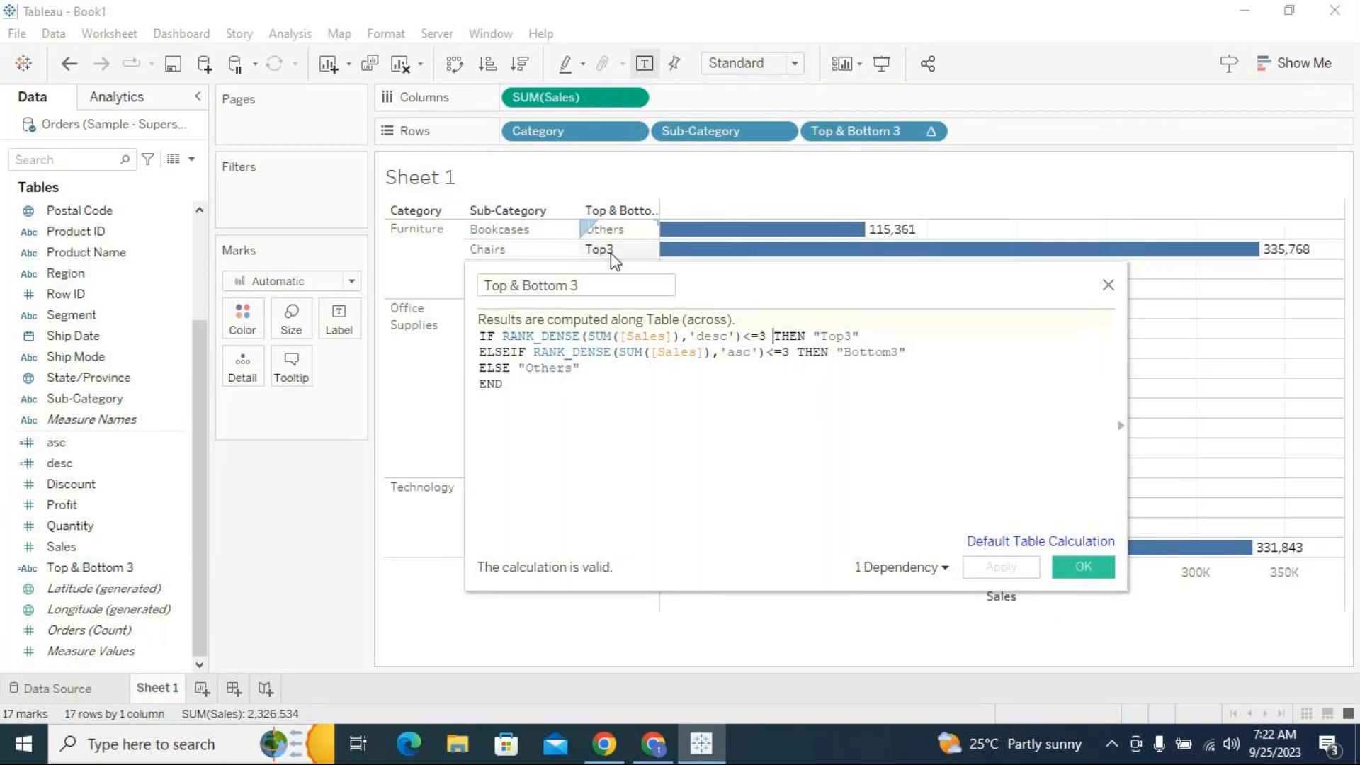
pyautogui.moveTo(859, 335); pyautogui.dragTo(502, 336)
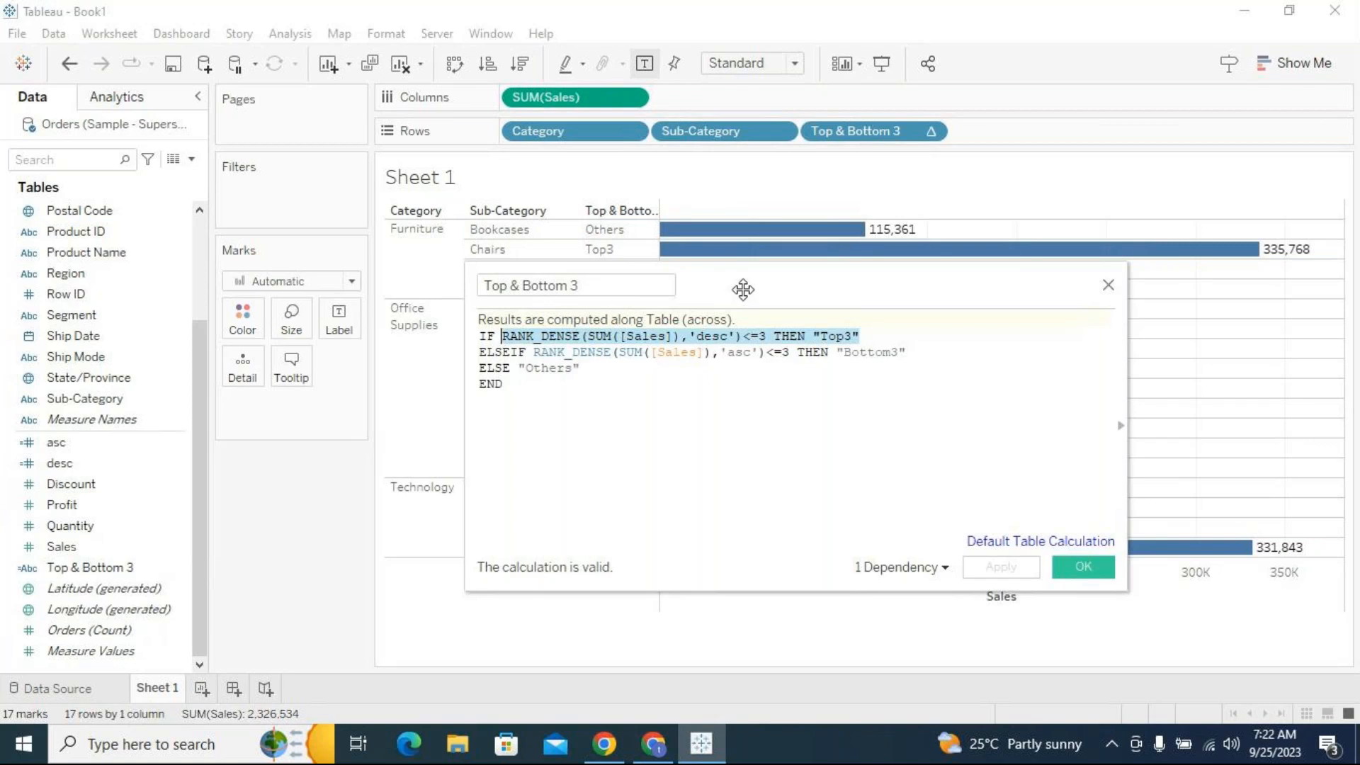
pyautogui.moveTo(907, 352); pyautogui.dragTo(535, 355)
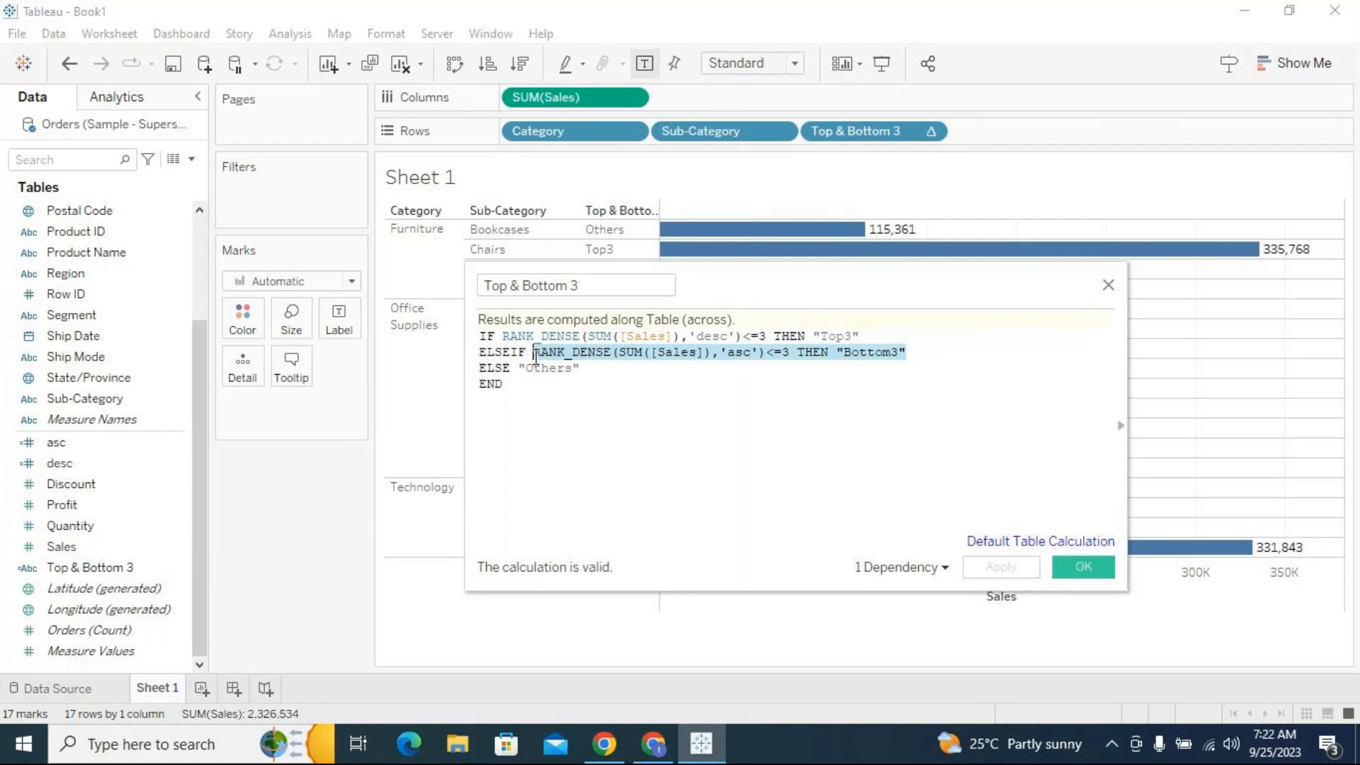
pyautogui.moveTo(738, 283); pyautogui.dragTo(736, 306)
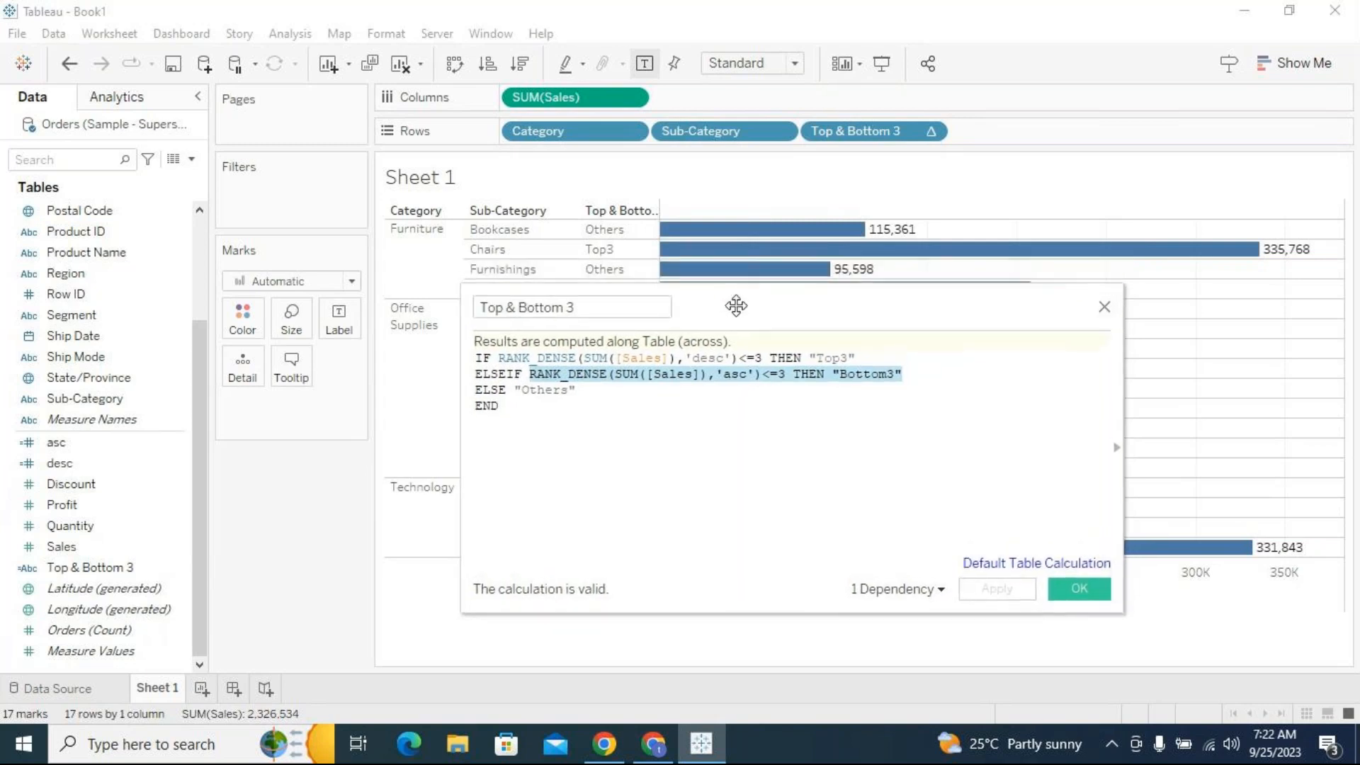
pyautogui.click(727, 391)
pyautogui.moveTo(857, 358); pyautogui.dragTo(501, 358)
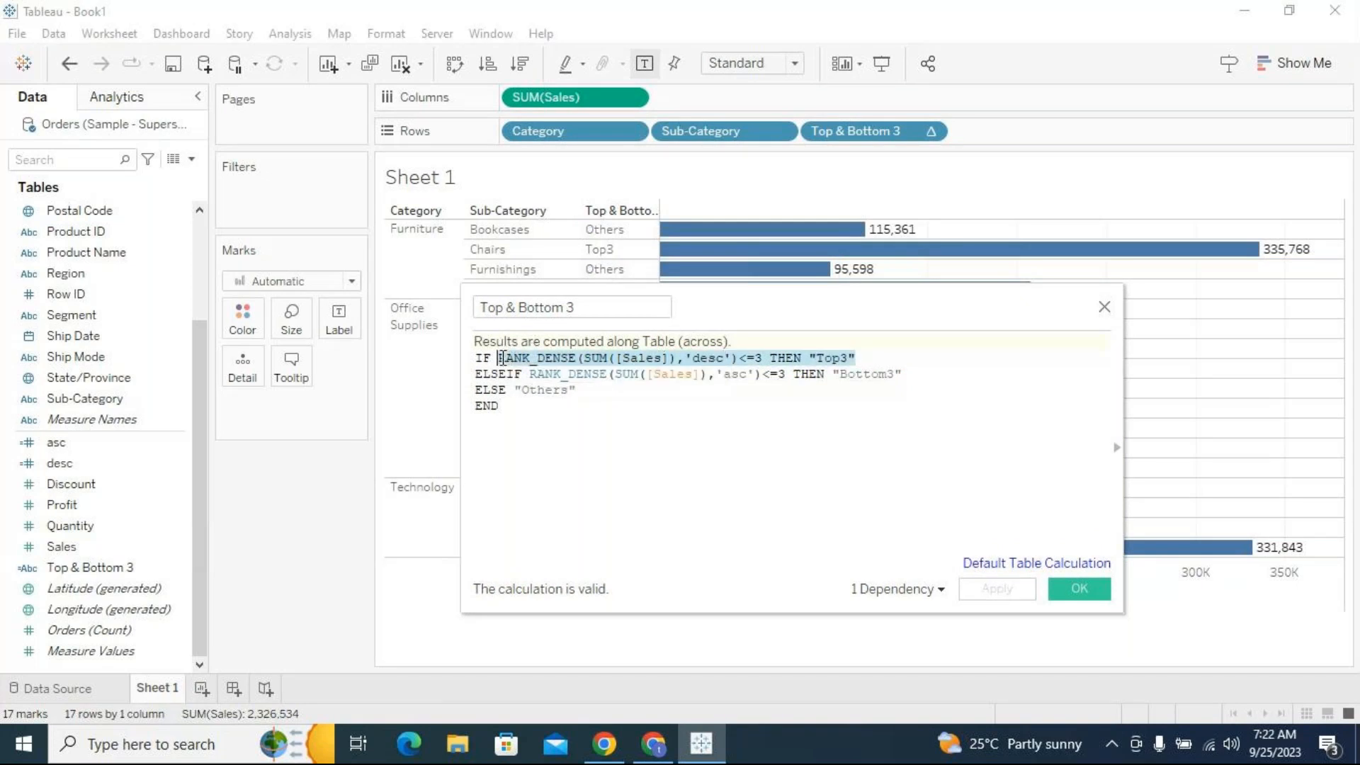
pyautogui.click(508, 375)
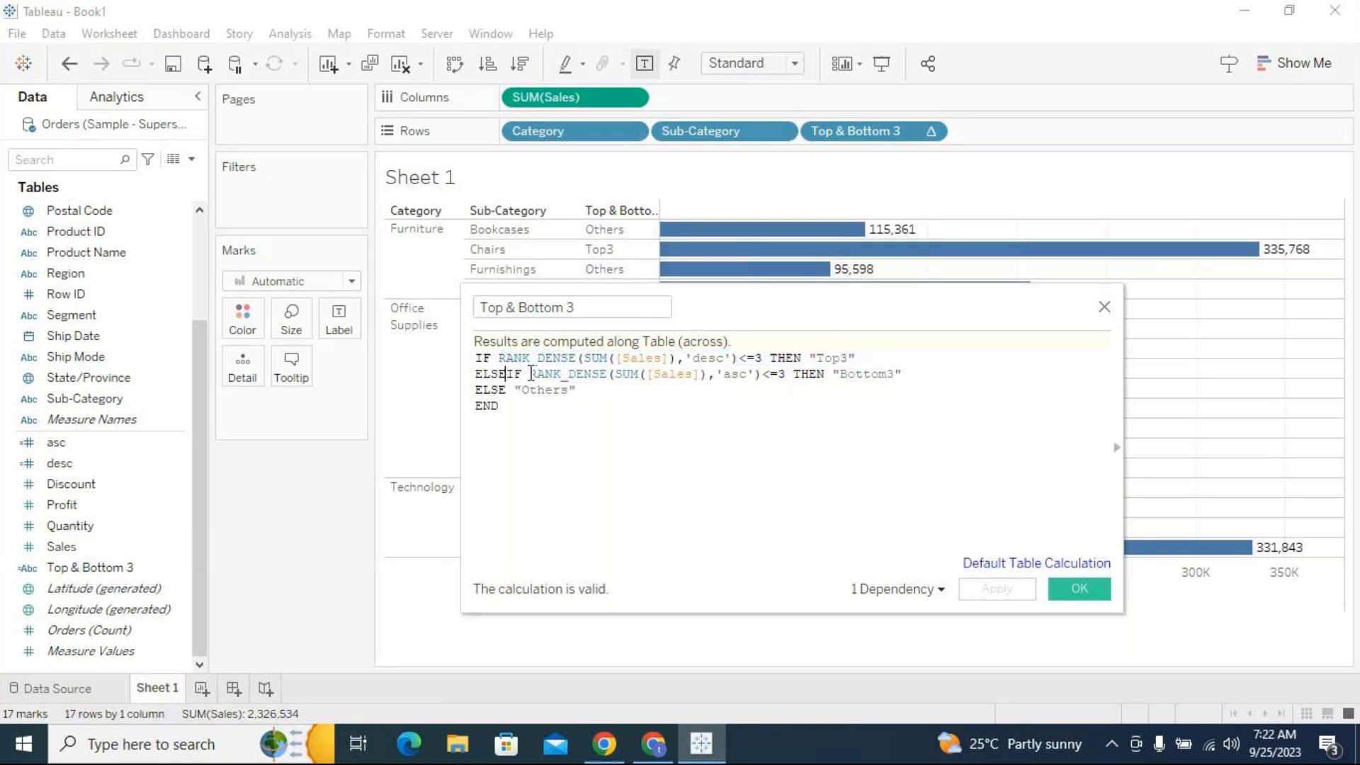
pyautogui.moveTo(530, 371); pyautogui.dragTo(906, 372)
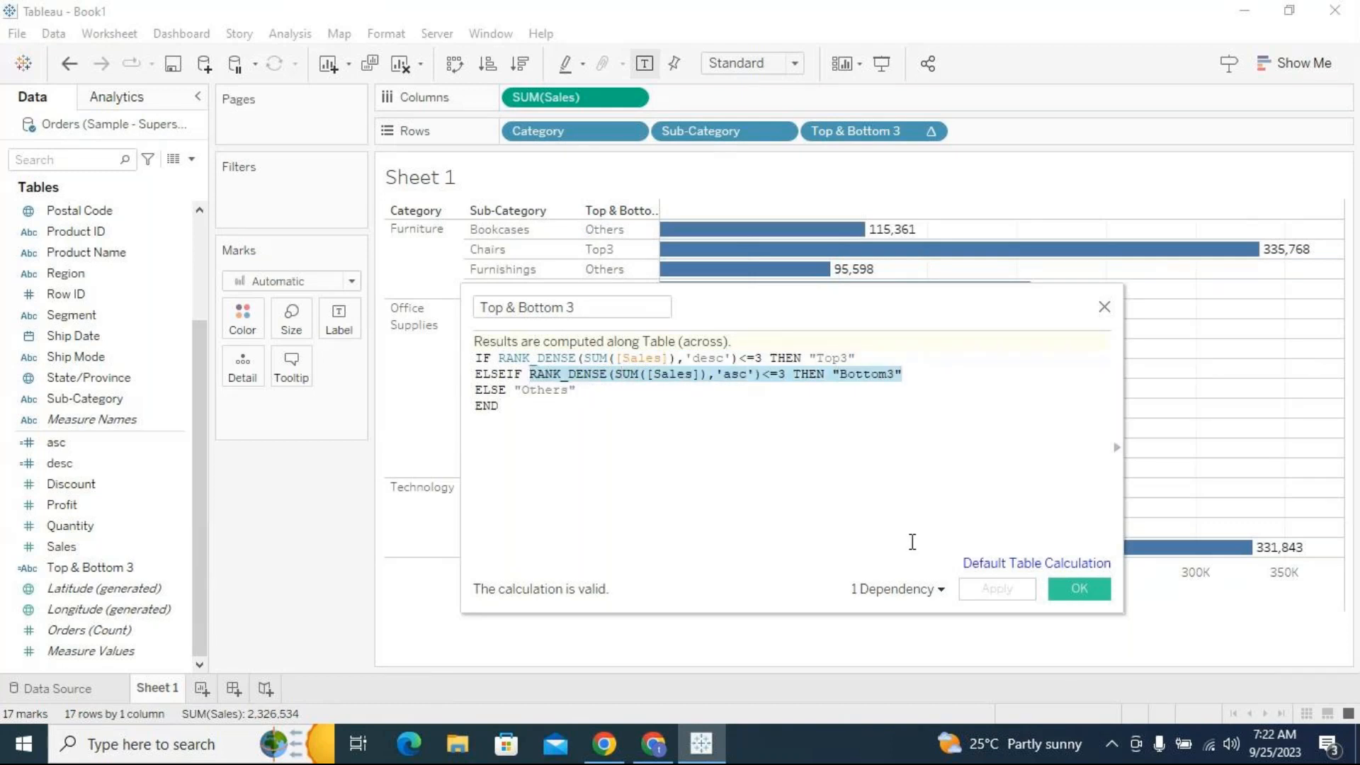
pyautogui.moveTo(515, 392); pyautogui.dragTo(576, 394)
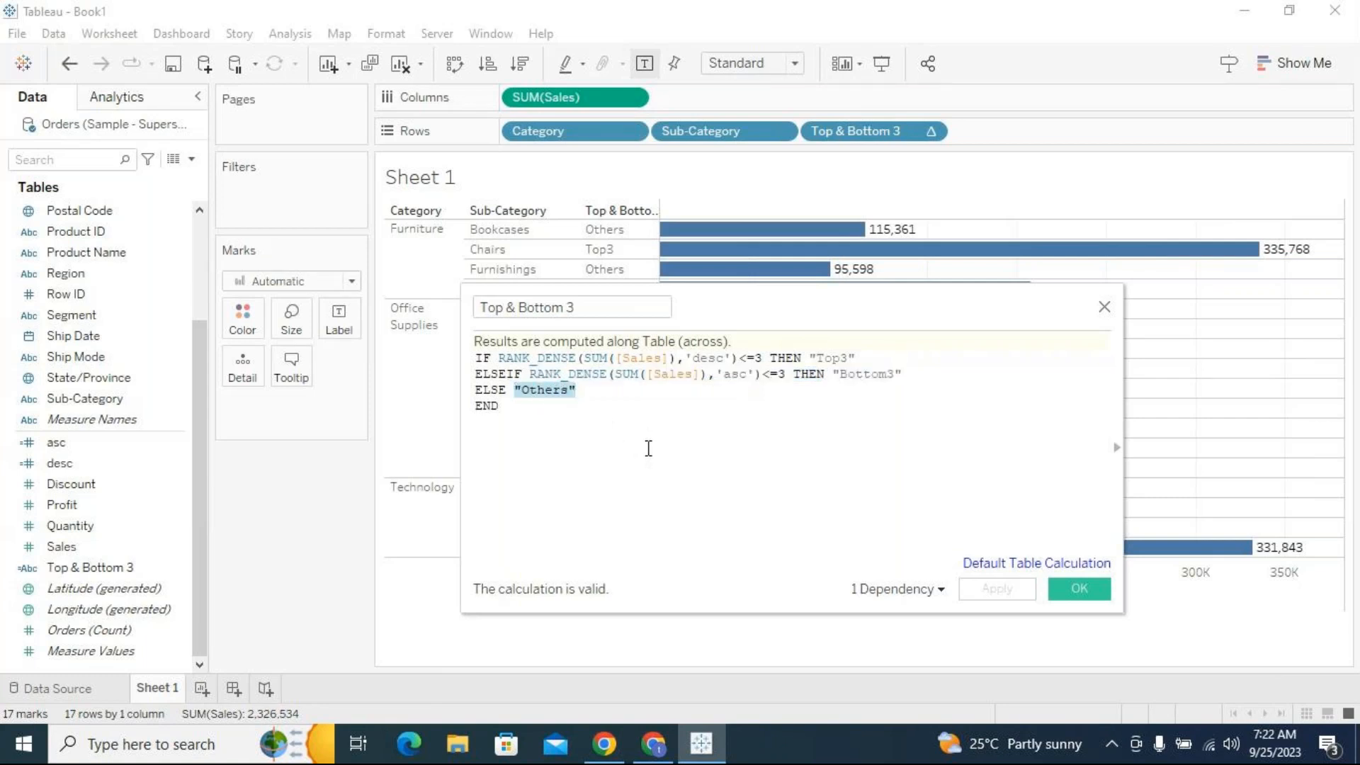
# Check the Top & Bottom 3 formula's Top3 branch against the sheet's labels and the Bookcases row, and close the calculation
pyautogui.moveTo(746, 307); pyautogui.dragTo(684, 306)
pyautogui.click(737, 379)
pyautogui.moveTo(777, 321); pyautogui.dragTo(792, 656)
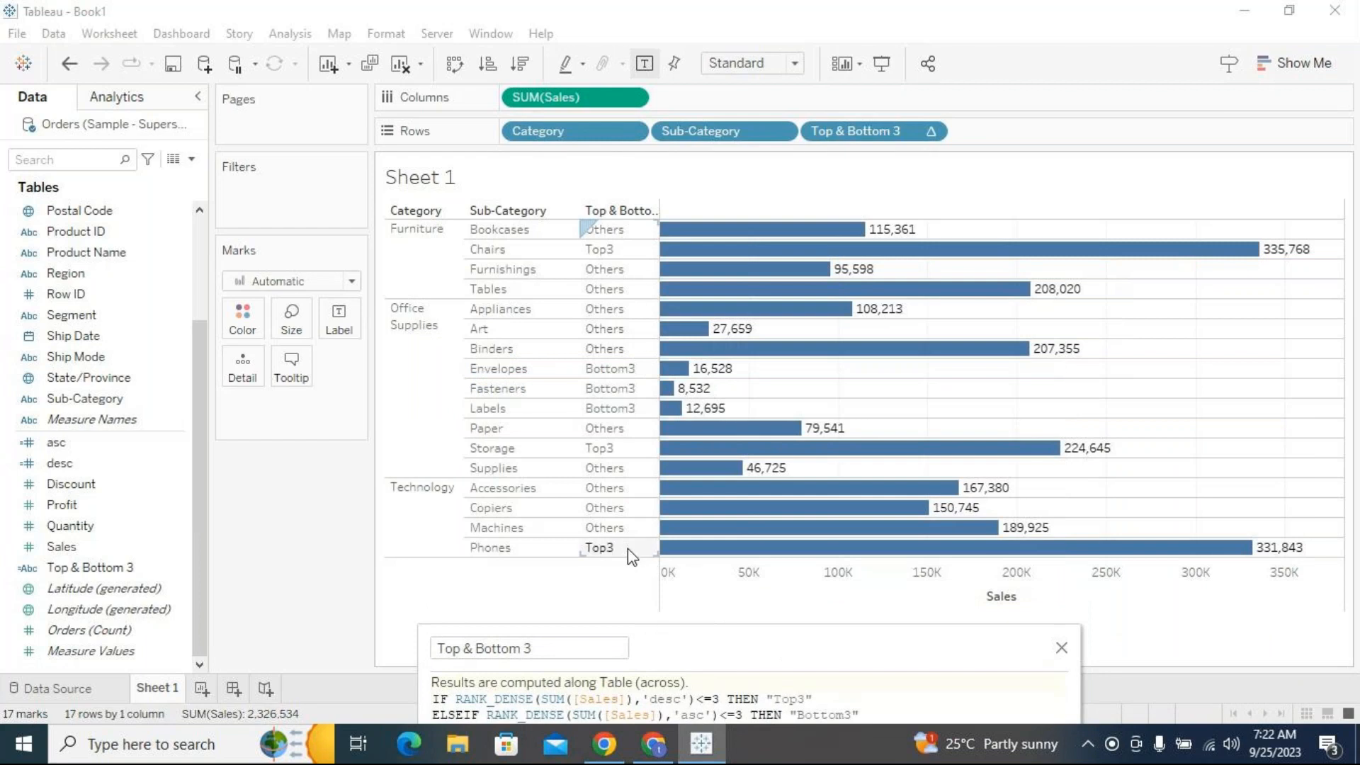
pyautogui.click(486, 231)
pyautogui.moveTo(729, 631); pyautogui.dragTo(763, 313)
pyautogui.moveTo(489, 373); pyautogui.dragTo(850, 369)
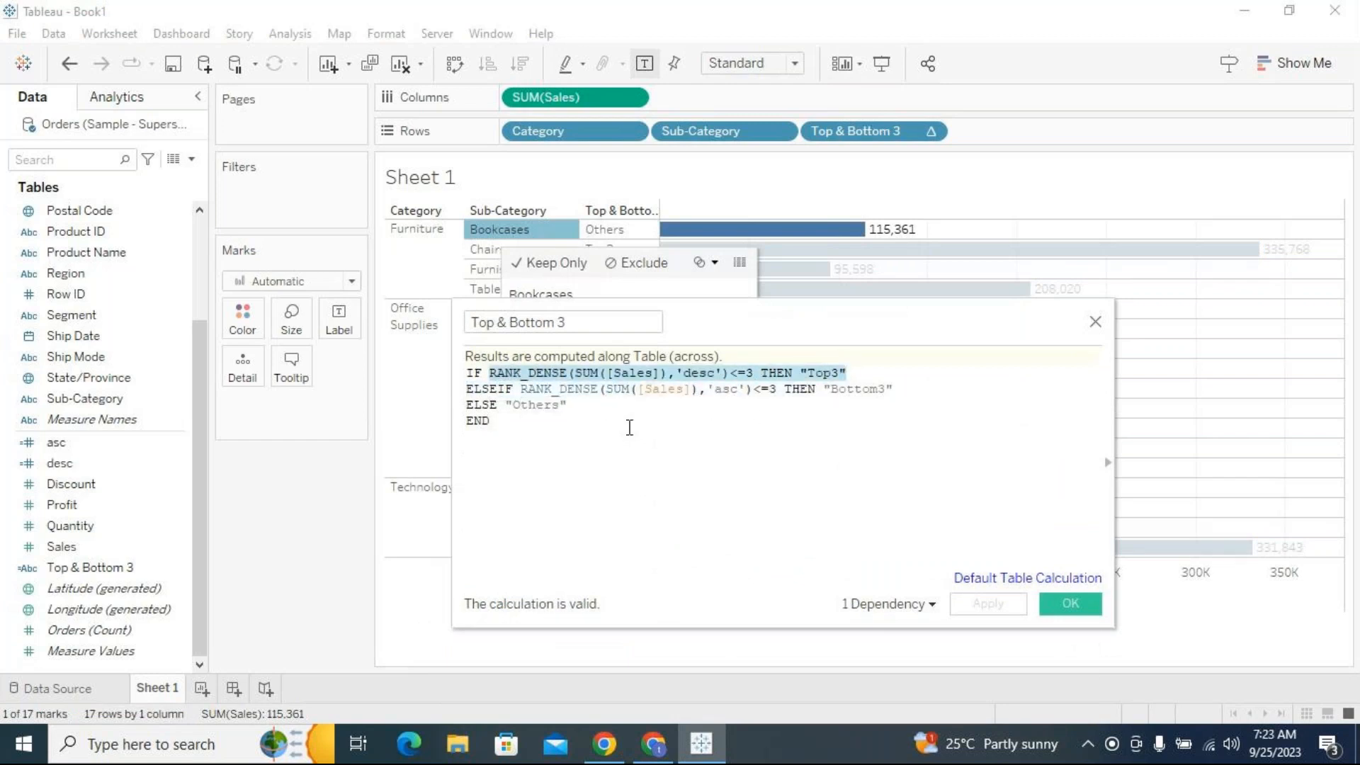
pyautogui.click(943, 231)
pyautogui.click(872, 418)
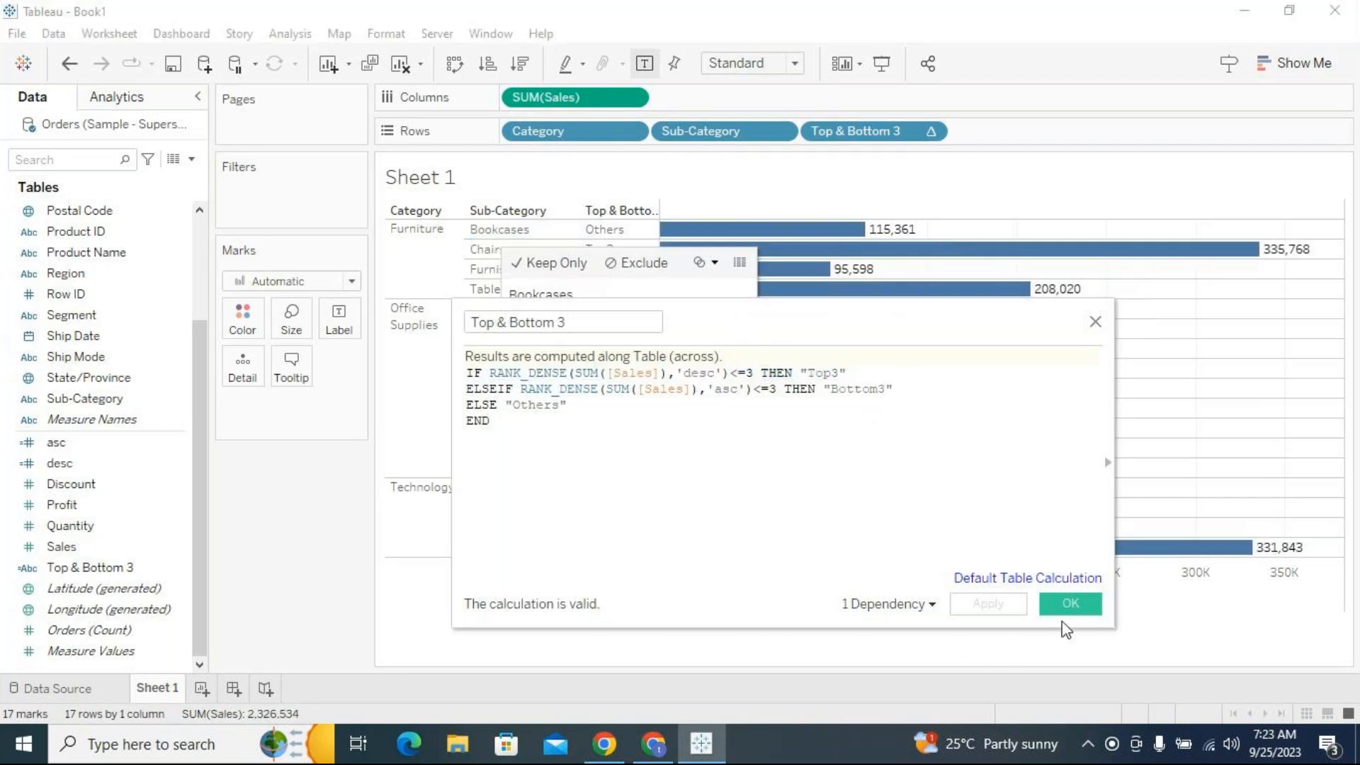
pyautogui.click(1069, 605)
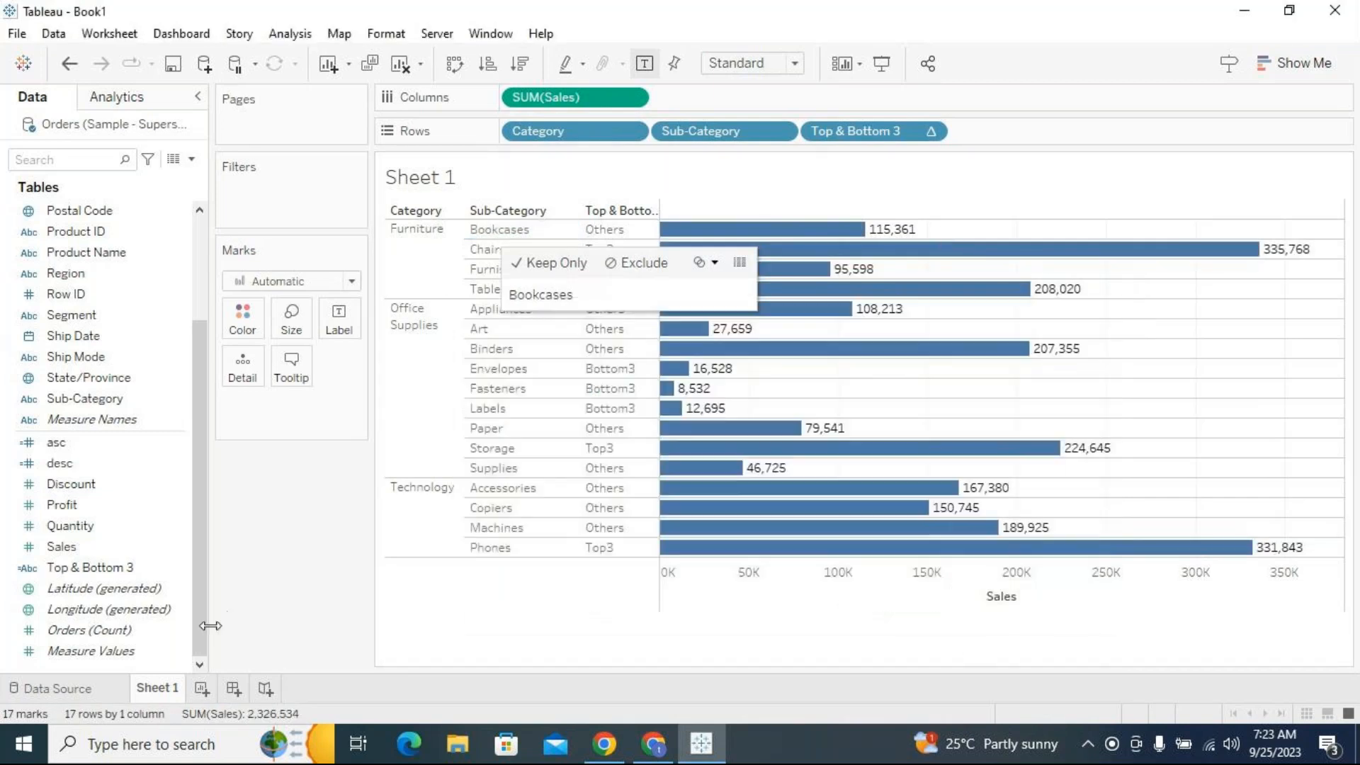
# Duplicate the Top & Bottom 3 field and rename the copy Top & Bottom 9 in its calculation editor
pyautogui.rightClick(179, 573)
pyautogui.click(262, 248)
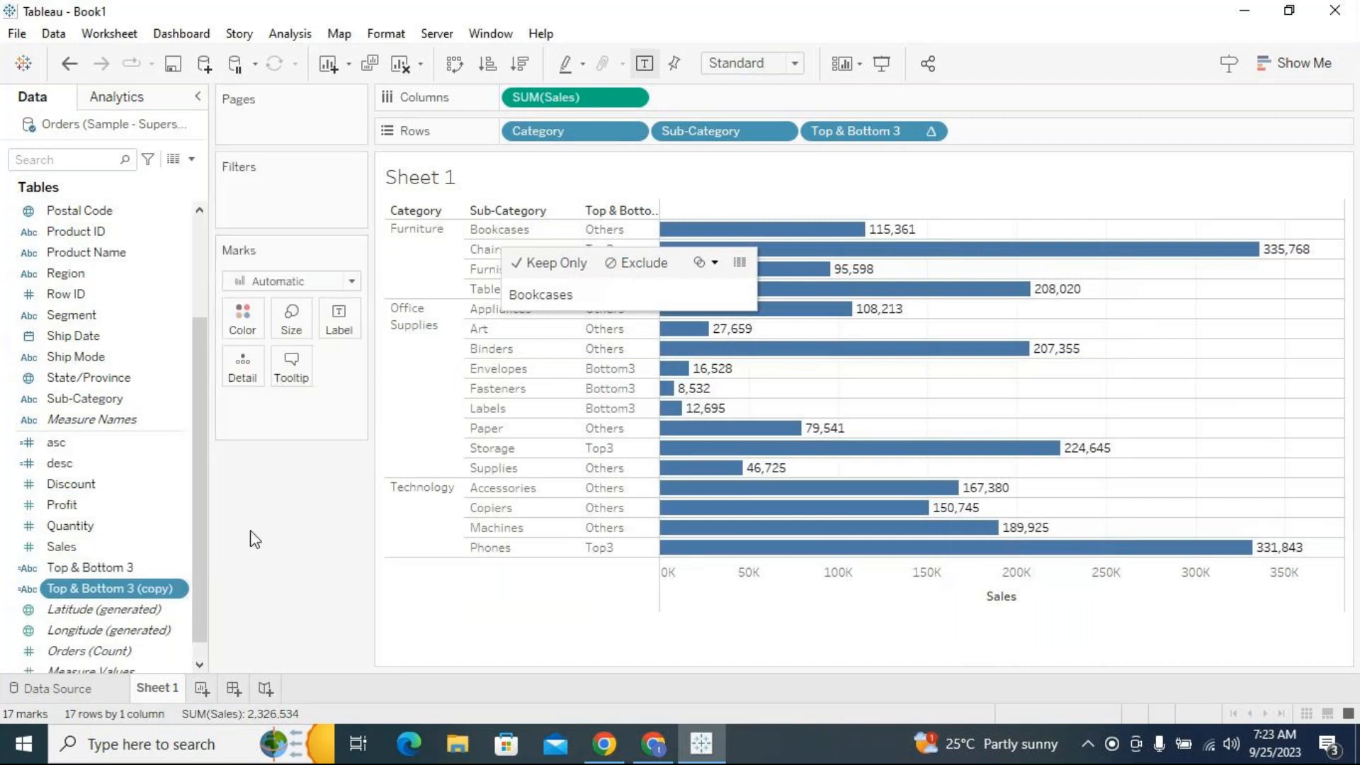
pyautogui.click(179, 590)
pyautogui.click(281, 246)
pyautogui.click(592, 322)
pyautogui.moveTo(557, 323); pyautogui.dragTo(624, 324)
pyautogui.write('9')
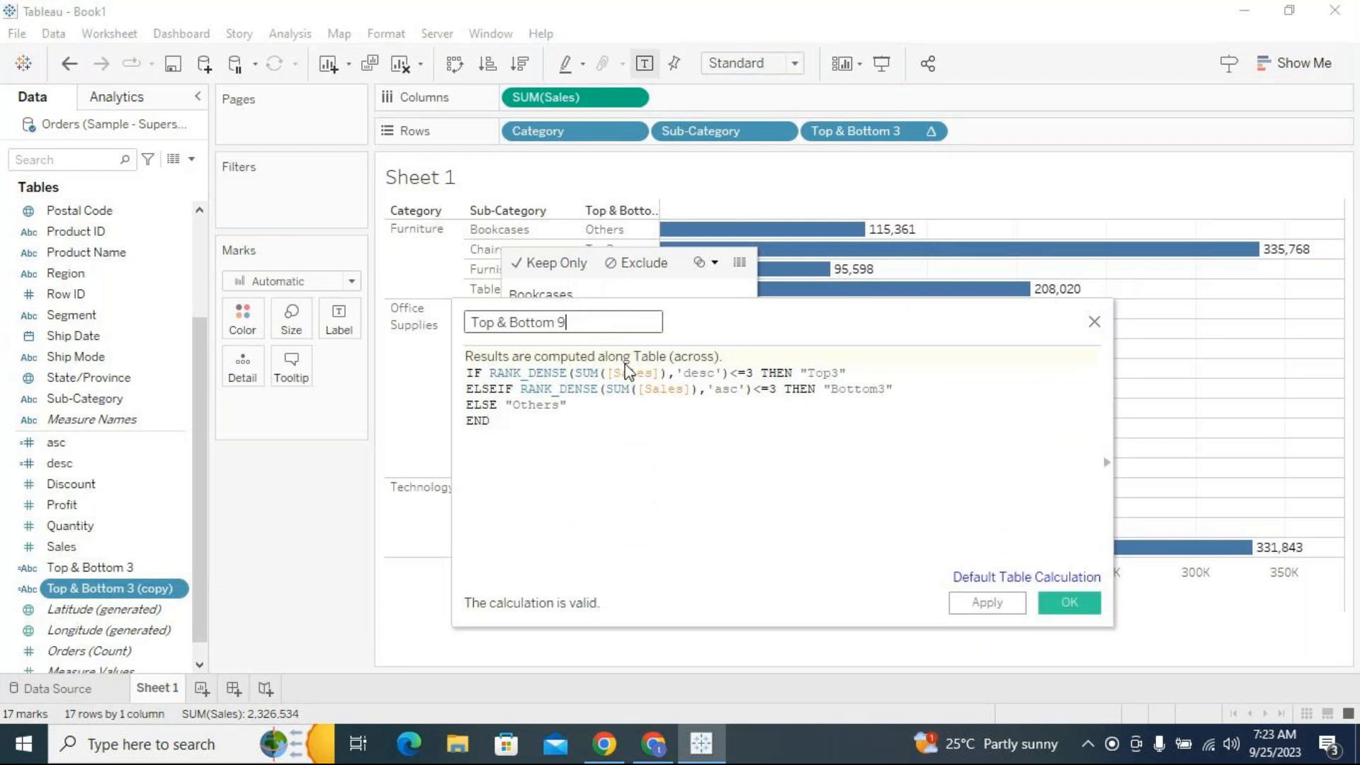
# Set the rank limit to <=9 in both the descending and ascending RANK_DENSE conditions
pyautogui.click(753, 371)
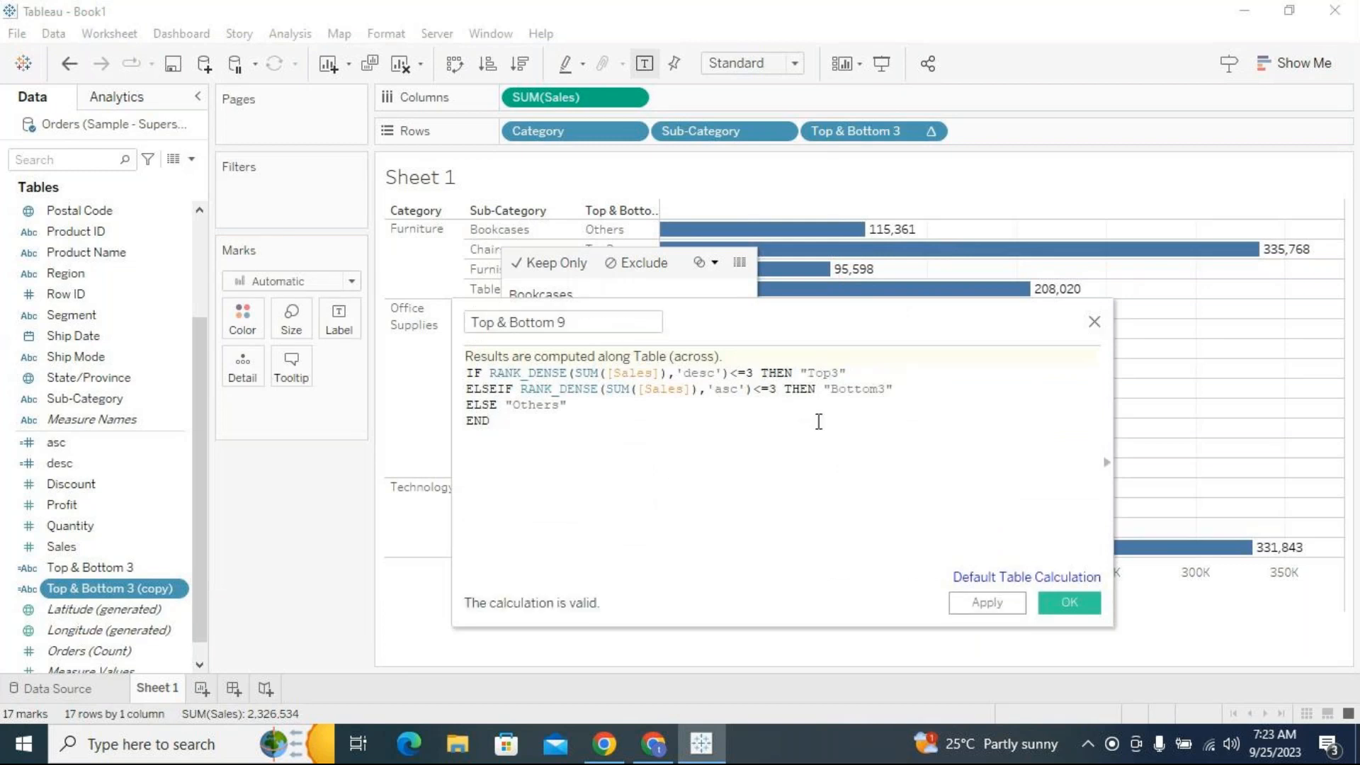
pyautogui.press('BackSpace')
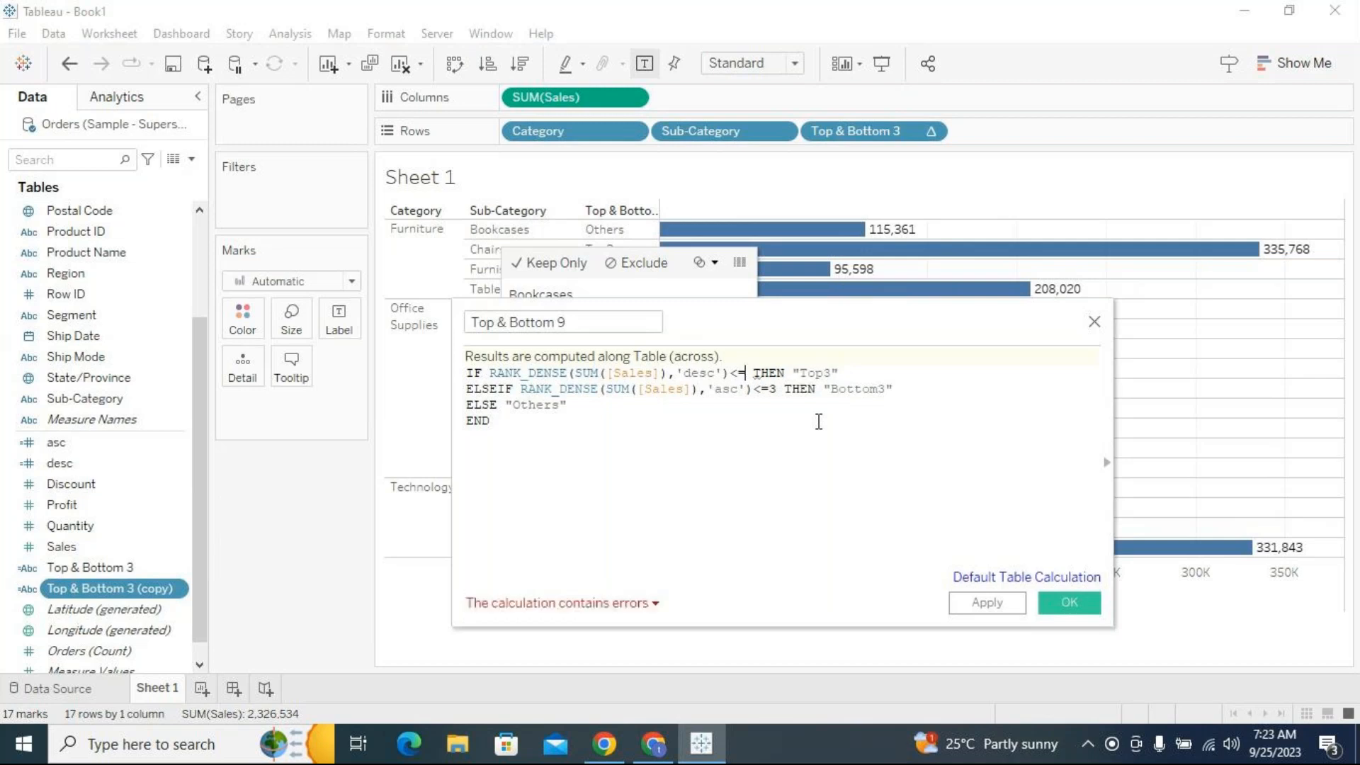
pyautogui.write('9')
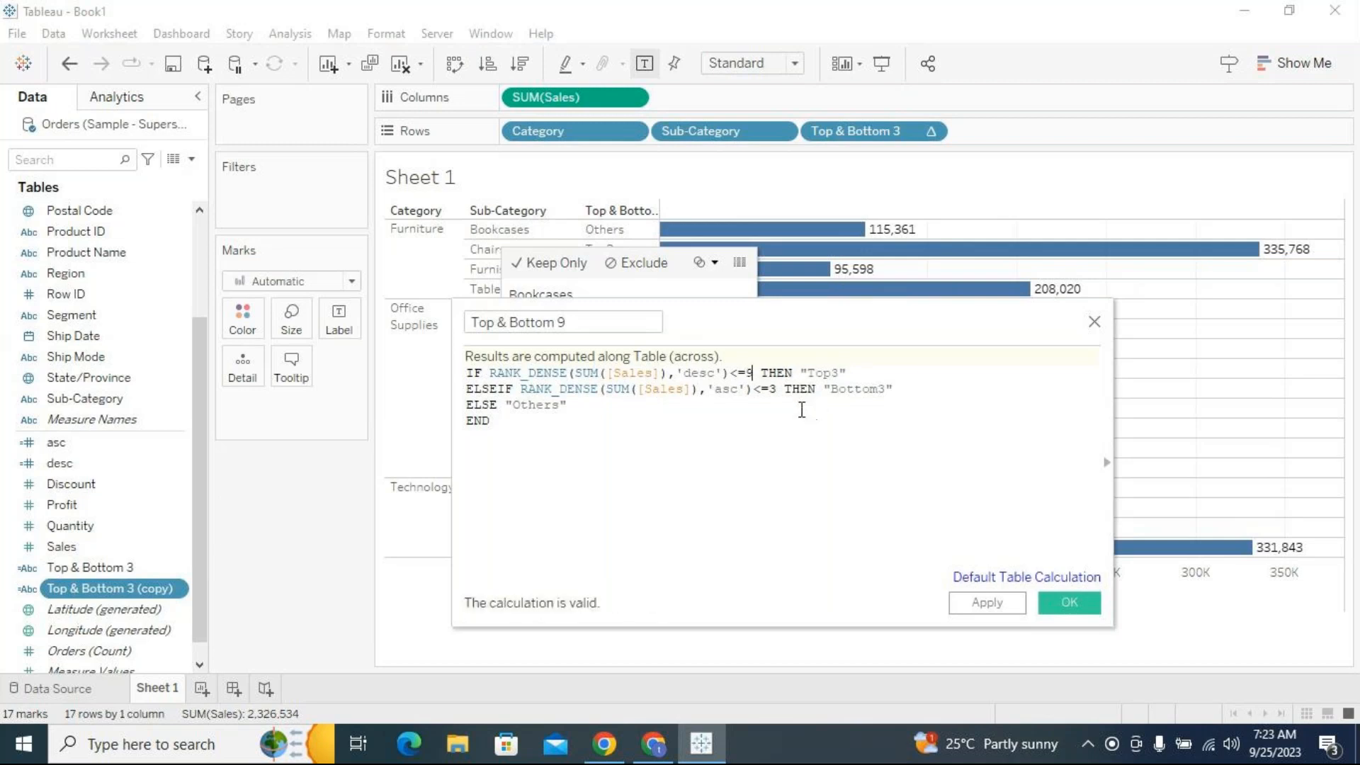
pyautogui.click(783, 393)
pyautogui.press('BackSpace')
pyautogui.write('9')
# Rename the labels returned by the IF and ELSEIF branches as "Top9" and "Bottom9"
pyautogui.press('BackSpace')
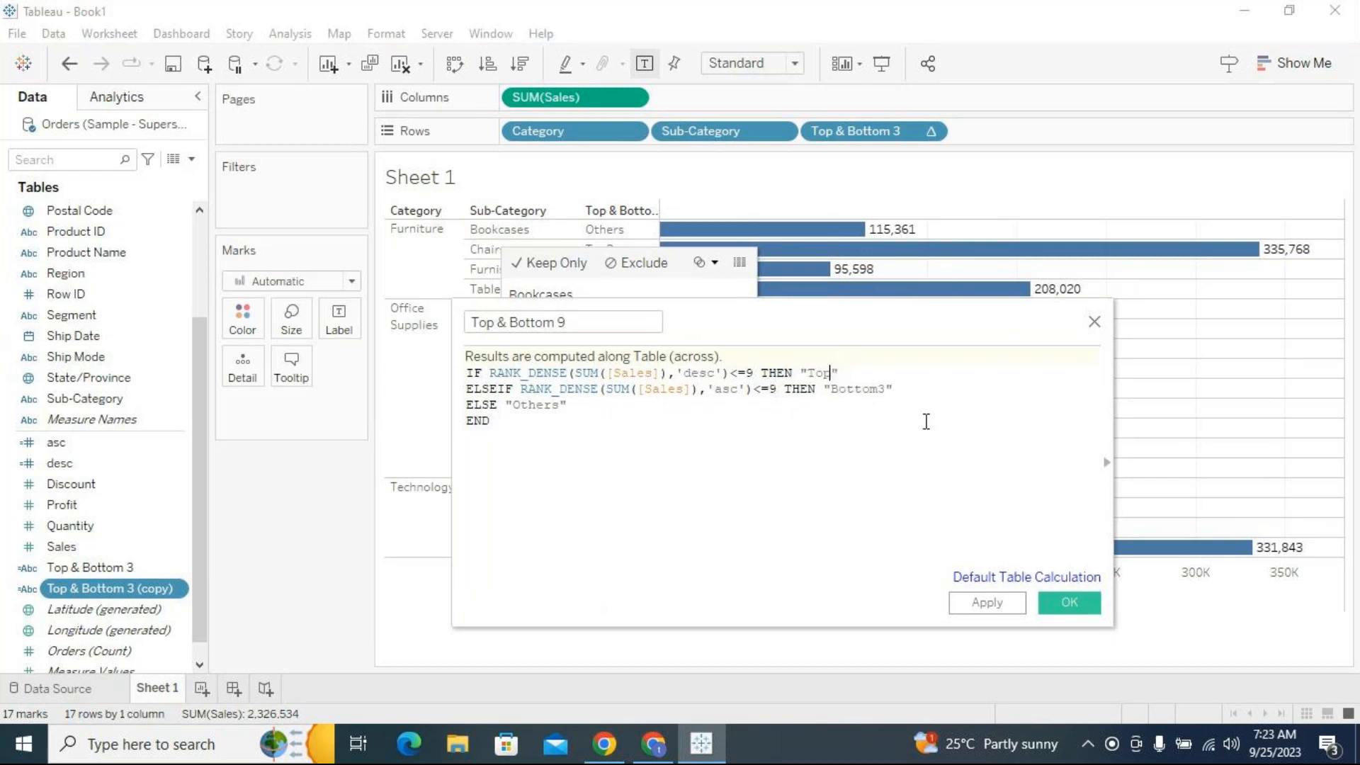
pyautogui.write('9')
pyautogui.click(887, 392)
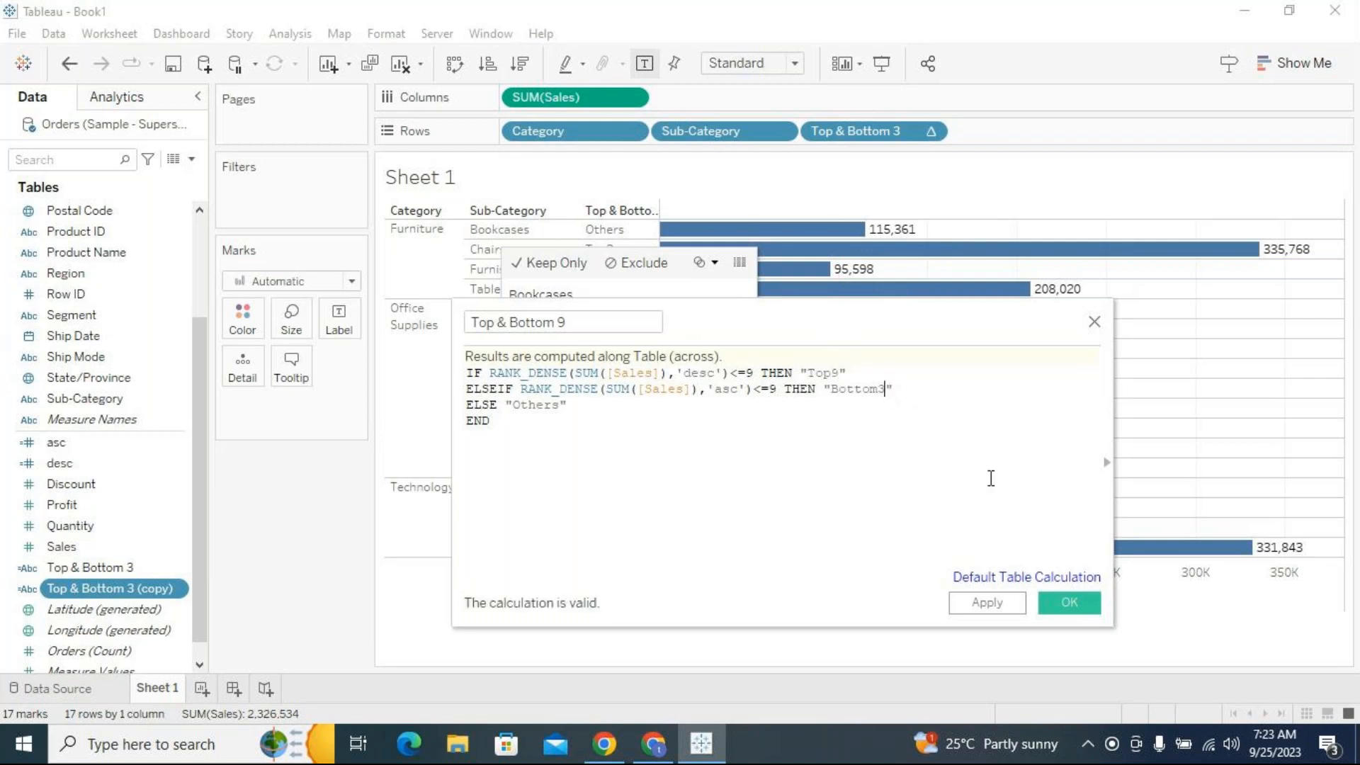
pyautogui.press('BackSpace')
pyautogui.write('9')
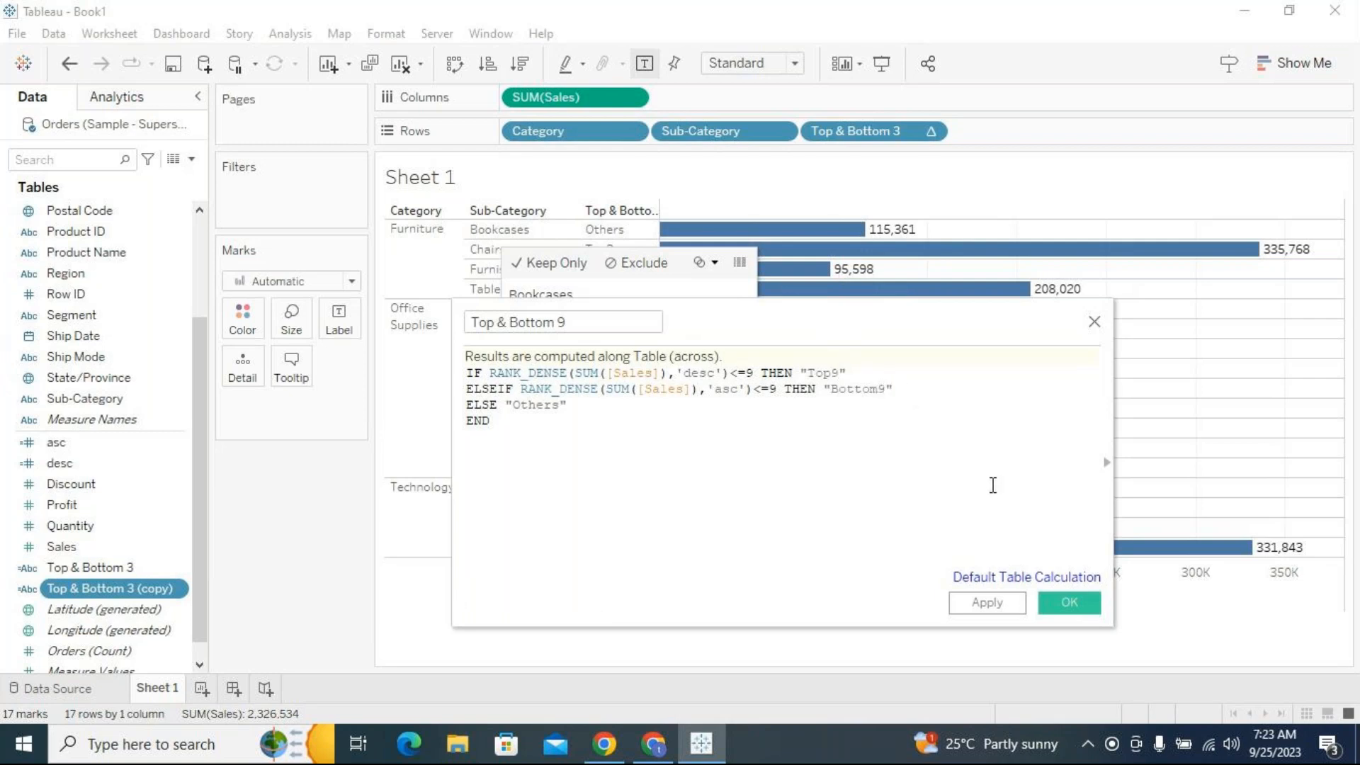
# Save the Top & Bottom 9 calculation and add the field to Rows after Top & Bottom 3
pyautogui.moveTo(802, 316); pyautogui.dragTo(796, 333)
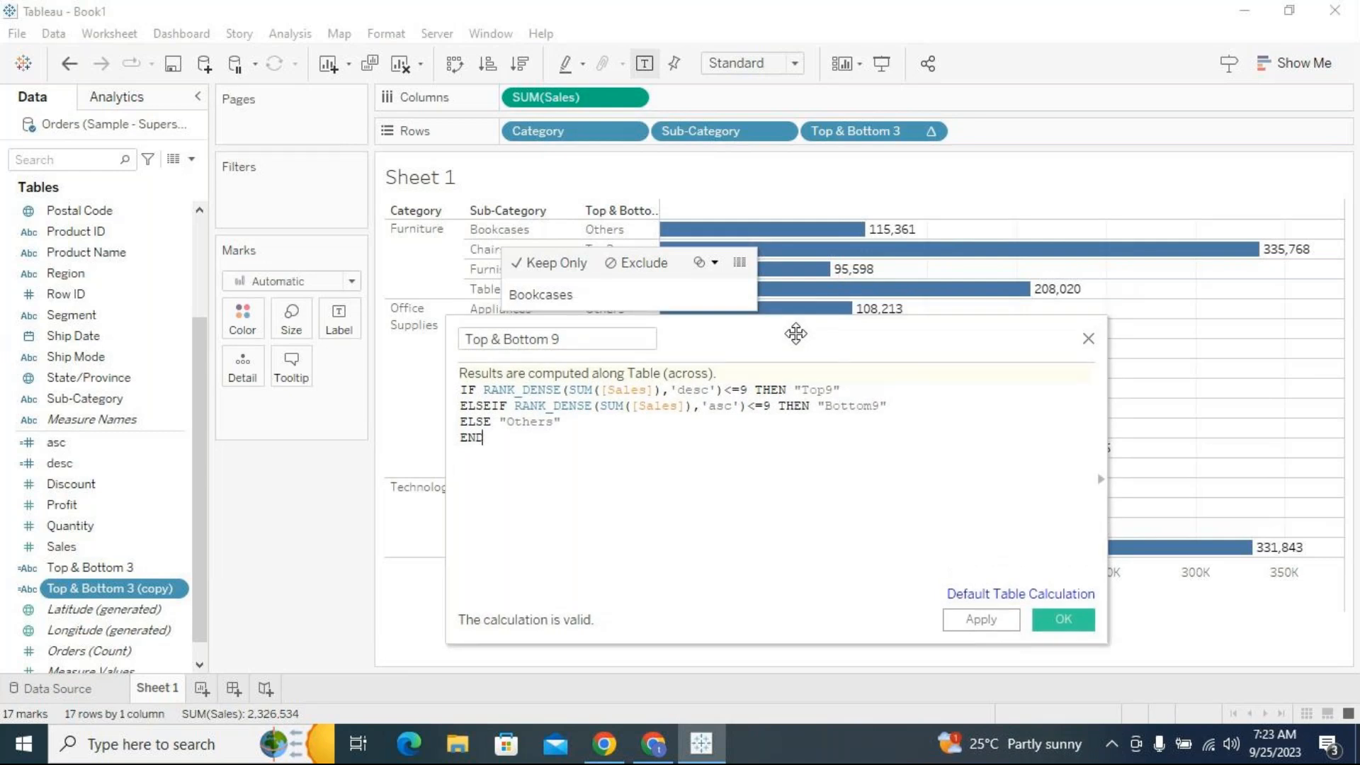
pyautogui.moveTo(796, 333); pyautogui.dragTo(841, 418)
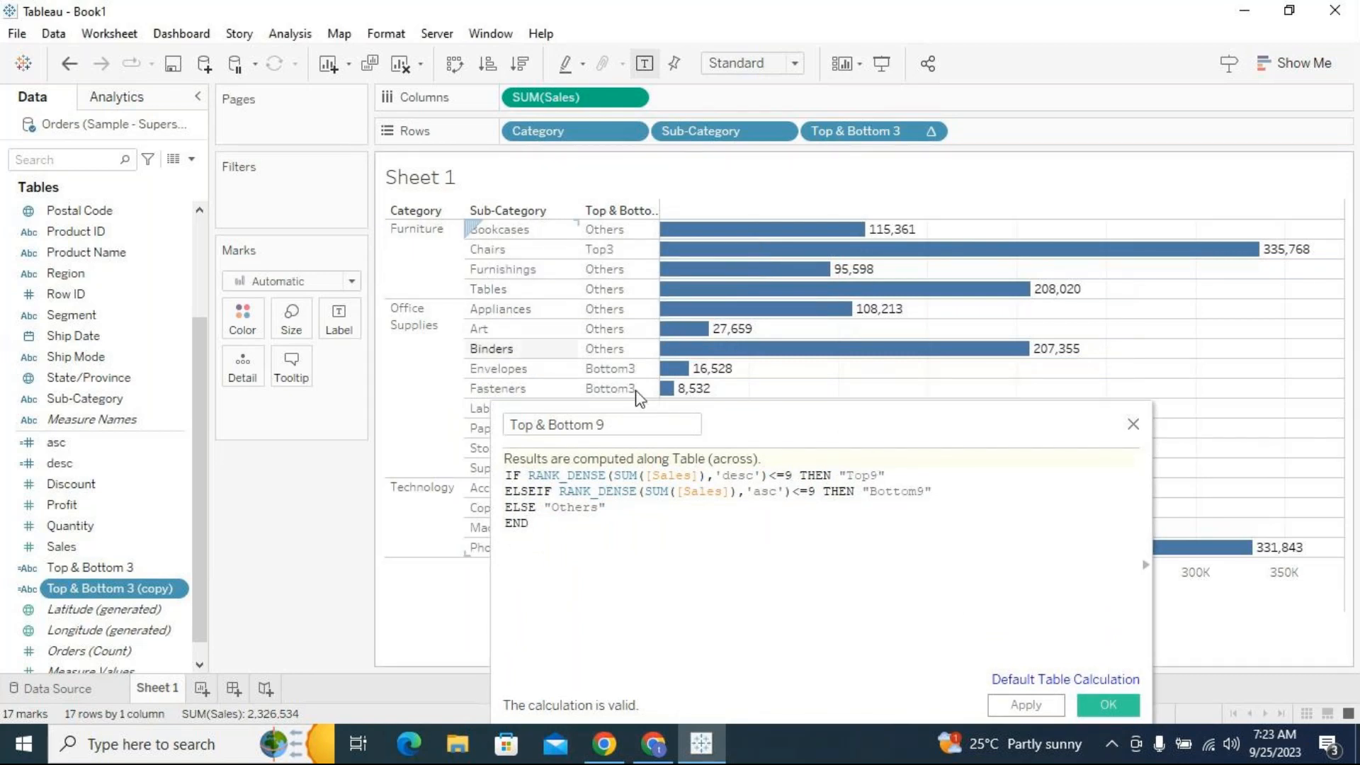
pyautogui.moveTo(904, 425); pyautogui.dragTo(871, 450)
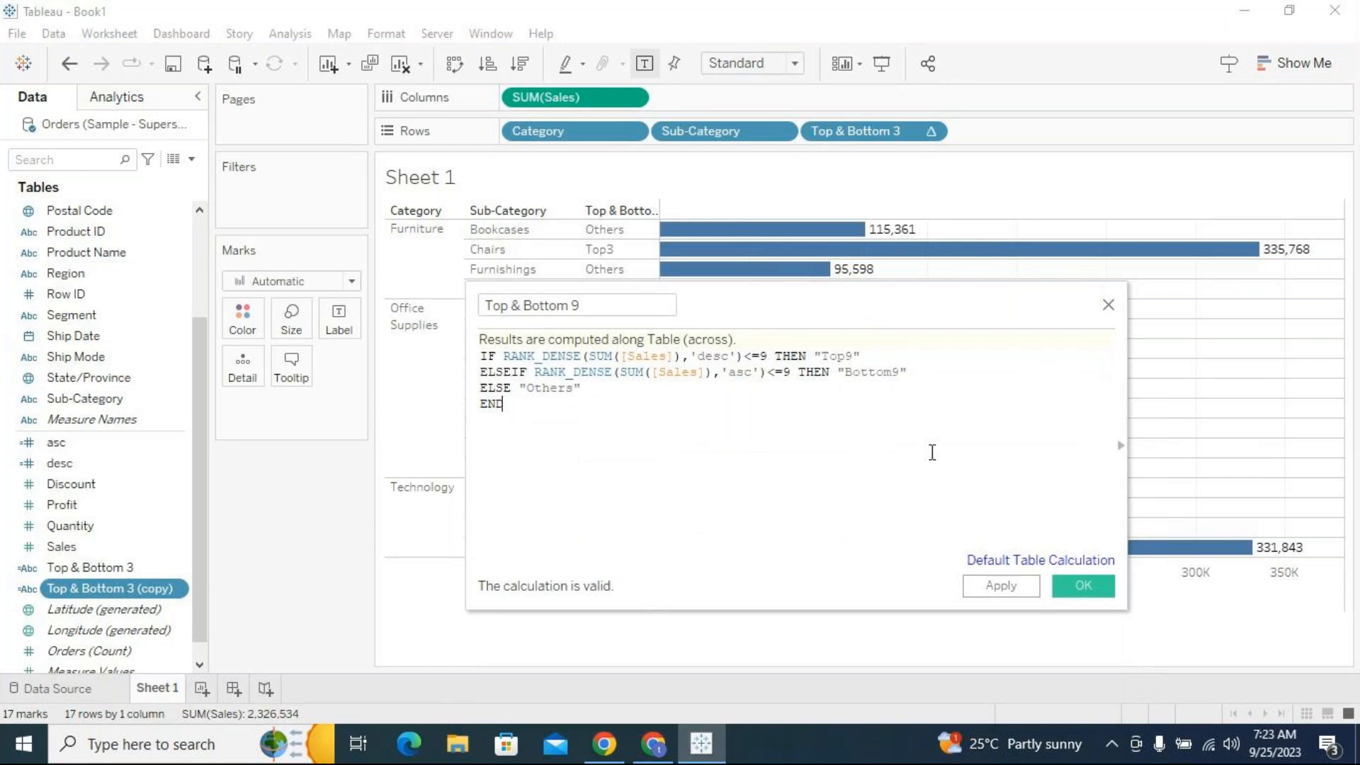
pyautogui.click(1019, 585)
pyautogui.moveTo(859, 322); pyautogui.dragTo(933, 595)
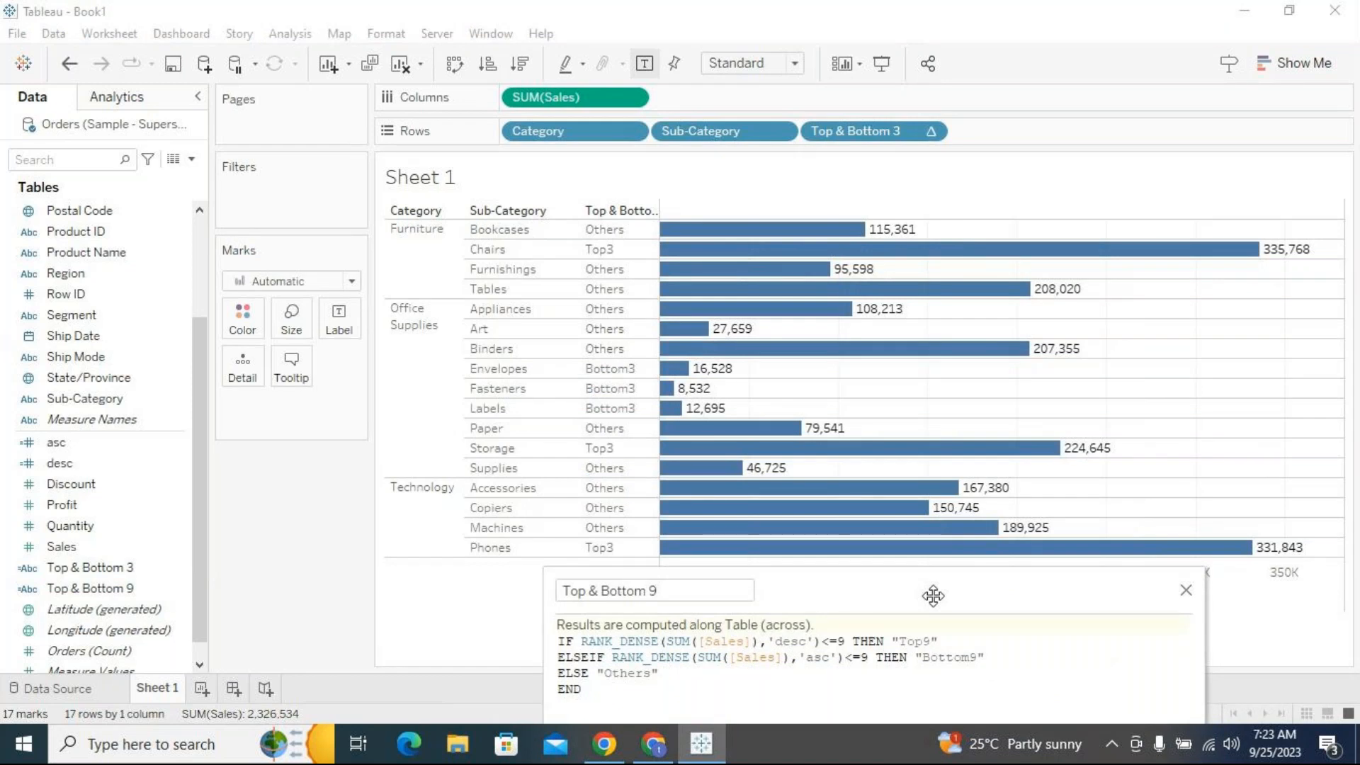
pyautogui.moveTo(934, 641); pyautogui.dragTo(922, 641)
pyautogui.moveTo(795, 593); pyautogui.dragTo(777, 322)
pyautogui.click(1106, 555)
pyautogui.moveTo(91, 589); pyautogui.dragTo(1014, 139)
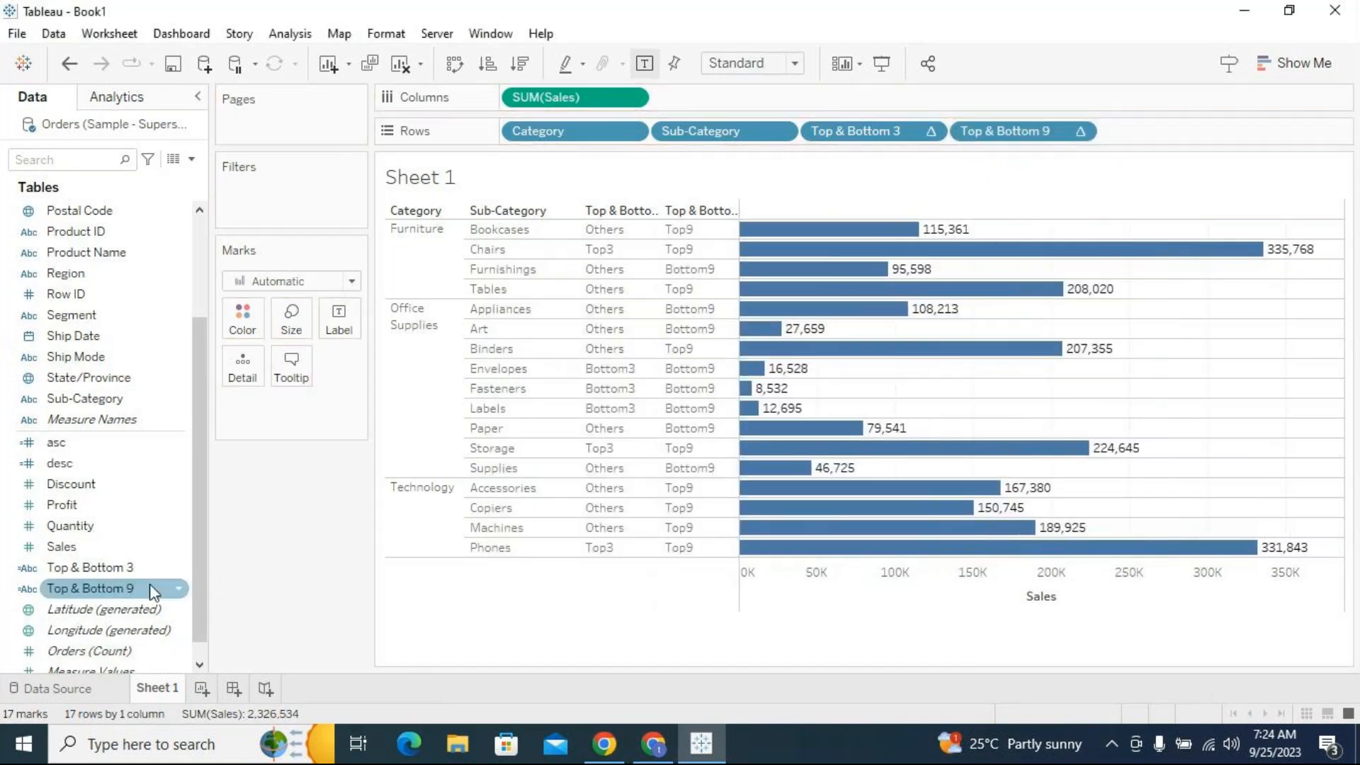
# Reopen the Top & Bottom 9 calculation and compare its Top9 condition with the labels of the sub-category rows
pyautogui.click(179, 588)
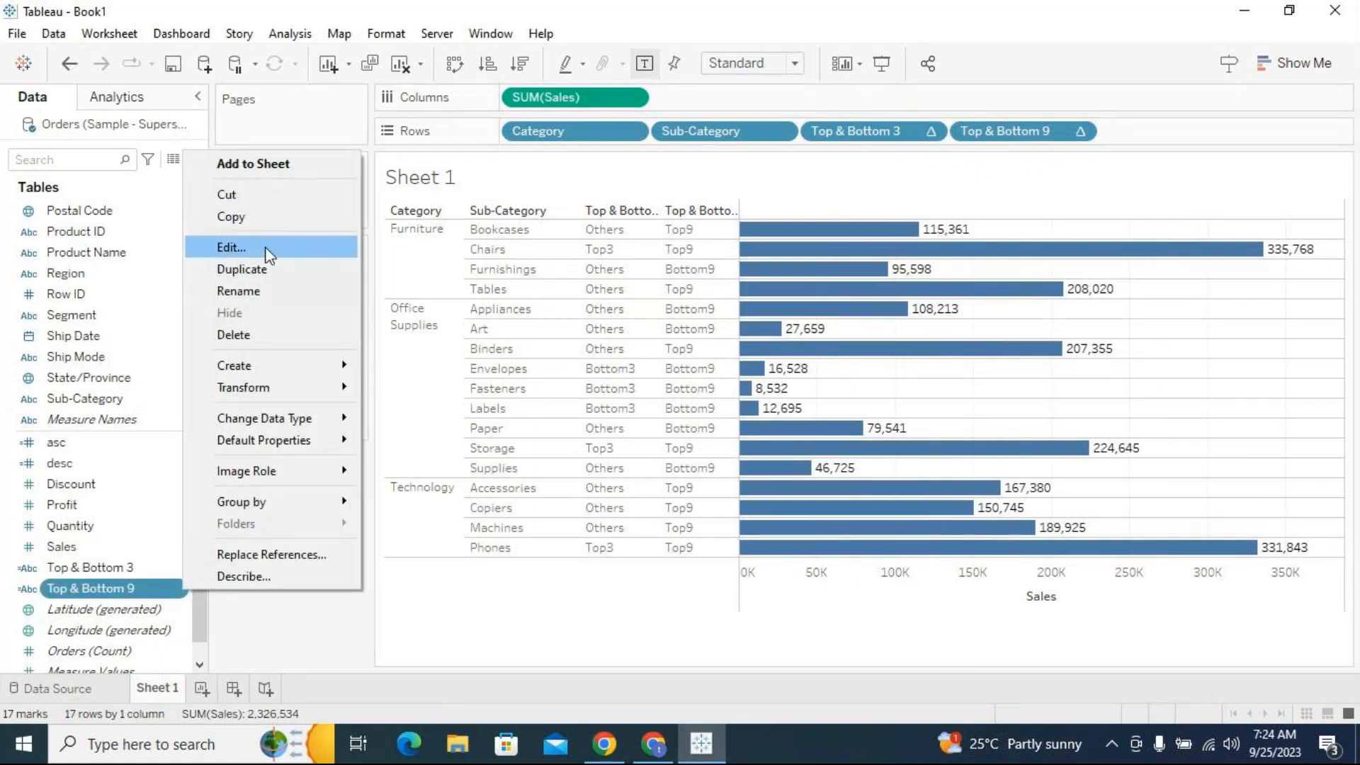
pyautogui.click(241, 247)
pyautogui.moveTo(808, 263); pyautogui.dragTo(718, 273)
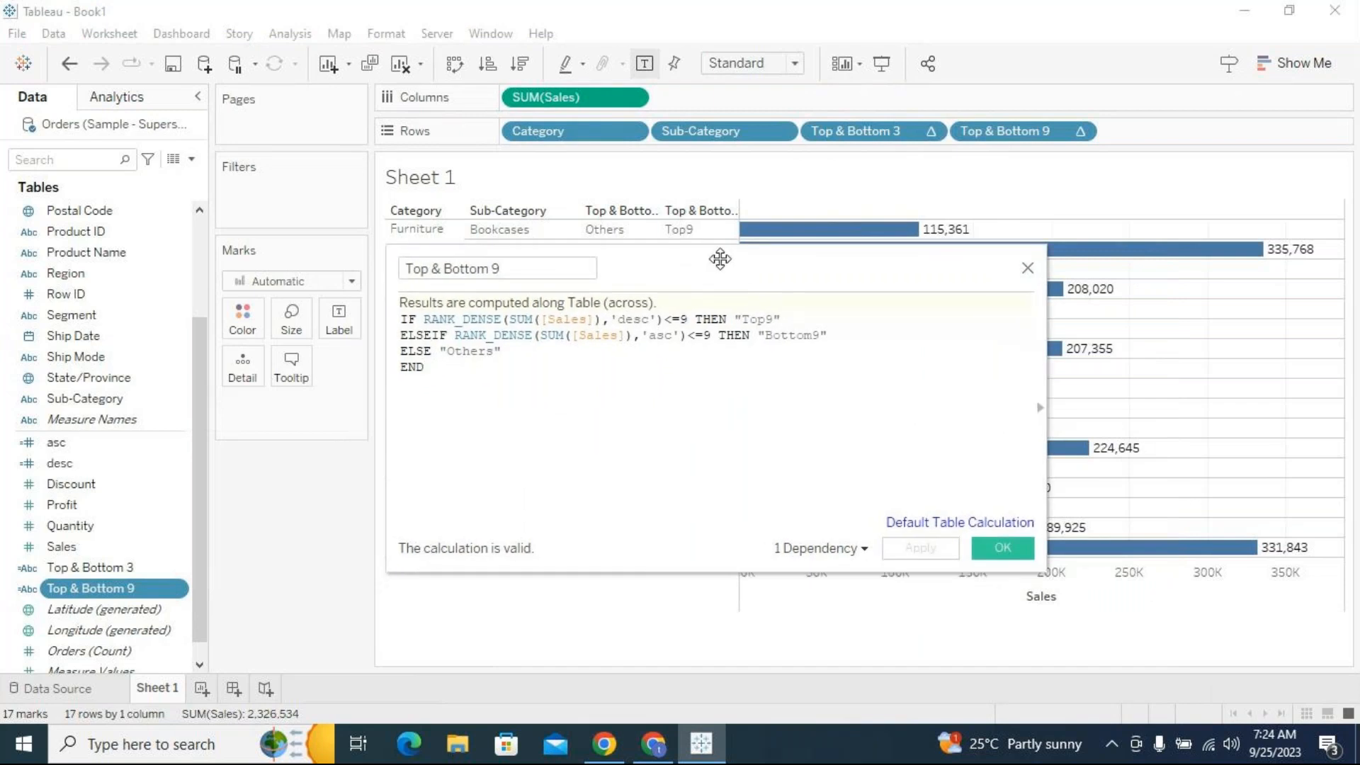
pyautogui.moveTo(784, 318); pyautogui.dragTo(424, 324)
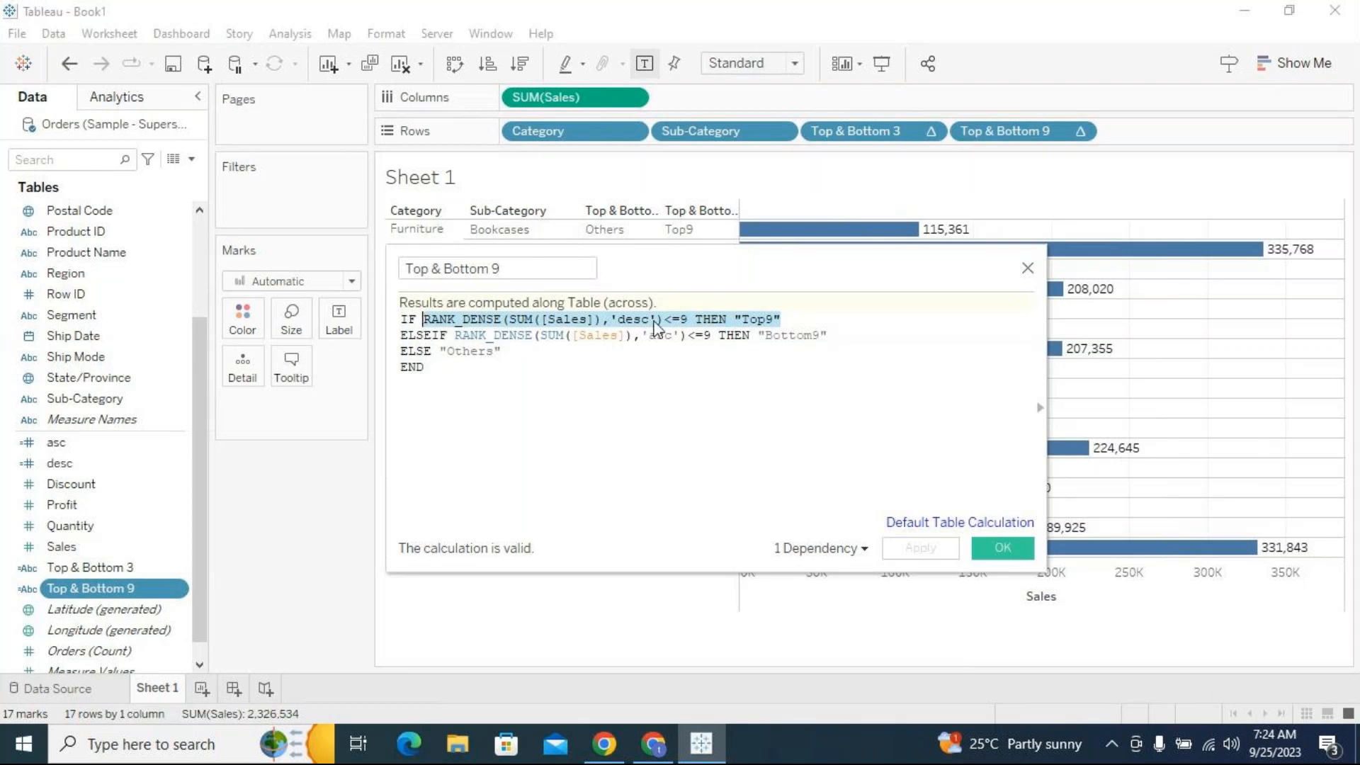
pyautogui.moveTo(723, 274); pyautogui.dragTo(729, 290)
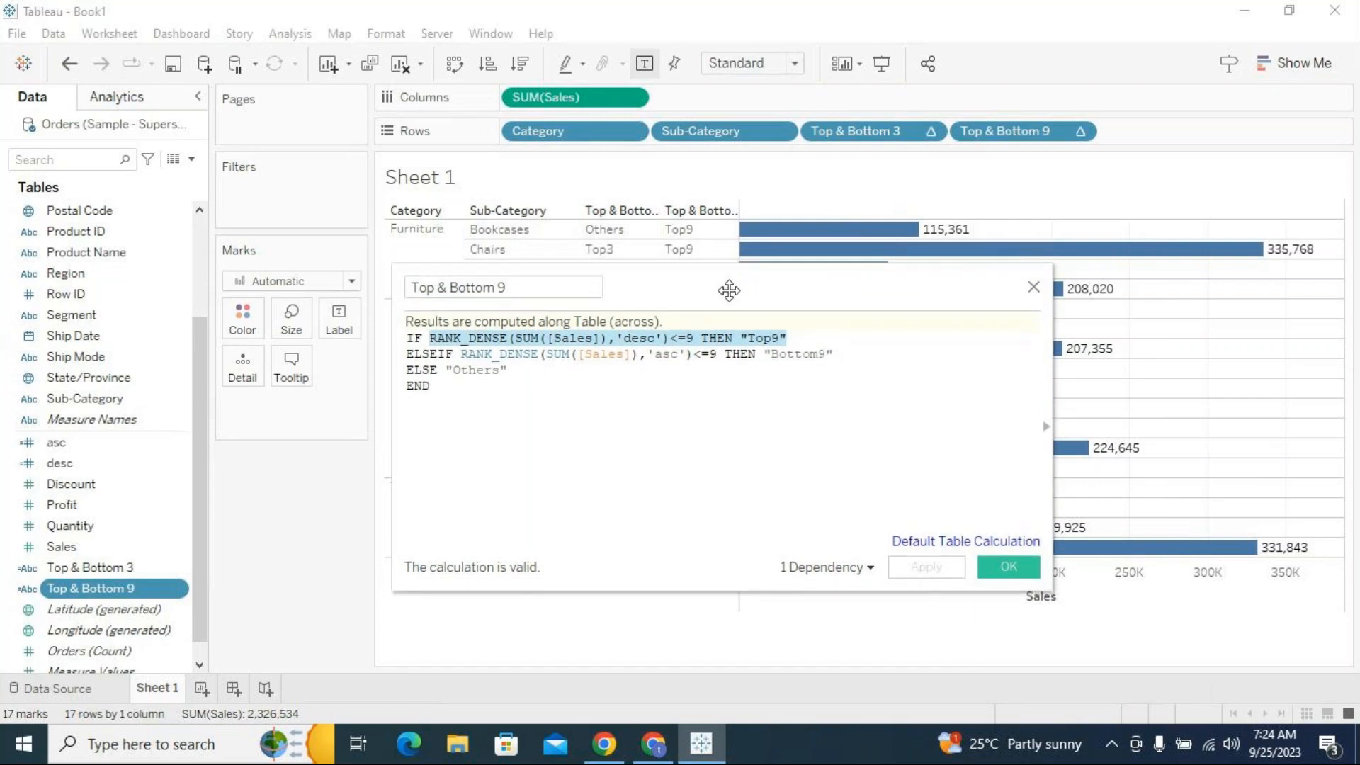
pyautogui.moveTo(729, 290); pyautogui.dragTo(733, 311)
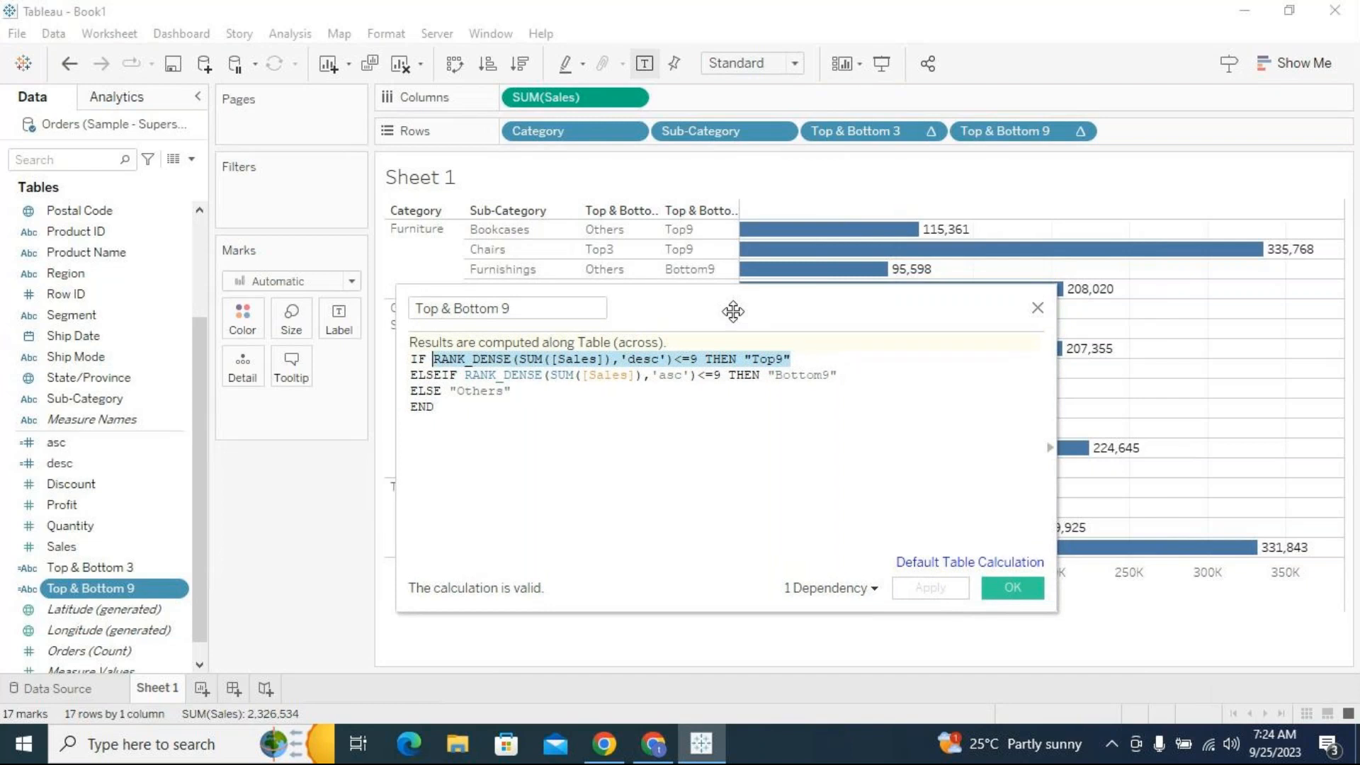
pyautogui.moveTo(733, 311); pyautogui.dragTo(732, 606)
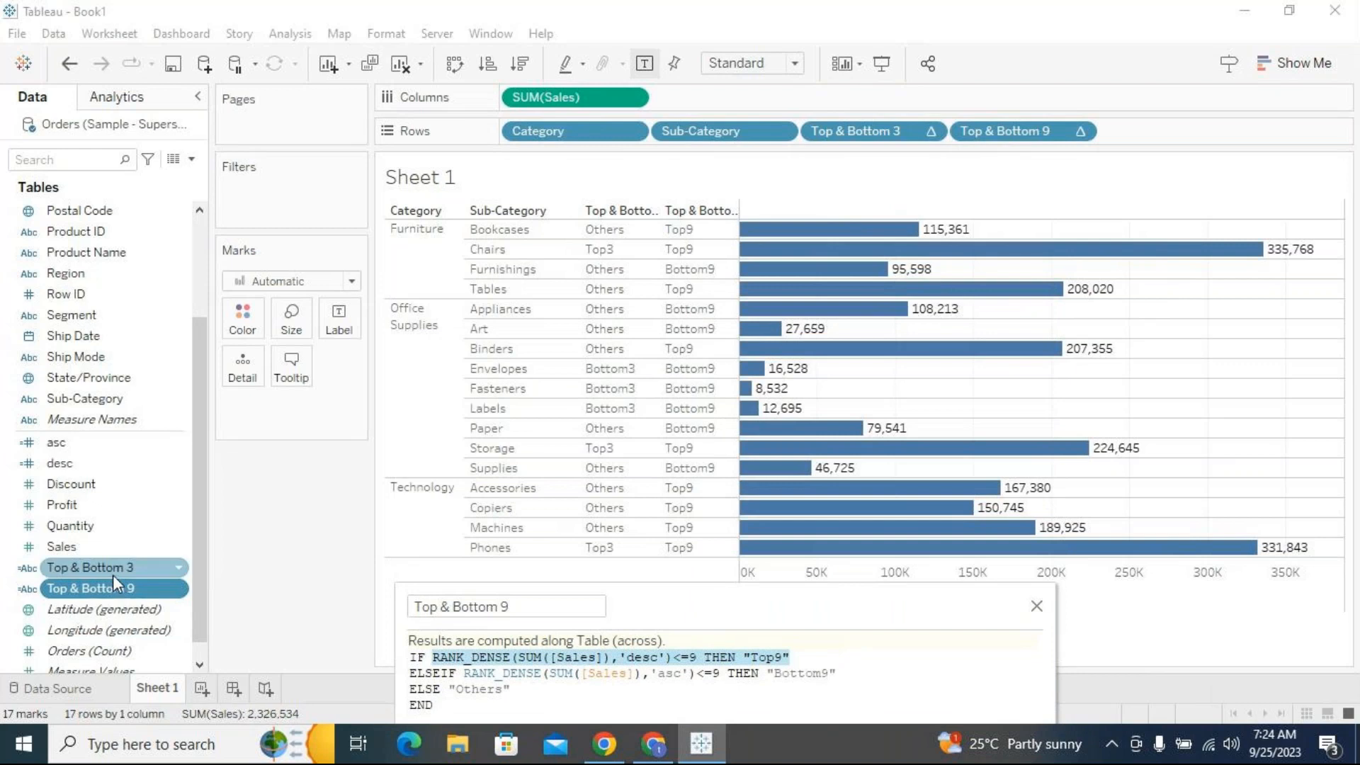
# Add the desc rank to the end of Rows to check the Bookcases row's rank, and remove it again
pyautogui.moveTo(1286, 201); pyautogui.dragTo(1203, 133)
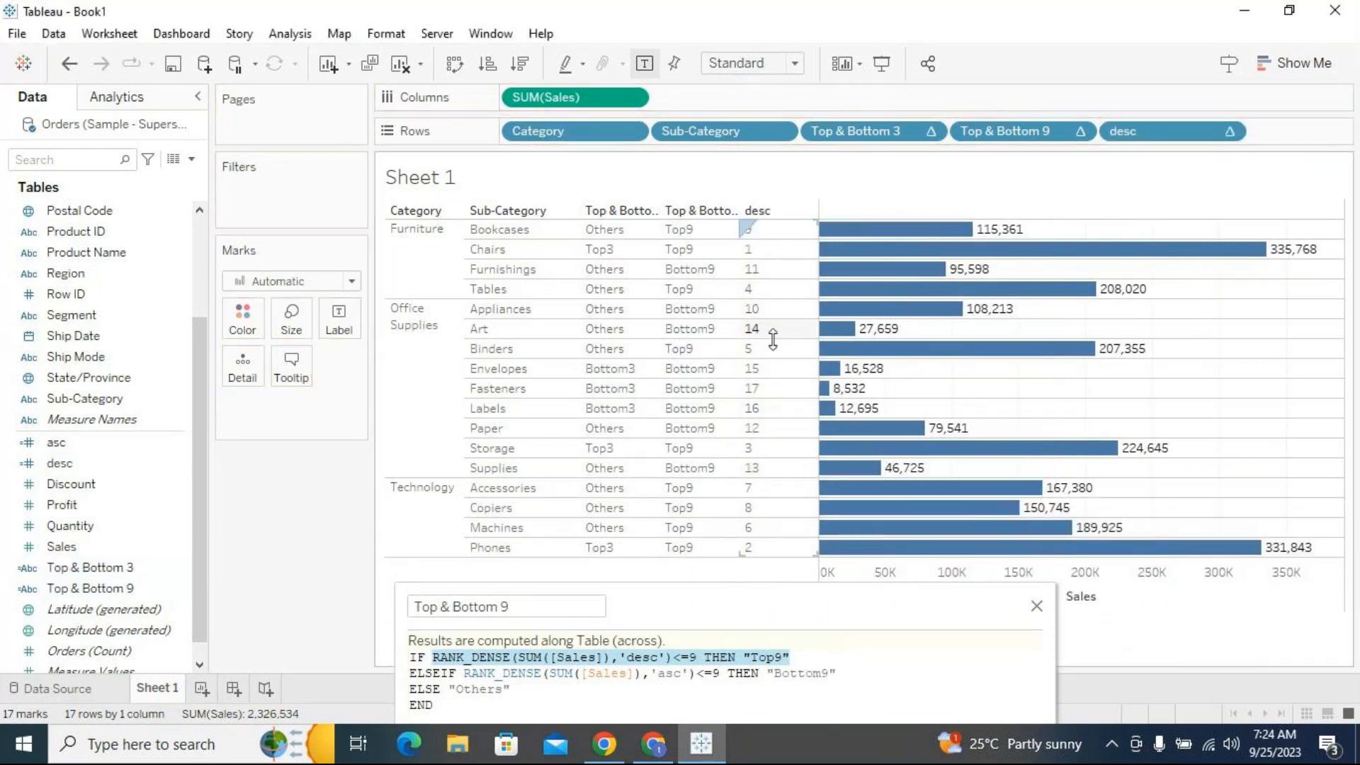
pyautogui.click(753, 231)
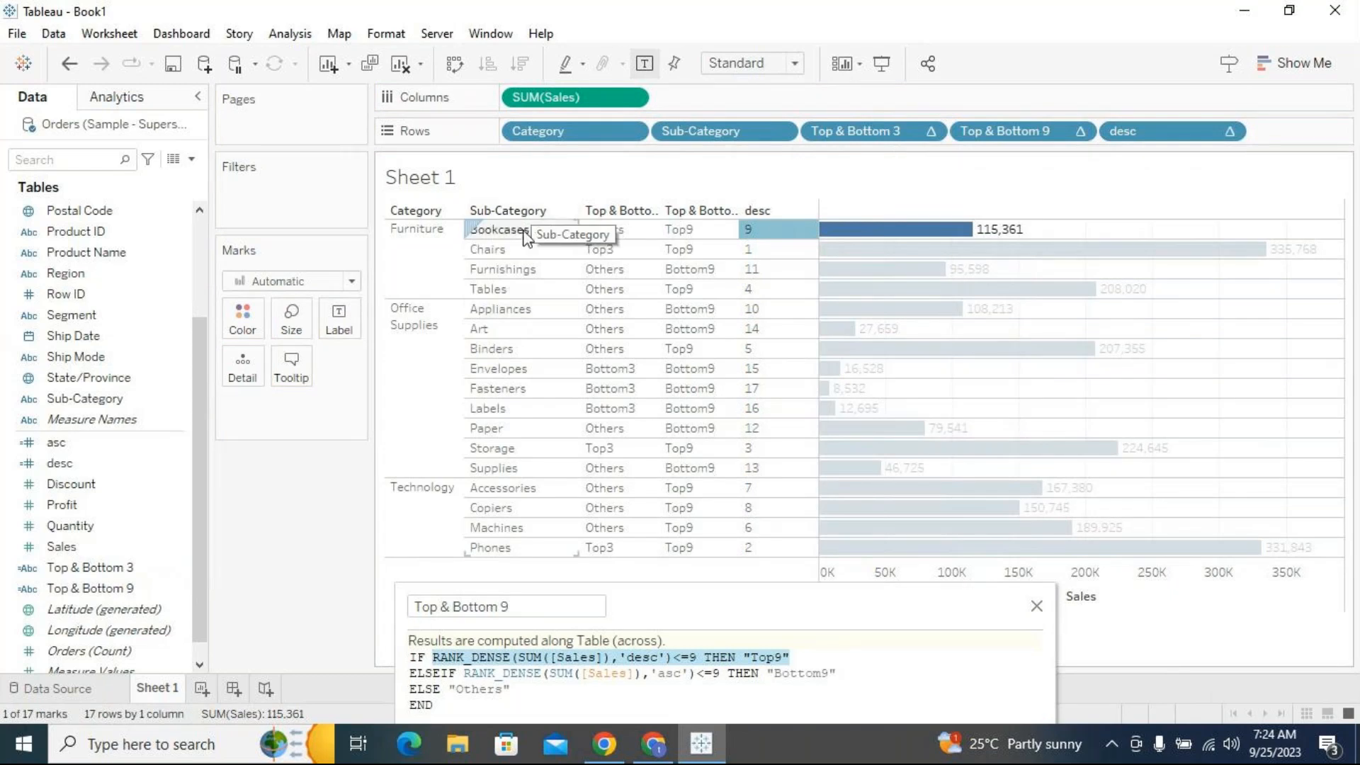
pyautogui.click(1234, 136)
pyautogui.click(1231, 133)
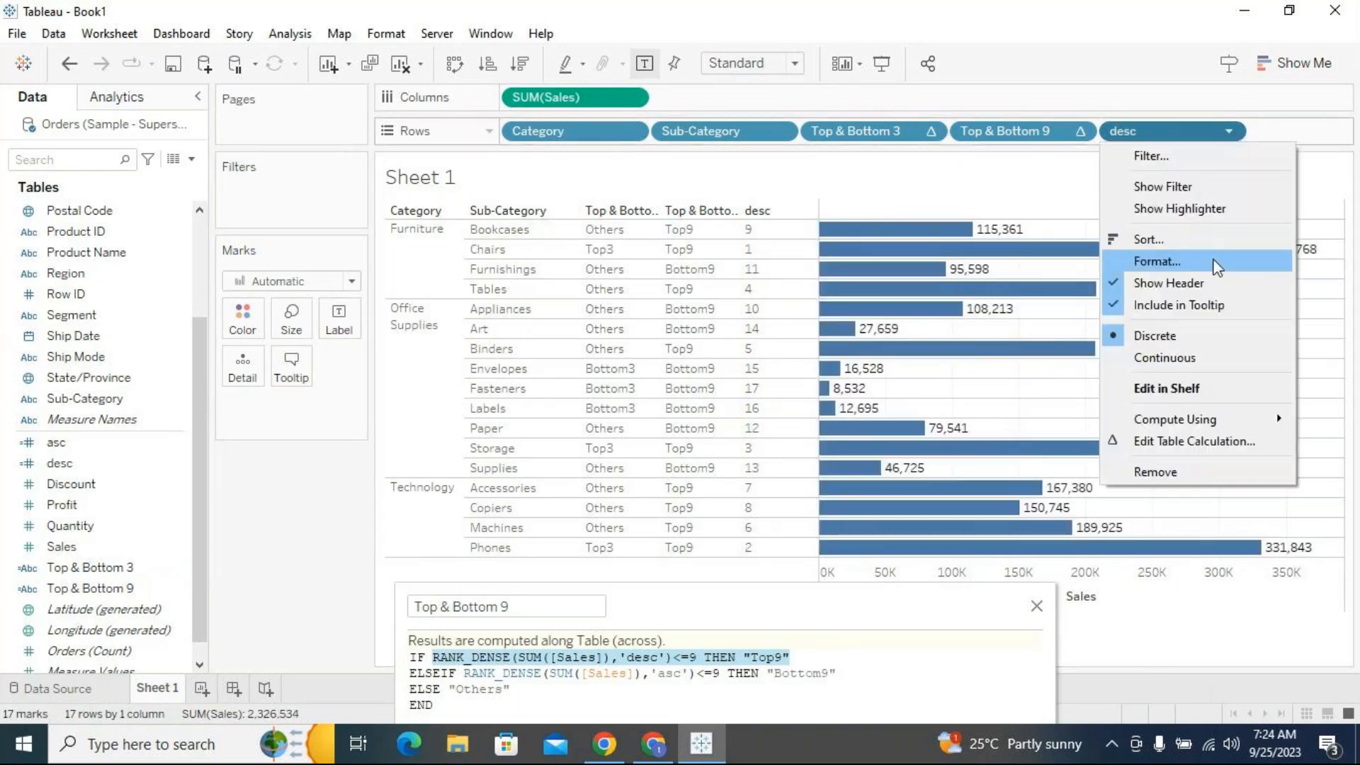
pyautogui.click(1185, 467)
# Examine the IF and ELSEIF branches of the Top & Bottom 9 formula against the Bookcases row's label
pyautogui.moveTo(898, 607); pyautogui.dragTo(942, 265)
pyautogui.click(928, 367)
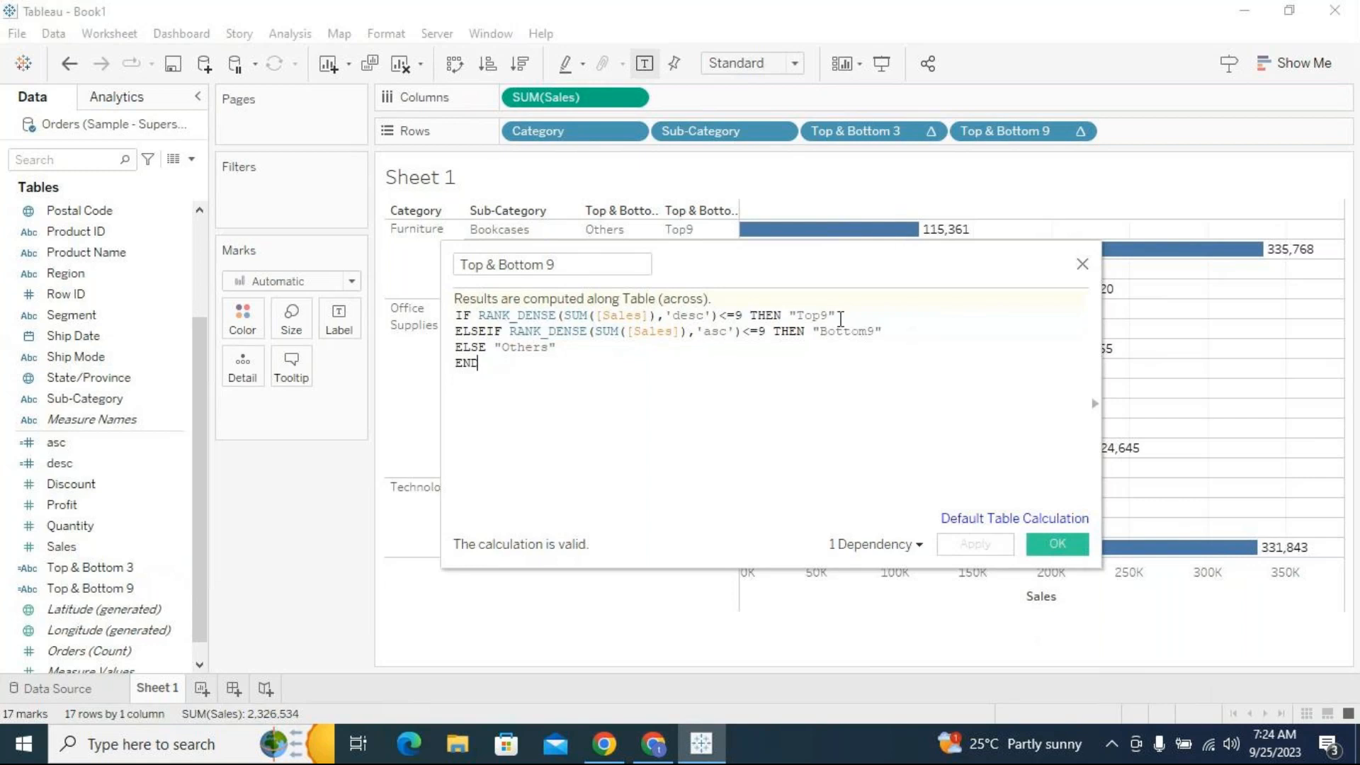
pyautogui.click(524, 236)
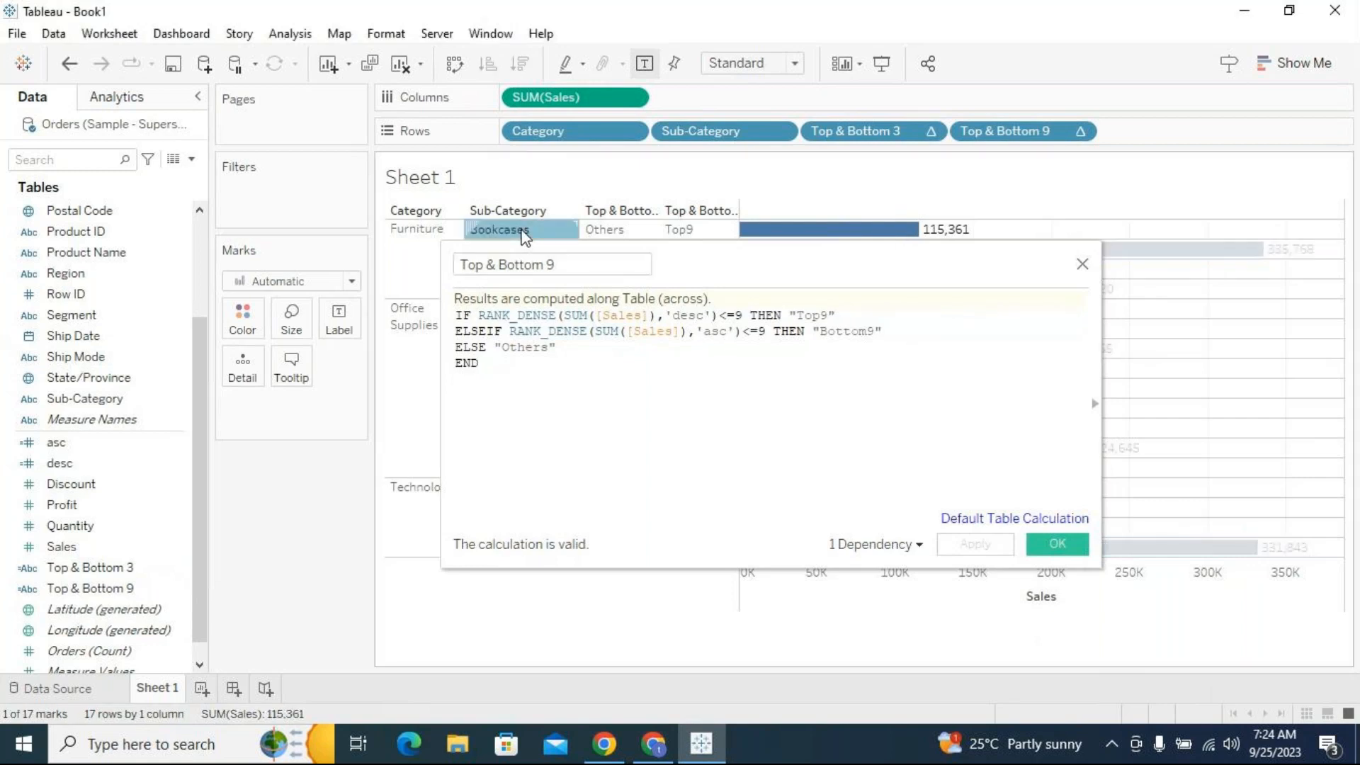
pyautogui.moveTo(686, 270); pyautogui.dragTo(691, 272)
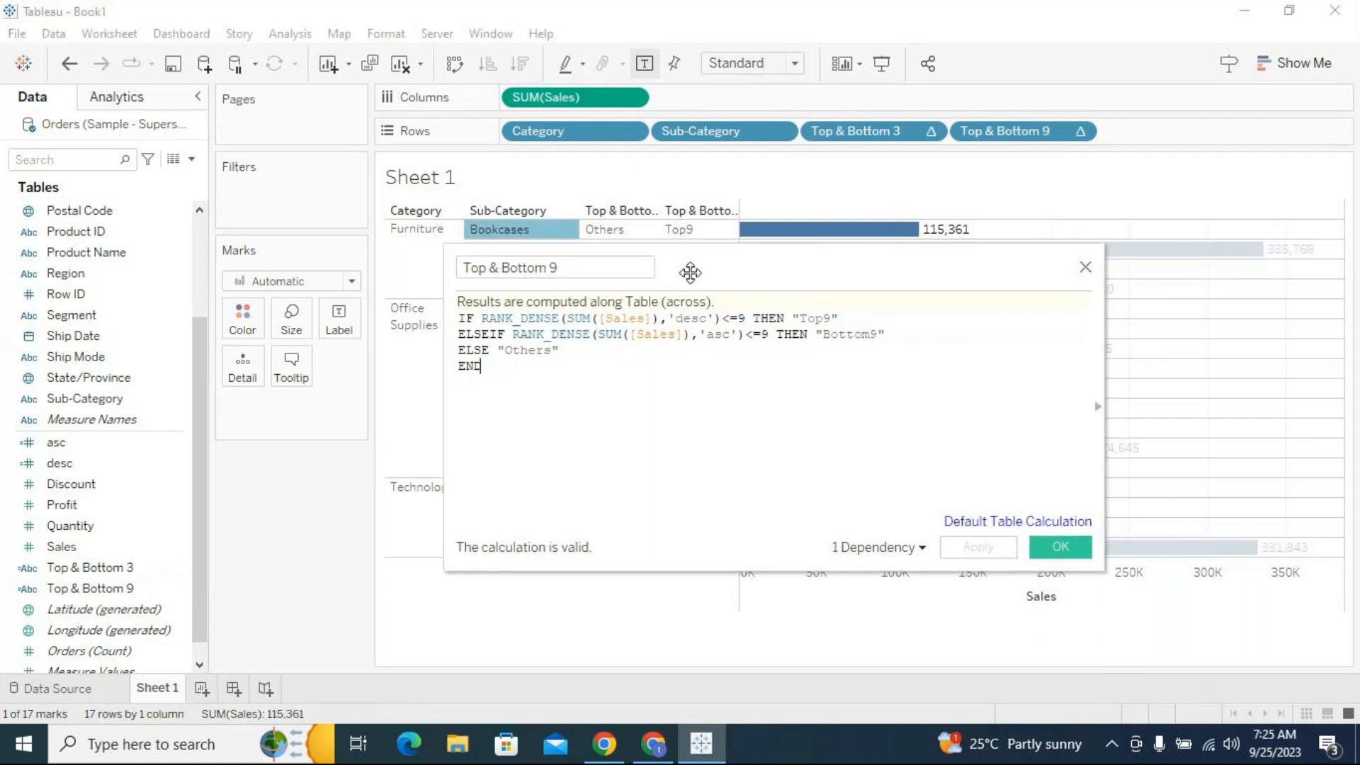
pyautogui.moveTo(889, 334); pyautogui.dragTo(457, 319)
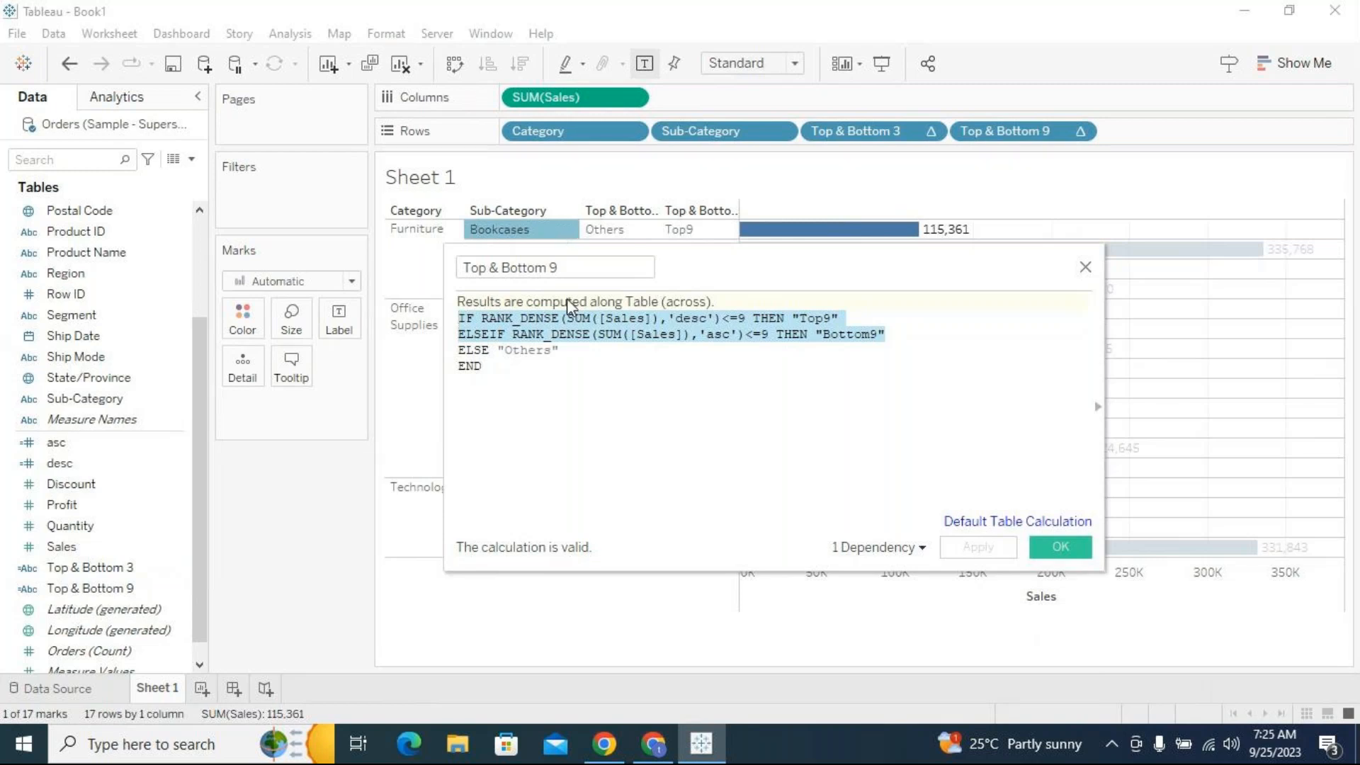
# Add the comment "//8+8=16--> 9th meddile record..." on a new line below END in the Top & Bottom 9 formula
pyautogui.click(598, 374)
pyautogui.press('Return')
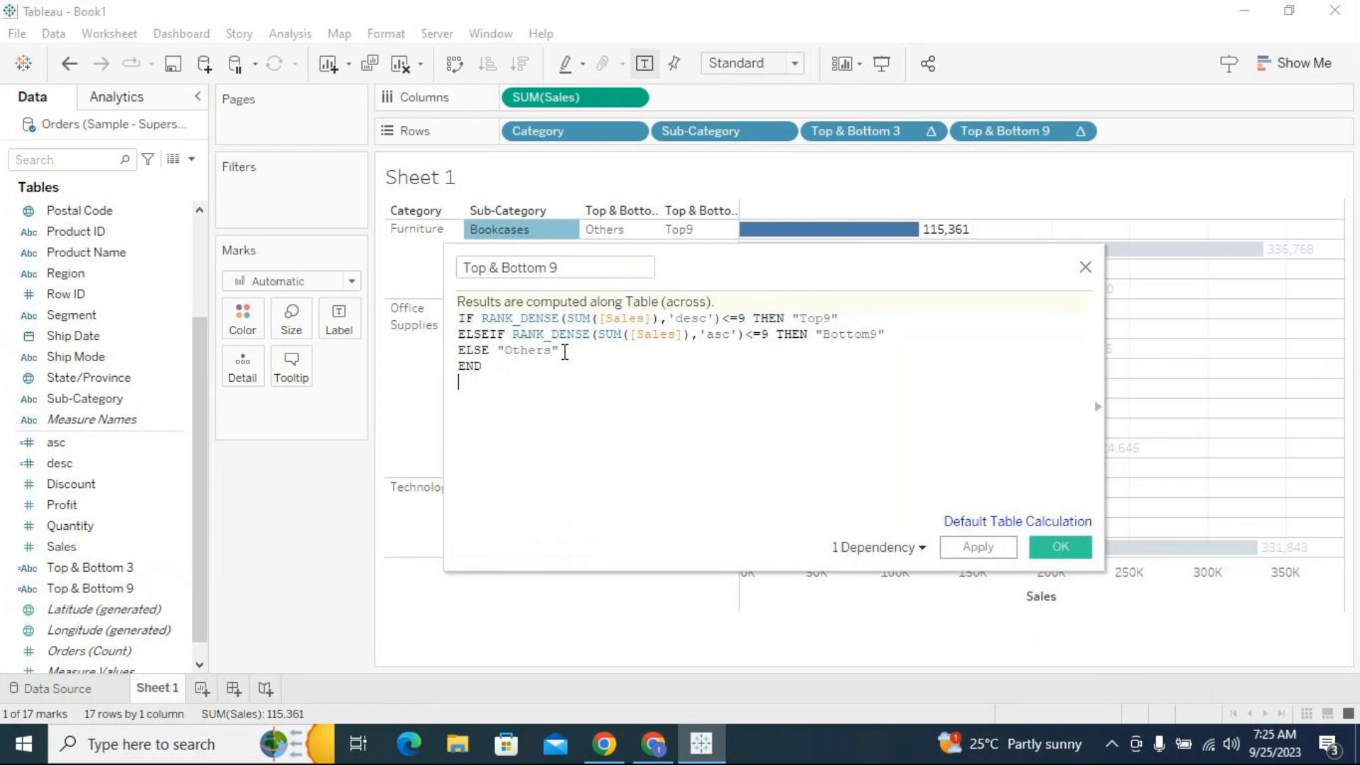
pyautogui.write('8+8')
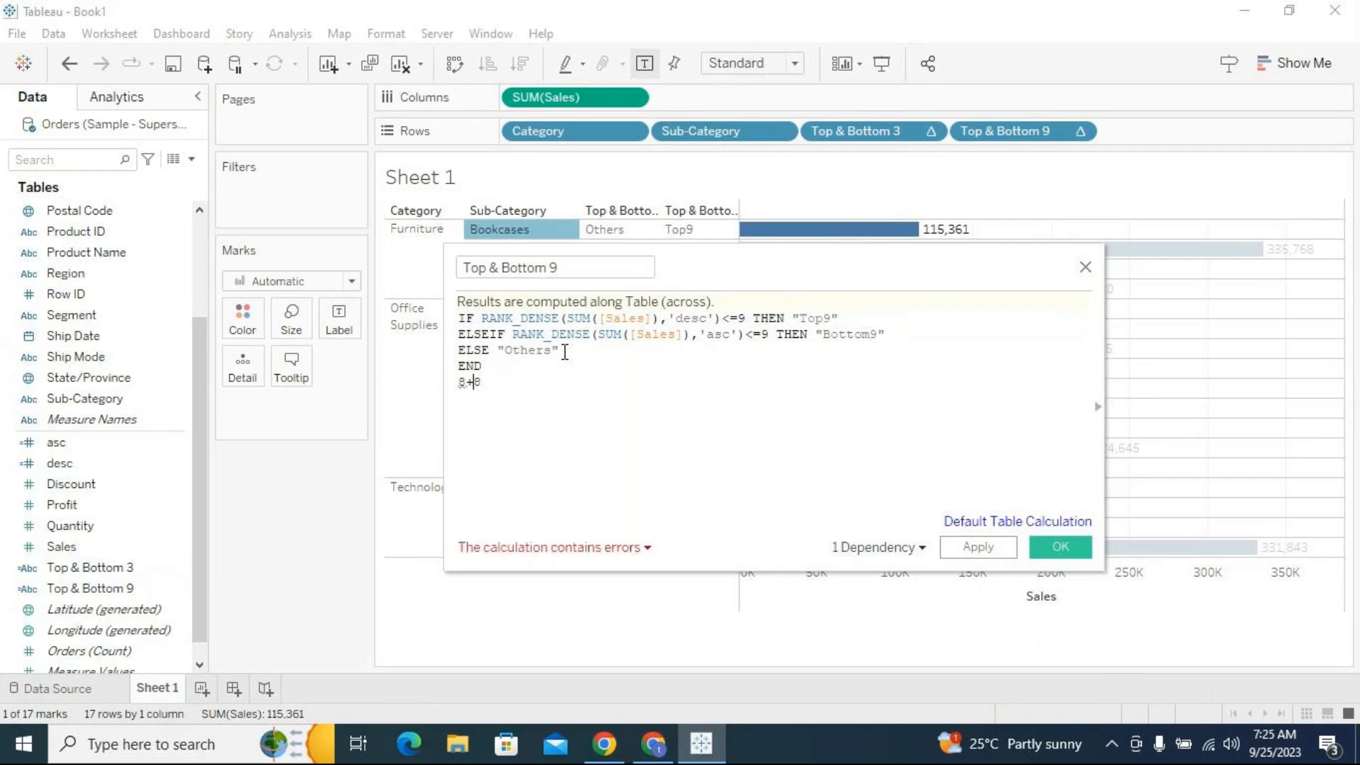
pyautogui.press('Home')
pyautogui.write('//')
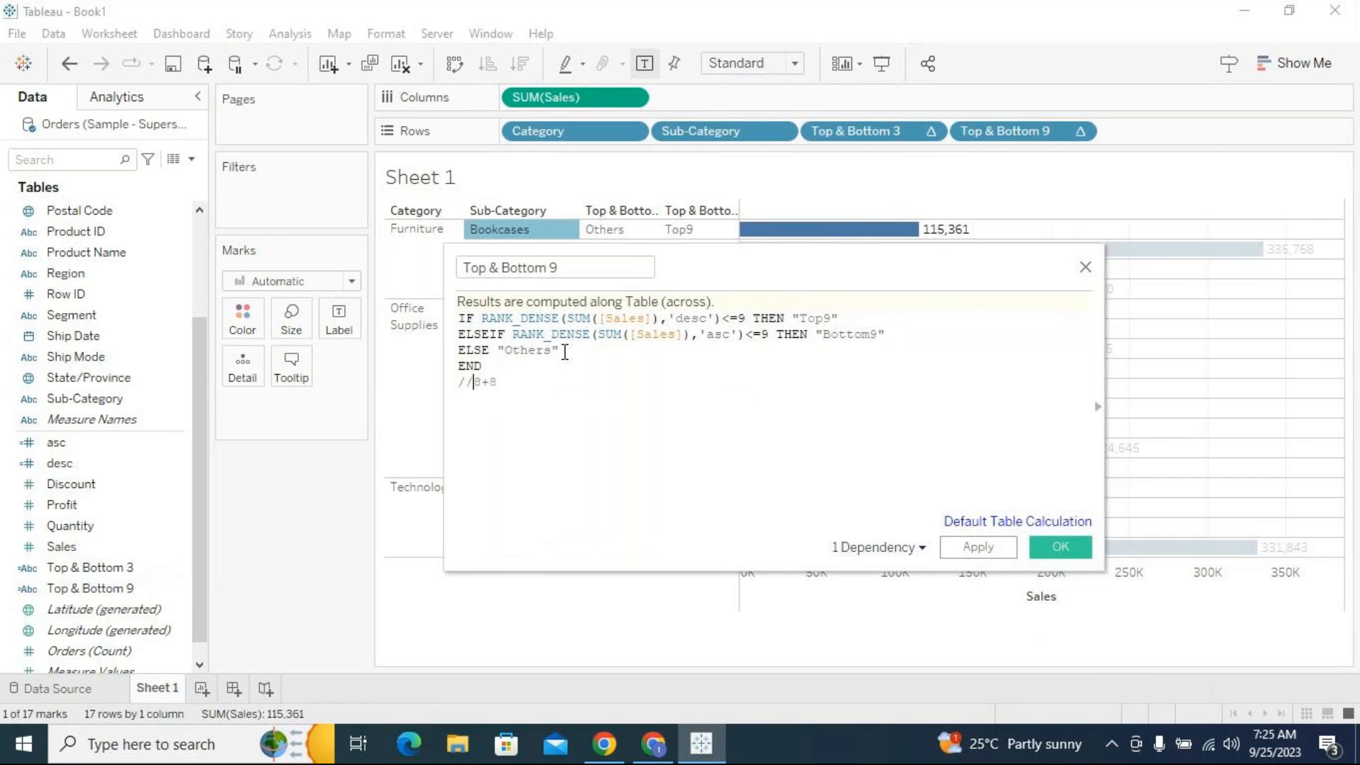
pyautogui.press('Right')
pyautogui.write('=16--> 9')
pyautogui.press('BackSpace')
pyautogui.write('dile record')
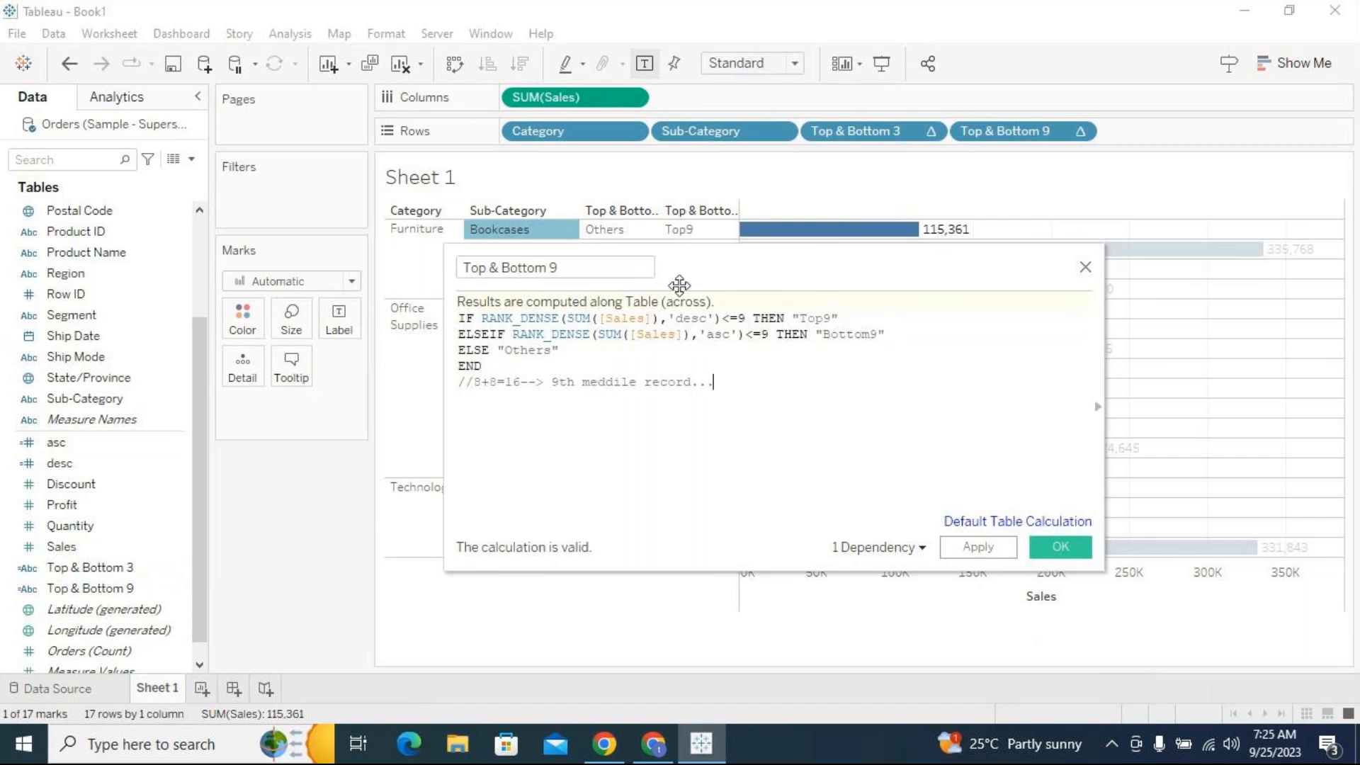
pyautogui.moveTo(685, 269); pyautogui.dragTo(697, 266)
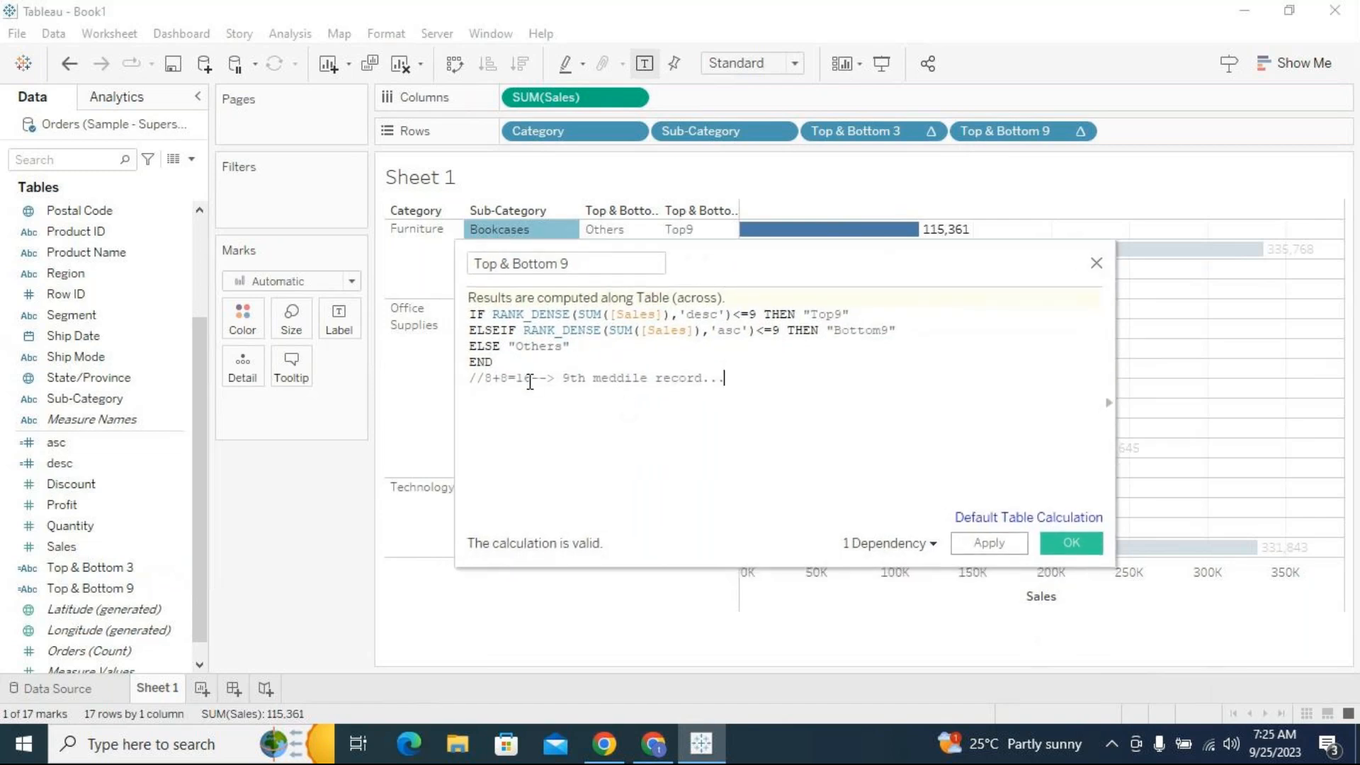
# Compare the numbers in the "9th meddile record" comment with the <=9 limits in both conditions of the Top & Bottom 9 formula
pyautogui.moveTo(492, 379)
pyautogui.mouseDown()
pyautogui.moveTo(507, 379)
pyautogui.moveTo(486, 379)
pyautogui.mouseUp()
pyautogui.click(503, 399)
pyautogui.moveTo(757, 312)
pyautogui.mouseDown()
pyautogui.moveTo(771, 330)
pyautogui.moveTo(749, 314)
pyautogui.mouseUp()
pyautogui.moveTo(782, 330); pyautogui.dragTo(773, 333)
pyautogui.moveTo(571, 379); pyautogui.dragTo(564, 378)
pyautogui.moveTo(780, 330); pyautogui.dragTo(772, 331)
pyautogui.moveTo(897, 330); pyautogui.dragTo(833, 330)
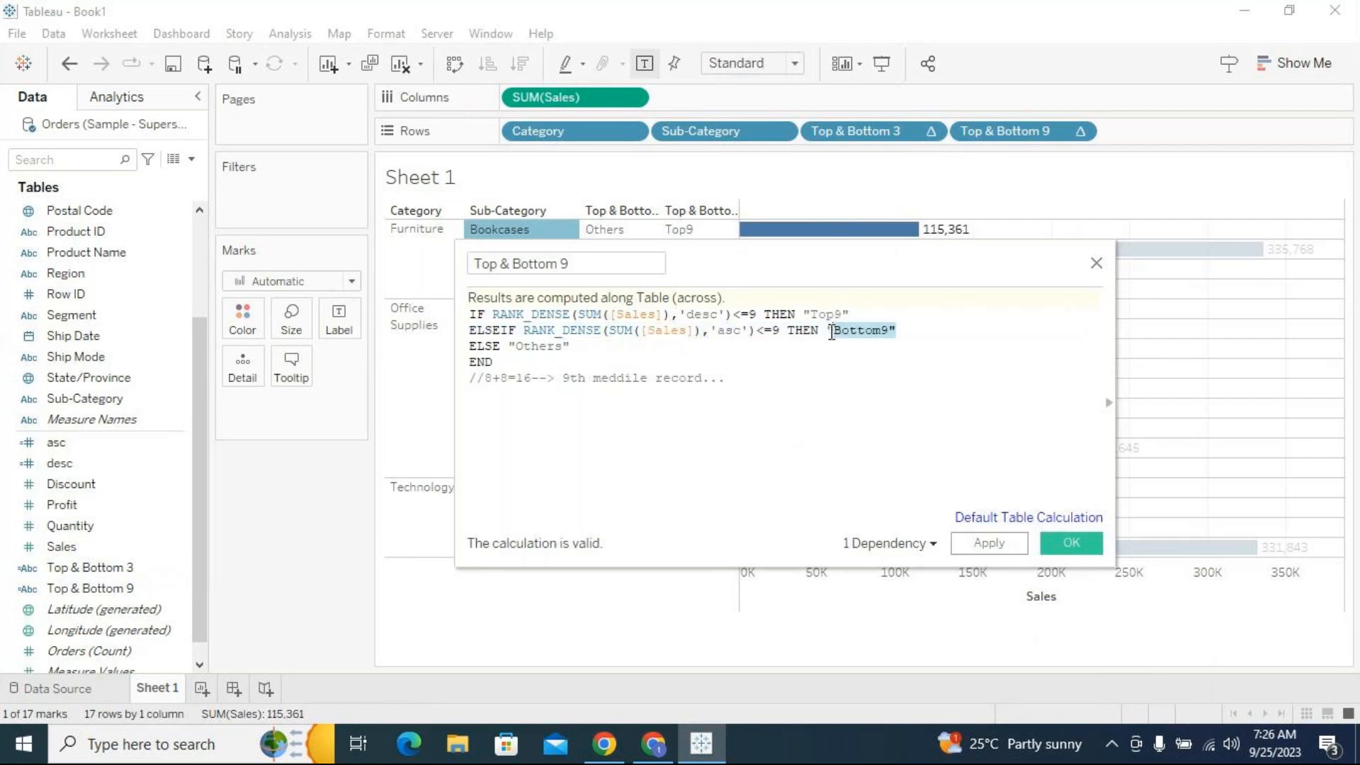
pyautogui.click(572, 378)
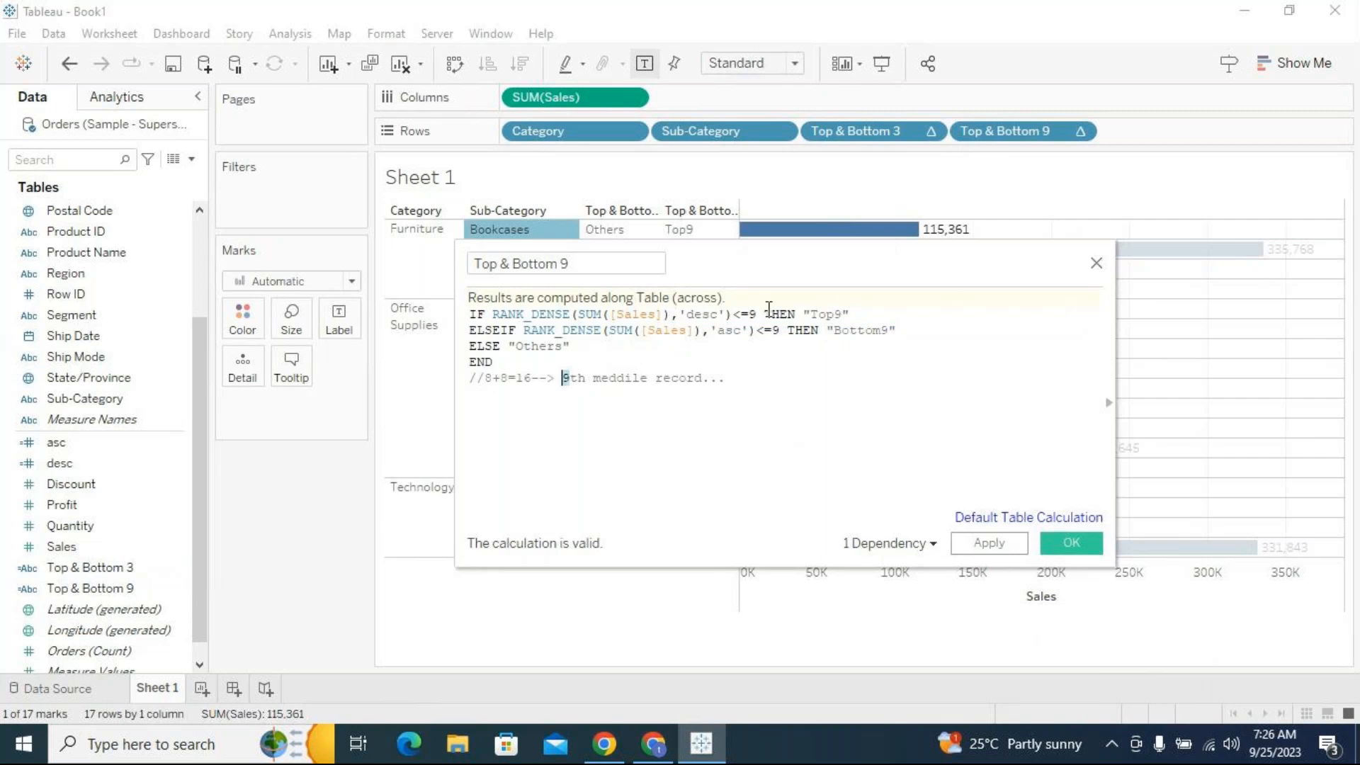
pyautogui.click(790, 377)
# Uncover the Bookcases row behind the formula editor to check its label, and clear the row's selection
pyautogui.moveTo(681, 274); pyautogui.dragTo(675, 343)
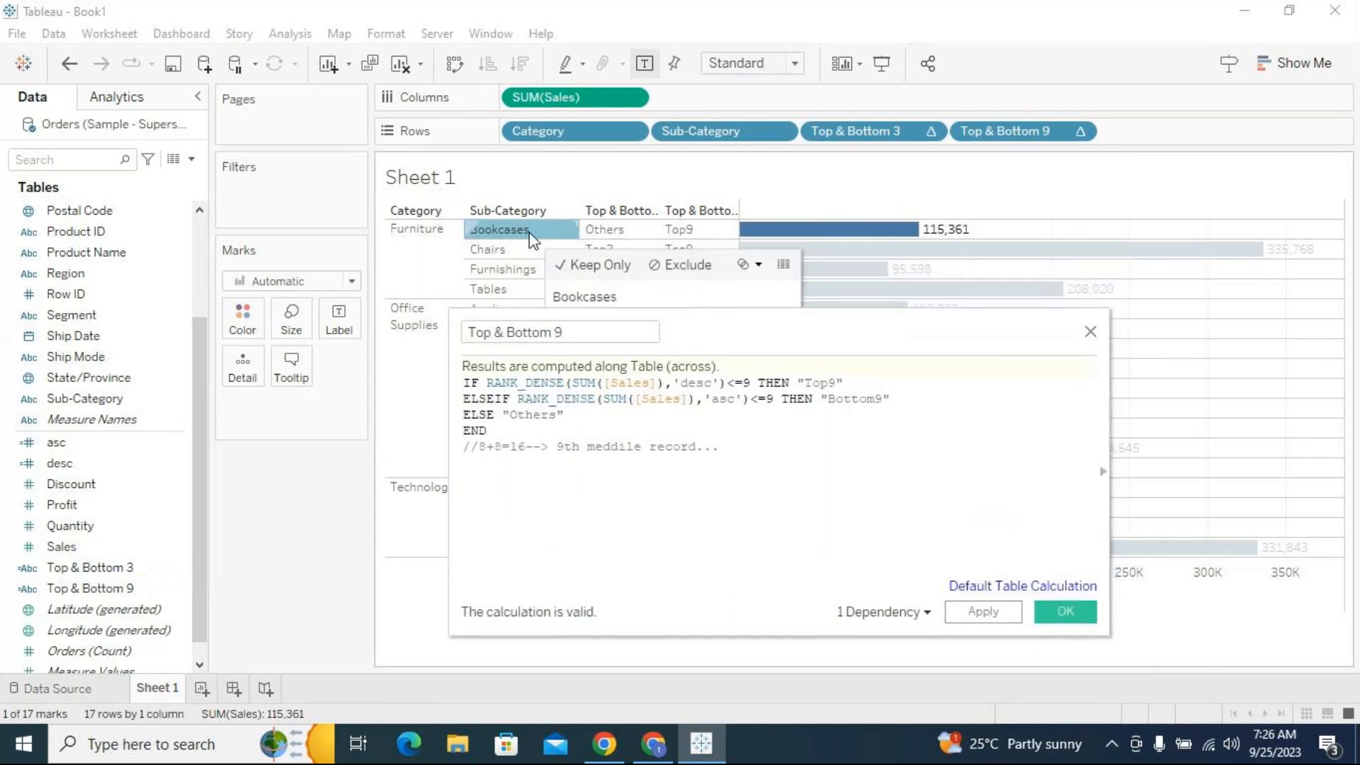
pyautogui.moveTo(780, 330); pyautogui.dragTo(792, 396)
pyautogui.click(607, 269)
pyautogui.moveTo(307, 195); pyautogui.dragTo(287, 448)
pyautogui.moveTo(805, 383); pyautogui.dragTo(804, 258)
pyautogui.click(741, 405)
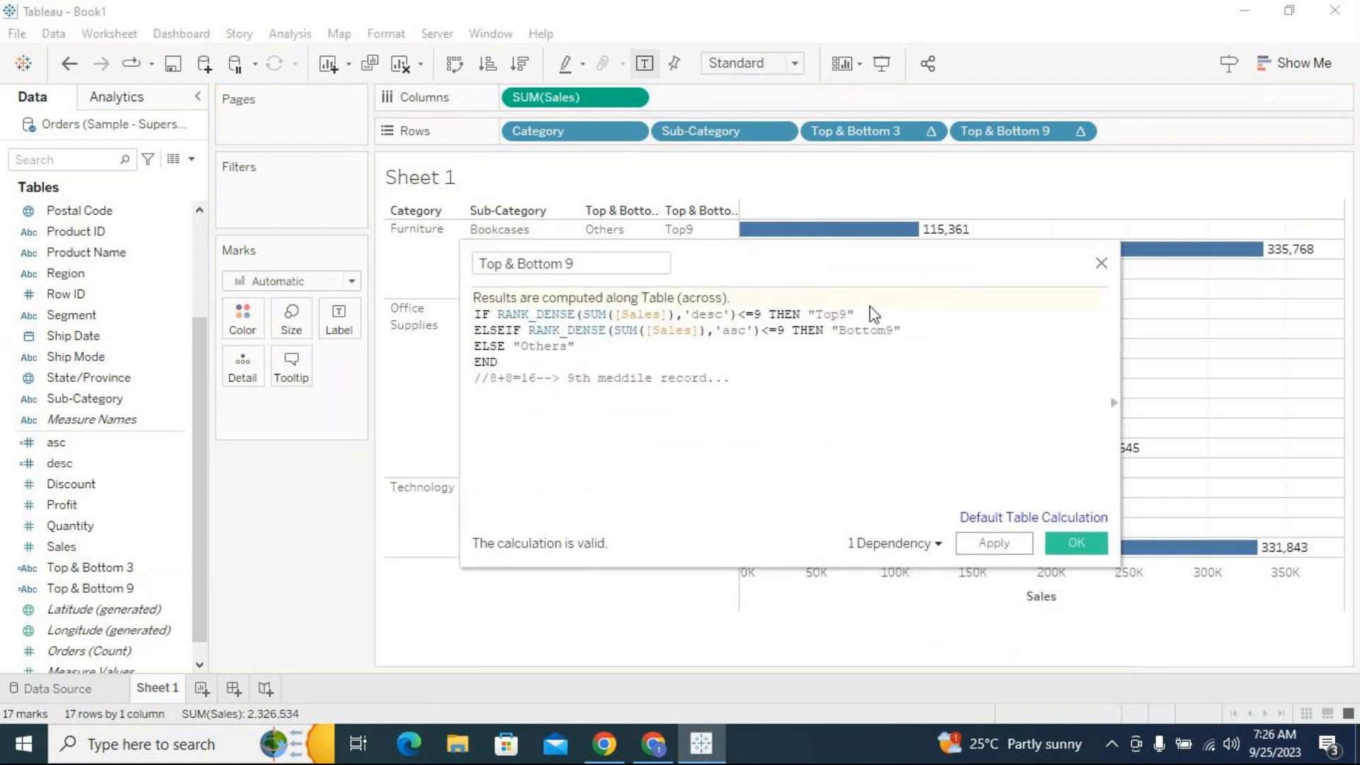
# Review the Top9 and Bottom9 branches against the Bookcases row, and save the Top & Bottom 9 calculation with its comment
pyautogui.moveTo(854, 315); pyautogui.dragTo(814, 315)
pyautogui.moveTo(904, 330); pyautogui.dragTo(835, 332)
pyautogui.moveTo(857, 314); pyautogui.dragTo(498, 314)
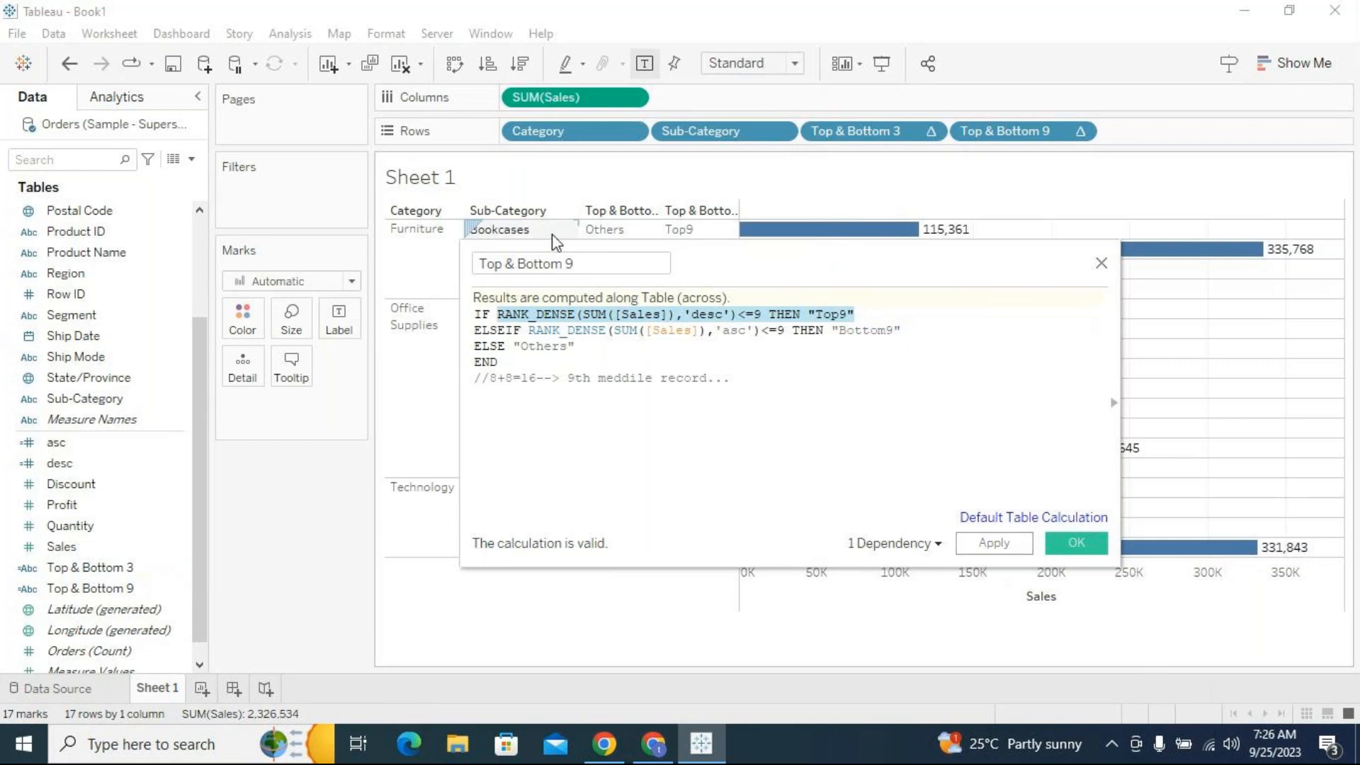
pyautogui.moveTo(529, 331); pyautogui.dragTo(901, 331)
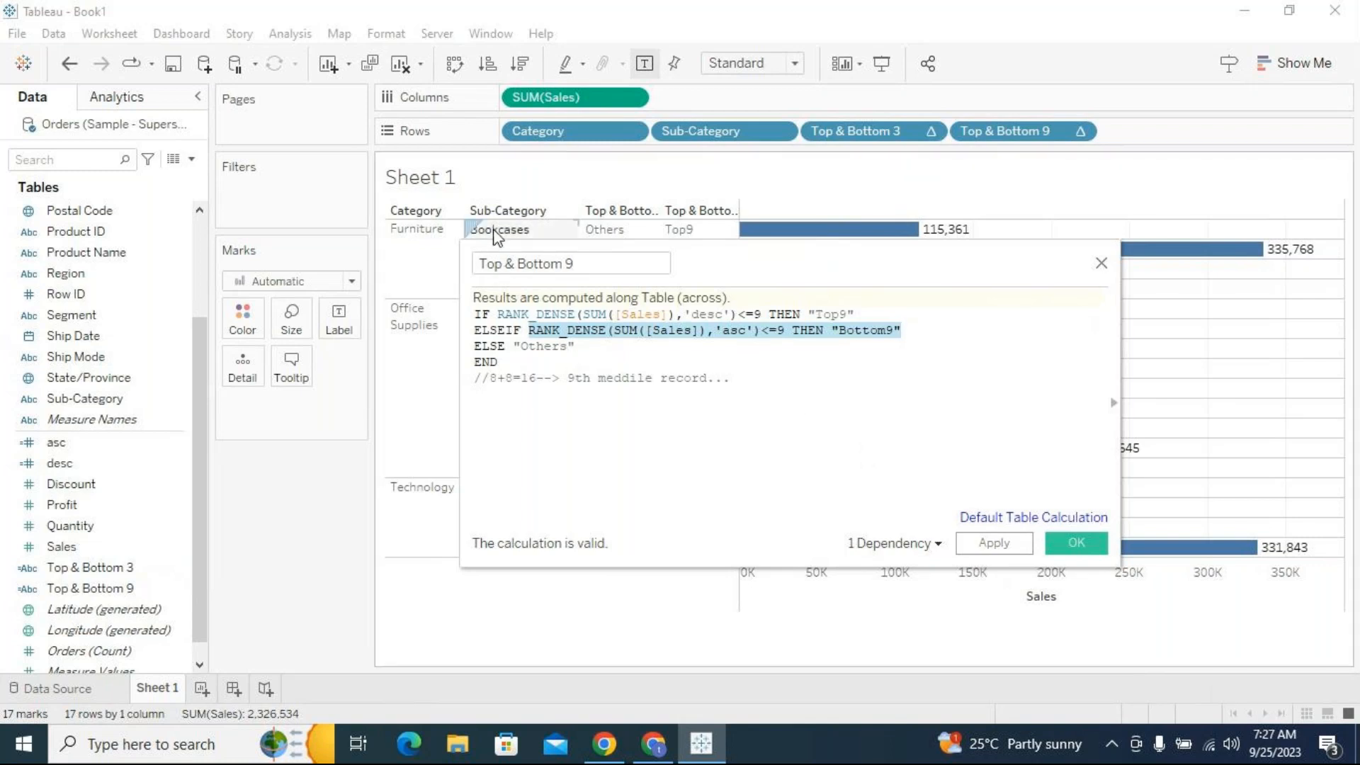
pyautogui.click(528, 345)
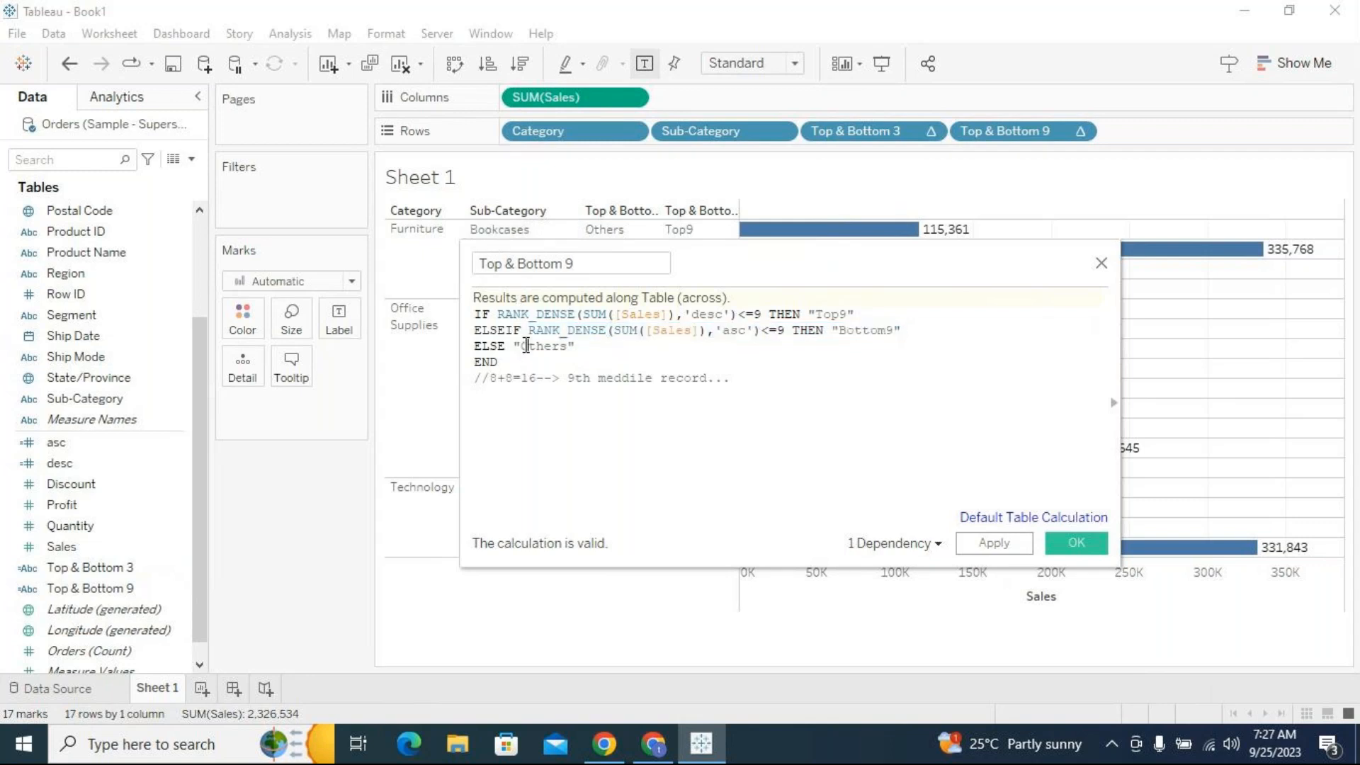
pyautogui.moveTo(500, 314); pyautogui.dragTo(853, 313)
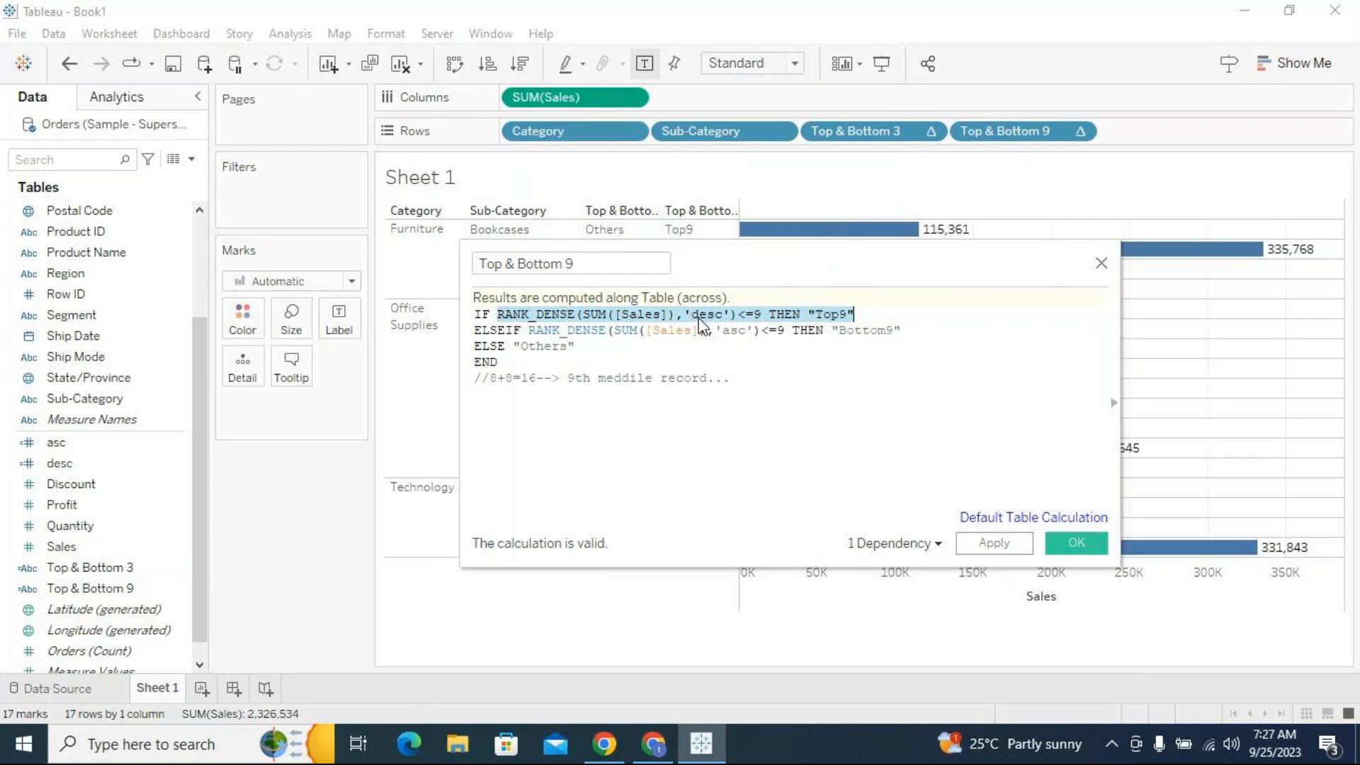
pyautogui.moveTo(864, 313); pyautogui.dragTo(809, 314)
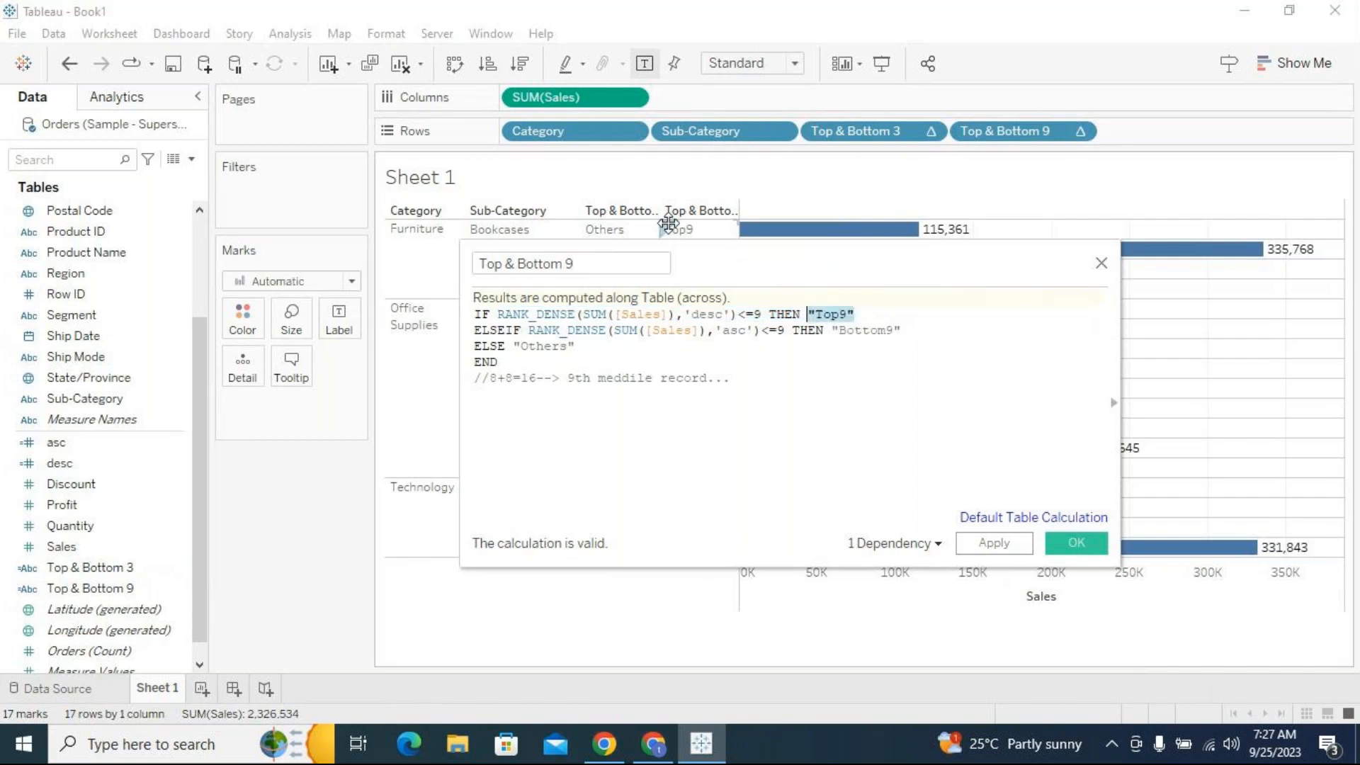
pyautogui.click(811, 377)
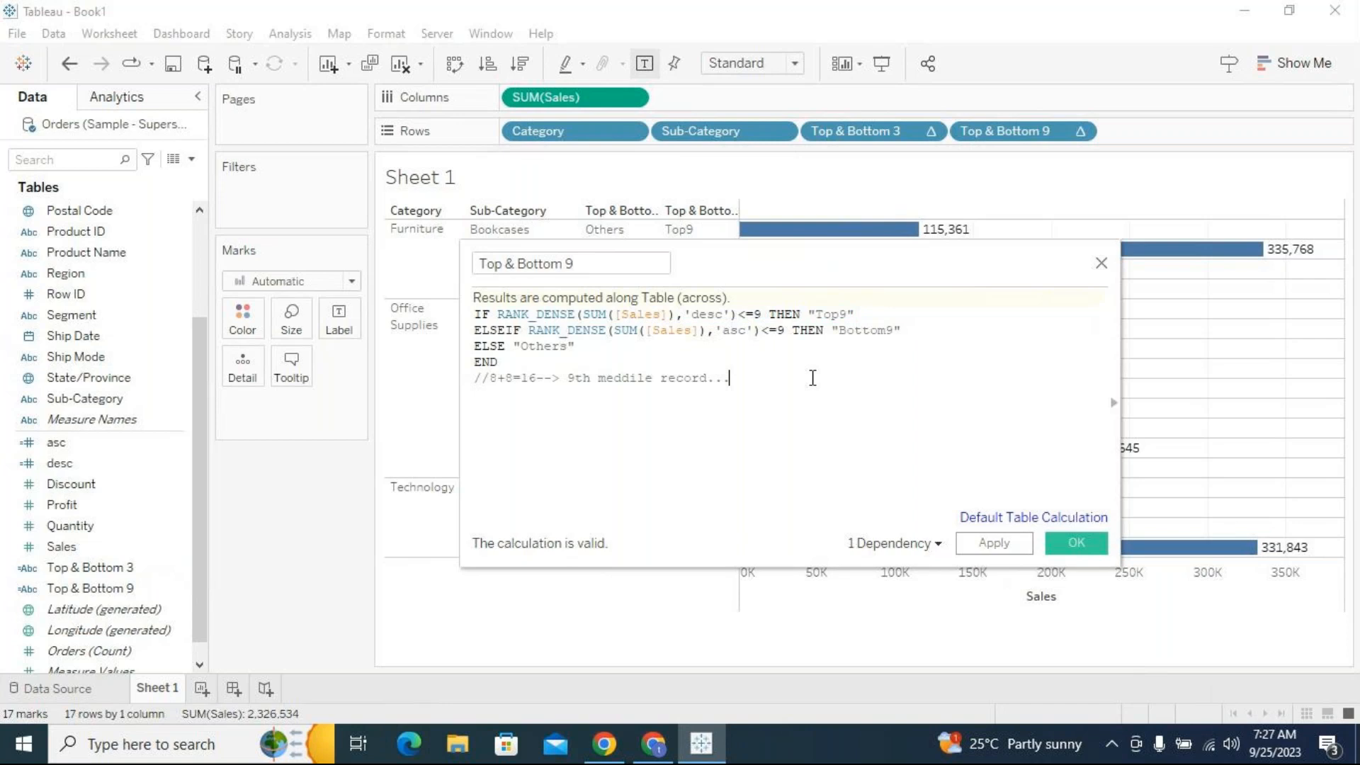
pyautogui.click(1074, 544)
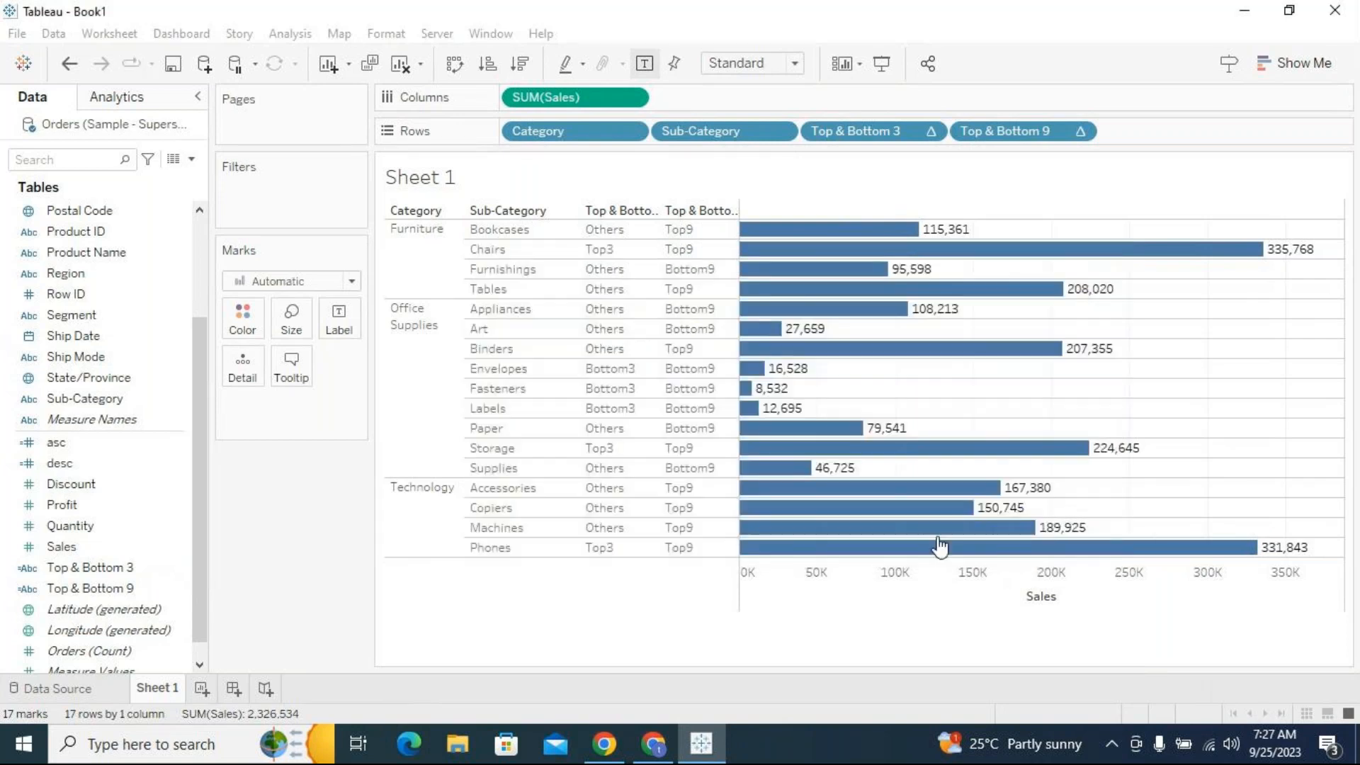
# Duplicate the Top & Bottom 9 calculation, open the copy for editing and rename it "Top & Bottom 9 reverse"
pyautogui.rightClick(175, 588)
pyautogui.click(257, 266)
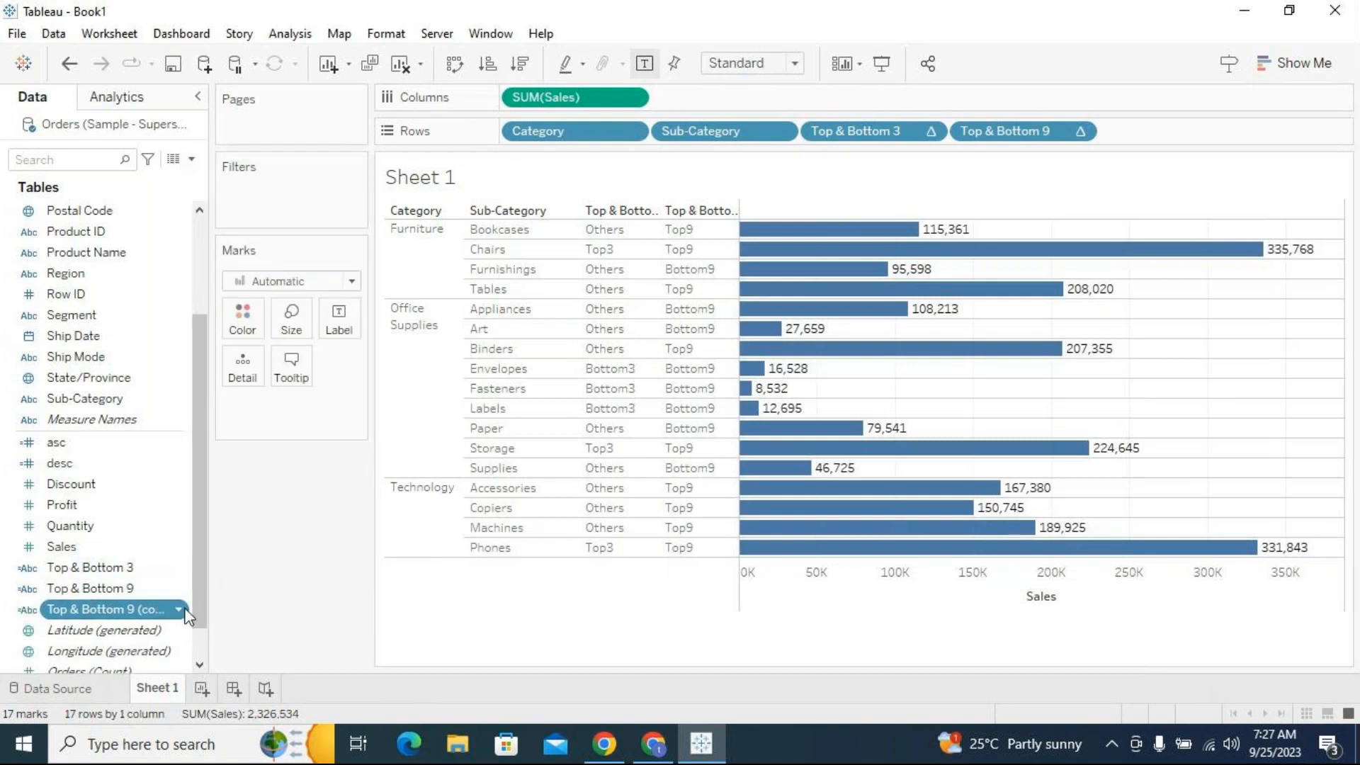
pyautogui.rightClick(183, 609)
pyautogui.click(256, 270)
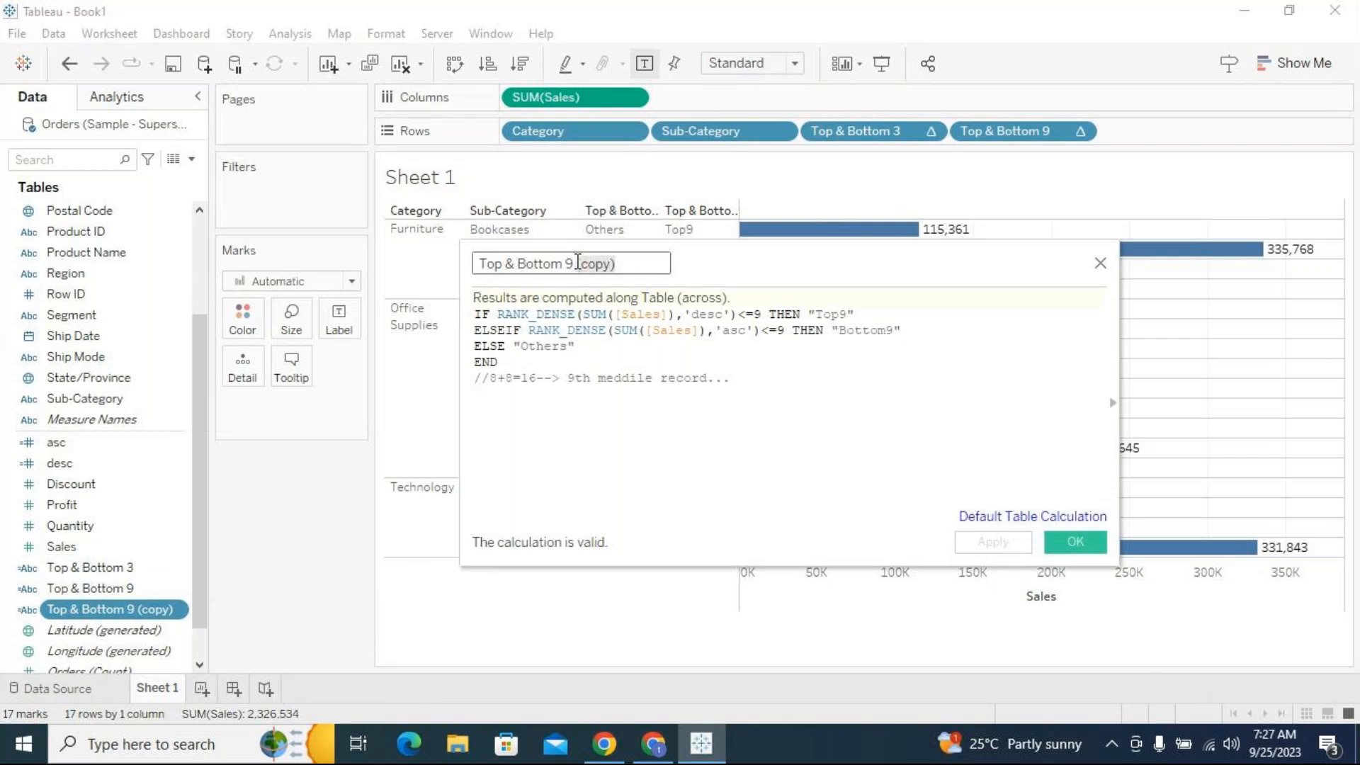
pyautogui.press('BackSpace')
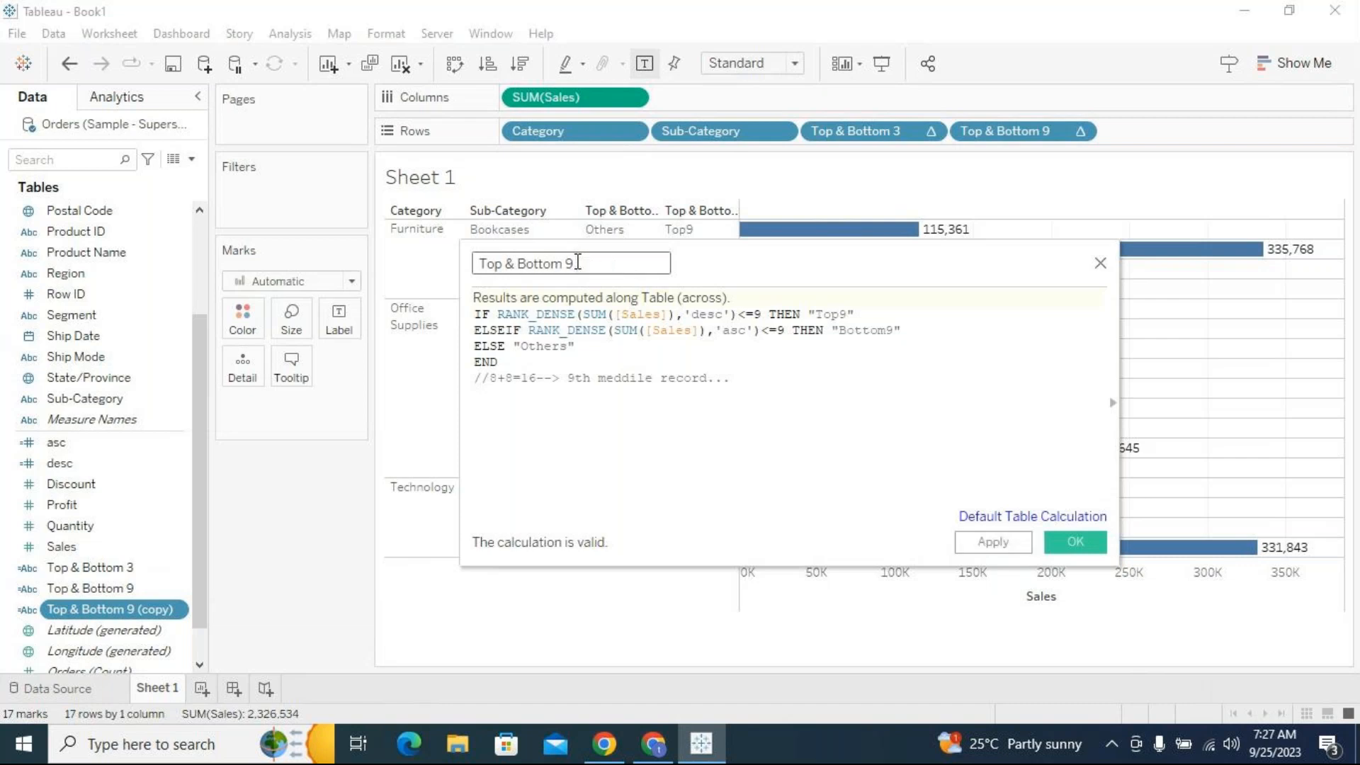
pyautogui.write('Leverse')
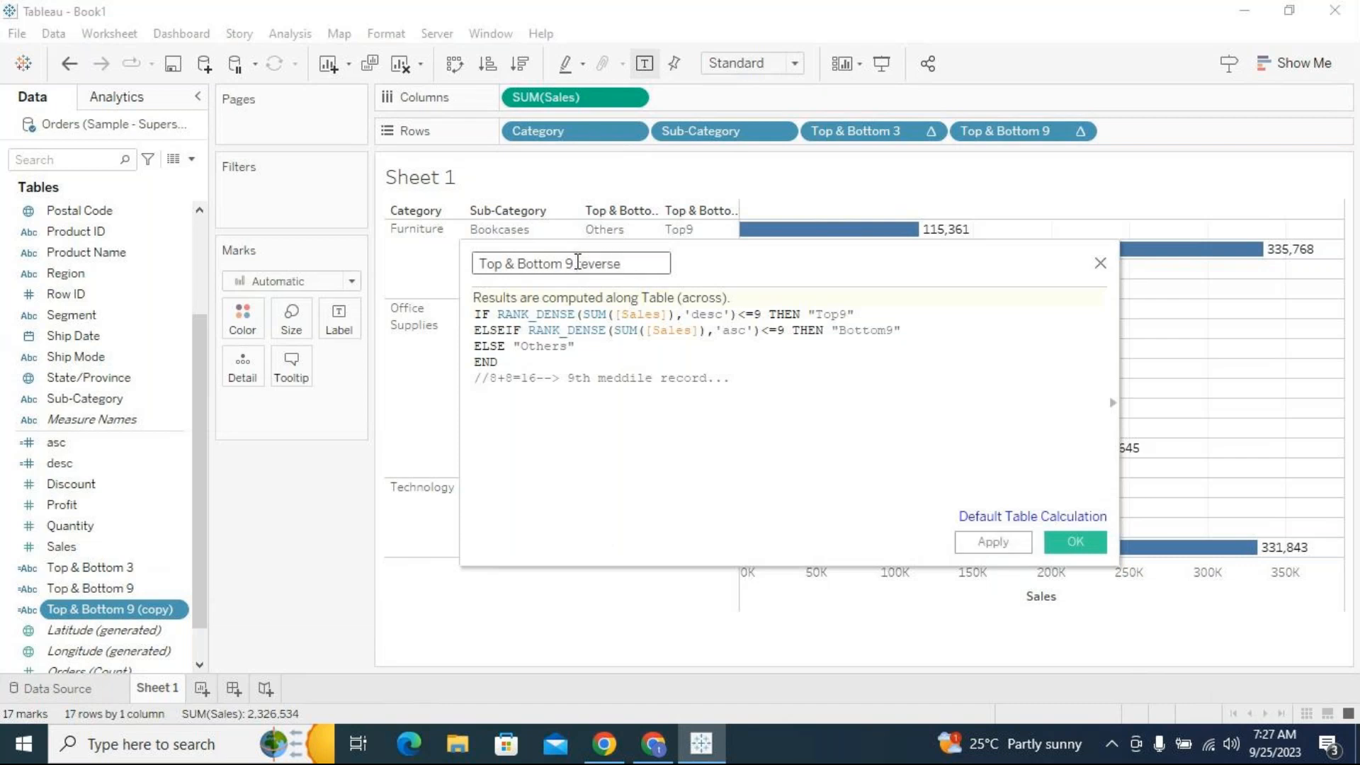
pyautogui.click(639, 360)
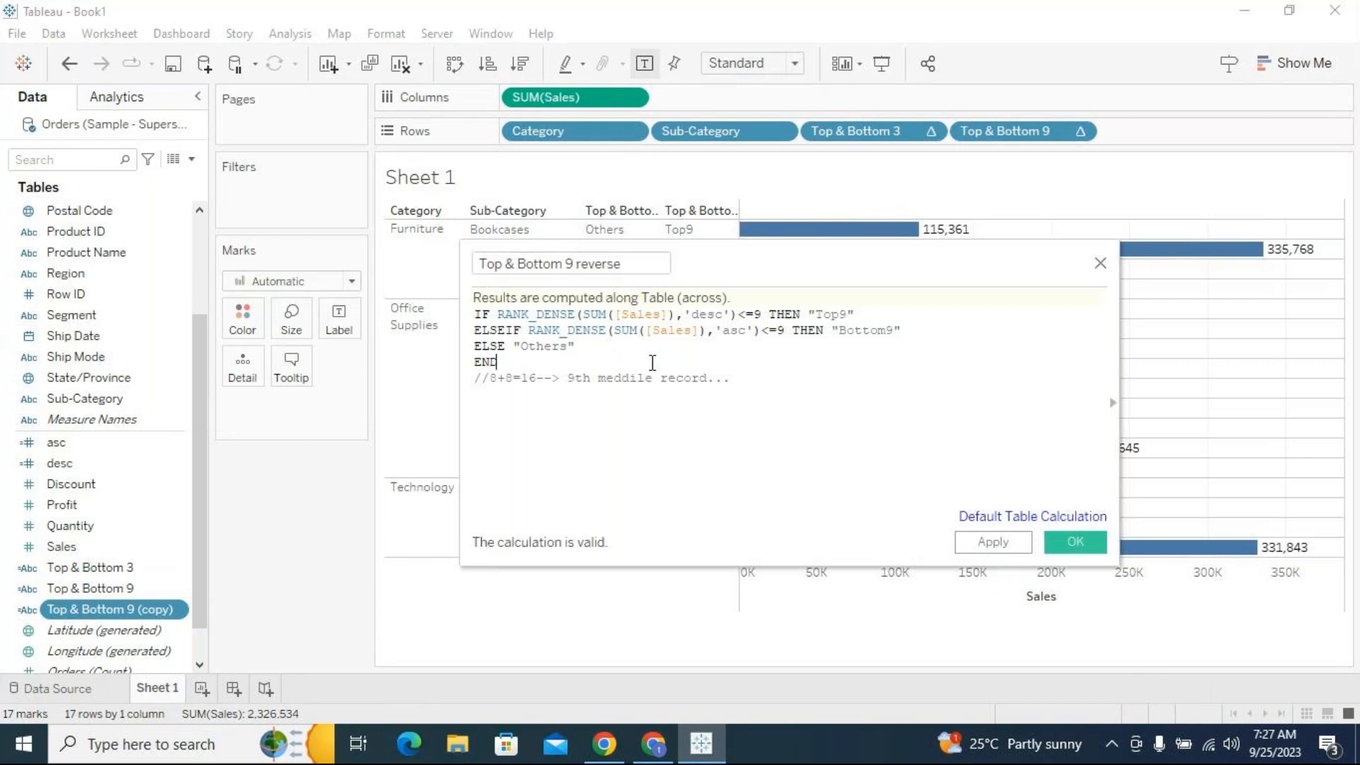
# Move the 'asc' RANK_DENSE condition with its "Bottom9" result from the ELSEIF line to directly after IF
pyautogui.moveTo(531, 329); pyautogui.dragTo(901, 332)
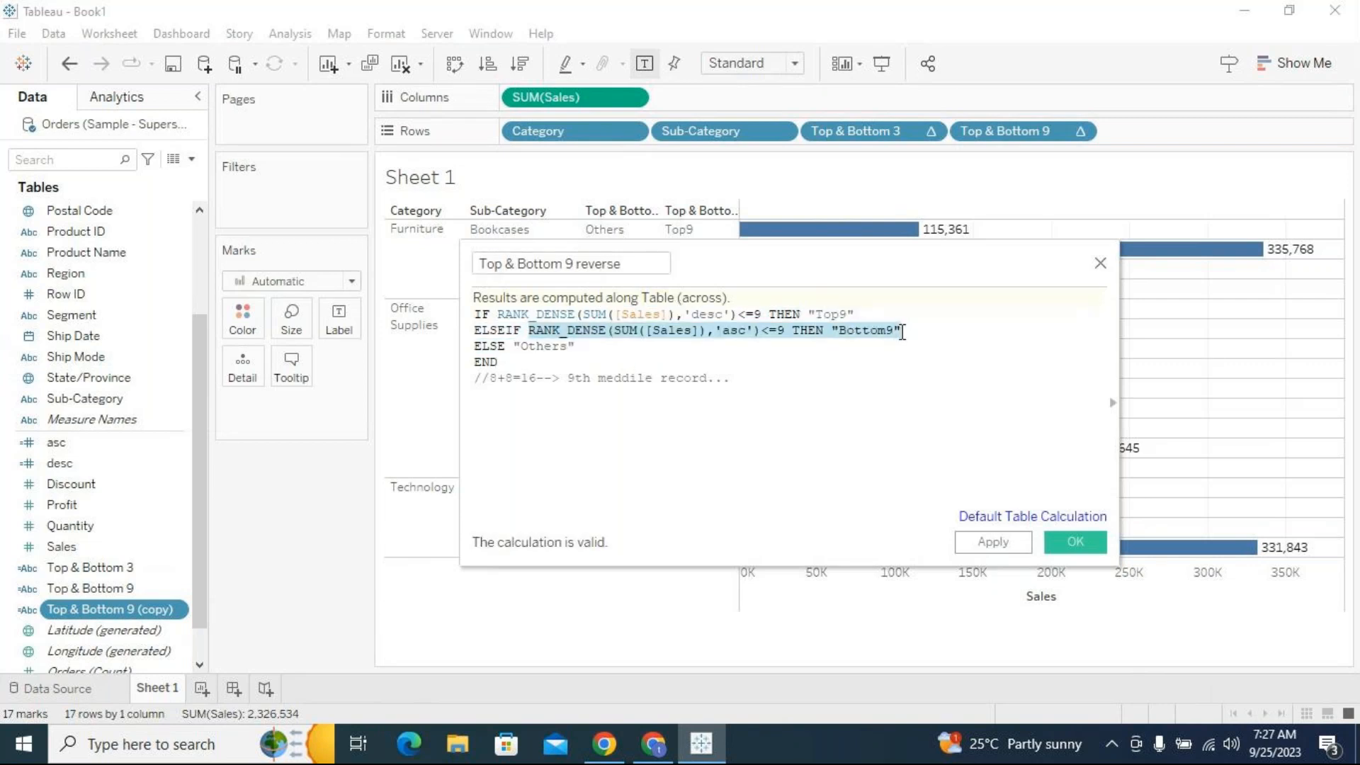
pyautogui.hotkey('ctrl', 'x')
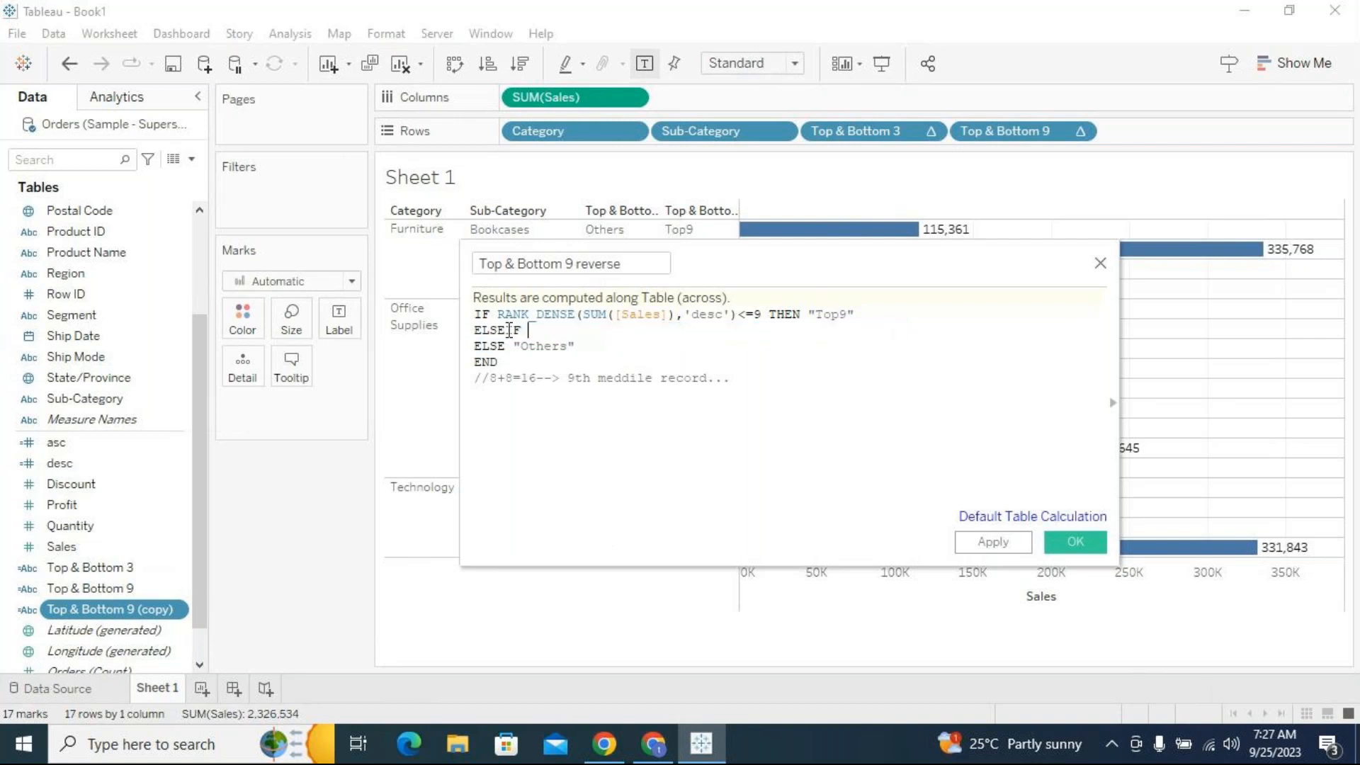
pyautogui.click(495, 314)
pyautogui.hotkey('ctrl', 'v')
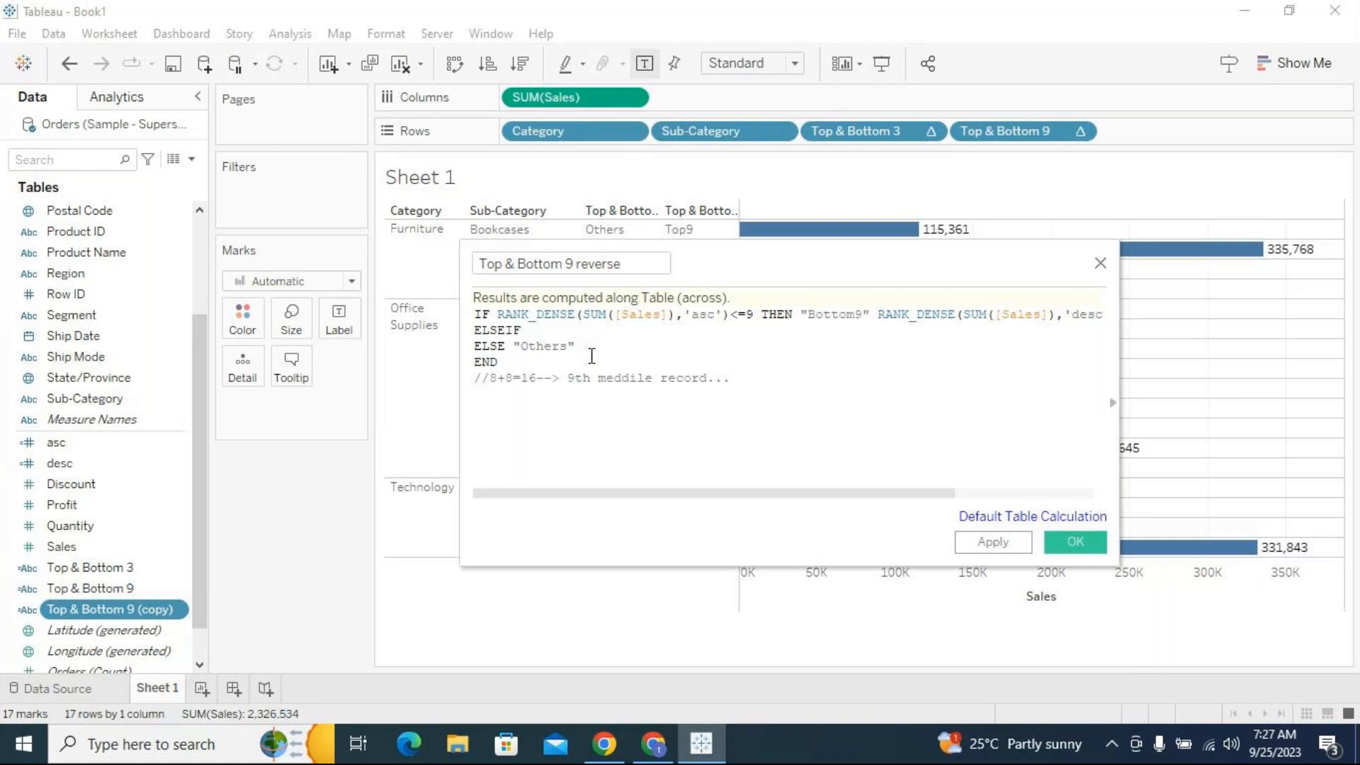
# Move the 'desc' RANK_DENSE condition with its "Top9" result from the IF line to directly after ELSEIF
pyautogui.hotkey('shift', 'Right')
pyautogui.hotkey('shift', 'Right')
pyautogui.hotkey('shift', 'Right')
pyautogui.hotkey('shift', 'Right')
pyautogui.hotkey('shift', 'Right')
pyautogui.hotkey('shift', 'Right')
pyautogui.hotkey('shift', 'Right')
pyautogui.hotkey('shift', 'Right')
pyautogui.hotkey('shift', 'Right')
pyautogui.hotkey('shift', 'Right')
pyautogui.hotkey('shift', 'Right')
pyautogui.hotkey('shift', 'Right')
pyautogui.hotkey('shift', 'Right')
pyautogui.hotkey('shift', 'Right')
pyautogui.hotkey('shift', 'Right')
pyautogui.hotkey('shift', 'Right')
pyautogui.hotkey('shift', 'Right')
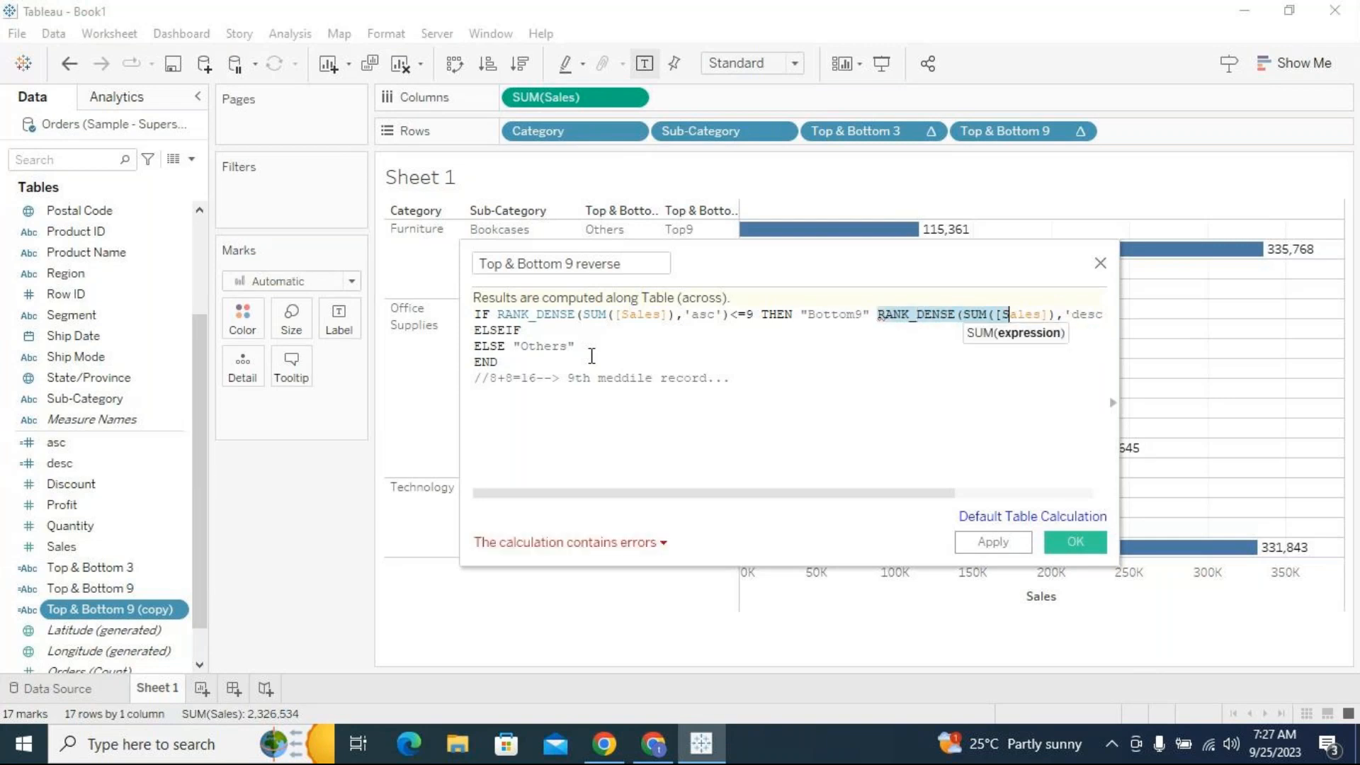
pyautogui.hotkey('shift', 'End')
pyautogui.hotkey('shift', 'Right')
pyautogui.hotkey('shift', 'Right')
pyautogui.hotkey('shift', 'Right')
pyautogui.hotkey('shift', 'Left')
pyautogui.hotkey('shift', 'Left')
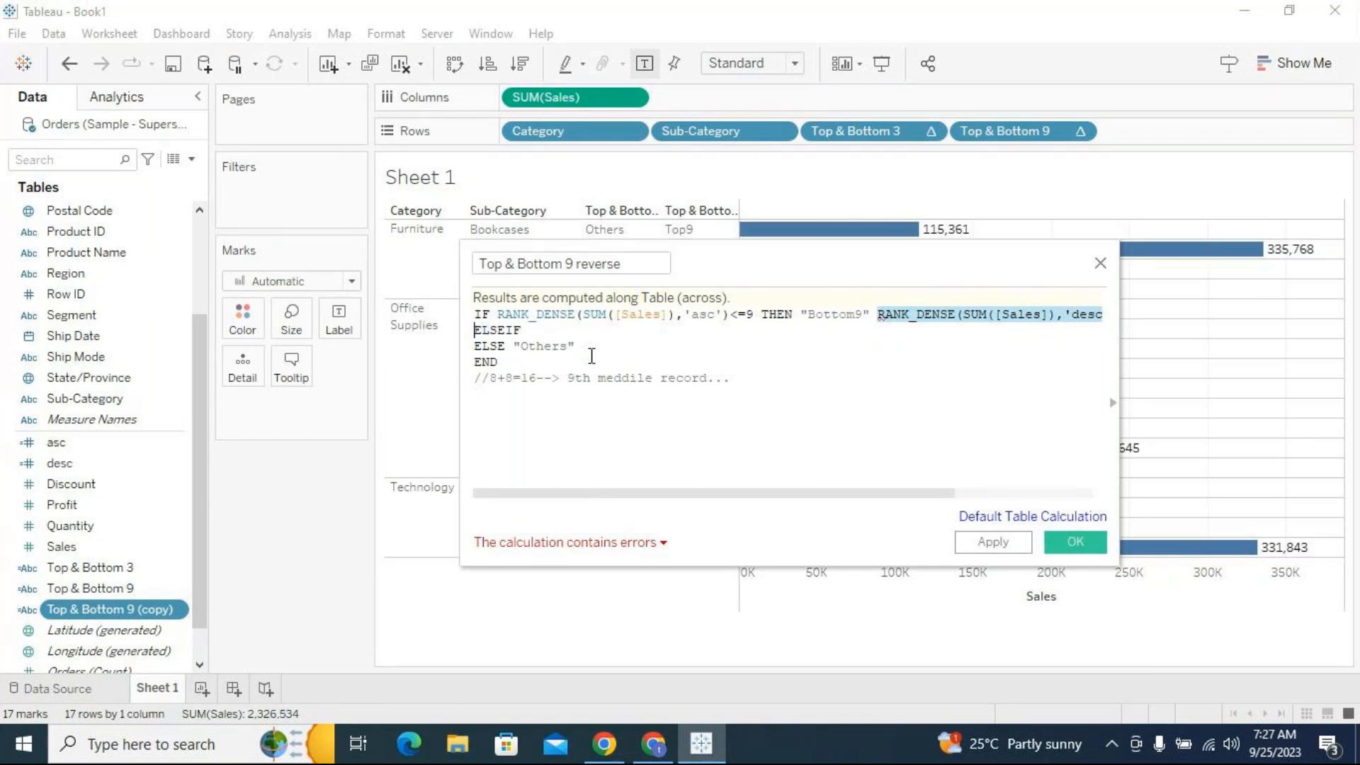
pyautogui.hotkey('shift', 'Left')
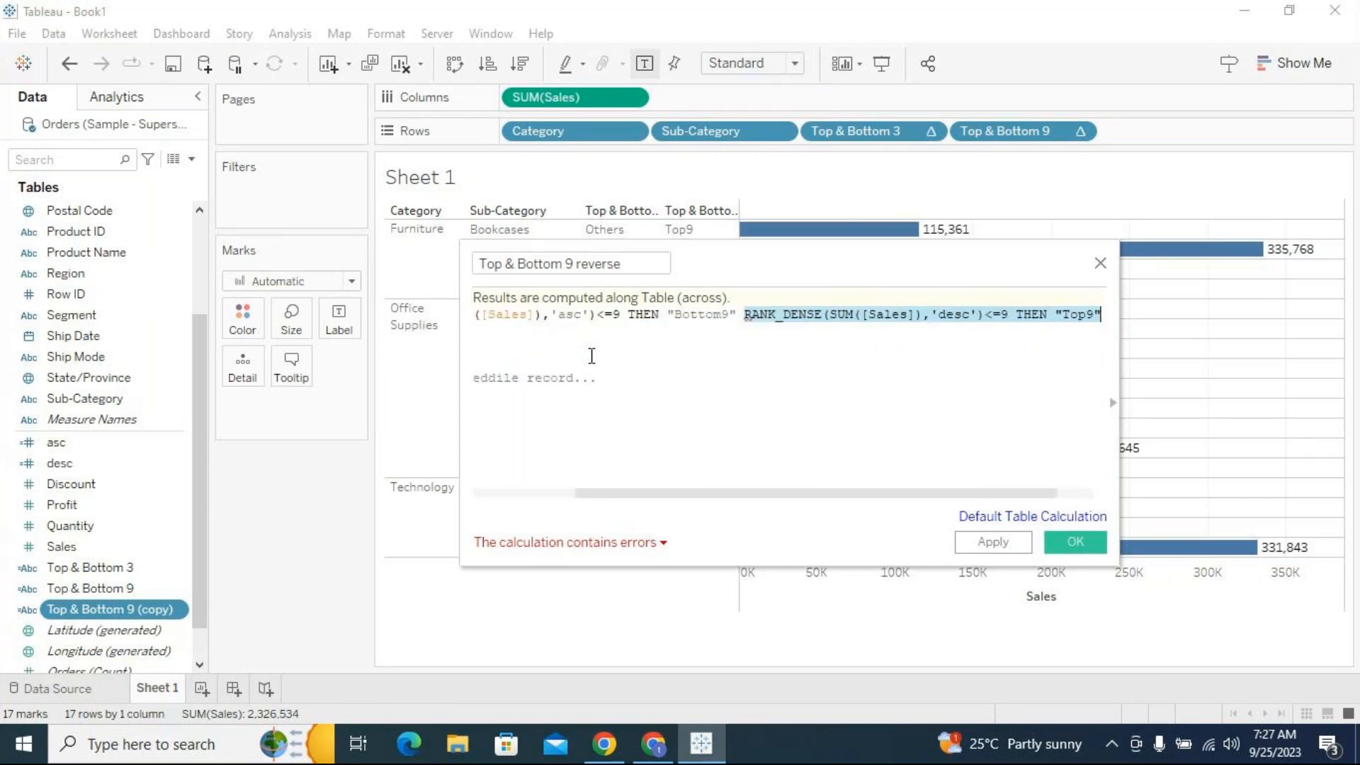
pyautogui.hotkey('ctrl', 'x')
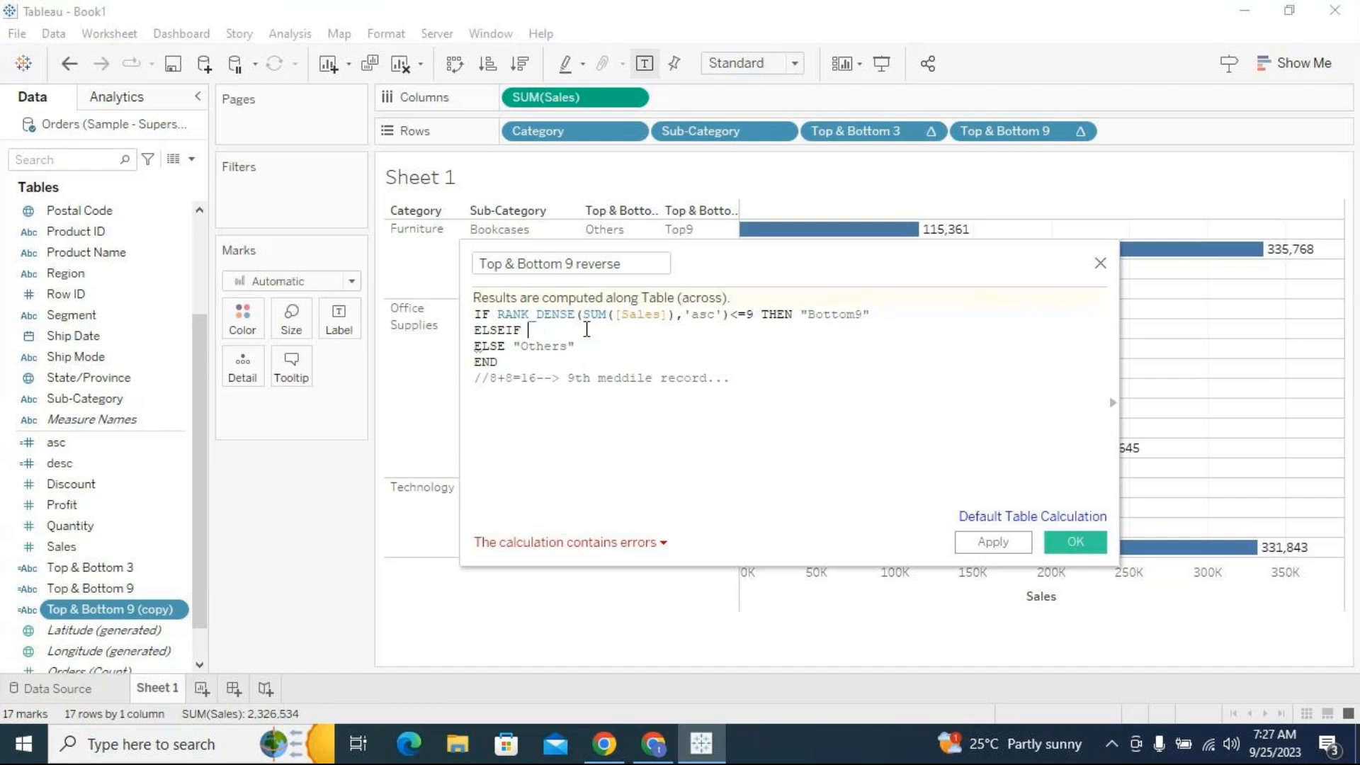
pyautogui.hotkey('ctrl', 'v')
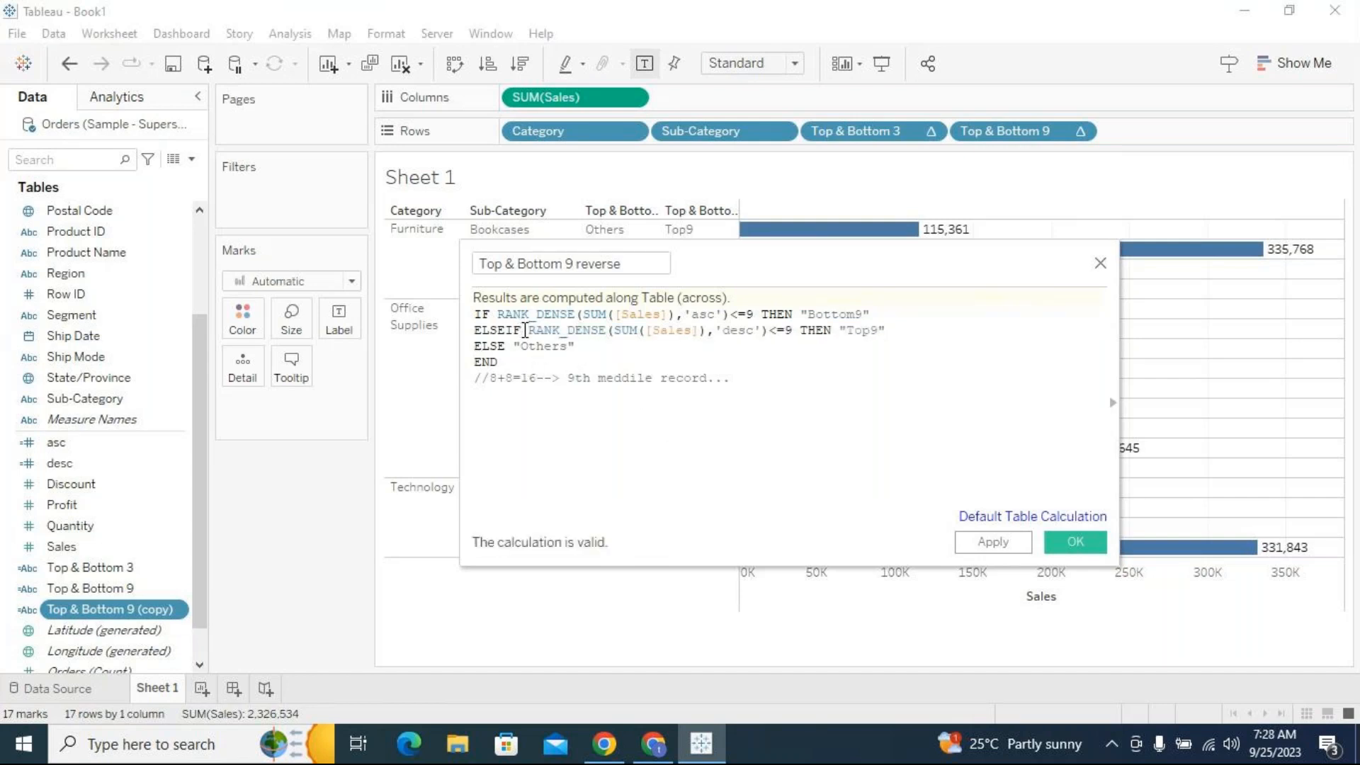
# Review the order of the Bottom9 and Top9 conditions in the Top & Bottom 9 reverse formula
pyautogui.moveTo(498, 315); pyautogui.dragTo(815, 313)
pyautogui.click(641, 314)
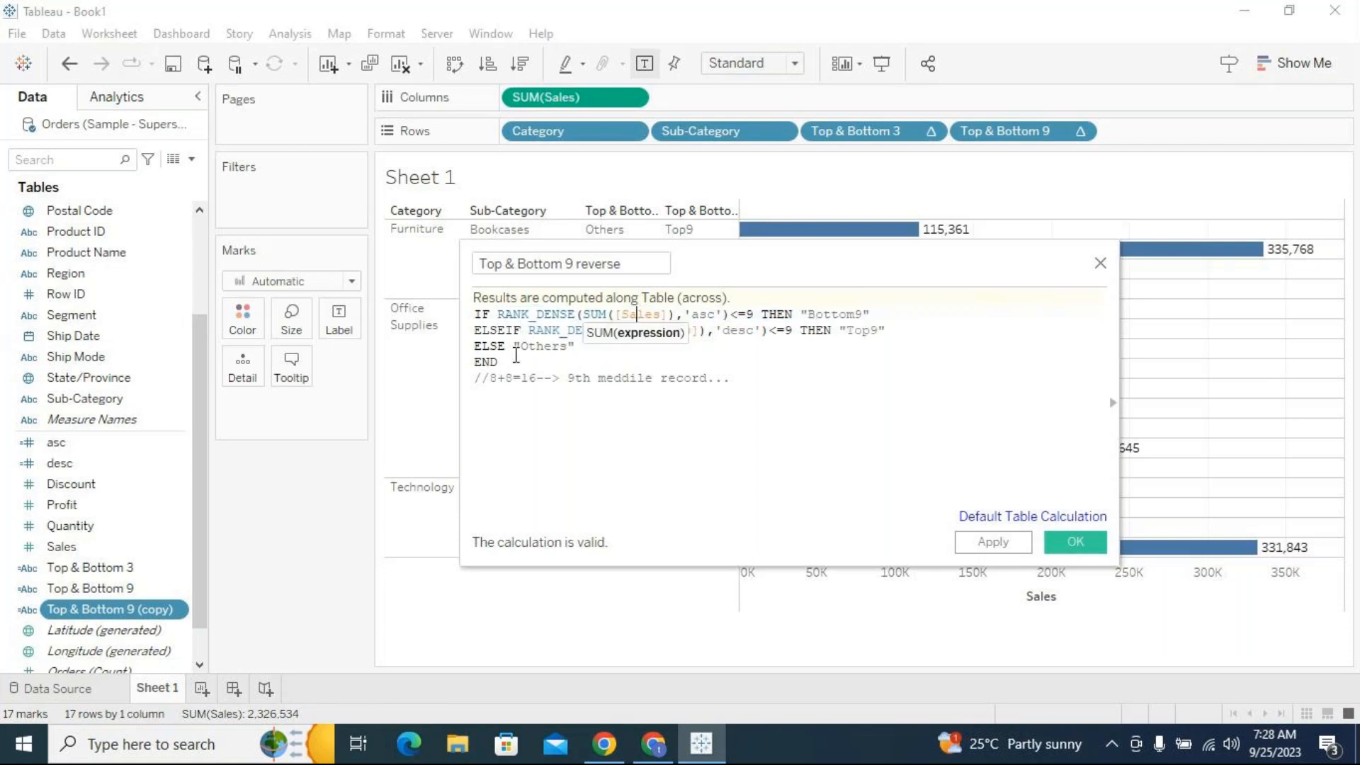
pyautogui.moveTo(529, 331); pyautogui.dragTo(886, 332)
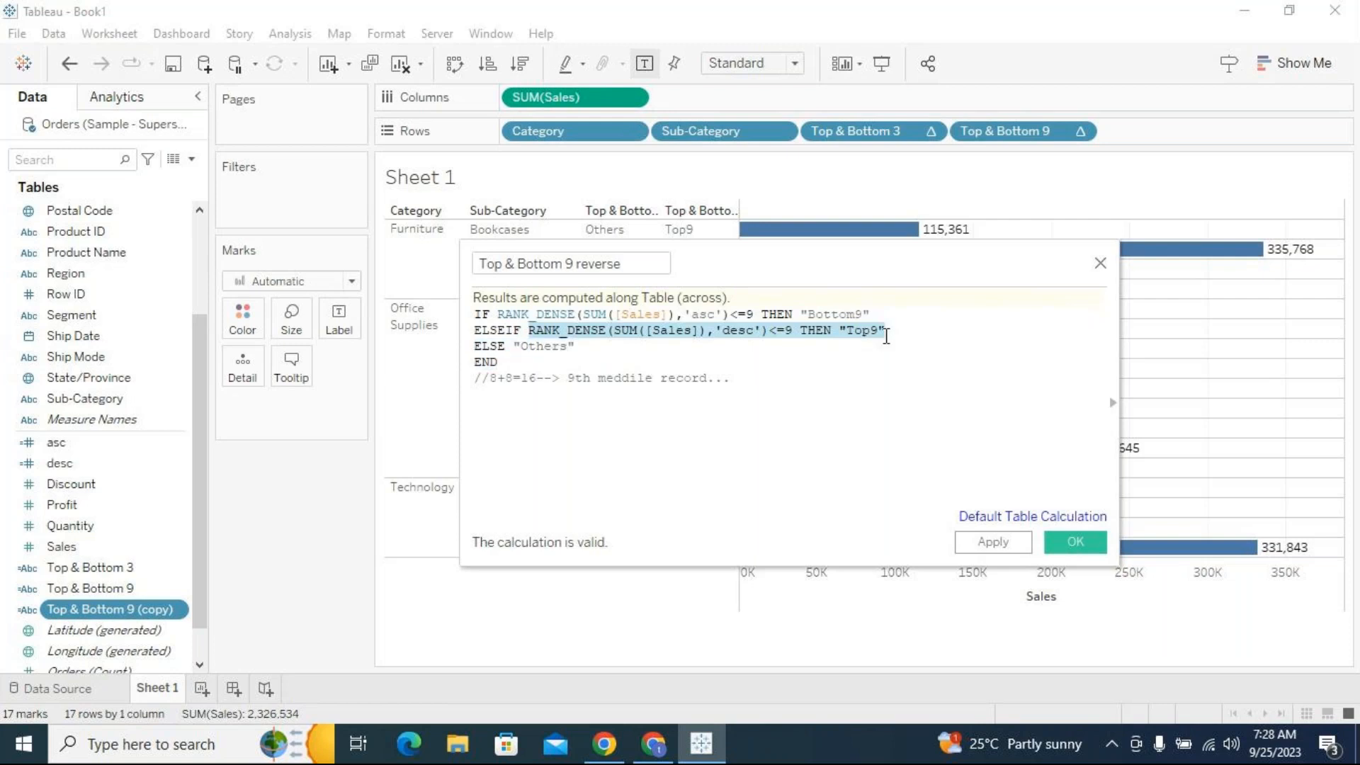
pyautogui.click(894, 373)
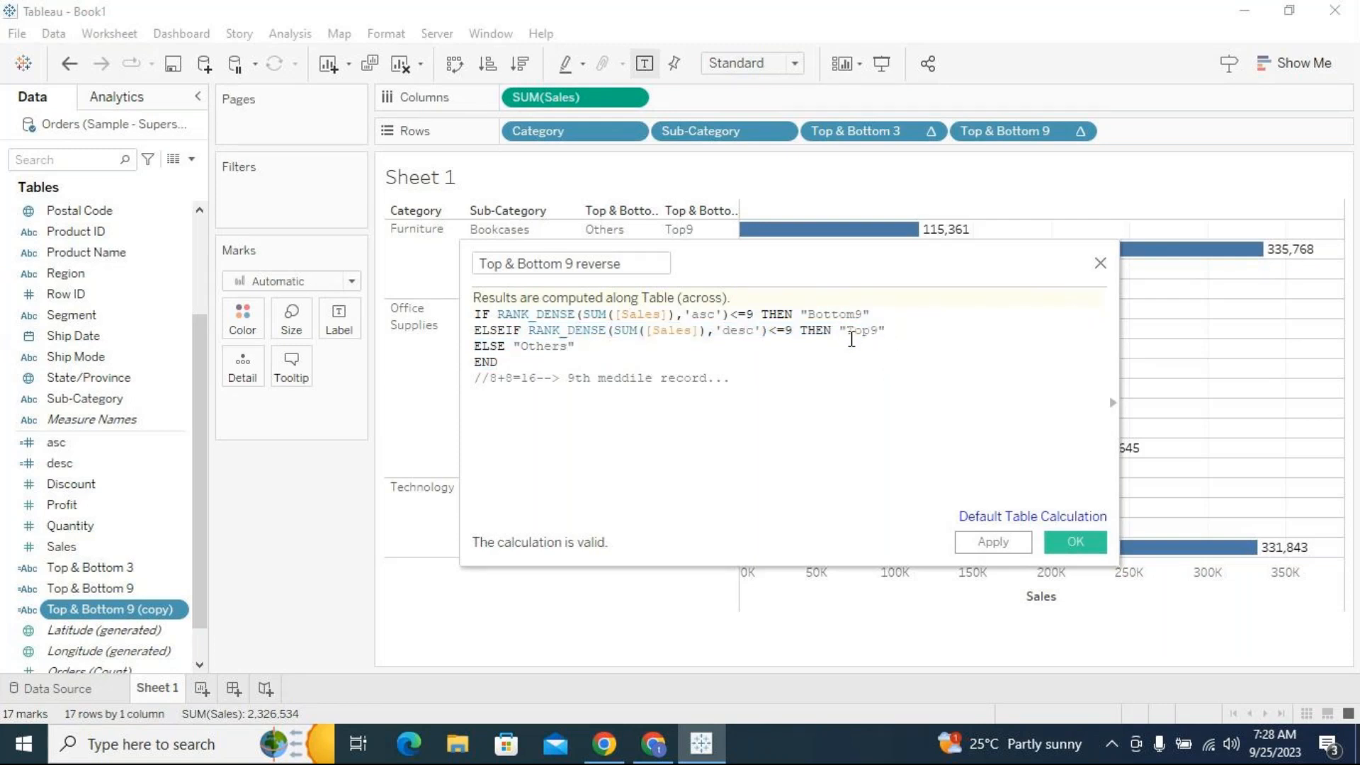
pyautogui.moveTo(871, 315); pyautogui.dragTo(507, 315)
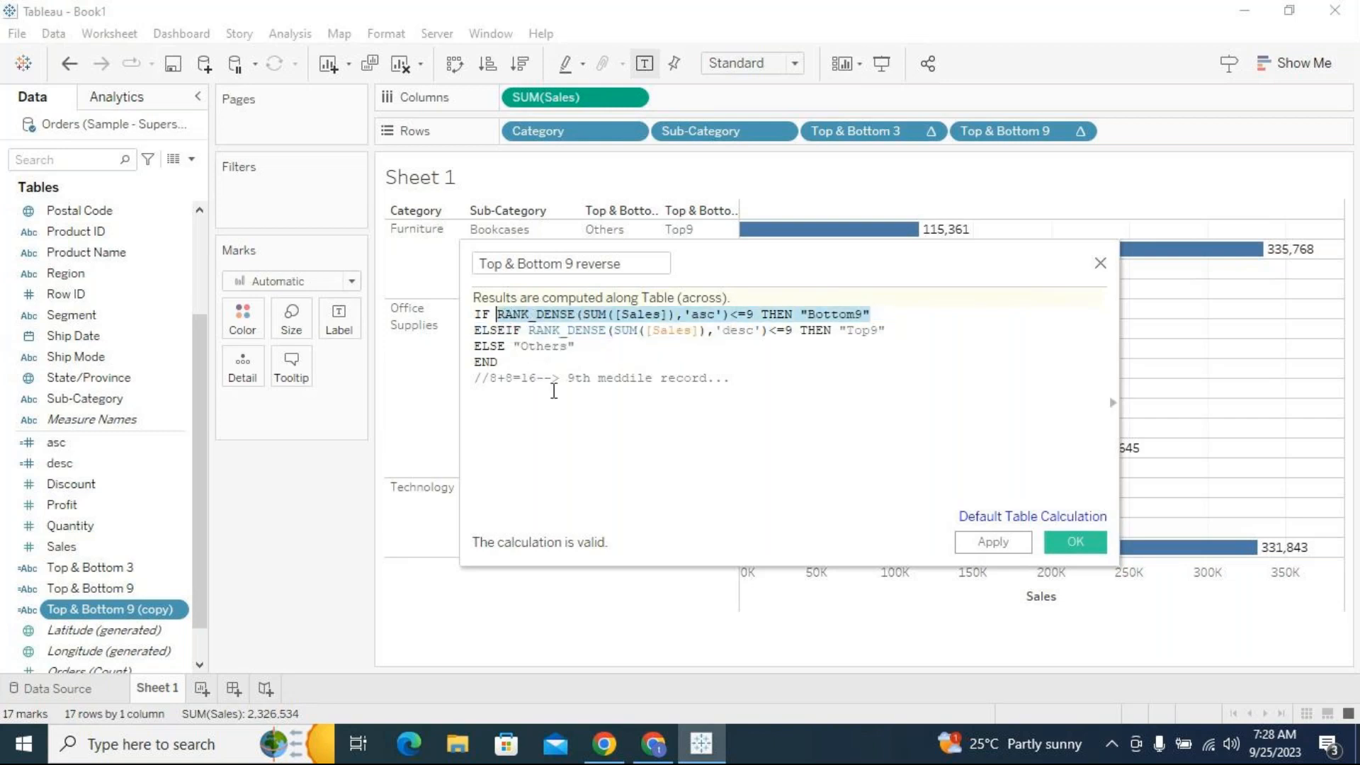
pyautogui.moveTo(892, 330); pyautogui.dragTo(531, 329)
pyautogui.click(682, 411)
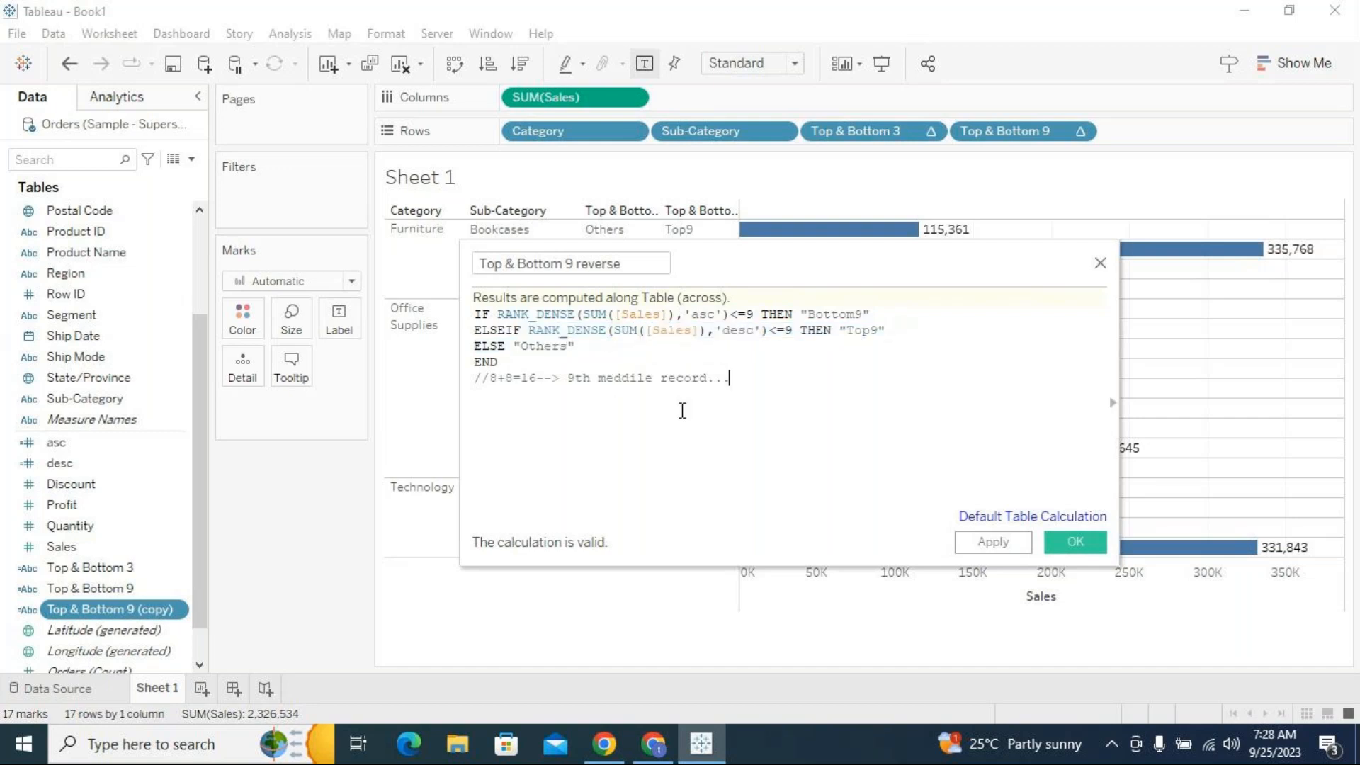
# Apply the Top & Bottom 9 reverse calculation and add it to Rows after Top & Bottom 9
pyautogui.click(1011, 542)
pyautogui.moveTo(881, 273); pyautogui.dragTo(874, 325)
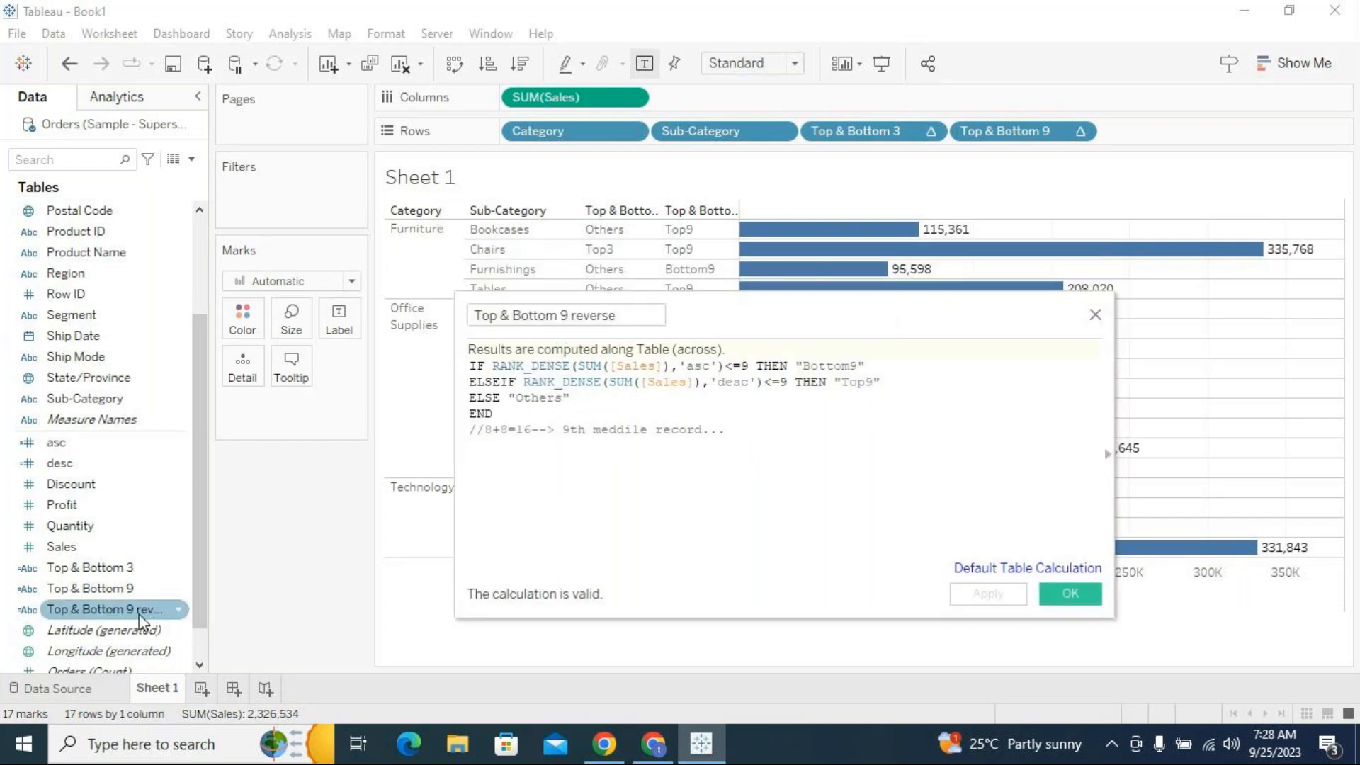
pyautogui.moveTo(139, 613); pyautogui.dragTo(1258, 146)
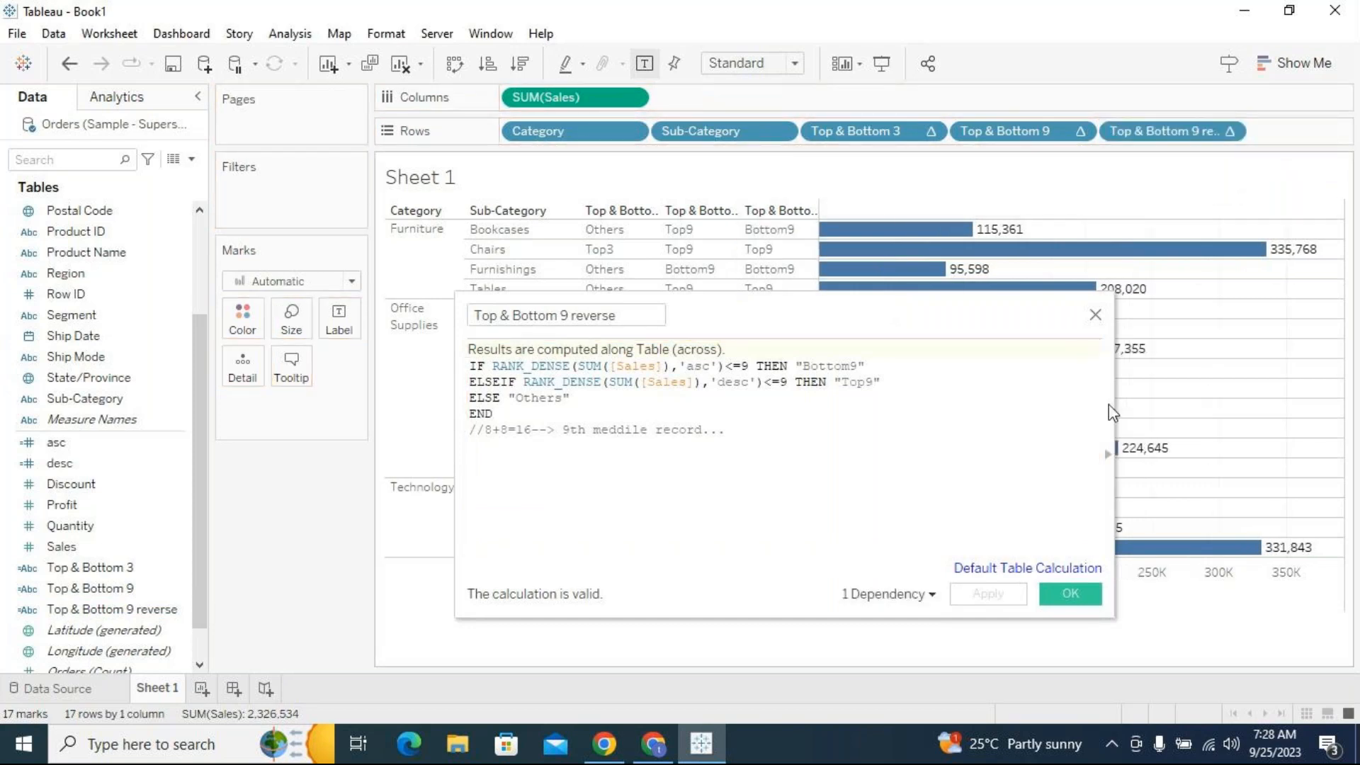
# Examine the IF and ELSEIF conditions of the Top & Bottom 9 reverse formula against the Bookcases row's labels
pyautogui.moveTo(877, 325); pyautogui.dragTo(894, 280)
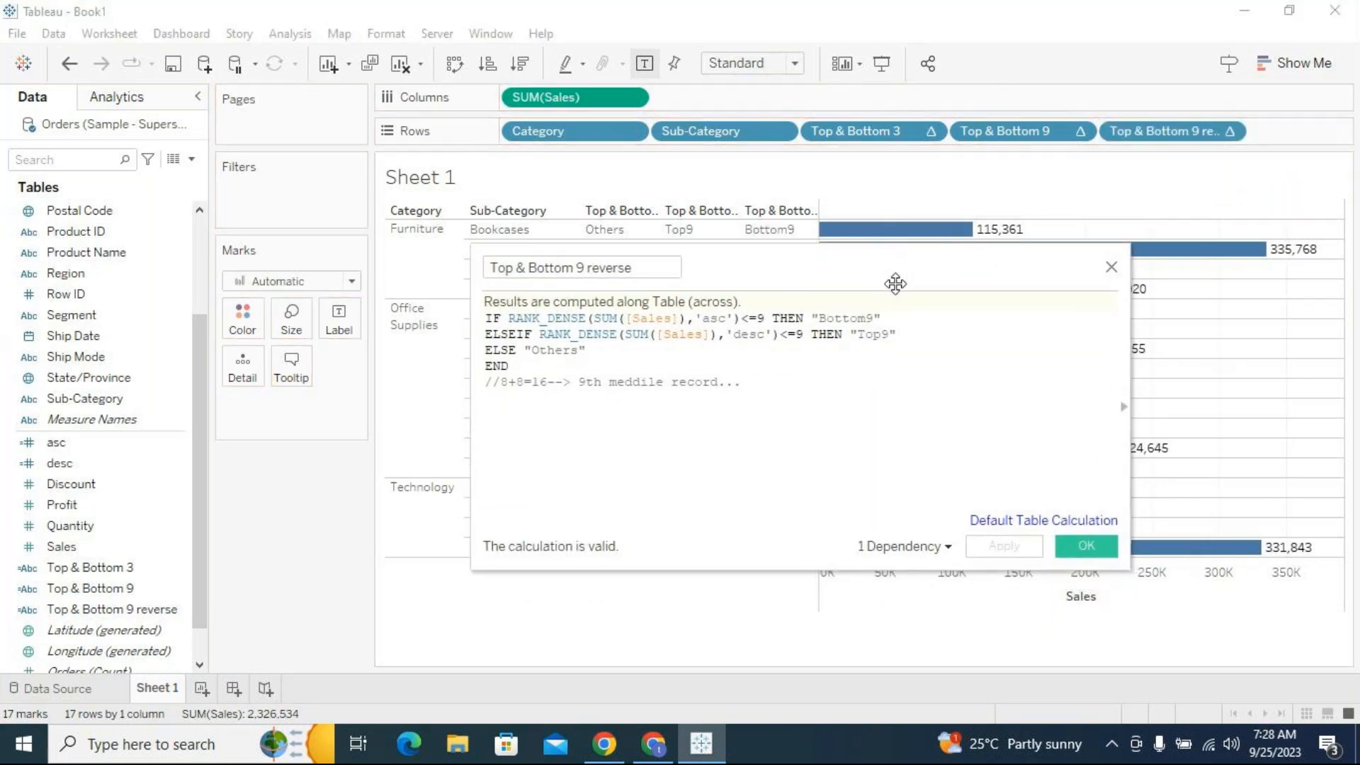
pyautogui.click(652, 269)
pyautogui.moveTo(896, 334); pyautogui.dragTo(534, 335)
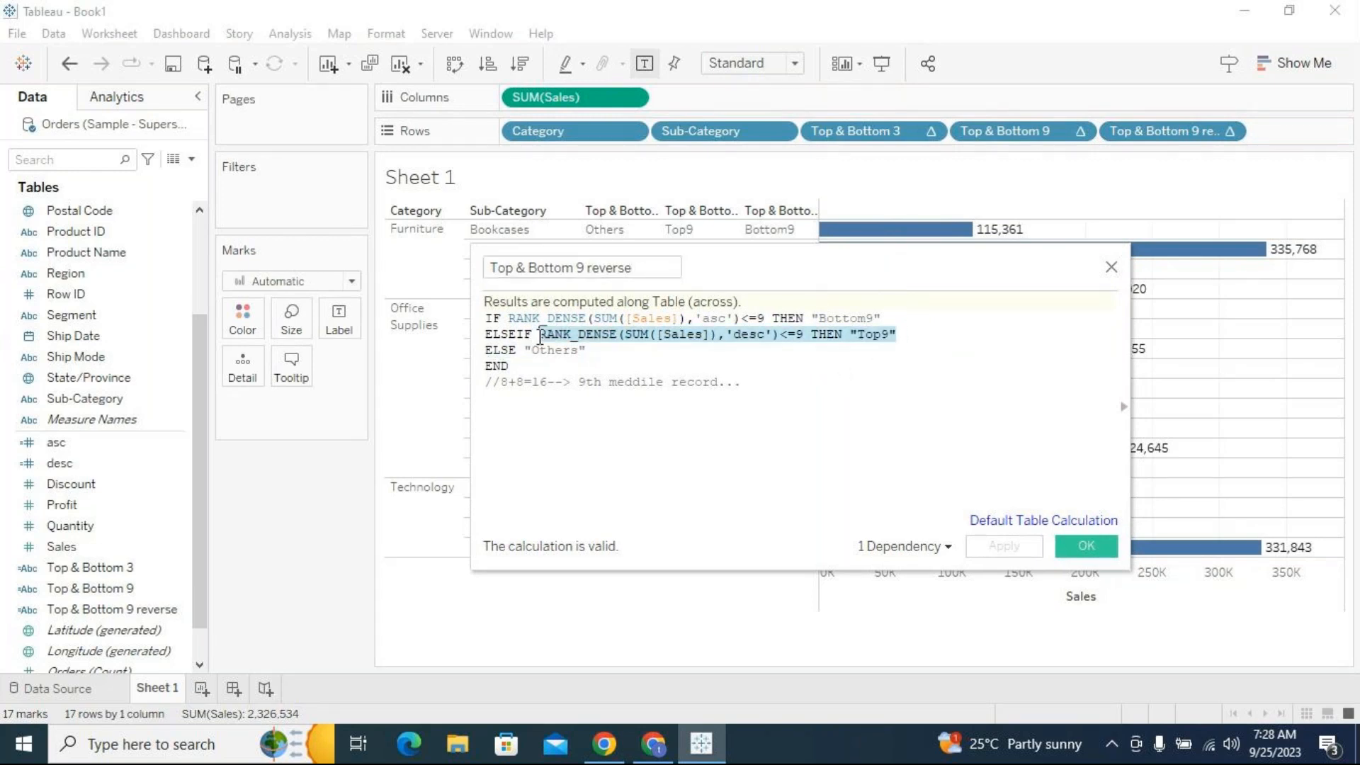
pyautogui.click(653, 388)
pyautogui.moveTo(886, 317); pyautogui.dragTo(508, 317)
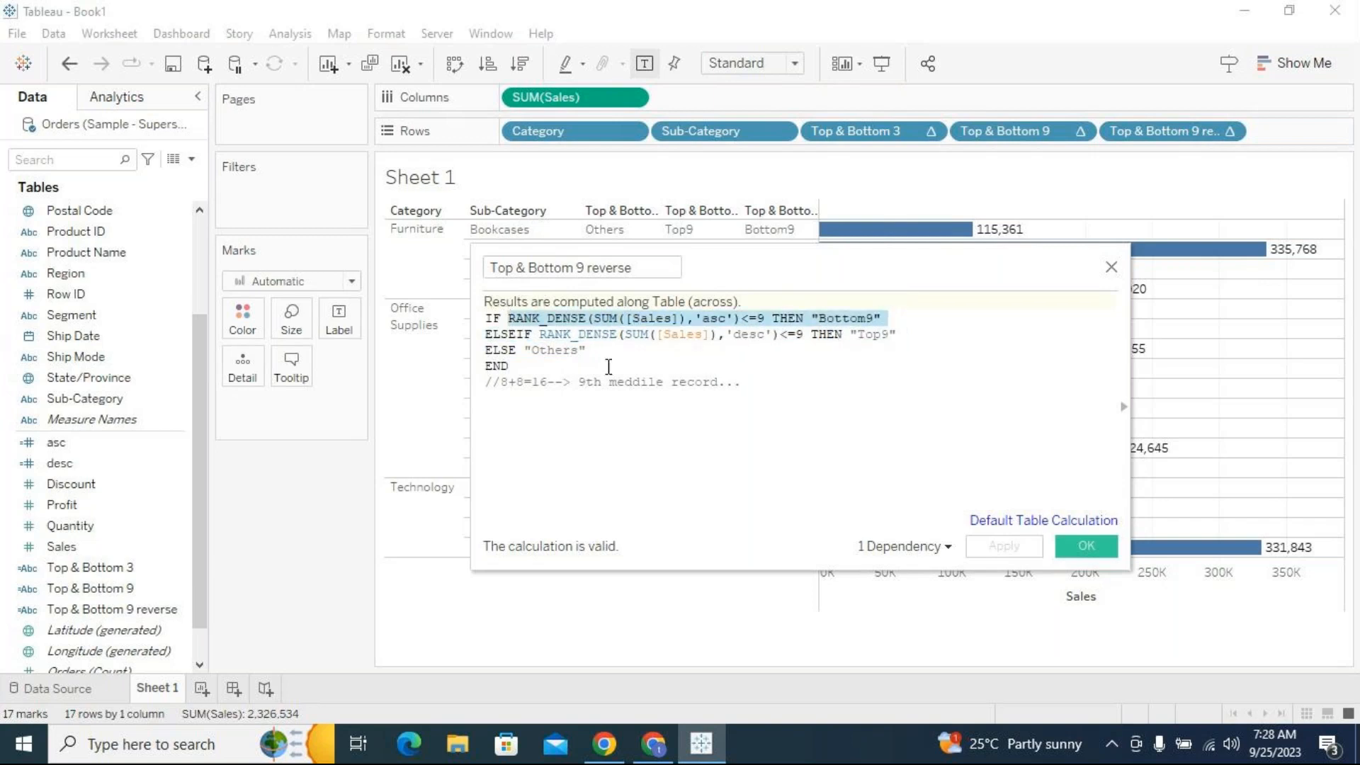
pyautogui.click(688, 410)
pyautogui.moveTo(756, 267); pyautogui.dragTo(754, 265)
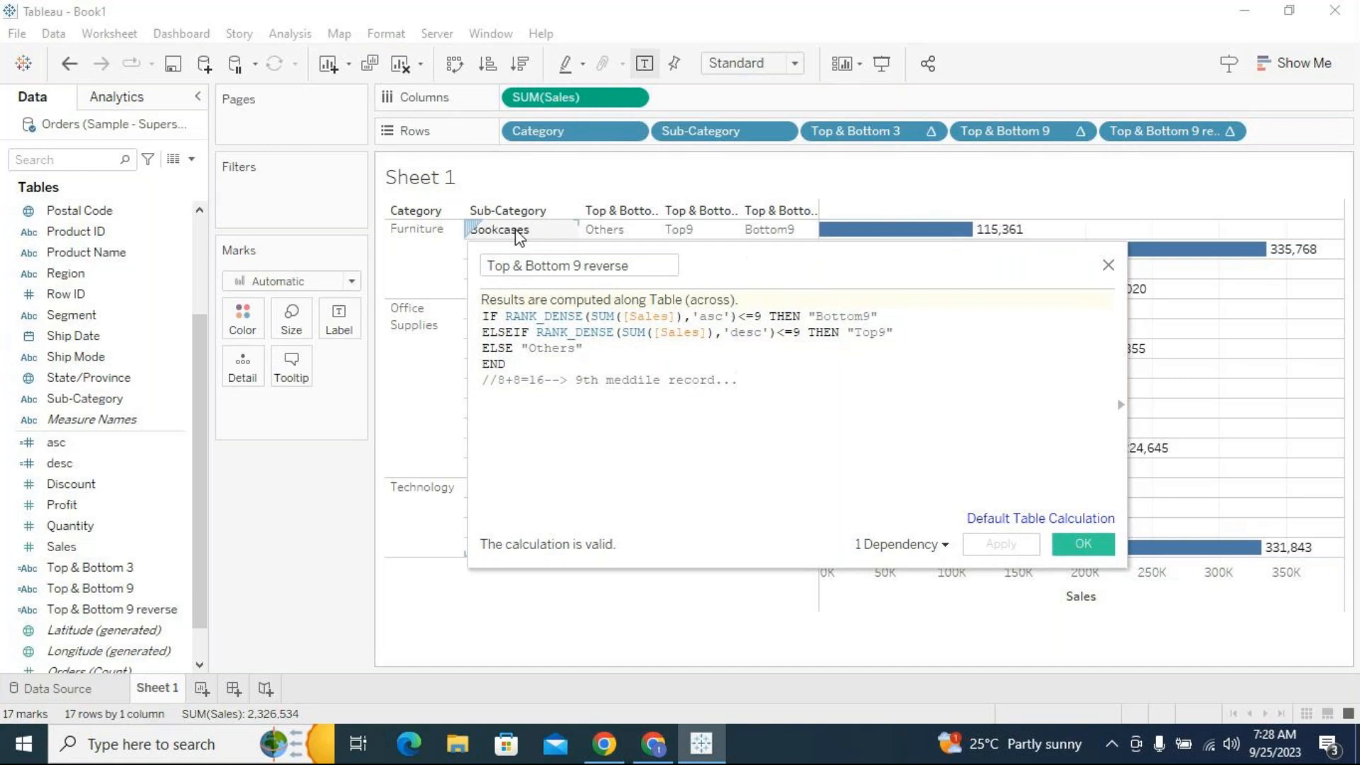
# Compare the IF 'asc' Bottom9 and ELSEIF 'desc' Top9 conditions of Top & Bottom 9 reverse with the Bookcases and Chairs rows
pyautogui.moveTo(504, 316); pyautogui.dragTo(767, 314)
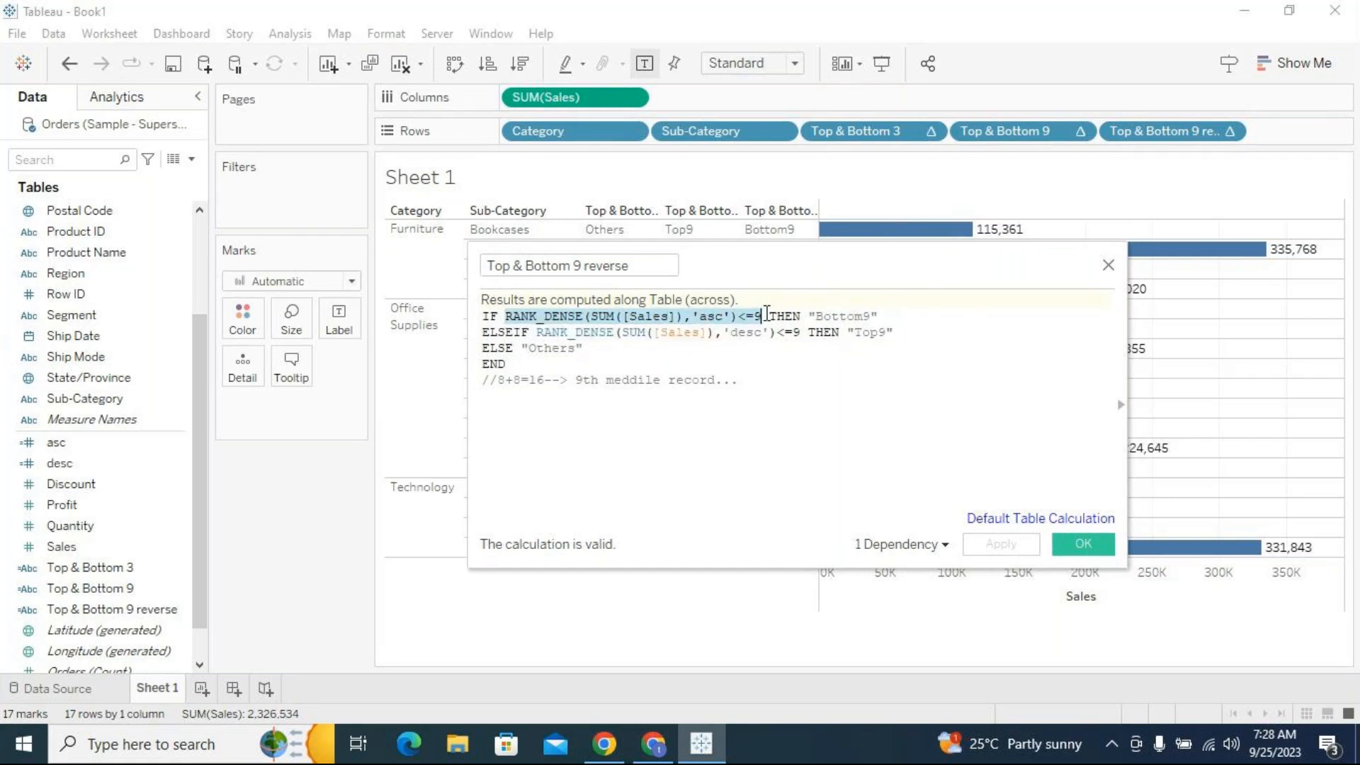
pyautogui.moveTo(892, 316); pyautogui.dragTo(813, 319)
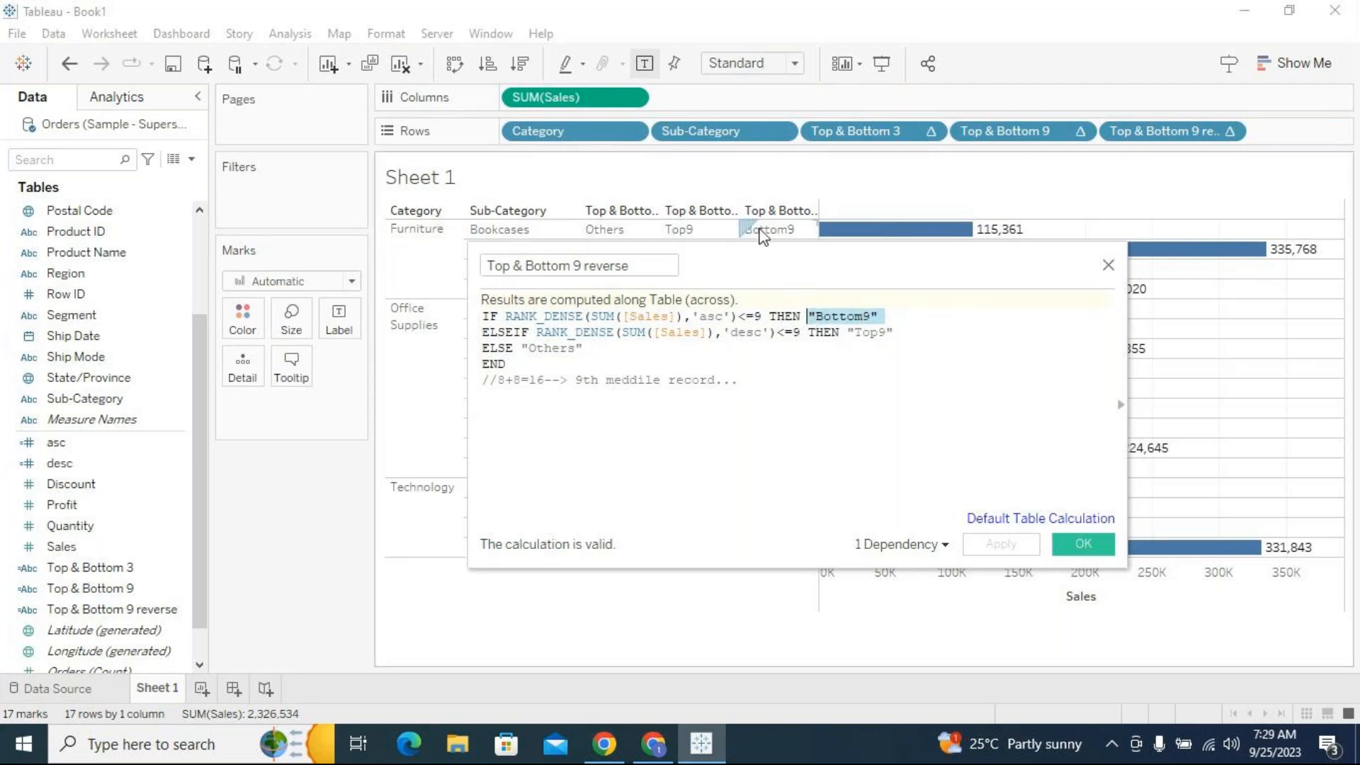
pyautogui.click(760, 234)
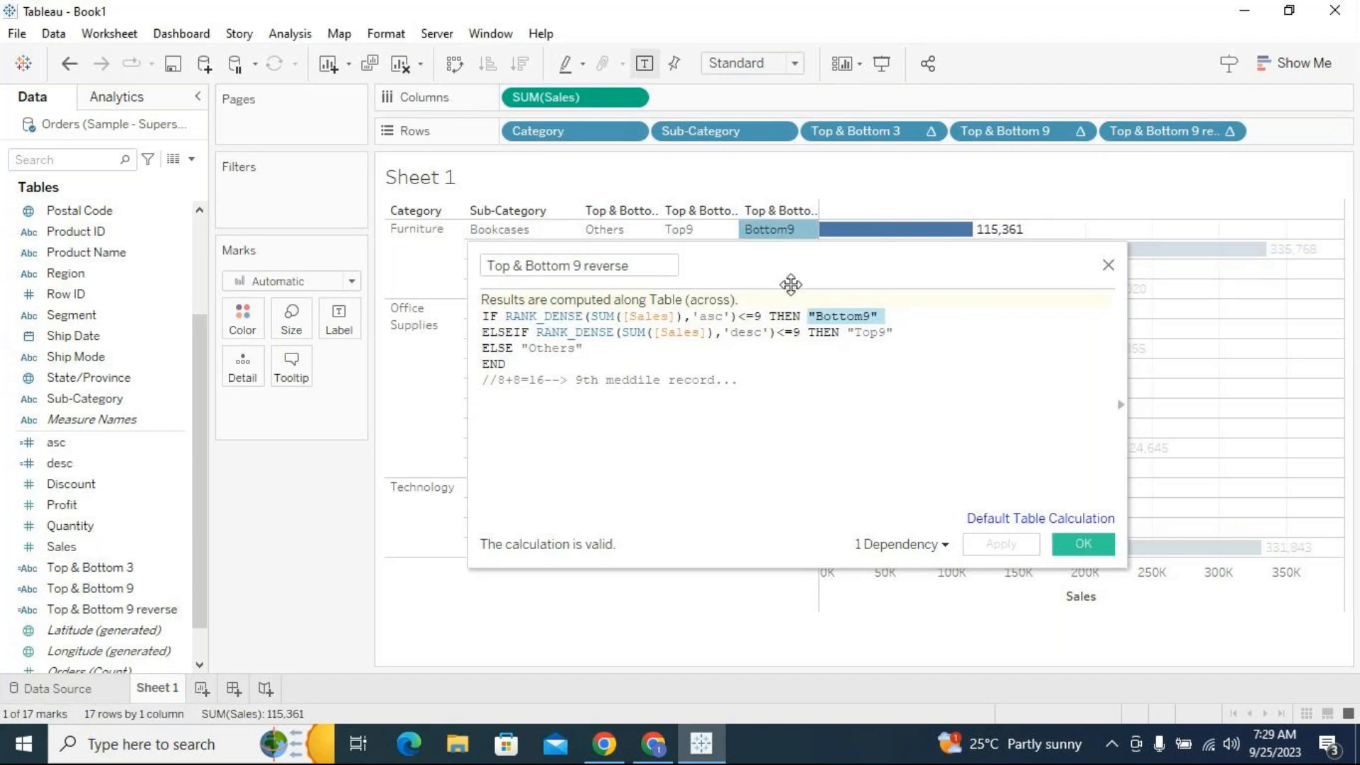
pyautogui.moveTo(793, 267); pyautogui.dragTo(799, 293)
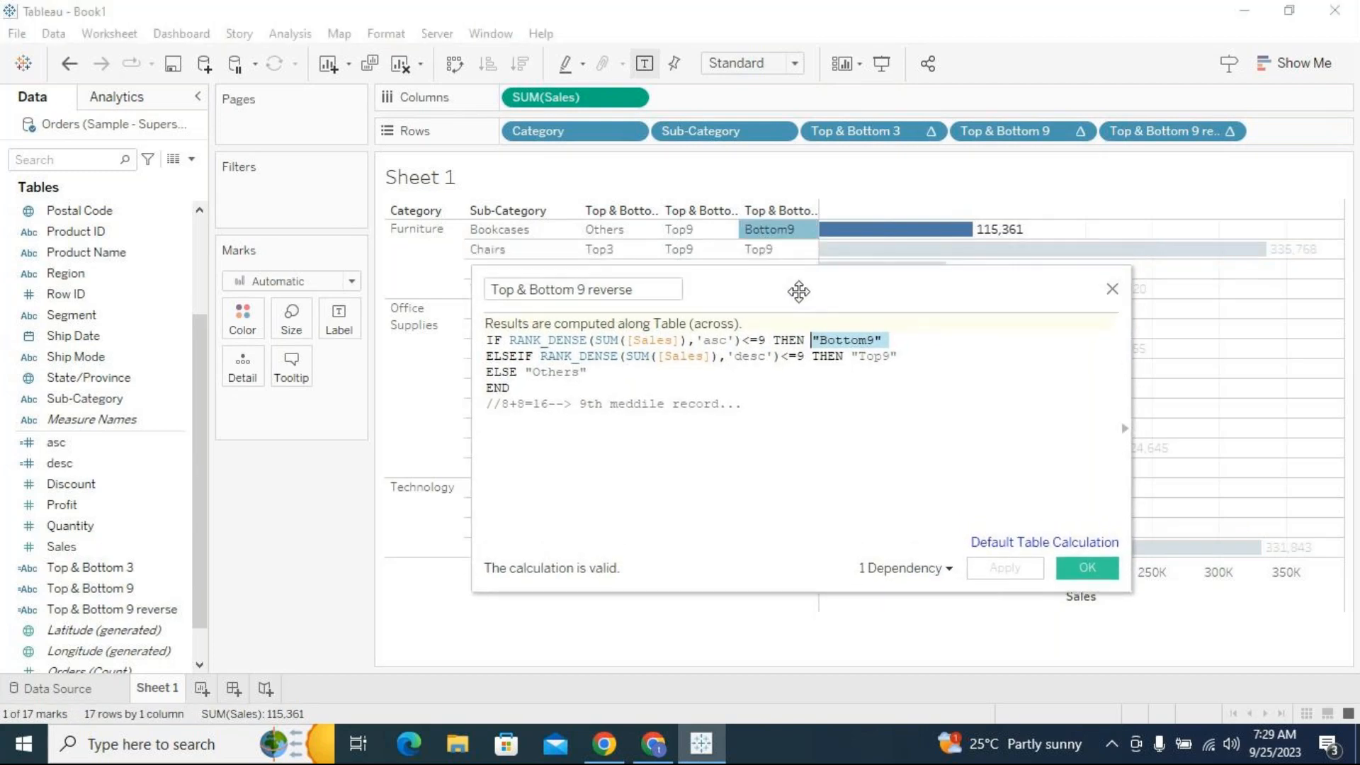
pyautogui.click(489, 251)
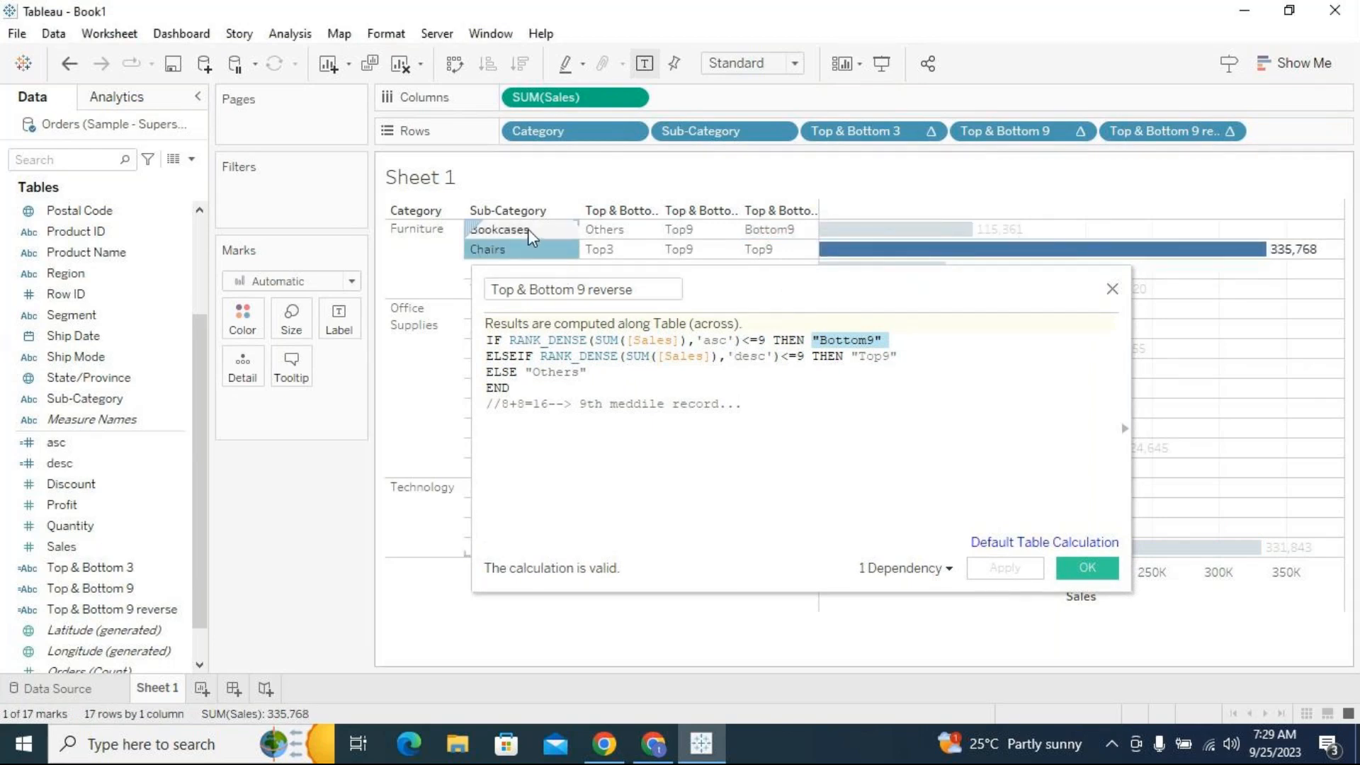
pyautogui.click(528, 228)
pyautogui.moveTo(756, 296); pyautogui.dragTo(746, 275)
pyautogui.click(882, 334)
pyautogui.moveTo(887, 334); pyautogui.dragTo(531, 334)
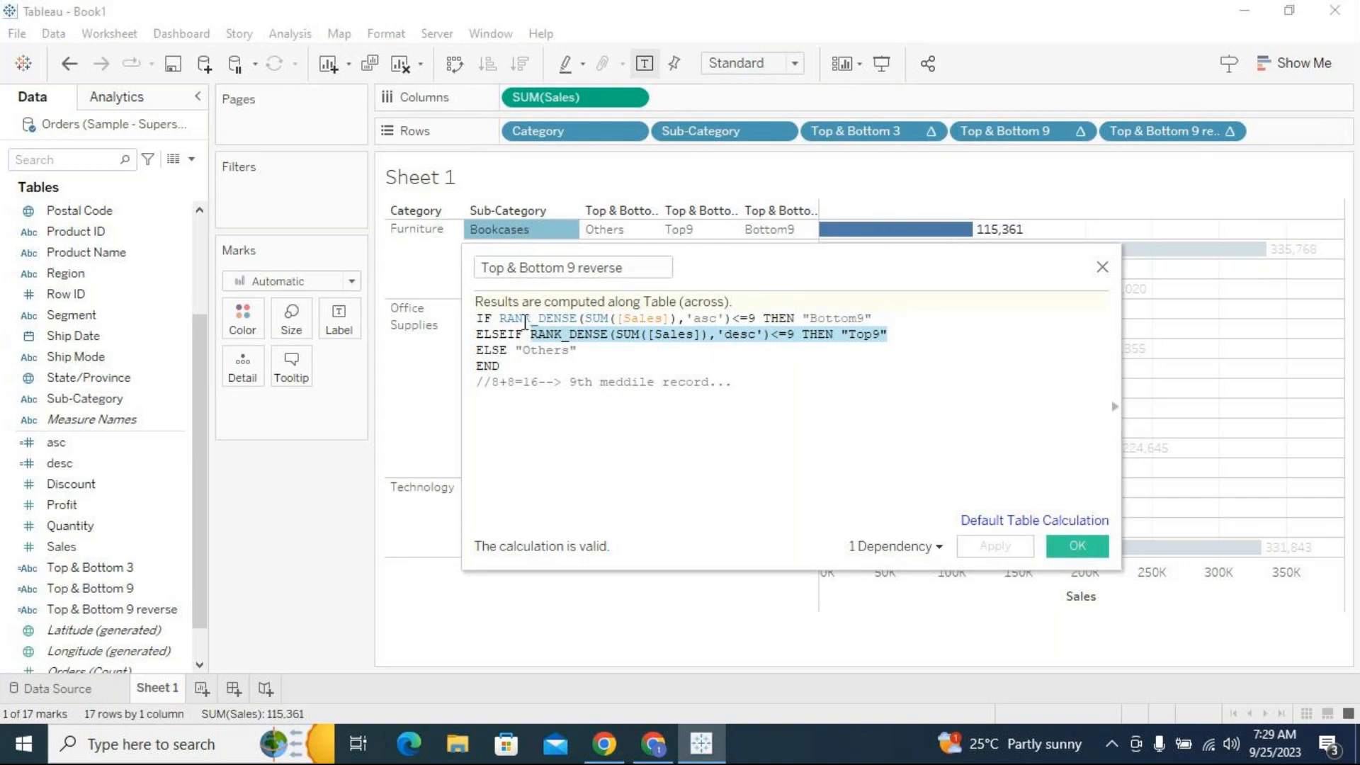
pyautogui.moveTo(530, 335); pyautogui.dragTo(890, 336)
pyautogui.moveTo(933, 268)
pyautogui.mouseDown()
pyautogui.moveTo(929, 289)
pyautogui.moveTo(914, 287)
pyautogui.mouseUp()
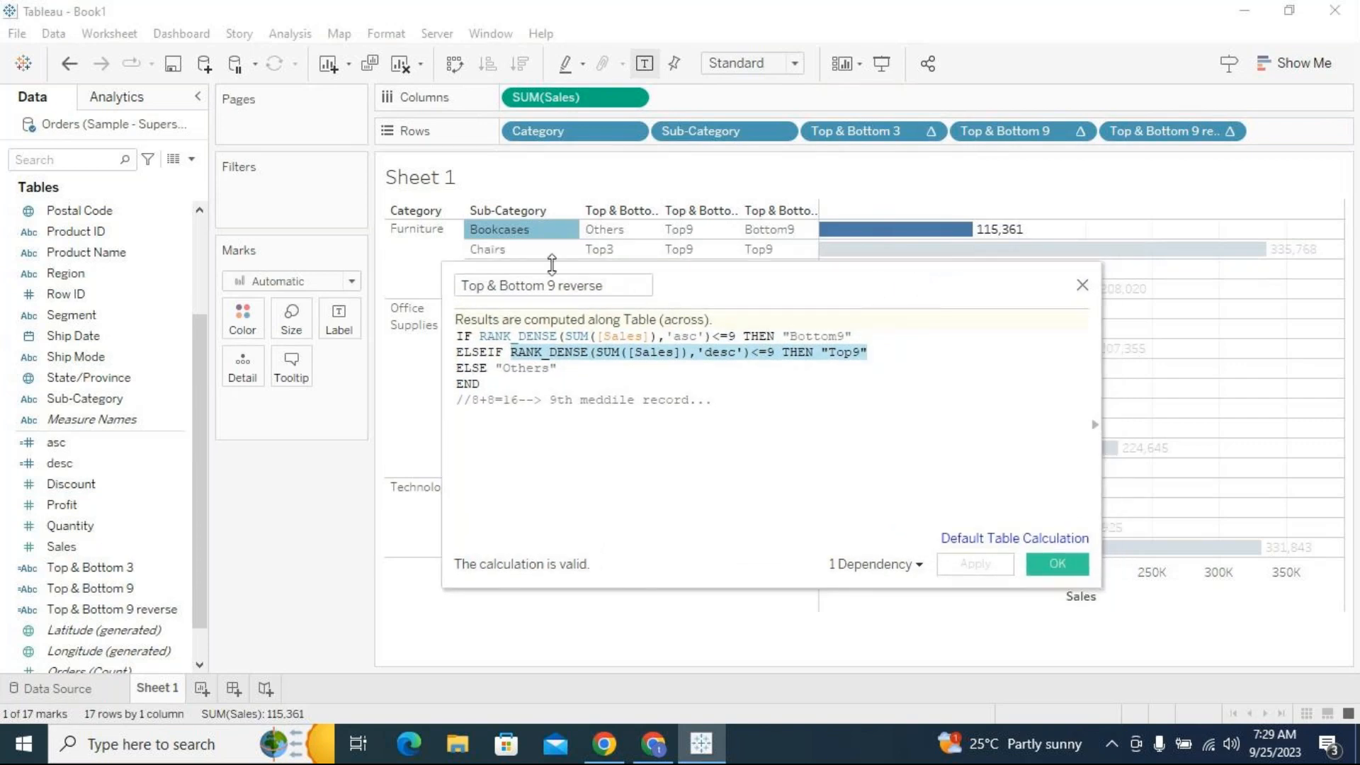
pyautogui.click(533, 231)
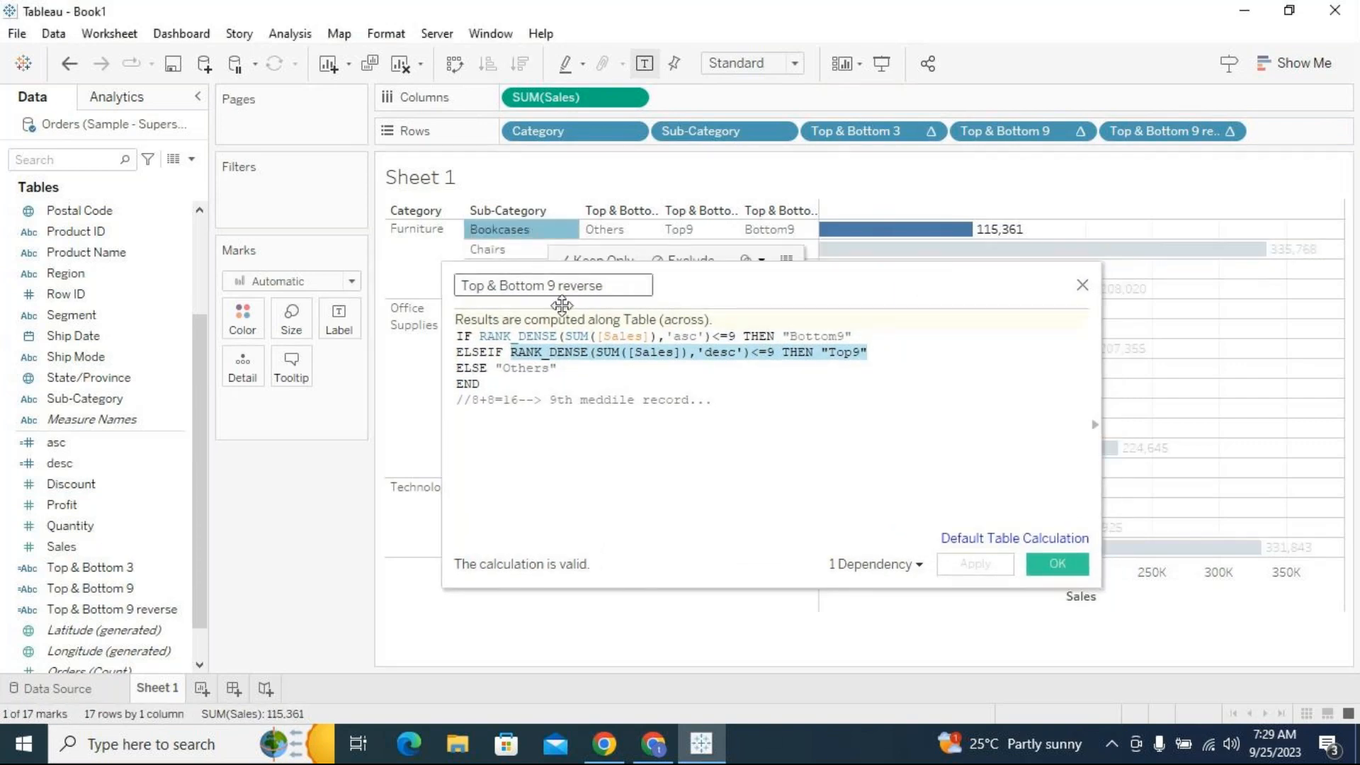
# Review the Top & Bottom 9 reverse formula from IF to END, including its evaluation order for Bookcases, and close the calculation
pyautogui.moveTo(859, 335); pyautogui.dragTo(479, 338)
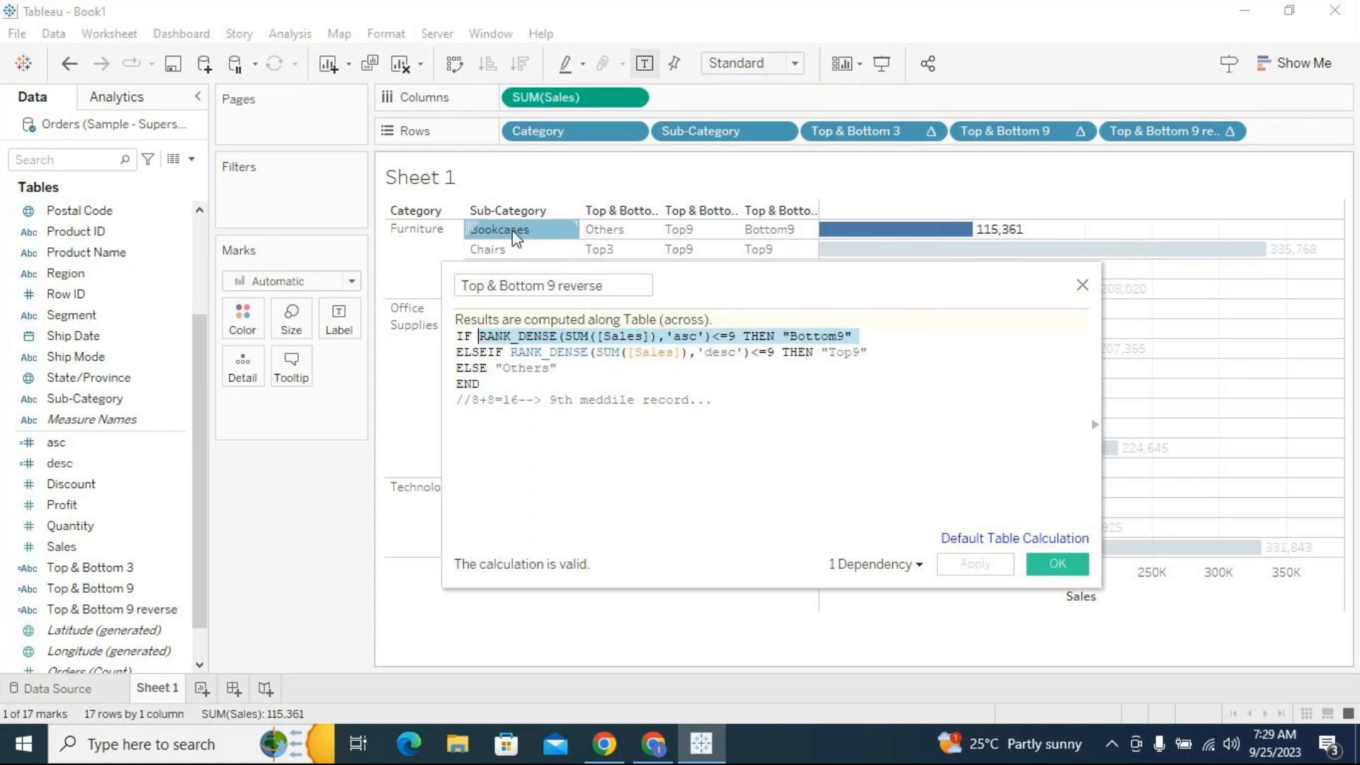
pyautogui.moveTo(513, 352); pyautogui.dragTo(458, 344)
pyautogui.click(510, 364)
pyautogui.moveTo(857, 338); pyautogui.dragTo(479, 333)
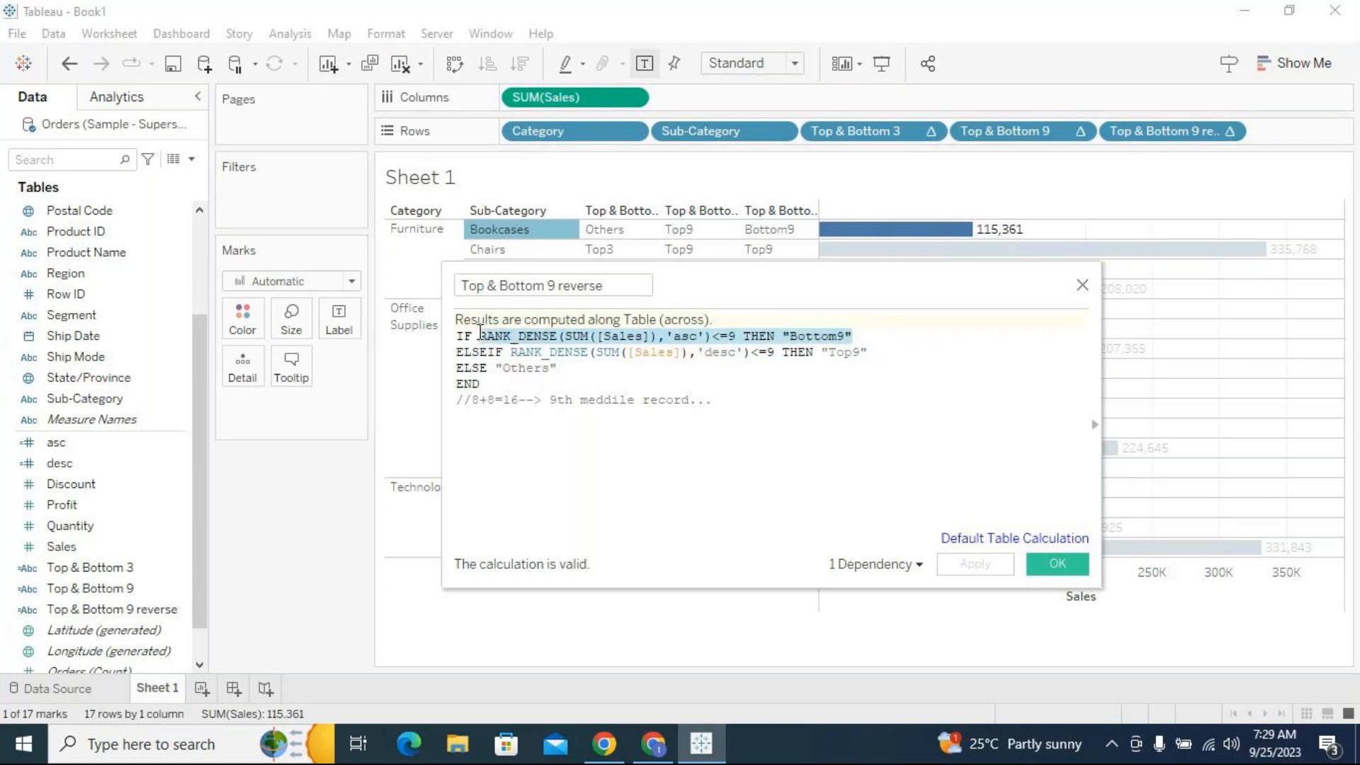
pyautogui.click(770, 385)
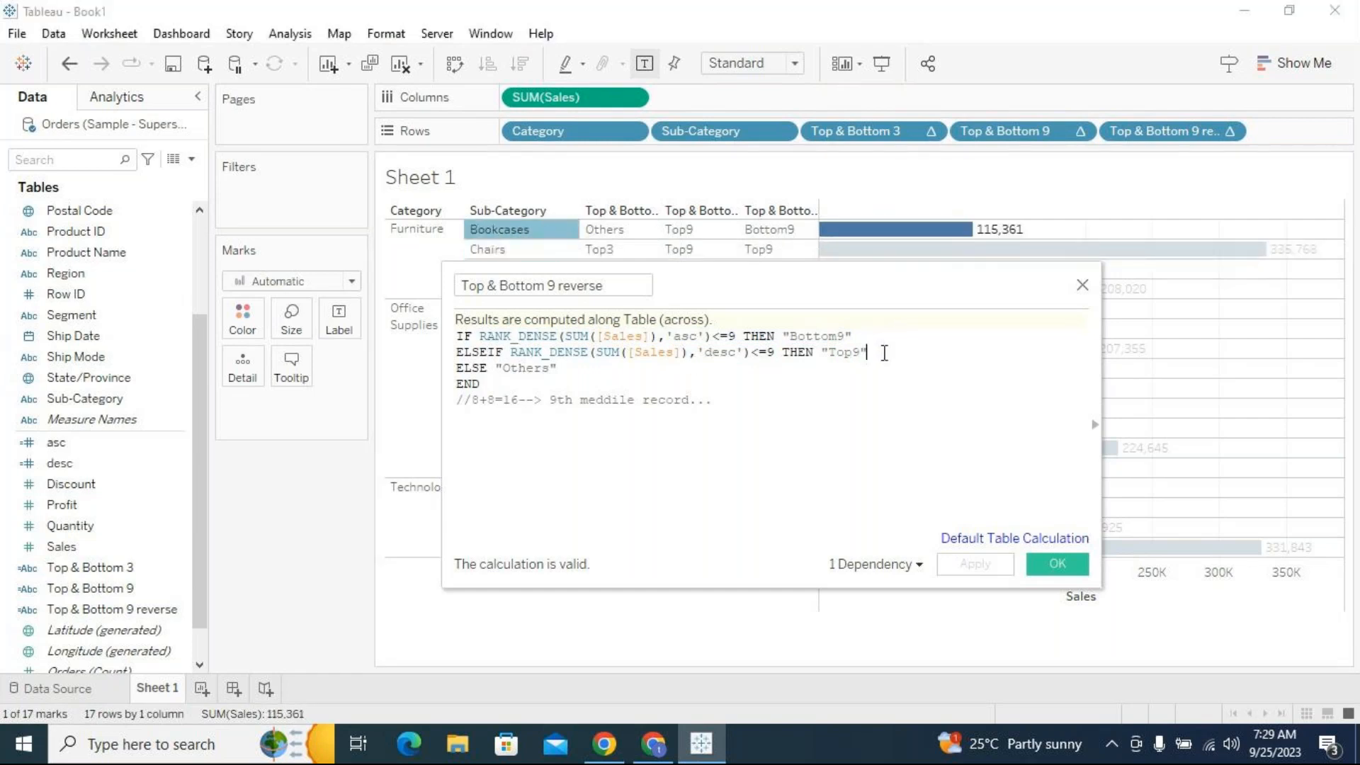
pyautogui.moveTo(882, 357); pyautogui.dragTo(780, 340)
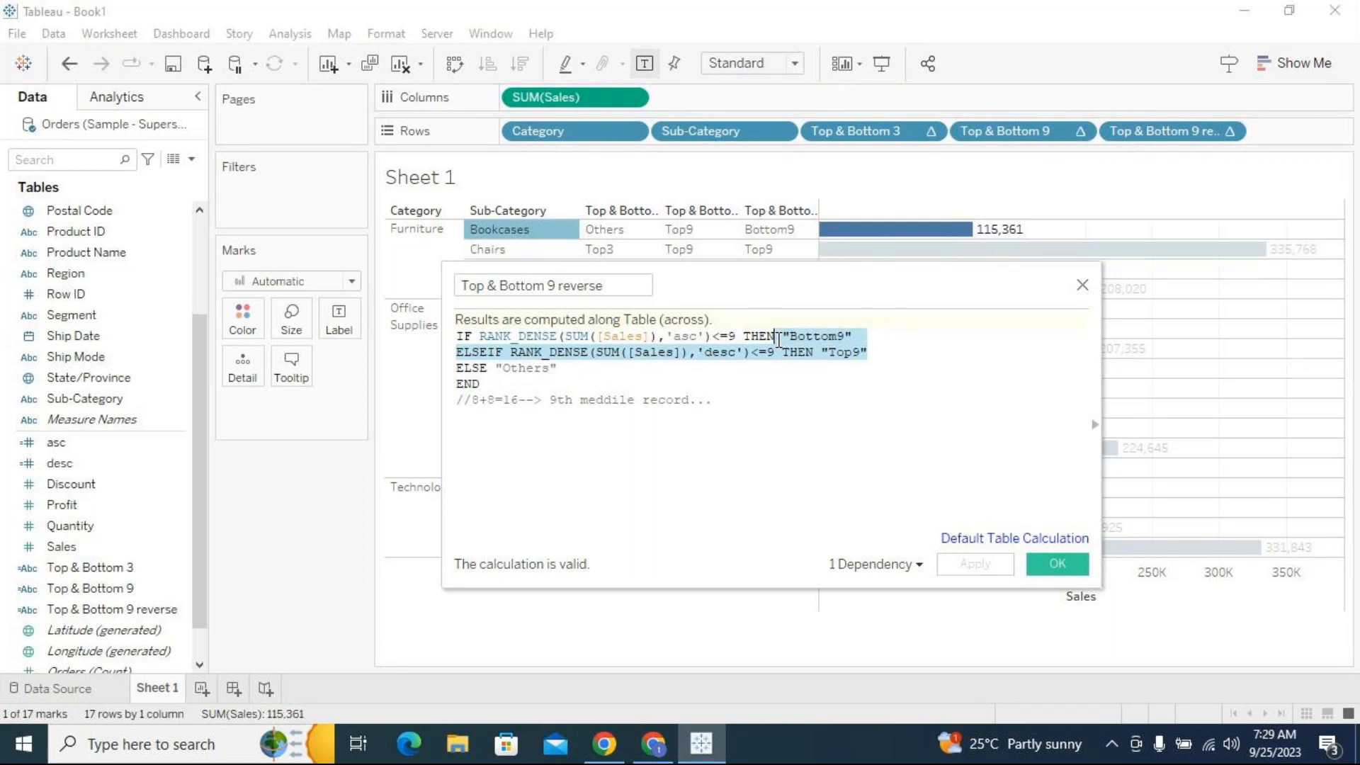
pyautogui.click(558, 383)
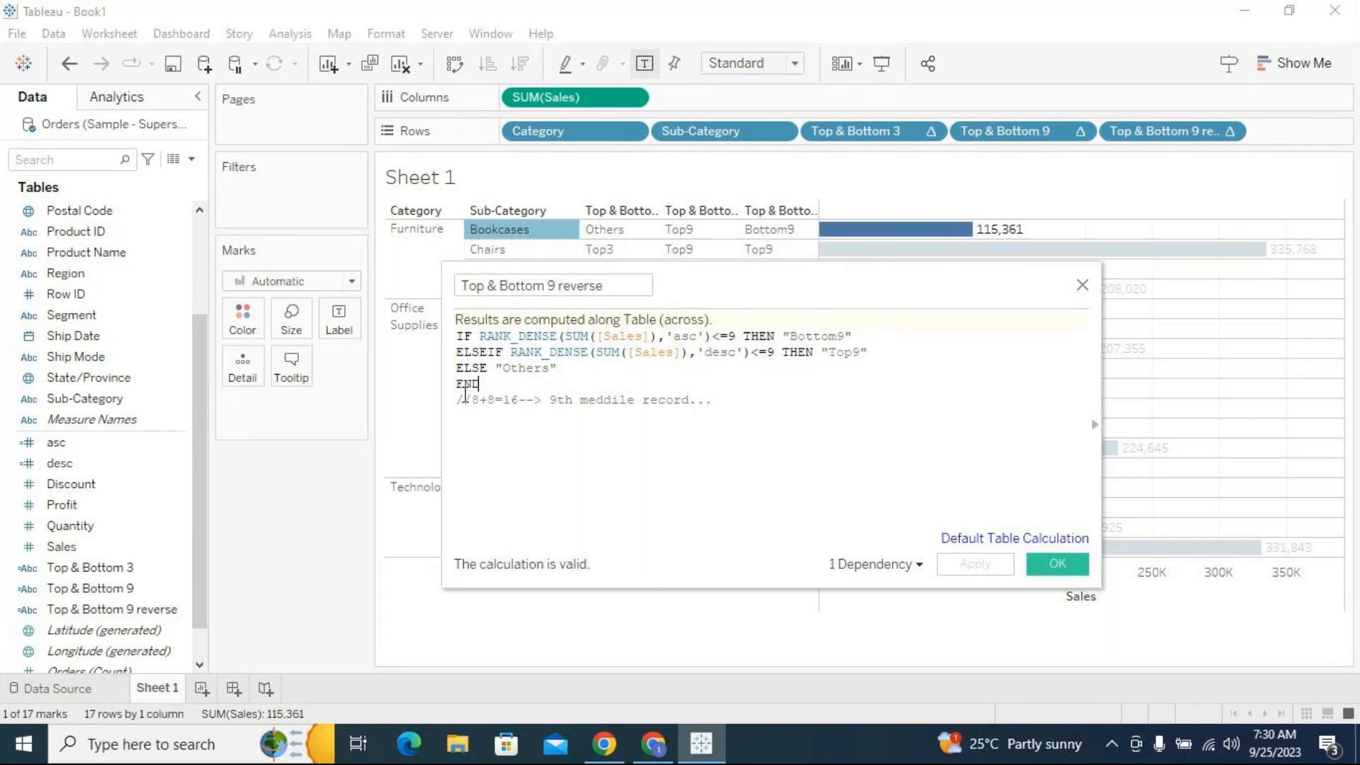
pyautogui.moveTo(494, 388); pyautogui.dragTo(445, 332)
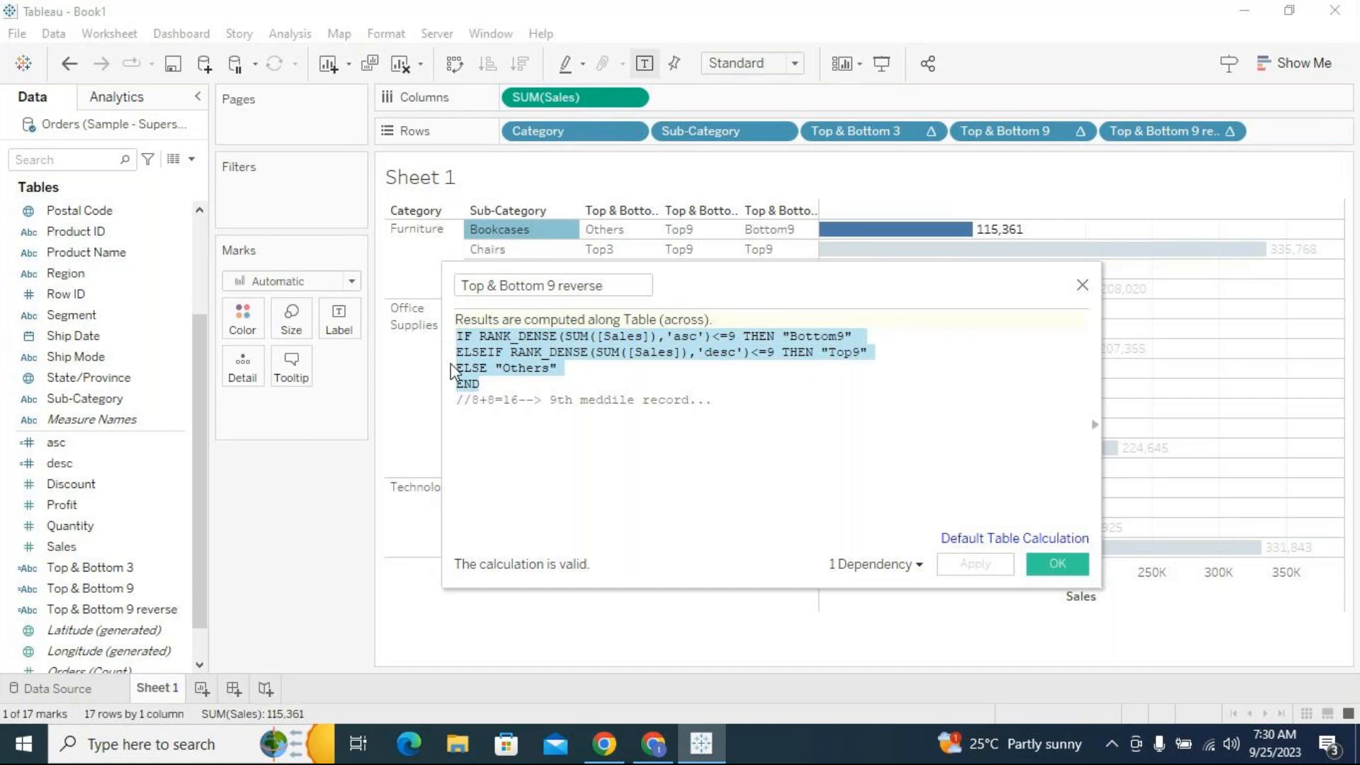
pyautogui.click(557, 391)
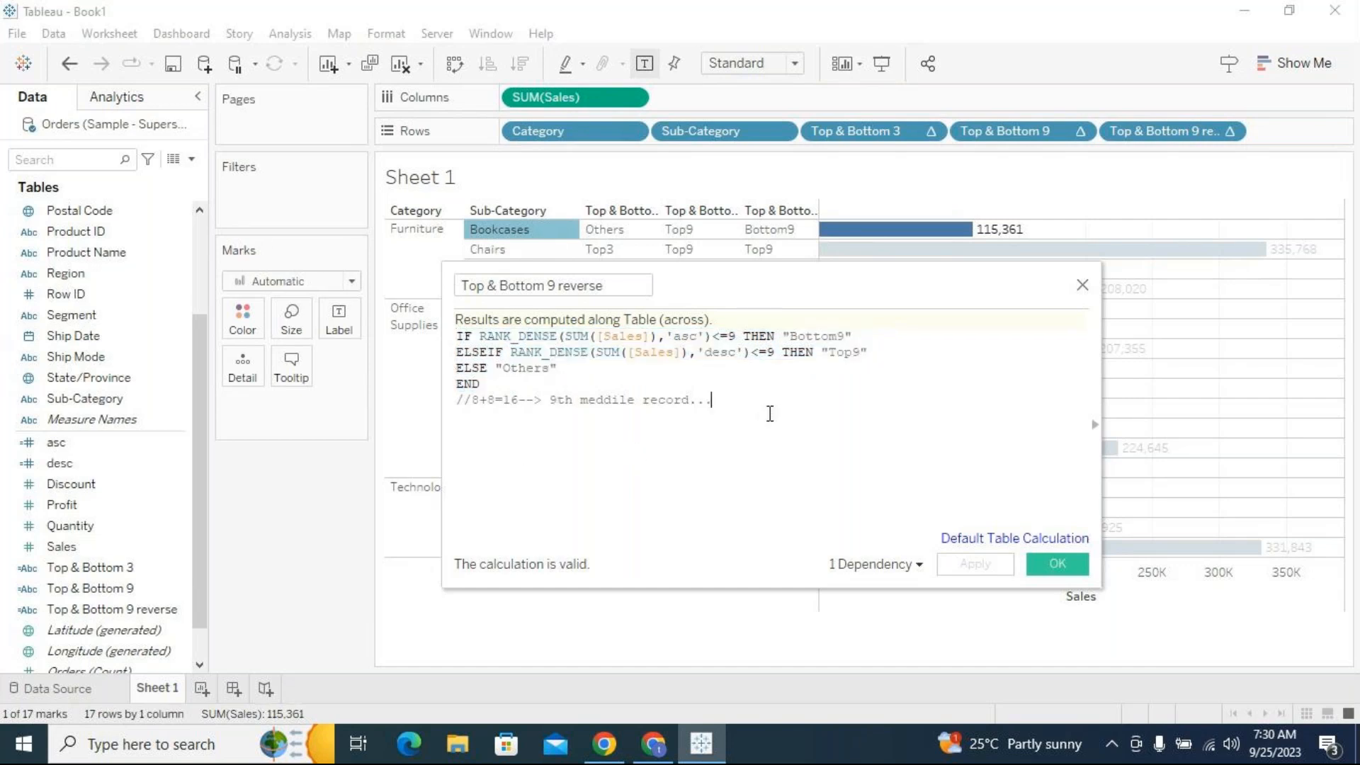
pyautogui.click(627, 261)
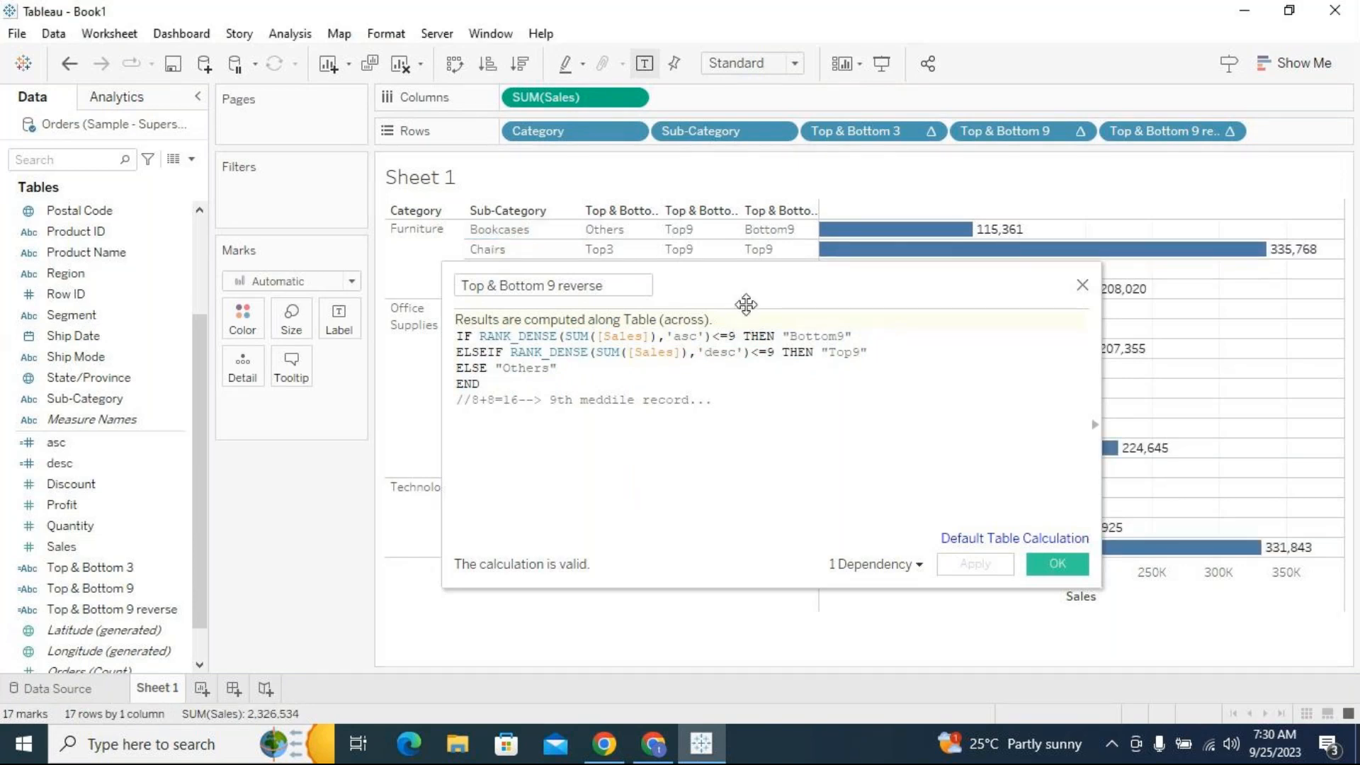
pyautogui.click(684, 353)
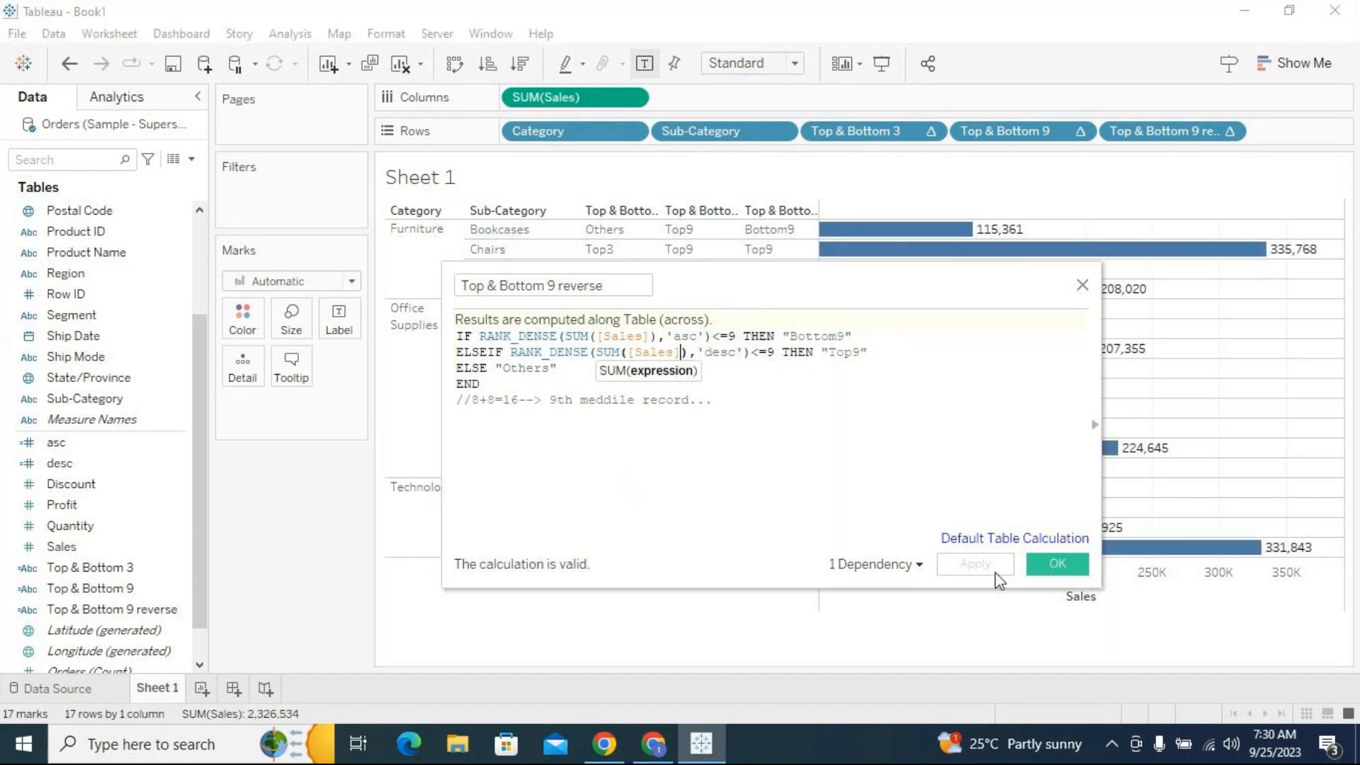
pyautogui.click(1049, 561)
pyautogui.click(1080, 135)
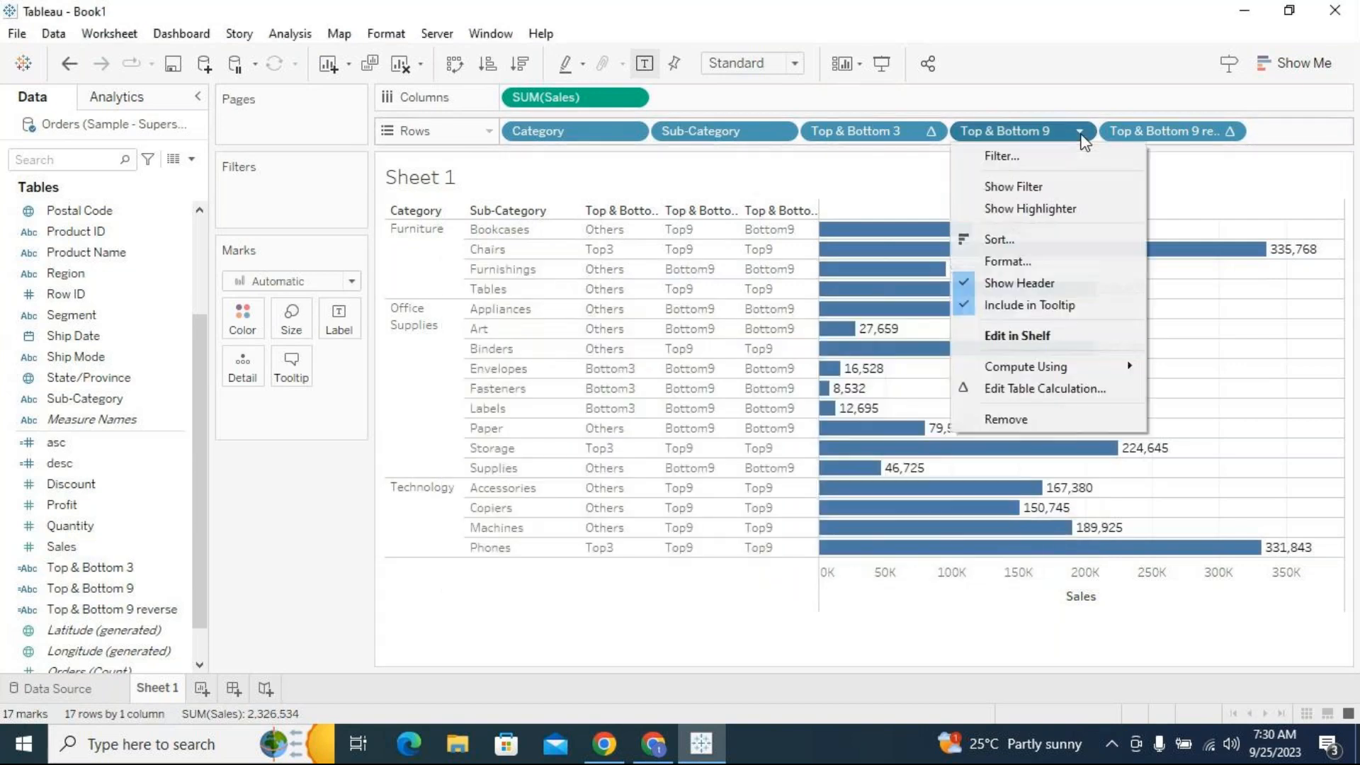
pyautogui.click(1023, 157)
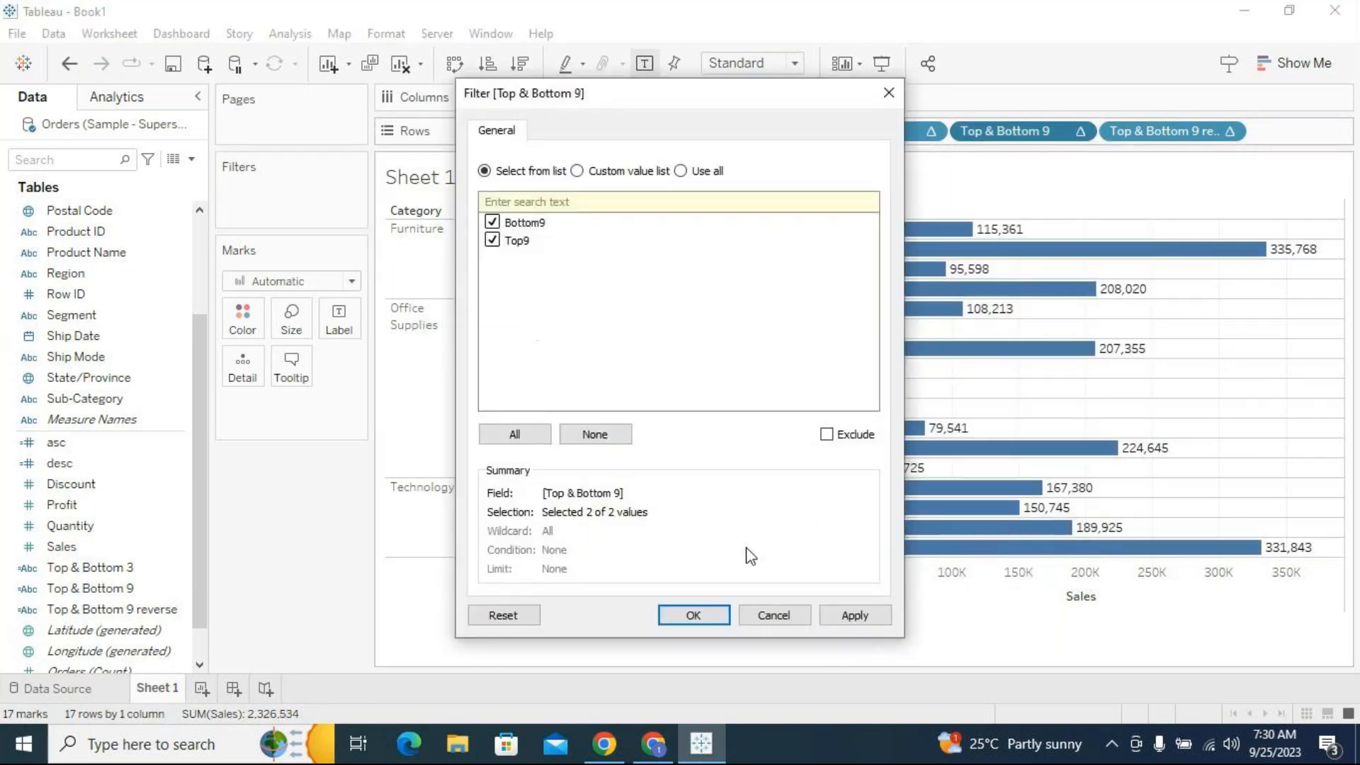
pyautogui.click(783, 612)
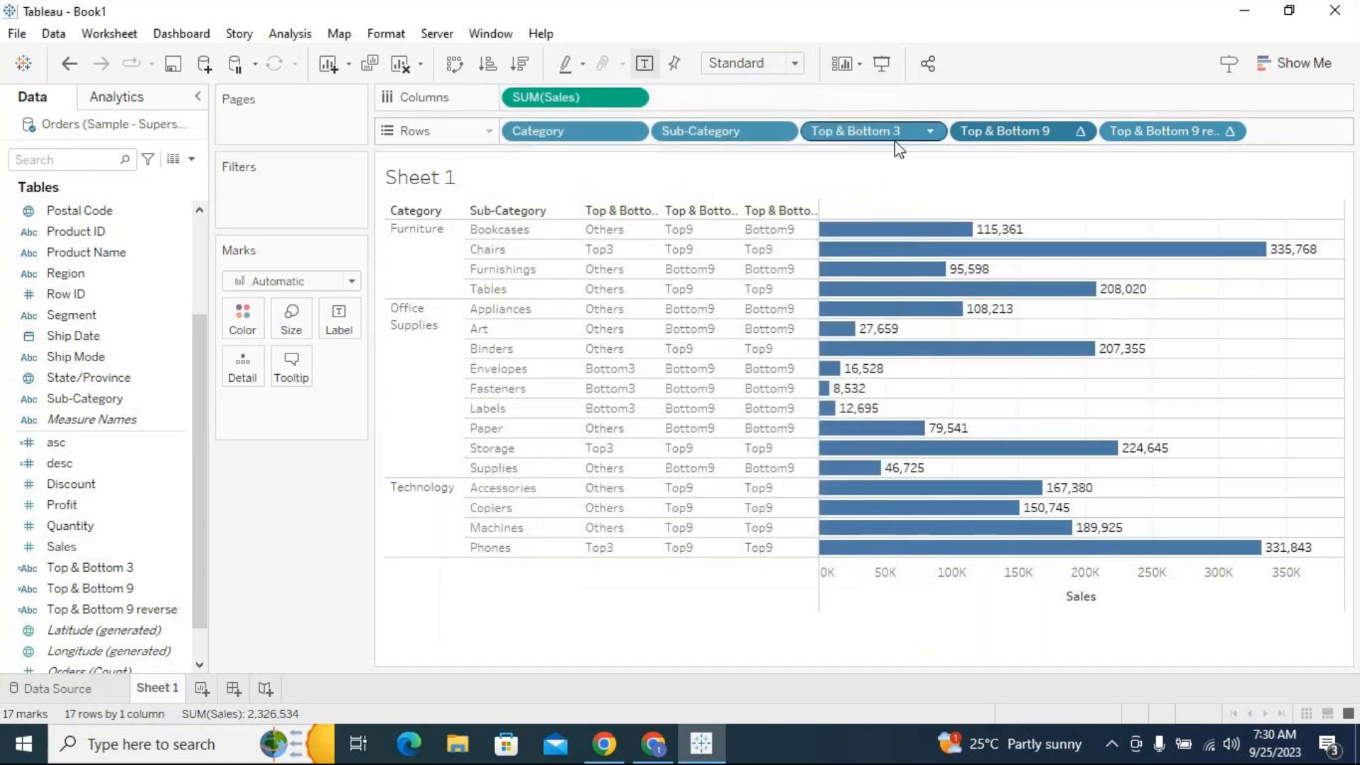
# Duplicate Sheet 1 and remove Top & Bottom 9 and Top & Bottom 9 reverse from Rows on the copy
pyautogui.rightClick(152, 688)
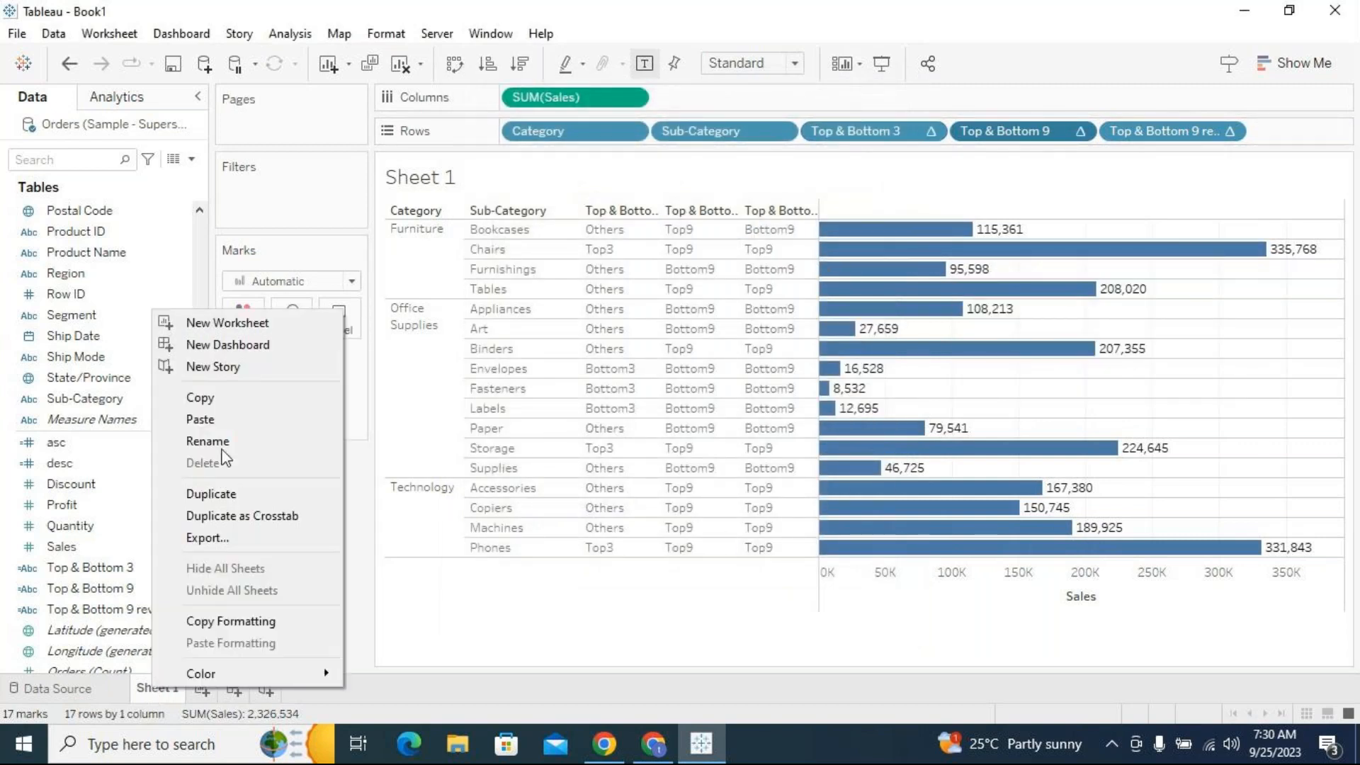
pyautogui.click(233, 495)
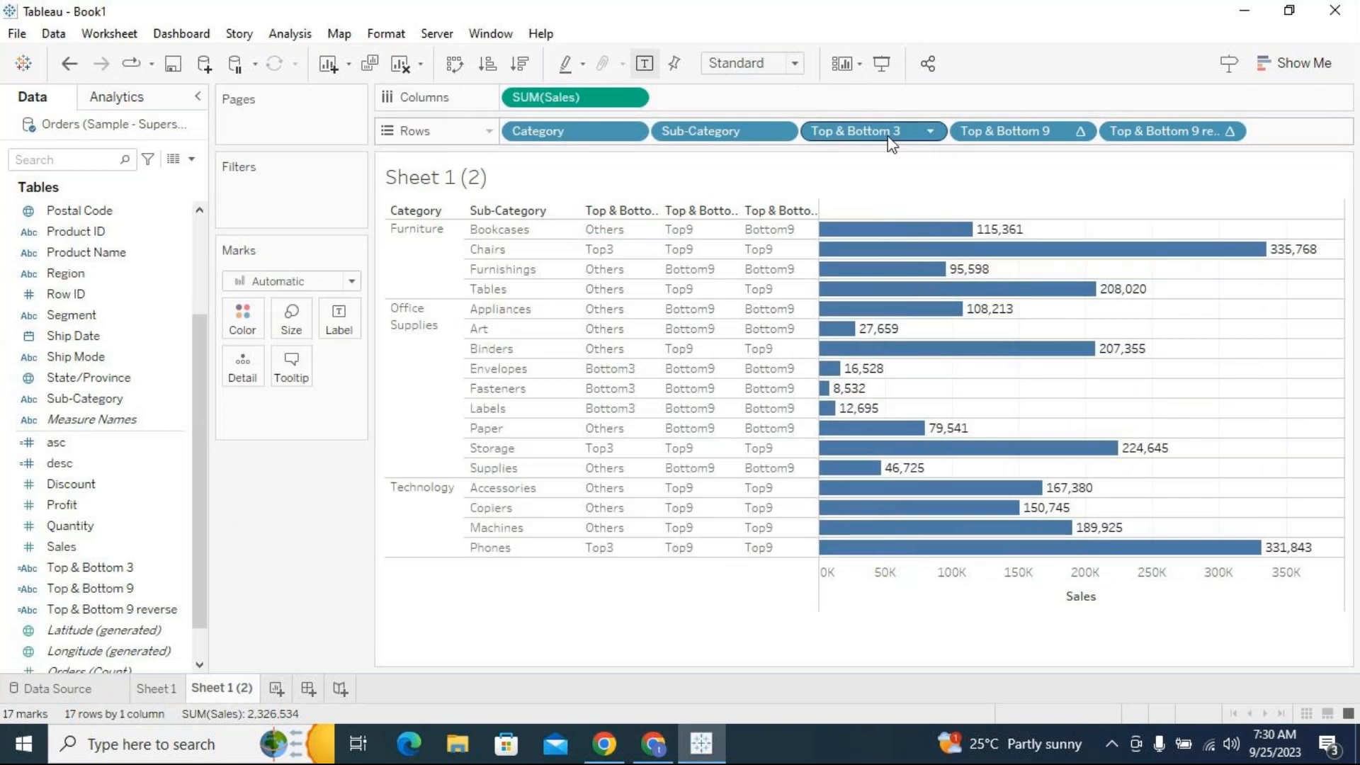
pyautogui.moveTo(995, 132); pyautogui.dragTo(333, 528)
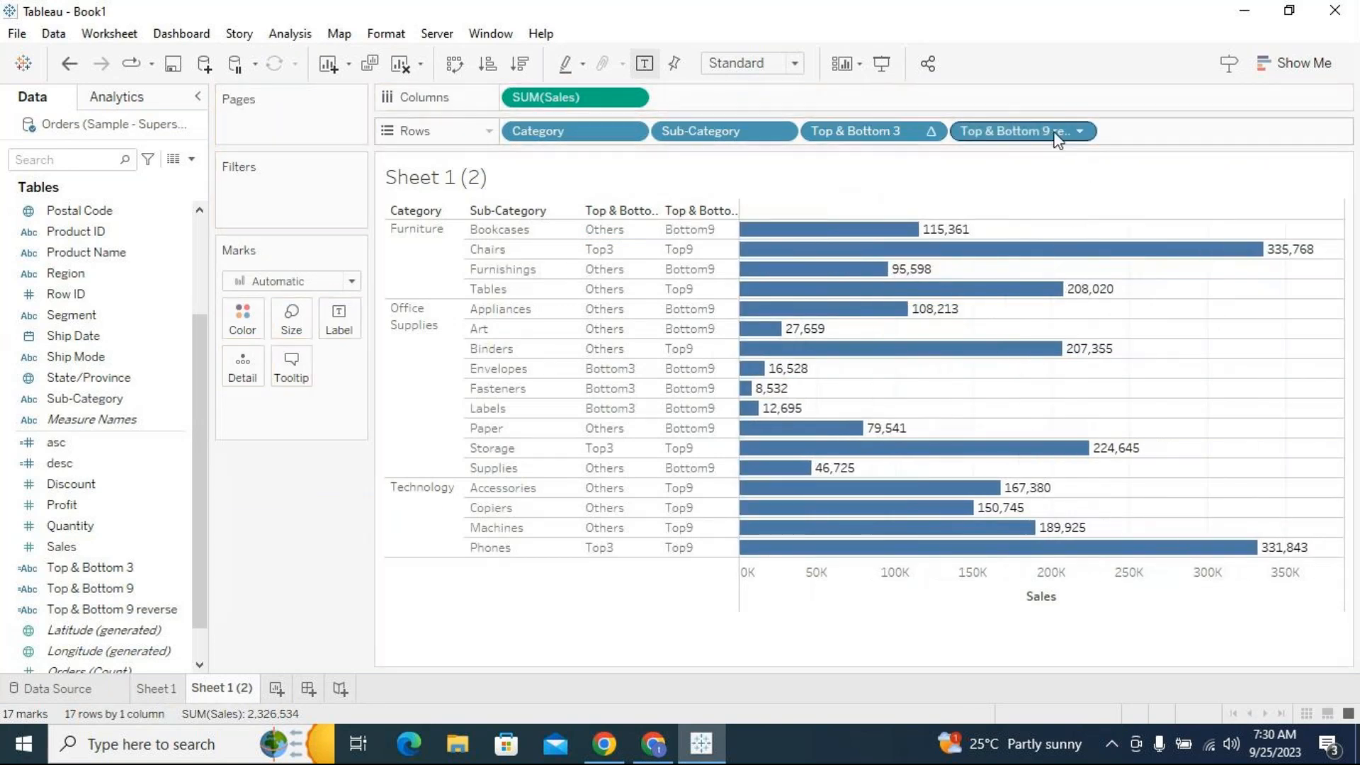
pyautogui.moveTo(591, 527); pyautogui.dragTo(330, 578)
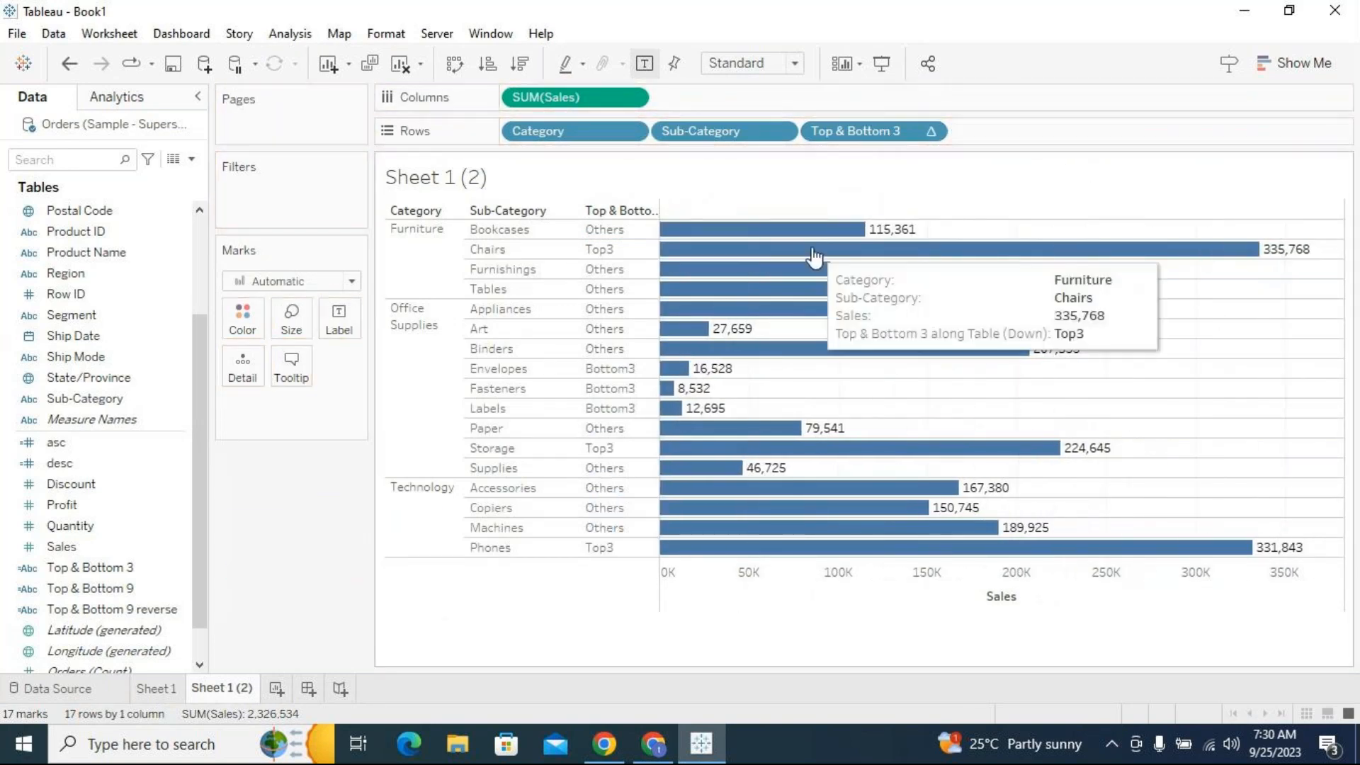
# Filter the duplicated sheet by Top & Bottom 3, excluding Others to keep only Bottom3 and Top3, and widen that header column
pyautogui.click(930, 132)
pyautogui.click(929, 157)
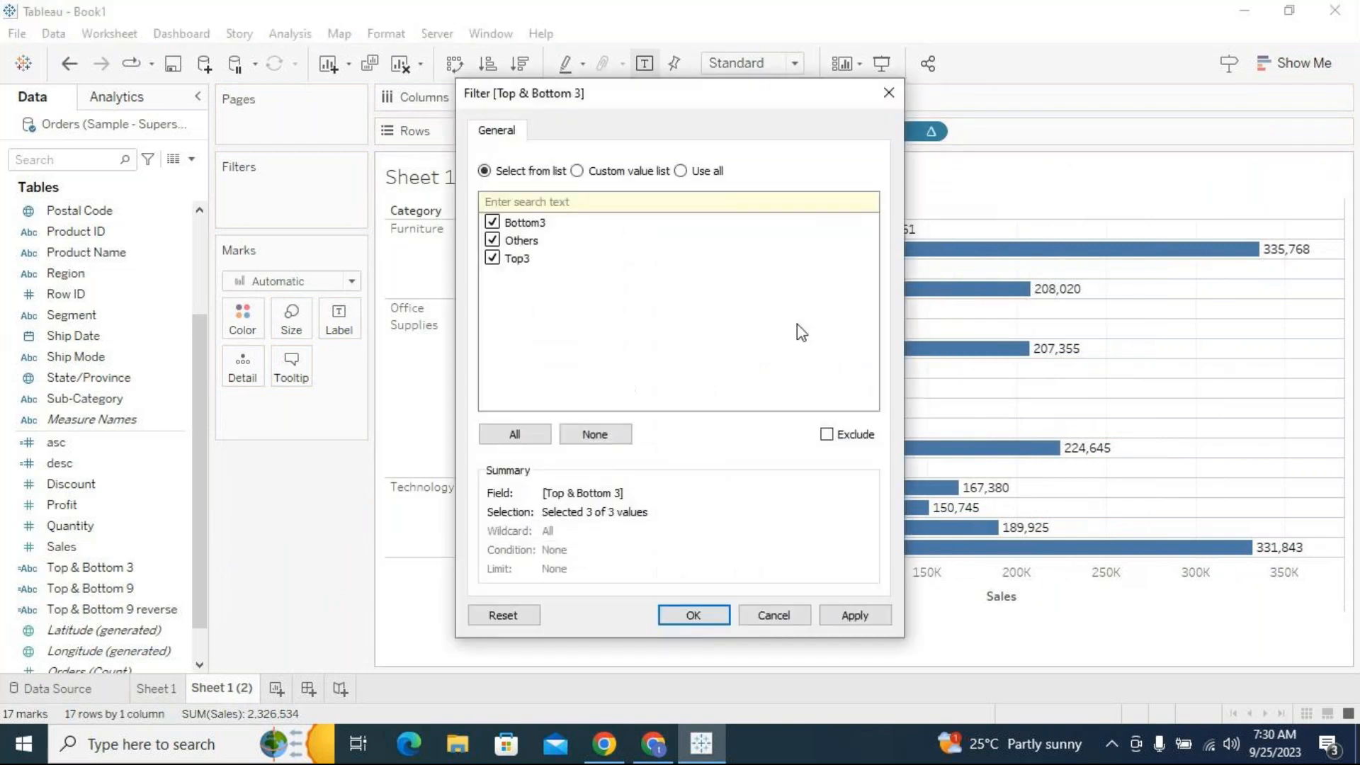
pyautogui.click(494, 241)
pyautogui.click(841, 619)
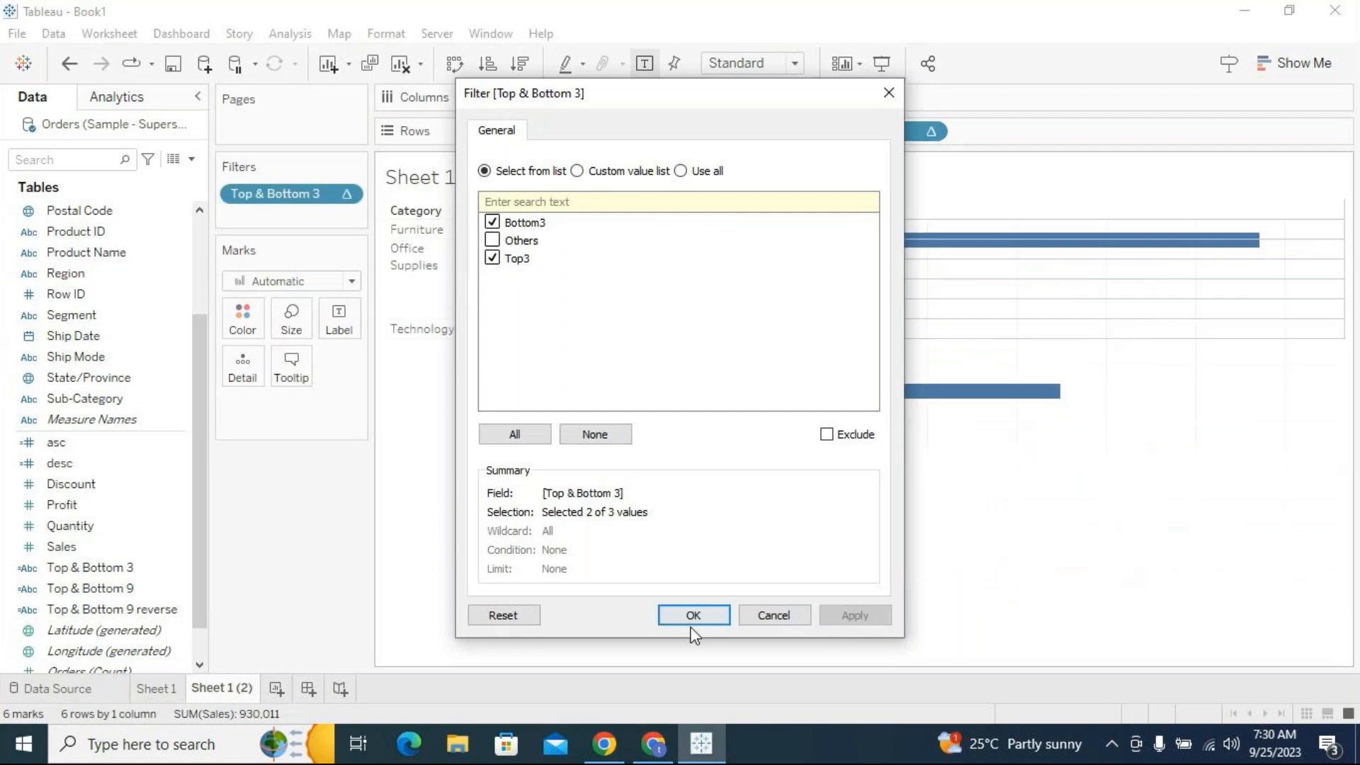
pyautogui.click(684, 622)
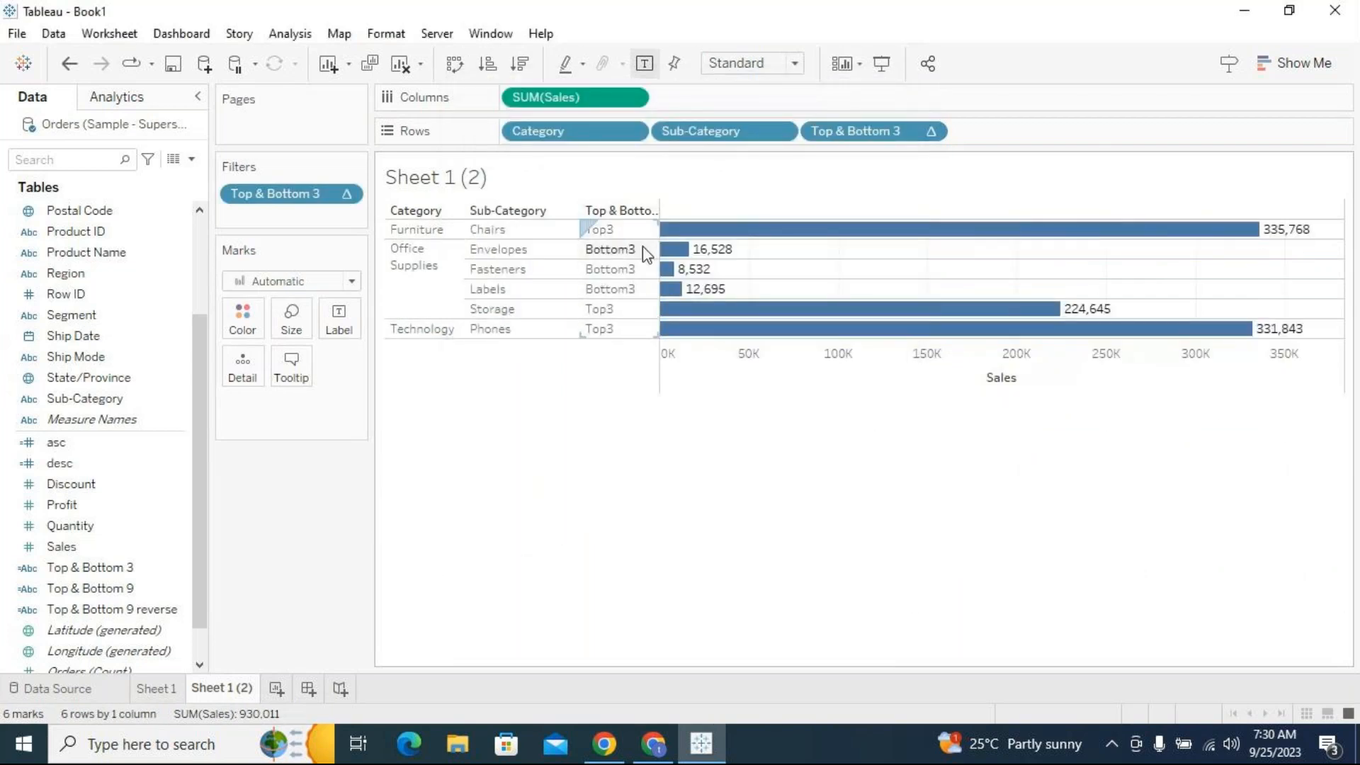
pyautogui.moveTo(659, 254); pyautogui.dragTo(678, 254)
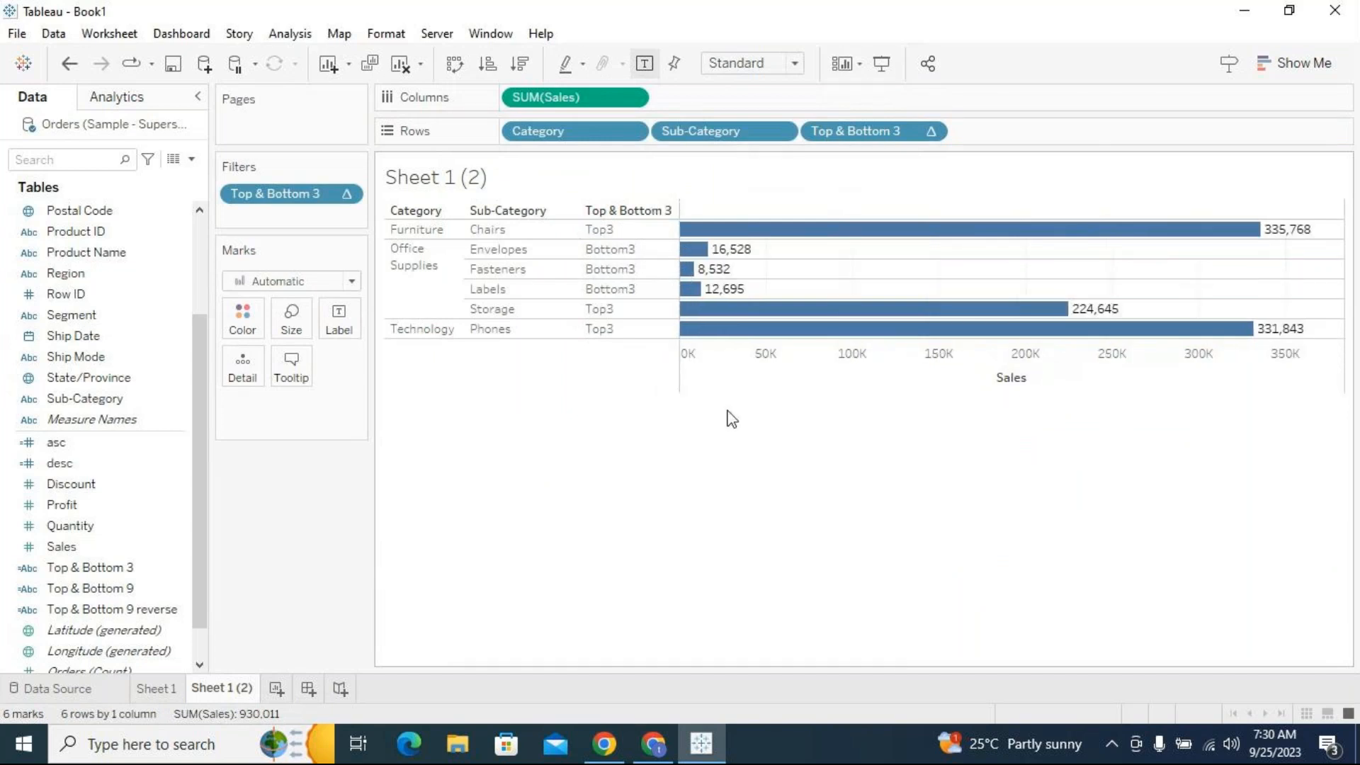
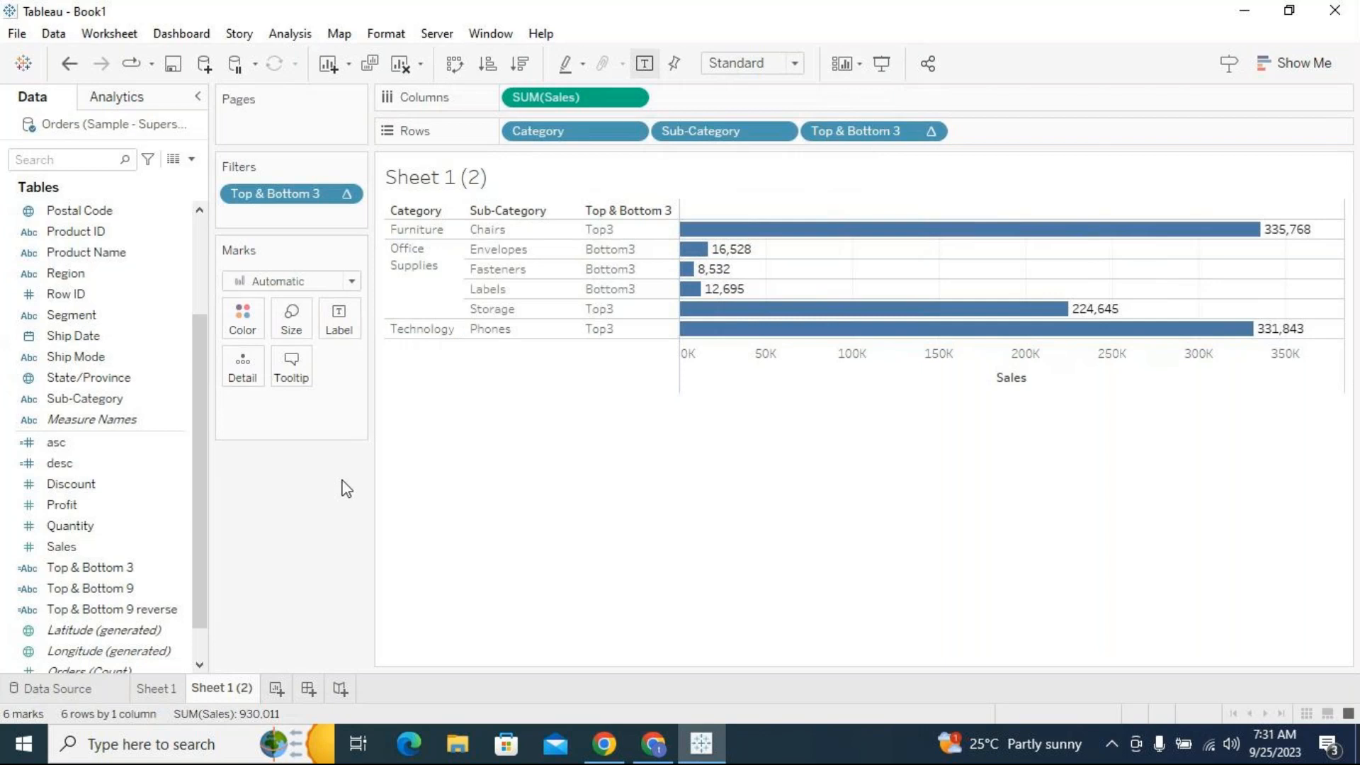
# Rename the duplicated sheet as "Top and Bottom 3" and slightly widen the Top & Bottom 3 header column
pyautogui.click(201, 292)
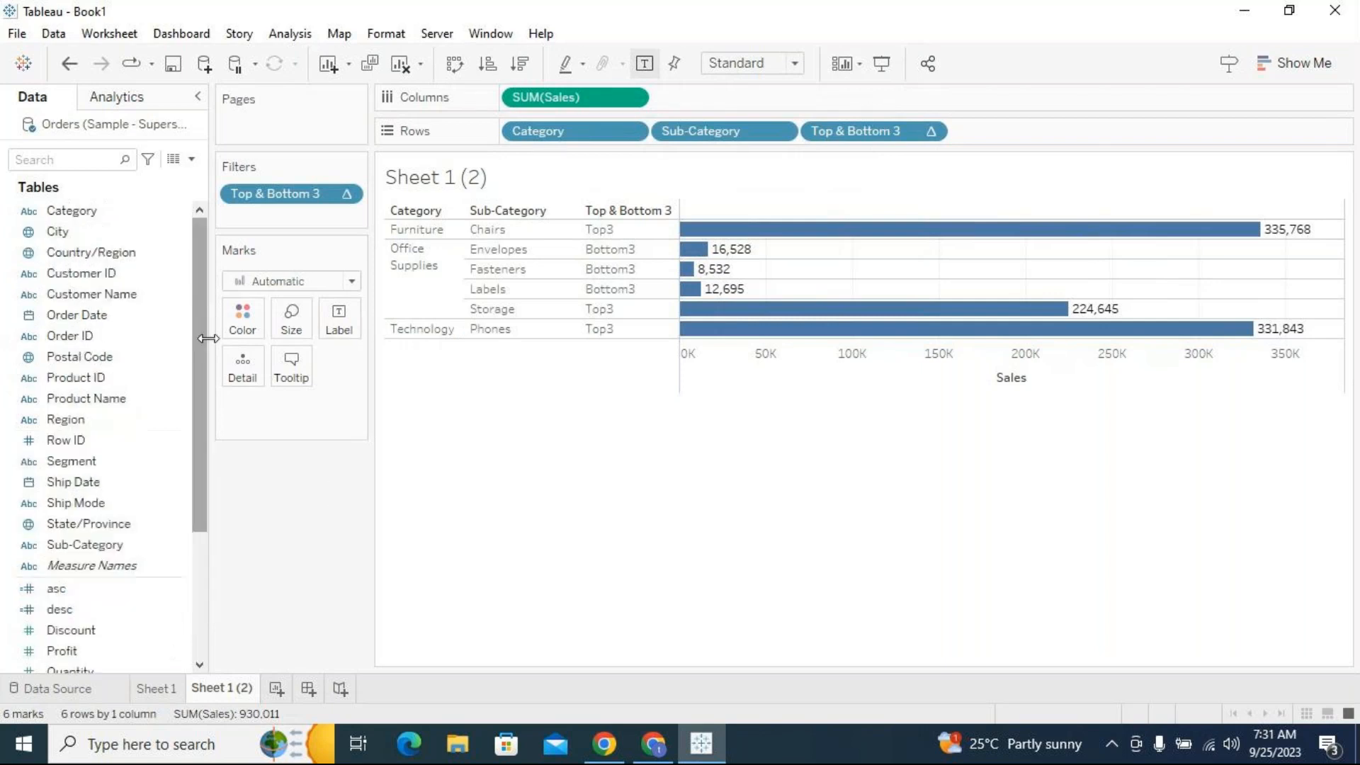
pyautogui.doubleClick(242, 687)
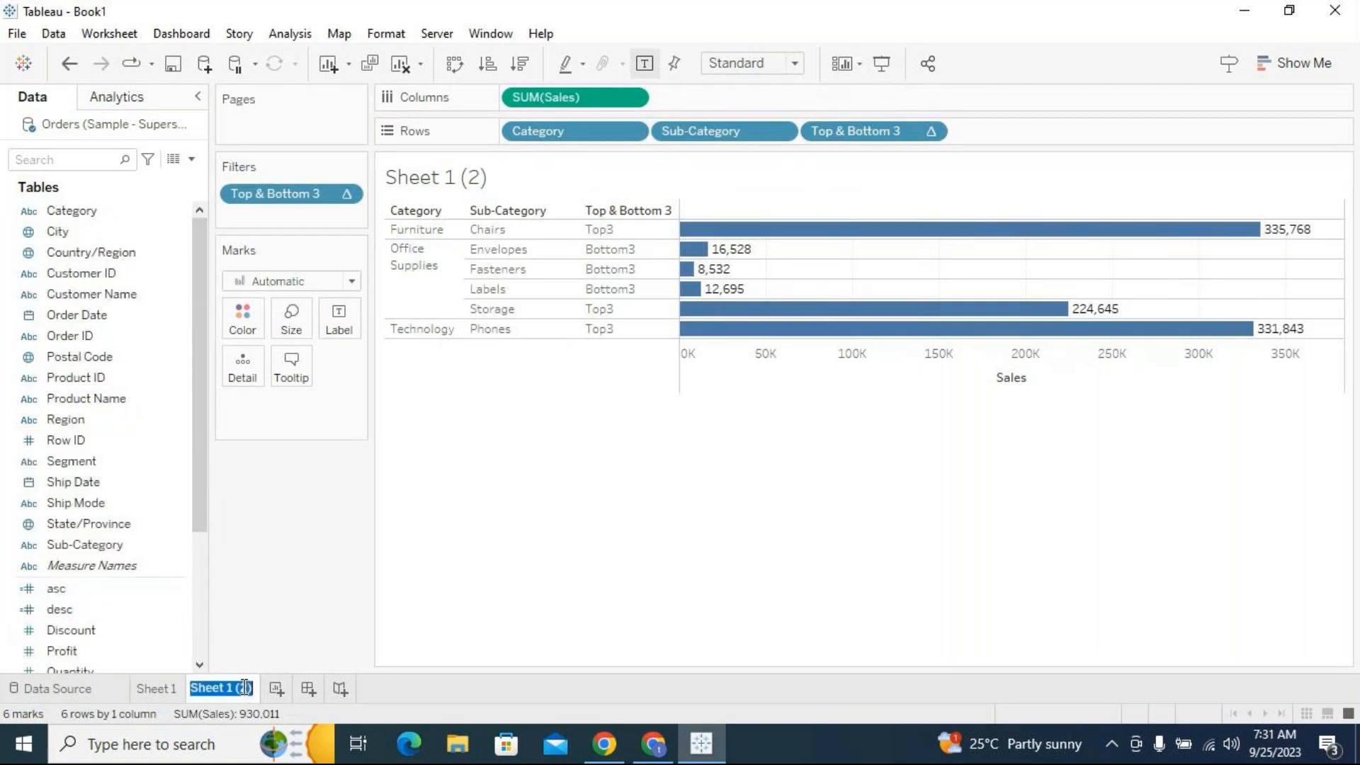
pyautogui.write('Top and Botto')
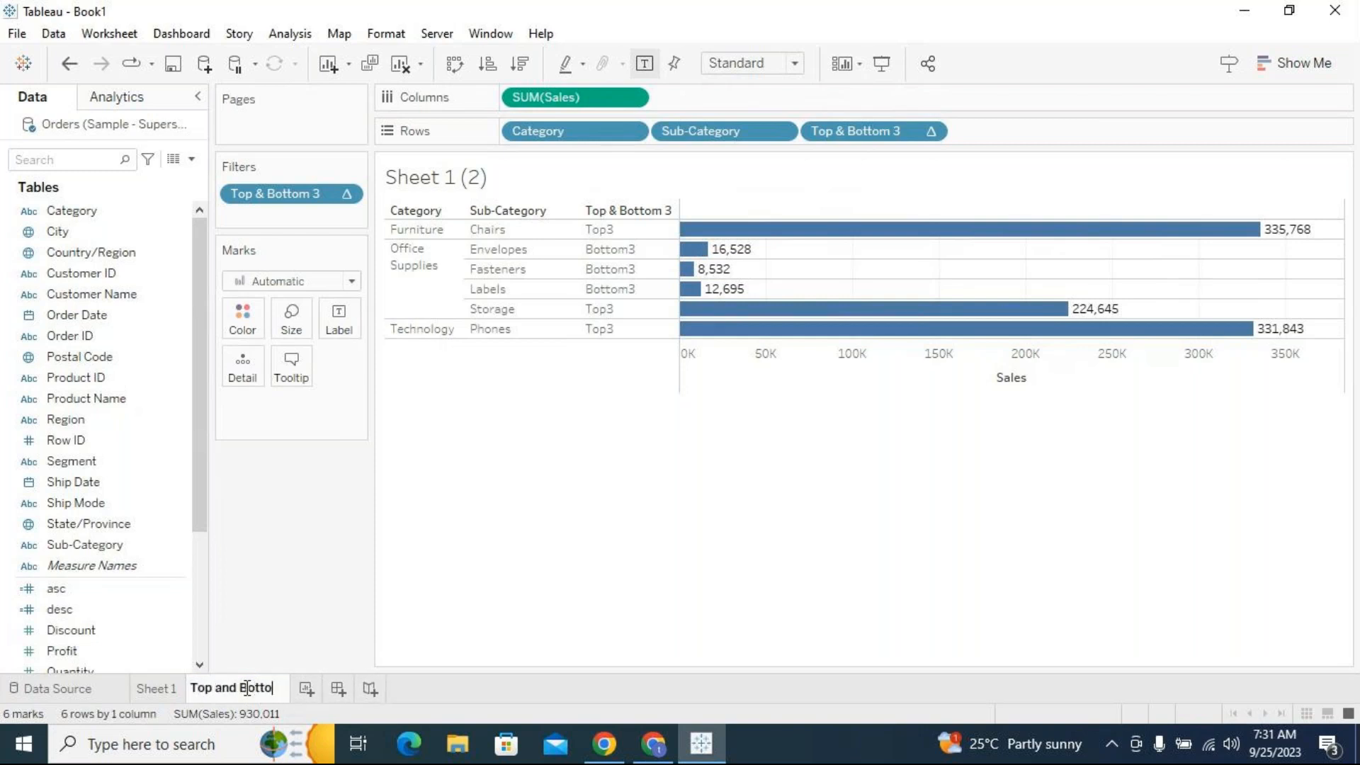
pyautogui.write('m 3')
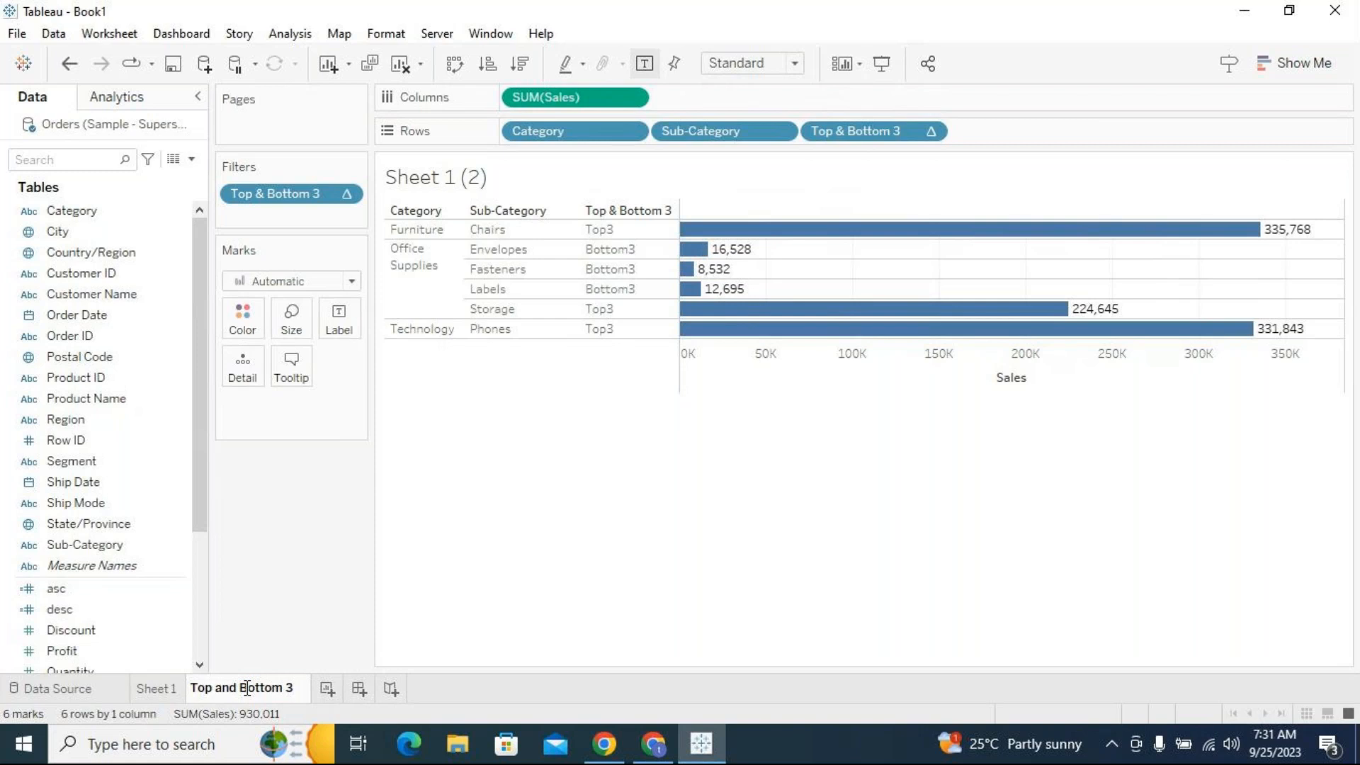
pyautogui.click(627, 516)
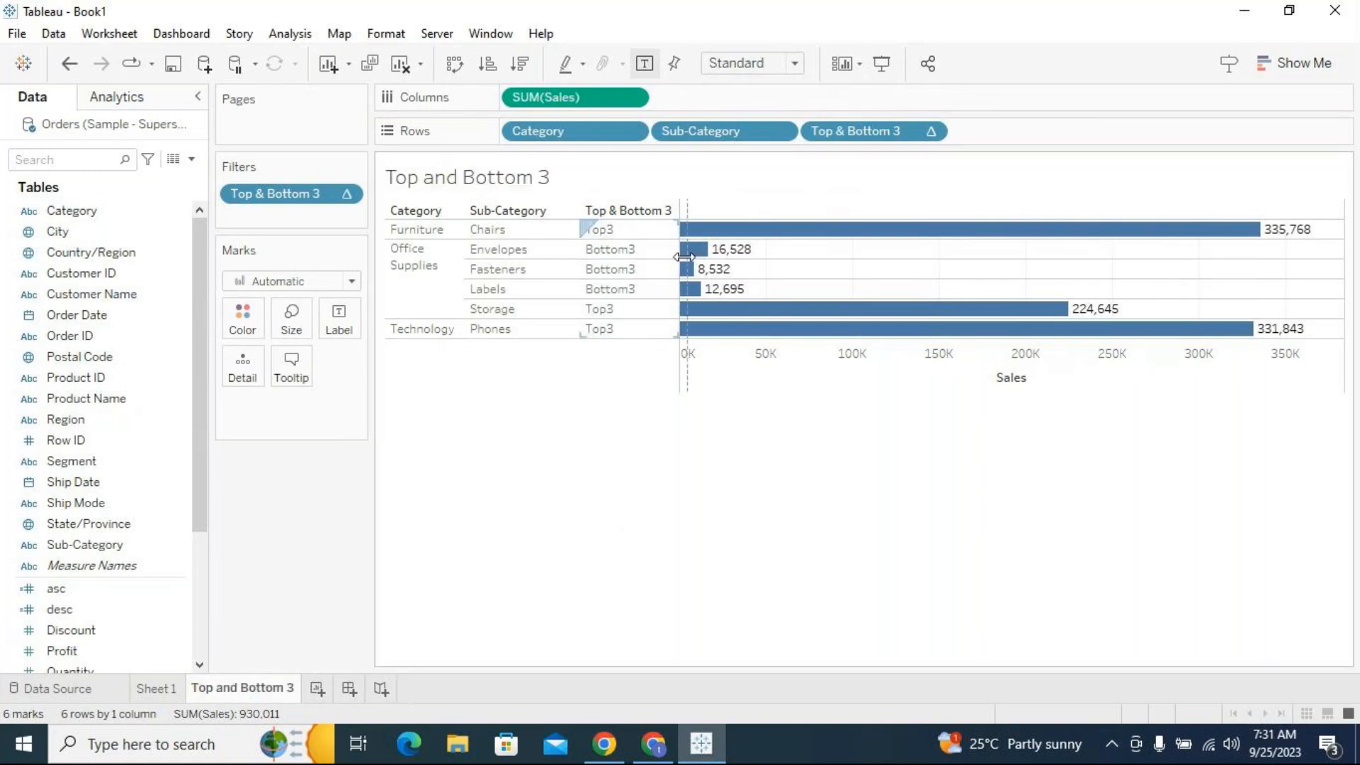
pyautogui.moveTo(678, 257); pyautogui.dragTo(688, 260)
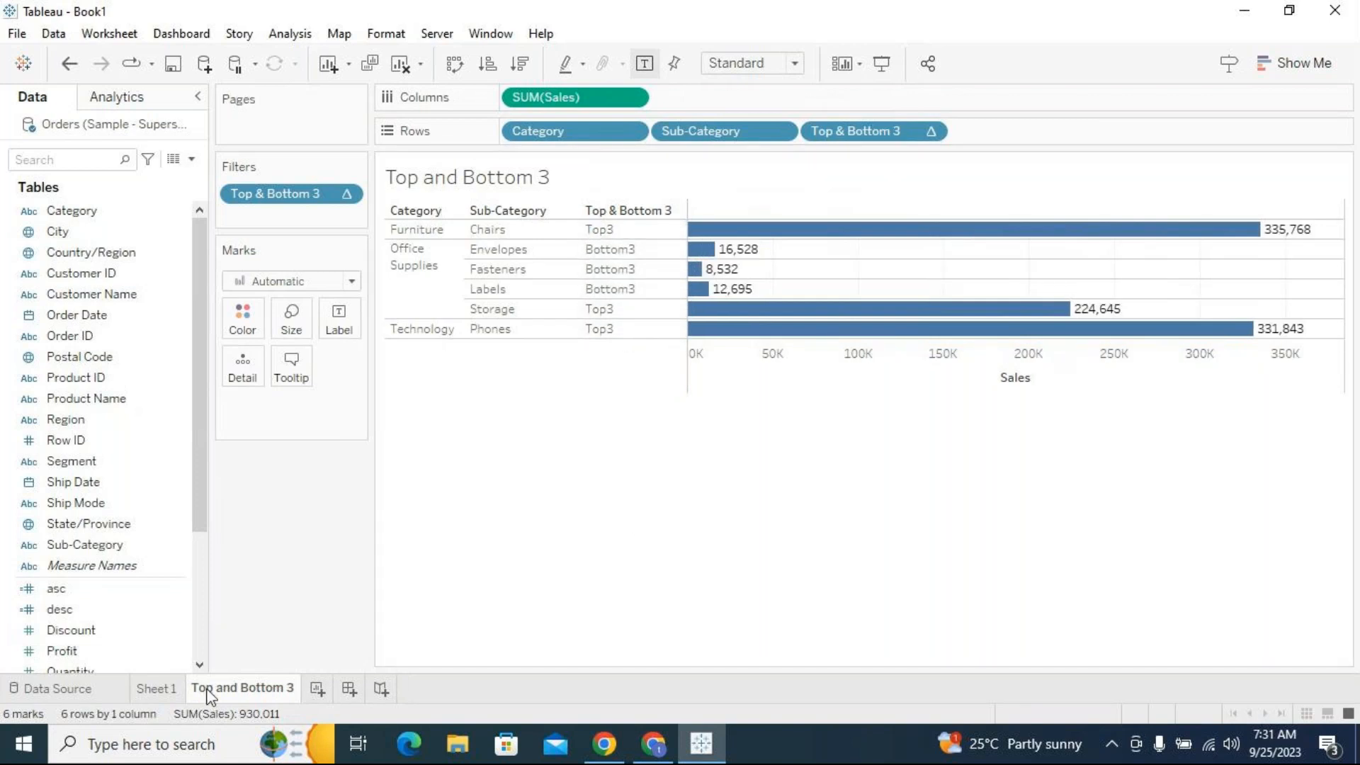
# Rename Sheet 1 as "9th record ecution example"
pyautogui.click(160, 689)
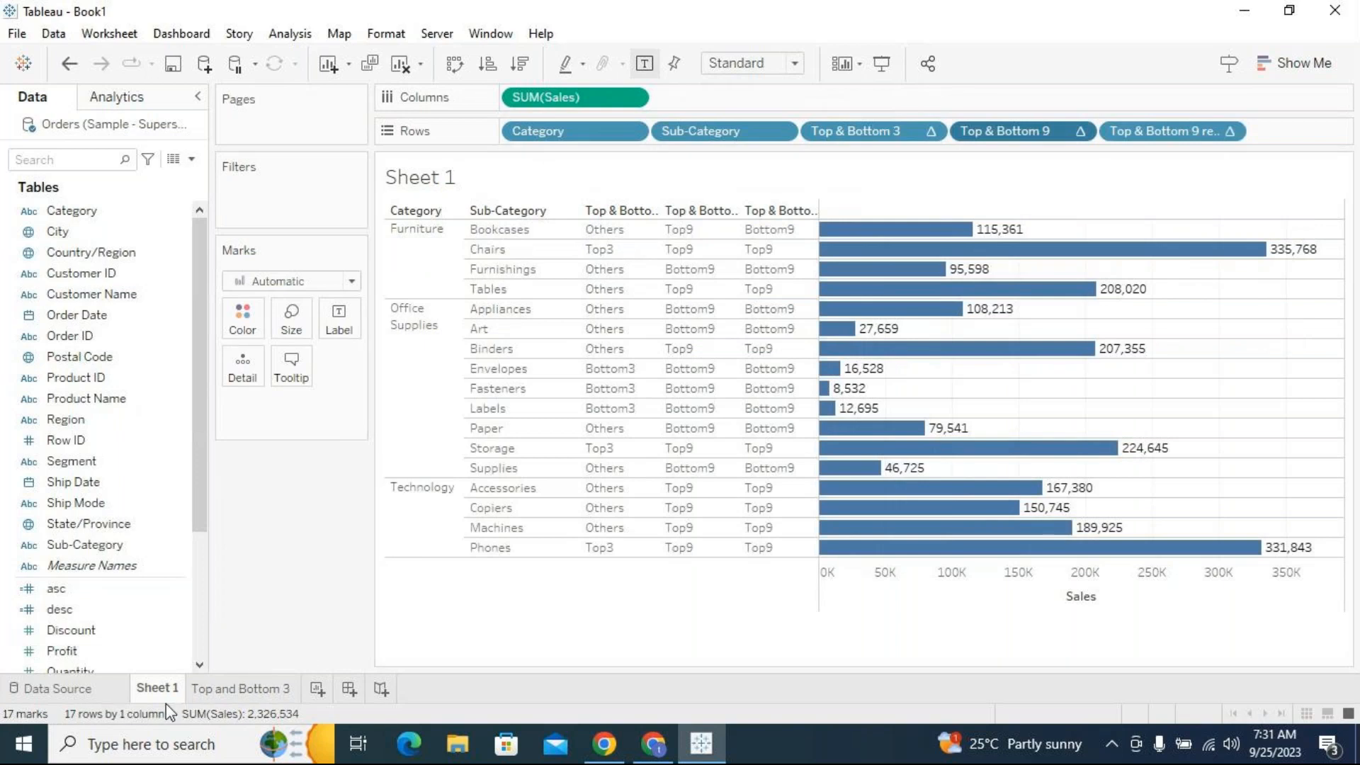
pyautogui.doubleClick(165, 689)
pyautogui.write('(')
pyautogui.write('th record')
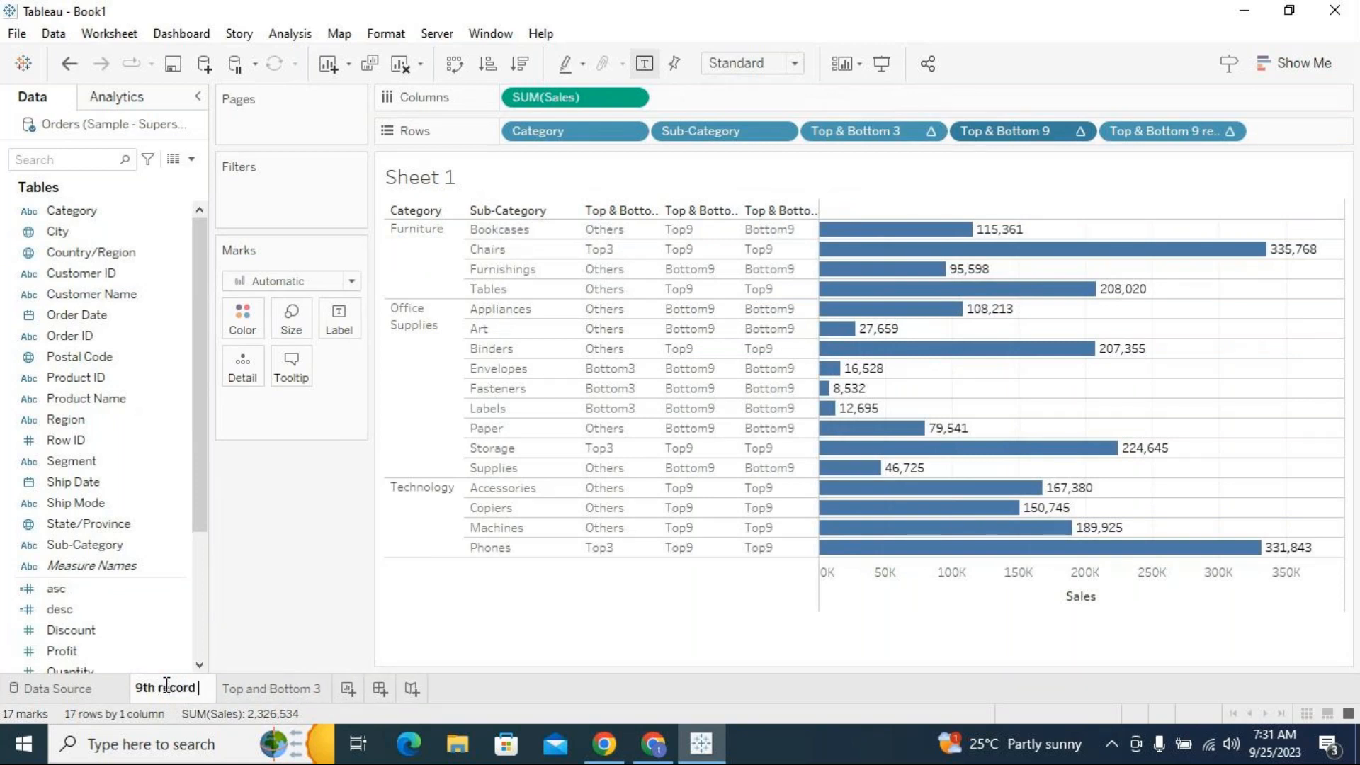
pyautogui.write(' eceu')
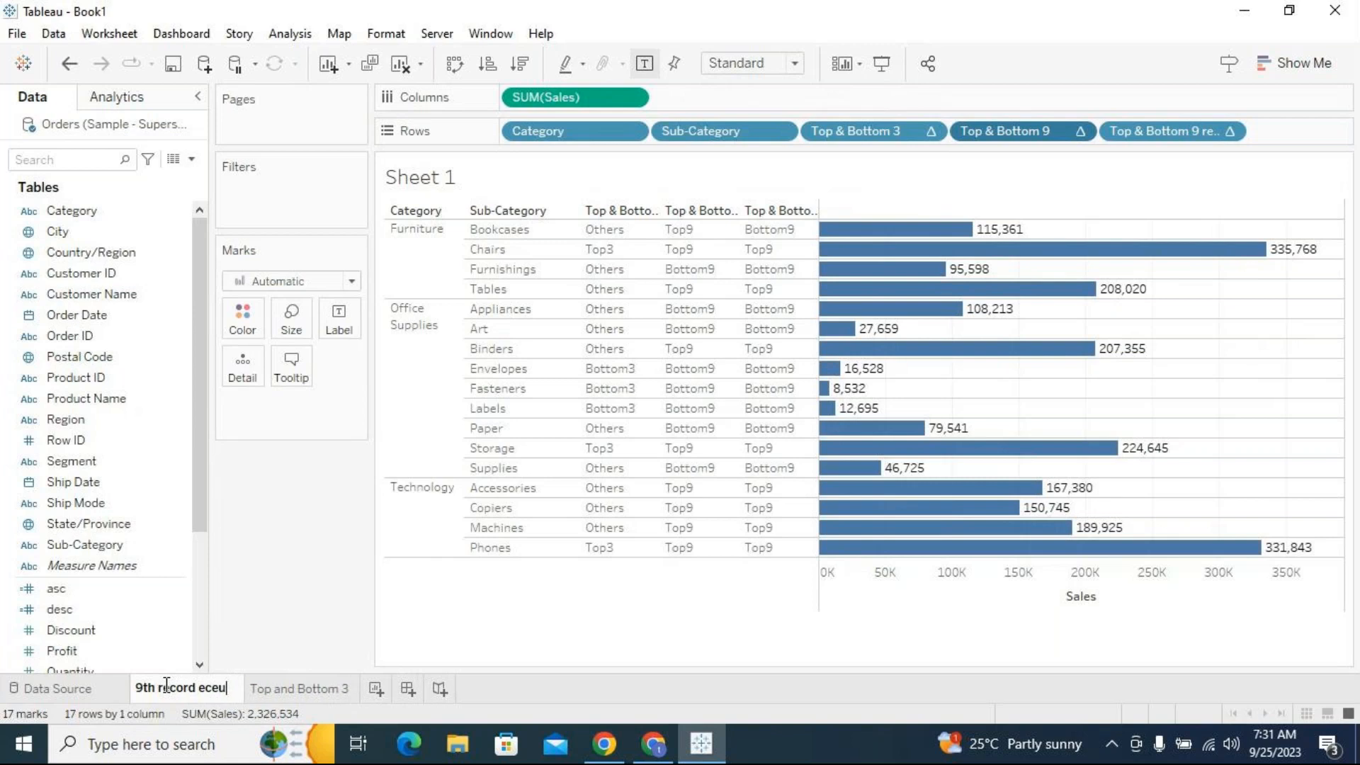
pyautogui.press('BackSpace')
pyautogui.press('BackSpace')
pyautogui.write('utio')
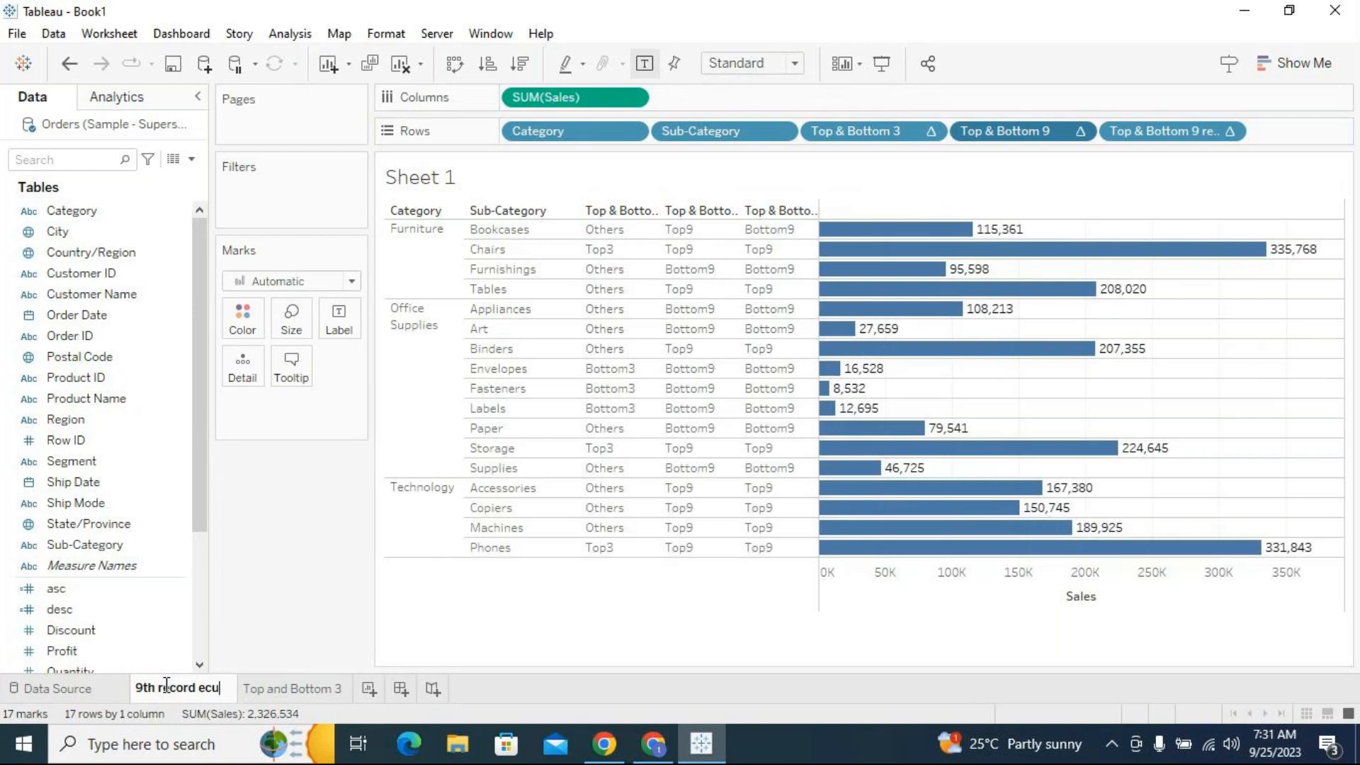
pyautogui.write('n example')
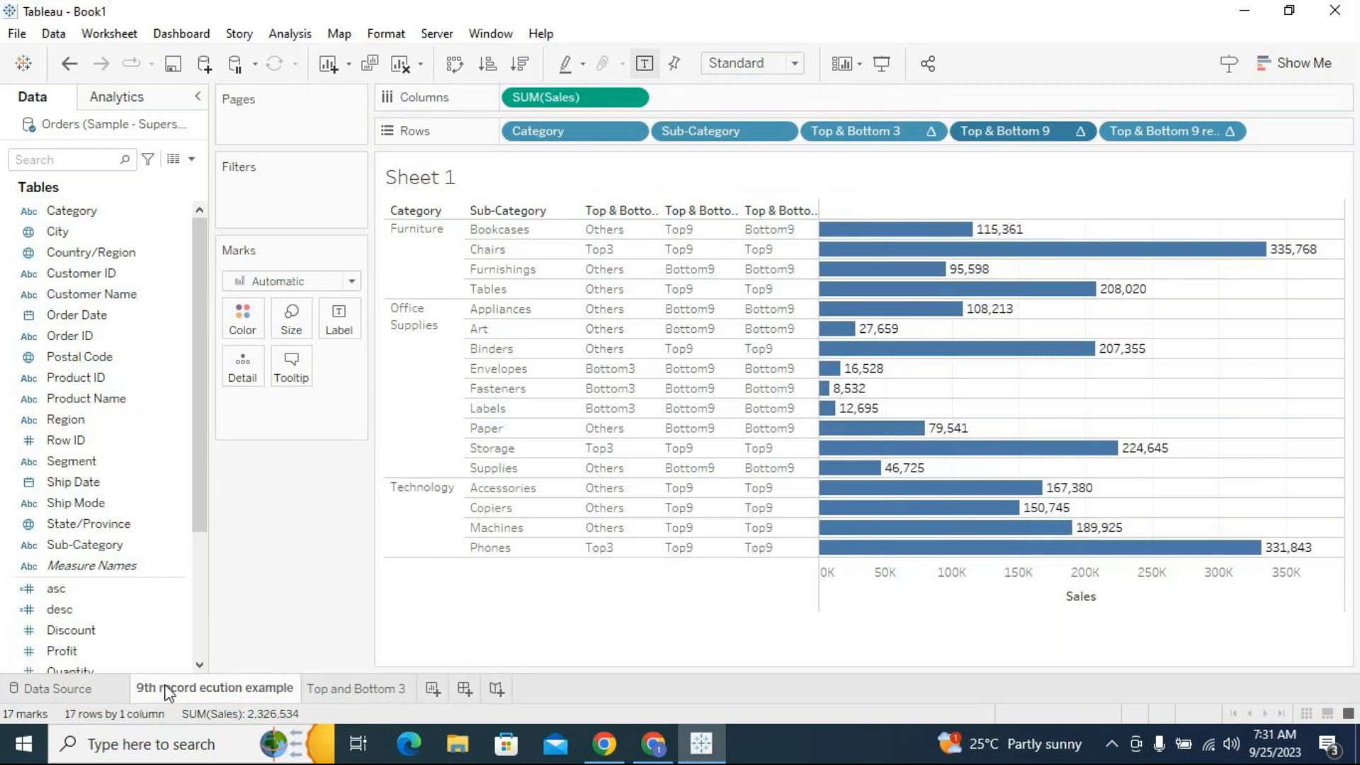
pyautogui.press('Return')
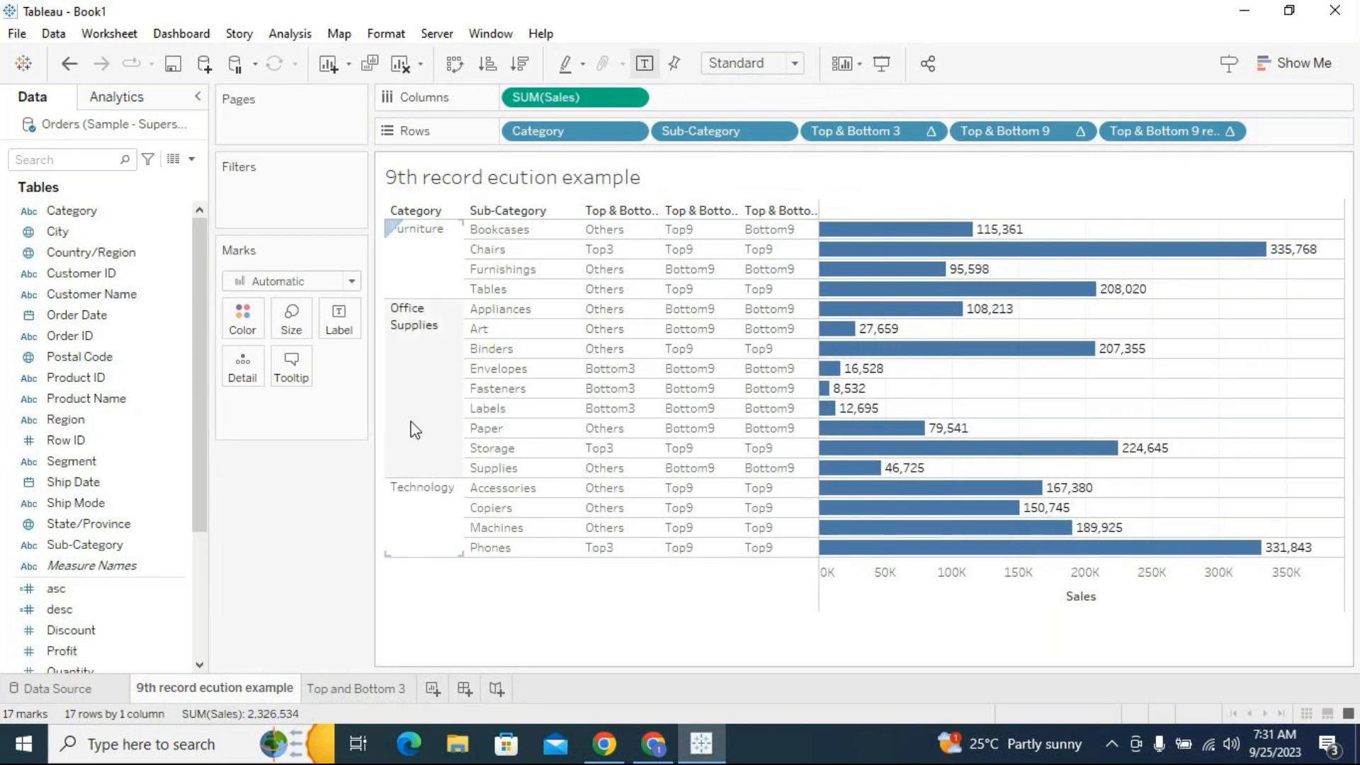
# Build a labelled bar chart on a new worksheet with Category and Sub-Category on Rows and Sales on Columns
pyautogui.click(366, 694)
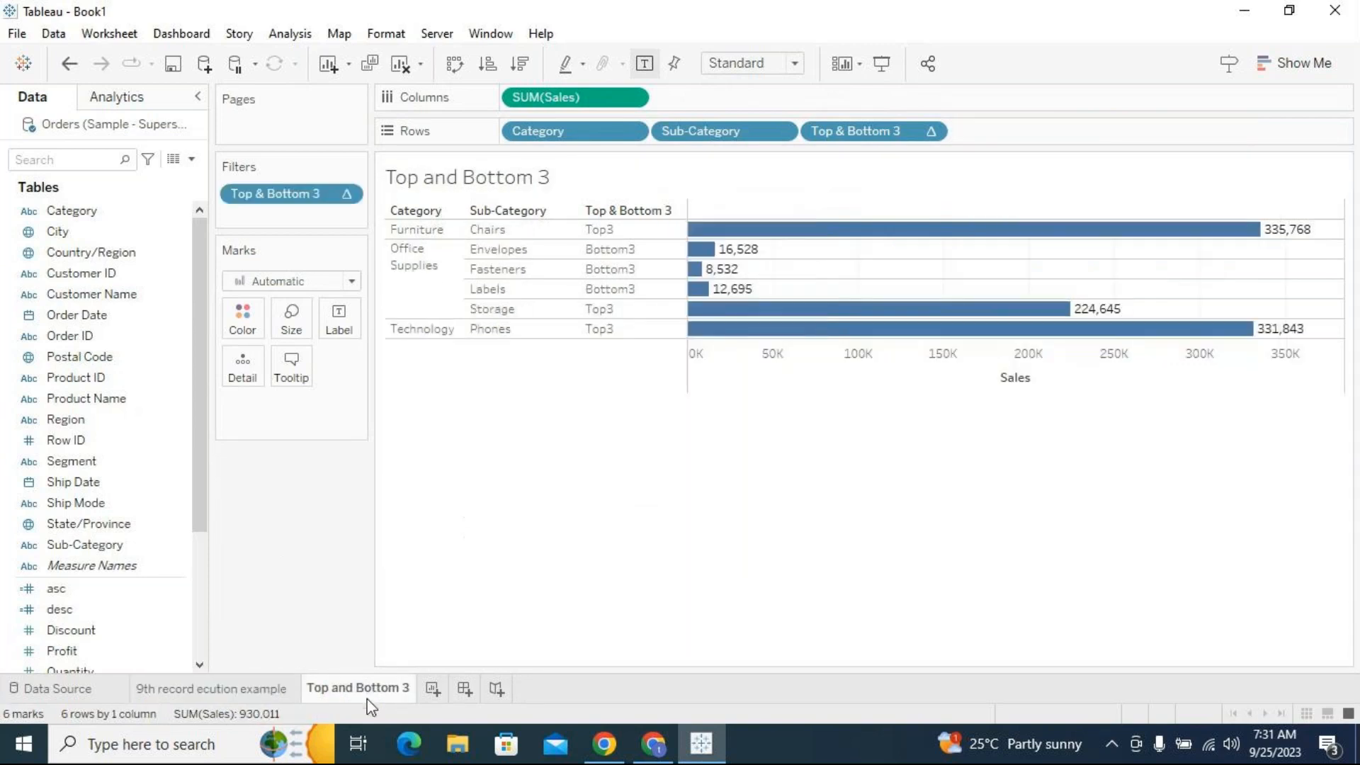
pyautogui.click(432, 689)
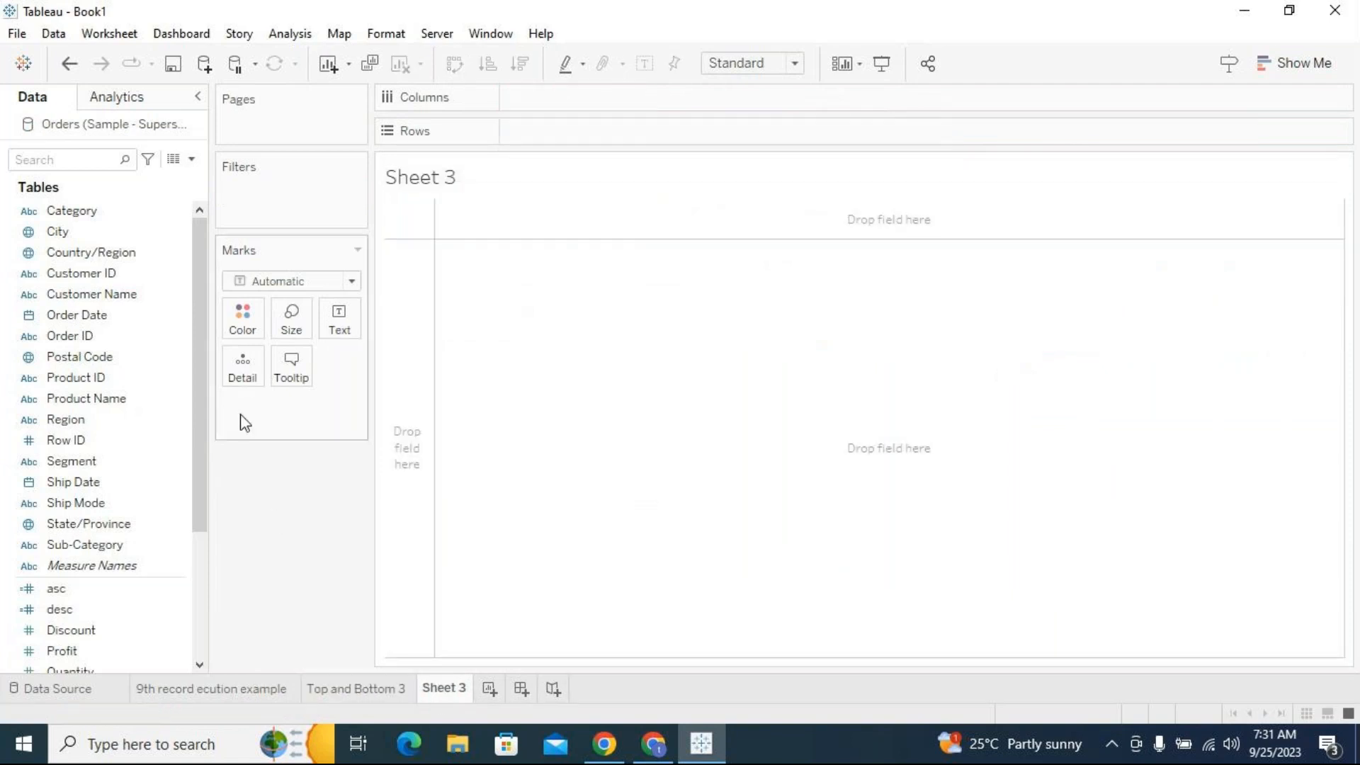
pyautogui.click(377, 691)
pyautogui.click(431, 686)
pyautogui.moveTo(113, 211)
pyautogui.mouseDown()
pyautogui.moveTo(411, 189)
pyautogui.moveTo(567, 139)
pyautogui.mouseUp()
pyautogui.moveTo(85, 544); pyautogui.dragTo(805, 131)
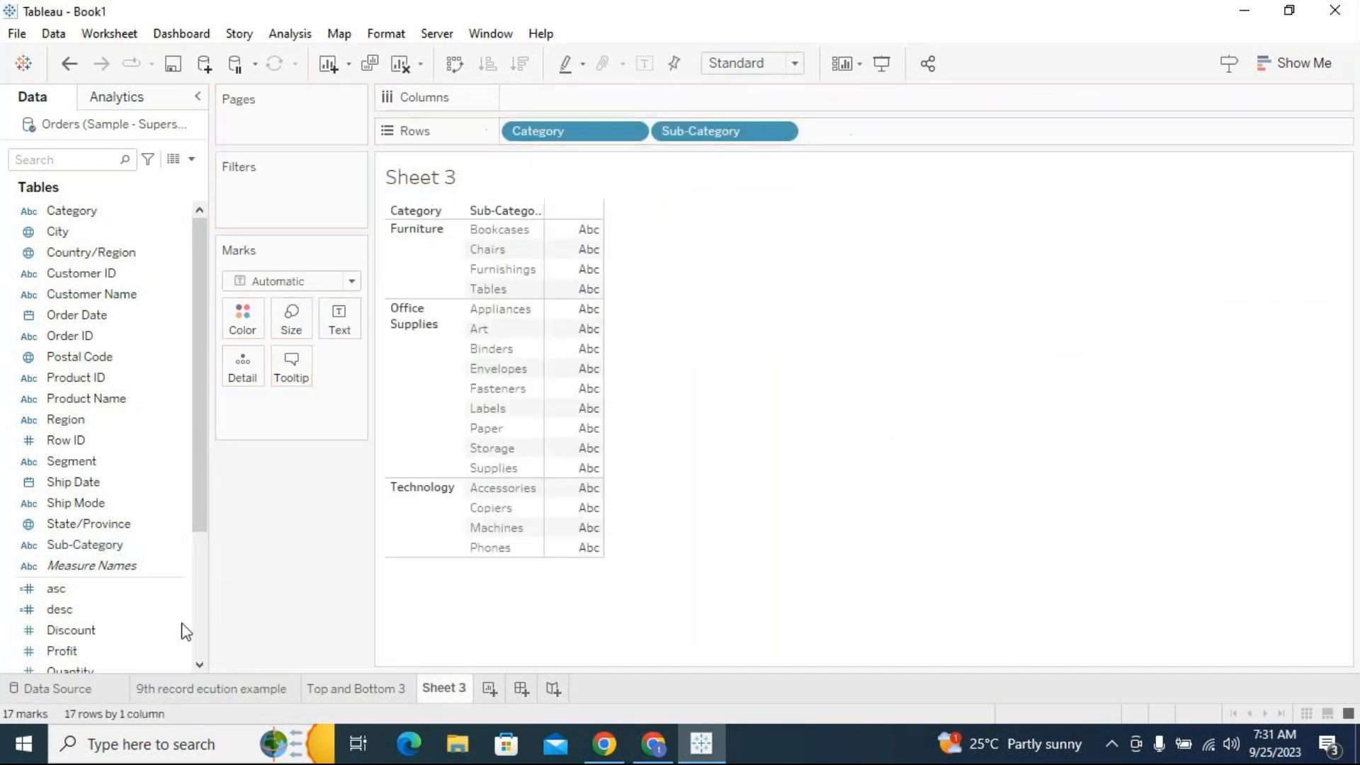
pyautogui.scroll(-3, 144, 613)
pyautogui.moveTo(101, 503); pyautogui.dragTo(660, 98)
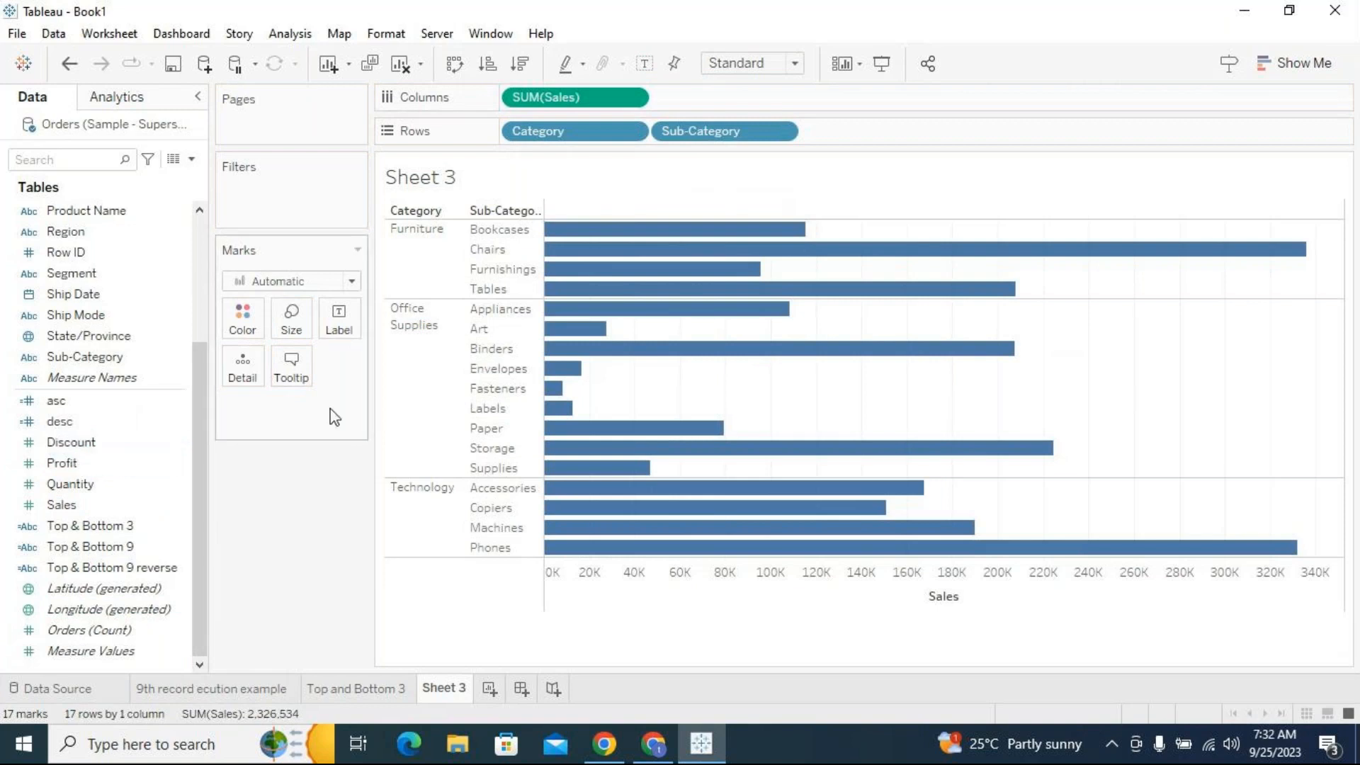
pyautogui.click(644, 65)
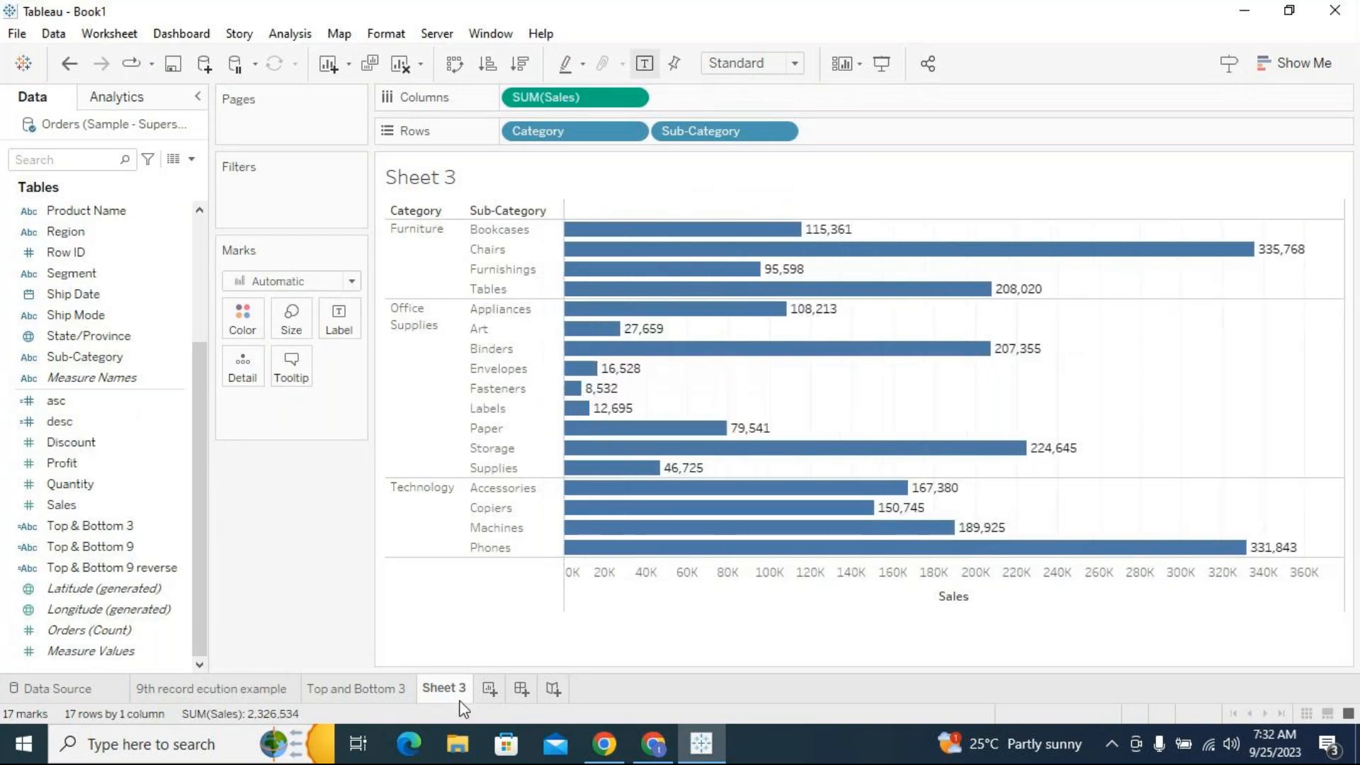
# Add another blank worksheet and duplicate Sheet 3 with its sales bar chart
pyautogui.click(490, 689)
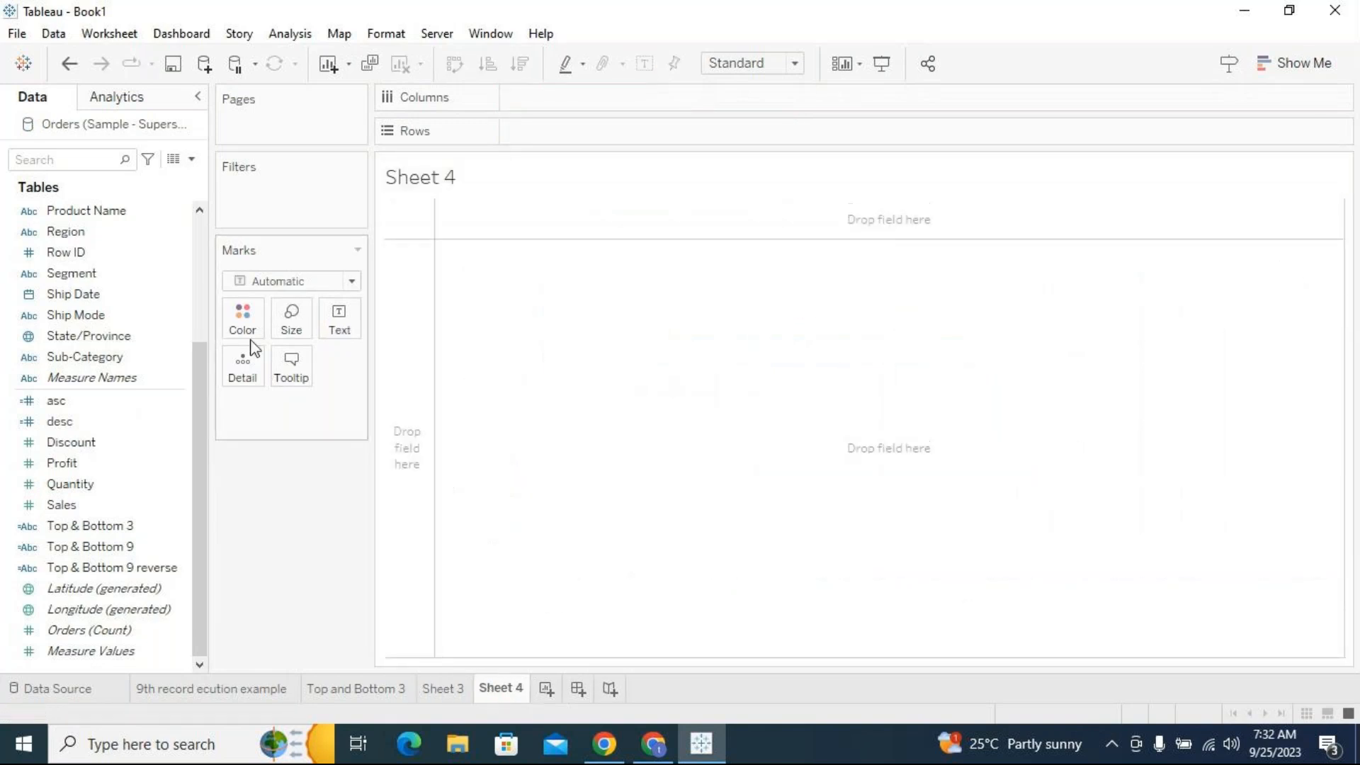
pyautogui.click(193, 248)
pyautogui.moveTo(71, 211); pyautogui.dragTo(113, 326)
pyautogui.rightClick(442, 687)
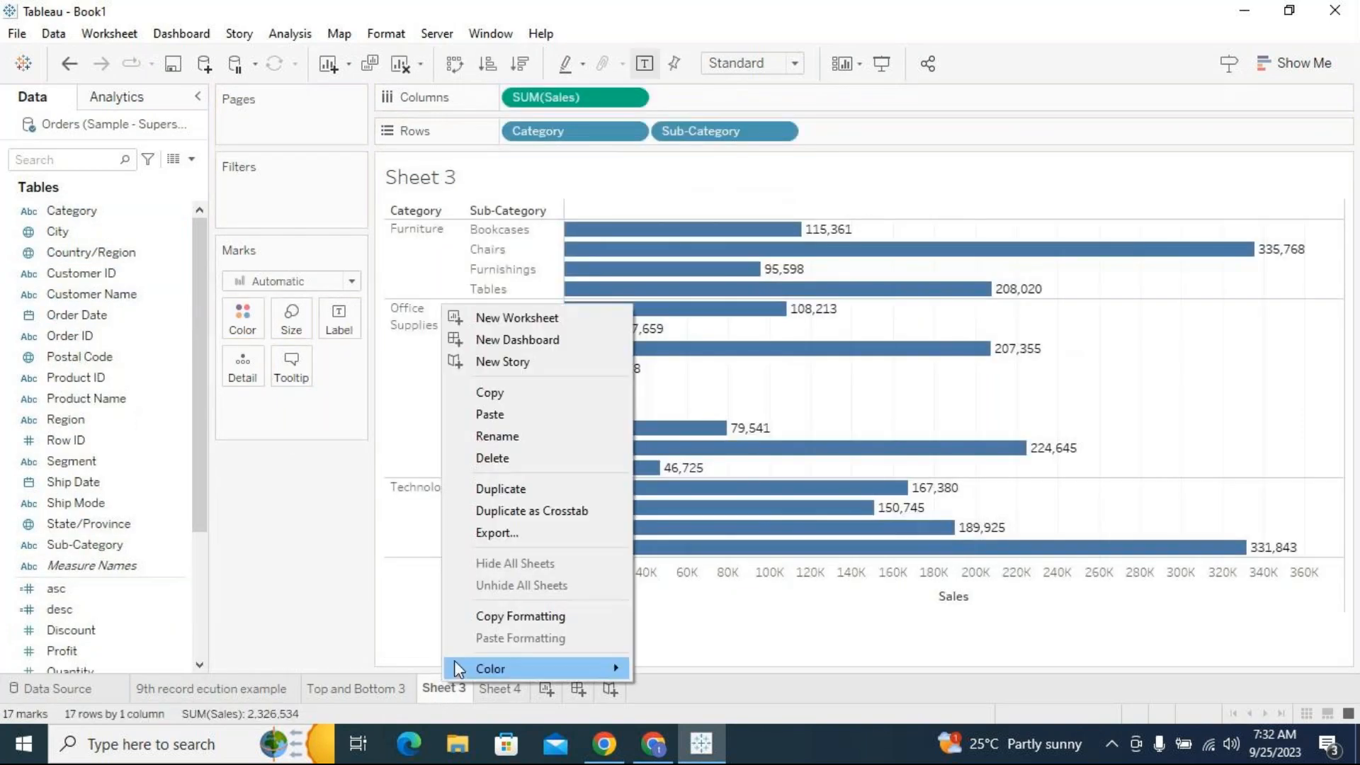
pyautogui.click(512, 488)
# Rename Sheet 3 as "Top Dynamic"
pyautogui.click(444, 688)
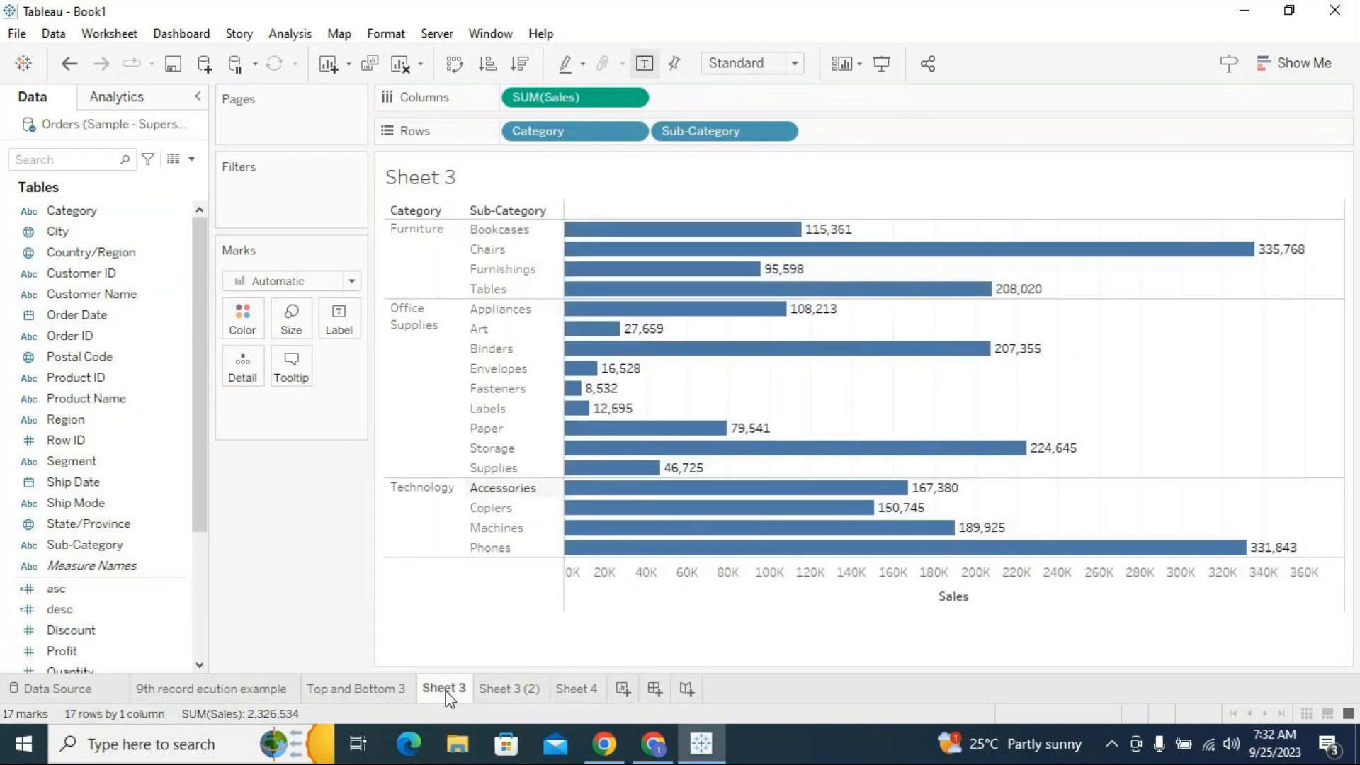
pyautogui.doubleClick(447, 689)
pyautogui.write('Top Dynamic')
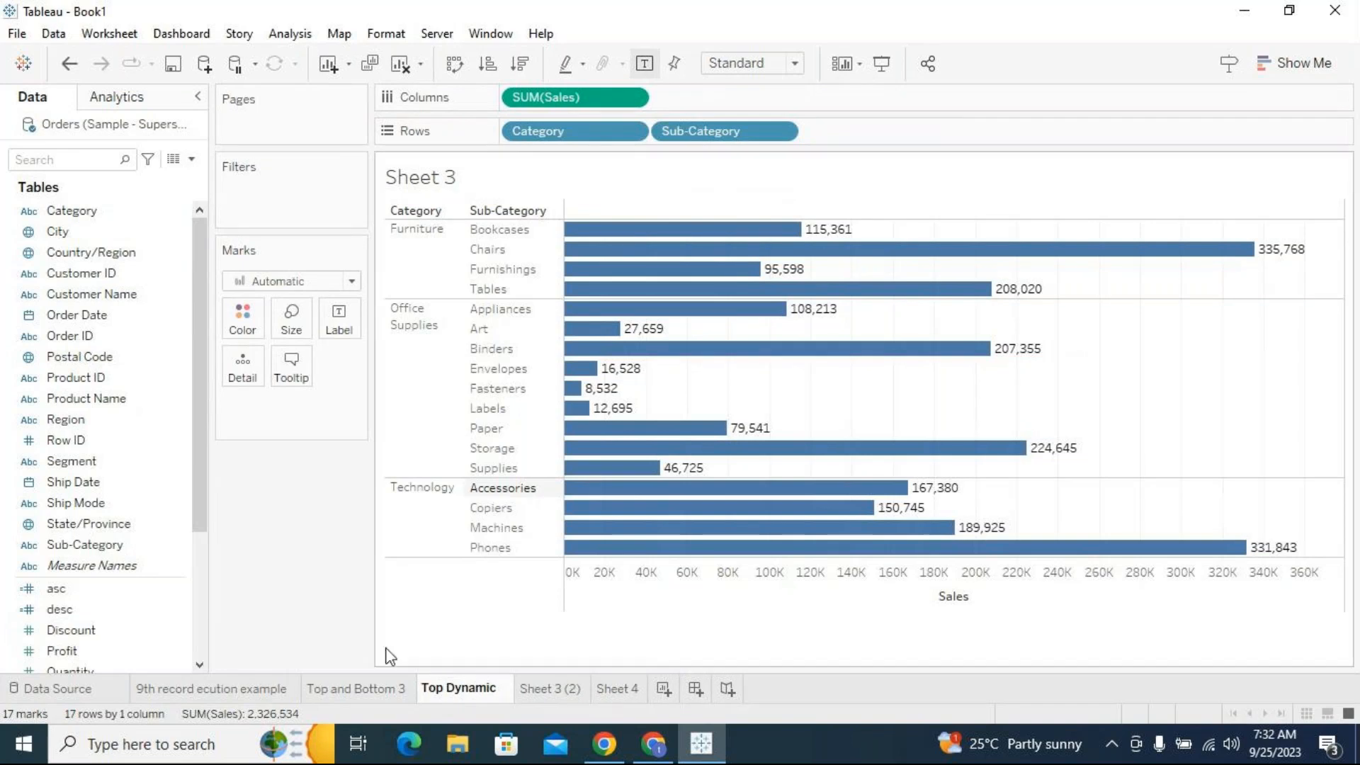
pyautogui.press('Return')
# Rename the duplicate, Sheet 3 (2), as "Bottom Dynamic"
pyautogui.click(559, 689)
pyautogui.doubleClick(559, 692)
pyautogui.hotkey('ctrl', 'a')
pyautogui.write('Bottom Dynamic')
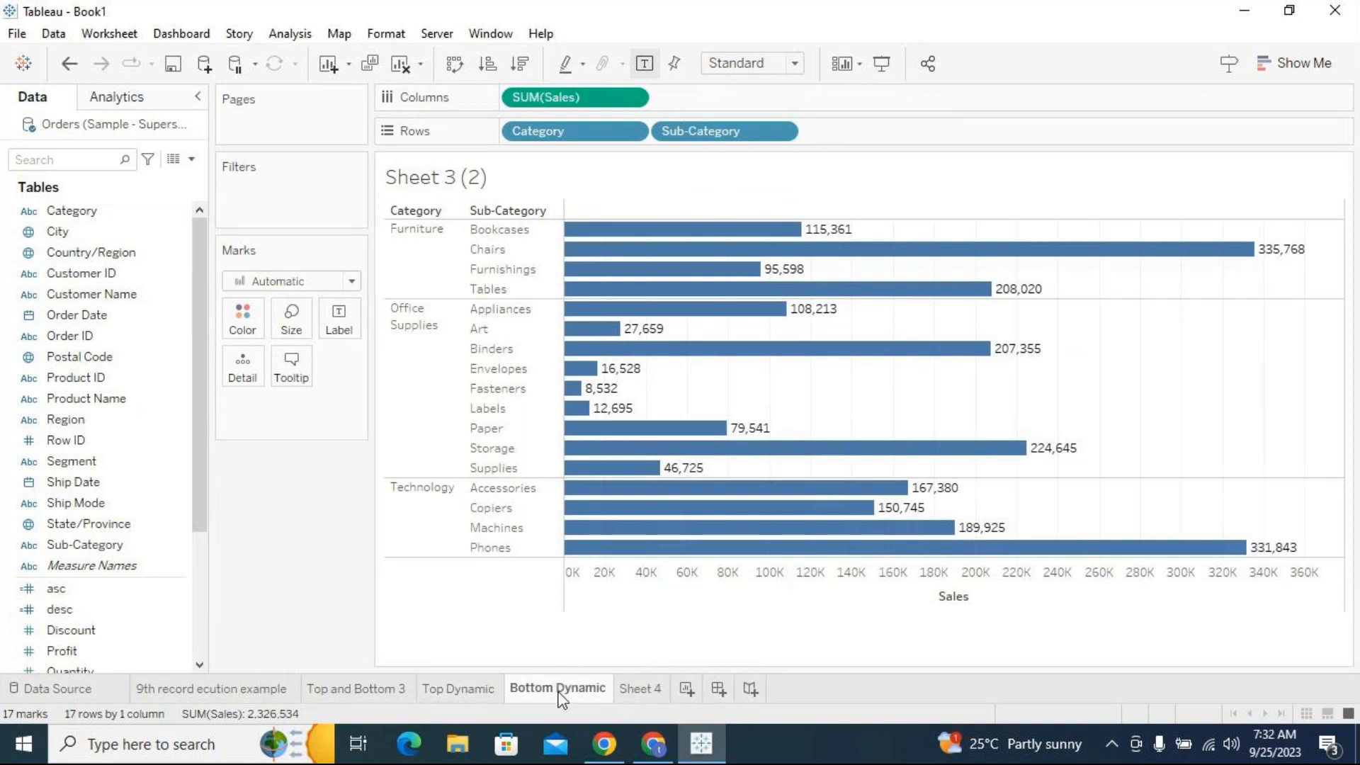
pyautogui.press('Return')
# On Top Dynamic, start a Sub-Category filter that limits members by field to the top by Sum of Sales
pyautogui.click(494, 688)
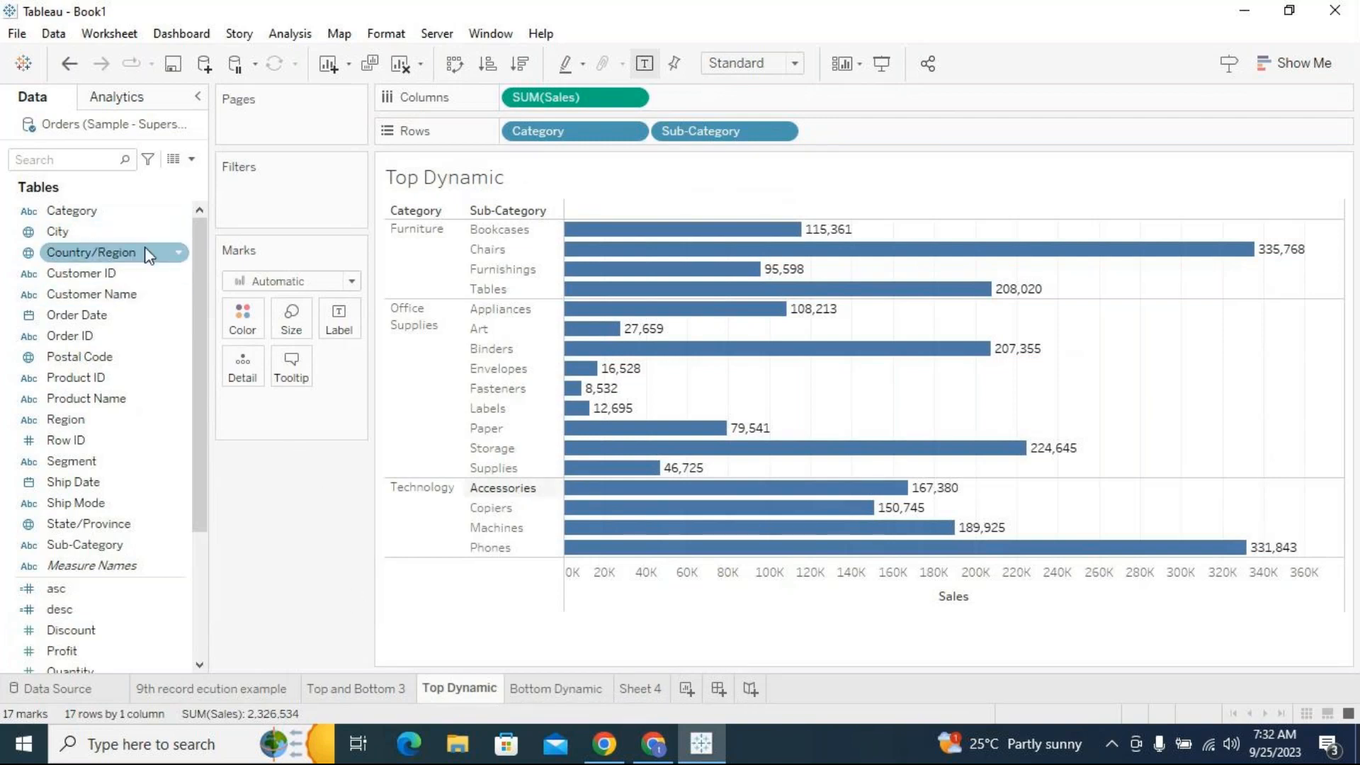
pyautogui.click(83, 564)
pyautogui.moveTo(83, 544); pyautogui.dragTo(312, 208)
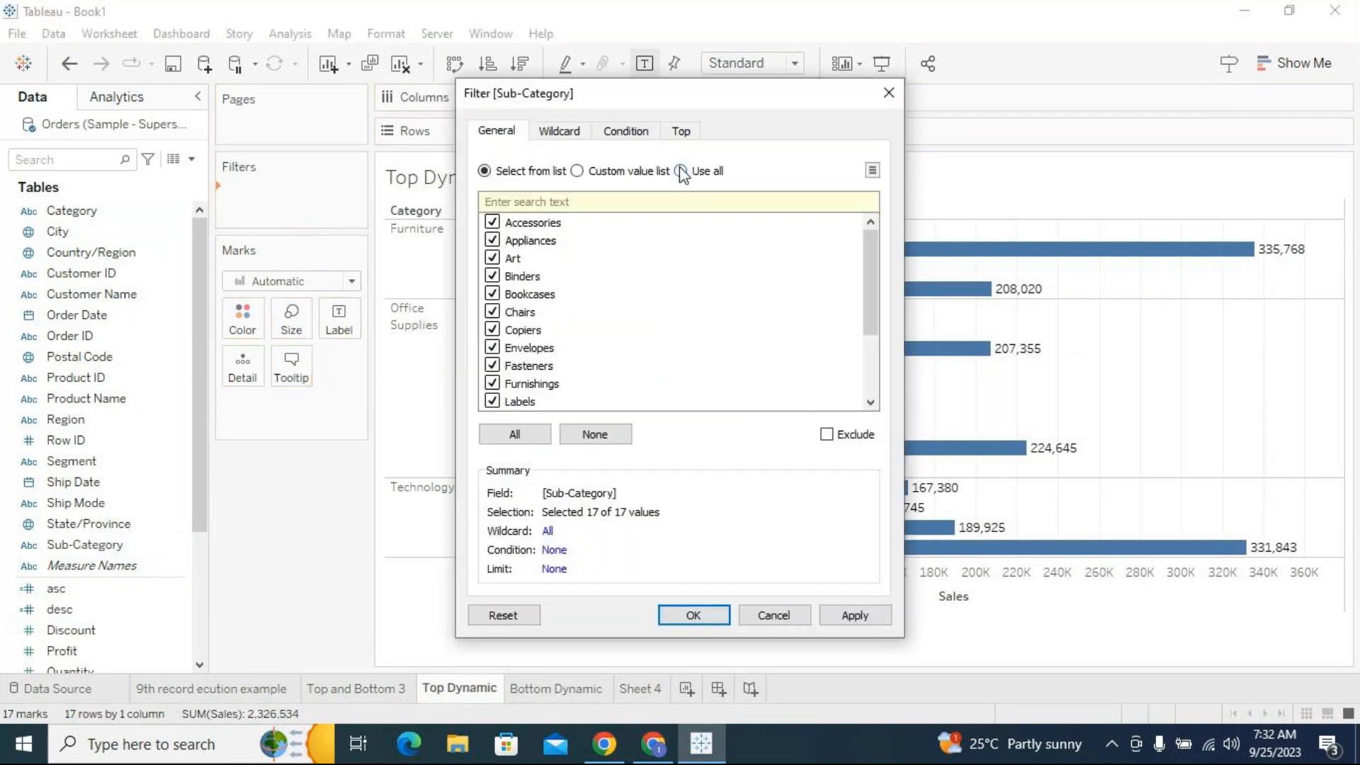
pyautogui.click(680, 170)
pyautogui.click(681, 132)
pyautogui.click(484, 181)
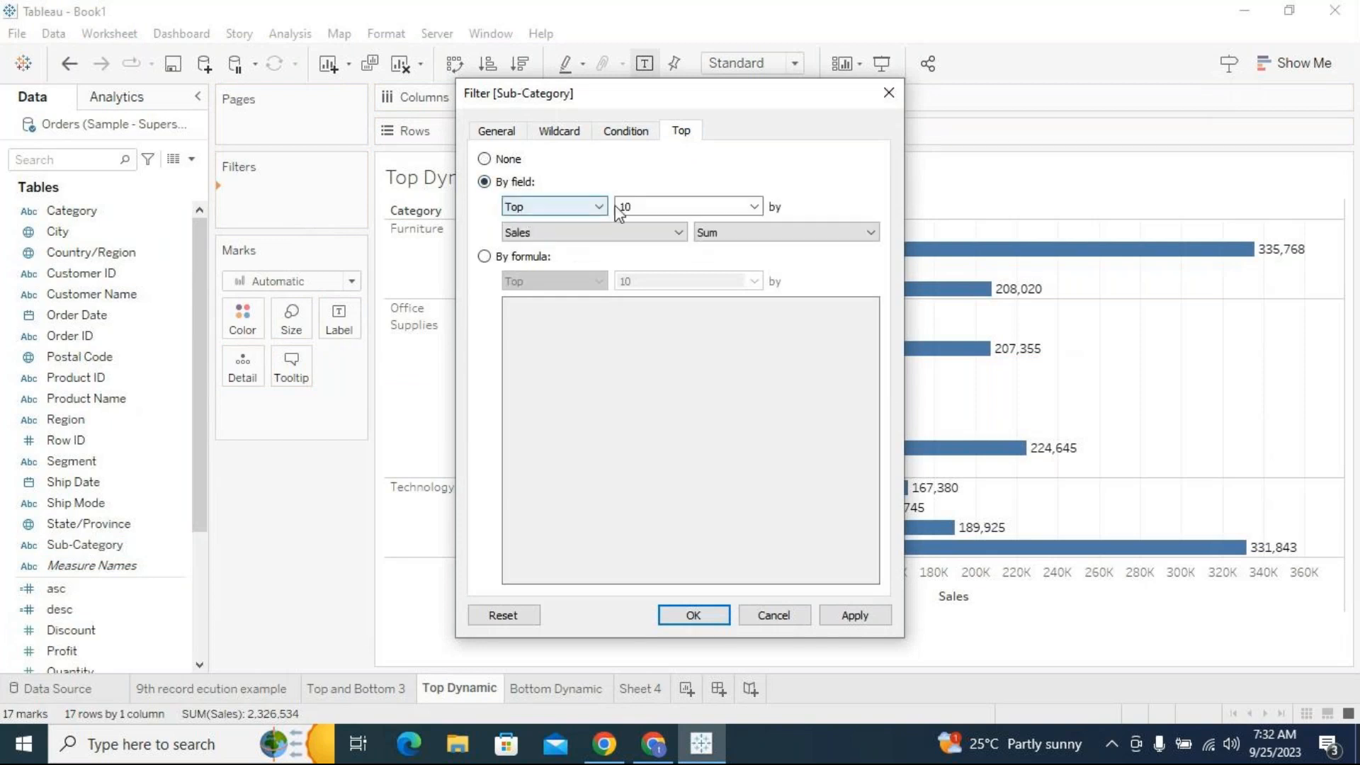
# Start a new parameter for the filter's limit, naming it "Top para" with a current value of 3
pyautogui.click(756, 207)
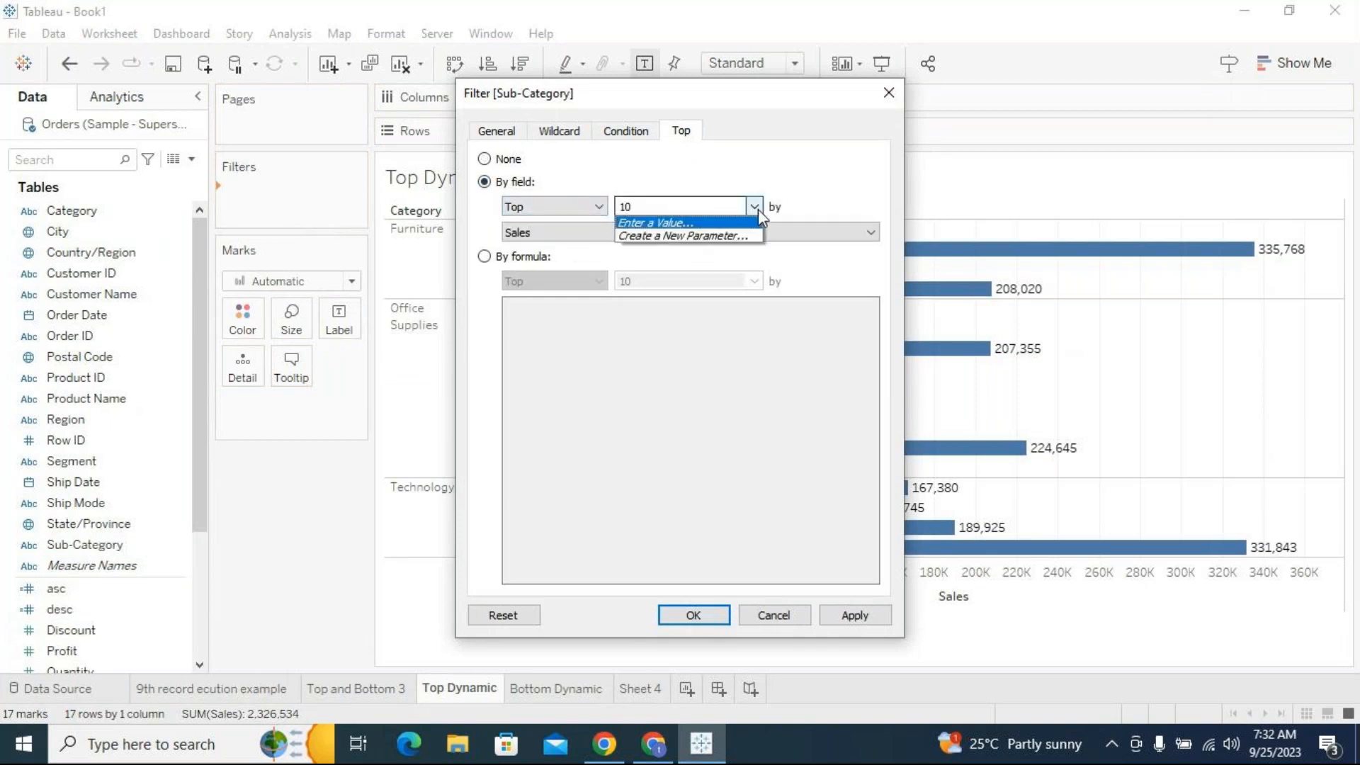
pyautogui.click(731, 235)
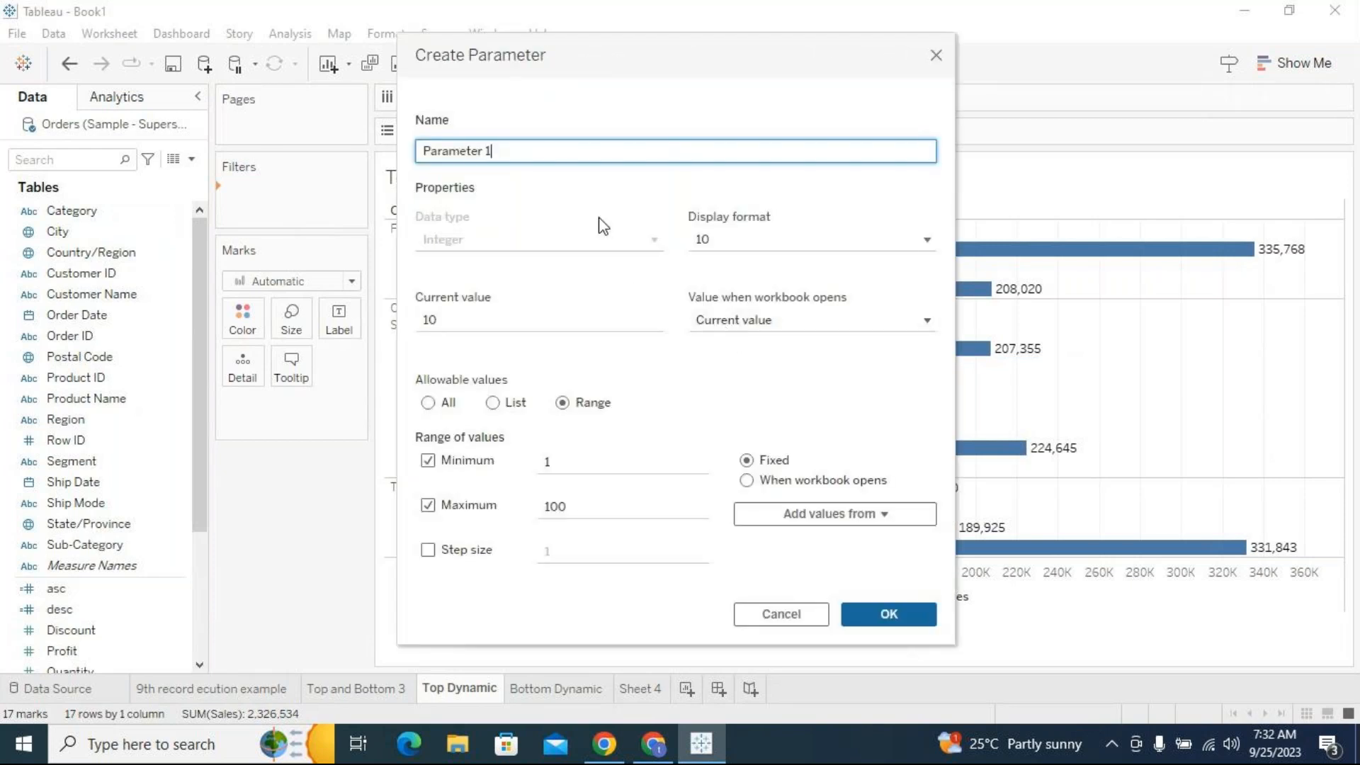
pyautogui.write('Top para')
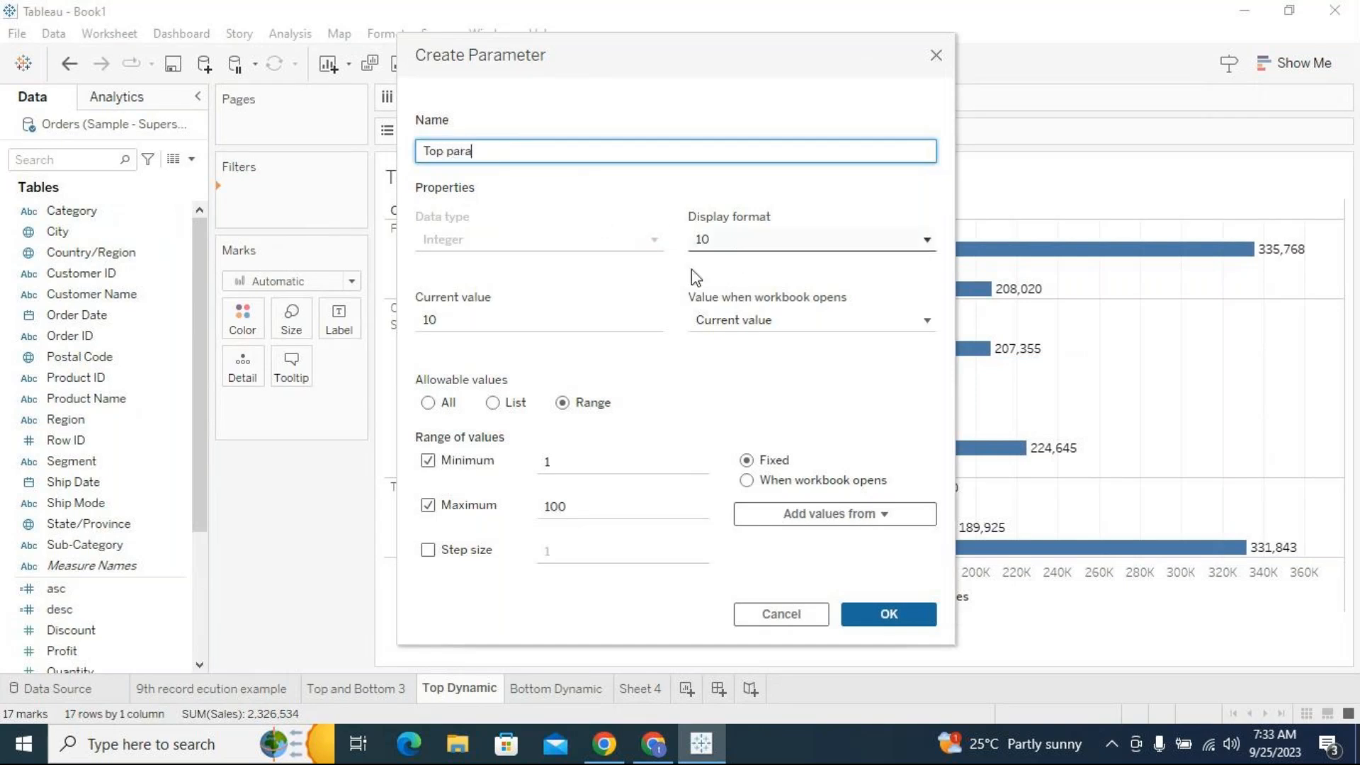
pyautogui.click(479, 325)
pyautogui.doubleClick(479, 325)
pyautogui.write('3')
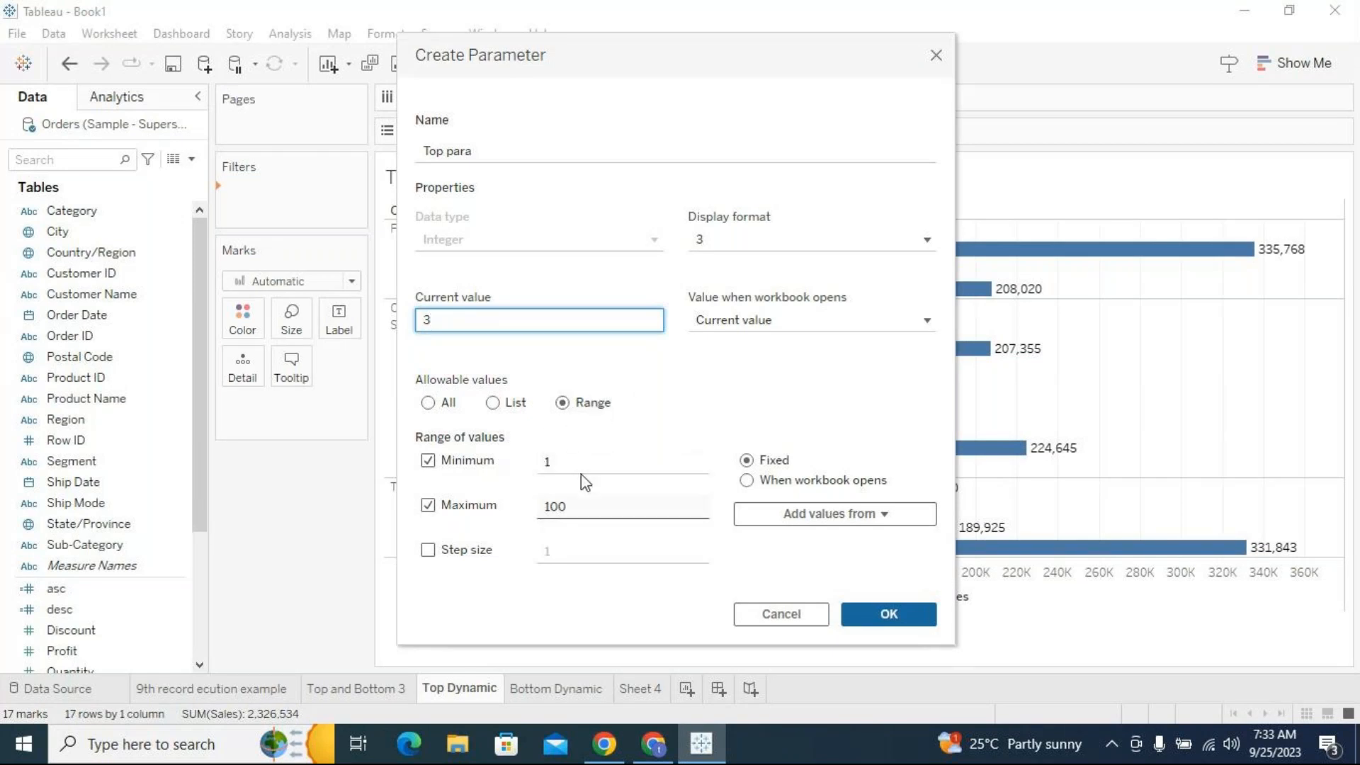
# Try a range for the parameter's allowable values with a maximum of 100,000 and a step size of 2
pyautogui.click(597, 511)
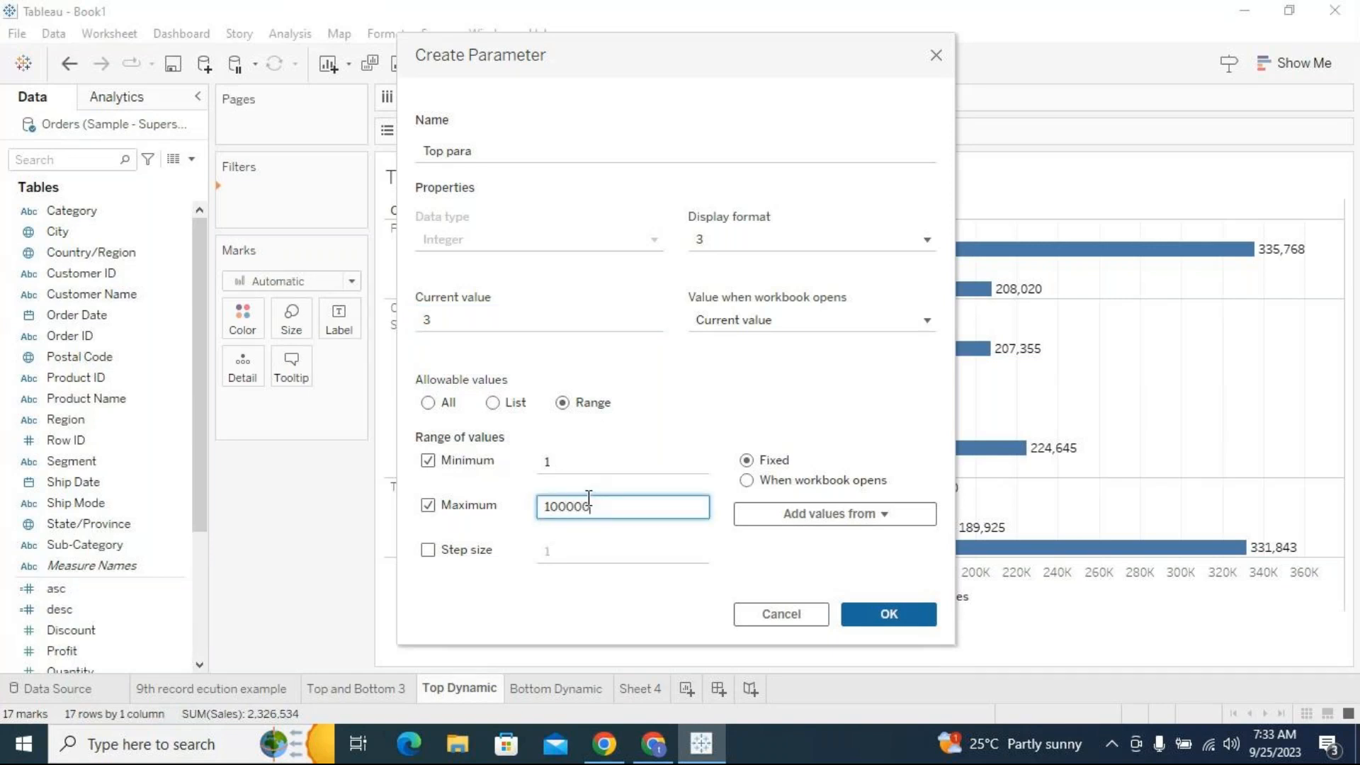
pyautogui.write('100000')
pyautogui.click(576, 464)
pyautogui.click(428, 551)
pyautogui.click(578, 553)
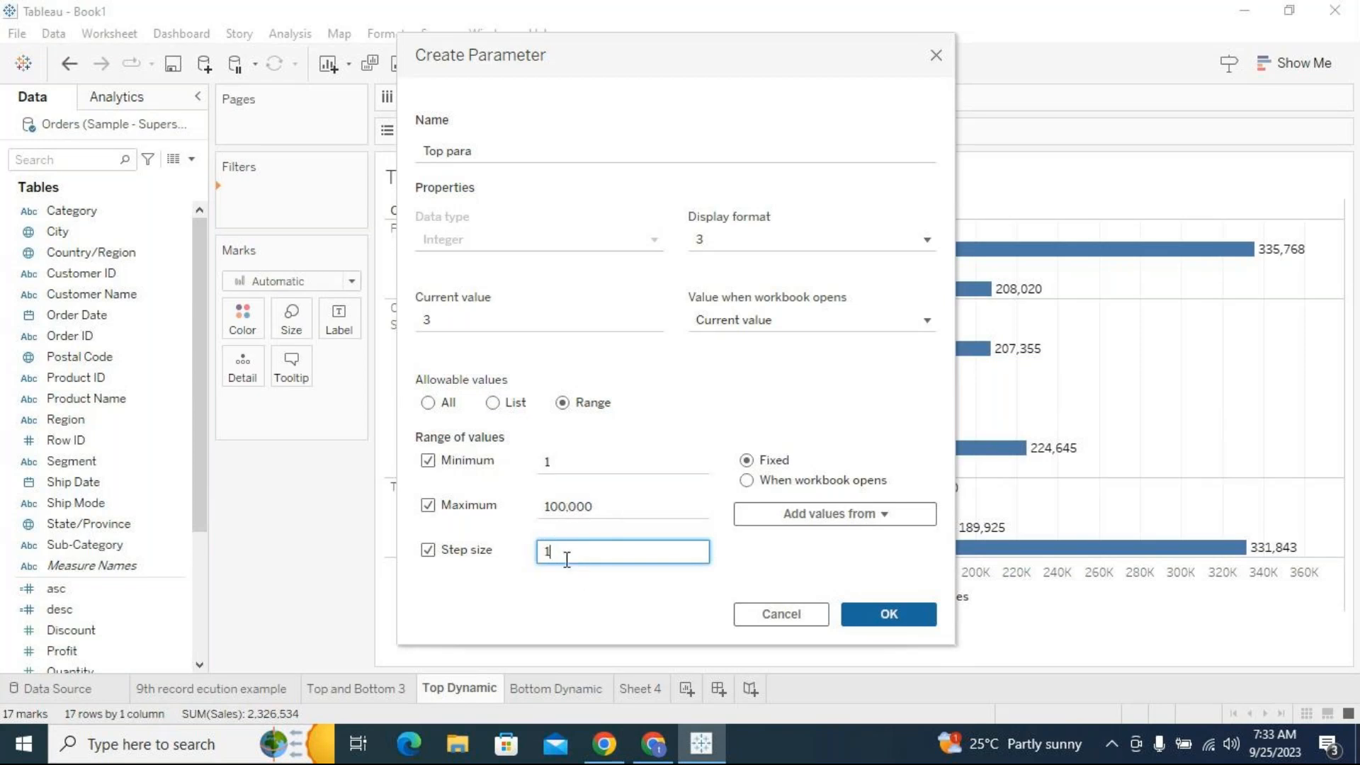
pyautogui.moveTo(549, 554); pyautogui.dragTo(543, 556)
pyautogui.write('2')
pyautogui.click(563, 627)
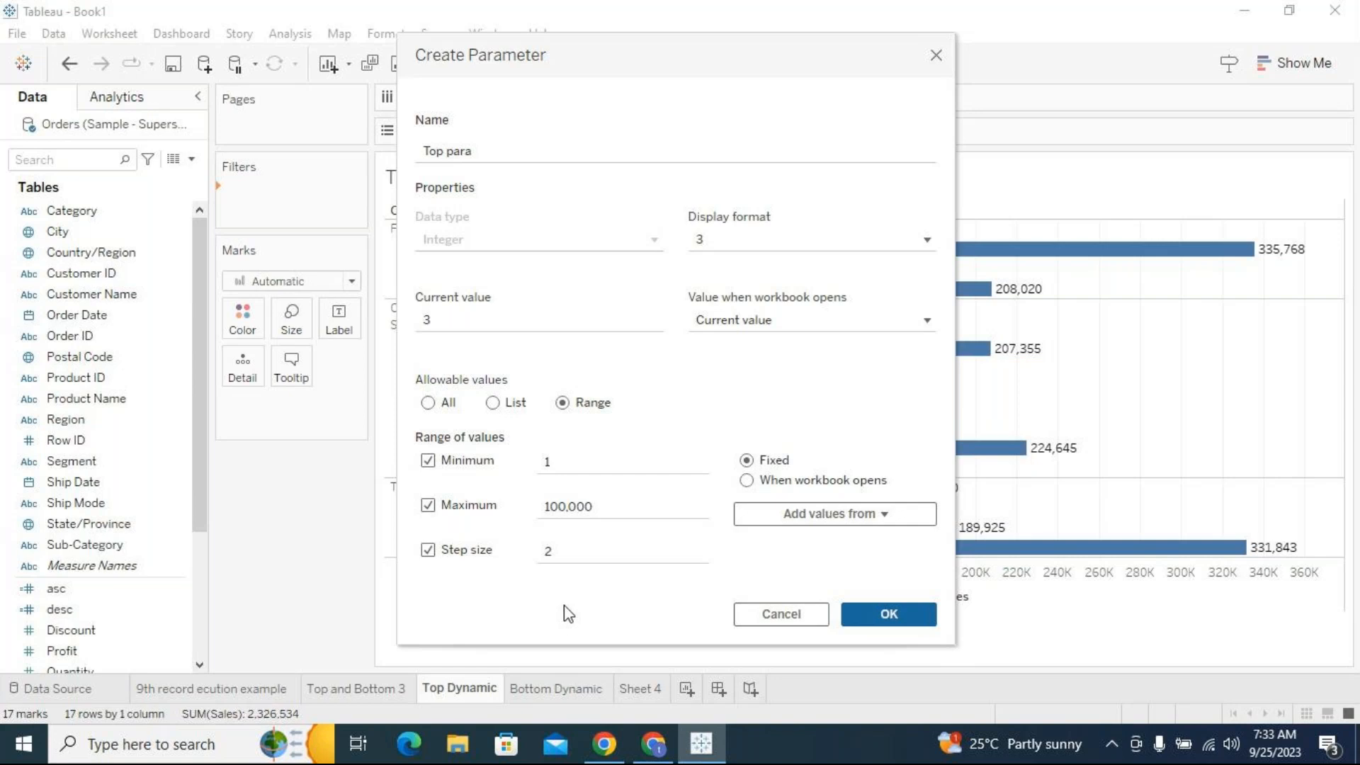
pyautogui.doubleClick(564, 552)
# Allow all values for Top para, create the parameter, and apply the Top Sub-Category filter that uses it
pyautogui.click(429, 403)
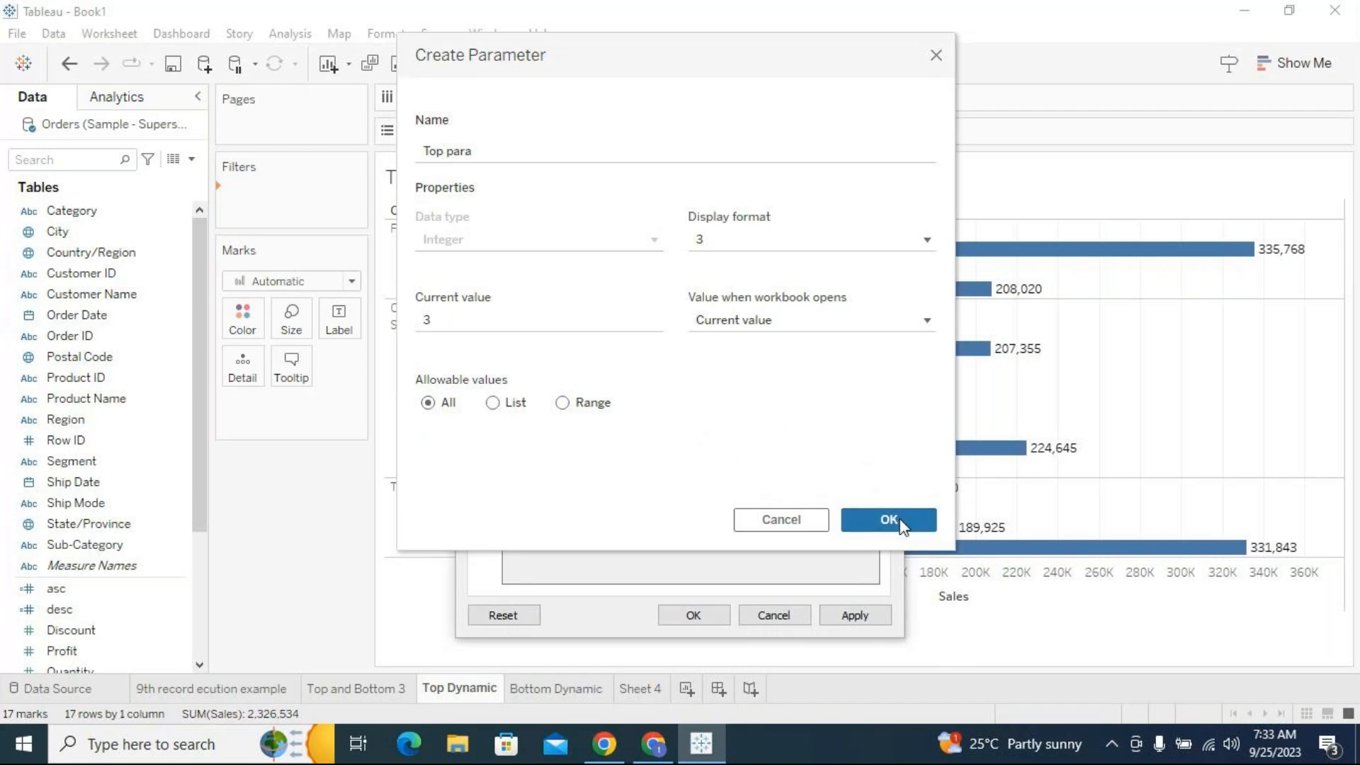
pyautogui.click(900, 524)
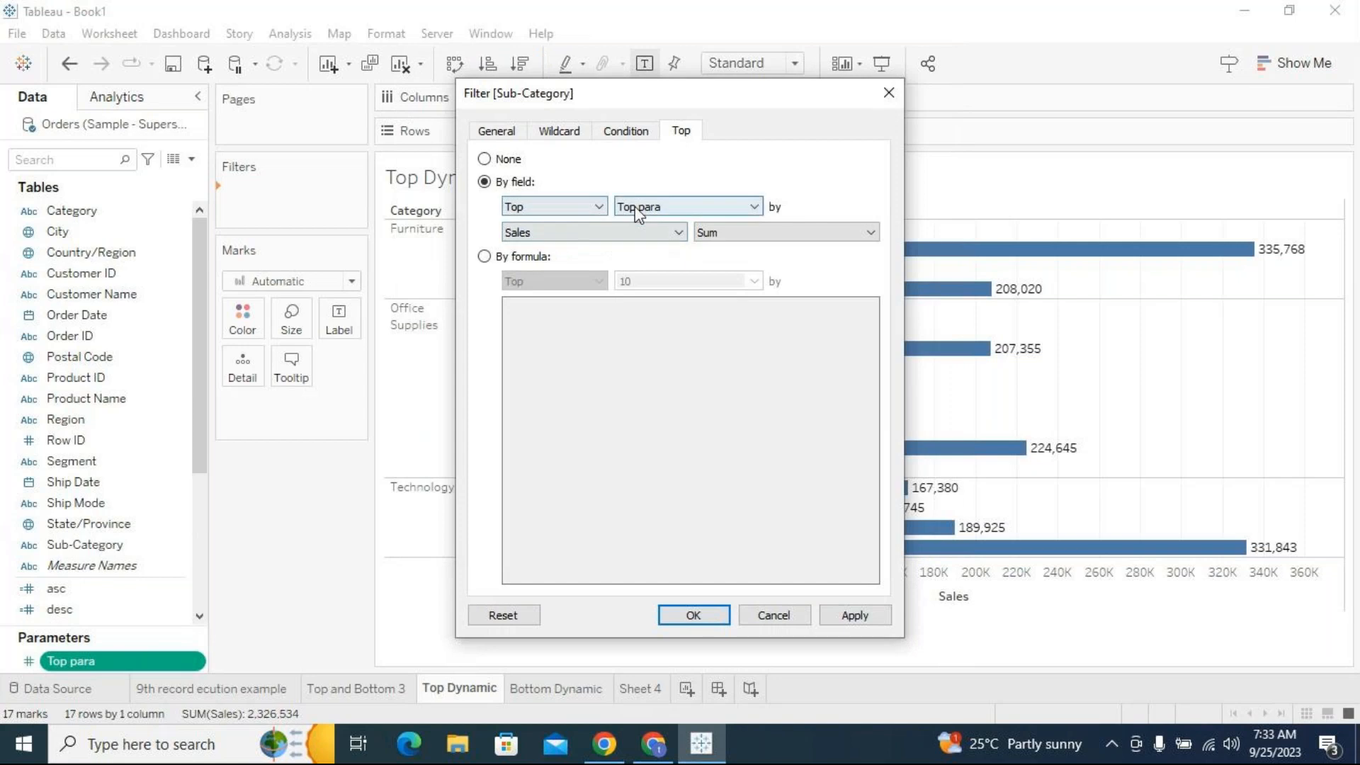
pyautogui.click(853, 615)
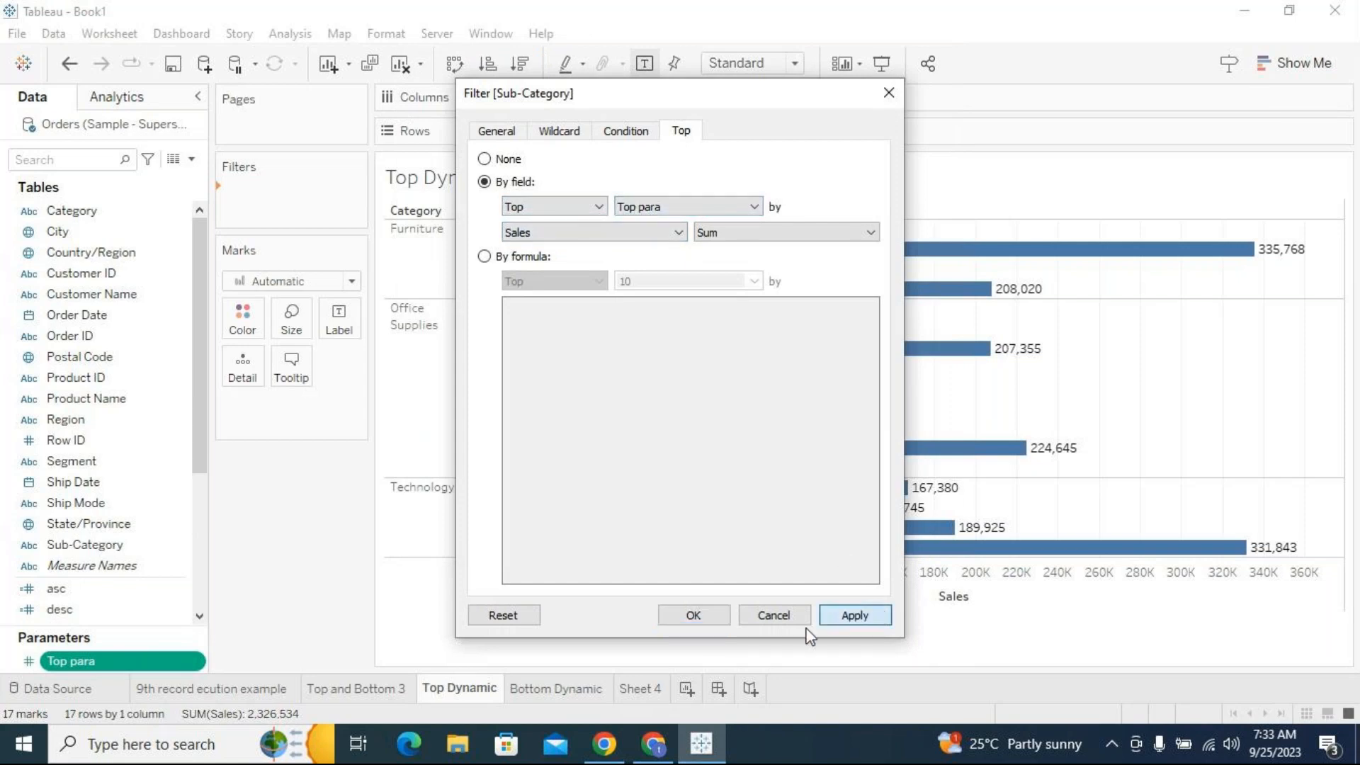
pyautogui.click(697, 615)
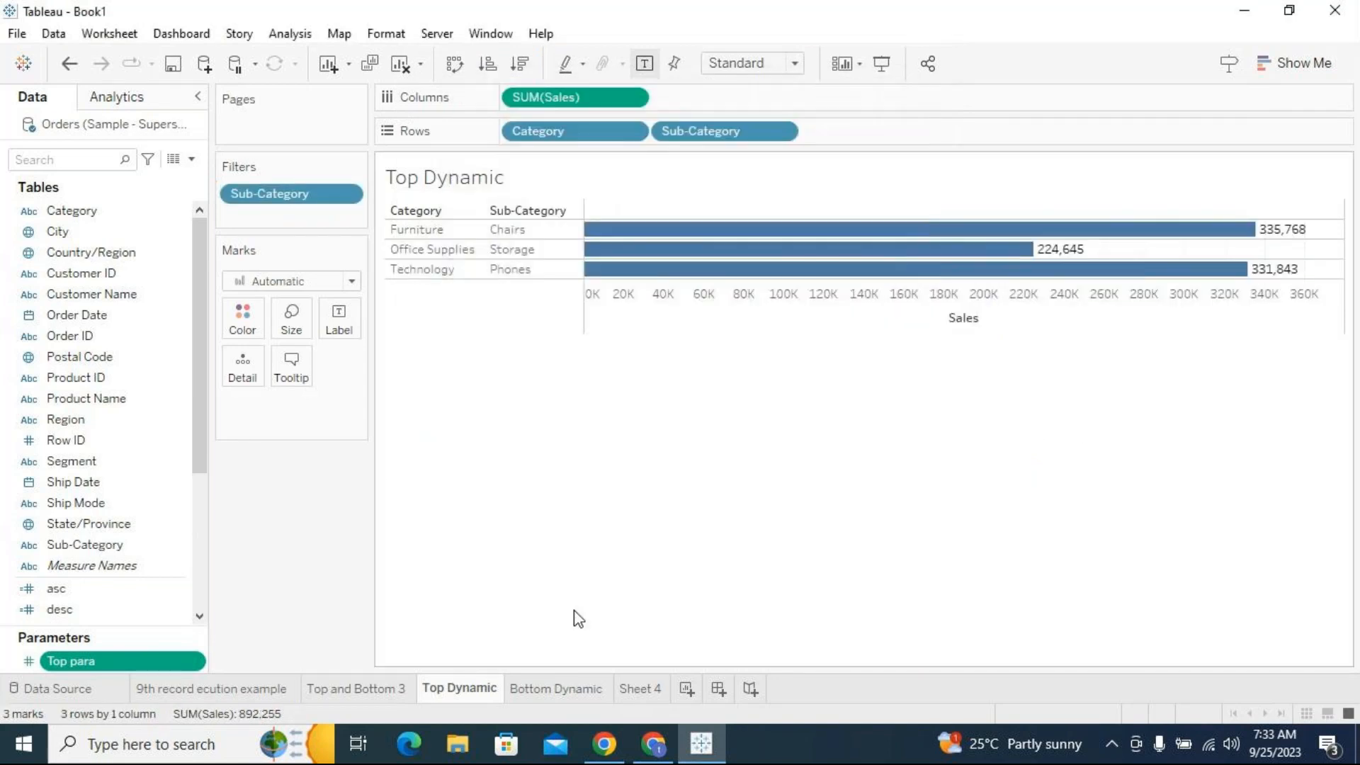
# Show the Top para parameter control on Top Dynamic and switch to the Bottom Dynamic sheet
pyautogui.click(195, 662)
pyautogui.click(310, 331)
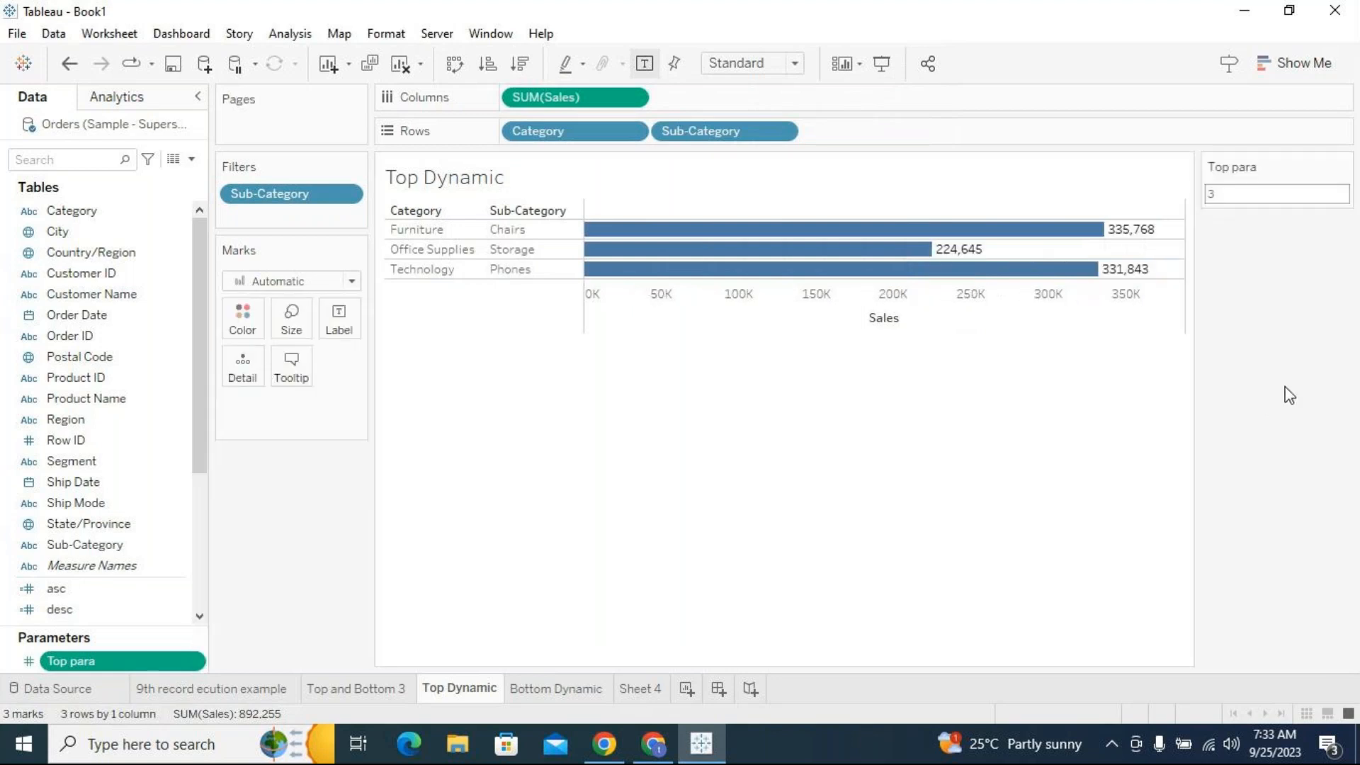
pyautogui.click(571, 689)
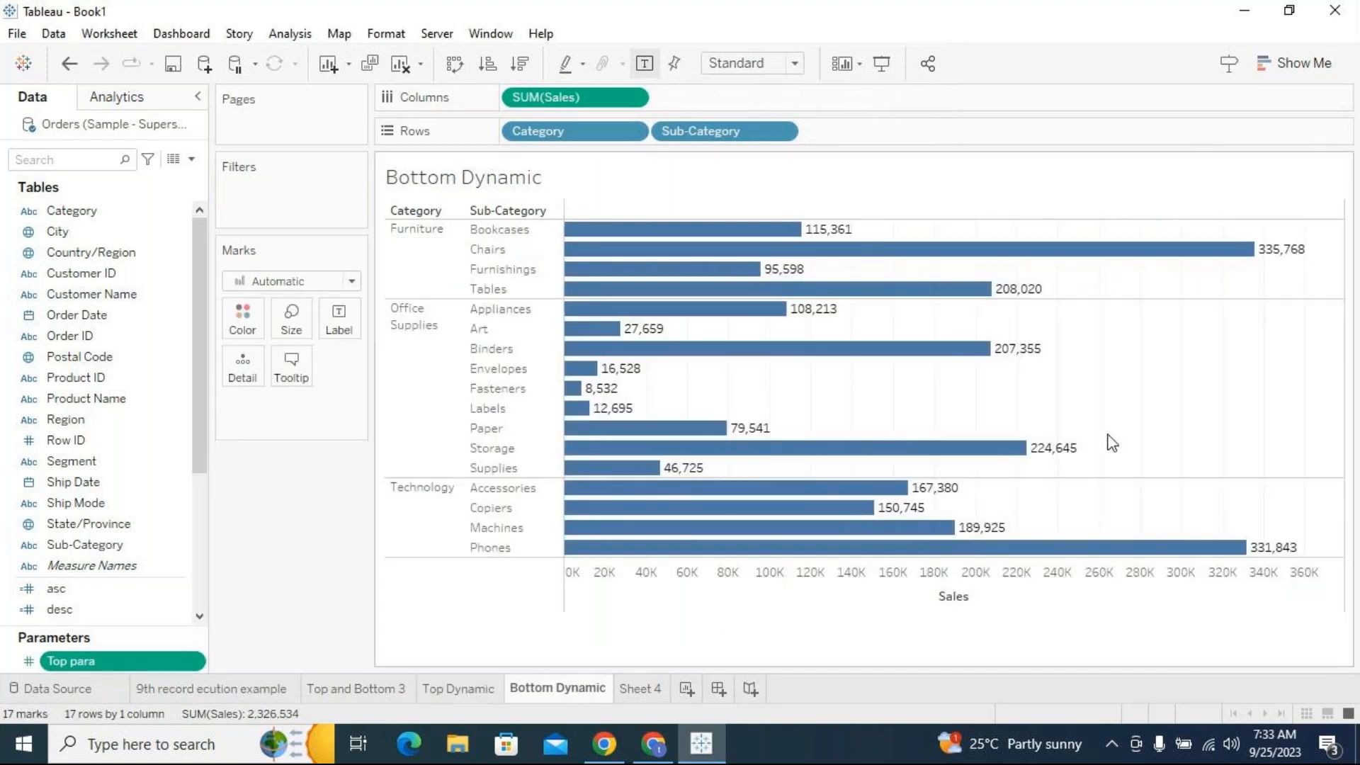
# Show the Top para parameter control on the Bottom Dynamic sheet
pyautogui.click(197, 661)
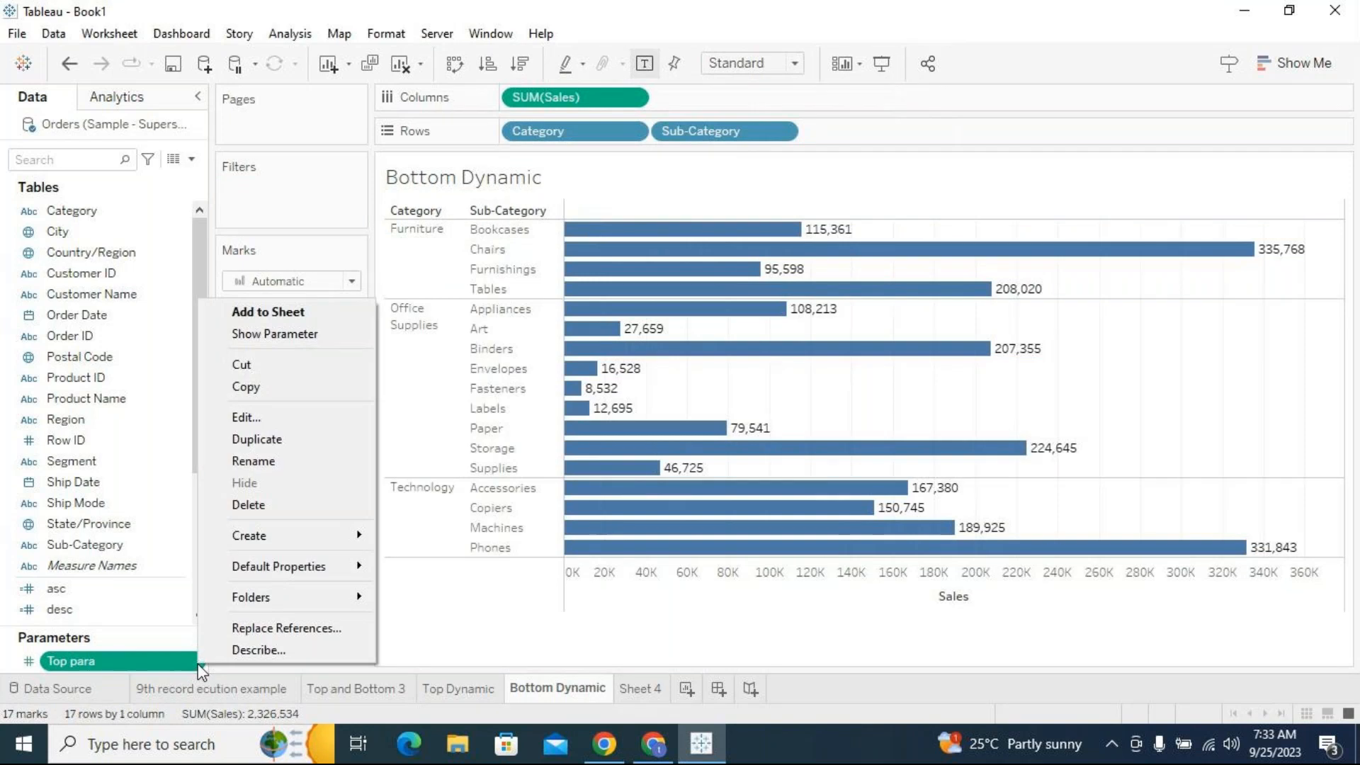
pyautogui.click(258, 340)
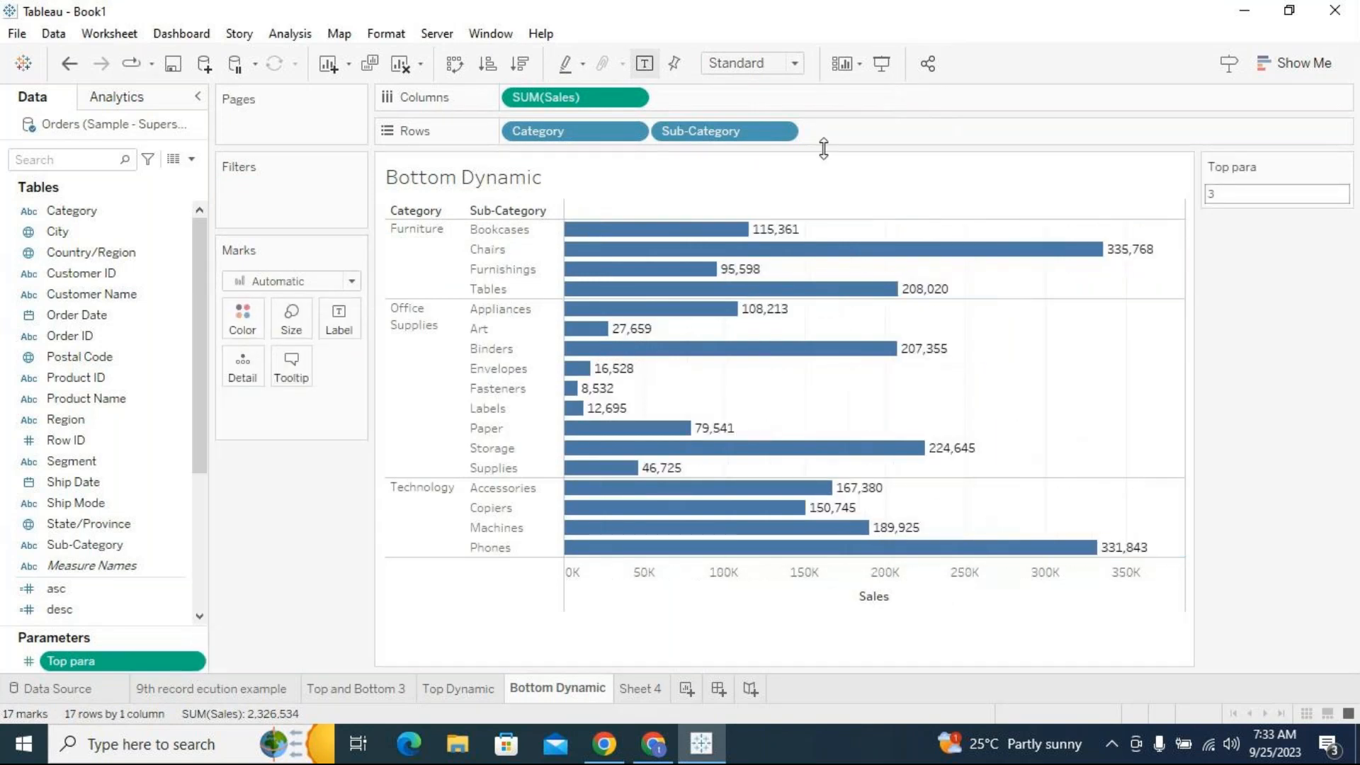
# Filter Sub-Category to the bottom members by sum of Sales, using all values and the Top para parameter as the limit
pyautogui.click(782, 133)
pyautogui.click(690, 155)
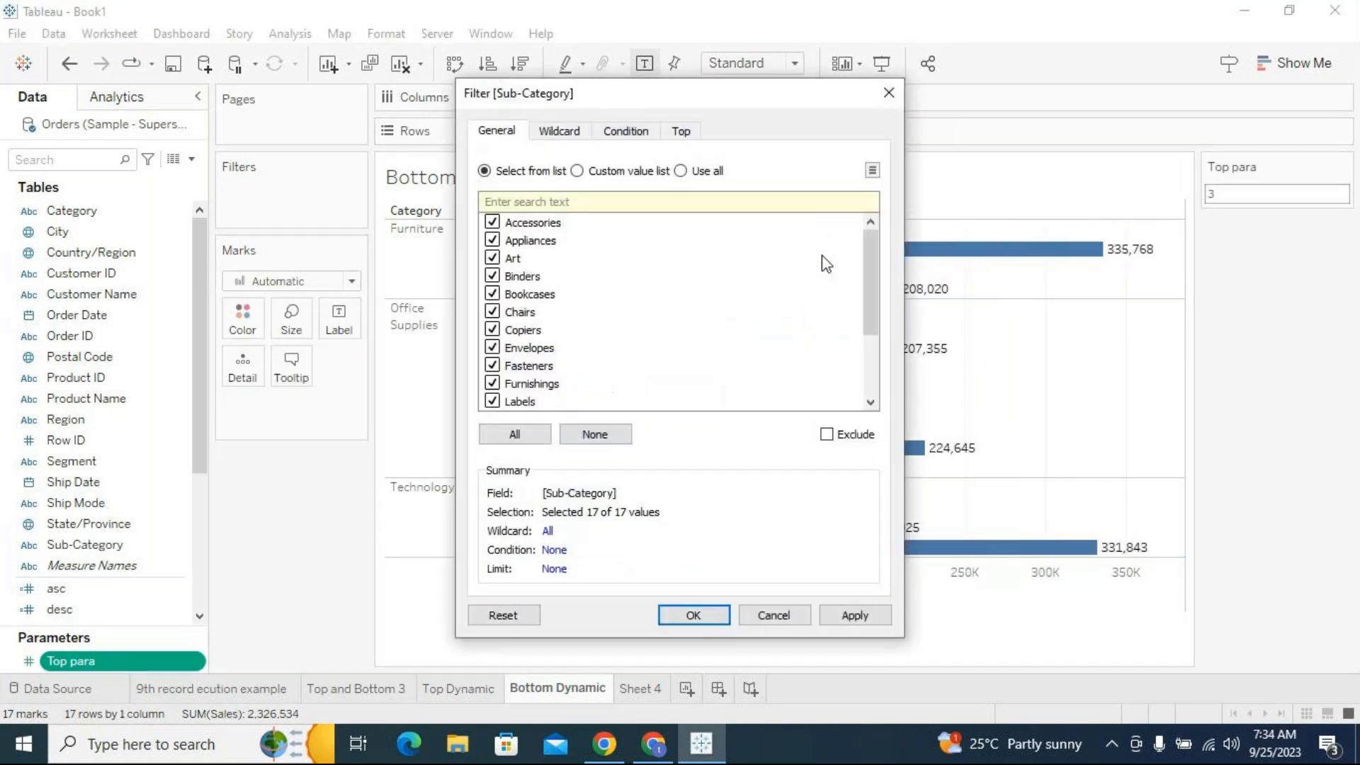
pyautogui.click(680, 171)
pyautogui.click(681, 131)
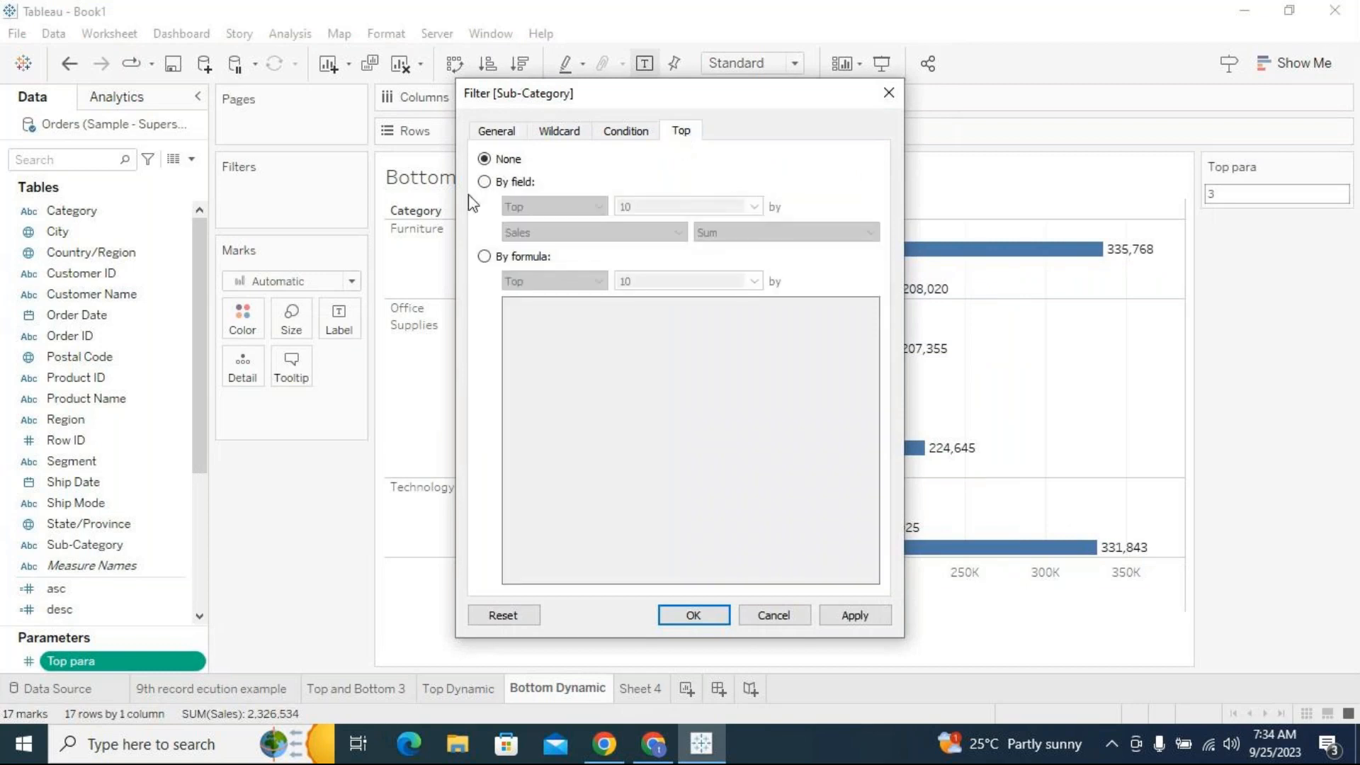
pyautogui.click(484, 182)
pyautogui.click(588, 206)
pyautogui.click(524, 232)
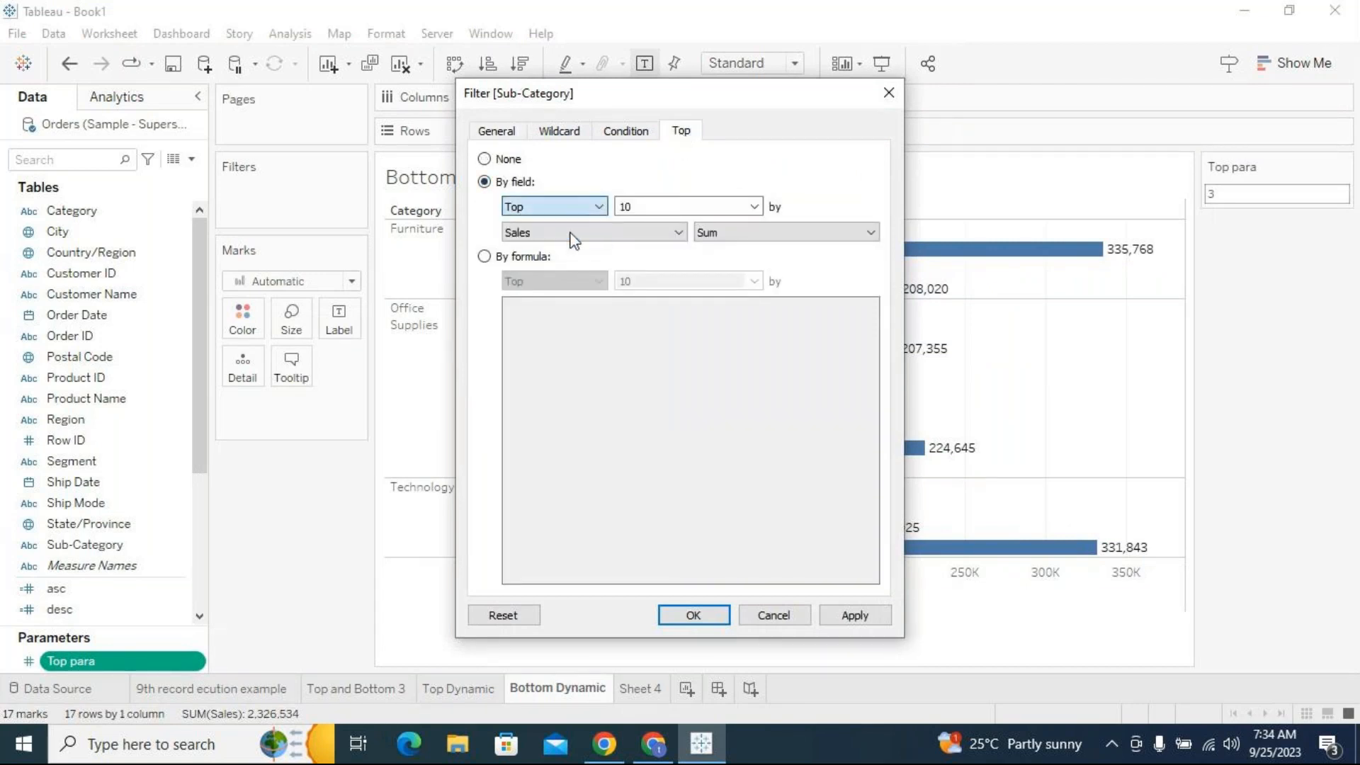
pyautogui.click(754, 206)
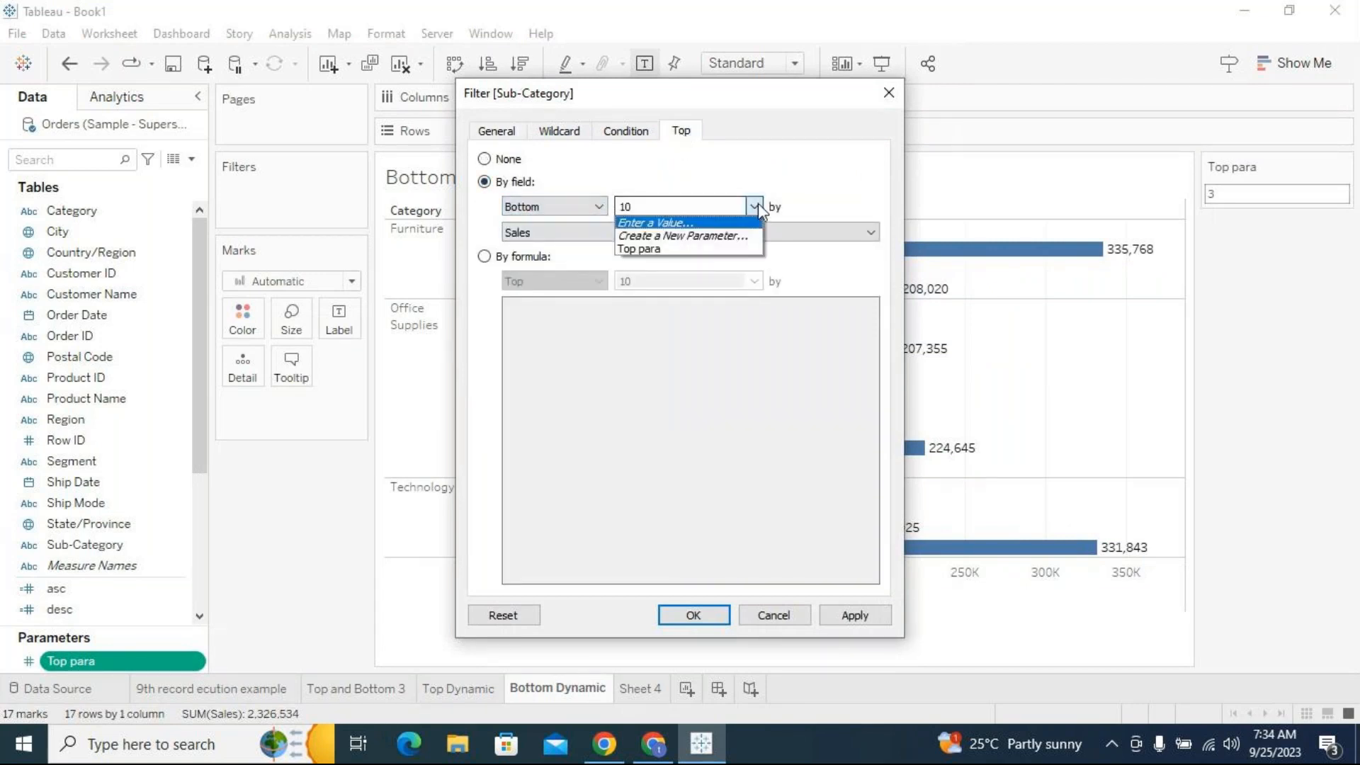
pyautogui.click(722, 250)
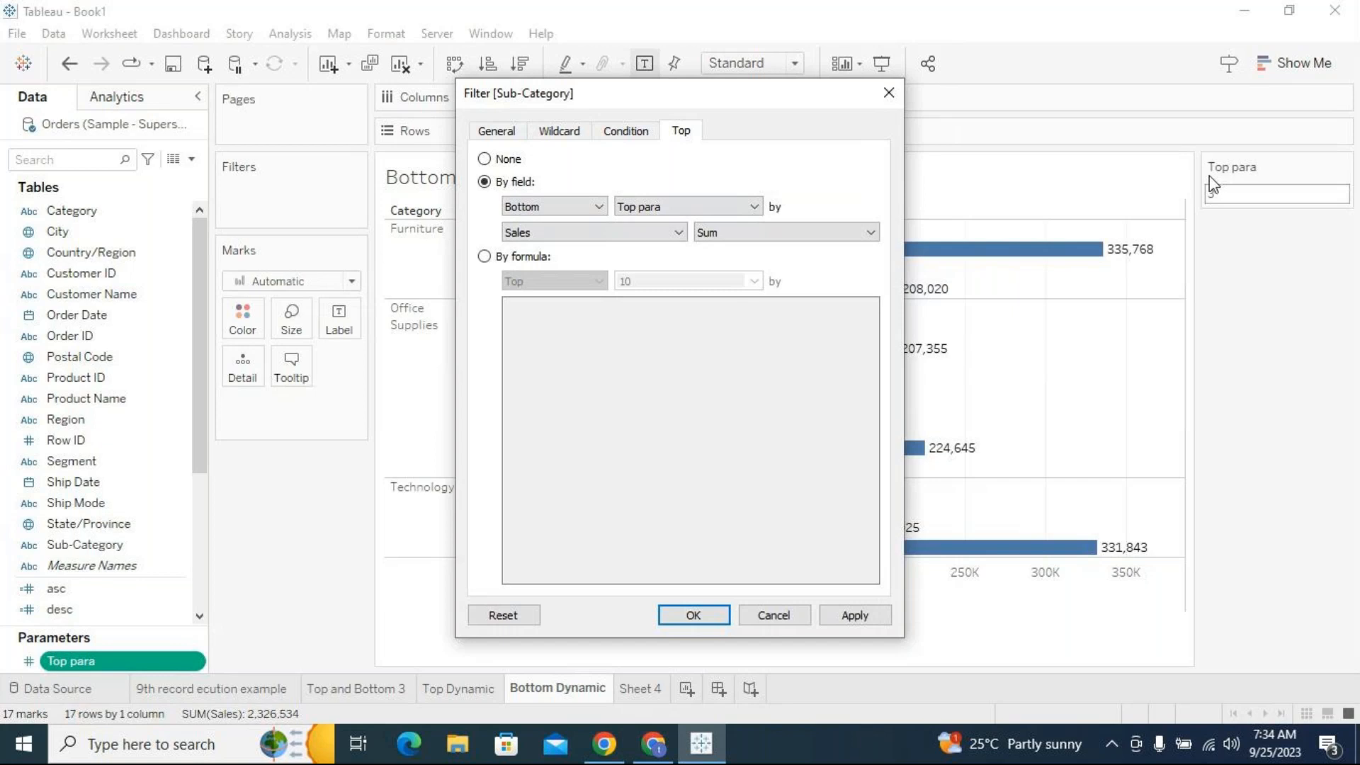
pyautogui.click(757, 210)
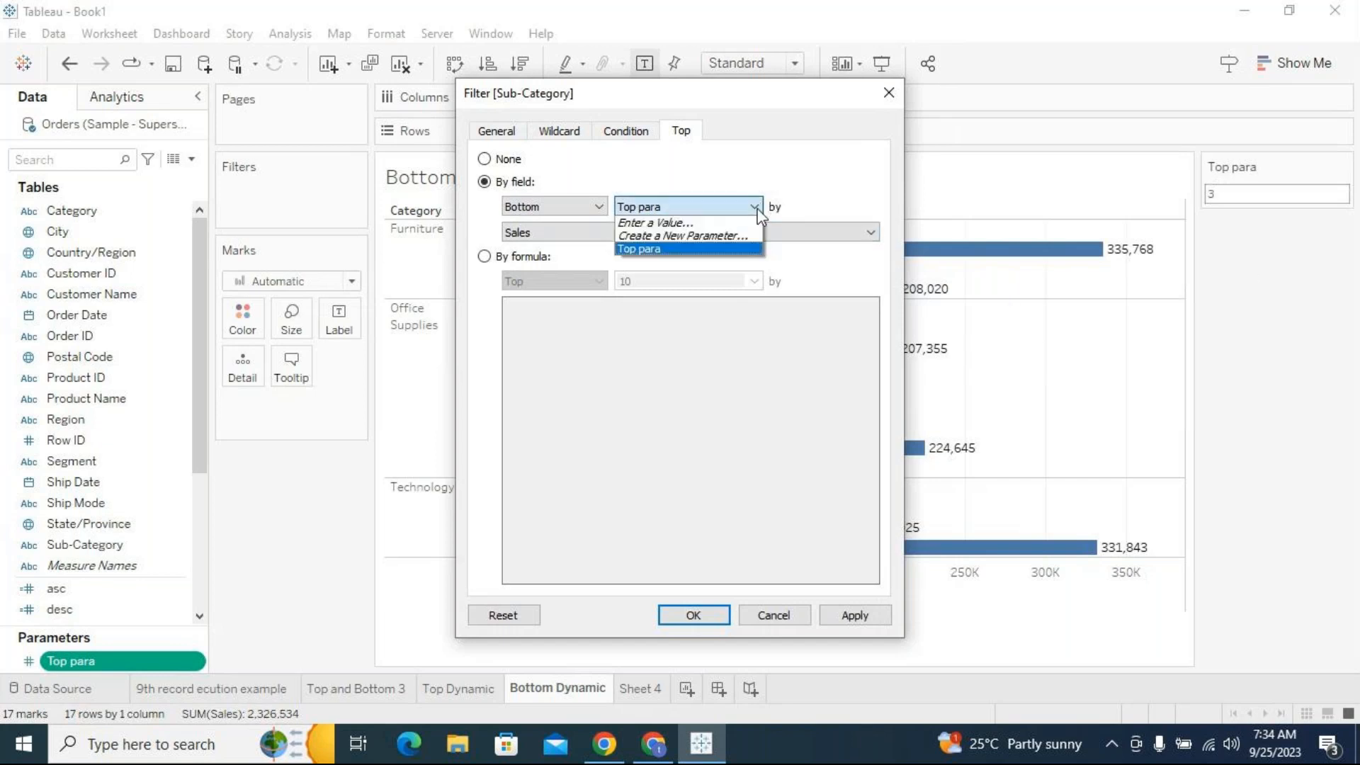
pyautogui.click(690, 250)
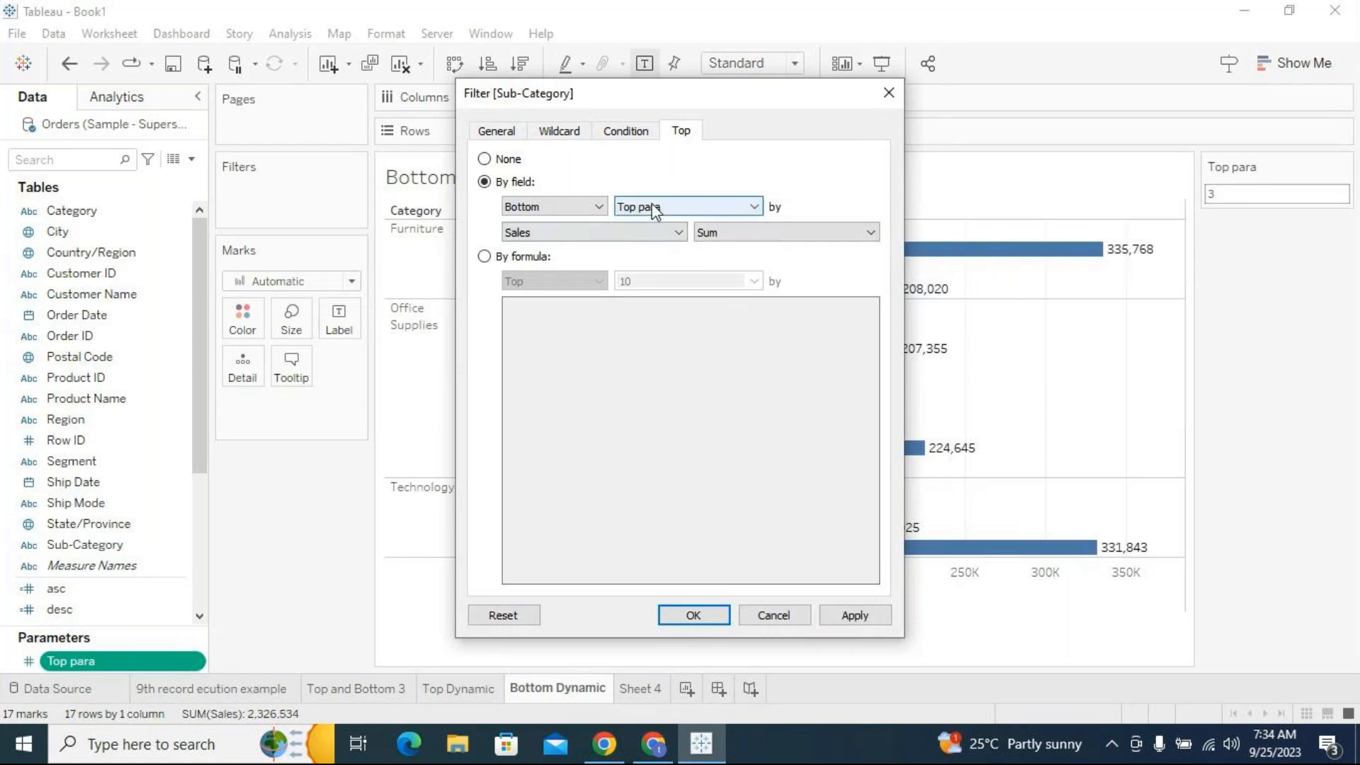
pyautogui.click(856, 616)
pyautogui.click(692, 615)
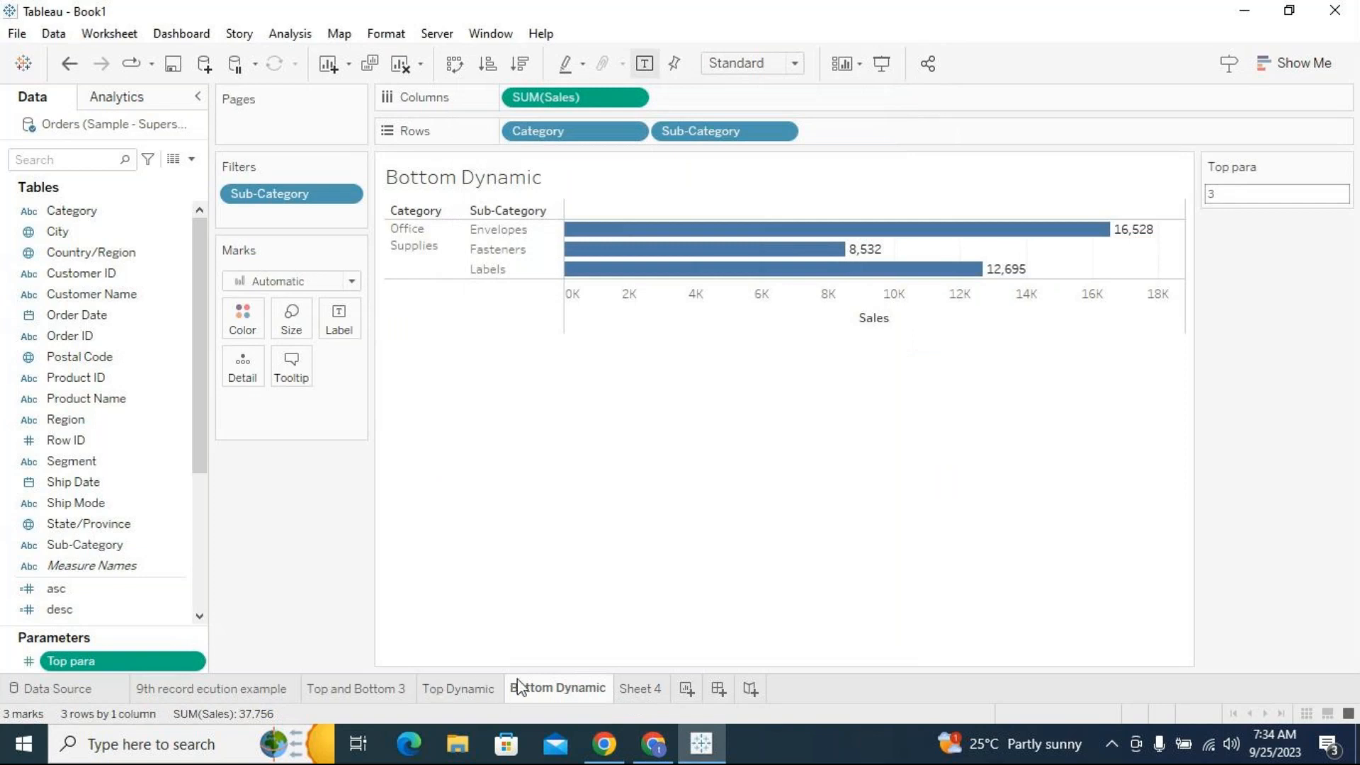
# Set Top para to 4 on the Top Dynamic sheet and check its effect on both dynamic sheets
pyautogui.click(472, 690)
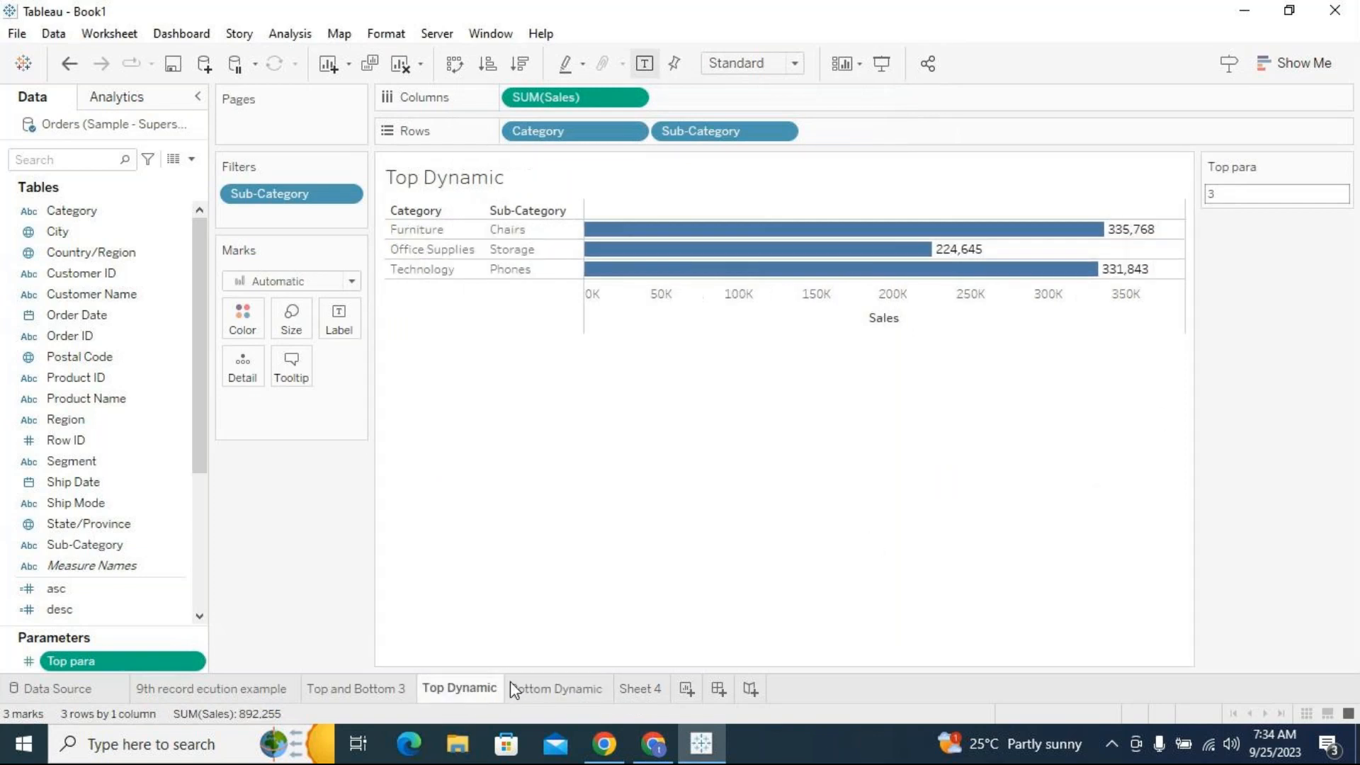
pyautogui.click(1232, 197)
pyautogui.write('4')
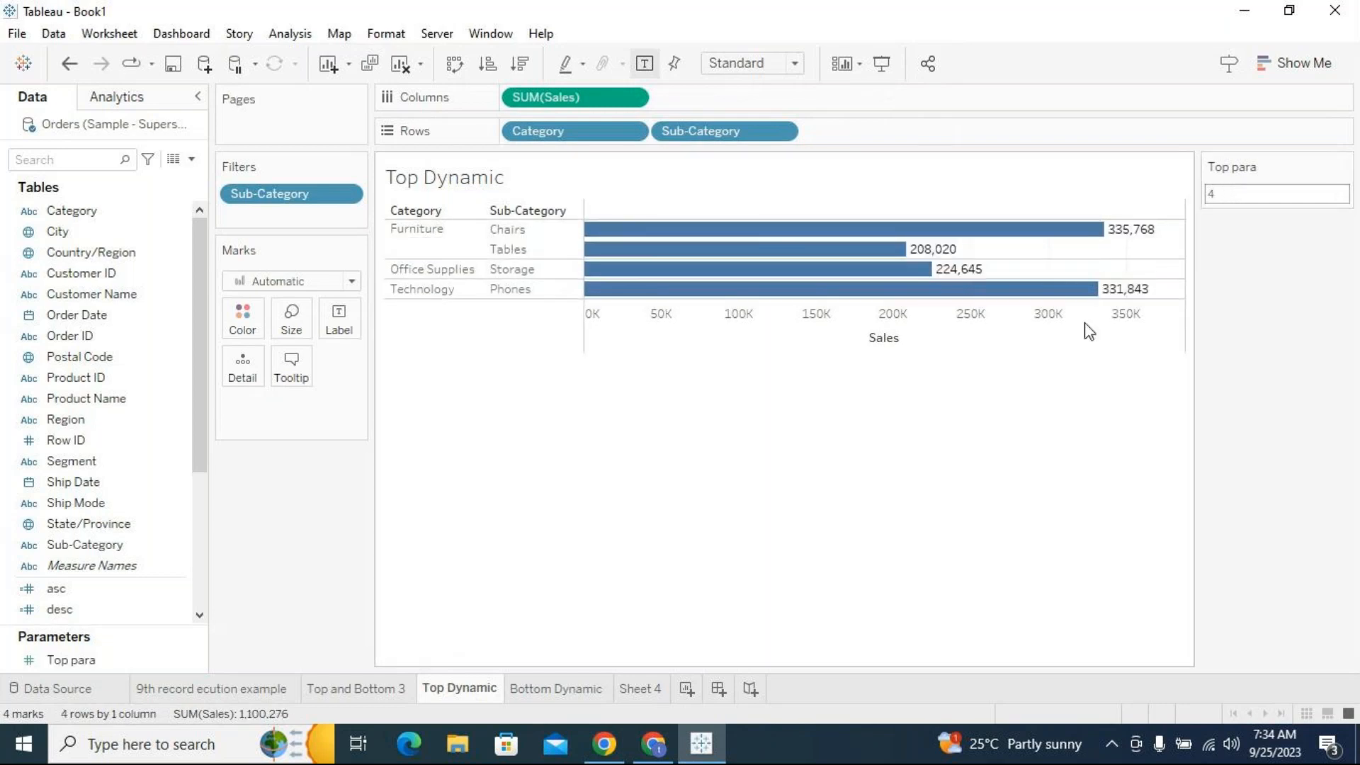
pyautogui.click(562, 689)
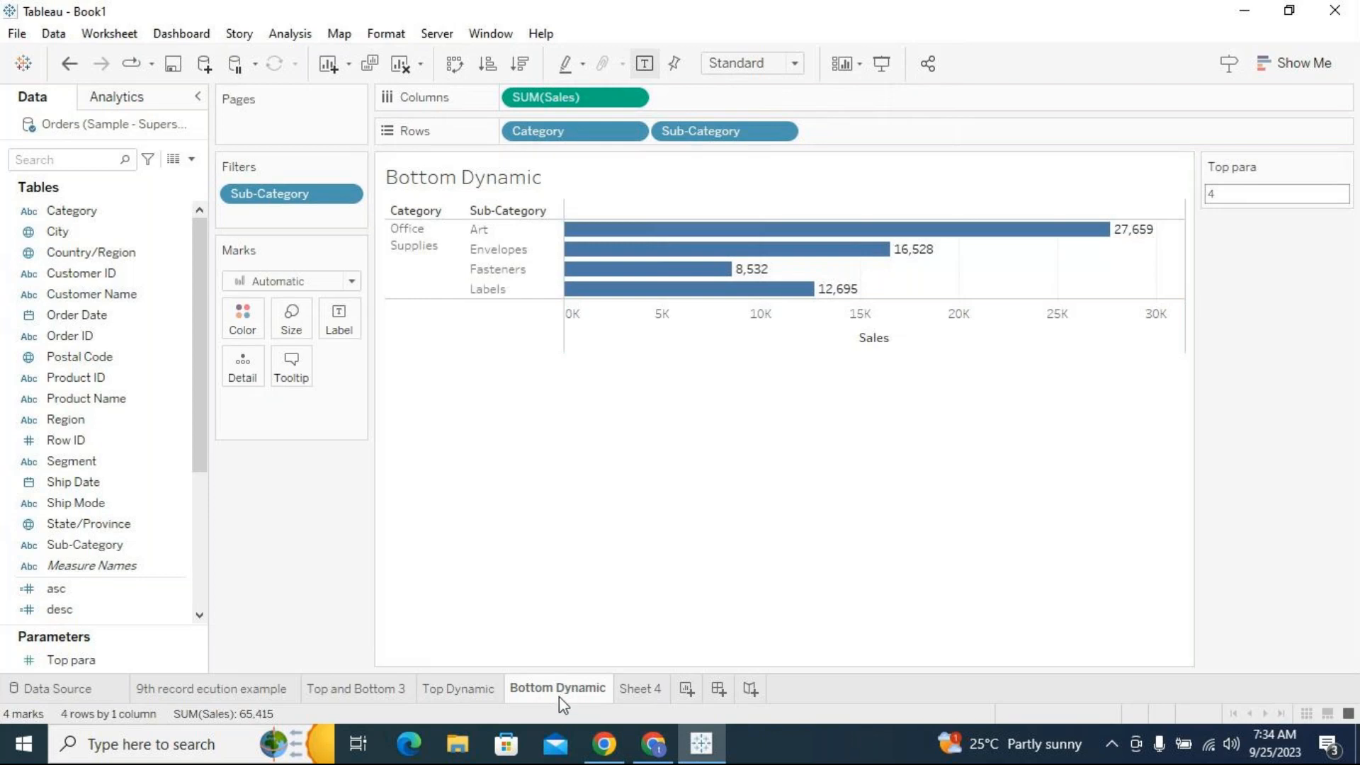
pyautogui.click(468, 688)
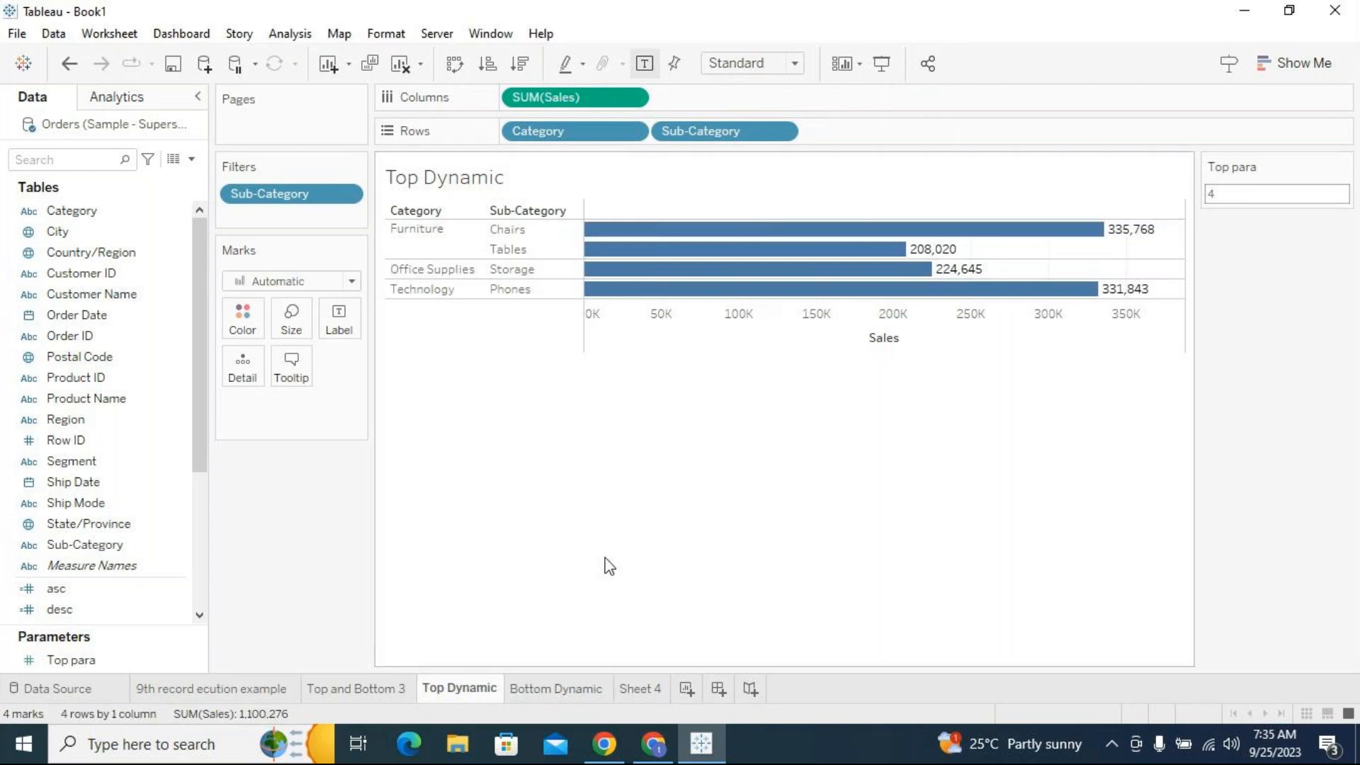
# Set the Top para parameter to 5 from the Bottom Dynamic sheet
pyautogui.click(559, 690)
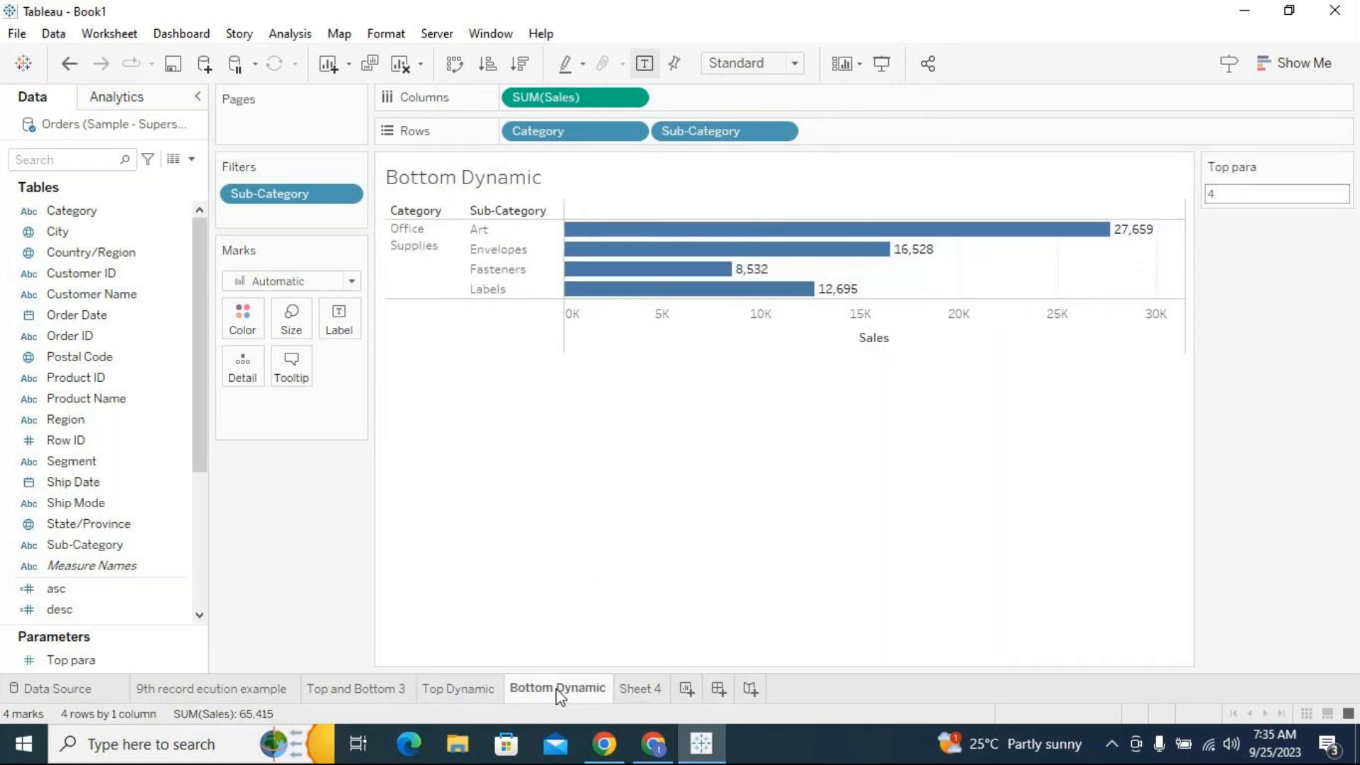
pyautogui.click(1266, 195)
pyautogui.write('5')
pyautogui.press('Return')
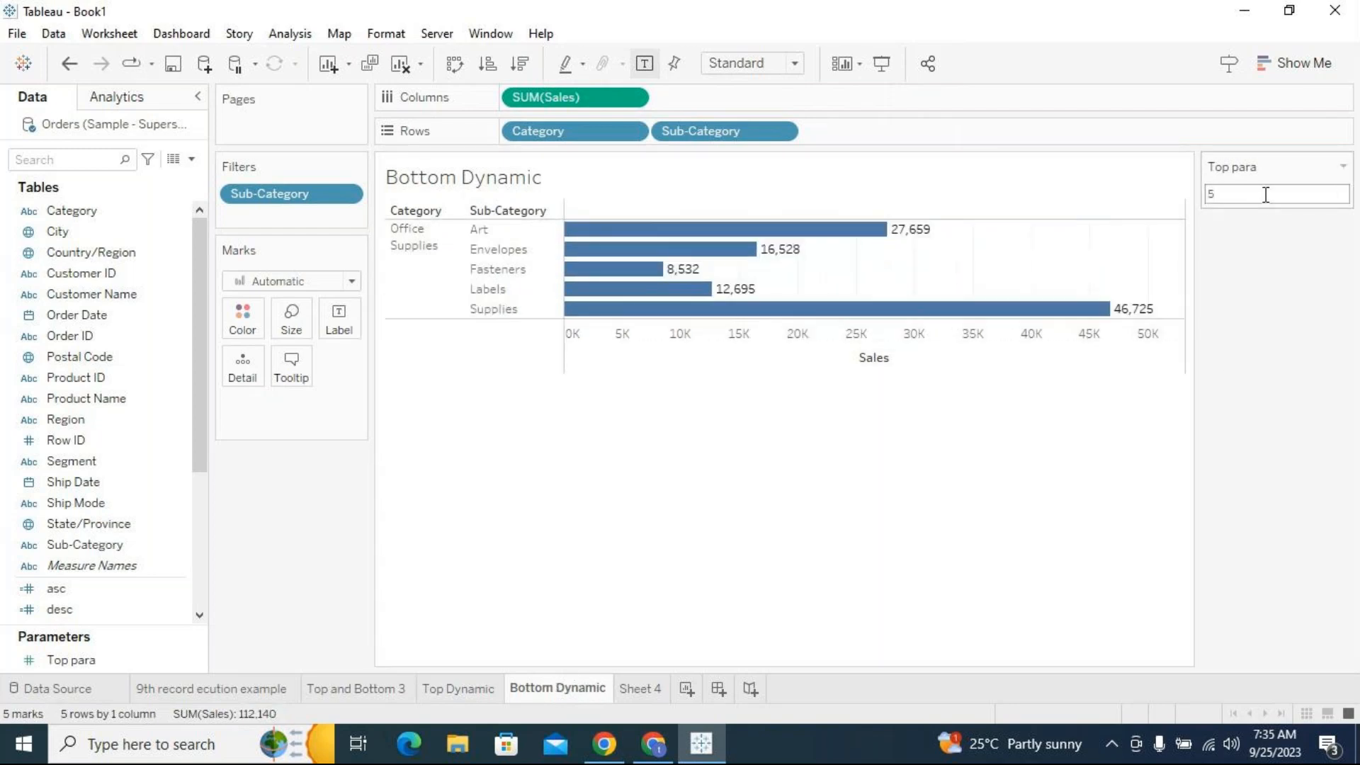
# Compare the sub-categories shown on the Top Dynamic and Bottom Dynamic sheets under the shared parameter
pyautogui.click(491, 690)
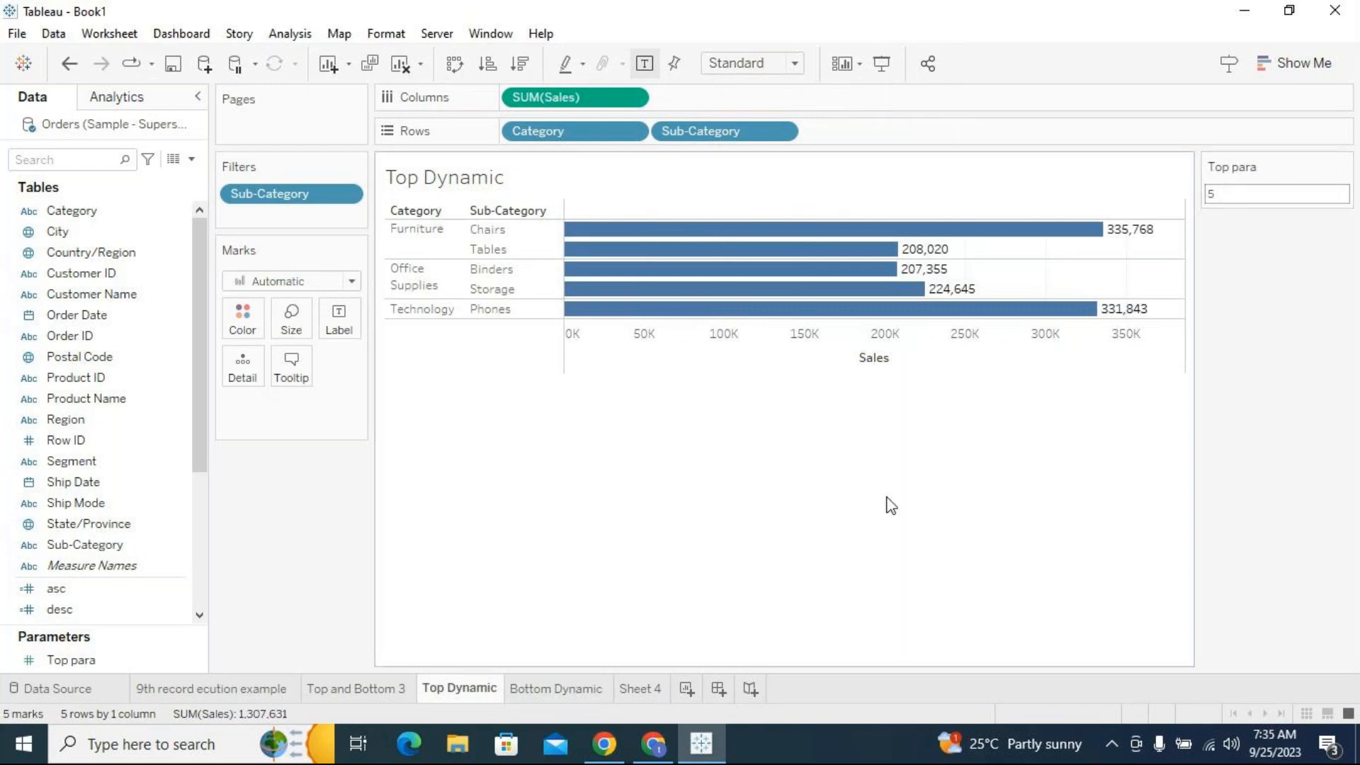
pyautogui.click(531, 690)
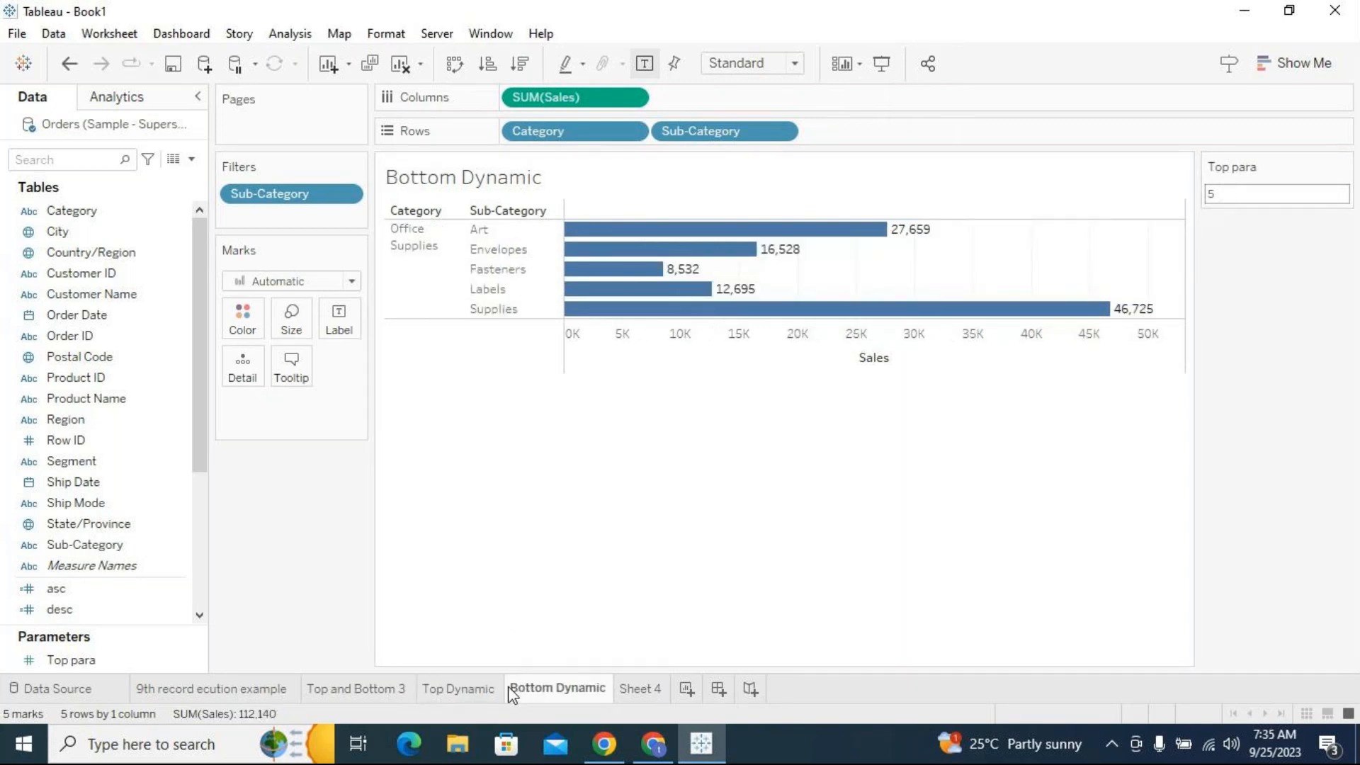
pyautogui.click(496, 691)
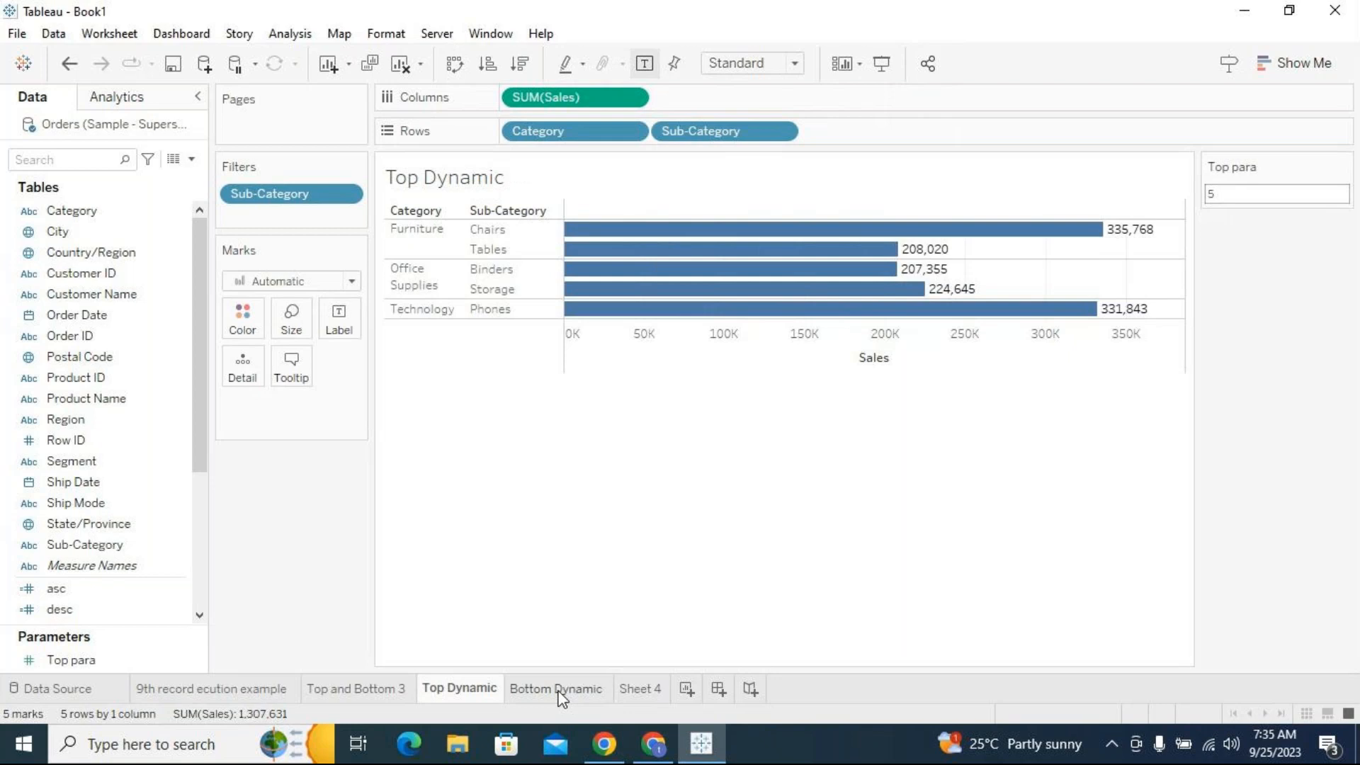
pyautogui.moveTo(561, 698)
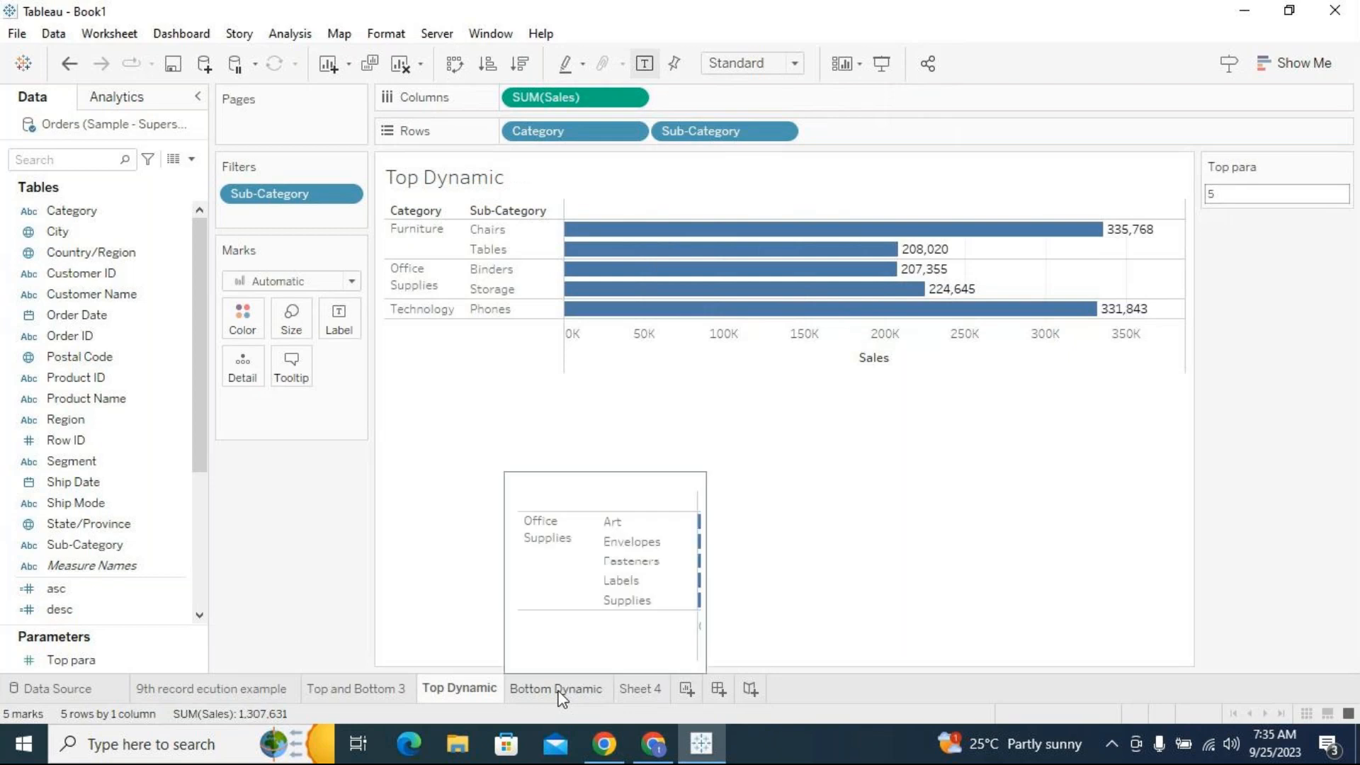
pyautogui.click(520, 690)
pyautogui.click(494, 691)
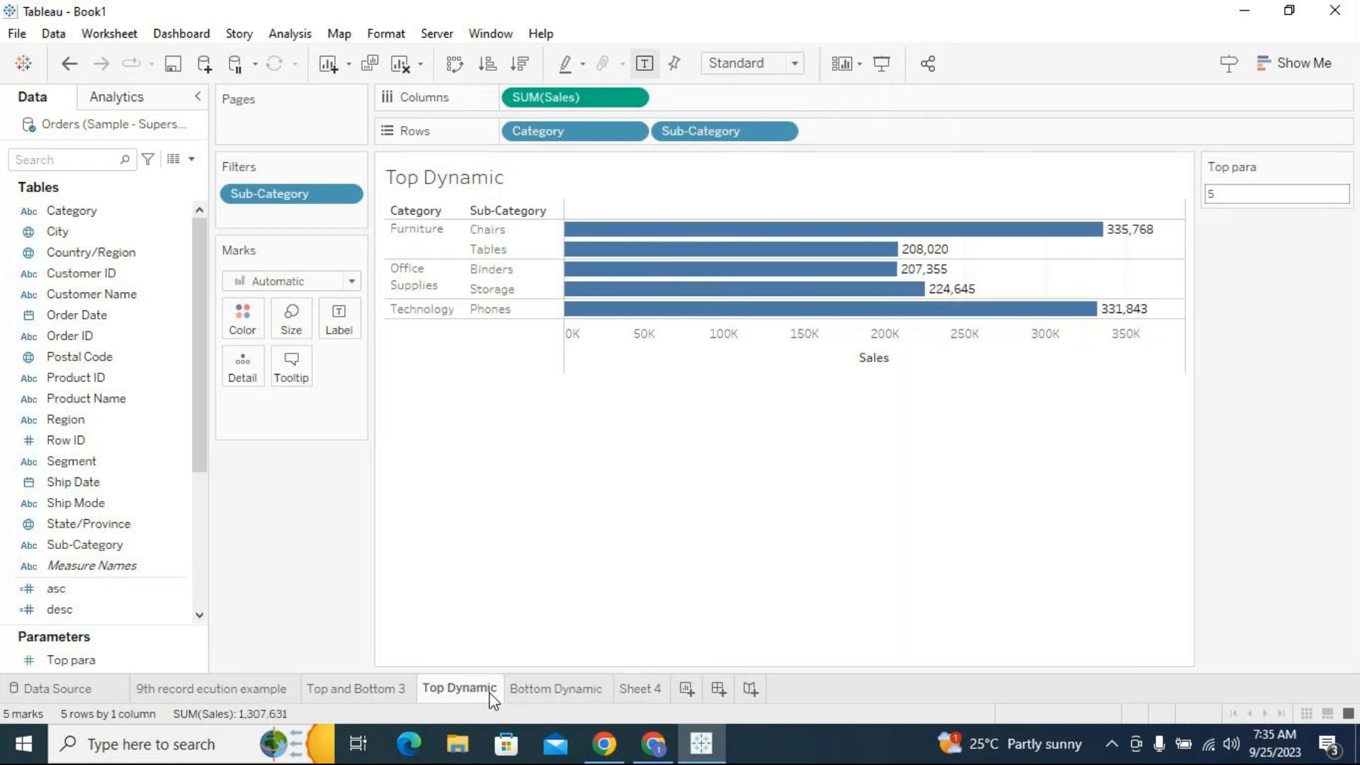
pyautogui.click(508, 695)
pyautogui.click(477, 694)
pyautogui.click(507, 695)
pyautogui.click(496, 695)
pyautogui.click(535, 693)
pyautogui.click(496, 691)
pyautogui.click(515, 687)
pyautogui.click(503, 691)
pyautogui.click(518, 691)
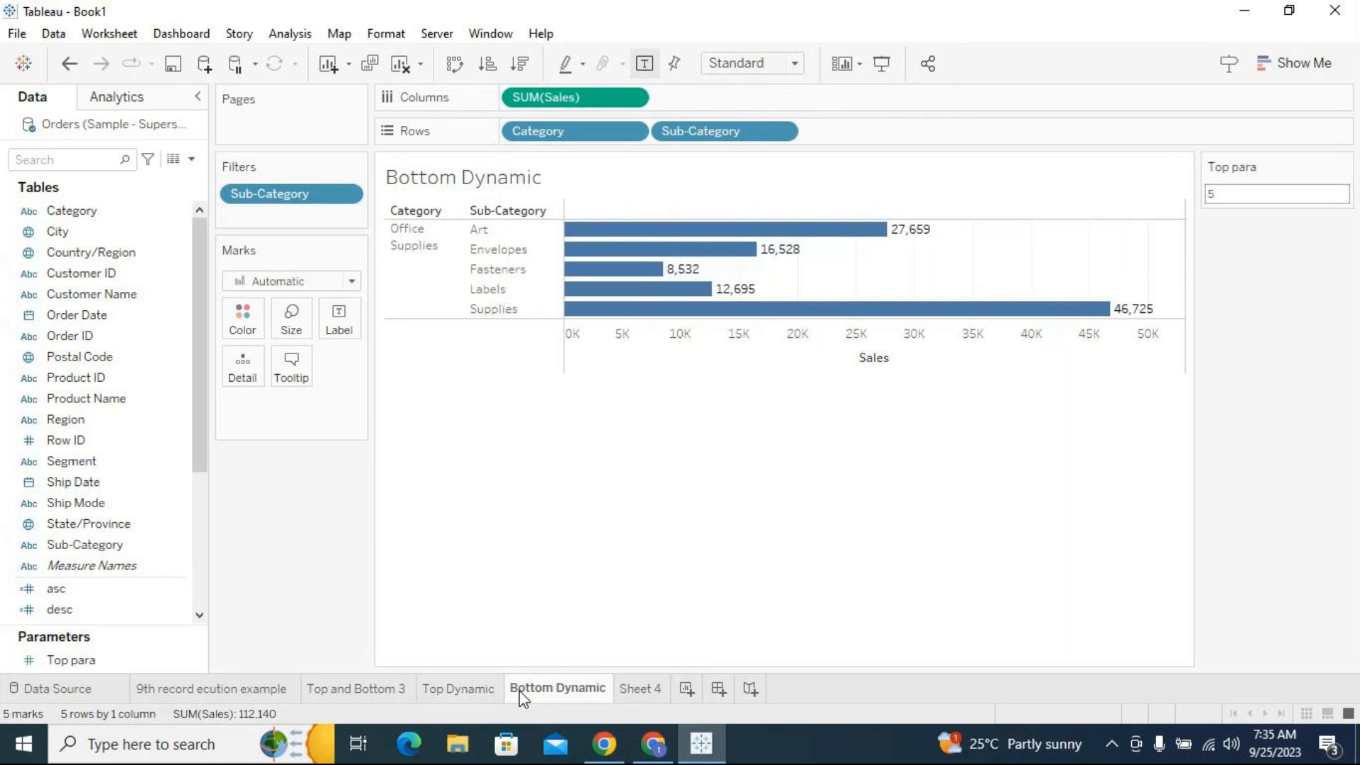
pyautogui.click(346, 195)
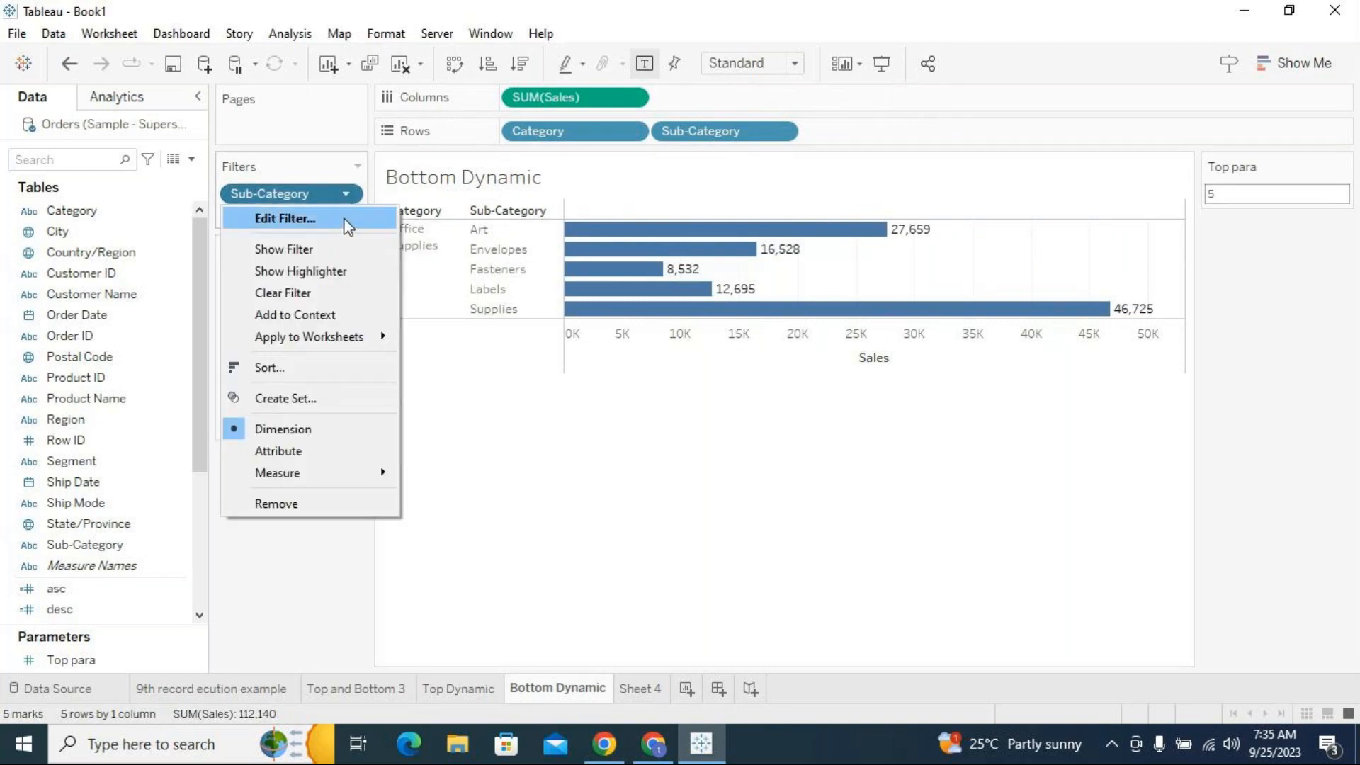
pyautogui.click(349, 221)
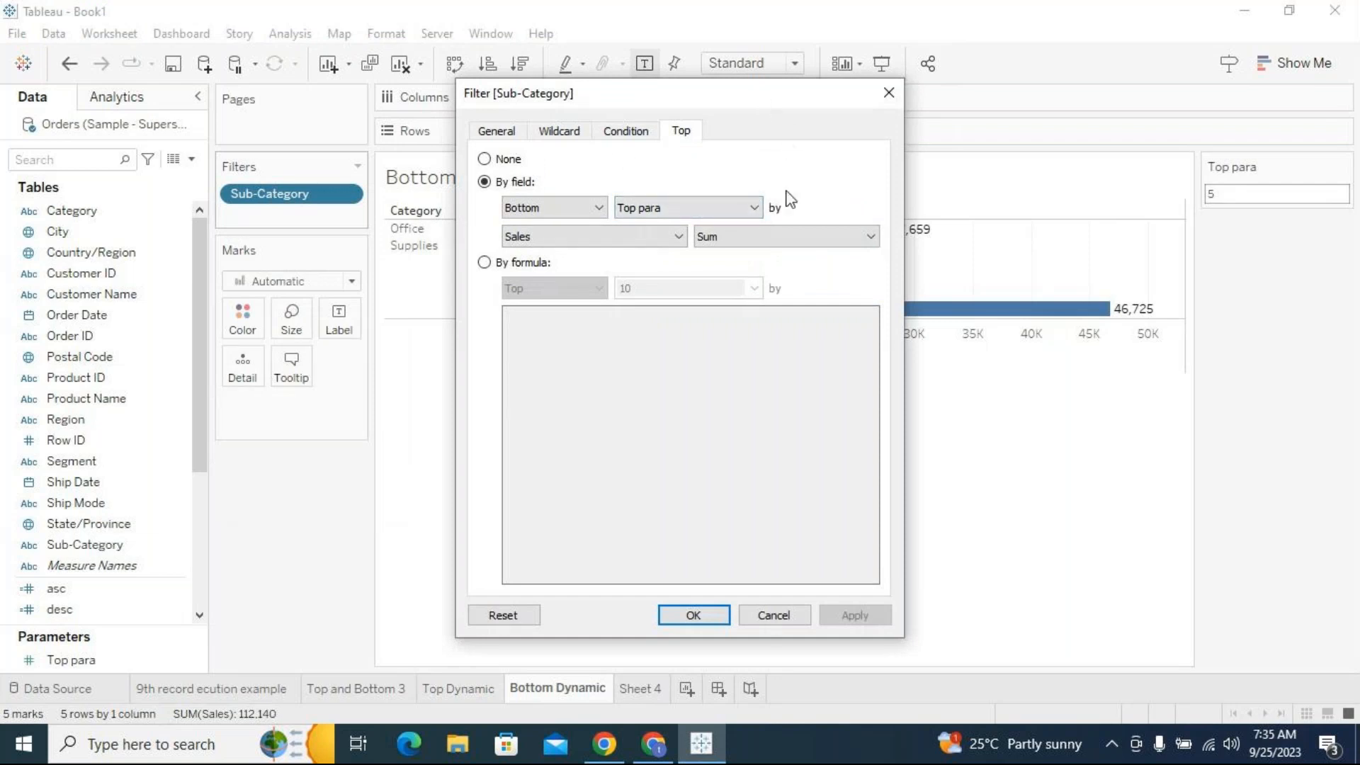
pyautogui.click(754, 206)
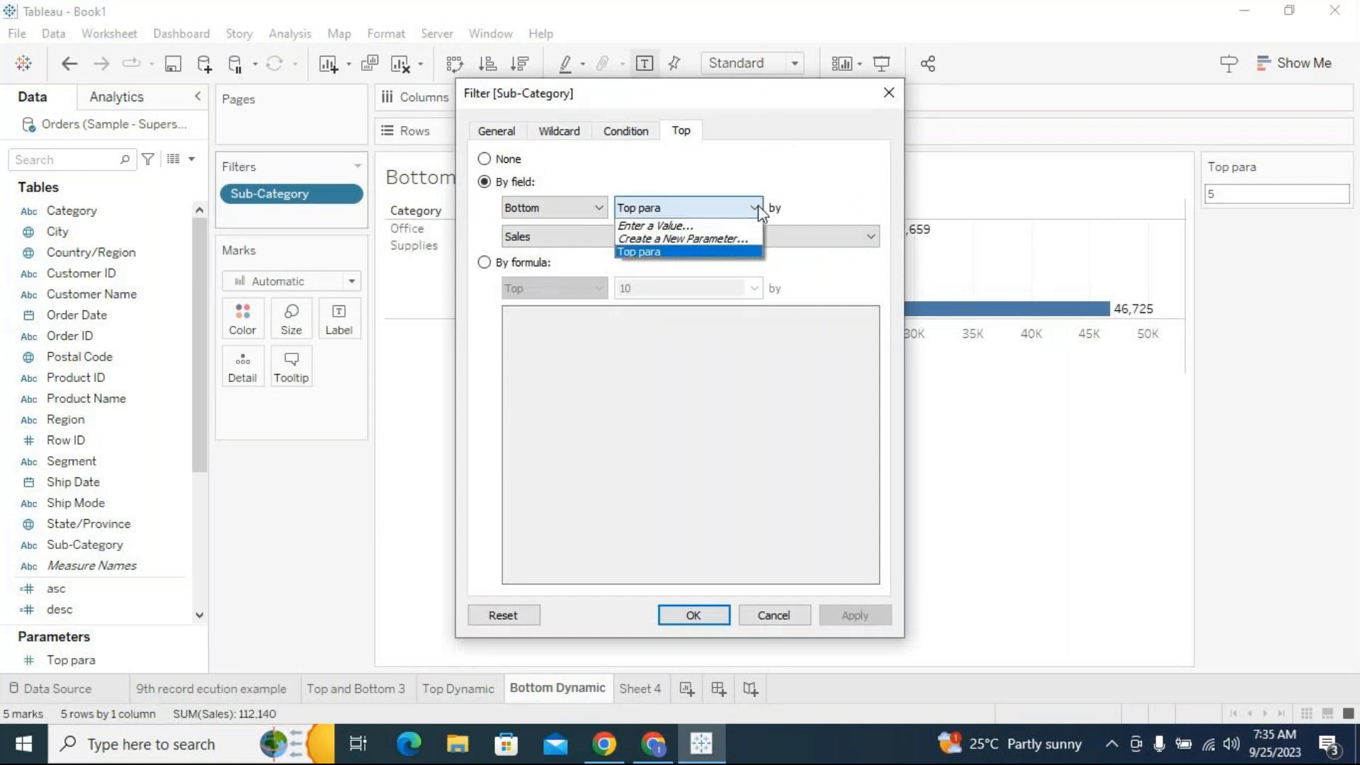
pyautogui.click(726, 239)
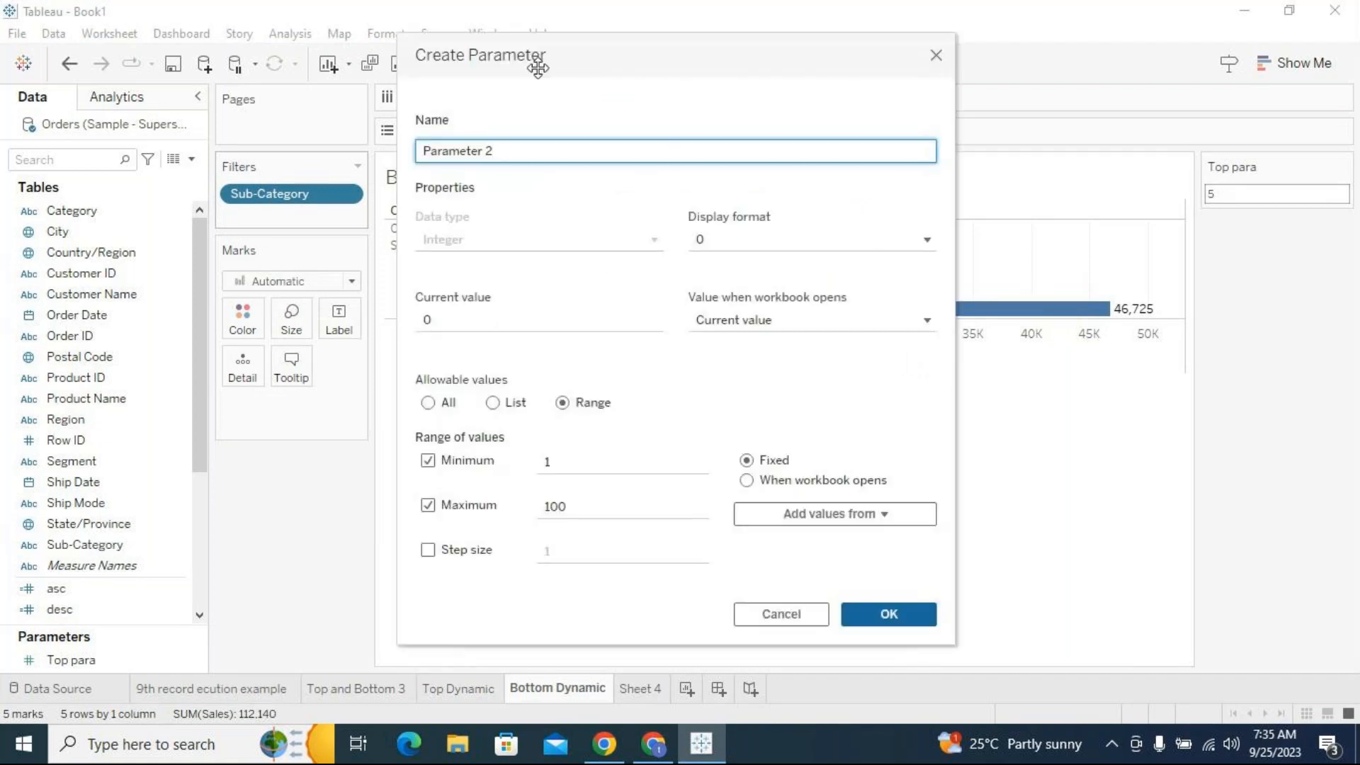
pyautogui.click(936, 56)
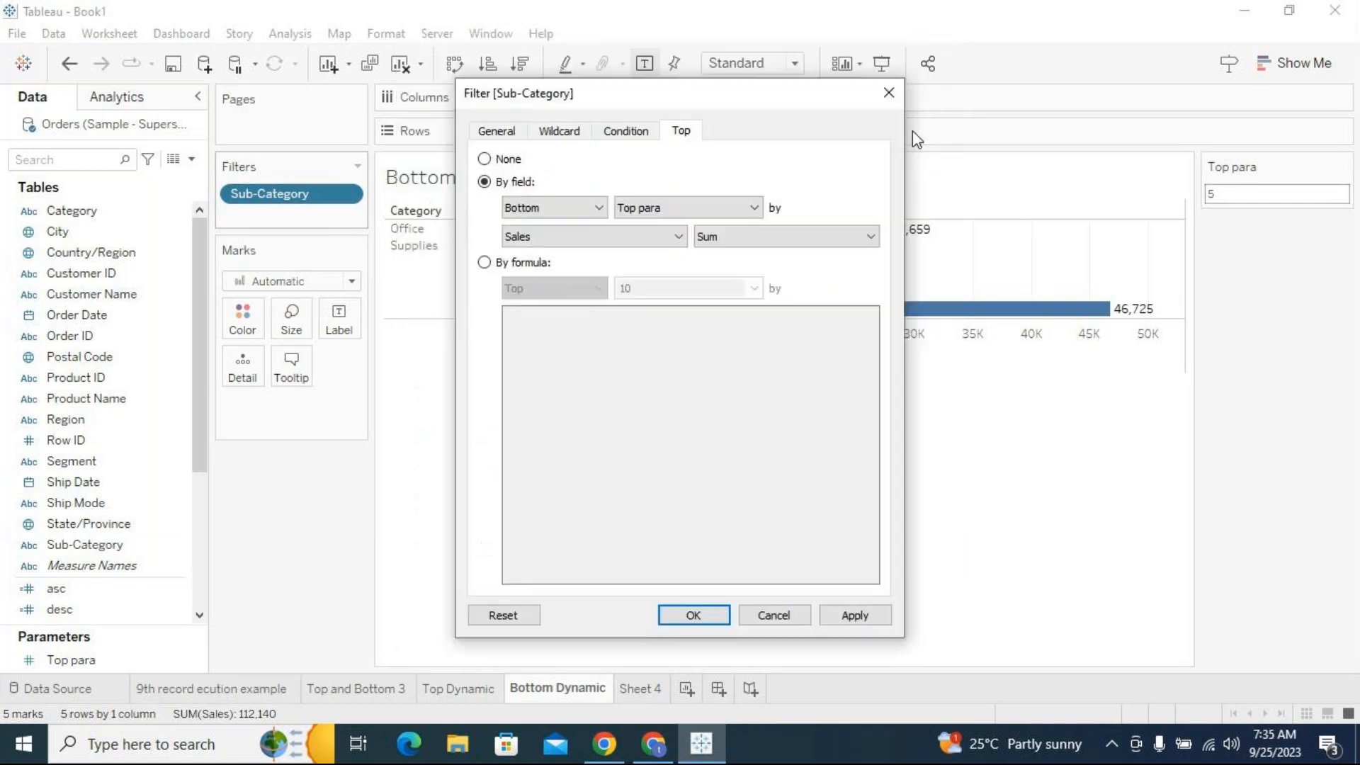
pyautogui.click(888, 93)
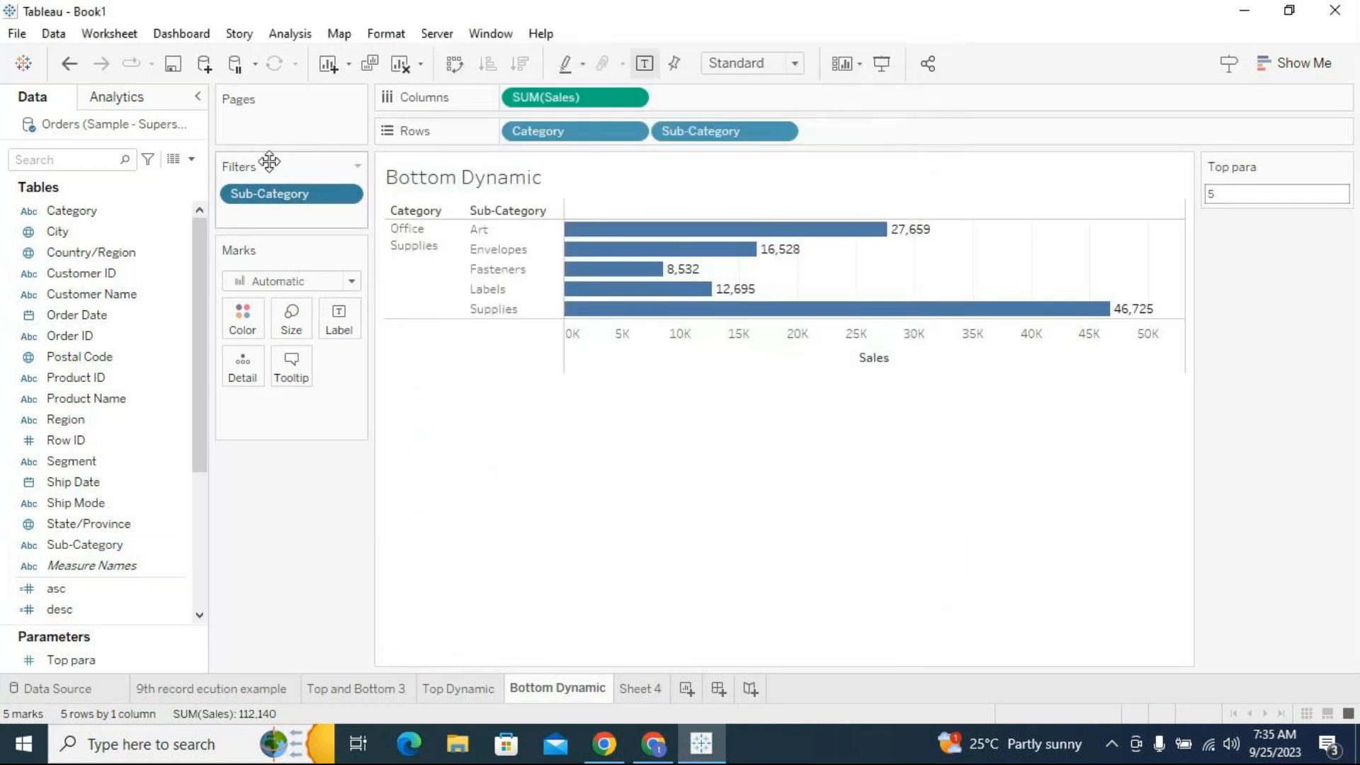
# Create an integer parameter named Bottom para that allows all values
pyautogui.click(192, 161)
pyautogui.click(165, 197)
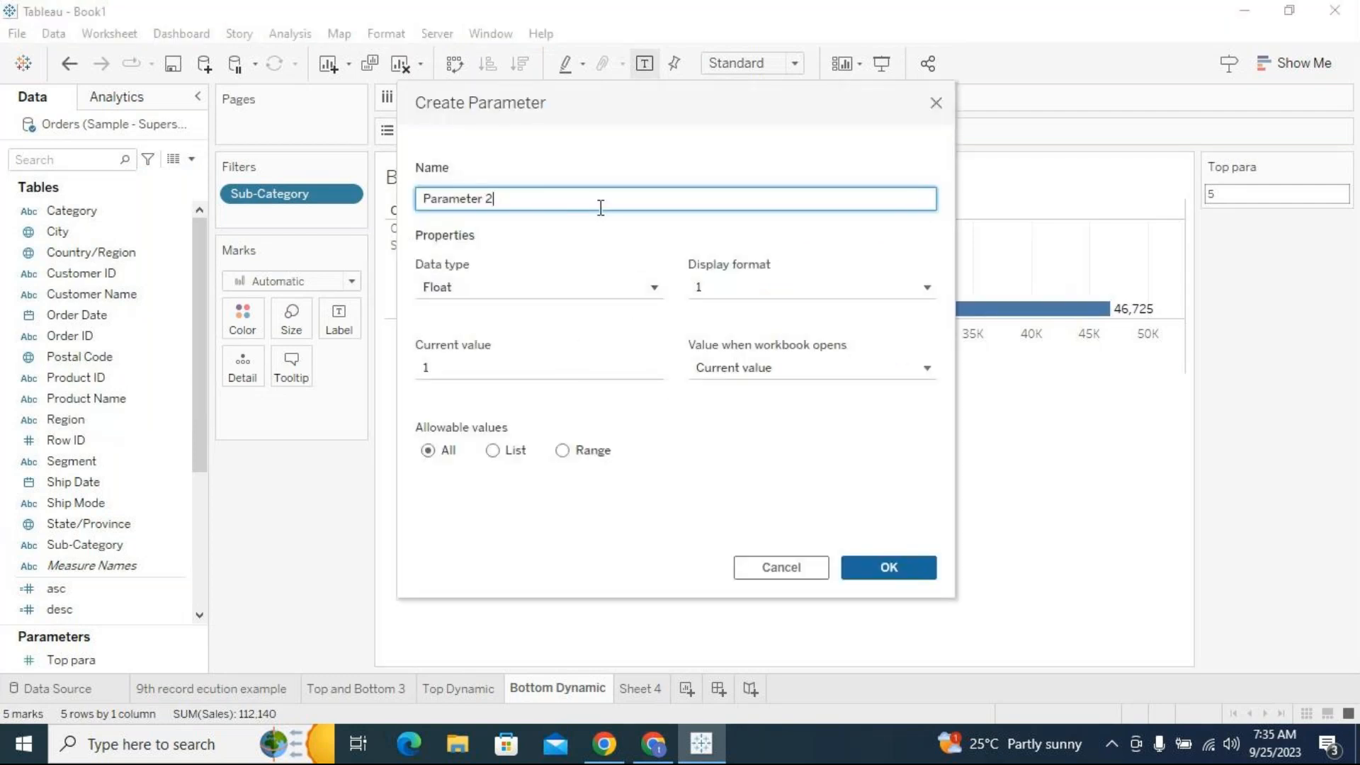
pyautogui.tripleClick(601, 208)
pyautogui.write('Bottom para')
pyautogui.click(614, 288)
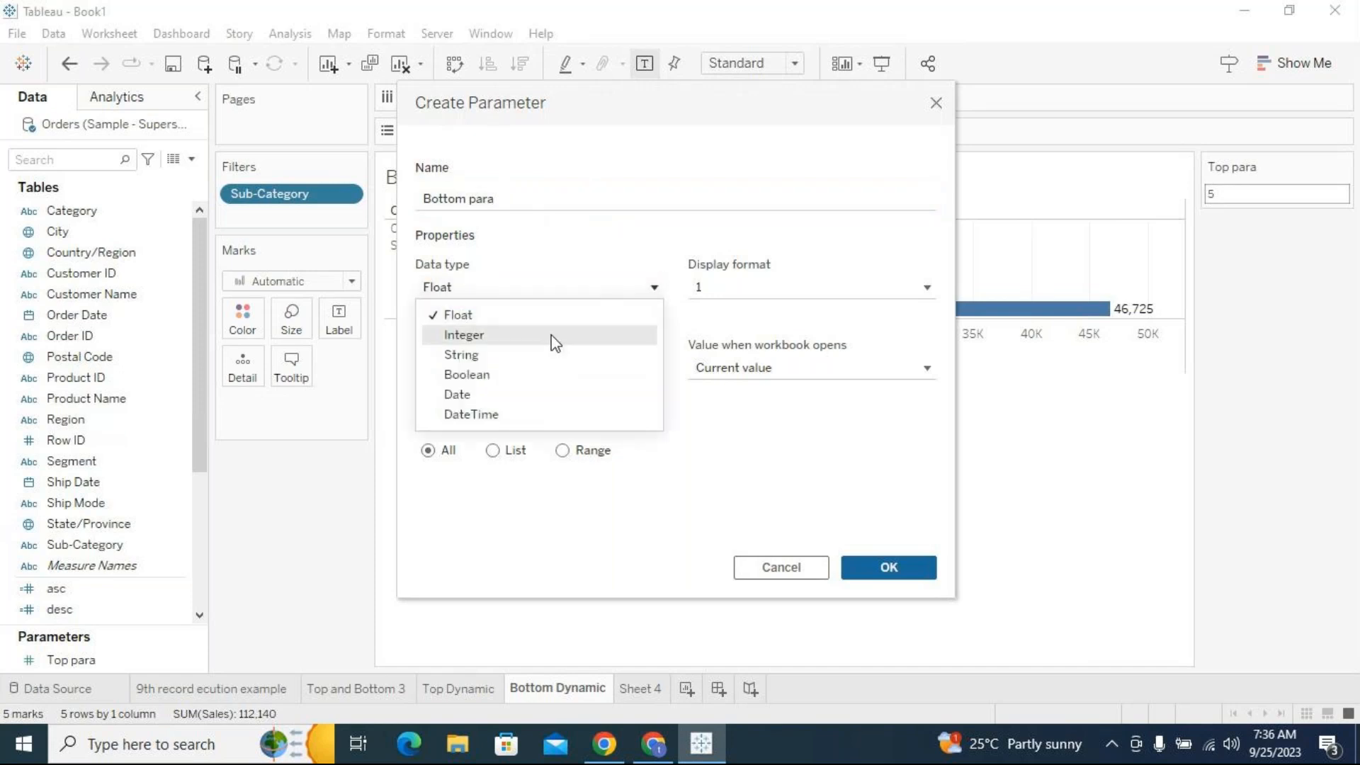
pyautogui.click(556, 344)
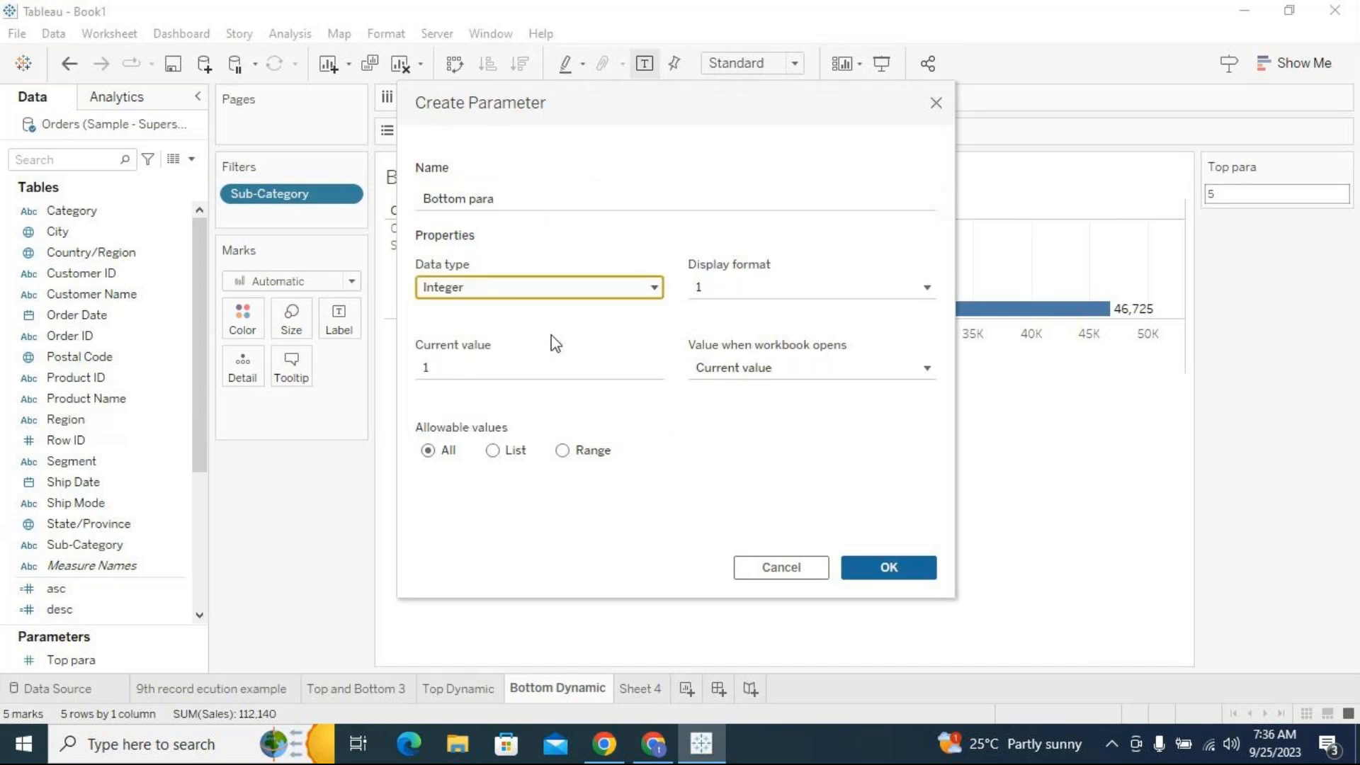
pyautogui.click(568, 323)
pyautogui.click(901, 564)
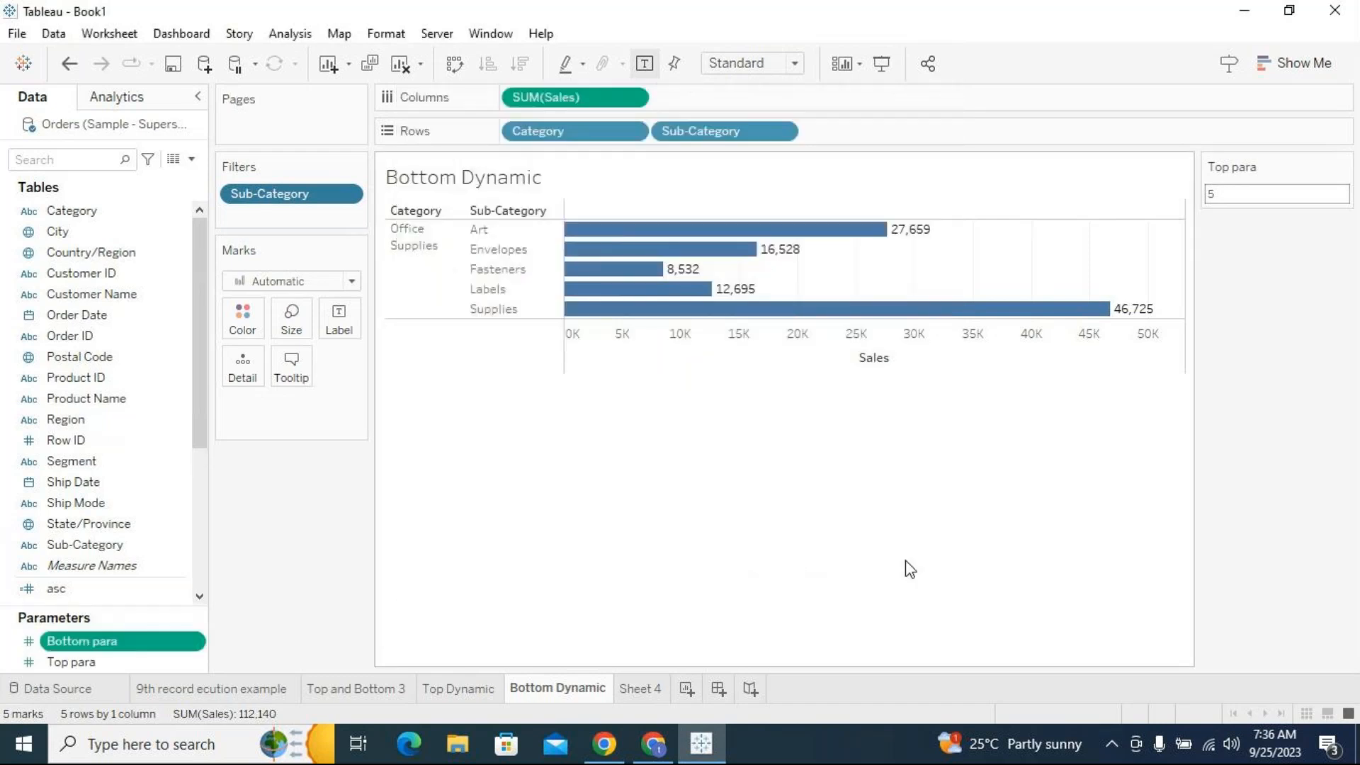
# Show the Bottom para control on the Bottom Dynamic sheet and set its value to 2
pyautogui.rightClick(192, 642)
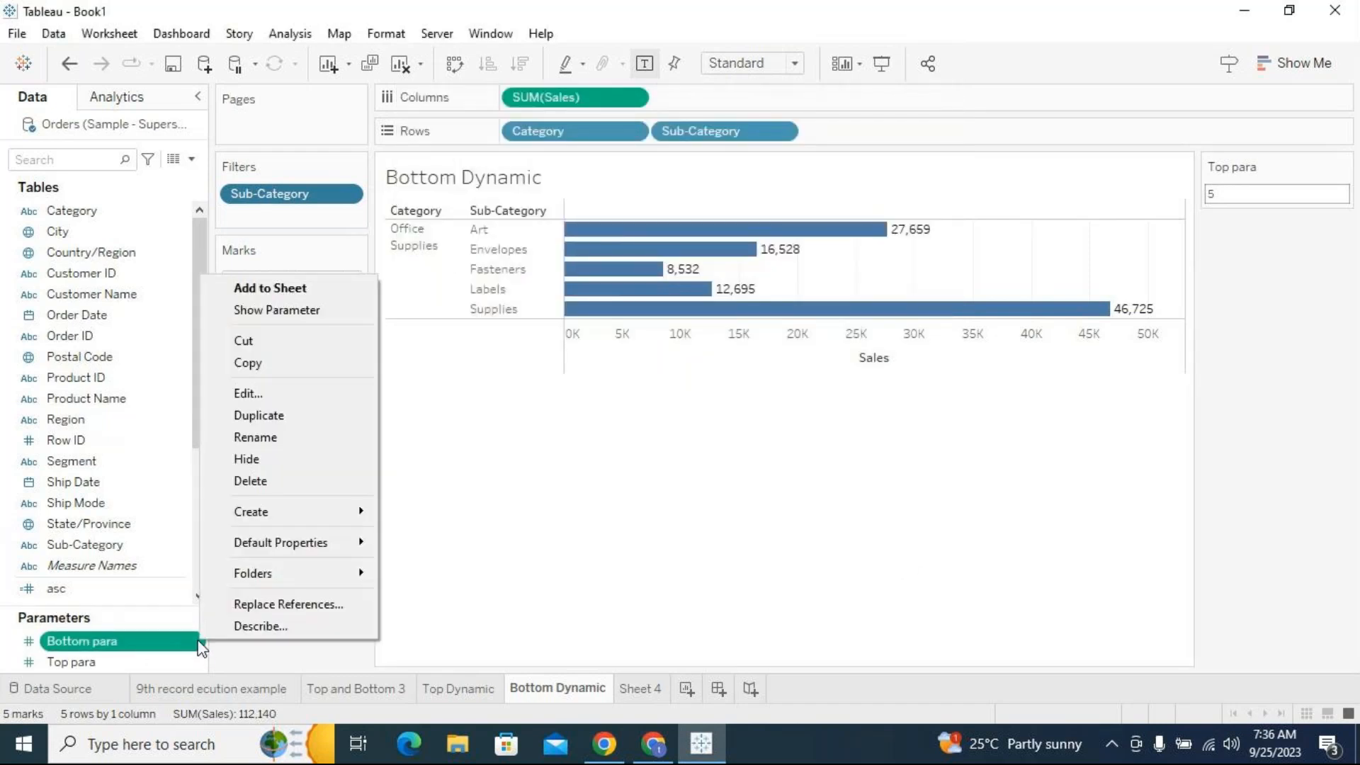
pyautogui.click(279, 312)
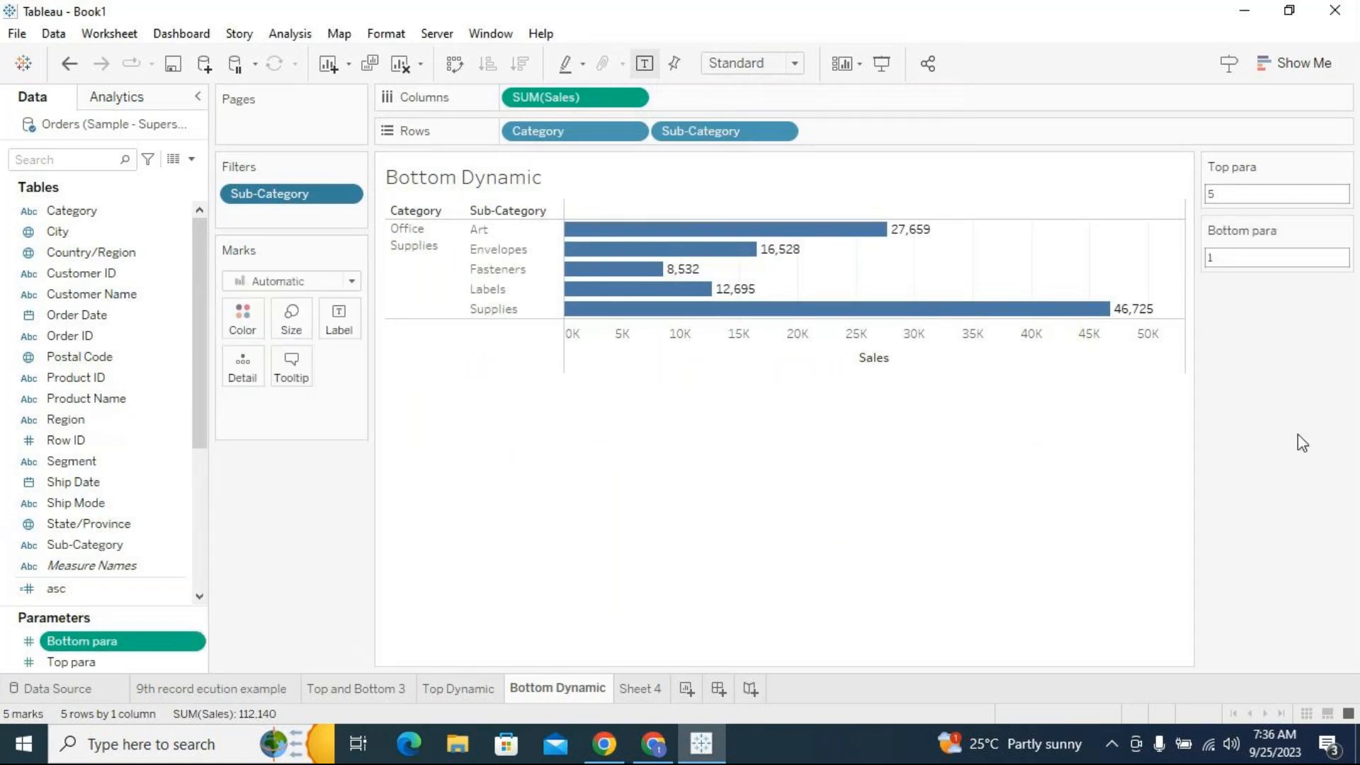
pyautogui.click(1264, 256)
pyautogui.write('2')
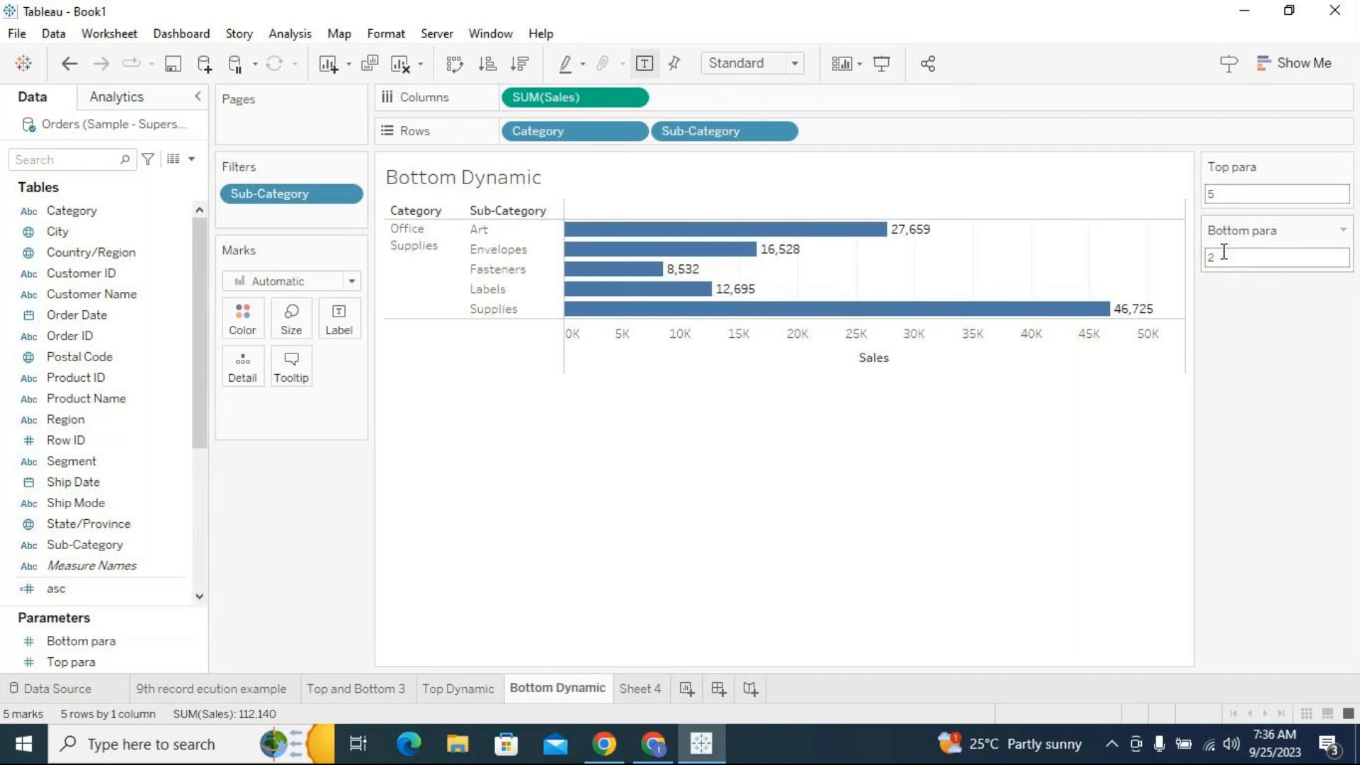
# Set the Bottom Dynamic sheet's Sub-Category filter to show the bottom Bottom para members by sum of Sales
pyautogui.click(350, 195)
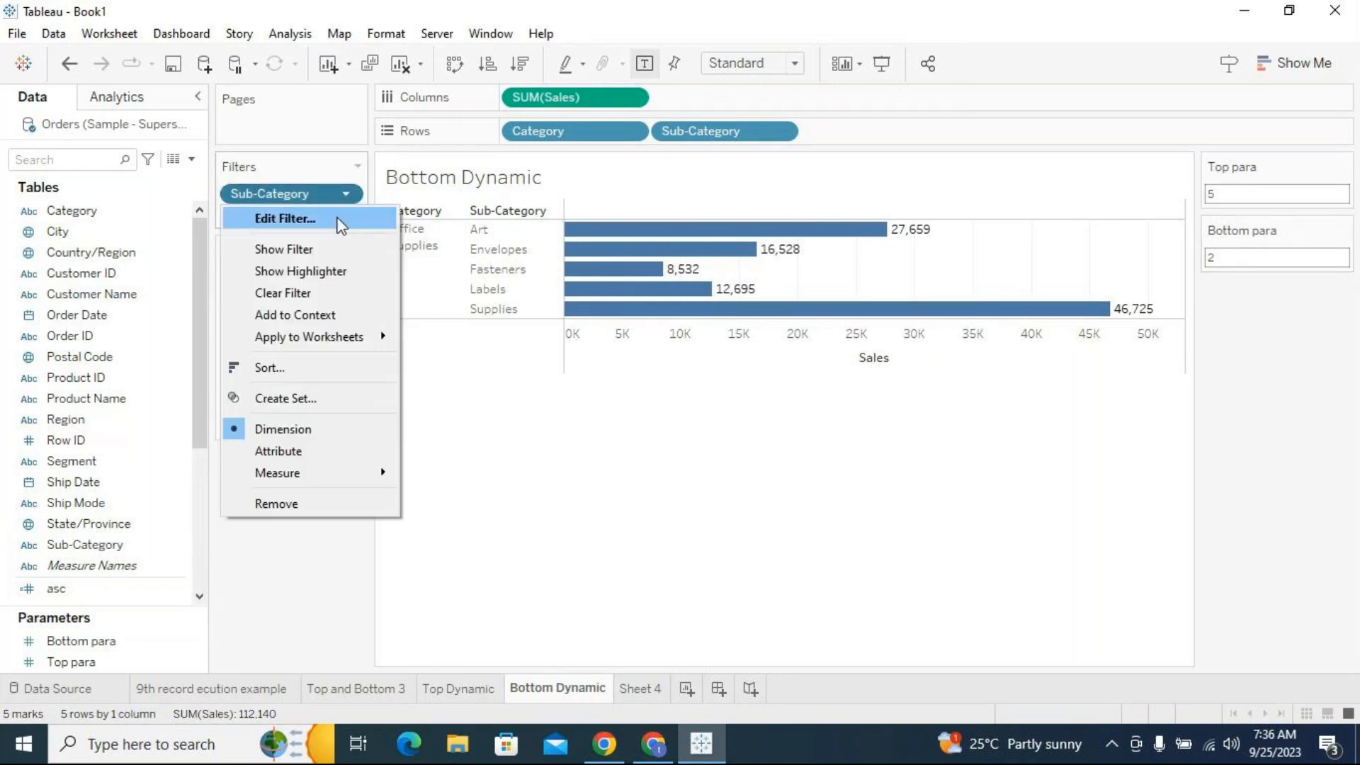
pyautogui.click(336, 218)
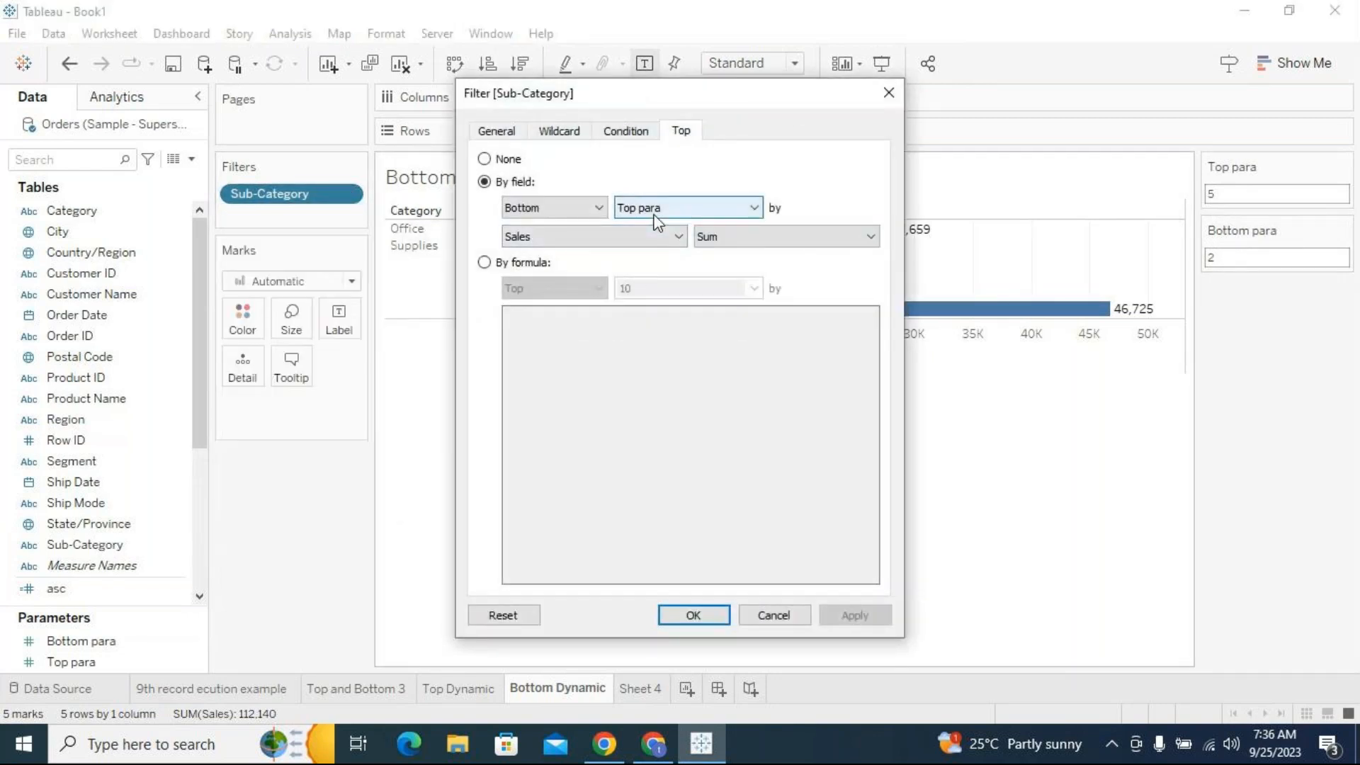
pyautogui.click(656, 216)
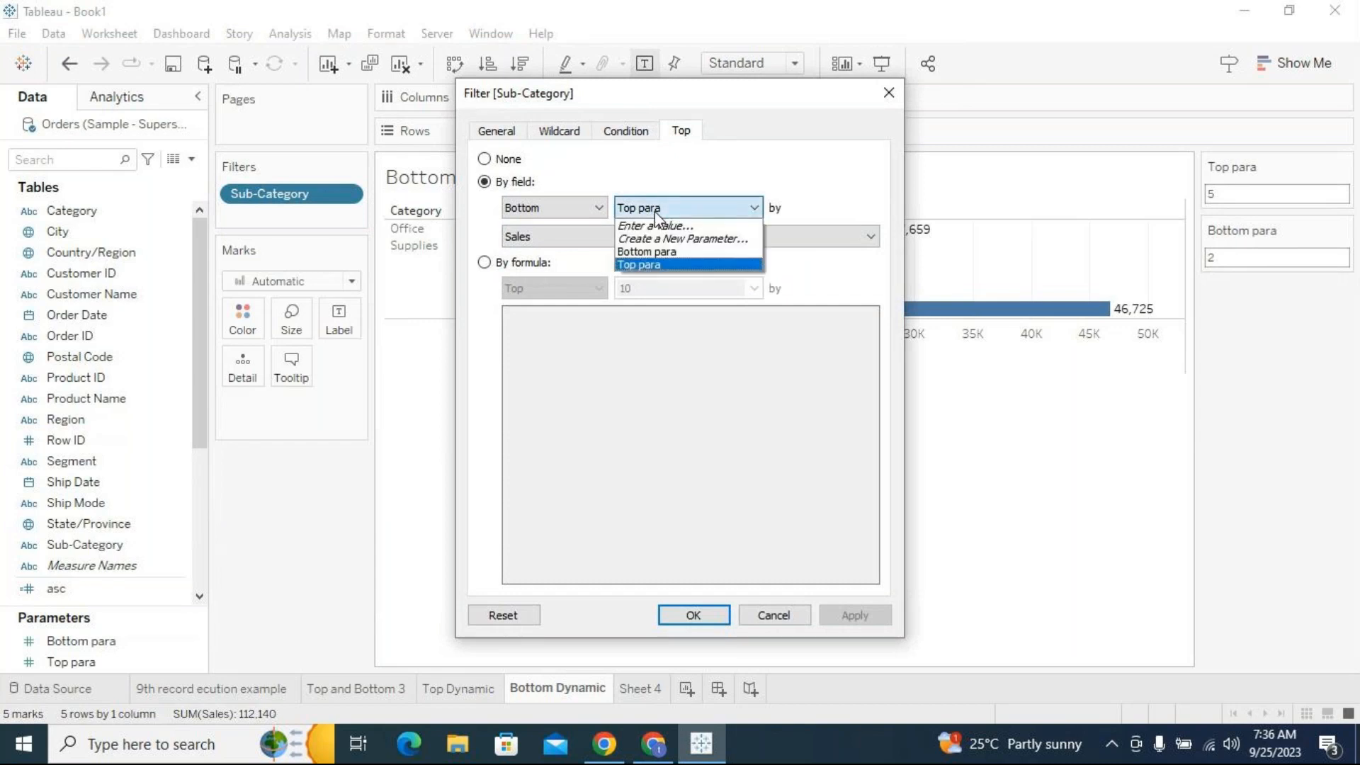
pyautogui.click(647, 251)
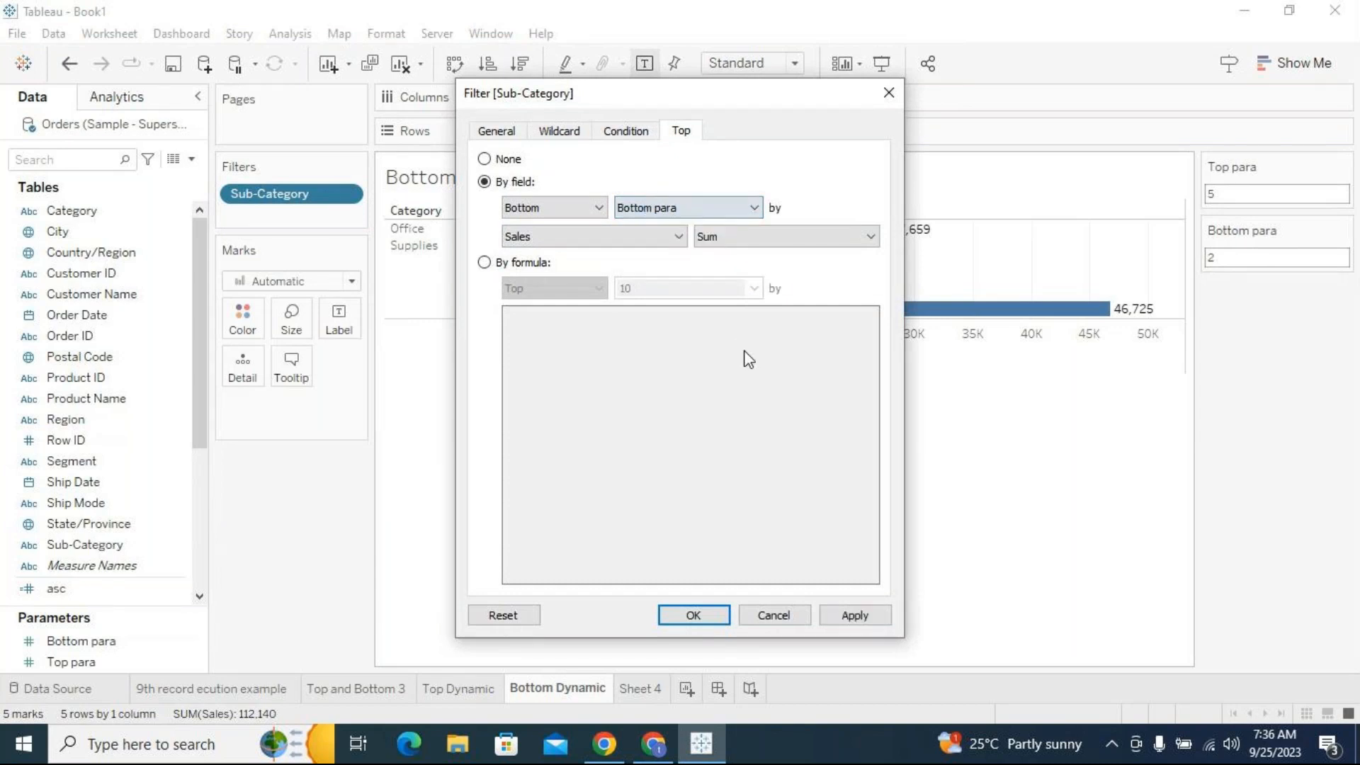
pyautogui.click(843, 616)
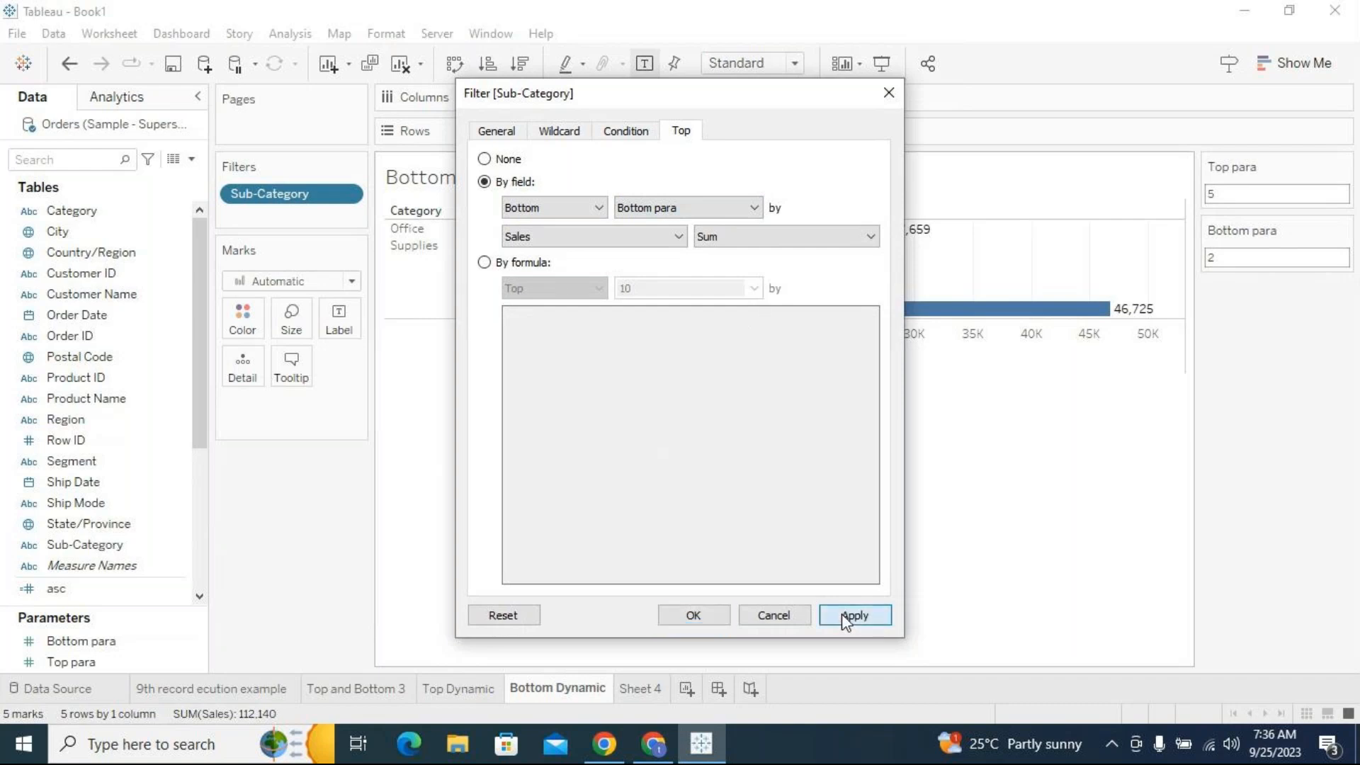
pyautogui.click(693, 615)
# Compare the Top Dynamic and Bottom Dynamic sheets with Bottom para driving the bottom filter
pyautogui.click(460, 690)
pyautogui.click(522, 693)
pyautogui.click(495, 691)
pyautogui.click(518, 691)
pyautogui.click(499, 692)
pyautogui.click(527, 691)
pyautogui.click(495, 693)
pyautogui.click(527, 692)
pyautogui.click(490, 692)
pyautogui.click(491, 691)
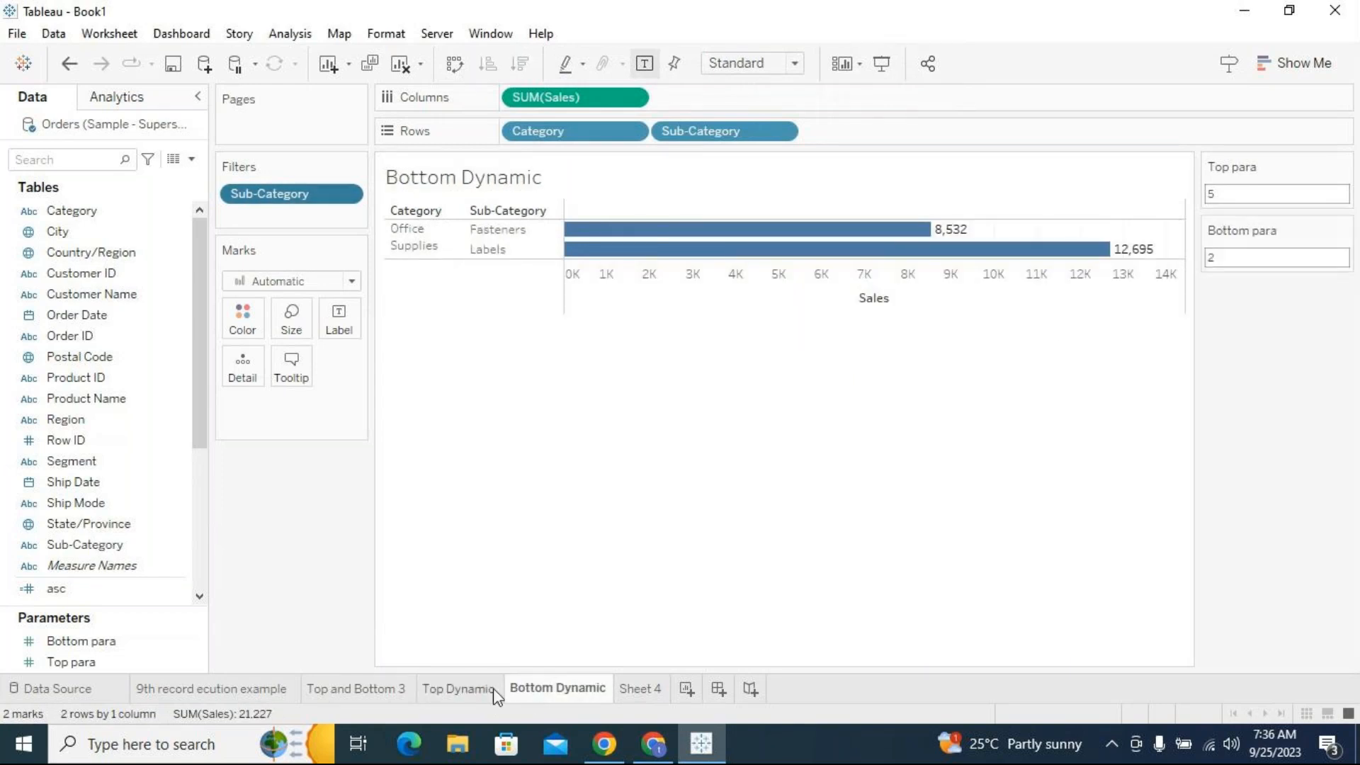
# Set the Top para parameter to 4 on the Top Dynamic sheet
pyautogui.click(495, 691)
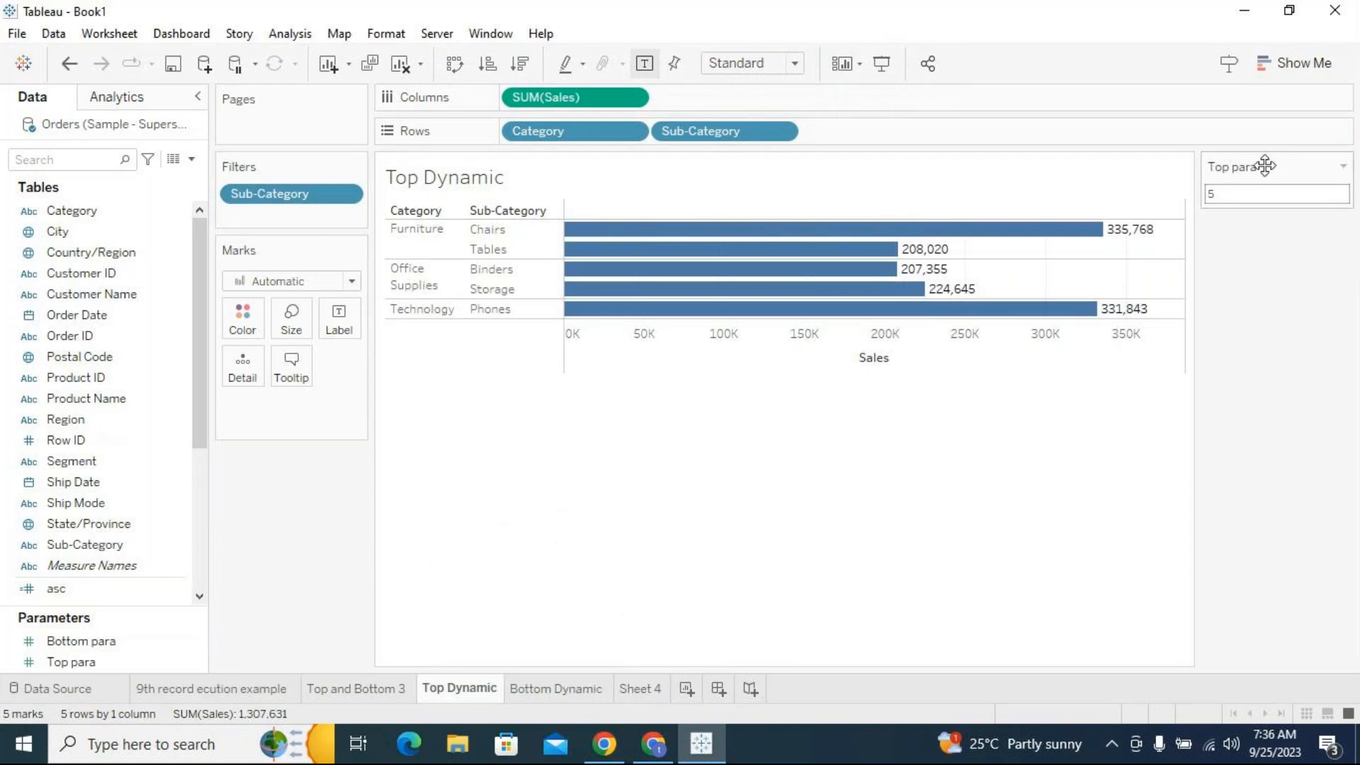
pyautogui.write('4')
pyautogui.press('Return')
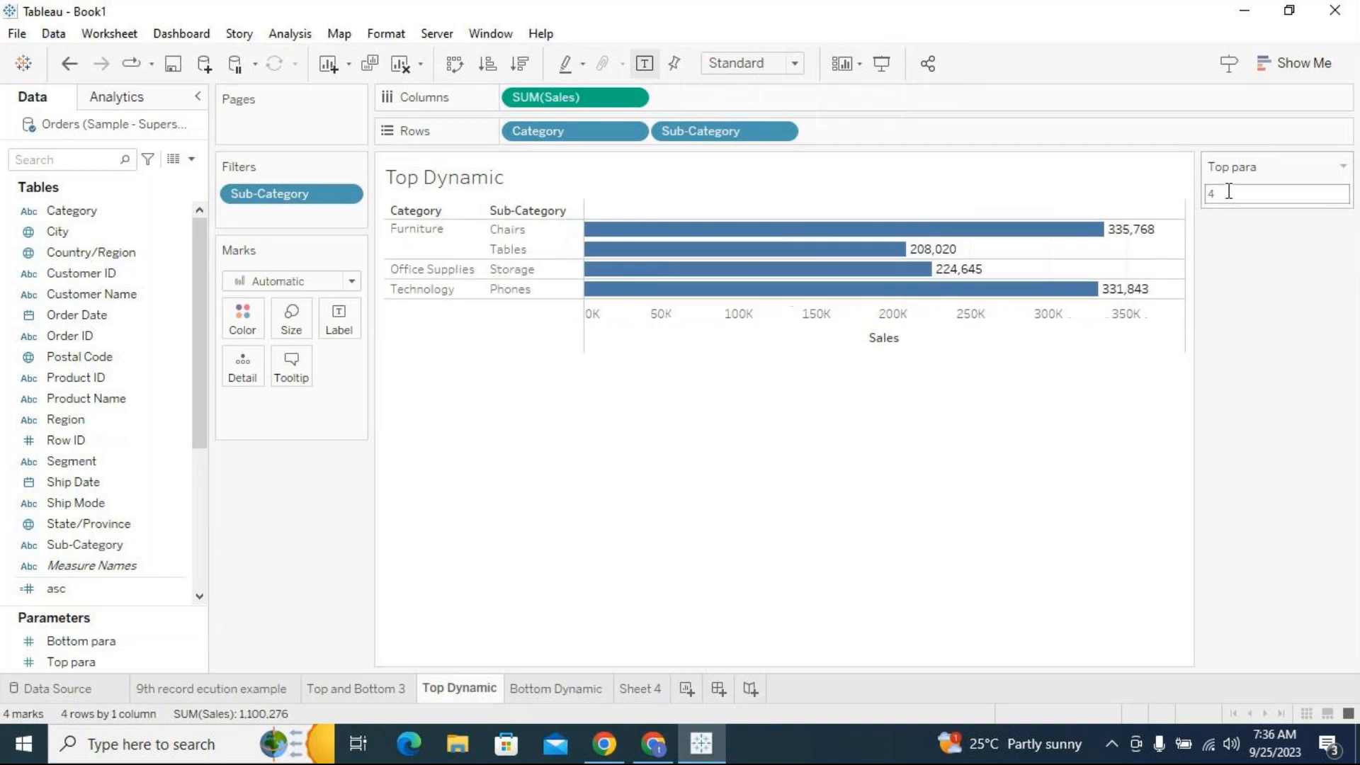
# Set Bottom para to 6 on the Bottom Dynamic sheet and hide its Top para control
pyautogui.click(559, 689)
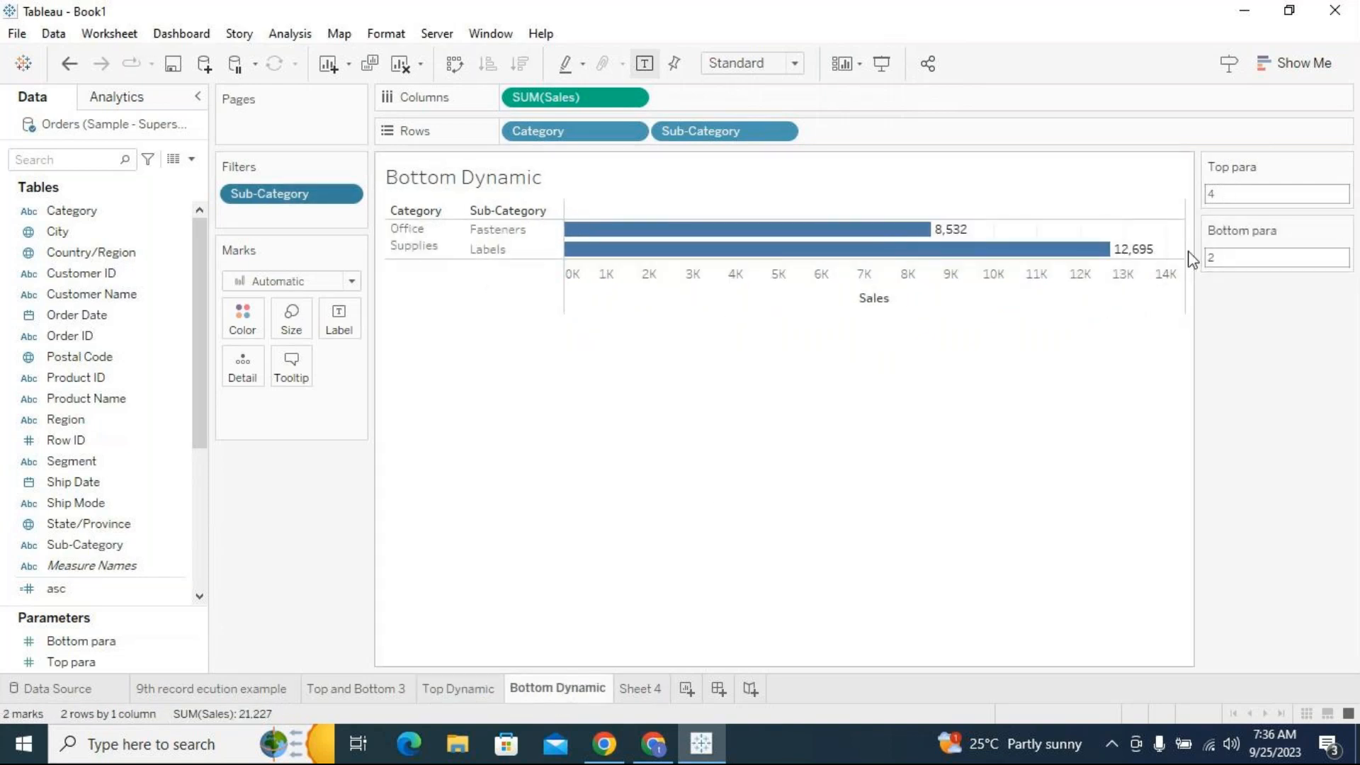
pyautogui.click(1218, 260)
pyautogui.write('6')
pyautogui.press('Return')
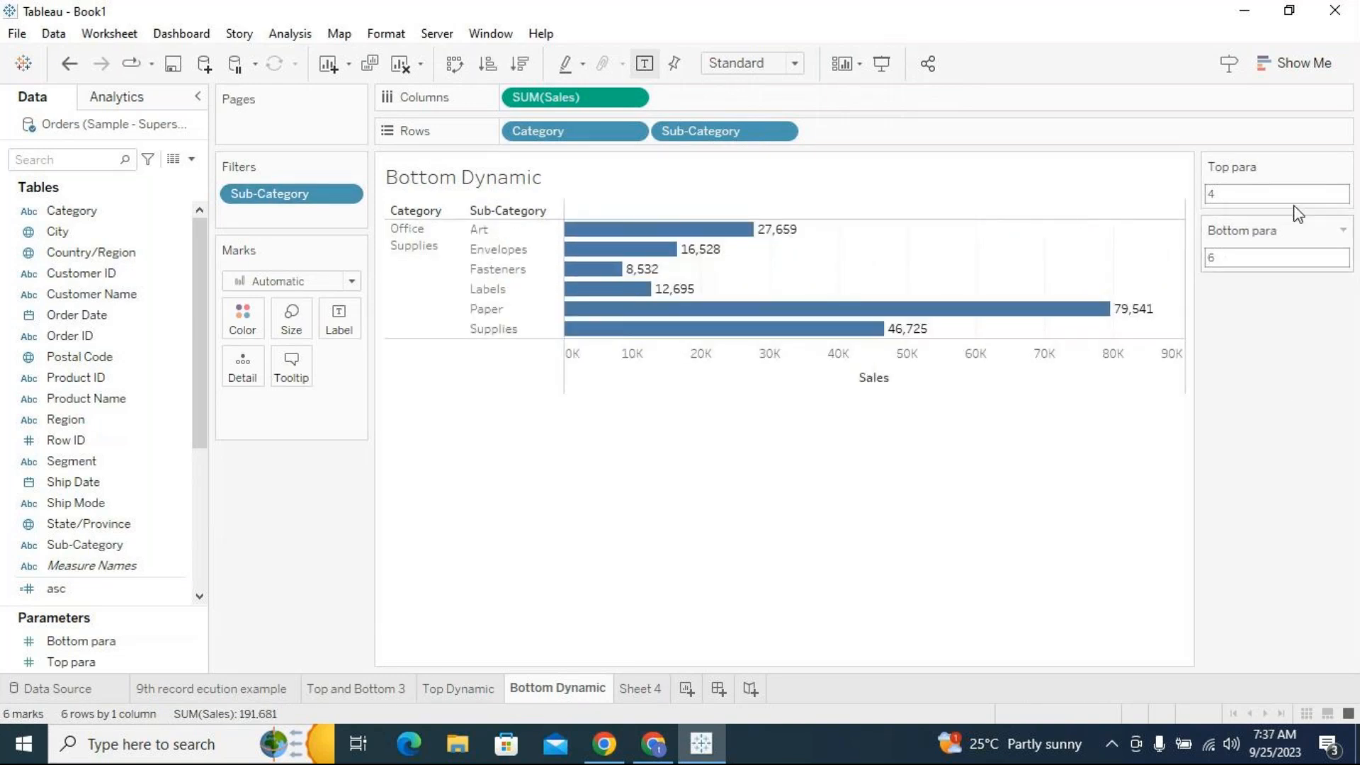
pyautogui.click(1343, 166)
pyautogui.click(1276, 322)
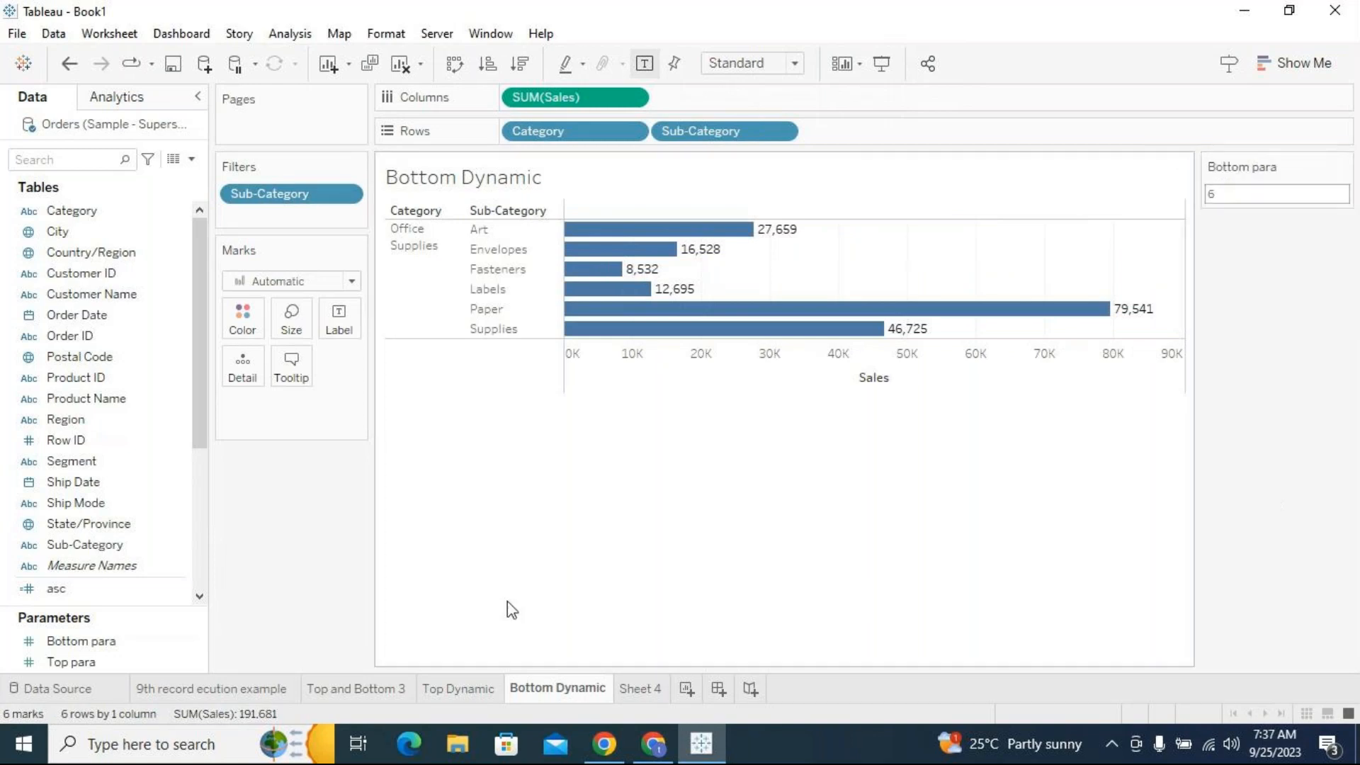
# Show the Top para control on the Bottom Dynamic sheet, set it to 5 and check the Top Dynamic chart
pyautogui.click(198, 666)
pyautogui.click(197, 666)
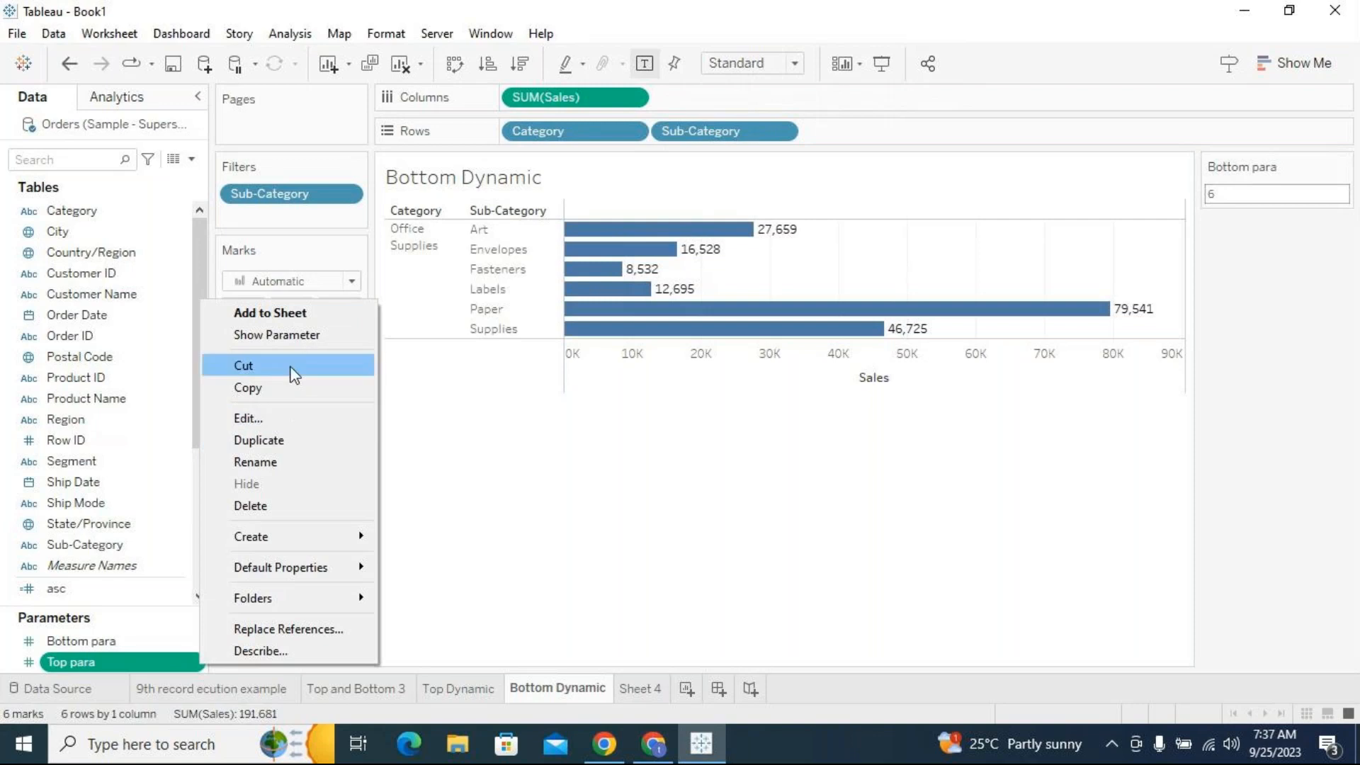
pyautogui.click(287, 335)
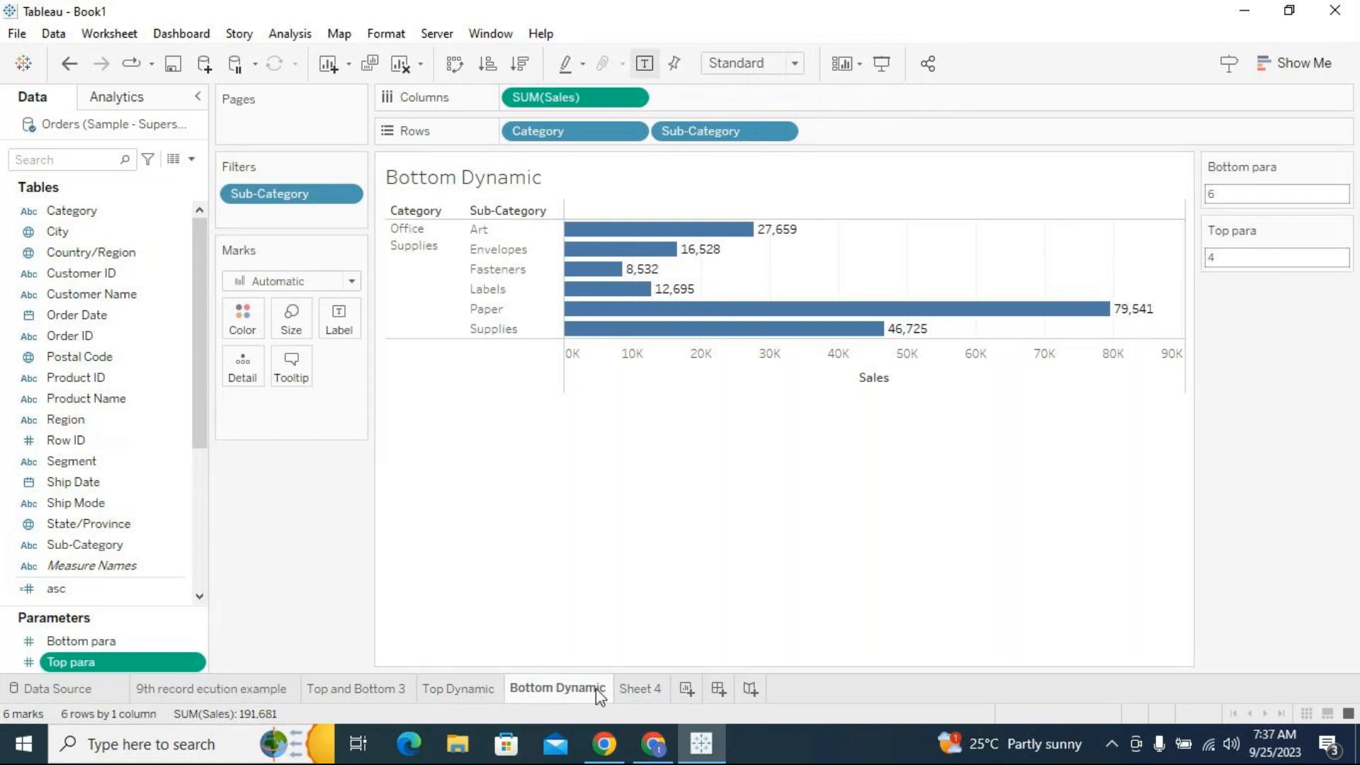
pyautogui.click(1289, 254)
pyautogui.write('5')
pyautogui.press('Return')
pyautogui.click(457, 689)
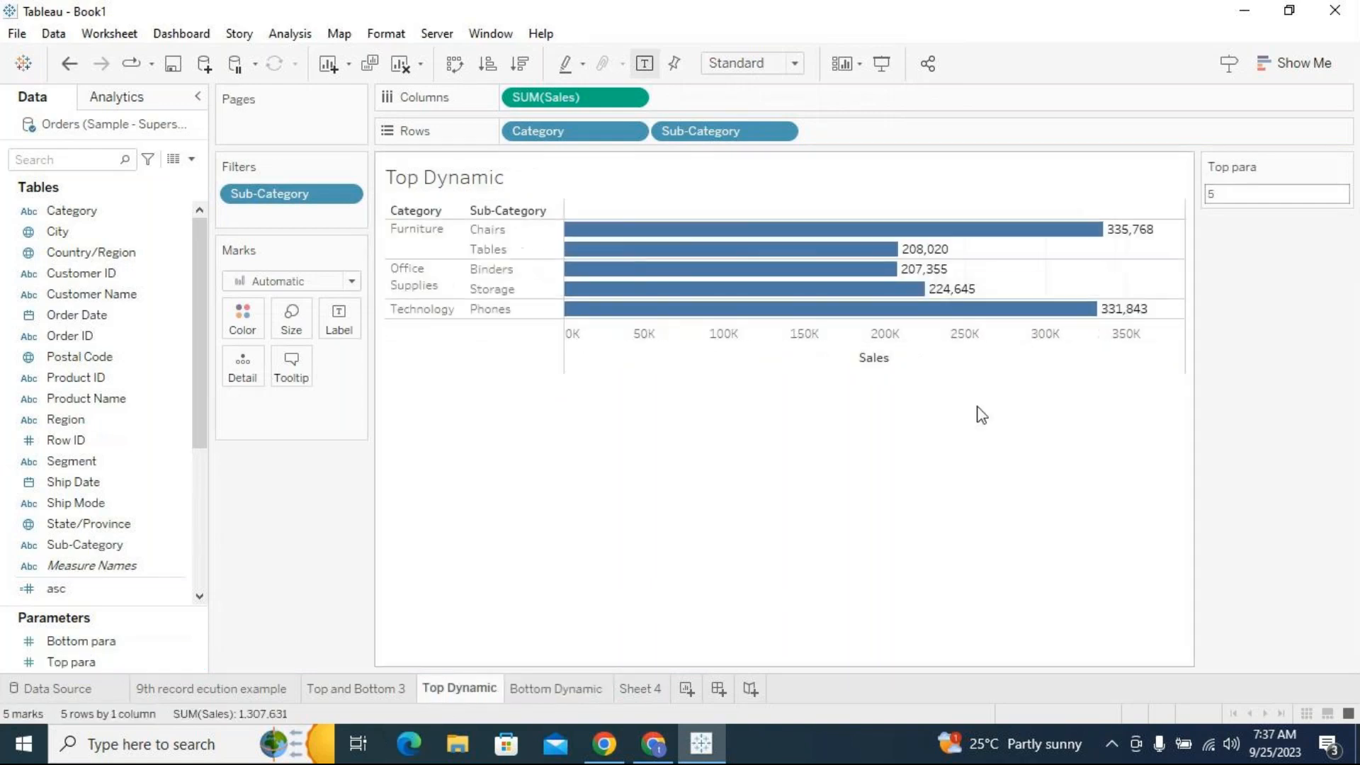
# Hide the Top para control on the Bottom Dynamic sheet
pyautogui.click(557, 688)
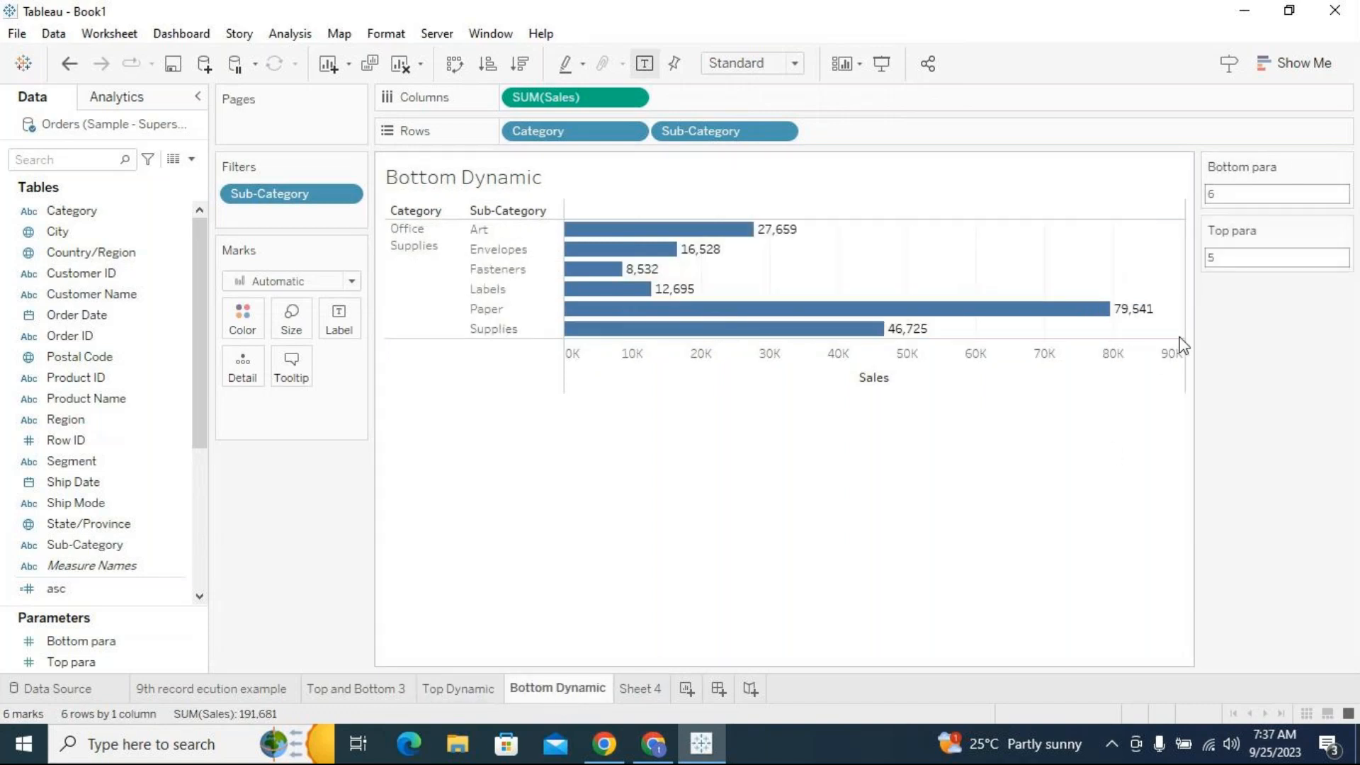
pyautogui.click(1343, 229)
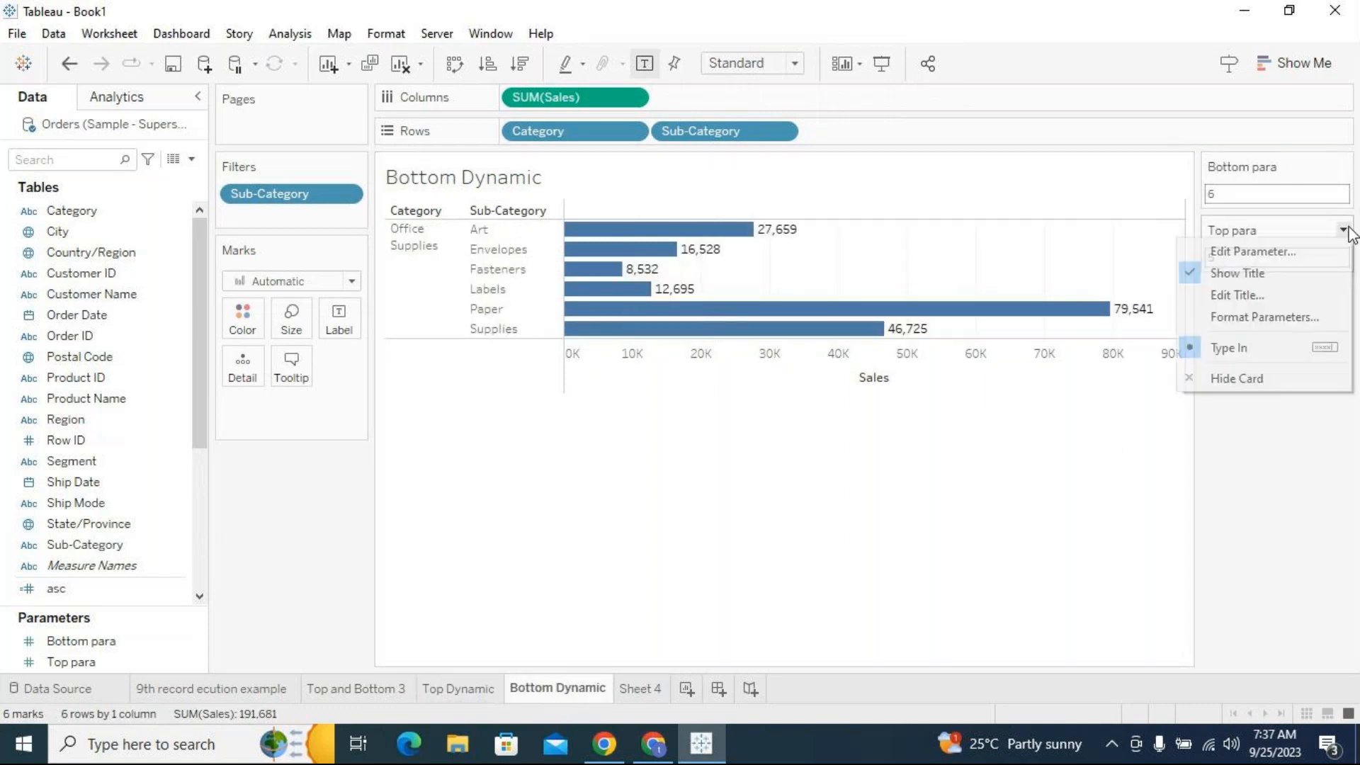
pyautogui.click(1276, 383)
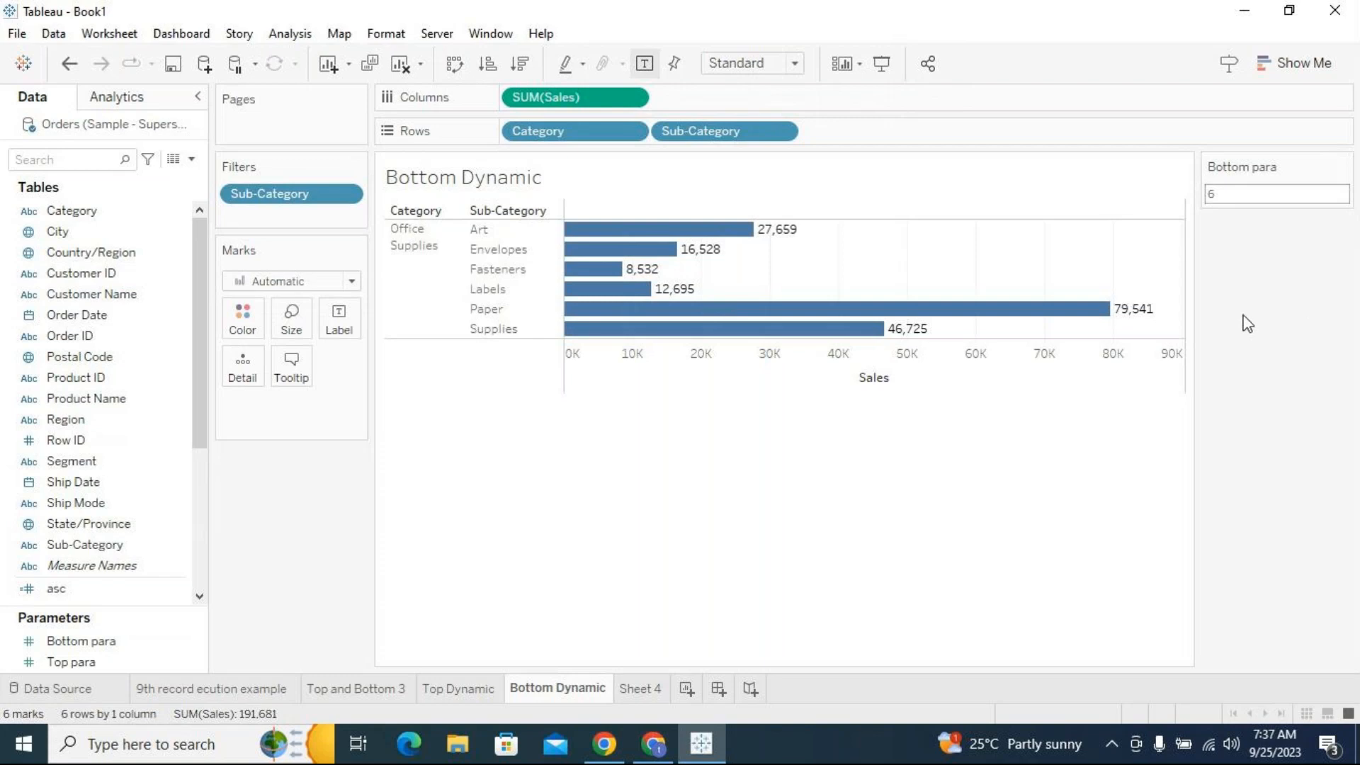
# Compare the charts and parameter controls of the Top Dynamic and Bottom Dynamic sheets
pyautogui.click(458, 685)
pyautogui.click(531, 691)
pyautogui.click(489, 693)
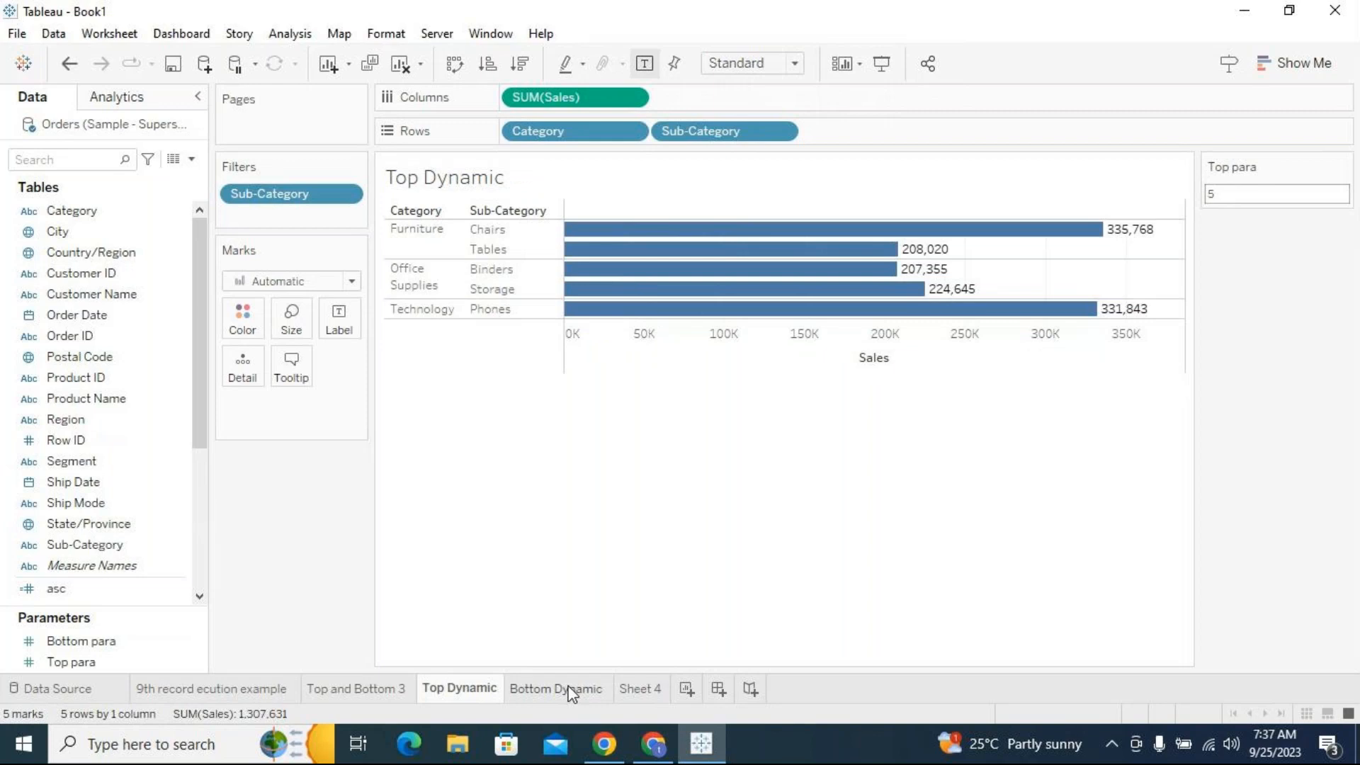
pyautogui.click(568, 692)
pyautogui.click(446, 695)
pyautogui.click(542, 695)
pyautogui.click(471, 693)
pyautogui.click(534, 693)
pyautogui.click(499, 693)
pyautogui.click(556, 693)
pyautogui.click(488, 693)
pyautogui.click(517, 691)
pyautogui.click(482, 692)
pyautogui.click(524, 691)
pyautogui.click(485, 691)
pyautogui.click(531, 693)
pyautogui.click(489, 693)
pyautogui.click(556, 692)
pyautogui.click(492, 694)
pyautogui.click(533, 691)
pyautogui.click(485, 690)
pyautogui.click(532, 688)
pyautogui.click(476, 691)
pyautogui.click(556, 691)
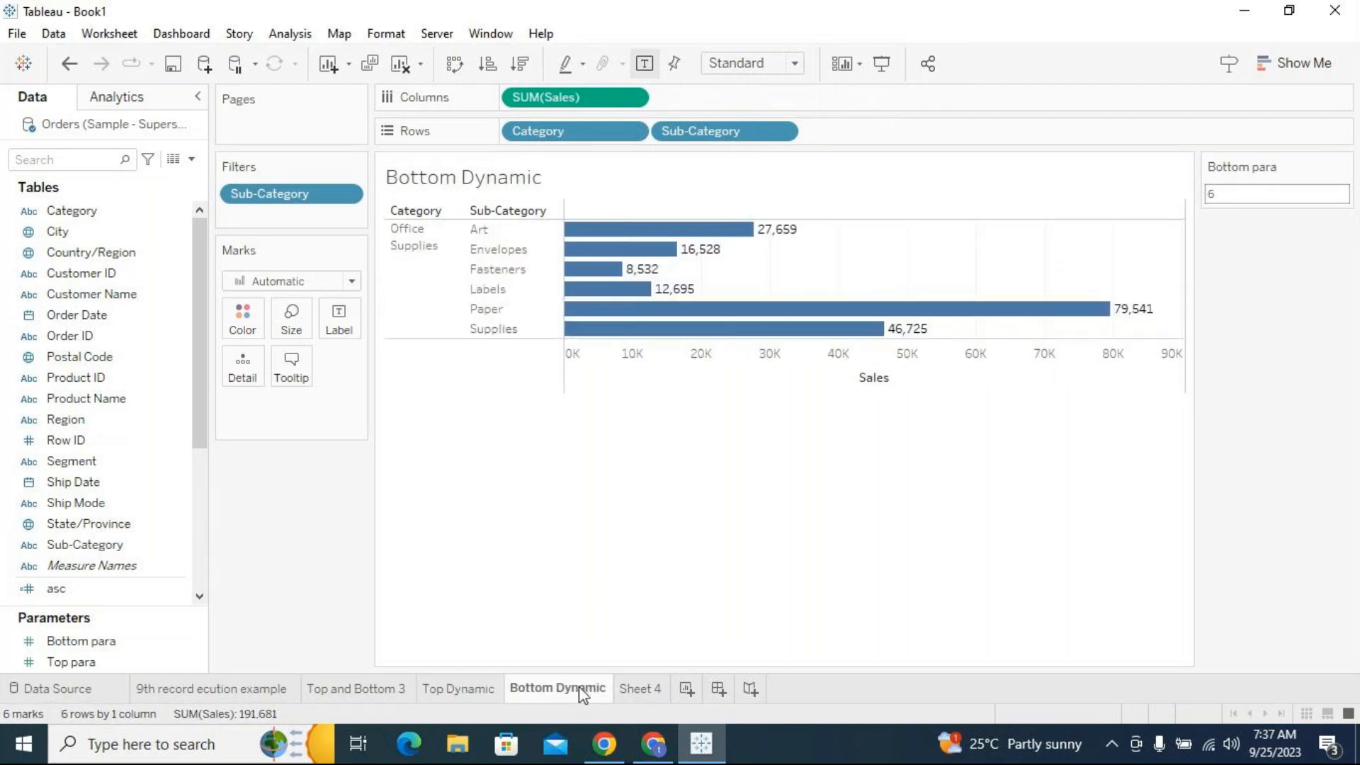
# Build a bar chart on Sheet 4 with Category and Sub-Category as rows and Sales as columns
pyautogui.click(643, 688)
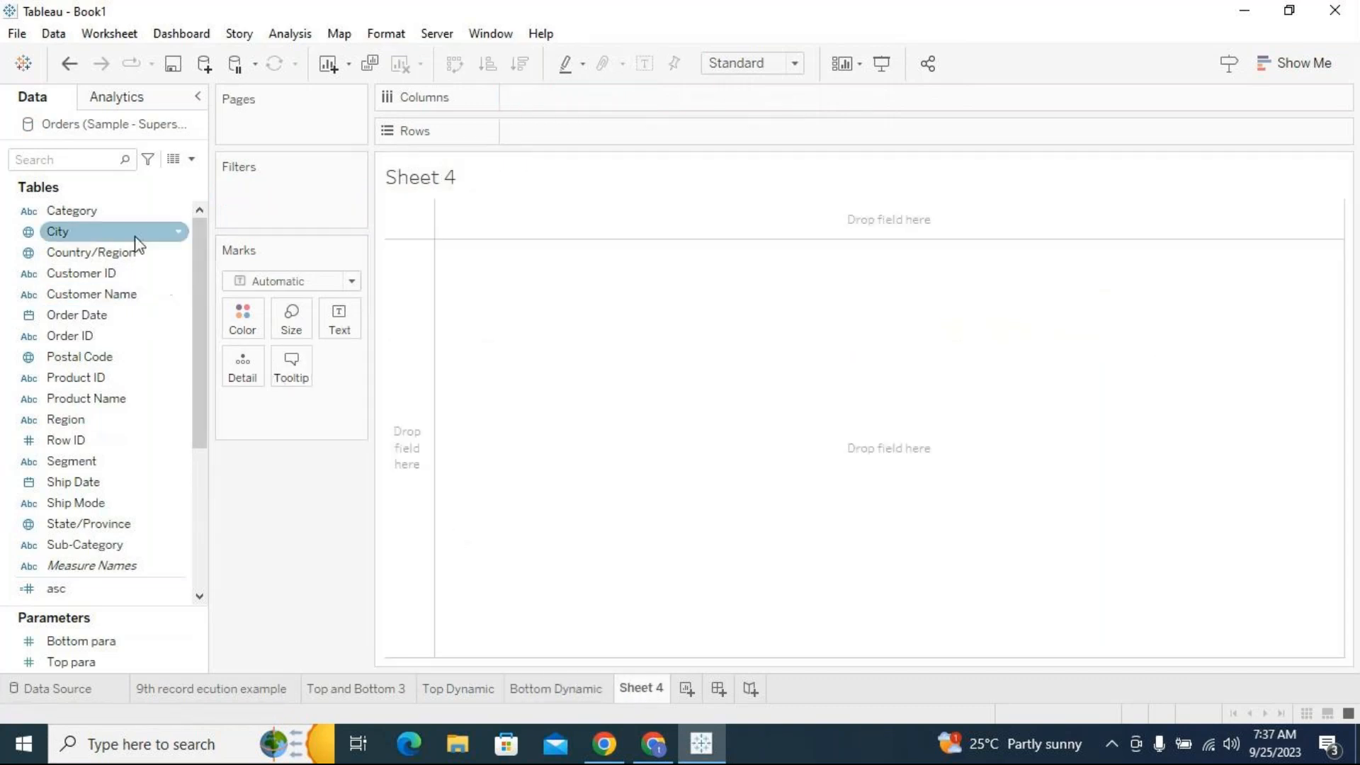
pyautogui.moveTo(120, 212); pyautogui.dragTo(578, 143)
pyautogui.moveTo(583, 149); pyautogui.dragTo(583, 145)
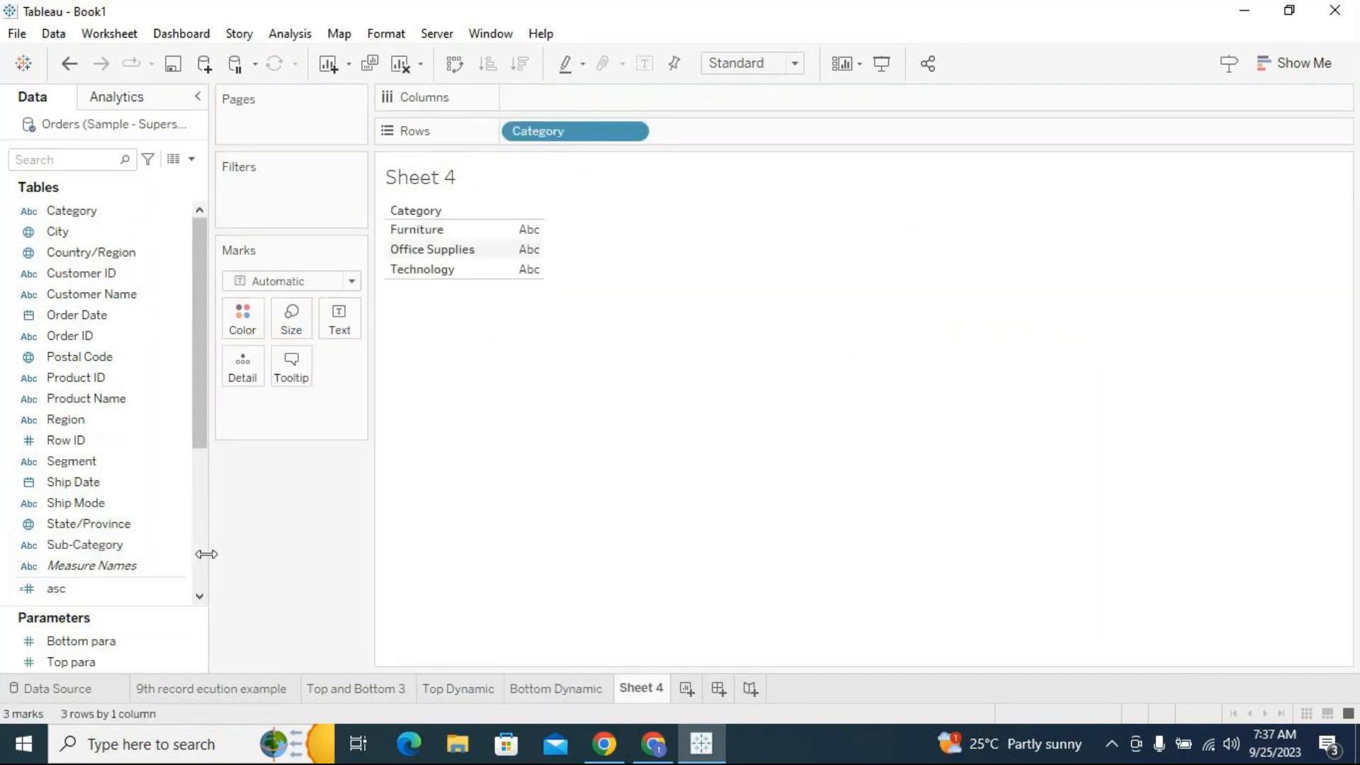
pyautogui.moveTo(142, 552); pyautogui.dragTo(756, 136)
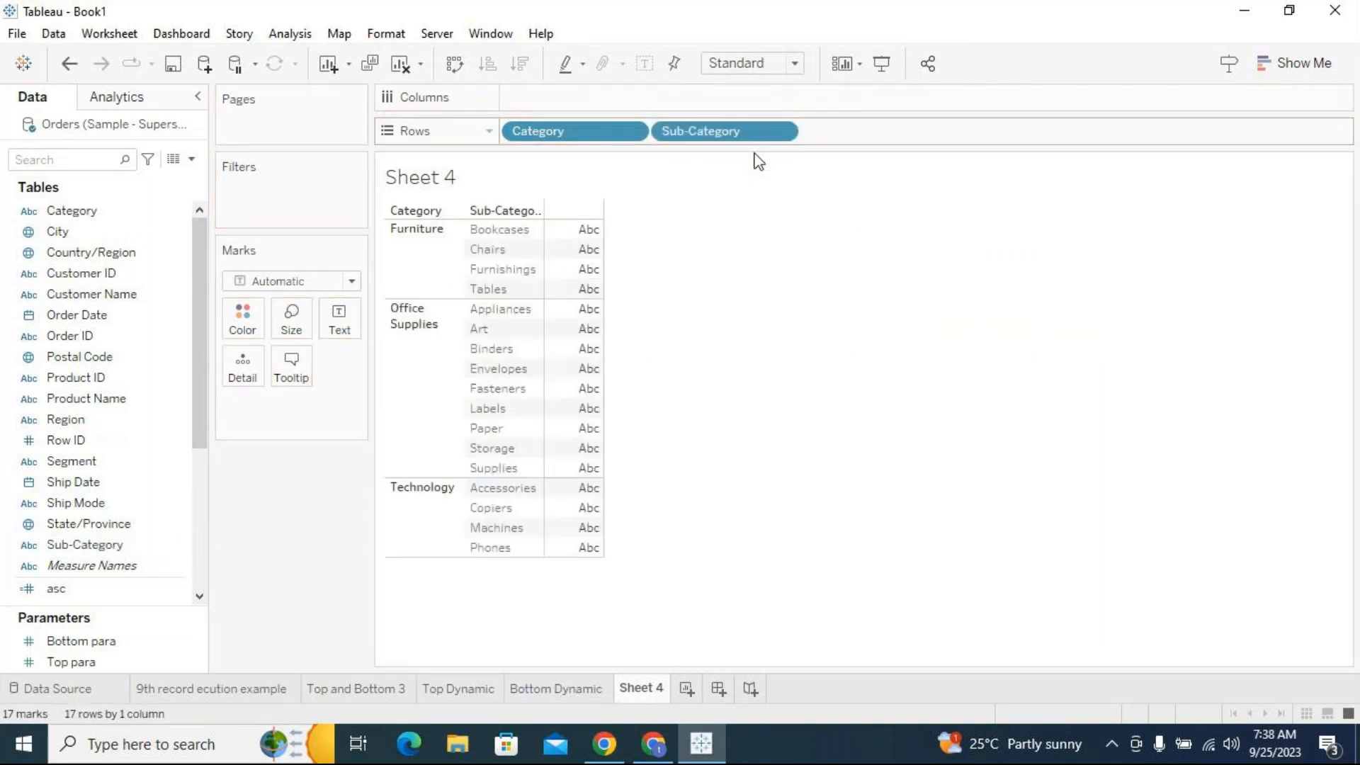
pyautogui.scroll(-4, 193, 521)
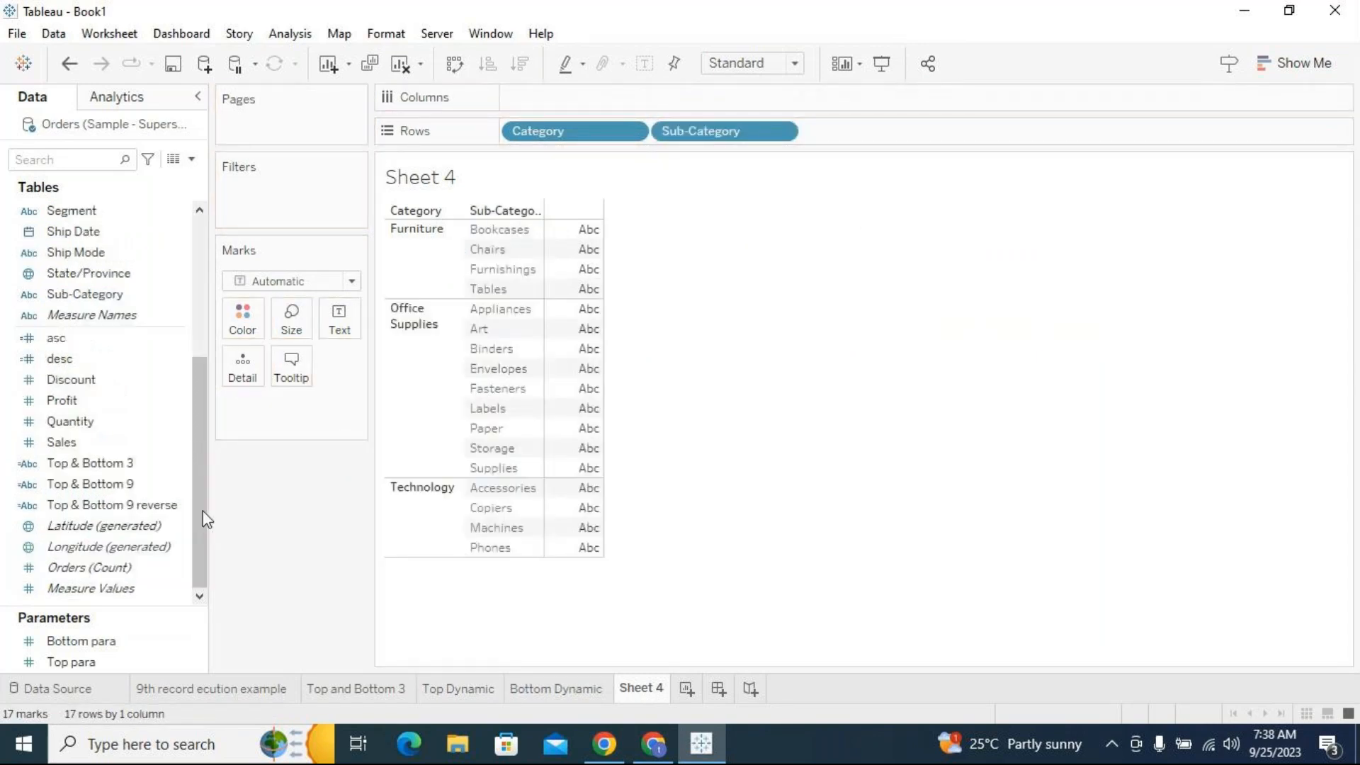
pyautogui.click(90, 441)
pyautogui.moveTo(91, 441); pyautogui.dragTo(612, 102)
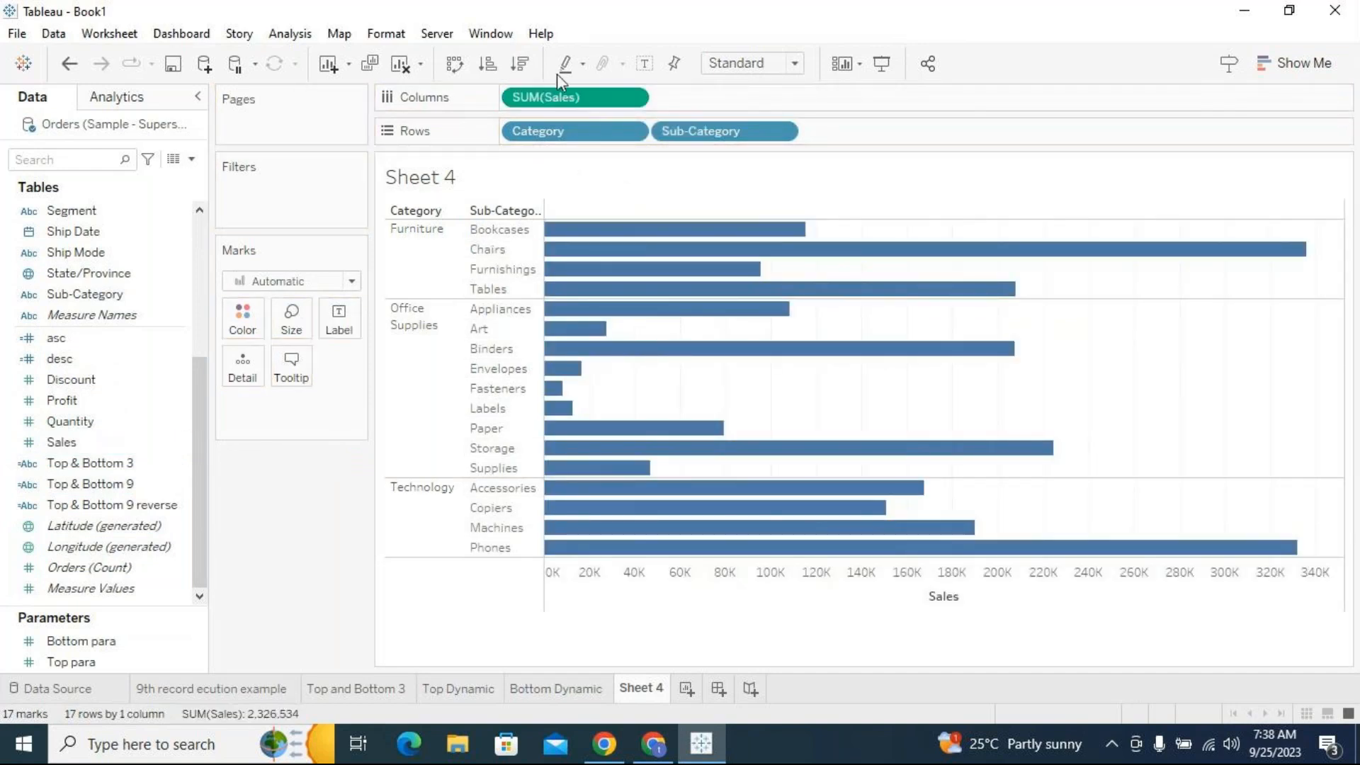
# Show value labels on Sheet 4's bars and widen the Sub-Category column to fit its full header
pyautogui.click(652, 66)
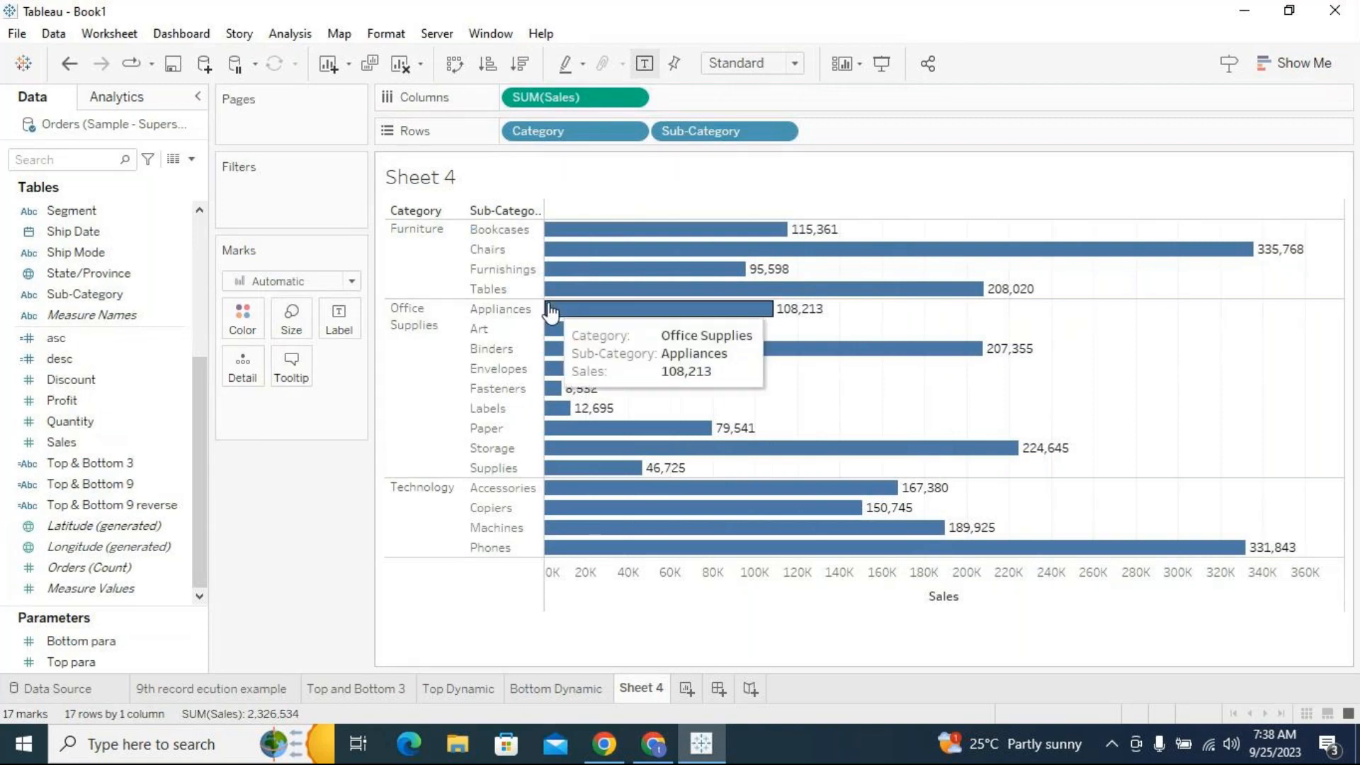
pyautogui.moveTo(542, 314); pyautogui.dragTo(571, 323)
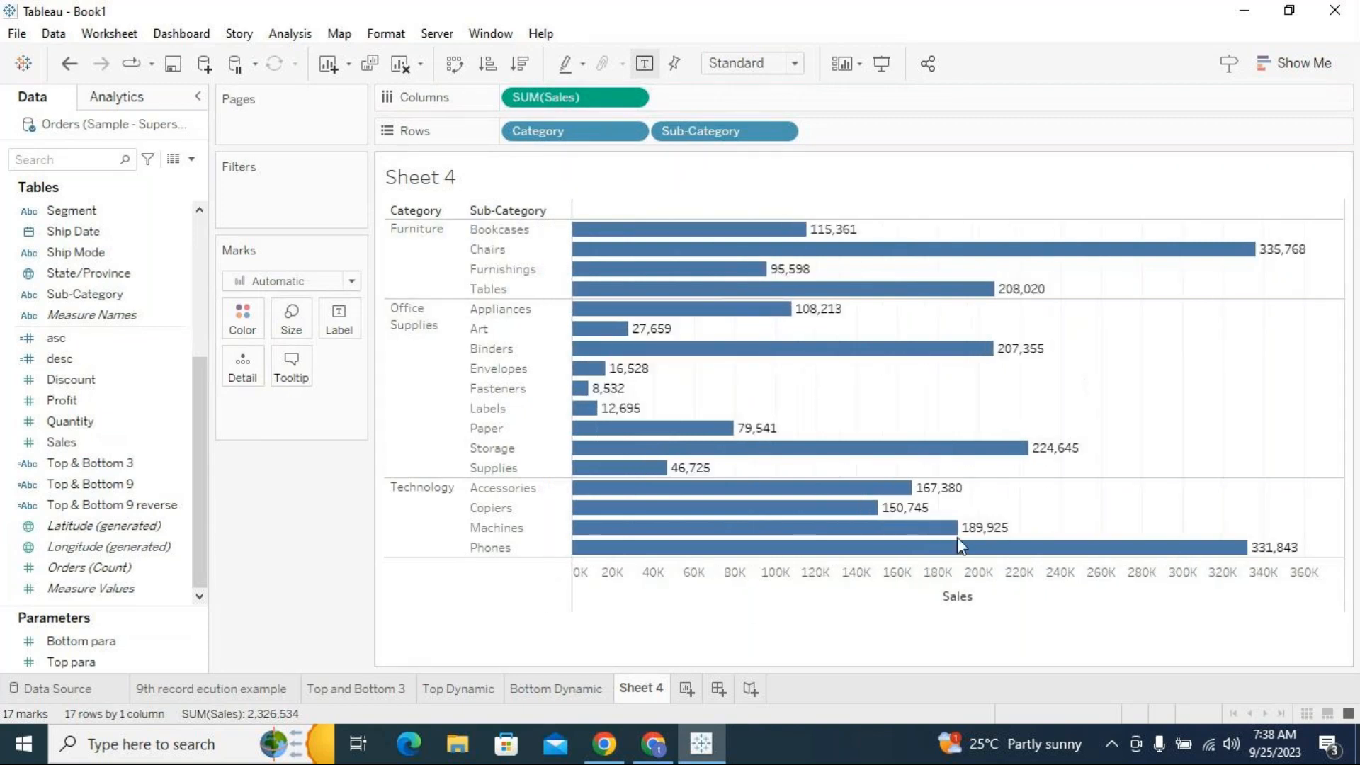
pyautogui.click(559, 688)
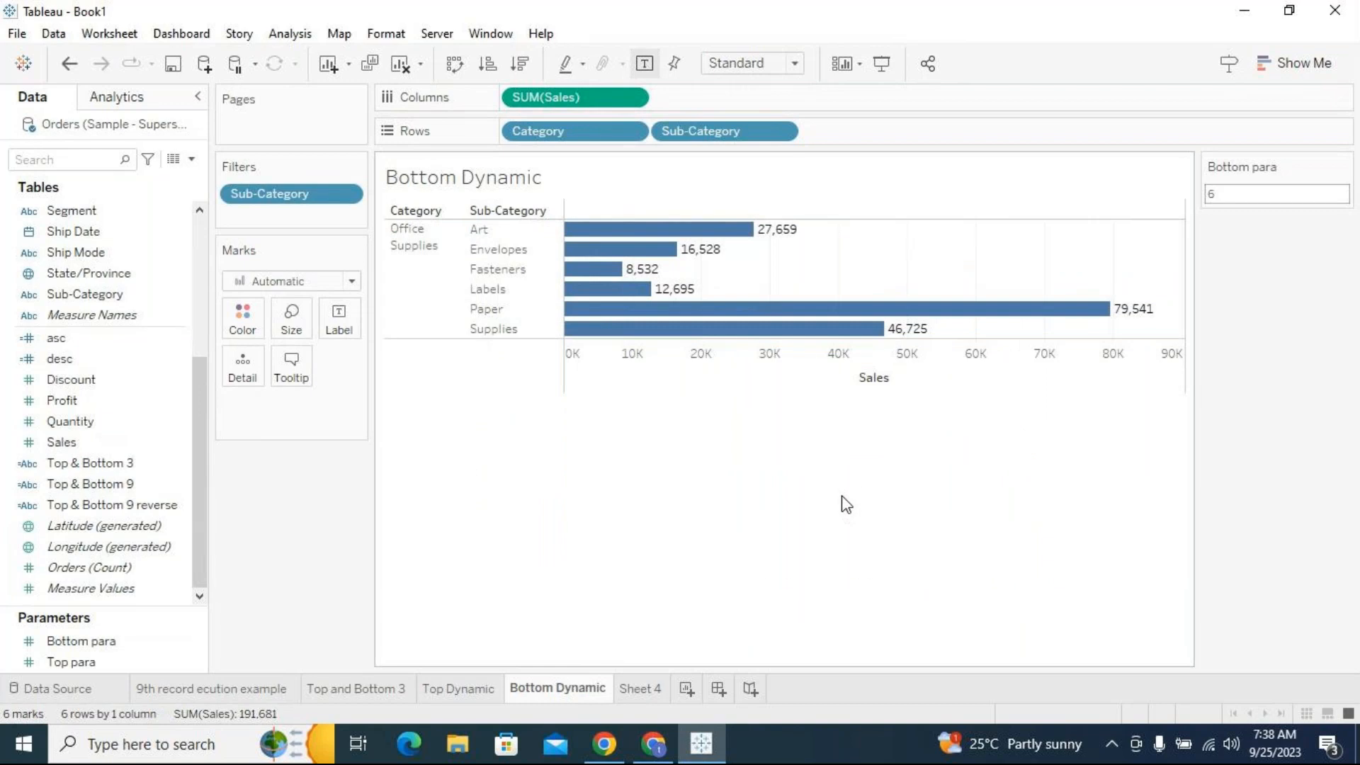
pyautogui.click(638, 690)
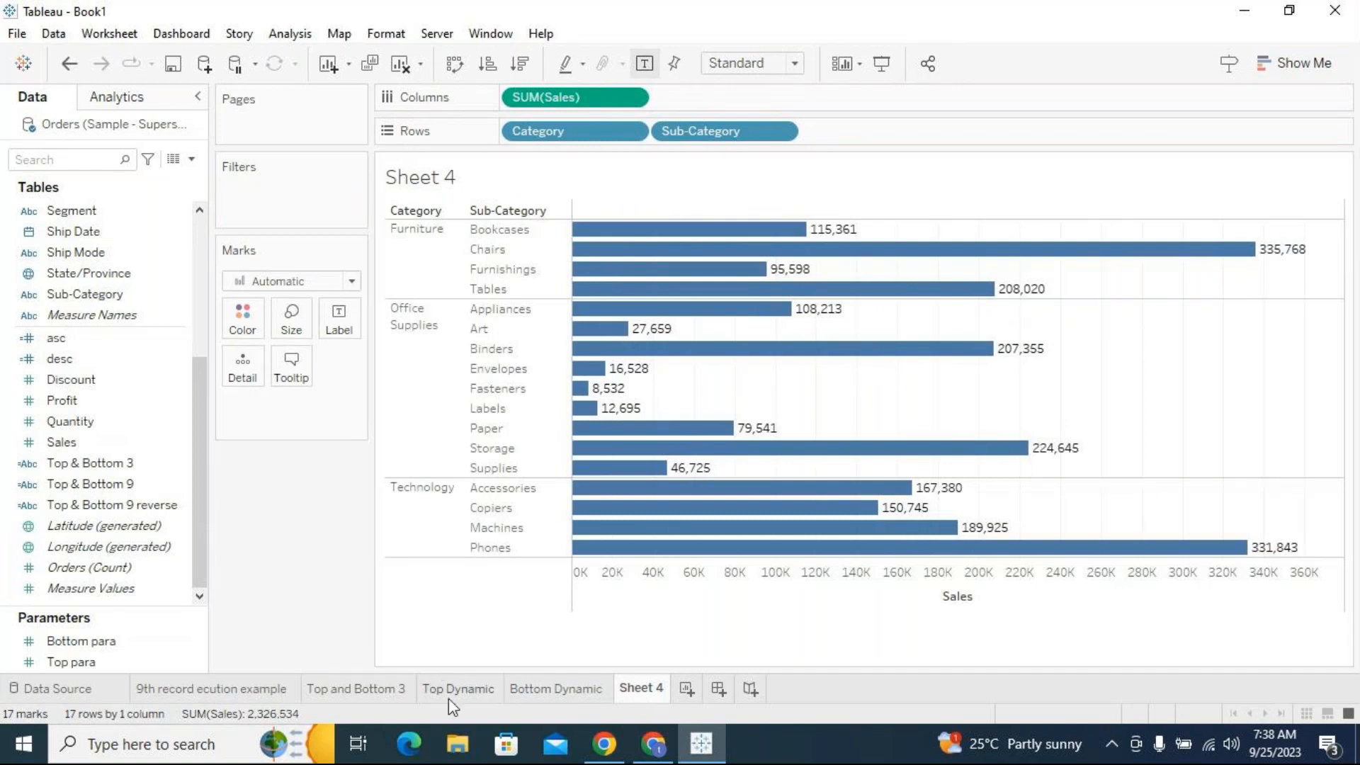
# Duplicate the Top and Bottom 3 sheet
pyautogui.click(386, 691)
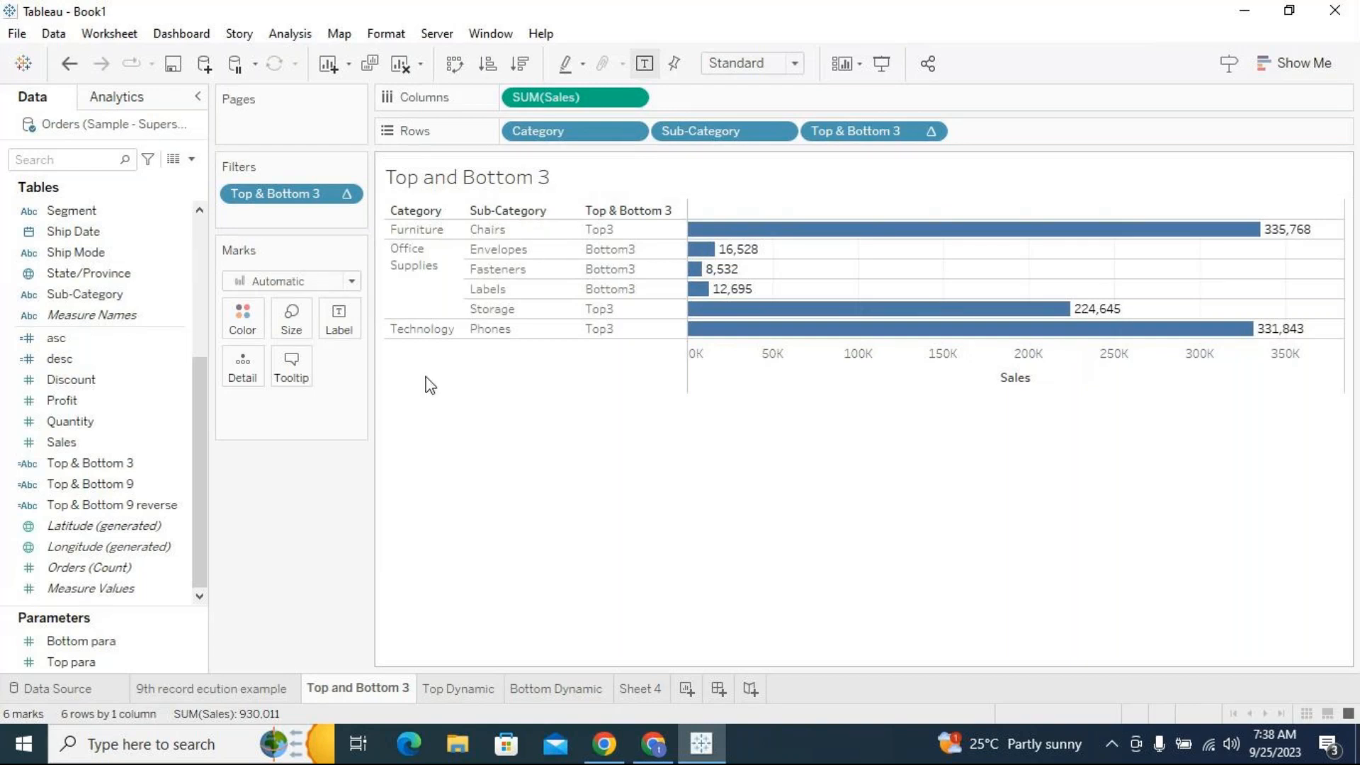
pyautogui.rightClick(373, 691)
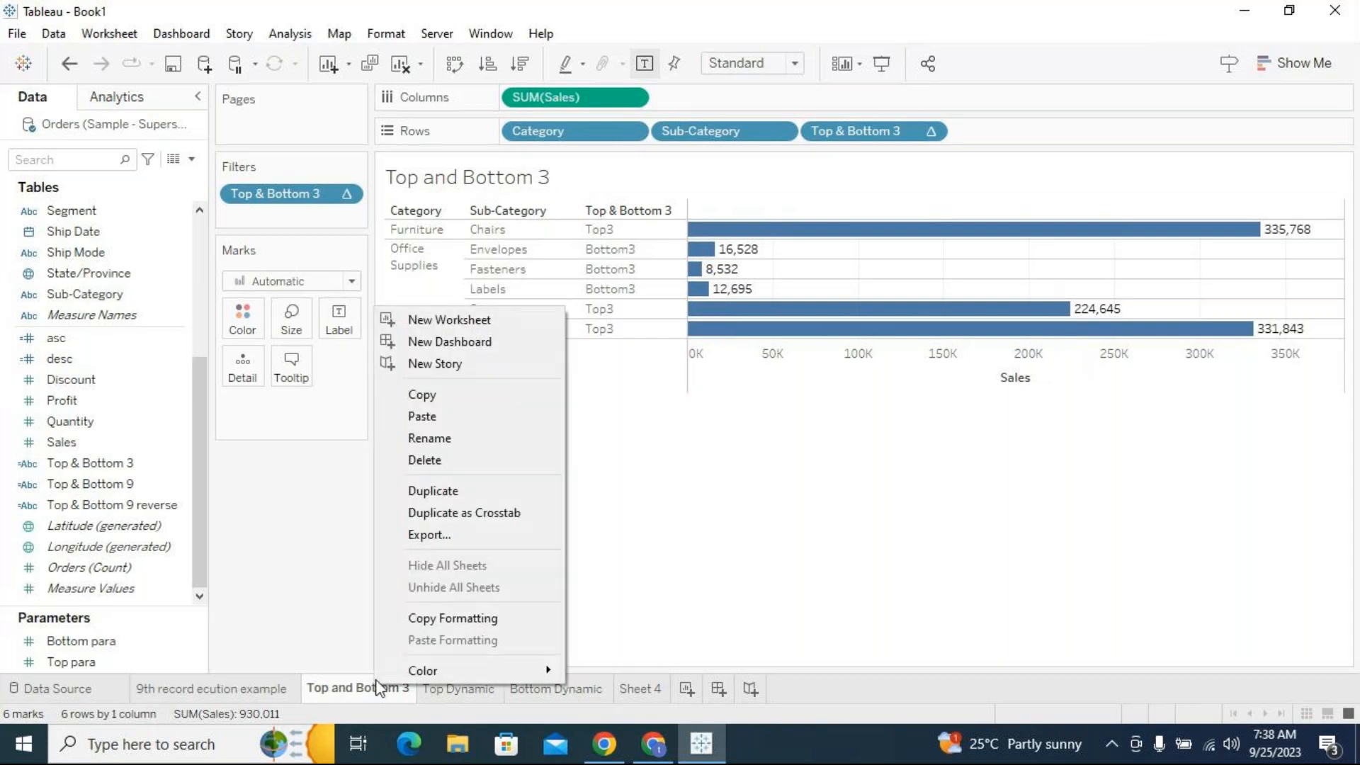
pyautogui.click(470, 493)
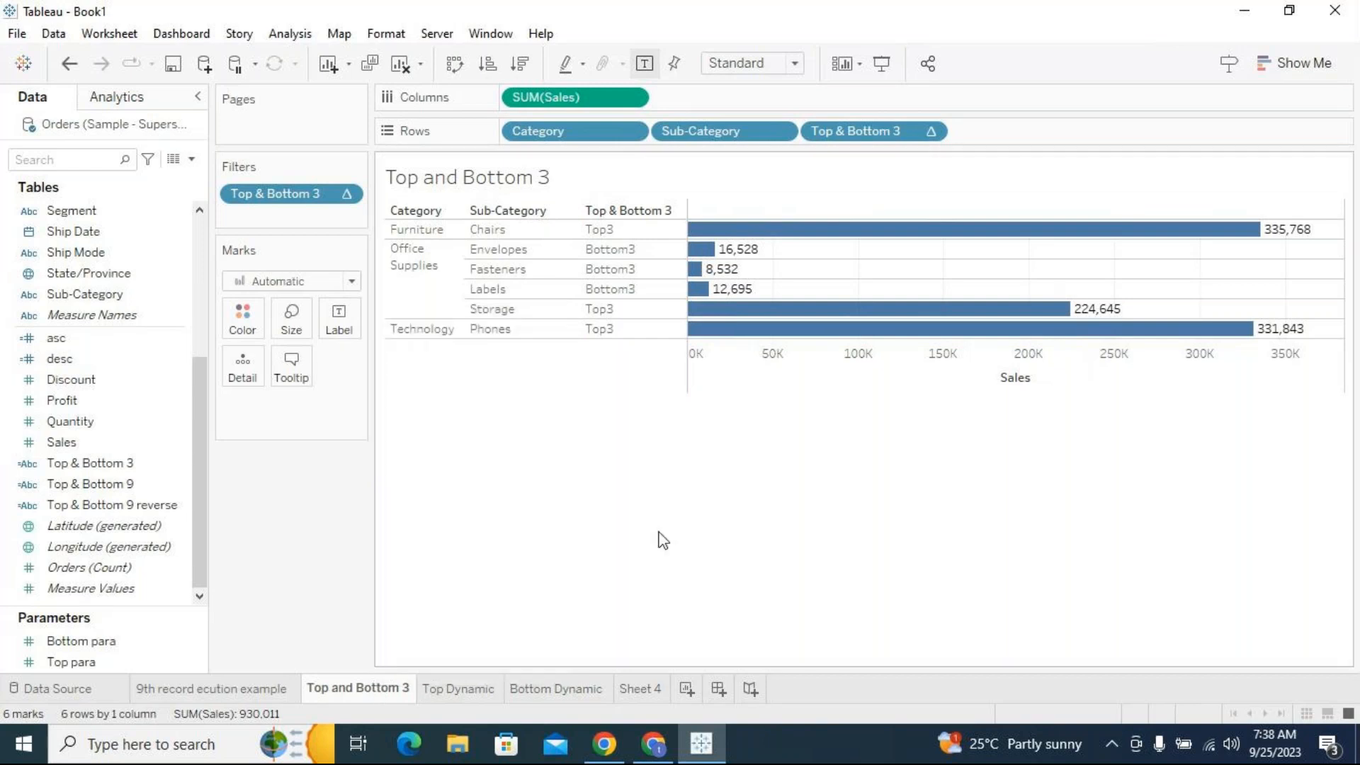
# Rename the duplicated sheet as Top and Bottom Dynamic
pyautogui.doubleClick(524, 689)
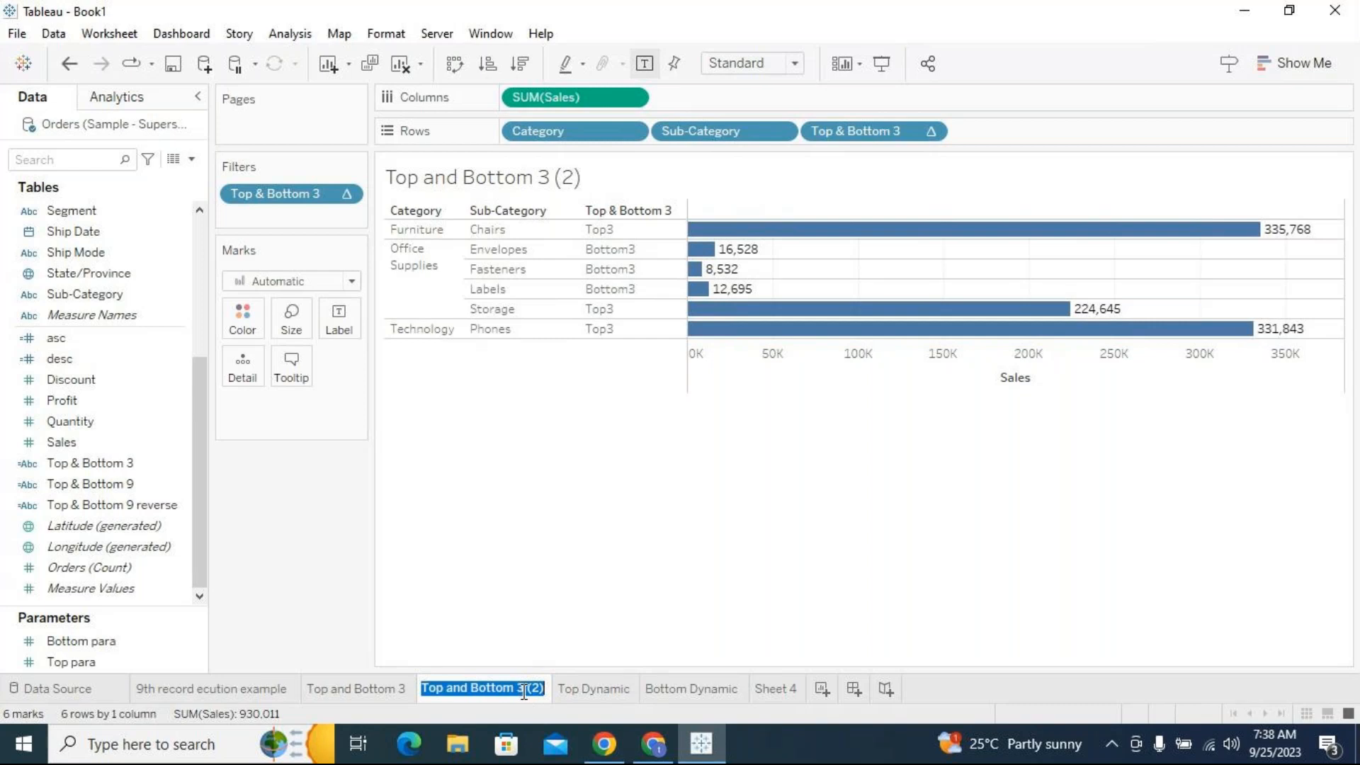
pyautogui.click(525, 688)
pyautogui.hotkey('shift', 'Right')
pyautogui.hotkey('shift', 'Right')
pyautogui.hotkey('shift', 'Right')
pyautogui.hotkey('shift', 'Right')
pyautogui.hotkey('shift', 'Right')
pyautogui.hotkey('shift', 'Right')
pyautogui.write('Dynamic')
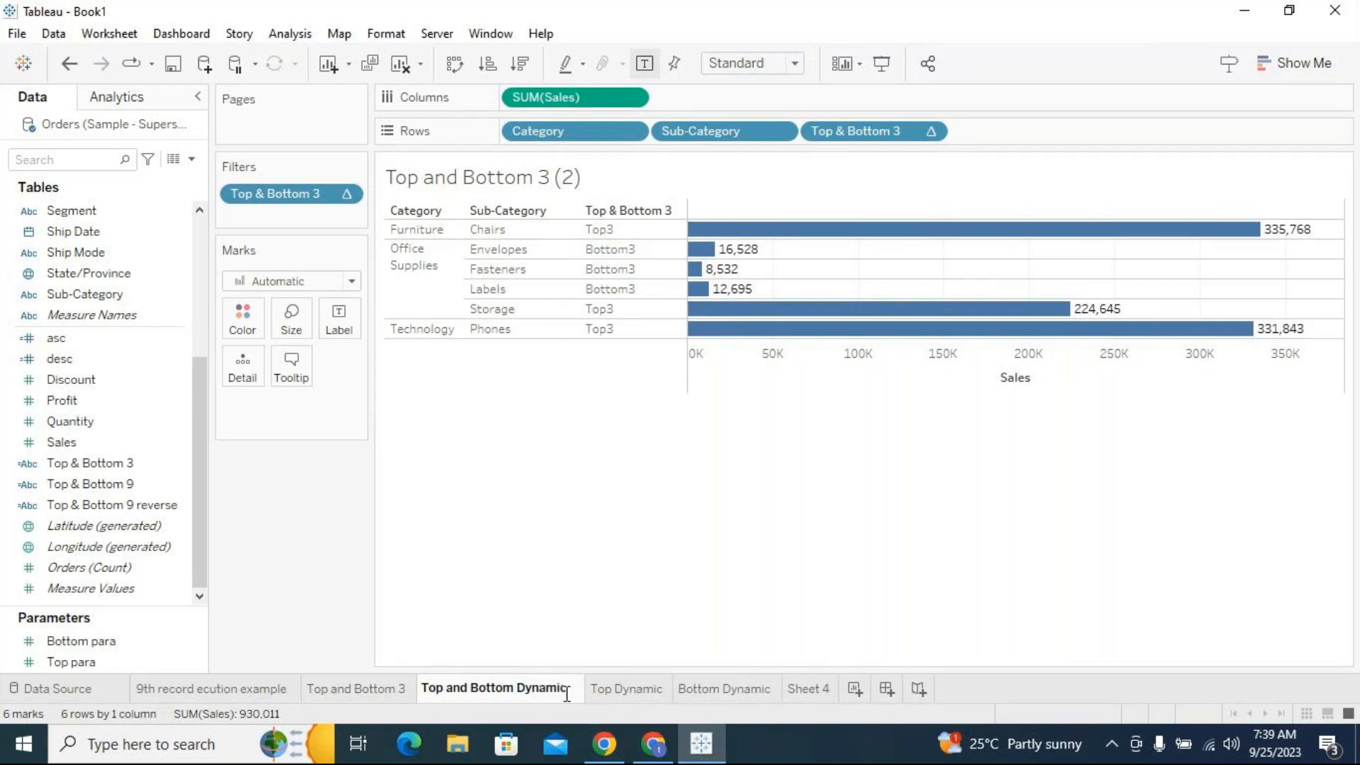
pyautogui.press('Return')
# Remove the Top & Bottom 3 filter from the Top and Bottom Dynamic sheet
pyautogui.click(347, 195)
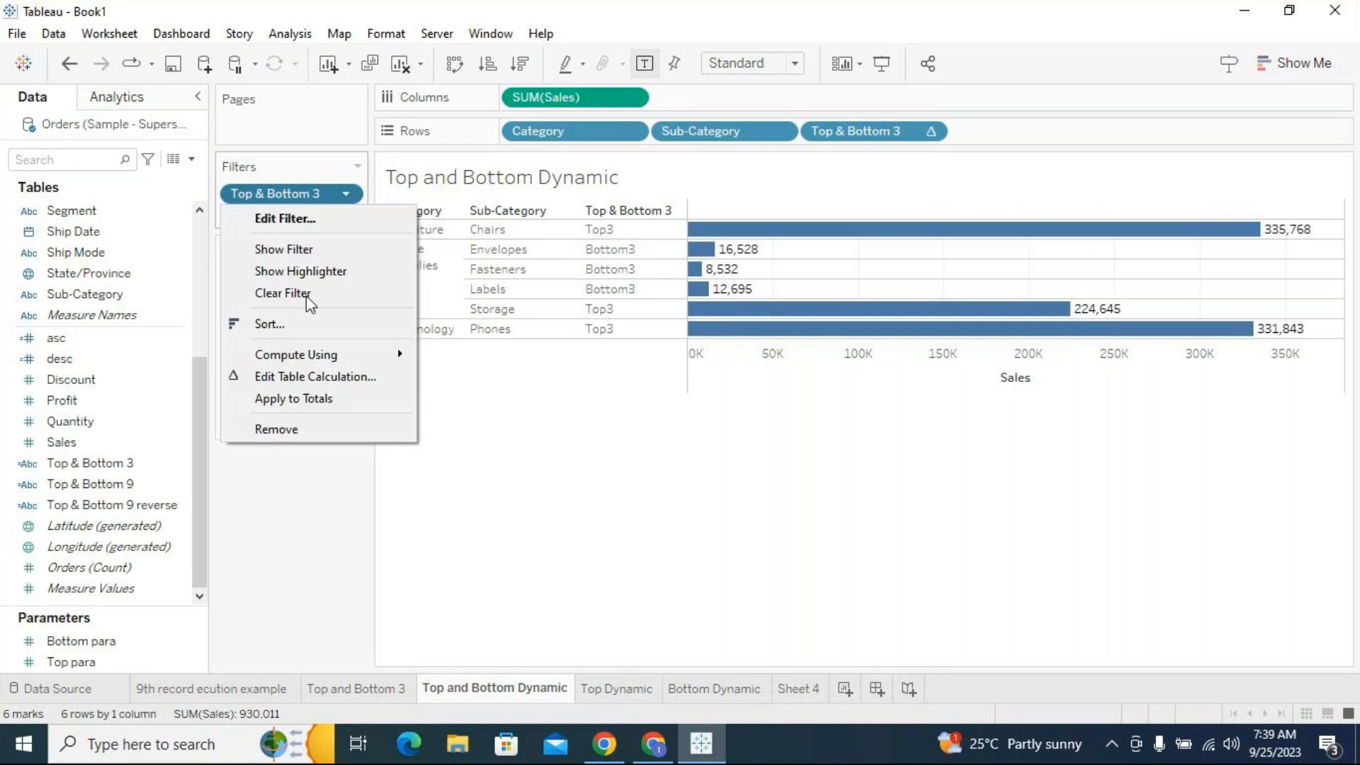
pyautogui.click(296, 427)
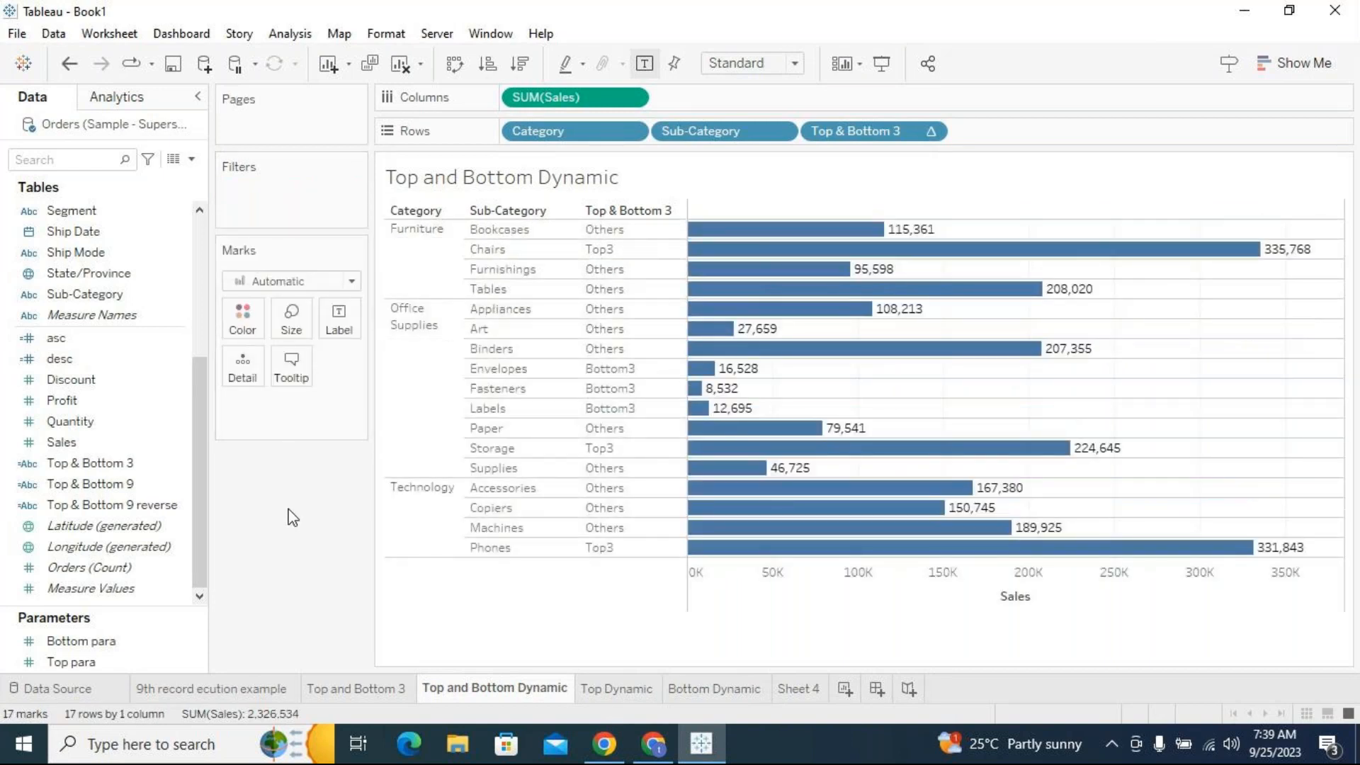
# Remove Top & Bottom 3 from the sheet's rows and duplicate the Top & Bottom 3 calculated field
pyautogui.click(931, 131)
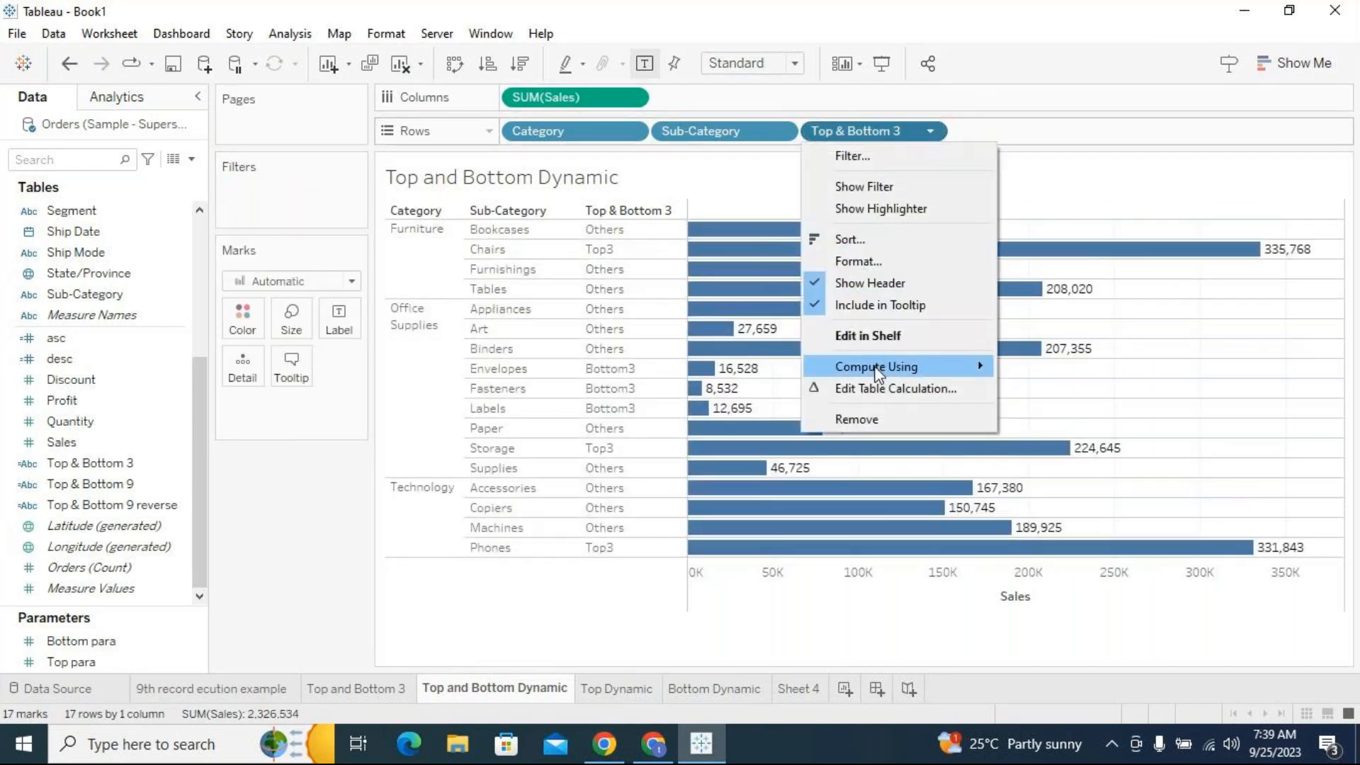
pyautogui.click(870, 417)
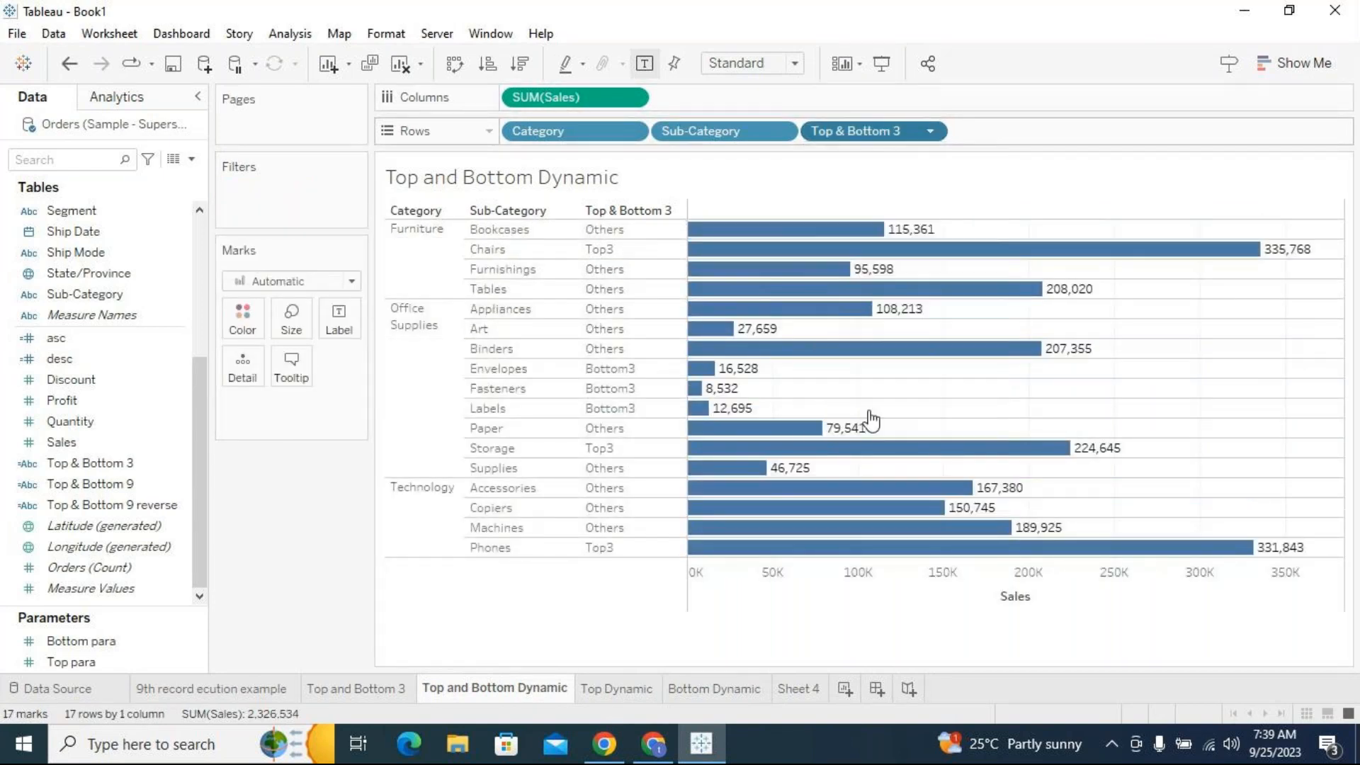
pyautogui.click(184, 461)
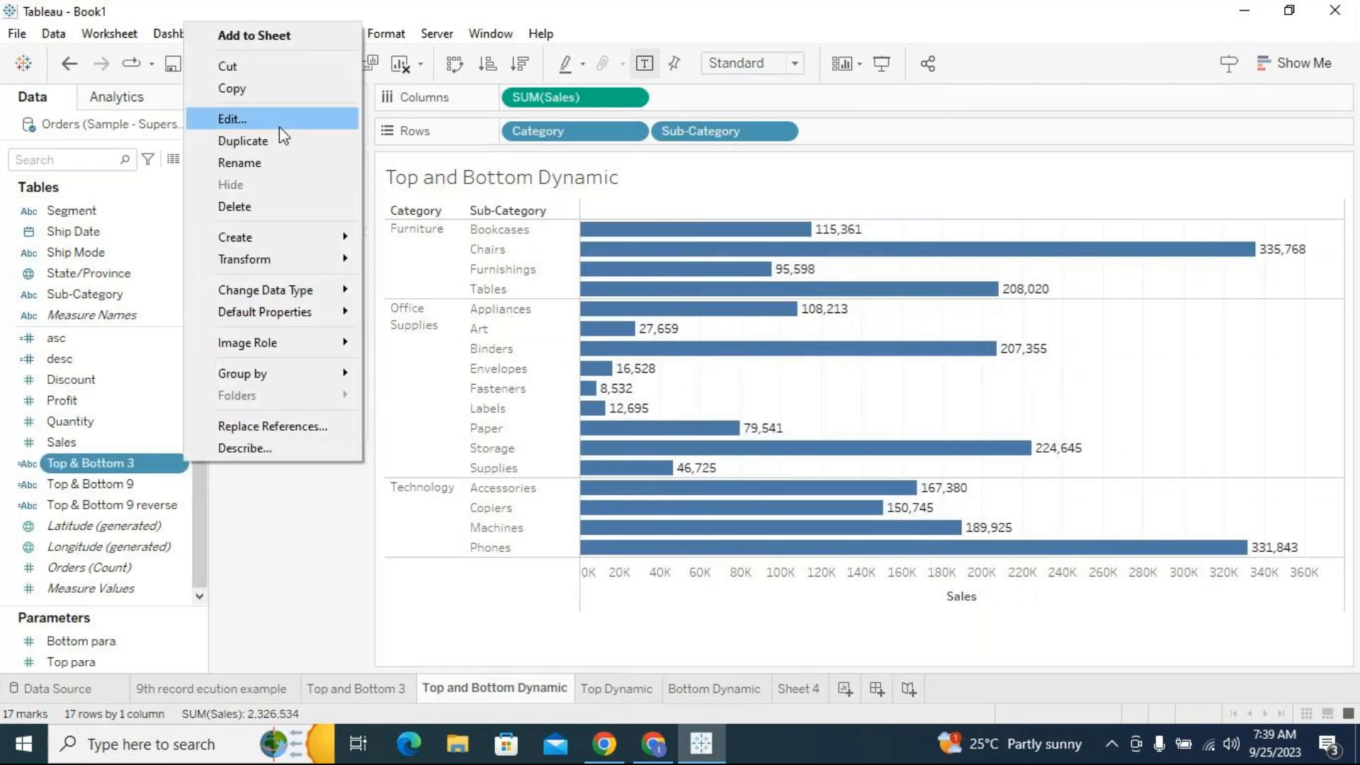
pyautogui.click(279, 141)
# Open the duplicated Top & Bottom 3 (copy) calculation for editing and change its name to Top & Bottom Dynamic
pyautogui.click(184, 484)
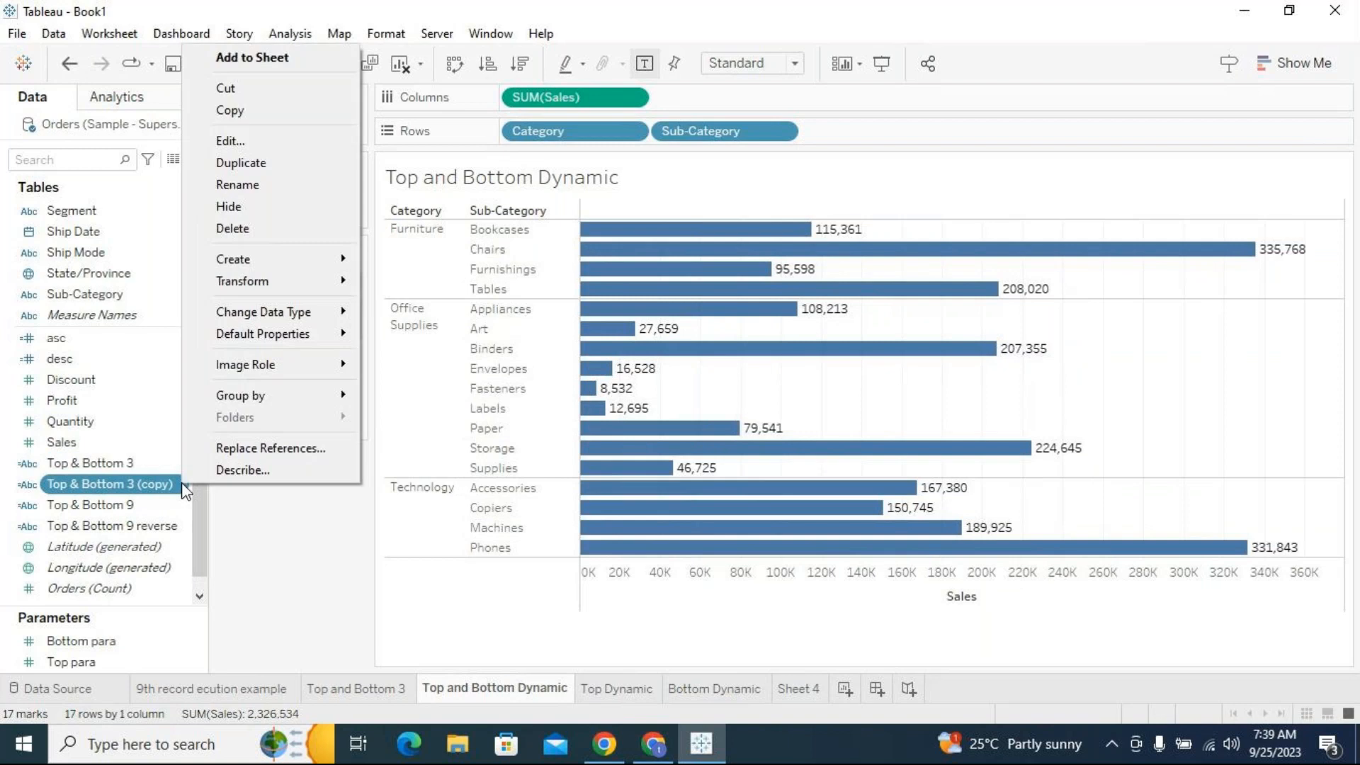
pyautogui.click(267, 142)
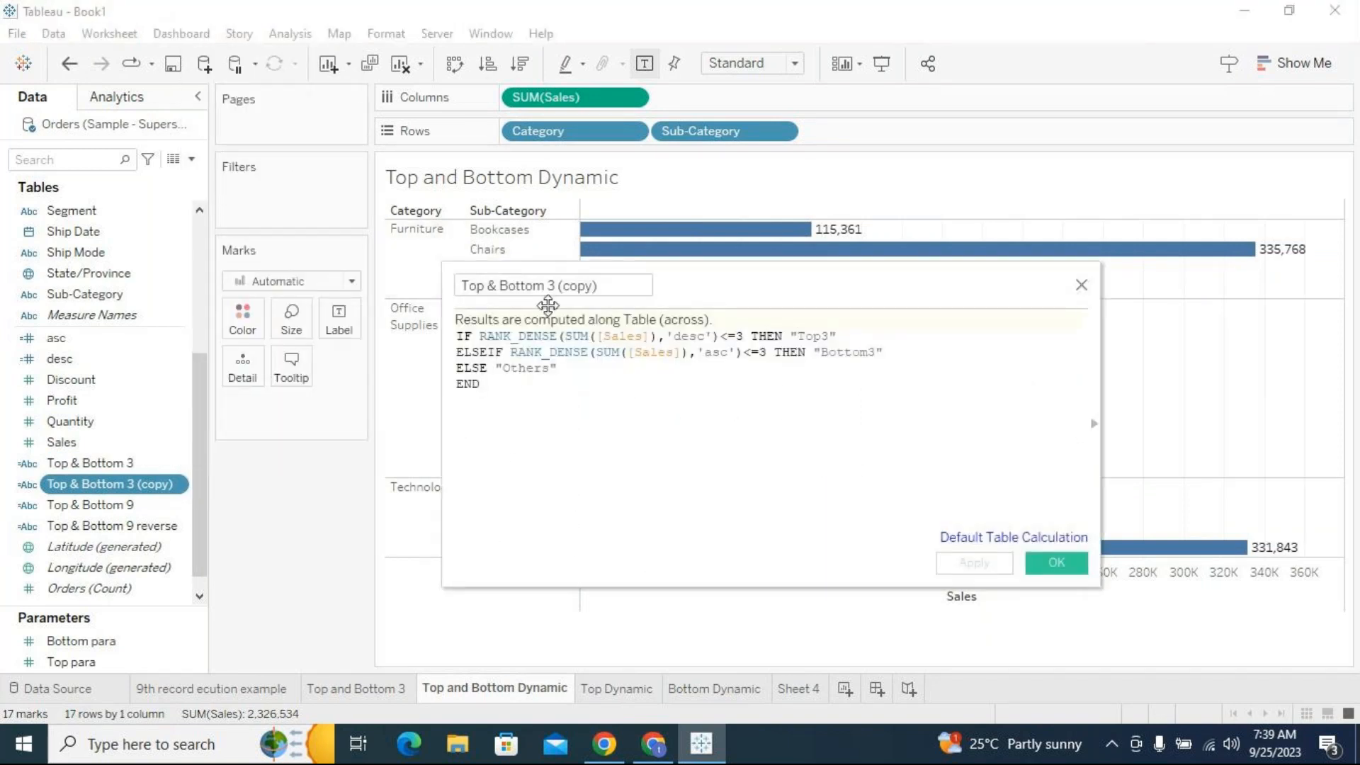
pyautogui.moveTo(547, 286); pyautogui.dragTo(606, 286)
pyautogui.write('Dynamic')
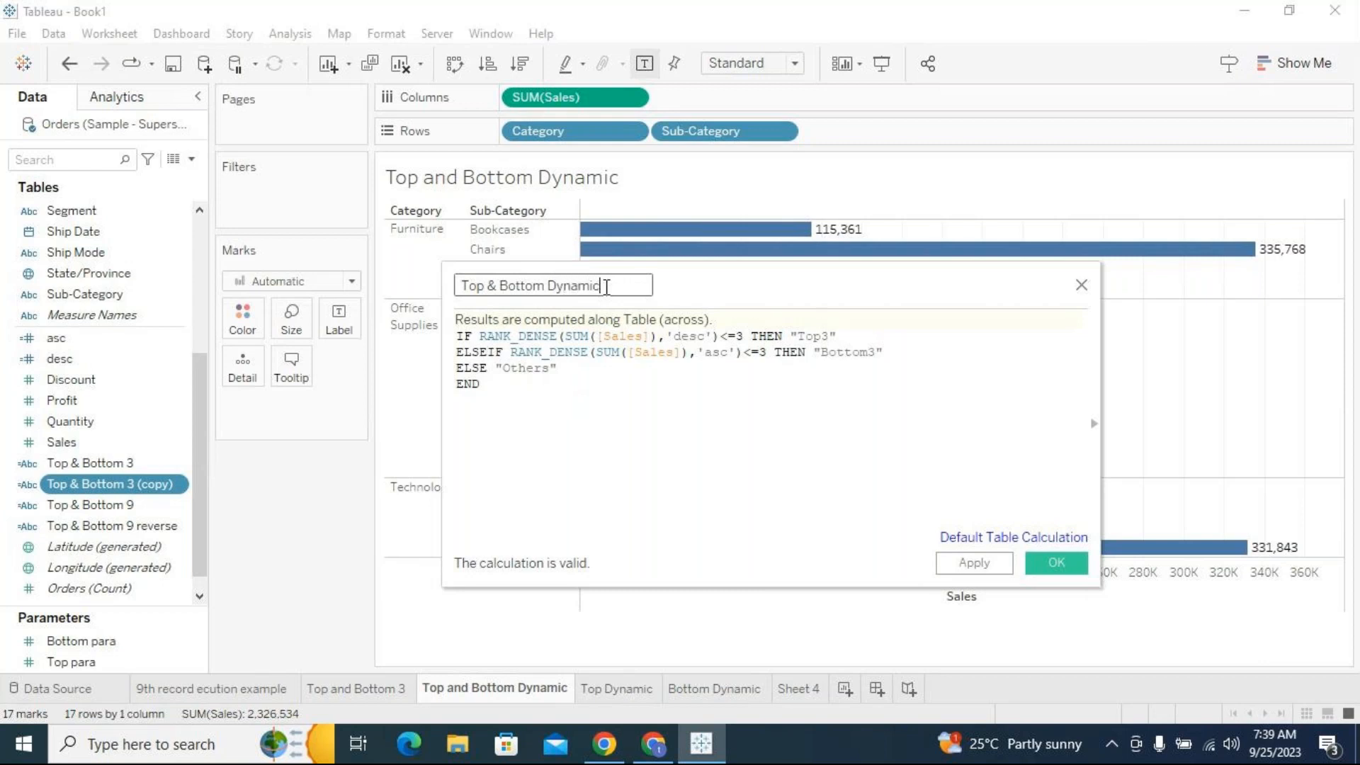
# Examine the duplicated formula, especially the rank limits in its descending and ascending conditions
pyautogui.click(703, 445)
pyautogui.moveTo(747, 283); pyautogui.dragTo(664, 392)
pyautogui.hotkey('ctrl', 'a')
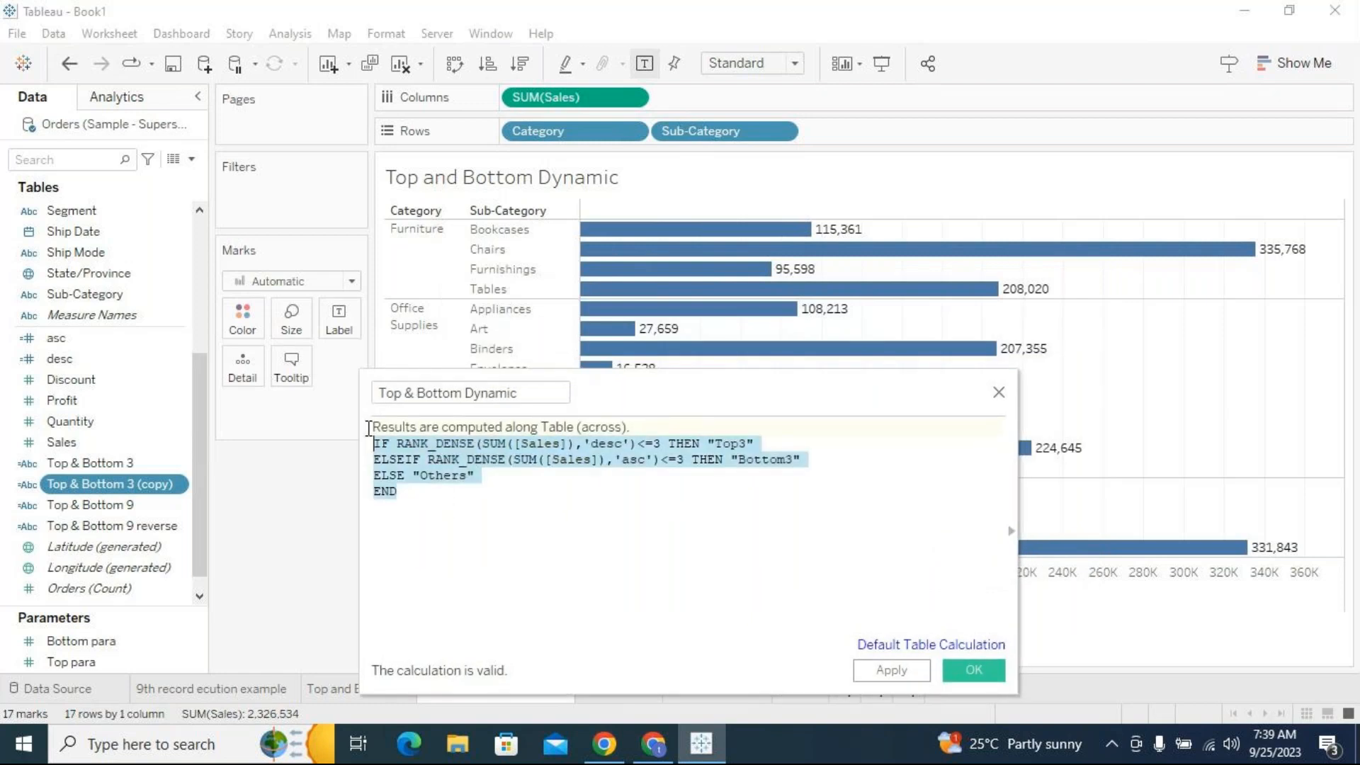
pyautogui.click(472, 509)
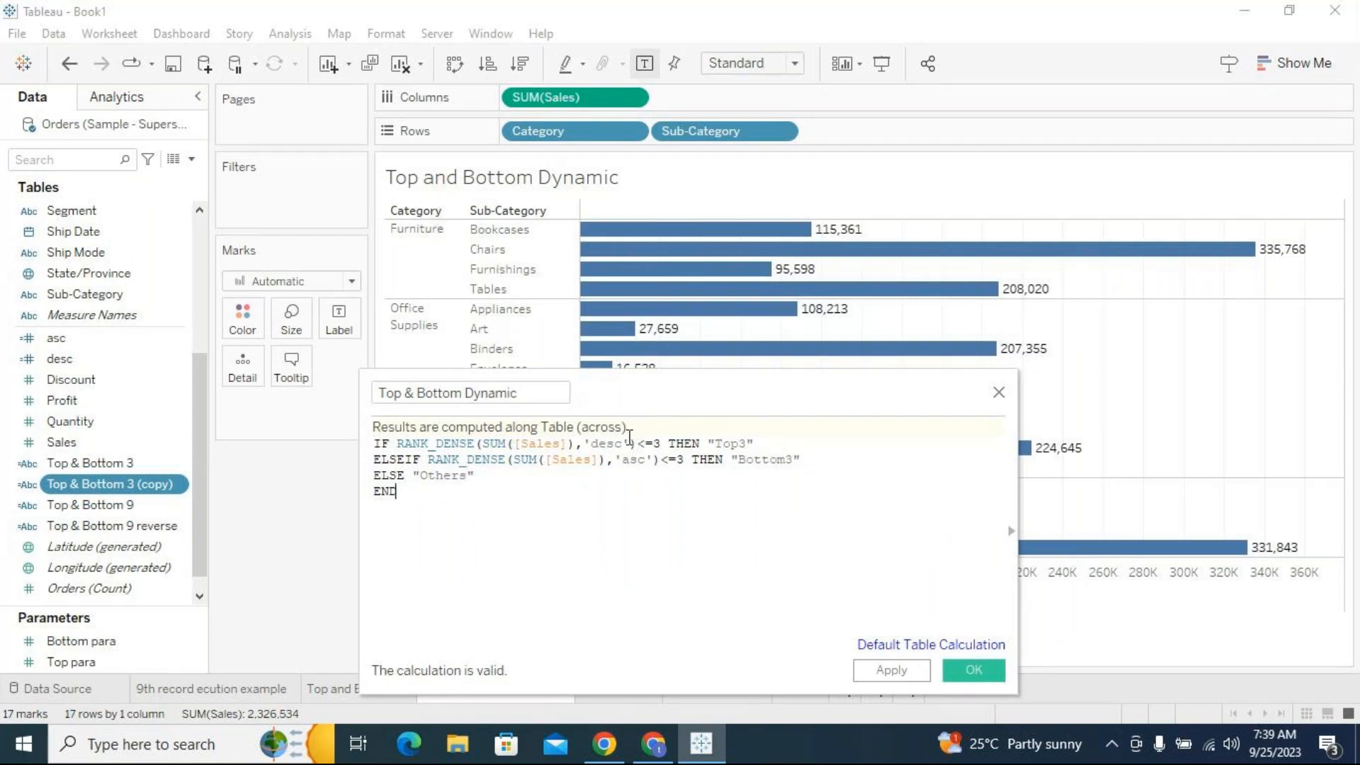
pyautogui.click(654, 443)
pyautogui.click(692, 499)
pyautogui.doubleClick(659, 443)
pyautogui.click(674, 472)
pyautogui.moveTo(669, 404); pyautogui.dragTo(670, 466)
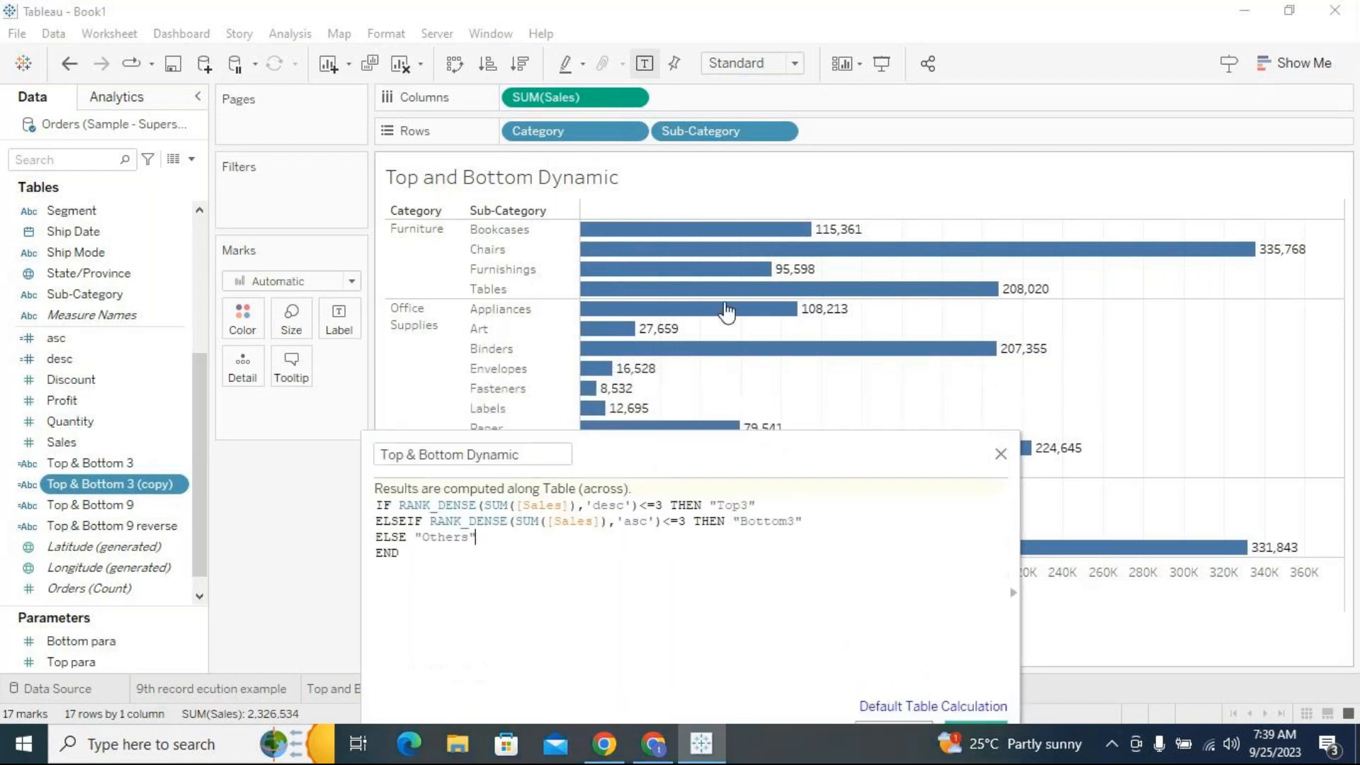
pyautogui.click(690, 576)
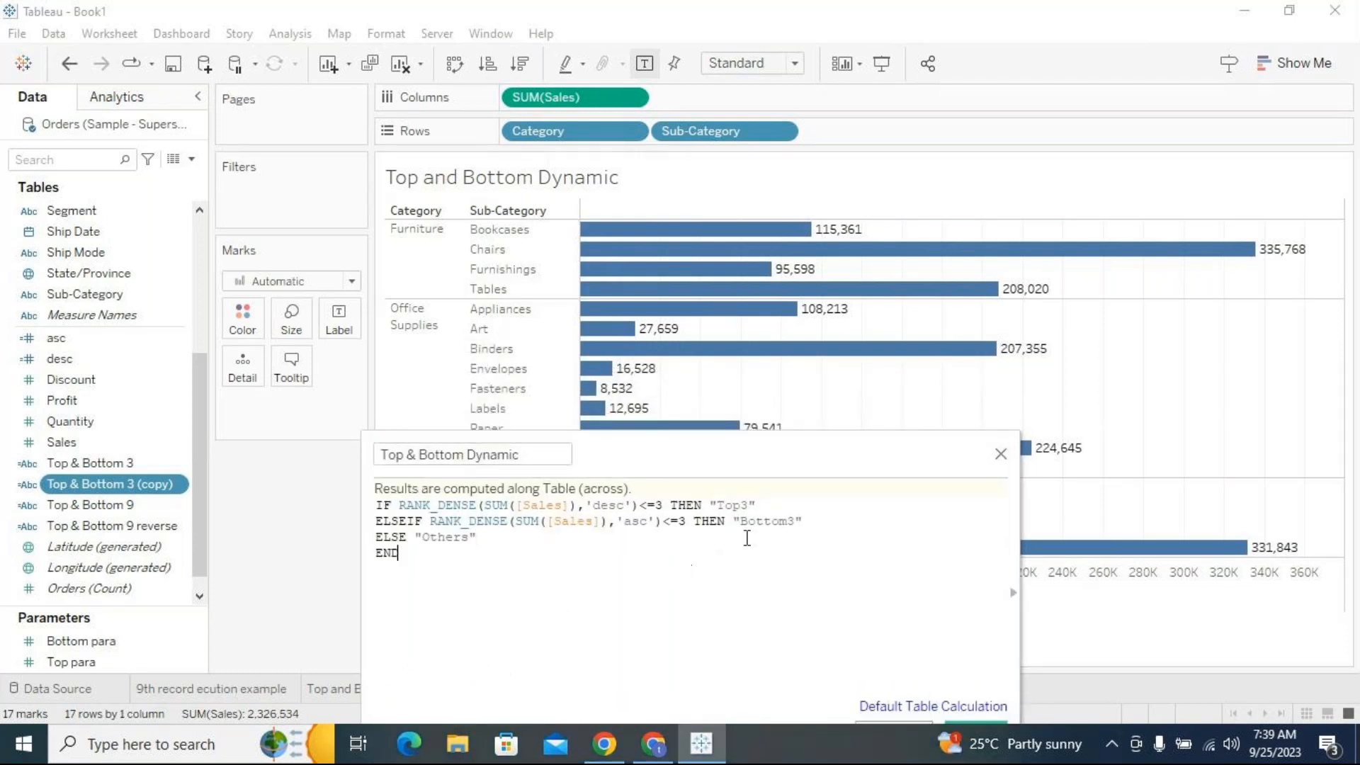
pyautogui.moveTo(814, 525); pyautogui.dragTo(372, 496)
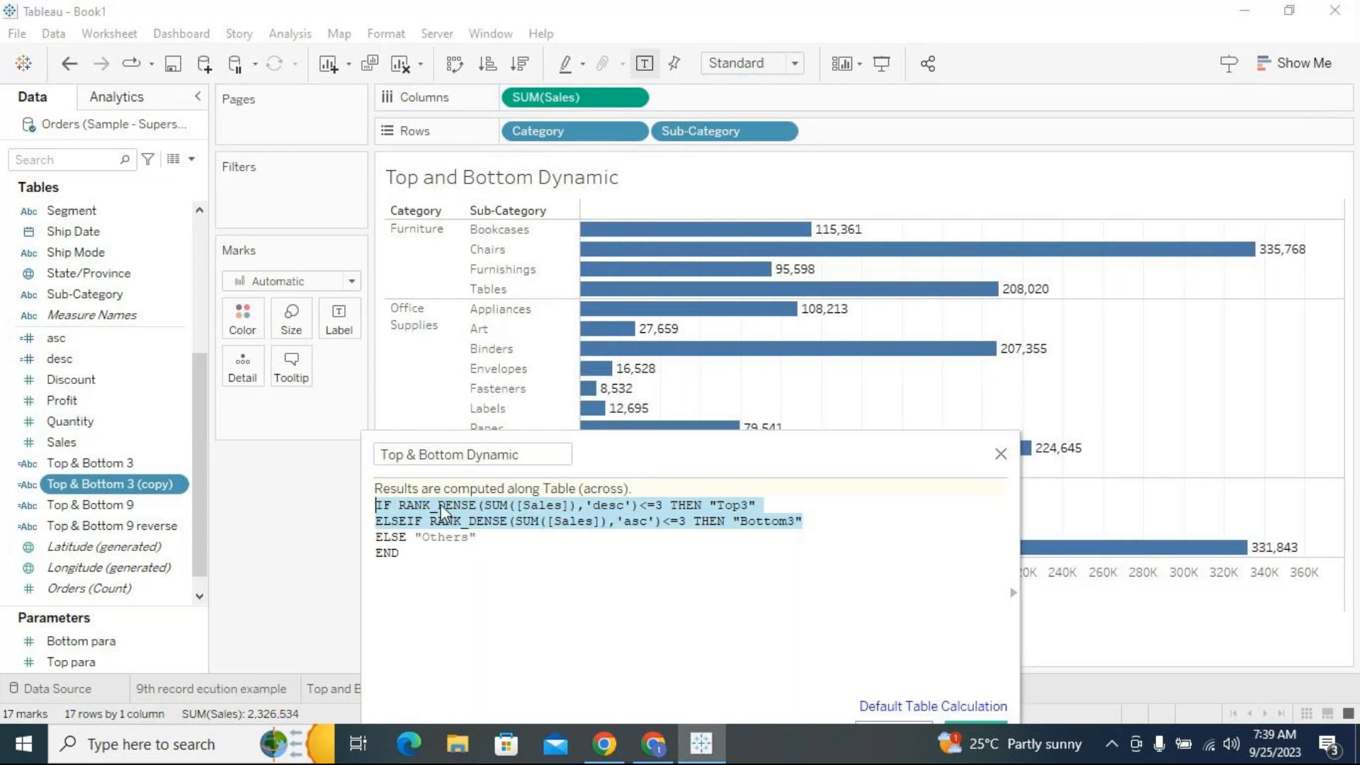
pyautogui.click(691, 536)
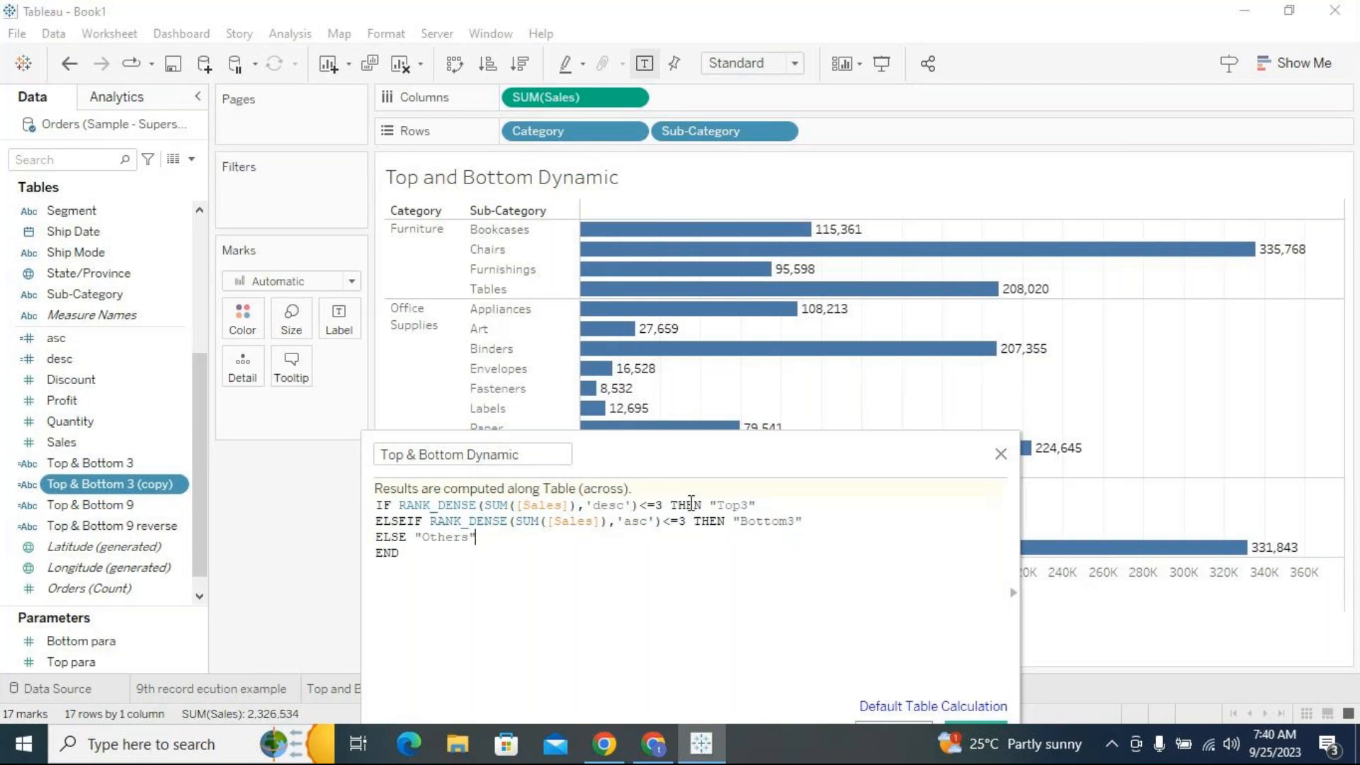
pyautogui.doubleClick(683, 521)
pyautogui.click(689, 541)
pyautogui.doubleClick(656, 505)
pyautogui.click(747, 538)
pyautogui.click(657, 505)
# Create an integer parameter named Top & Bottom Para and show its control on the sheet
pyautogui.click(190, 159)
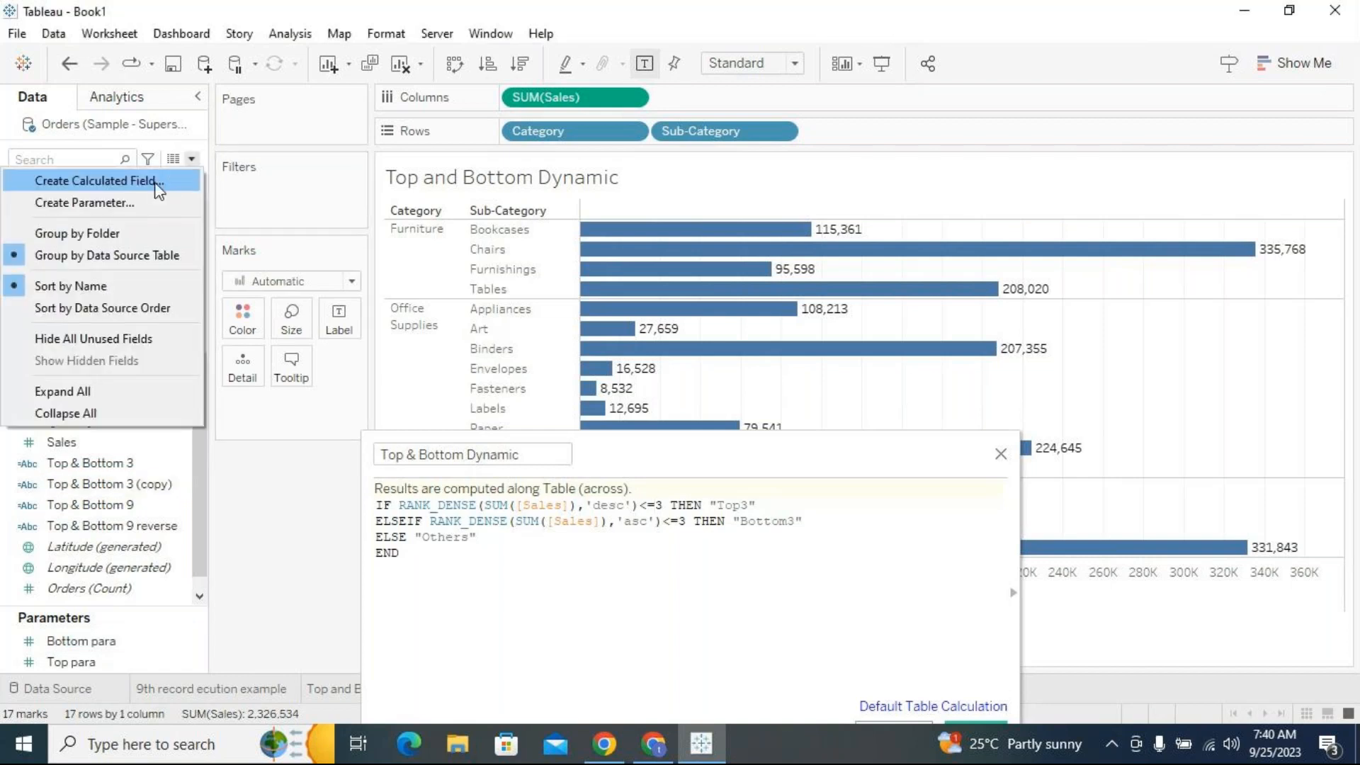
pyautogui.click(154, 200)
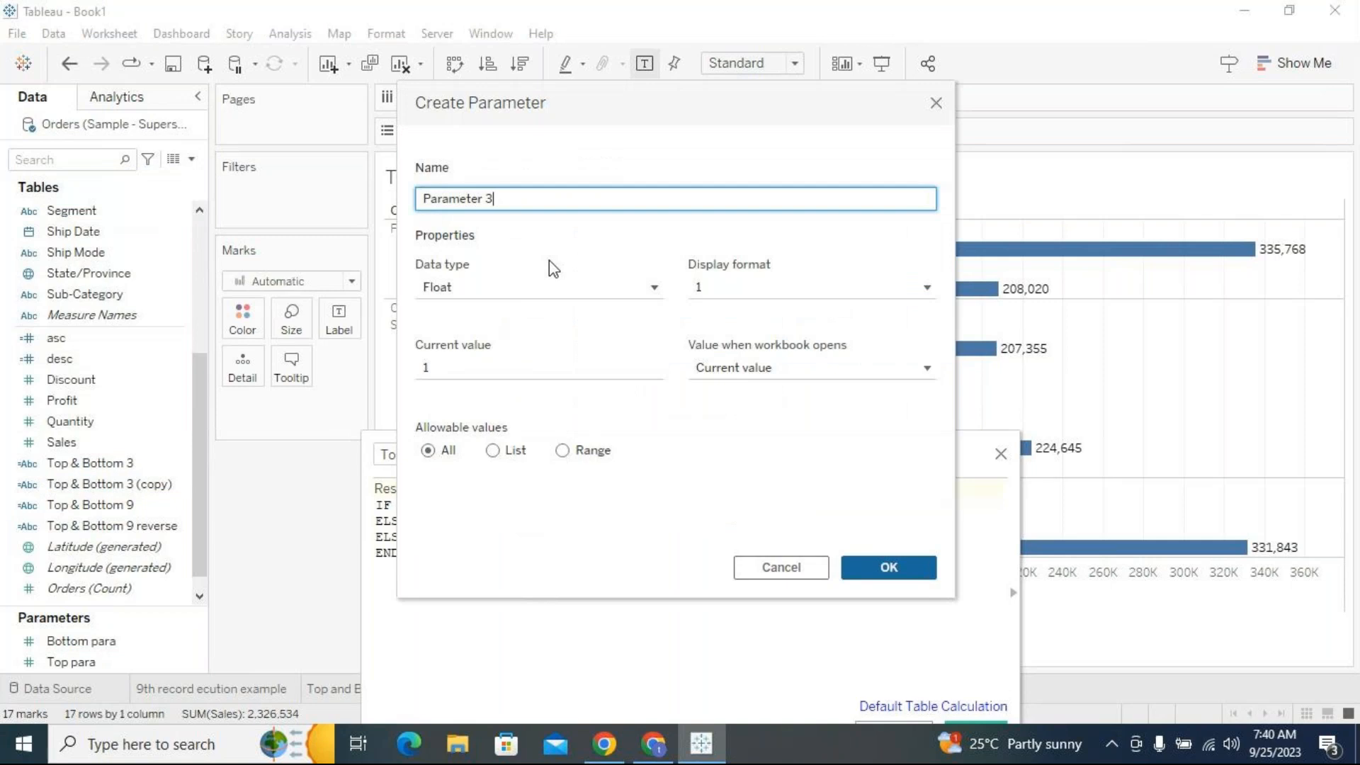
pyautogui.write('Top n')
pyautogui.write('d')
pyautogui.press('BackSpace')
pyautogui.press('BackSpace')
pyautogui.write('& Bottom Para')
pyautogui.click(547, 291)
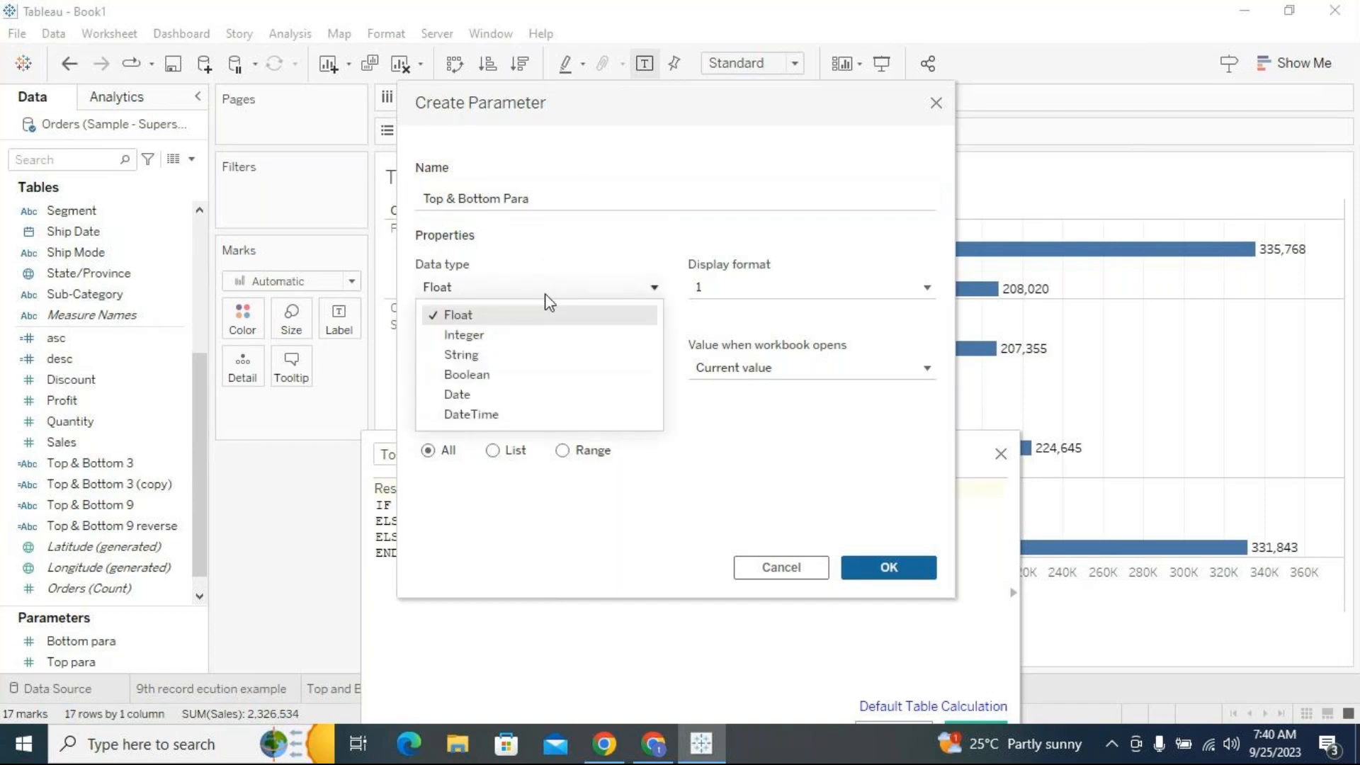
pyautogui.click(524, 337)
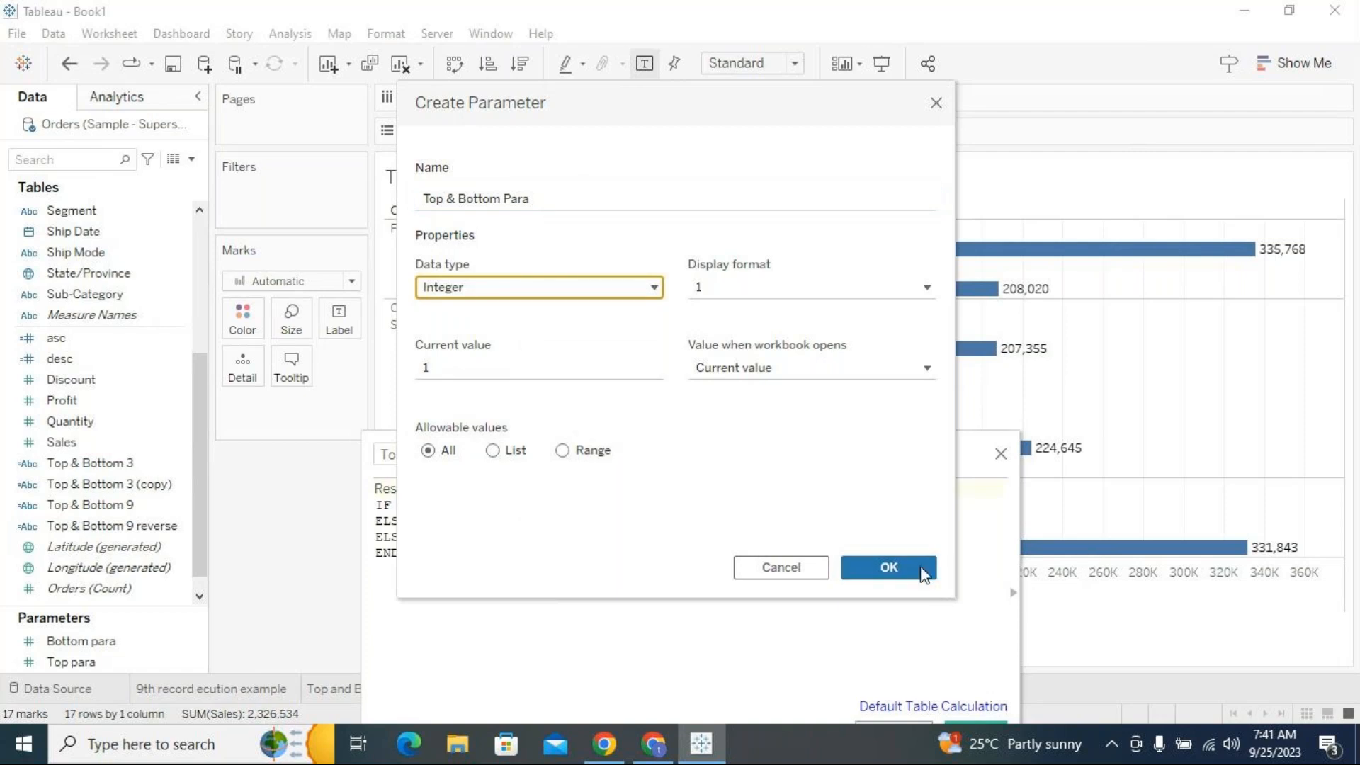
pyautogui.click(887, 569)
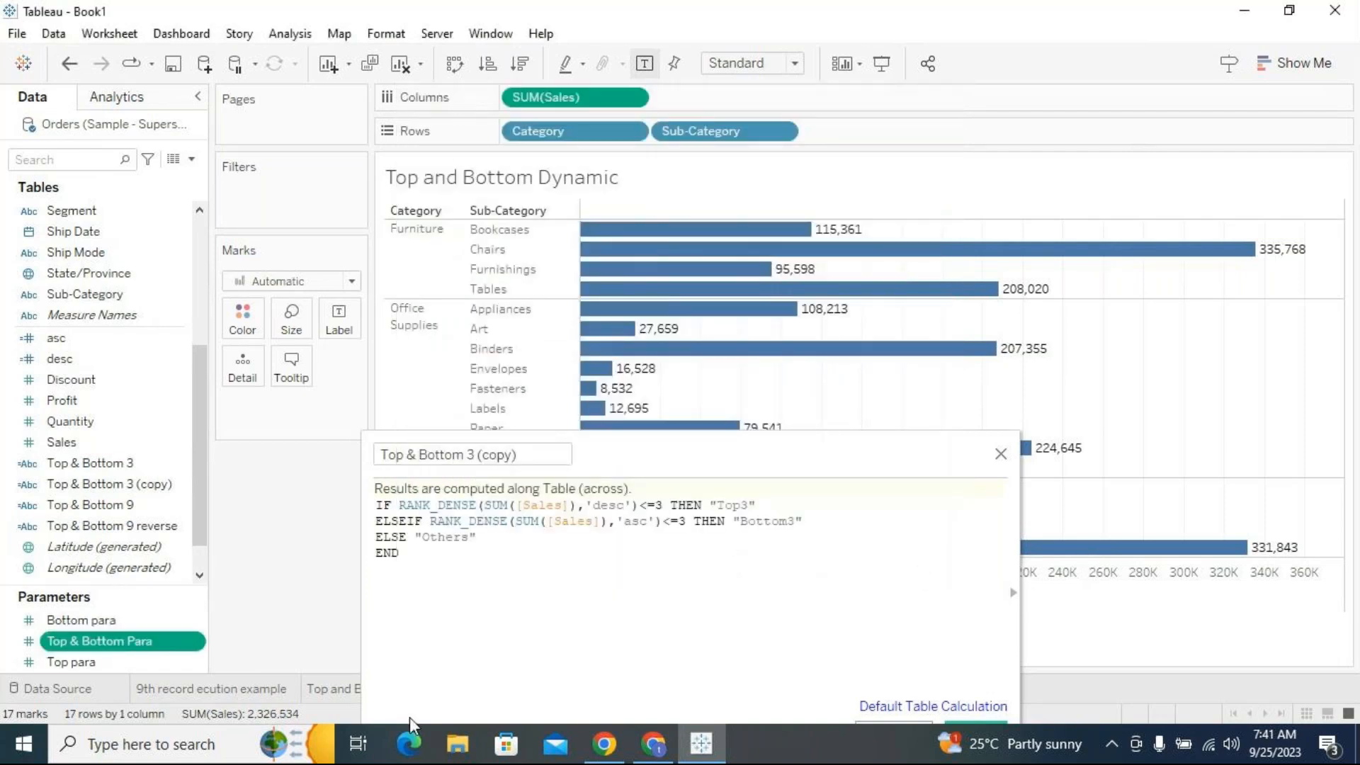
pyautogui.rightClick(198, 641)
pyautogui.click(276, 315)
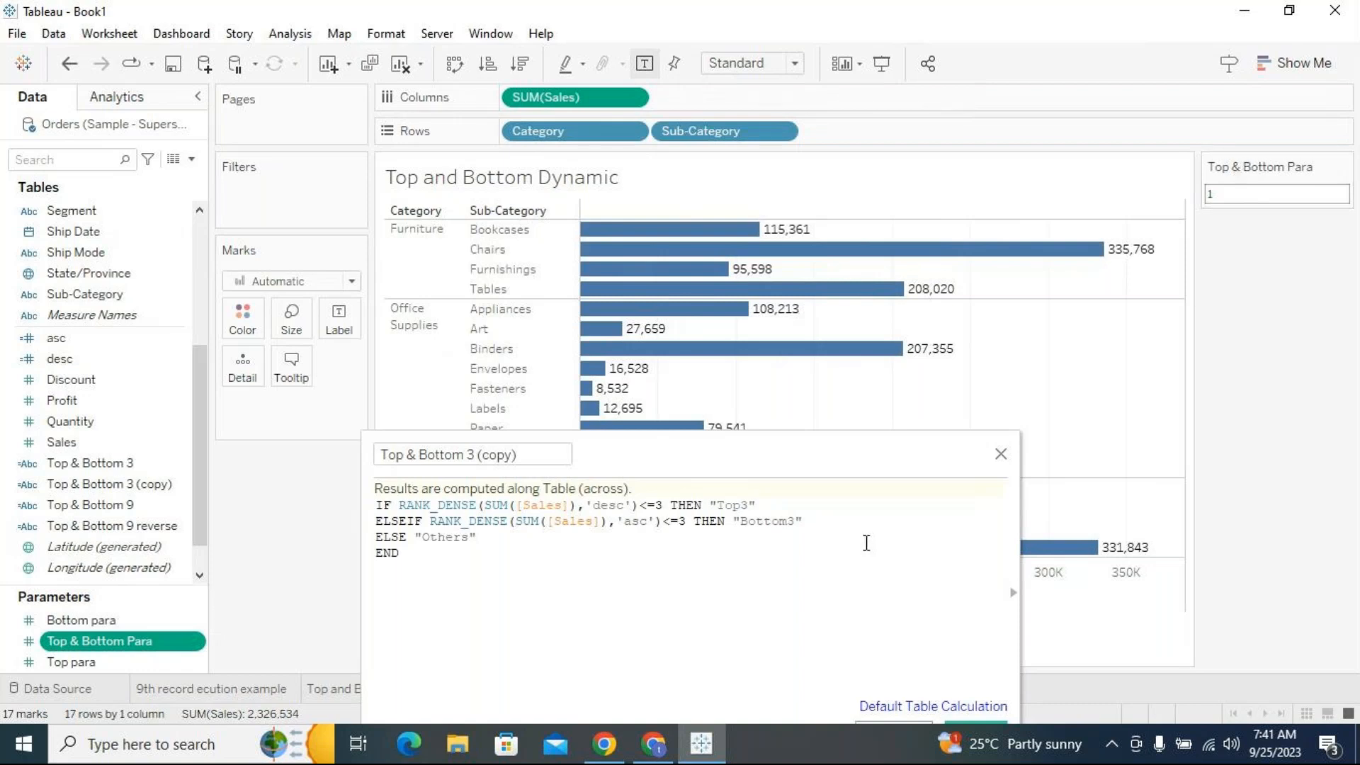
# Replace the fixed limit 3 in the formula's descending rank condition with the Top & Bottom Para parameter
pyautogui.click(658, 508)
pyautogui.moveTo(657, 507); pyautogui.dragTo(663, 507)
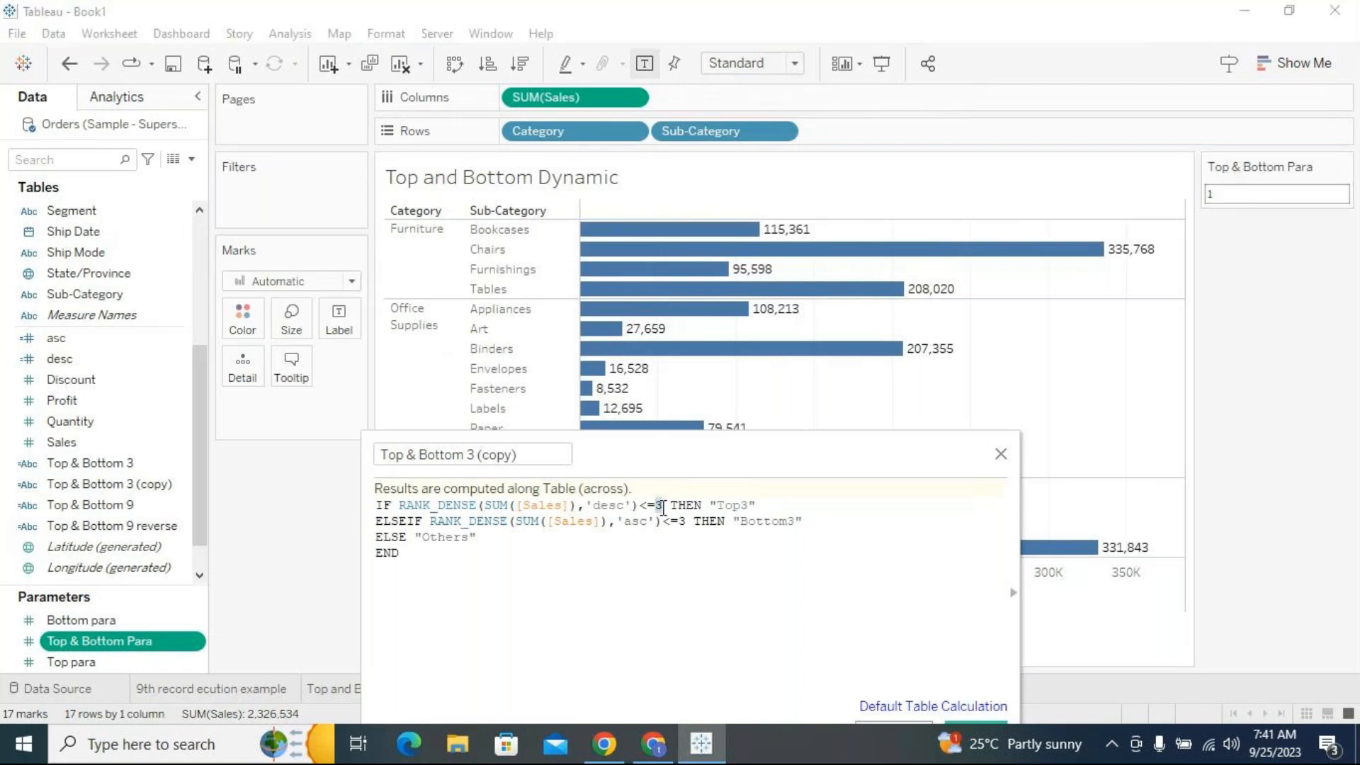
pyautogui.write('top')
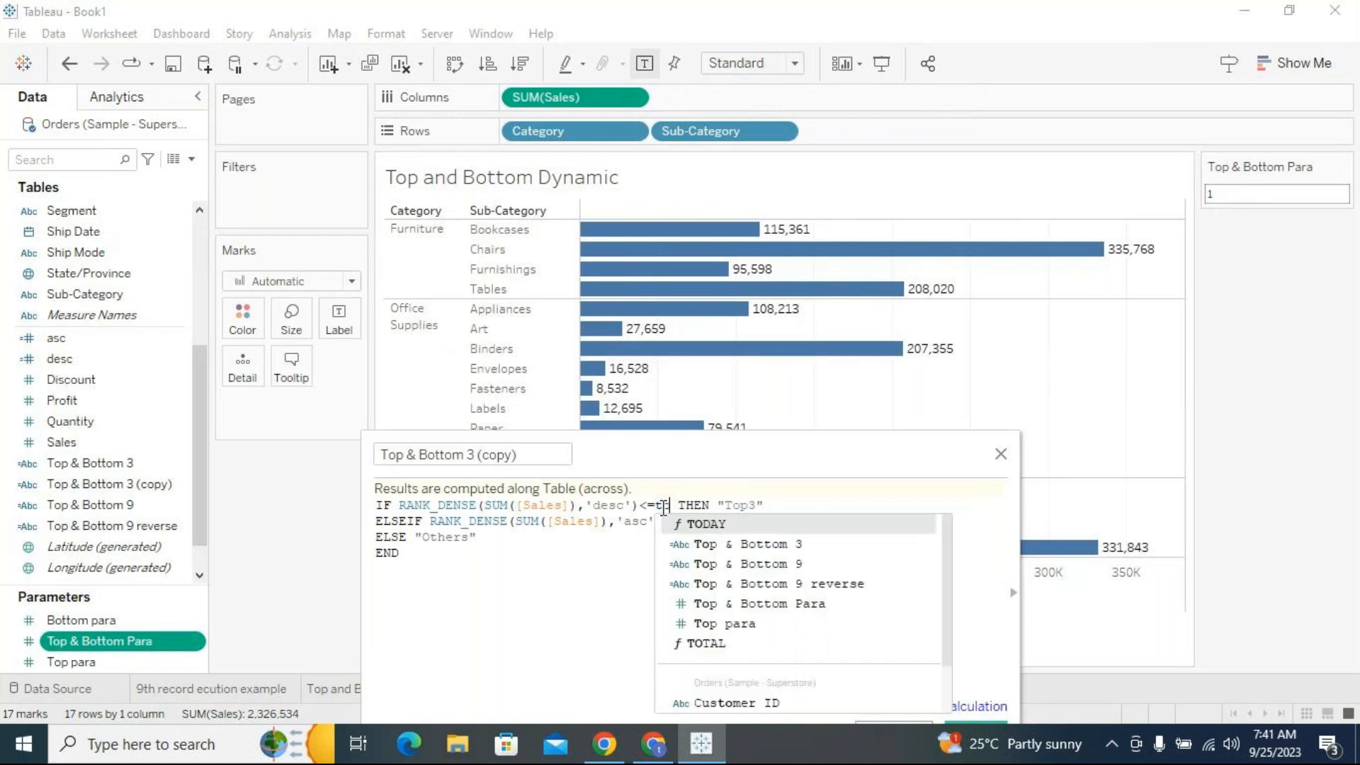
pyautogui.press('Down')
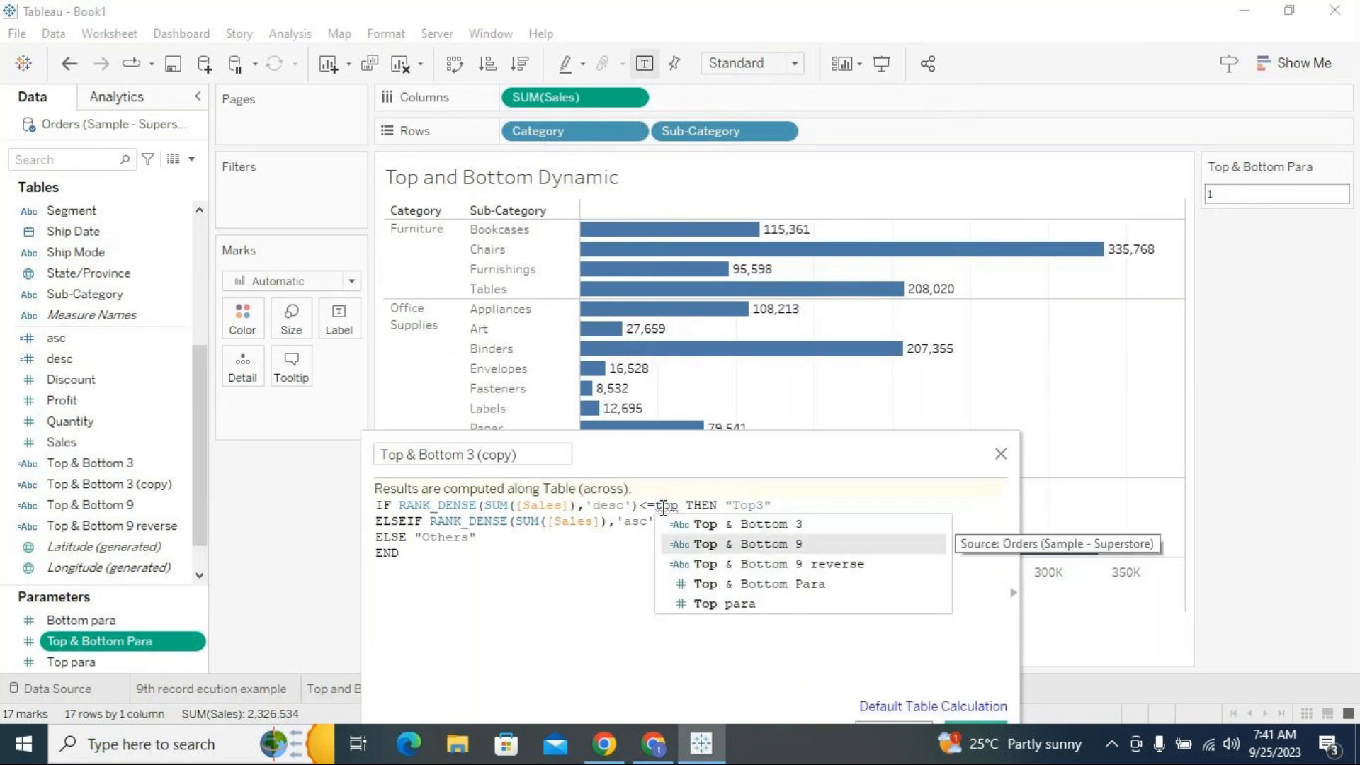
pyautogui.press('Down')
pyautogui.press('Down')
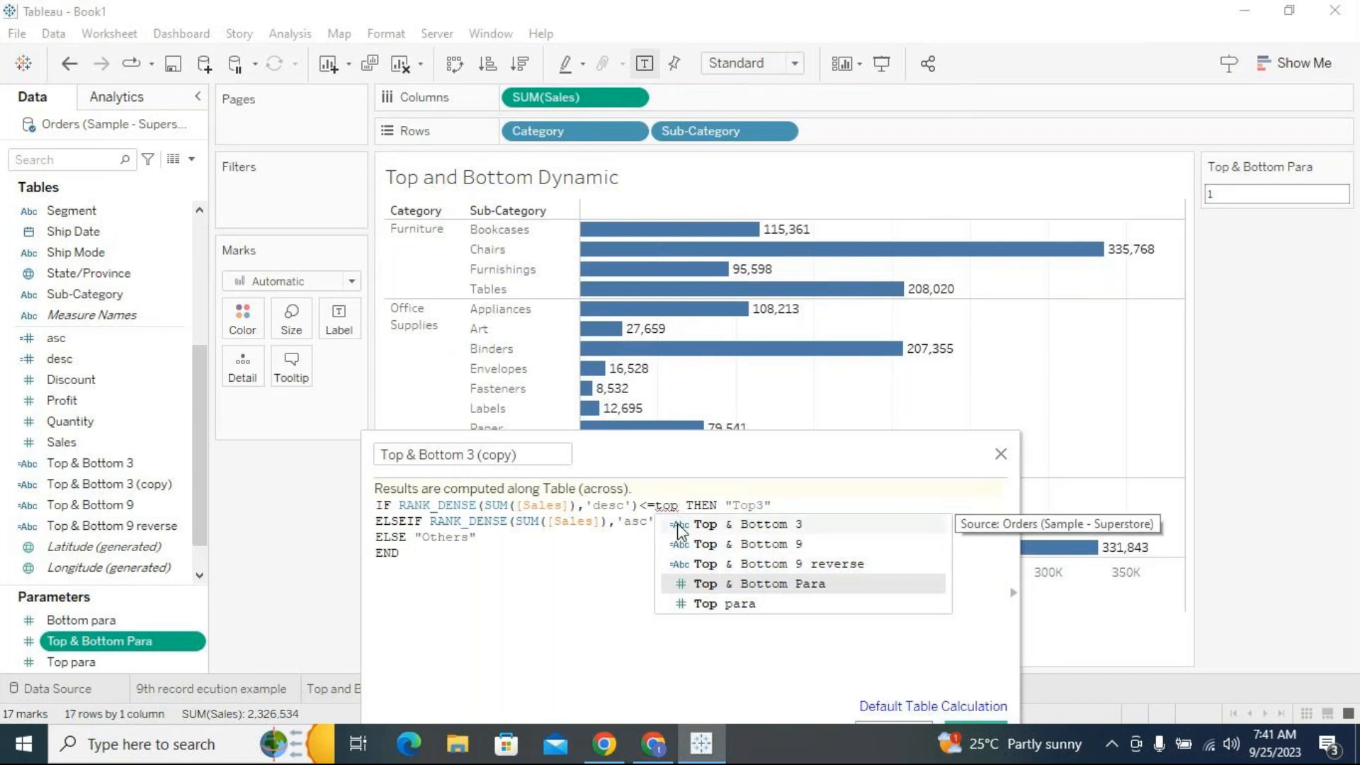
pyautogui.doubleClick(757, 590)
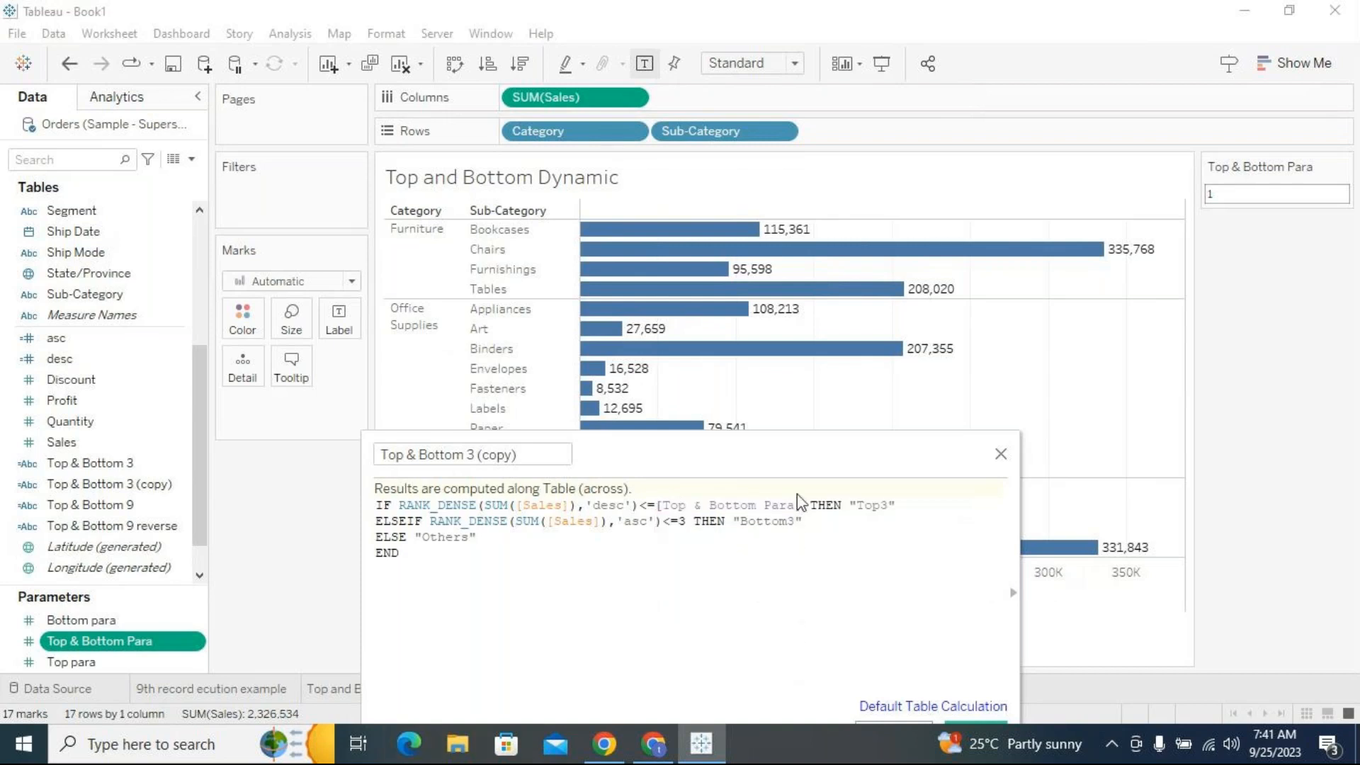
# Replace the fixed limit 3 in the ascending ELSEIF rank condition with the Top & Bottom Para parameter
pyautogui.doubleClick(680, 521)
pyautogui.write('top')
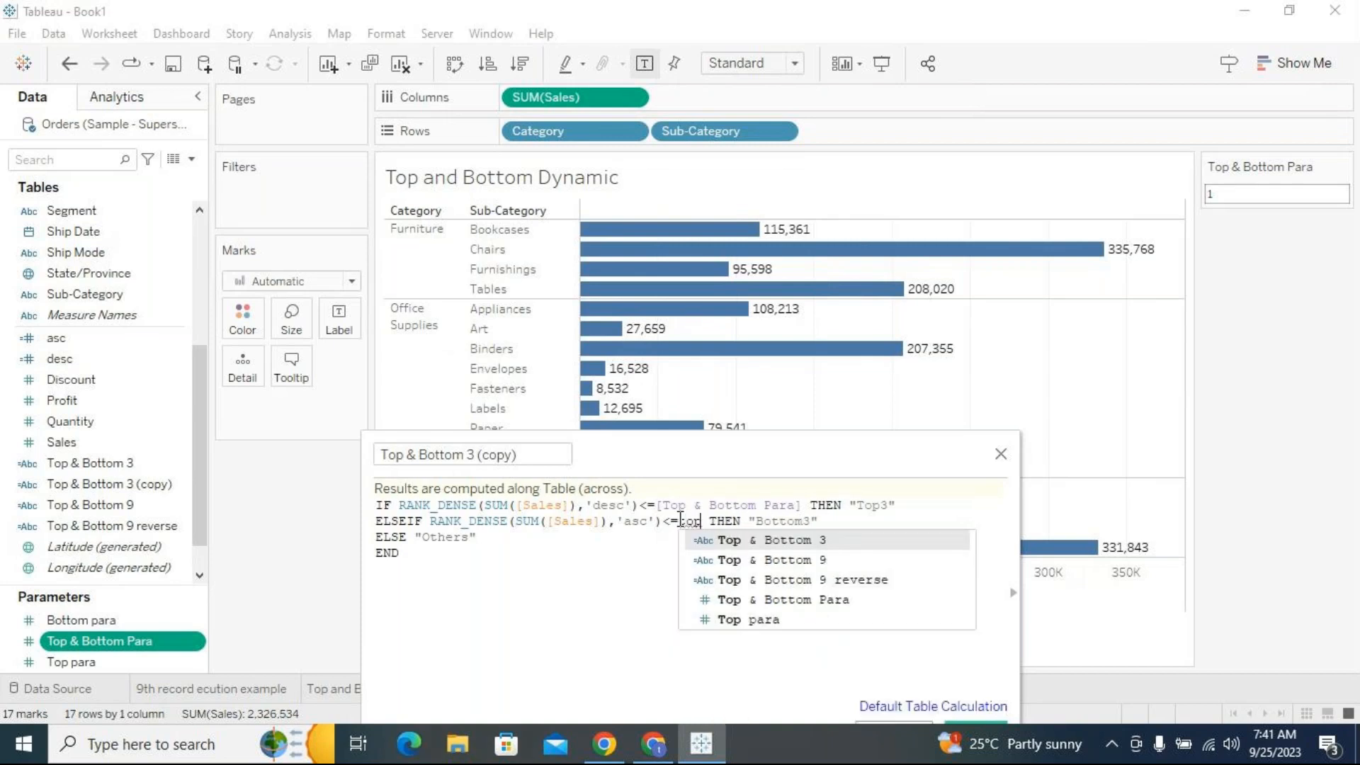
pyautogui.doubleClick(737, 600)
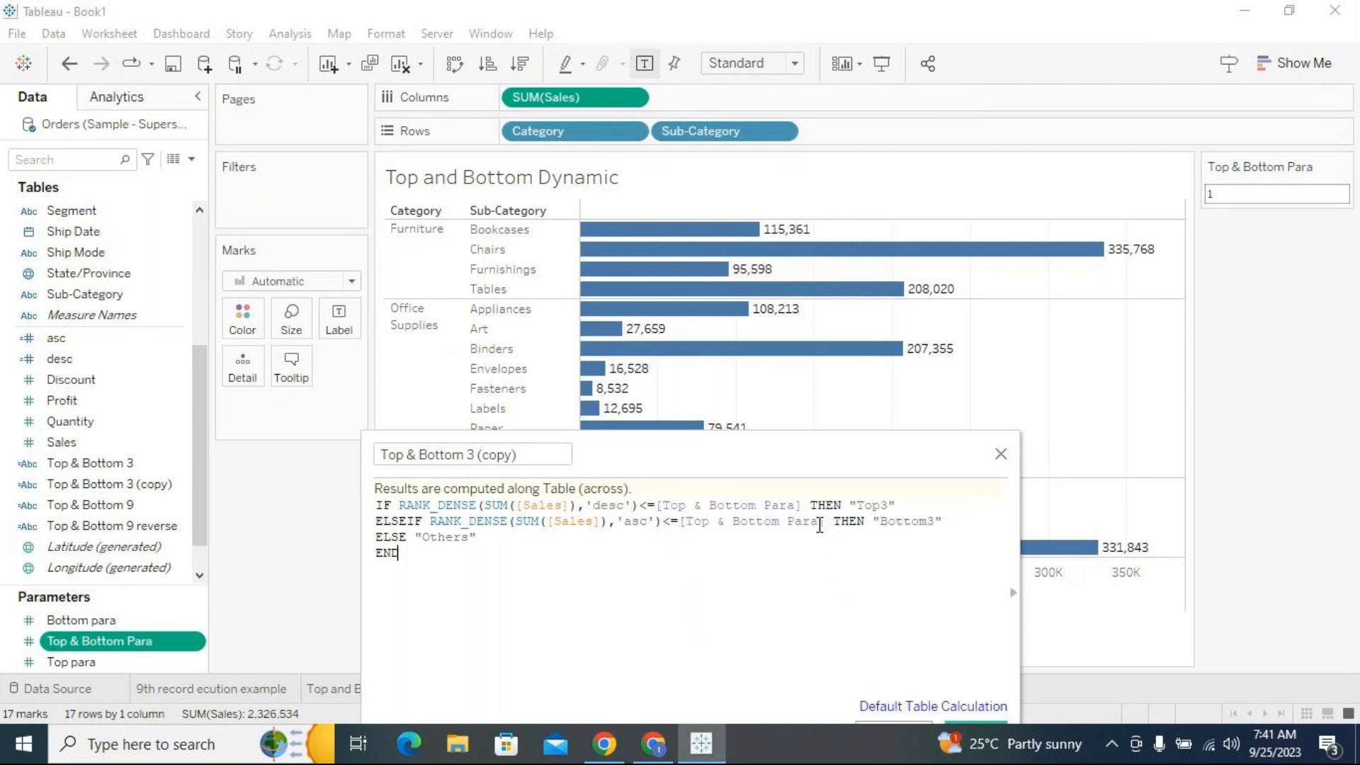
pyautogui.moveTo(795, 505); pyautogui.dragTo(770, 505)
pyautogui.click(771, 550)
pyautogui.moveTo(843, 432); pyautogui.dragTo(867, 245)
# Rename the copied calculation as Top & Bottom Dynamic and save it
pyautogui.click(498, 269)
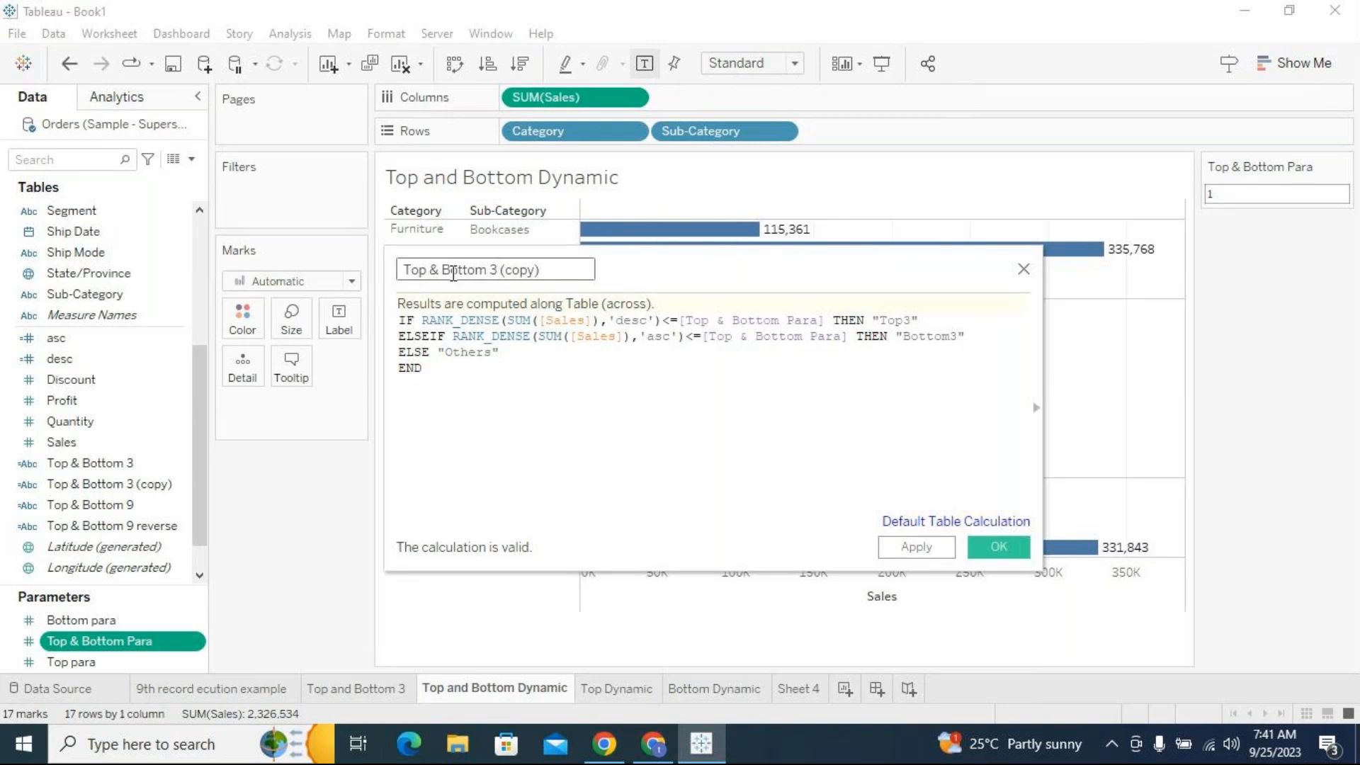
pyautogui.moveTo(489, 272); pyautogui.dragTo(574, 273)
pyautogui.write('Dynamic')
pyautogui.click(911, 547)
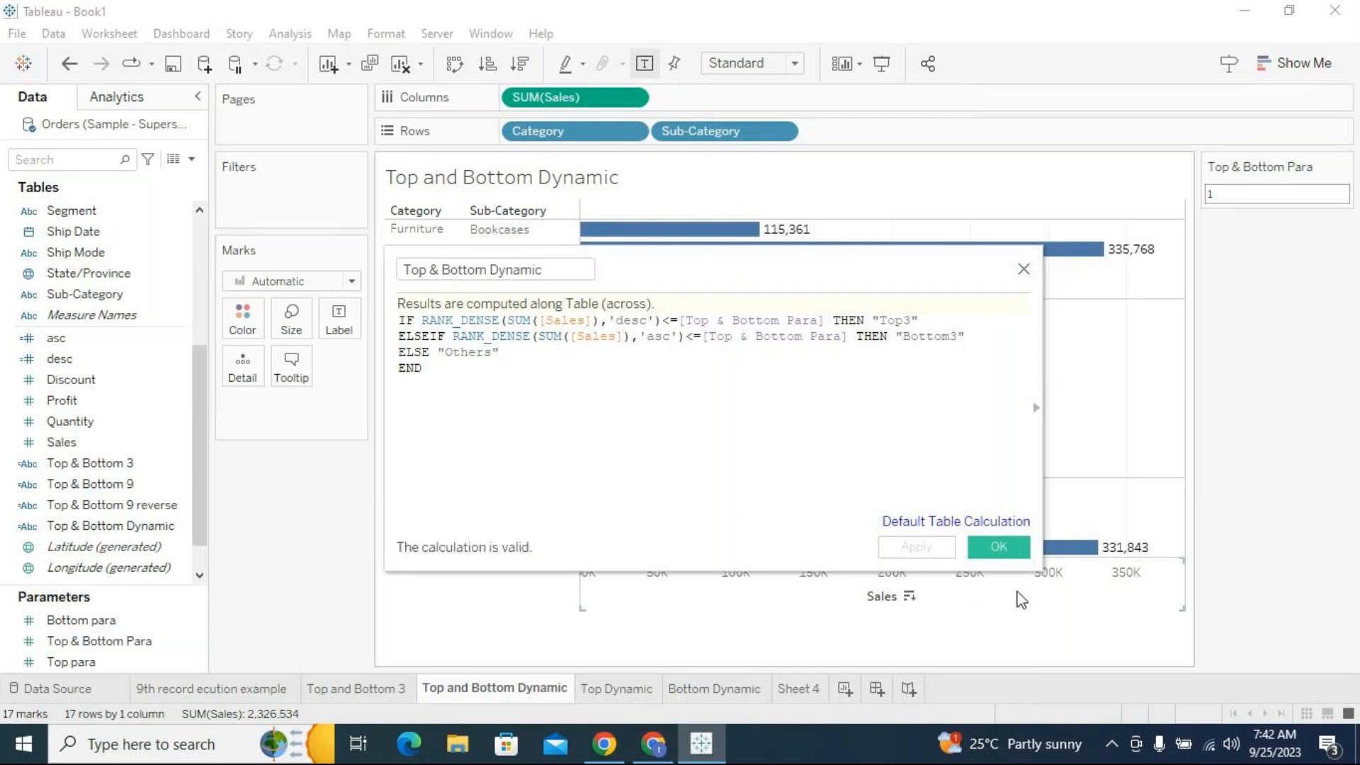
pyautogui.click(999, 547)
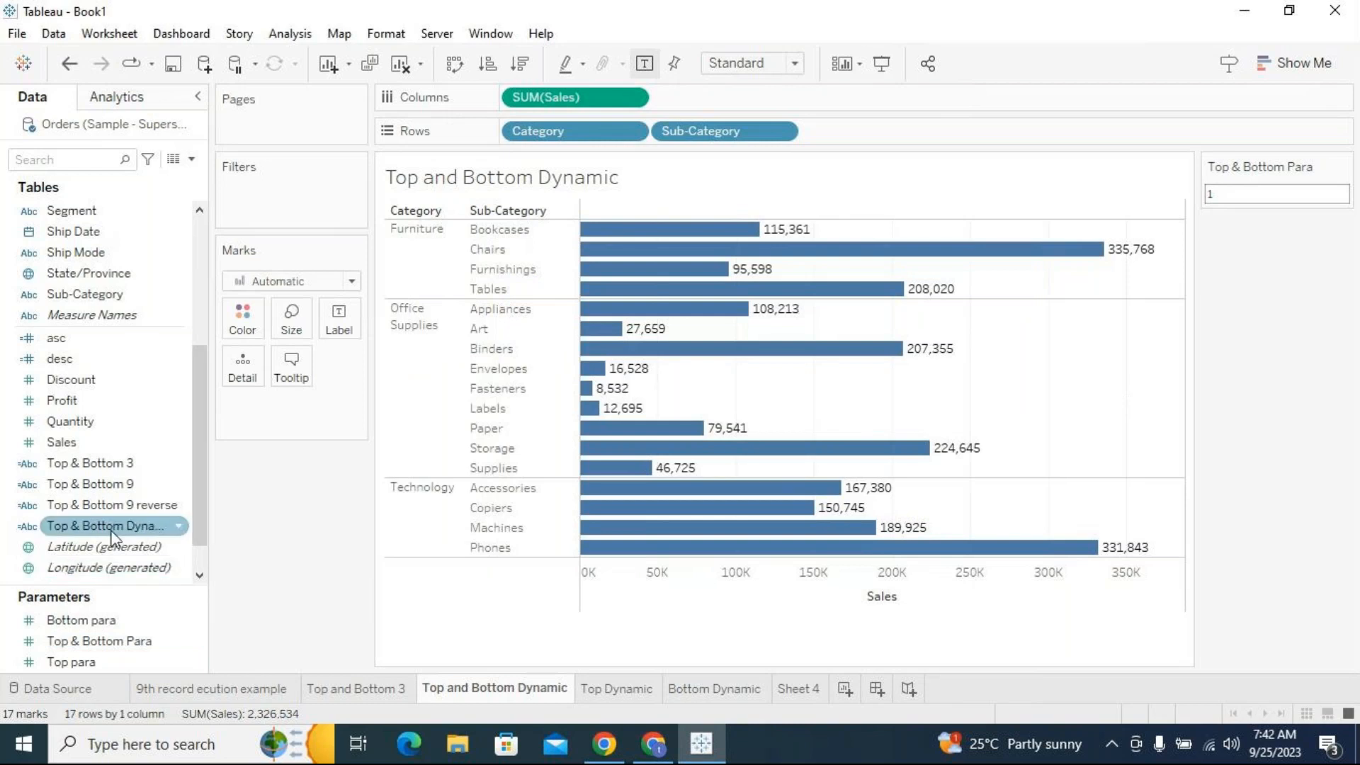
# Add Top & Bottom Dynamic to the rows after Sub-Category
pyautogui.moveTo(113, 528); pyautogui.dragTo(887, 134)
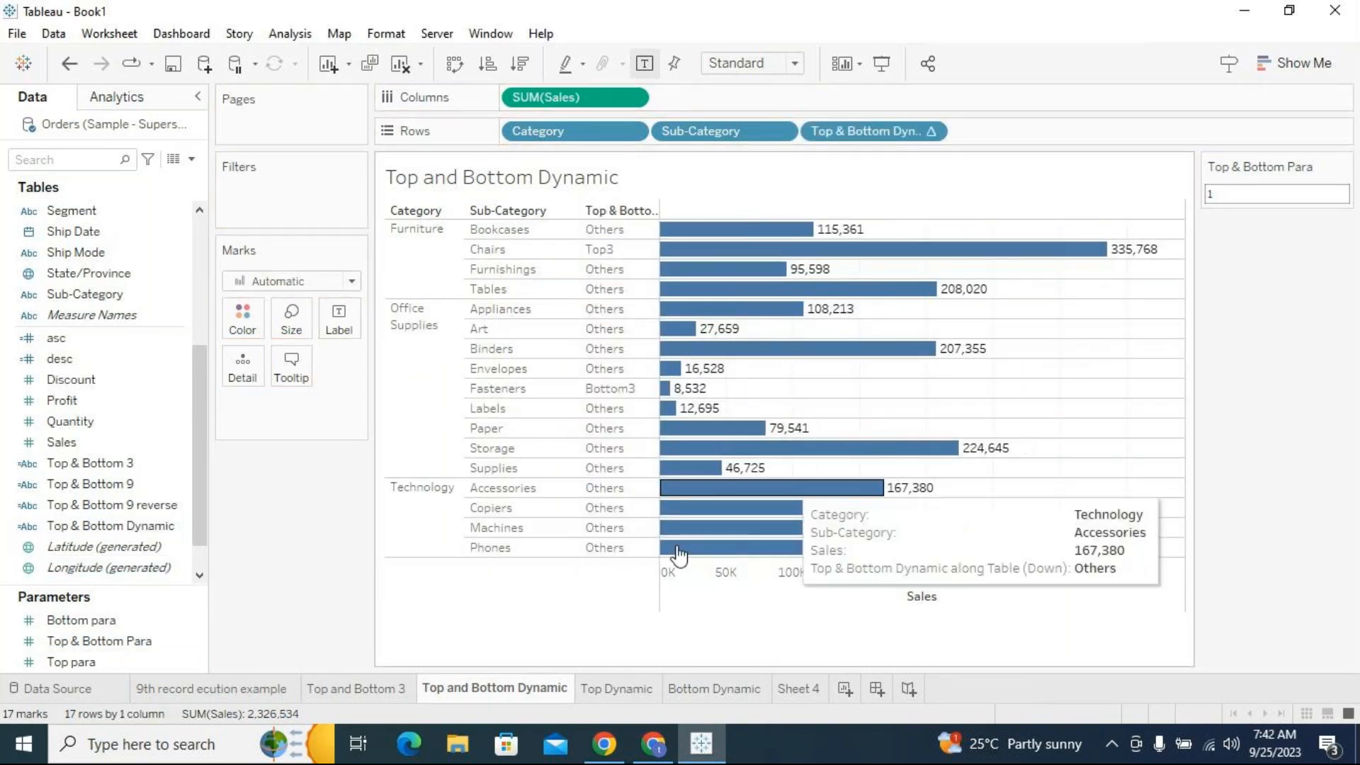
pyautogui.click(615, 252)
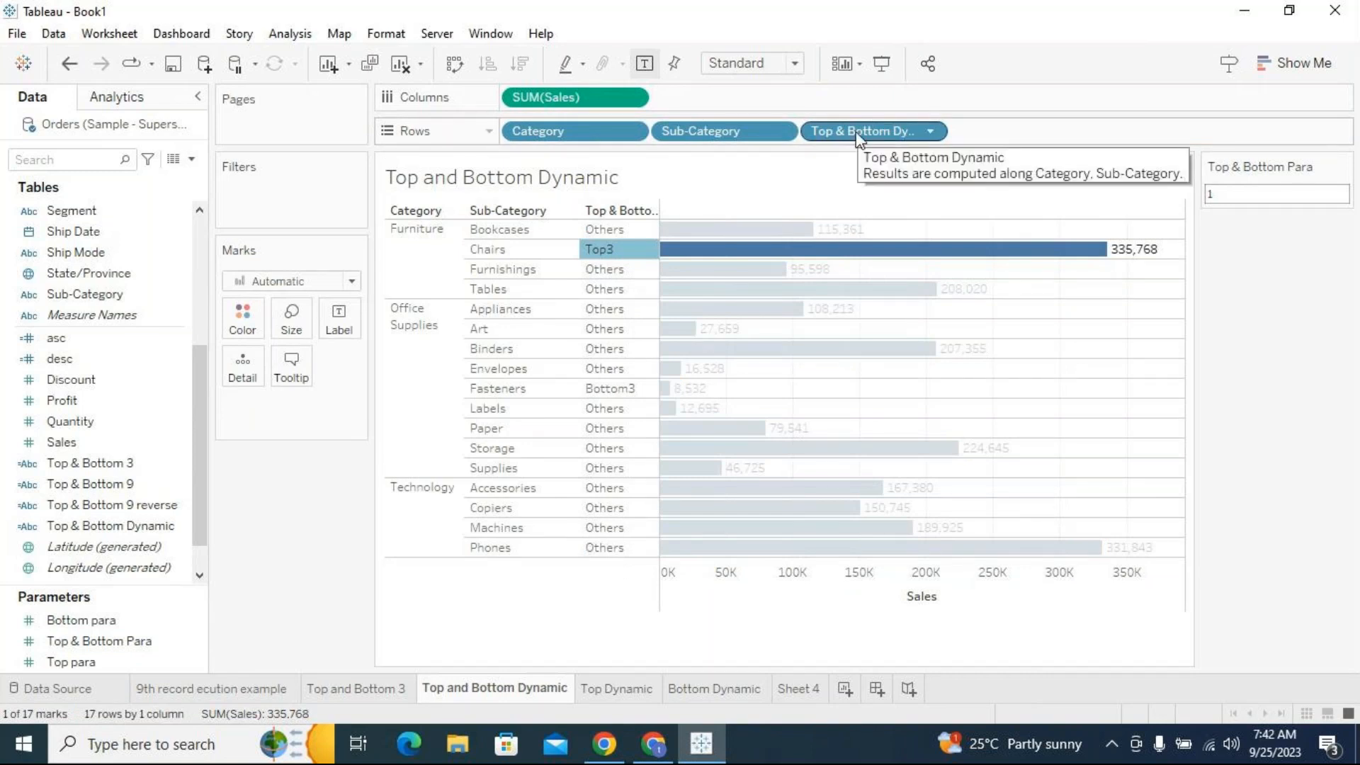
pyautogui.click(1032, 397)
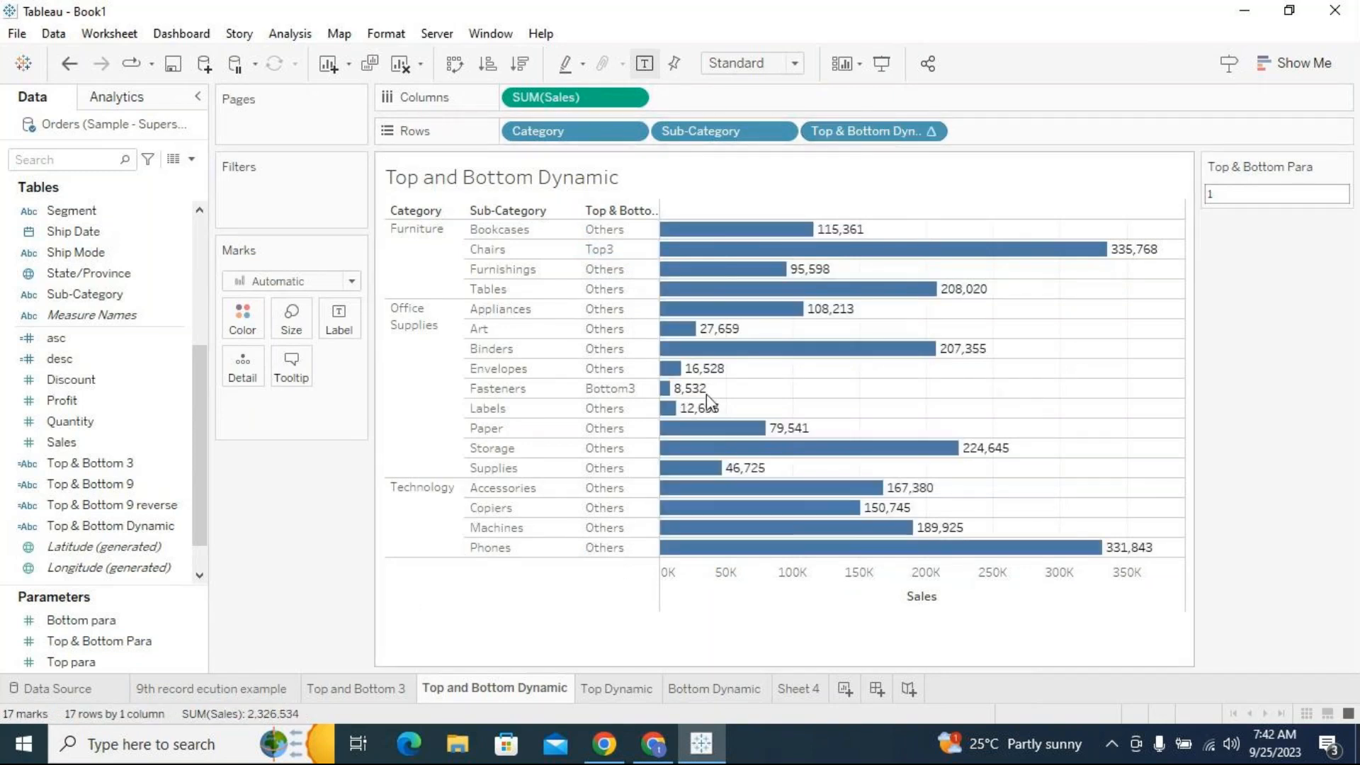
# Highlight the Top3 and Bottom3 rows in the chart to check the labels against the parameter value
pyautogui.click(611, 251)
pyautogui.keyDown('ctrl'); pyautogui.click(611, 389); pyautogui.keyUp('ctrl')
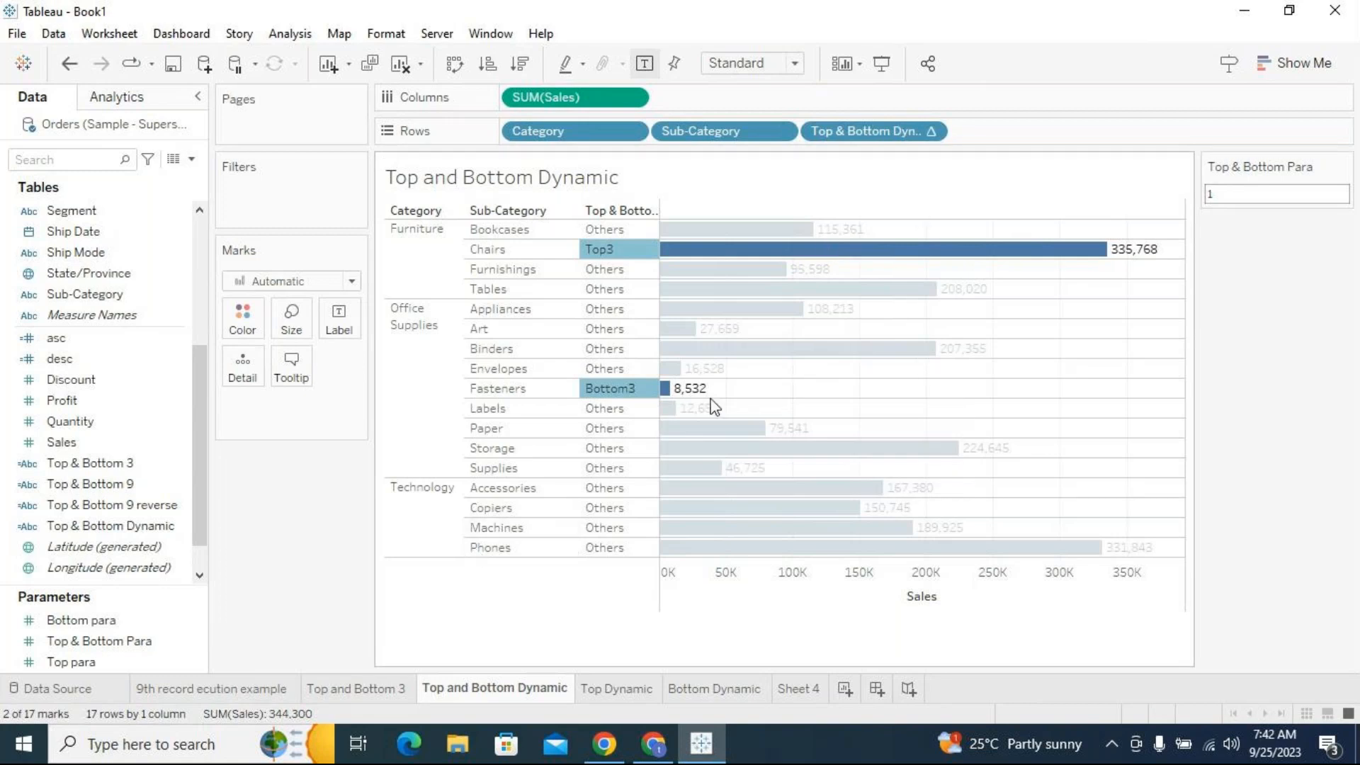
pyautogui.click(179, 526)
pyautogui.click(866, 457)
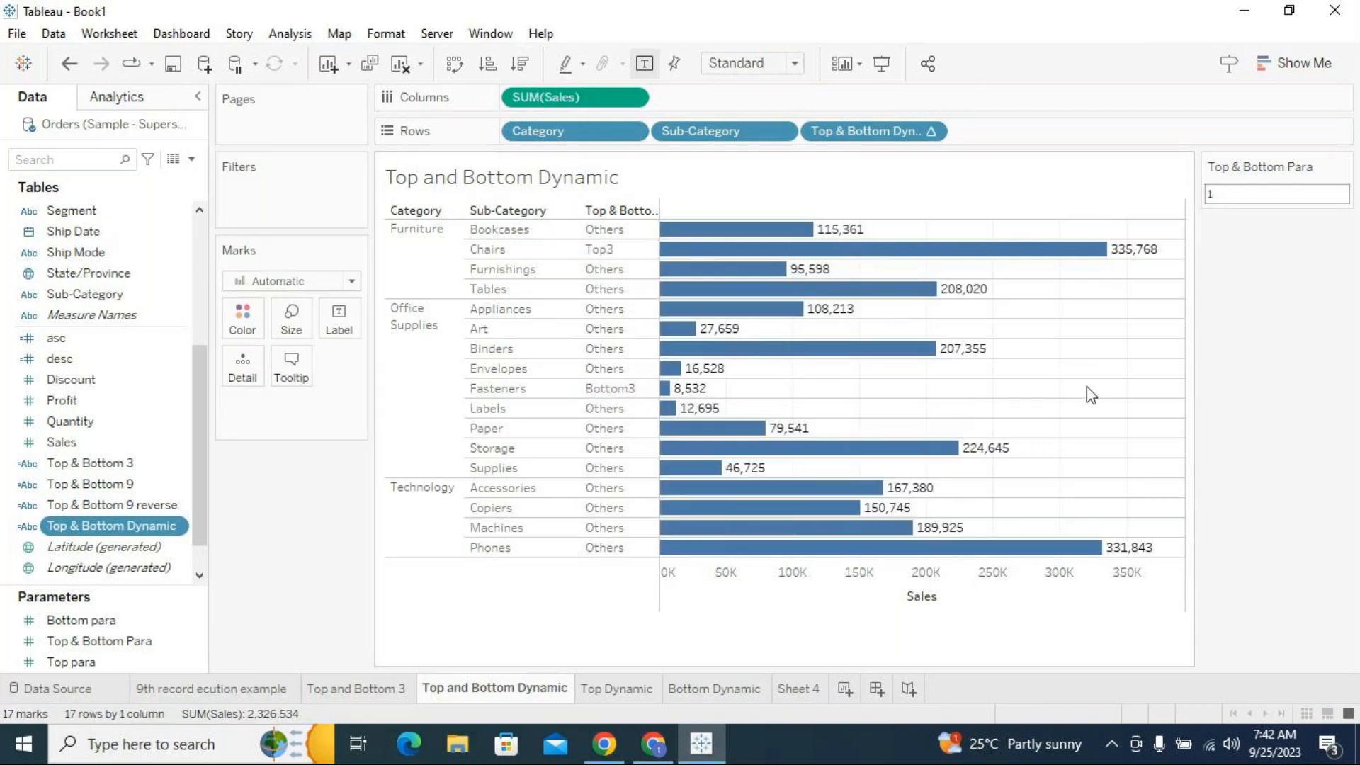
pyautogui.click(1236, 193)
pyautogui.click(602, 249)
pyautogui.keyDown('ctrl'); pyautogui.click(601, 388); pyautogui.keyUp('ctrl')
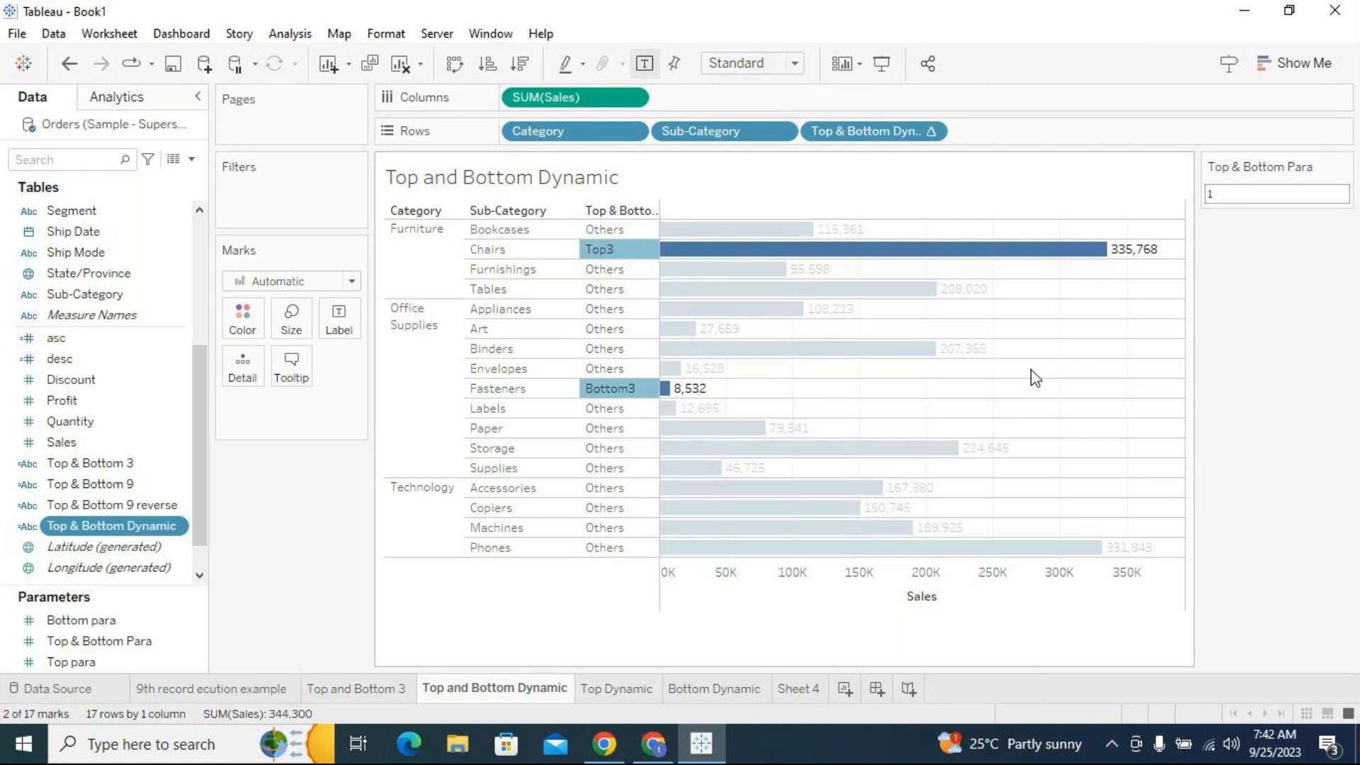
# Change the labels returned by the Top & Bottom Dynamic calculation to "Top" and "Bottom" and save it
pyautogui.rightClick(177, 526)
pyautogui.click(253, 183)
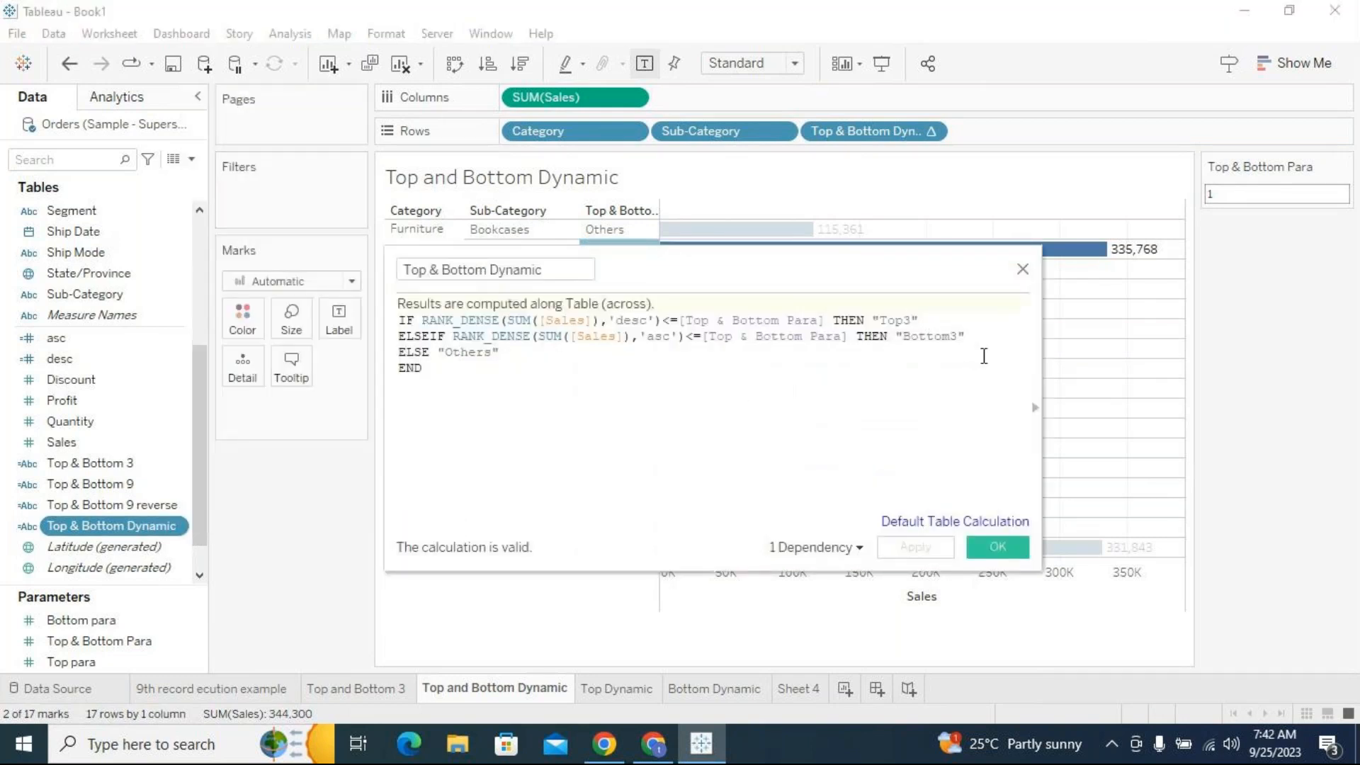
pyautogui.press('BackSpace')
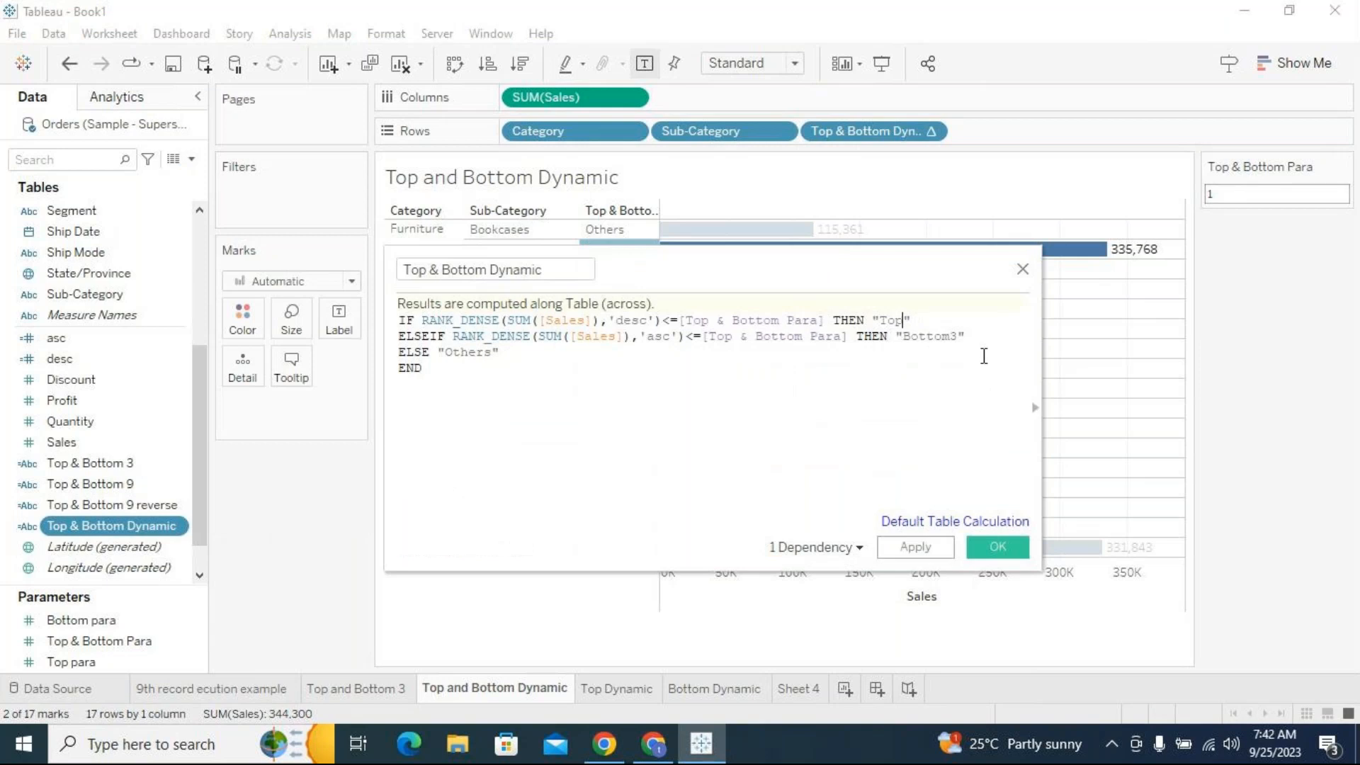
pyautogui.click(956, 337)
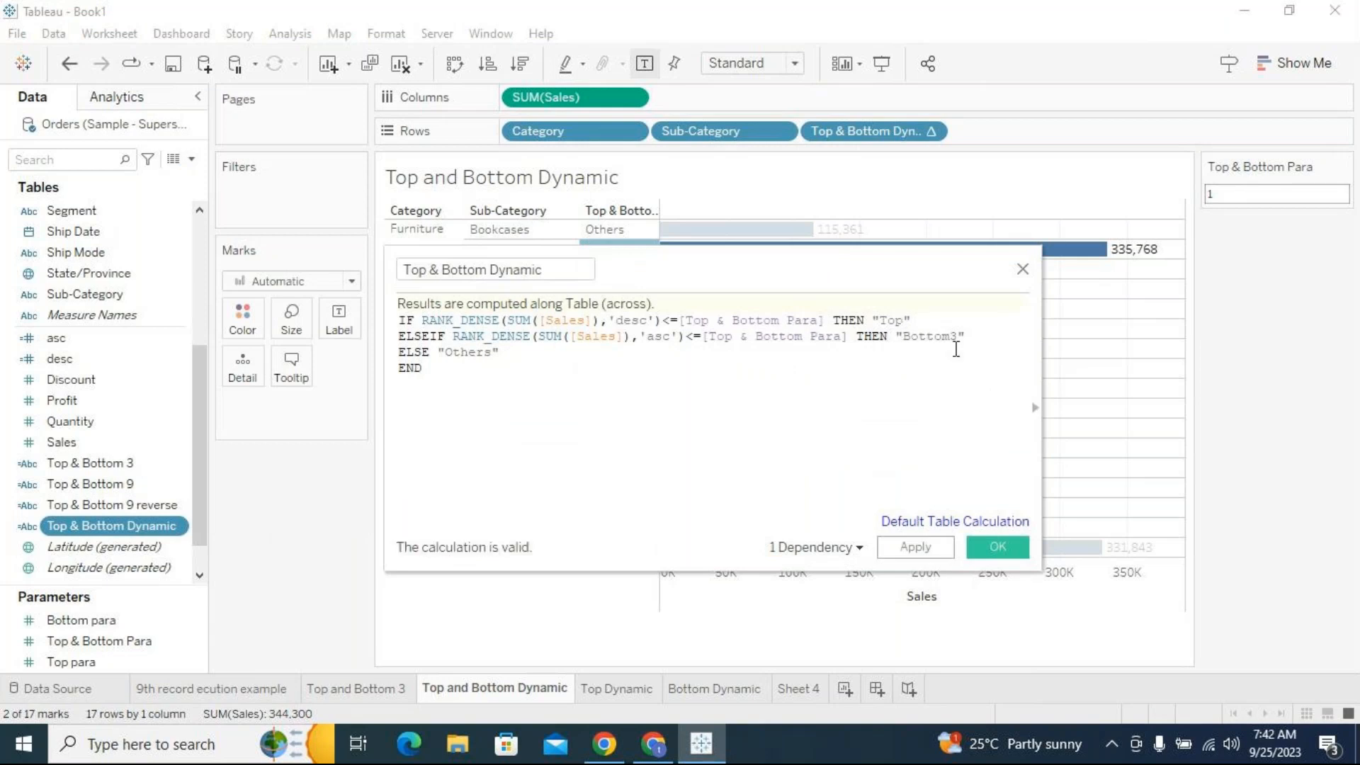
pyautogui.press('BackSpace')
pyautogui.click(991, 548)
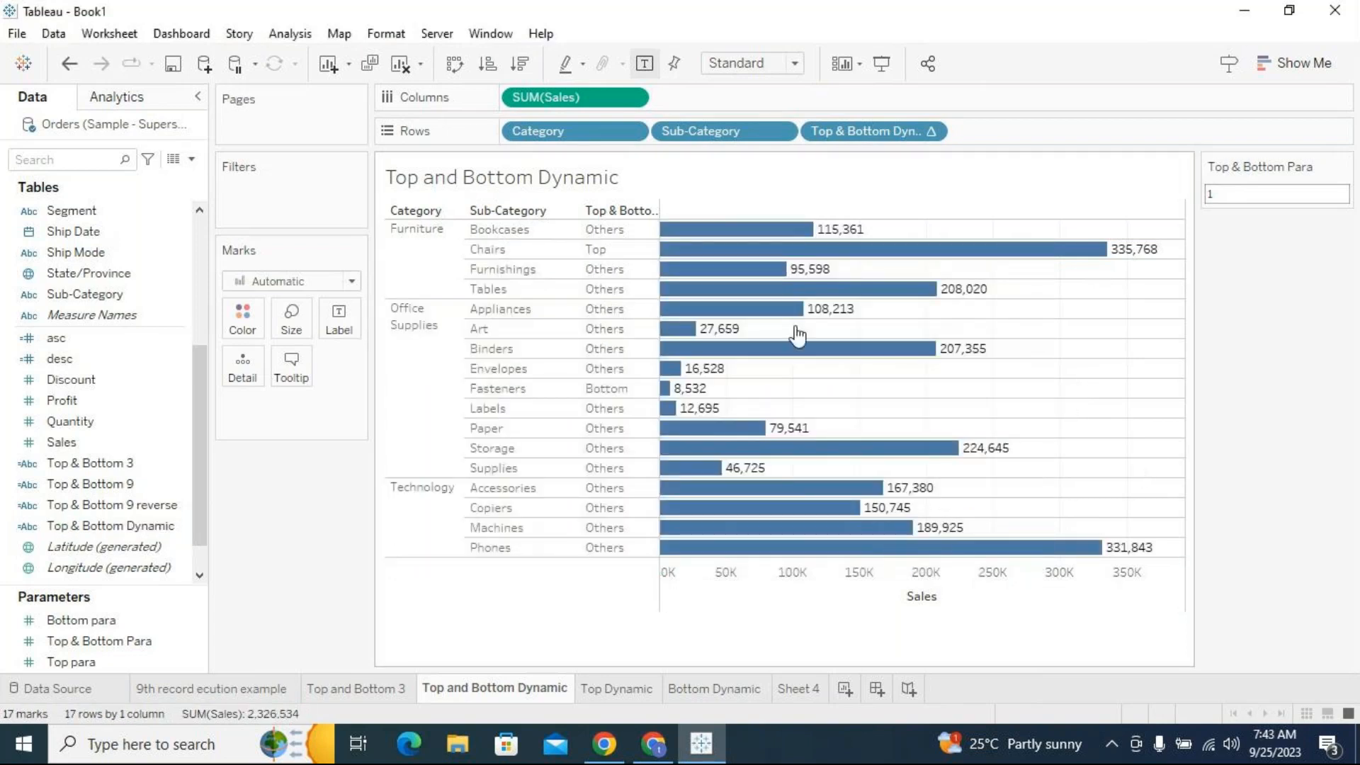
# Highlight the Top and Bottom rows in the chart, and set the Top & Bottom Para parameter to 2
pyautogui.click(613, 255)
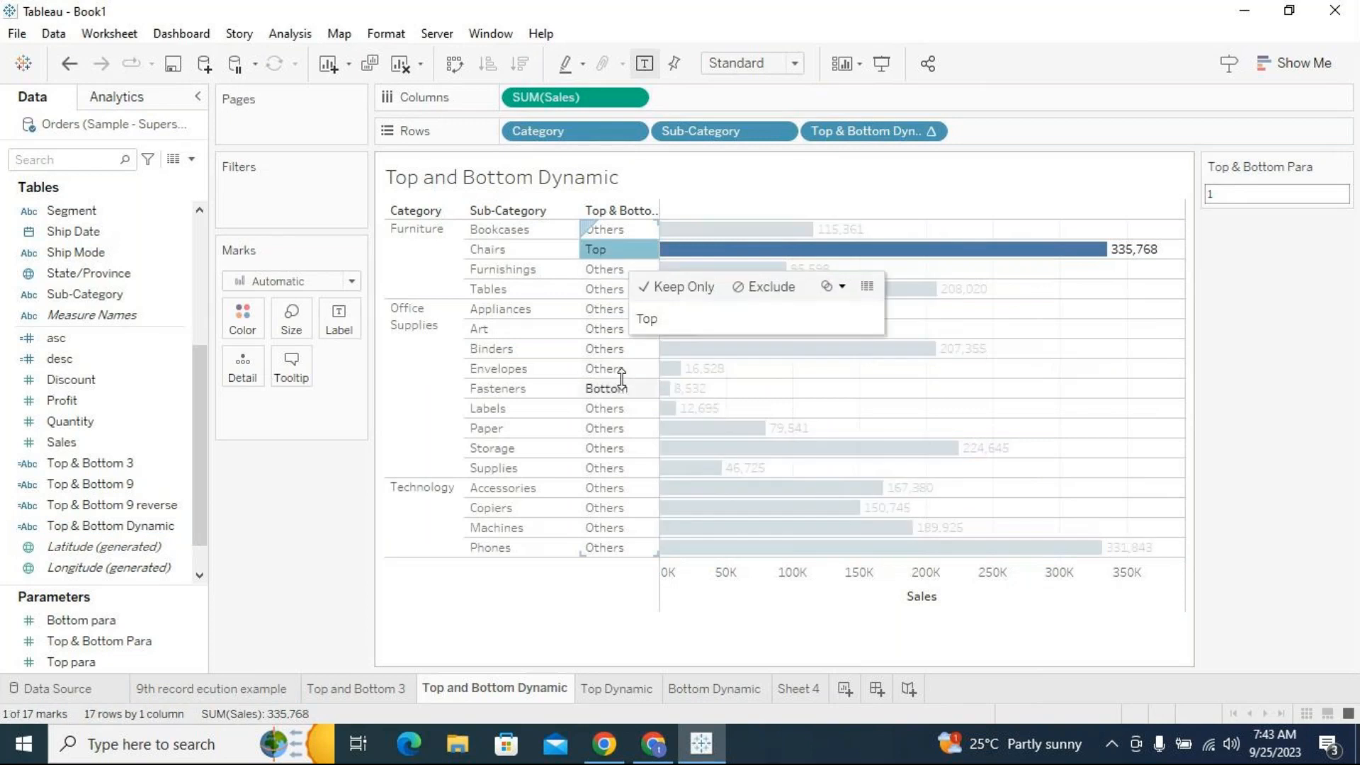
pyautogui.keyDown('ctrl'); pyautogui.click(623, 388); pyautogui.keyUp('ctrl')
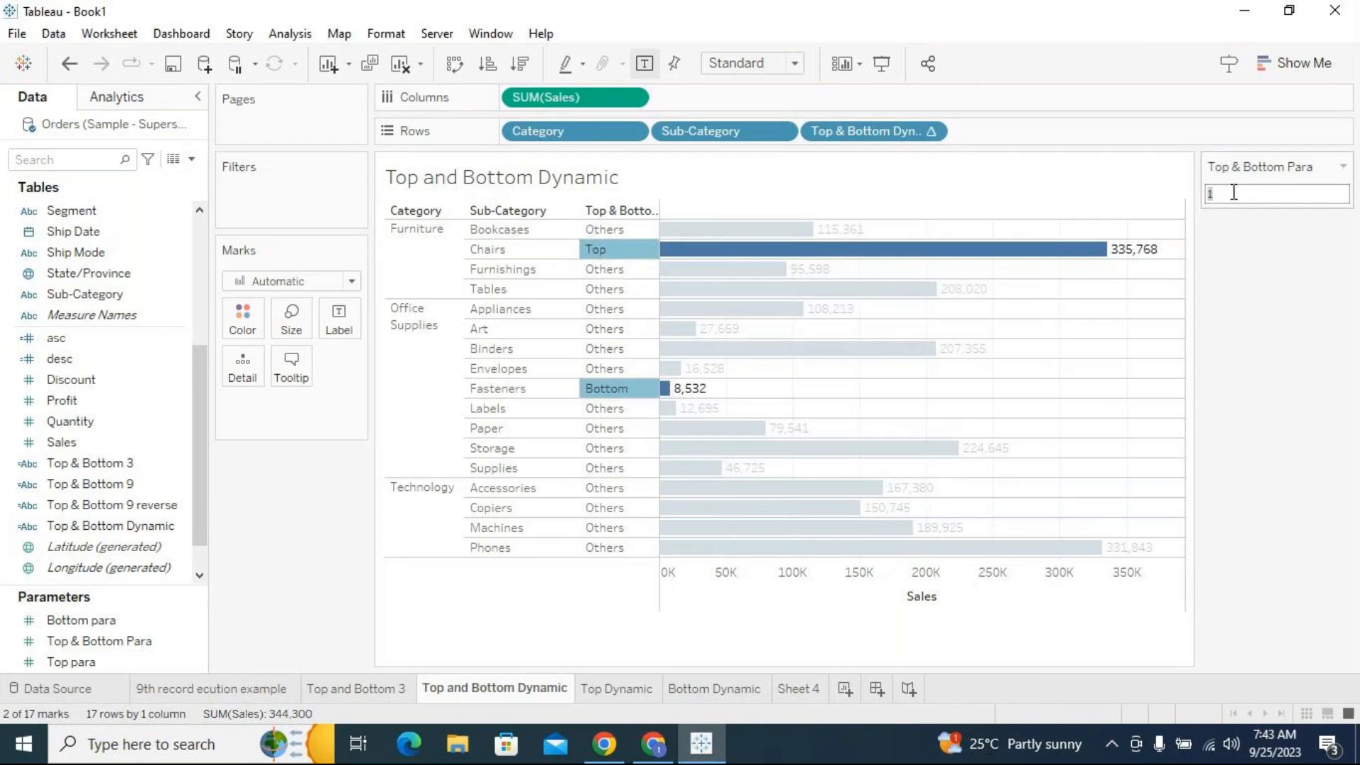
pyautogui.write('2')
pyautogui.press('Return')
pyautogui.click(1126, 389)
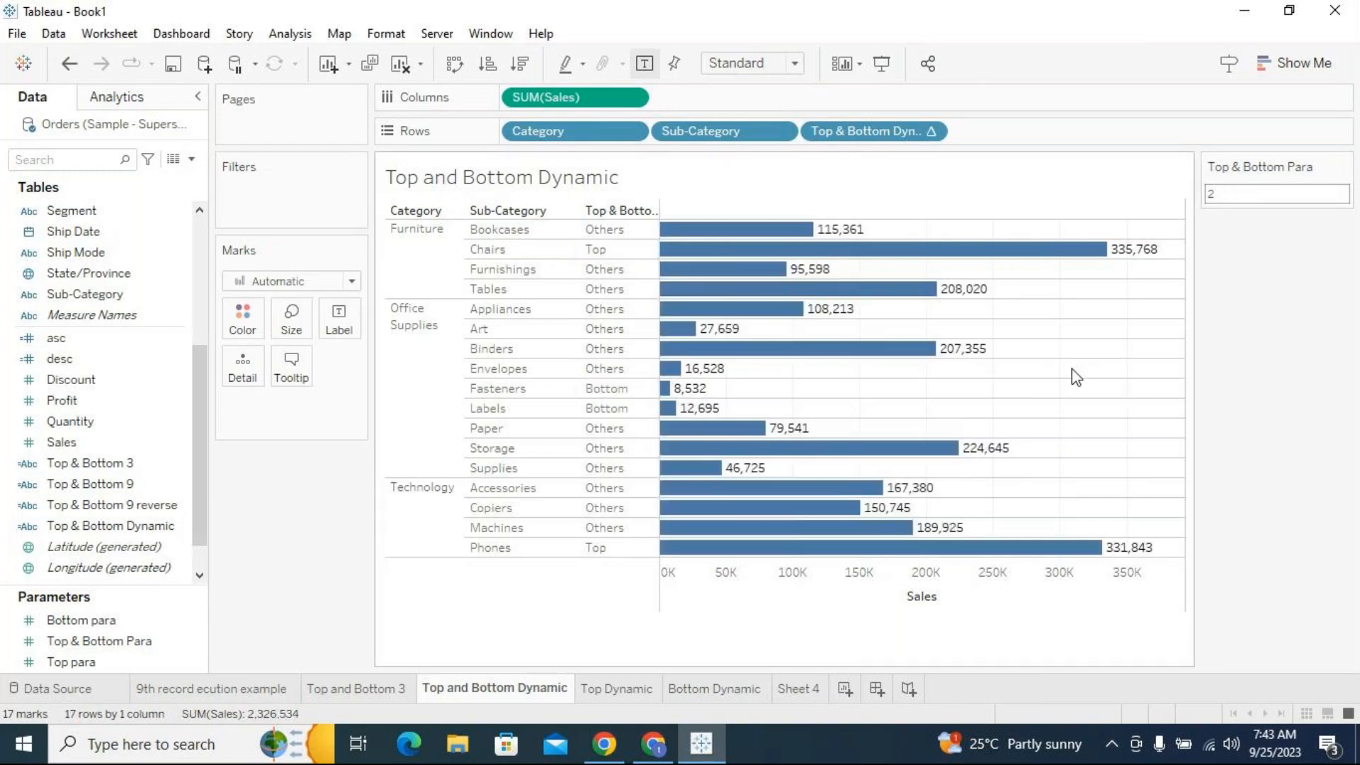
# Highlight the Top rows Chairs and Phones and the Bottom rows Labels and Fasteners to check the ranking
pyautogui.click(632, 247)
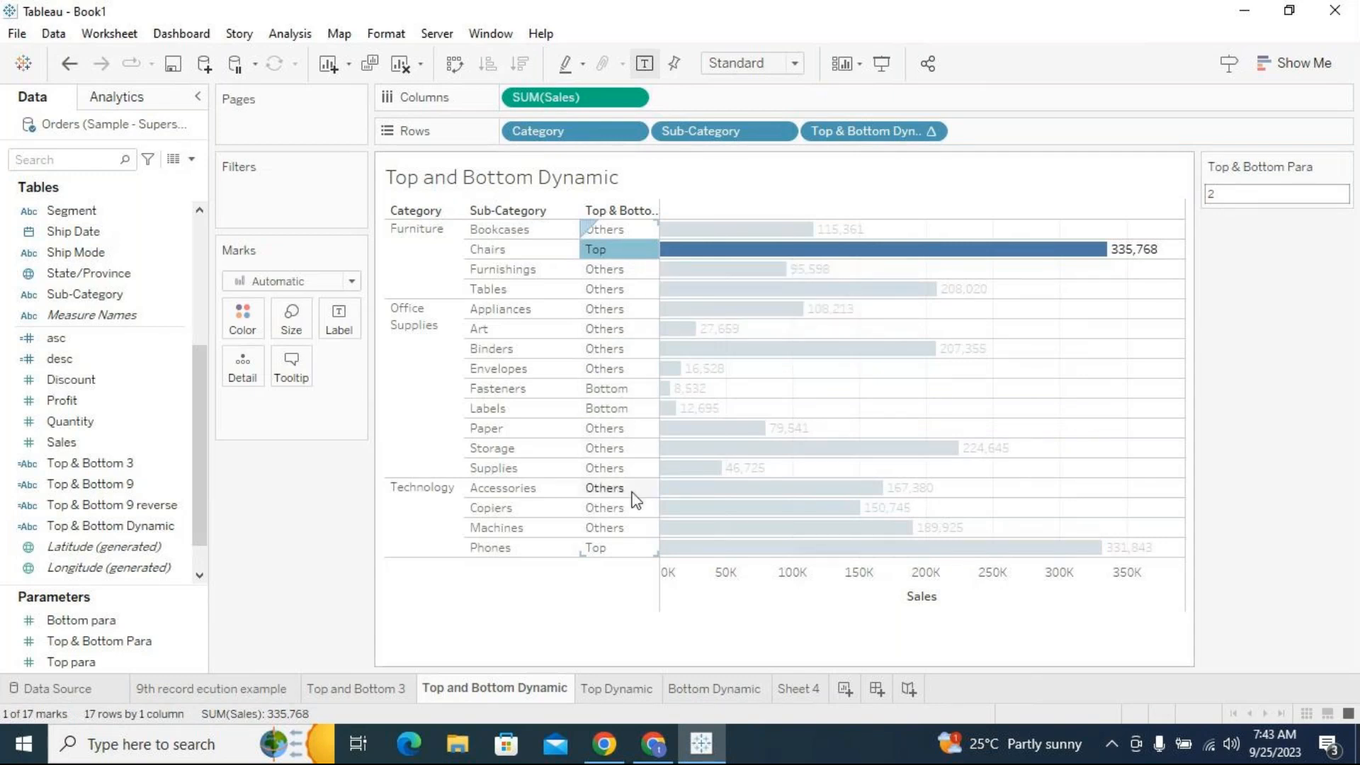
pyautogui.click(614, 549)
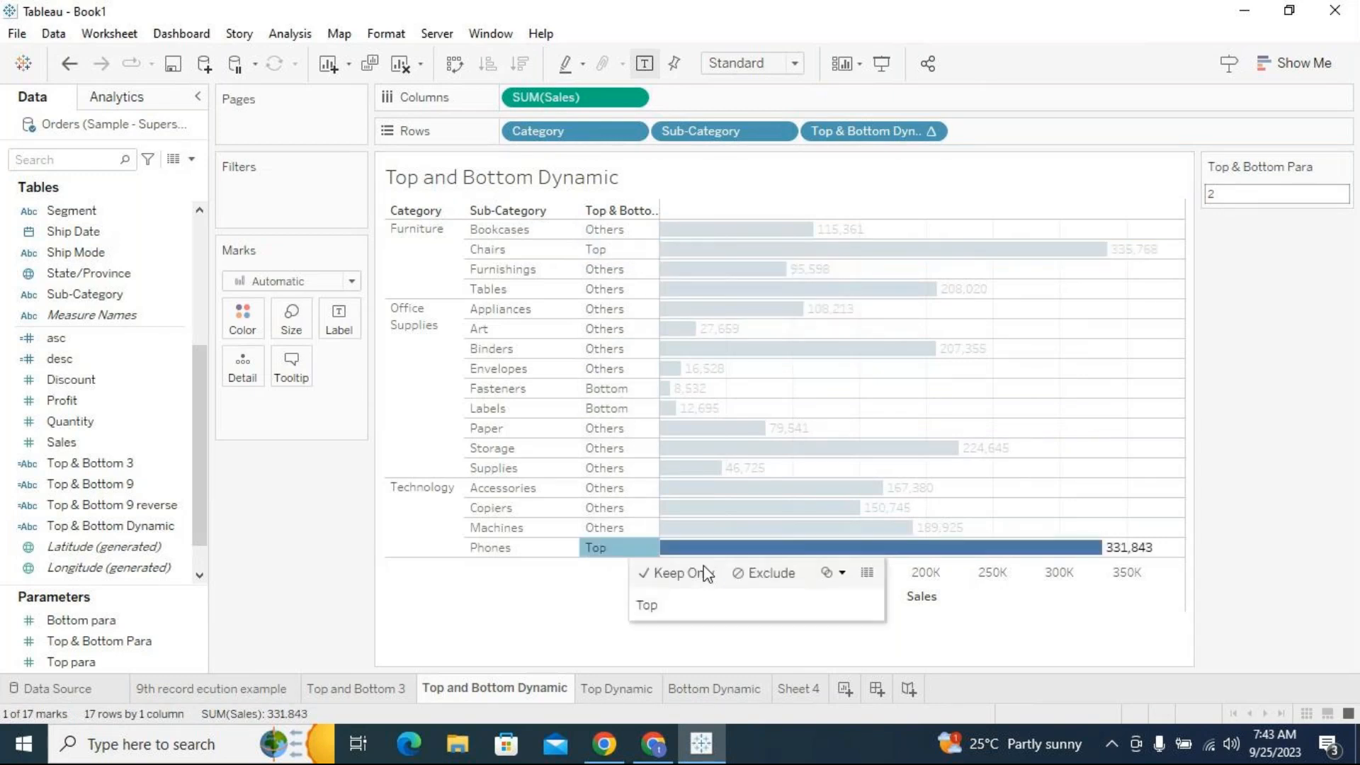
pyautogui.click(619, 254)
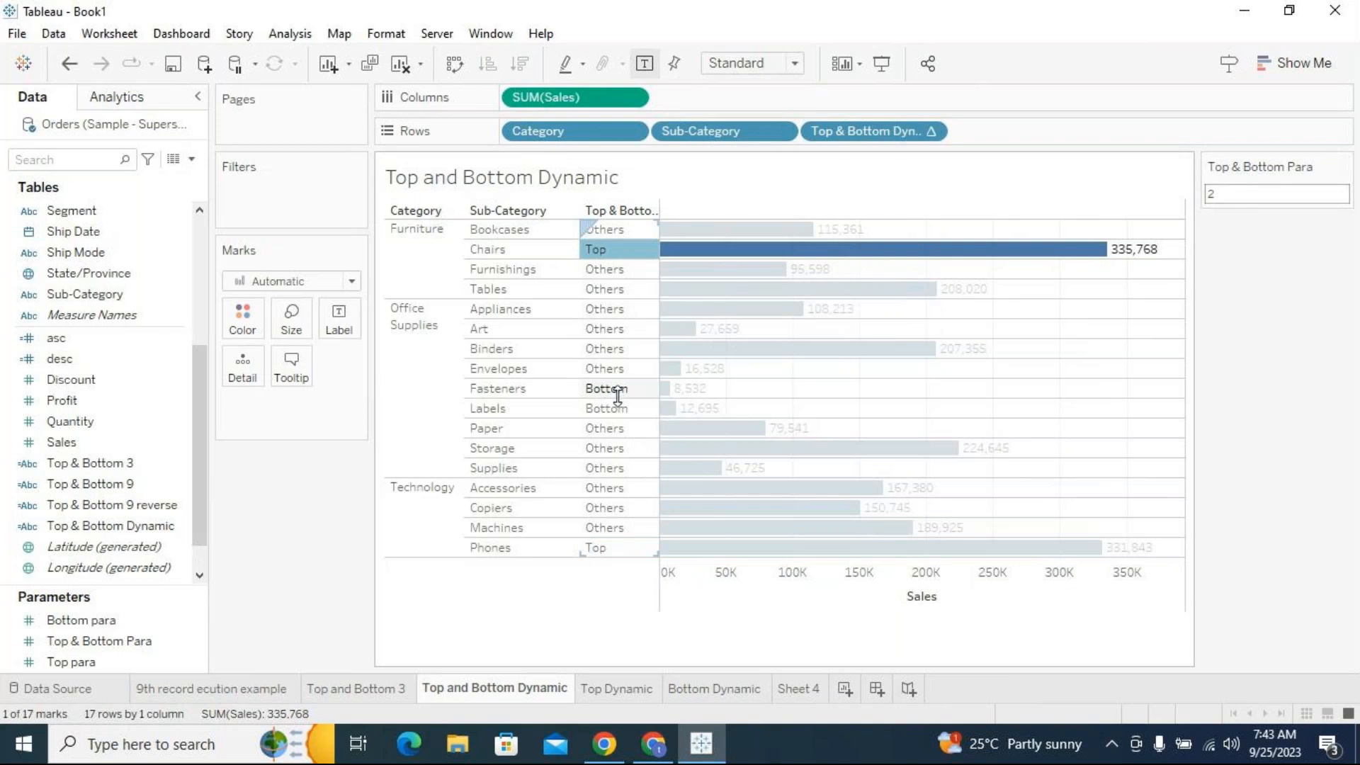
pyautogui.keyDown('ctrl'); pyautogui.click(601, 552); pyautogui.keyUp('ctrl')
pyautogui.keyDown('ctrl'); pyautogui.click(617, 408); pyautogui.keyUp('ctrl')
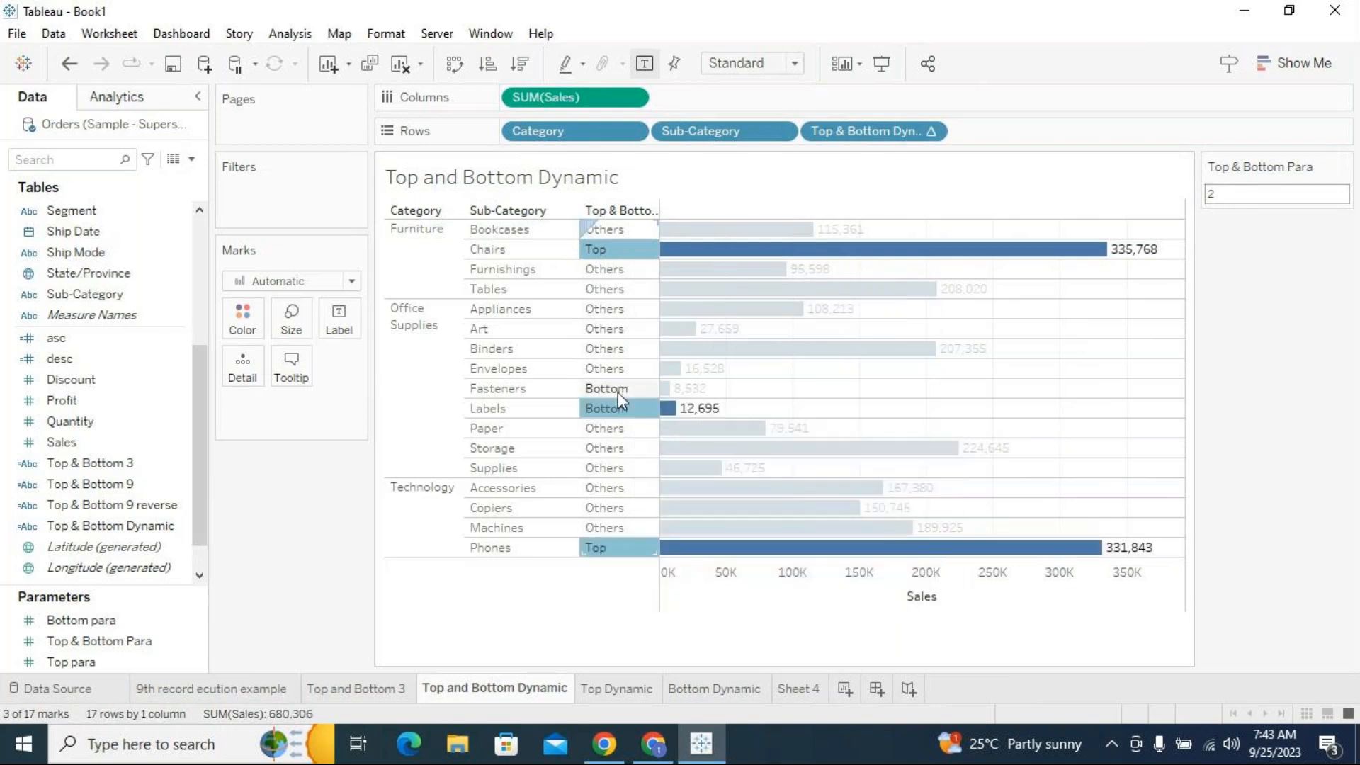
pyautogui.keyDown('ctrl'); pyautogui.click(618, 393); pyautogui.keyUp('ctrl')
# Set Top & Bottom Para to 3 and add the Envelopes and Storage rows to the highlighted selection to check the labels
pyautogui.click(1247, 194)
pyautogui.write('3')
pyautogui.press('Return')
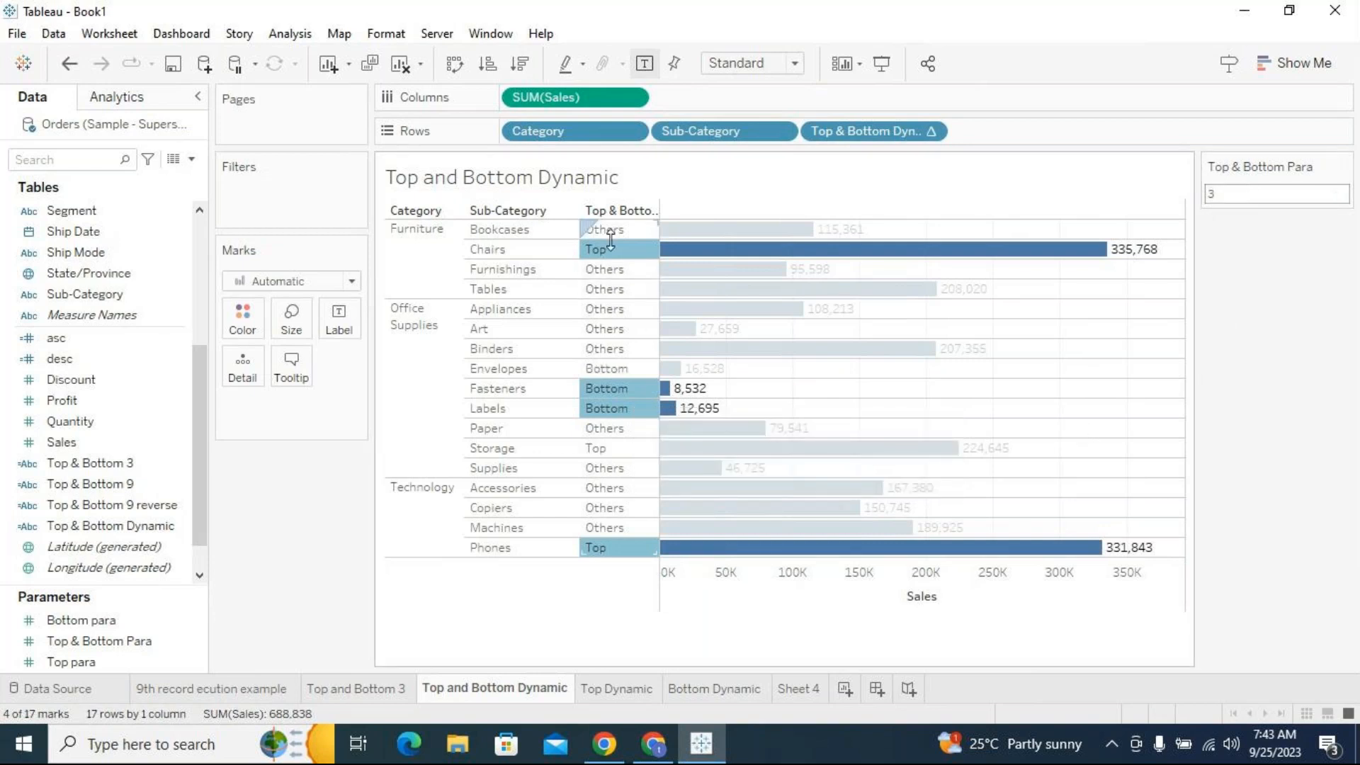
pyautogui.keyDown('ctrl'); pyautogui.click(620, 367); pyautogui.keyUp('ctrl')
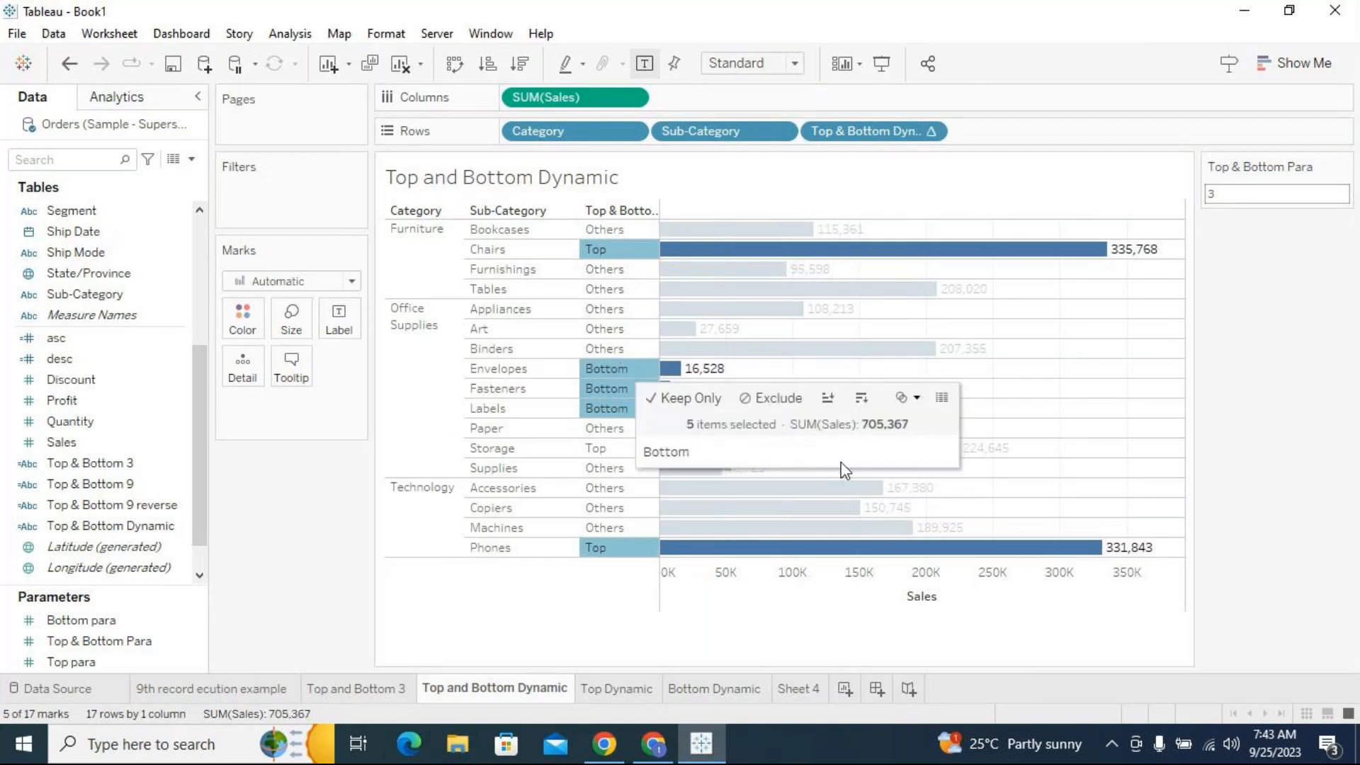
pyautogui.keyDown('ctrl'); pyautogui.click(615, 449); pyautogui.keyUp('ctrl')
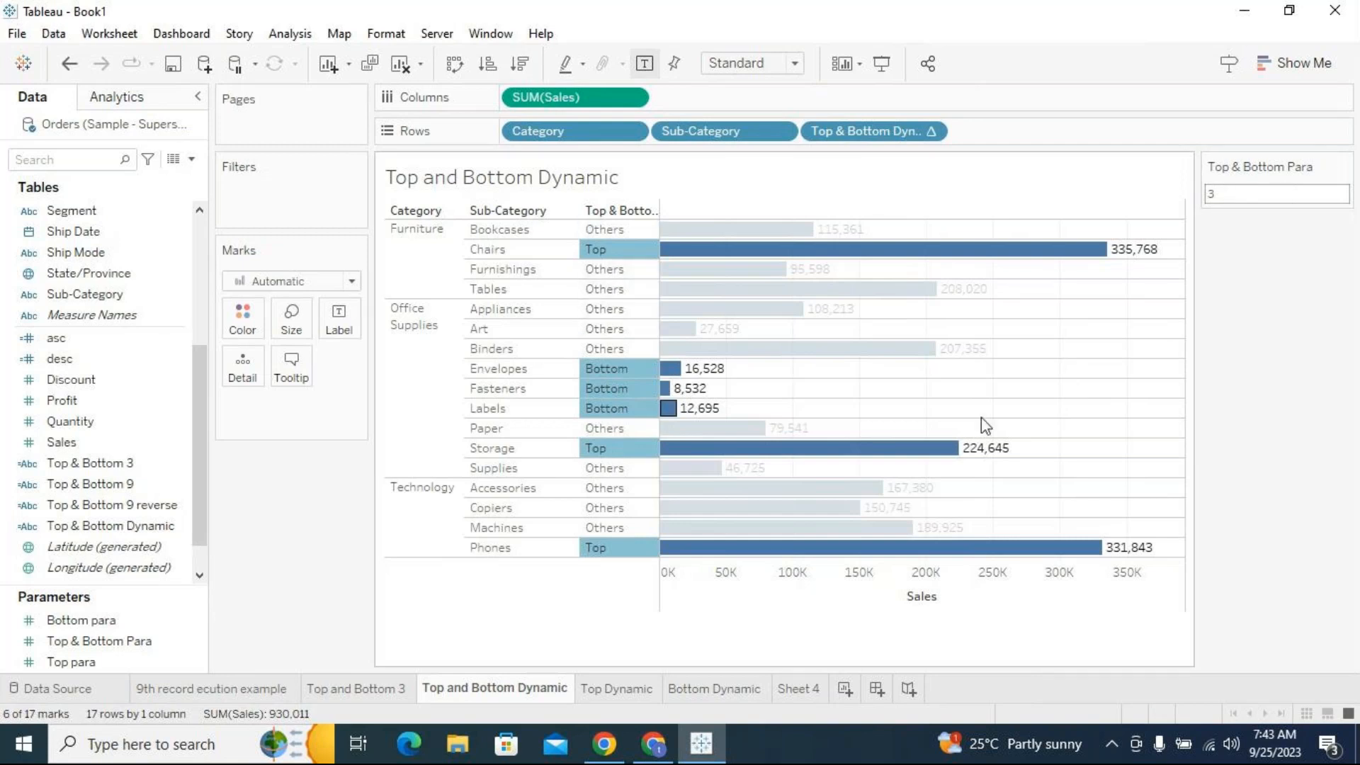
pyautogui.click(1095, 416)
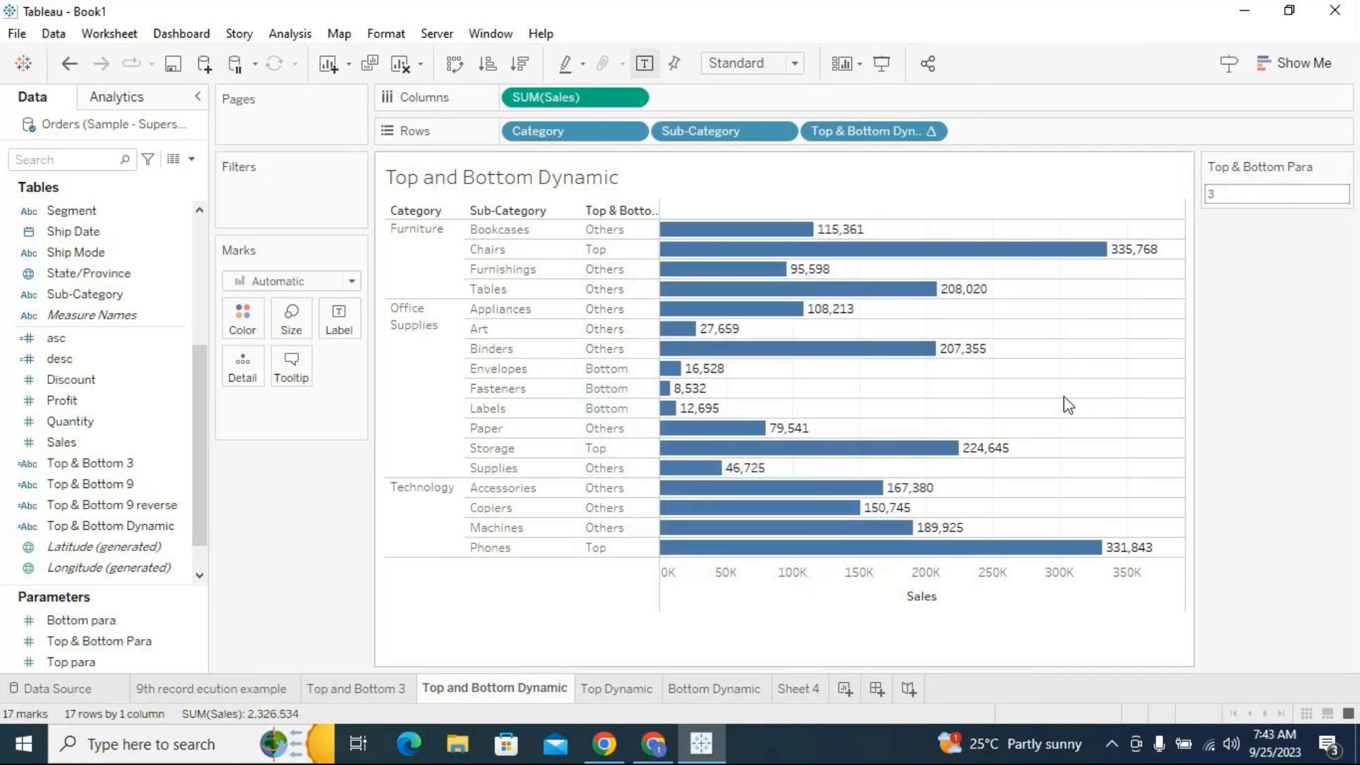
# Filter the chart by Top & Bottom Dynamic, keeping only the Bottom and Top values
pyautogui.click(930, 132)
pyautogui.click(905, 155)
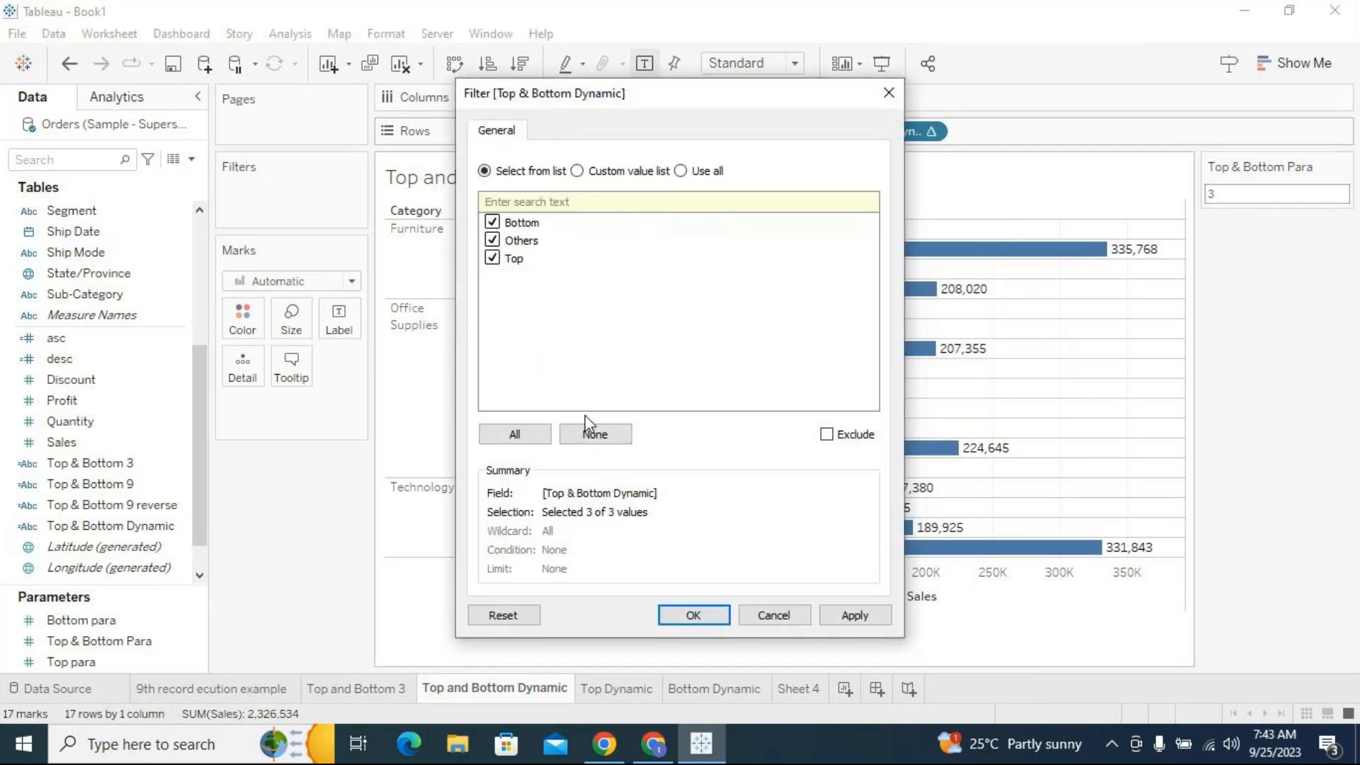
pyautogui.click(591, 432)
pyautogui.click(492, 222)
pyautogui.click(493, 258)
pyautogui.click(691, 614)
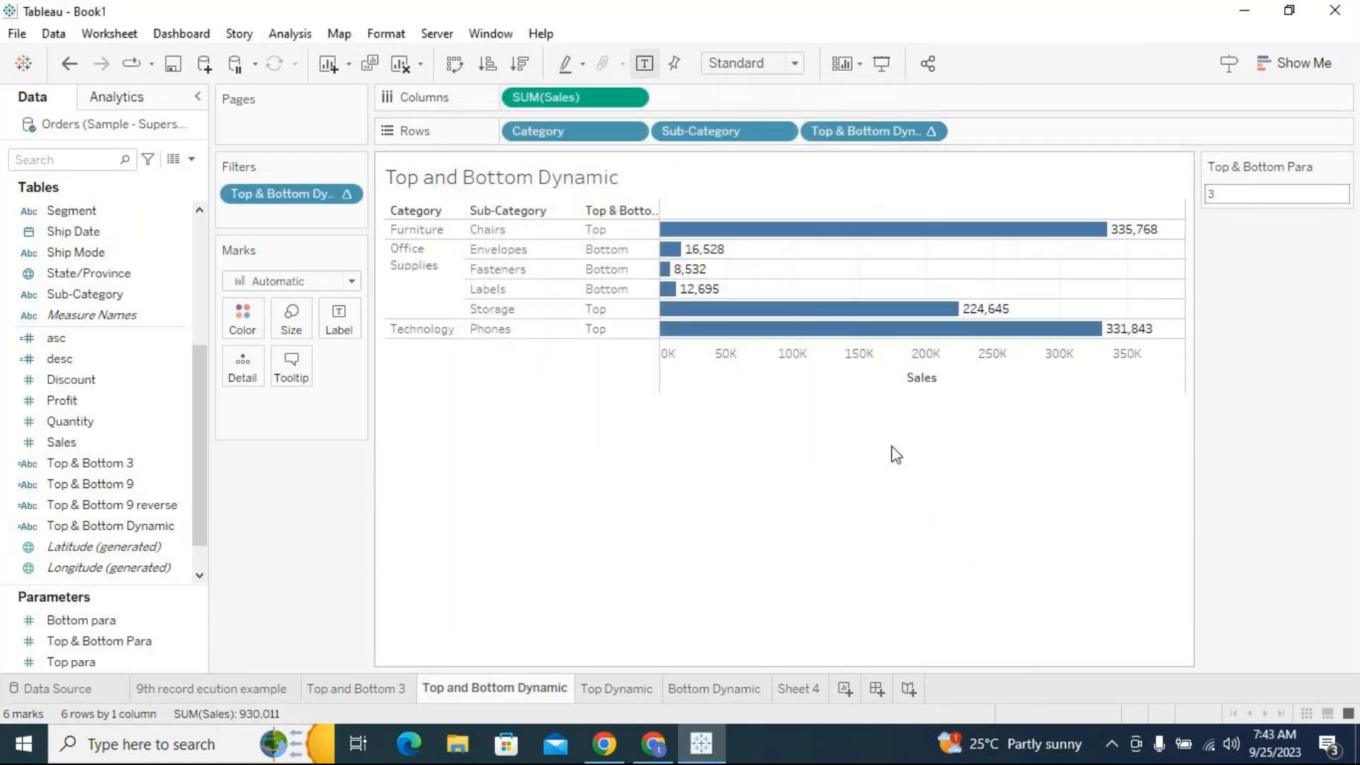
# Set the Top & Bottom Para parameter to 4 to test the filtered chart
pyautogui.click(1242, 194)
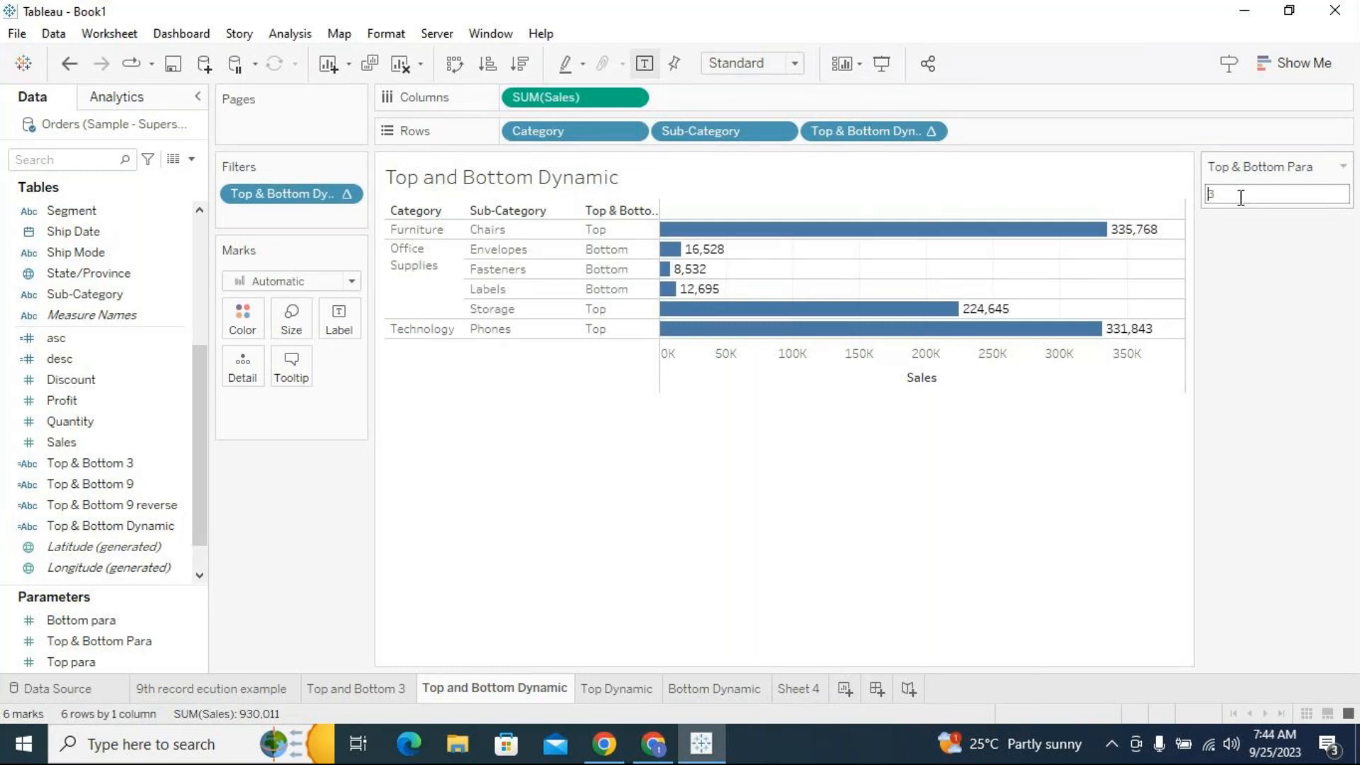
pyautogui.press('BackSpace')
pyautogui.write('4')
pyautogui.press('Return')
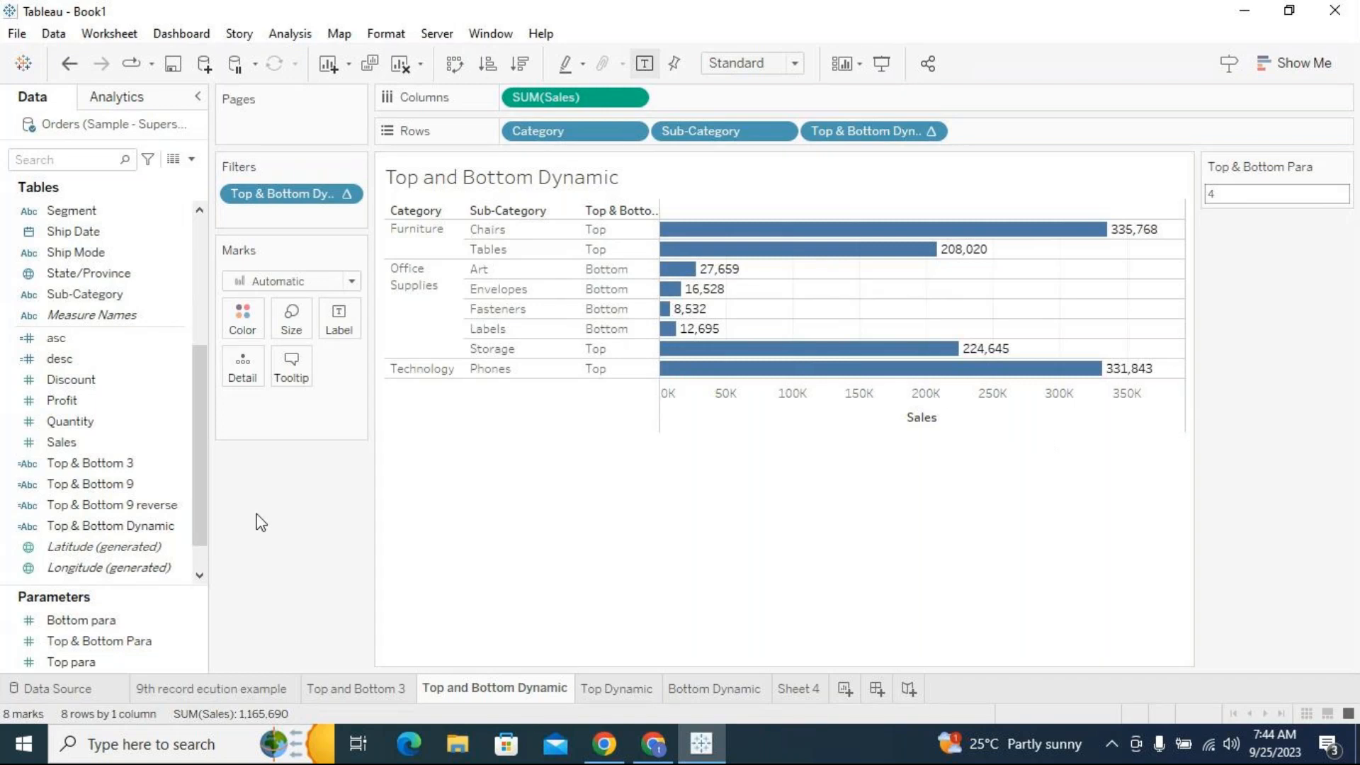
# Review the Top & Bottom 3 and Top & Bottom Dynamic formulas to compare the fixed limits with the parameter-driven ones
pyautogui.click(182, 465)
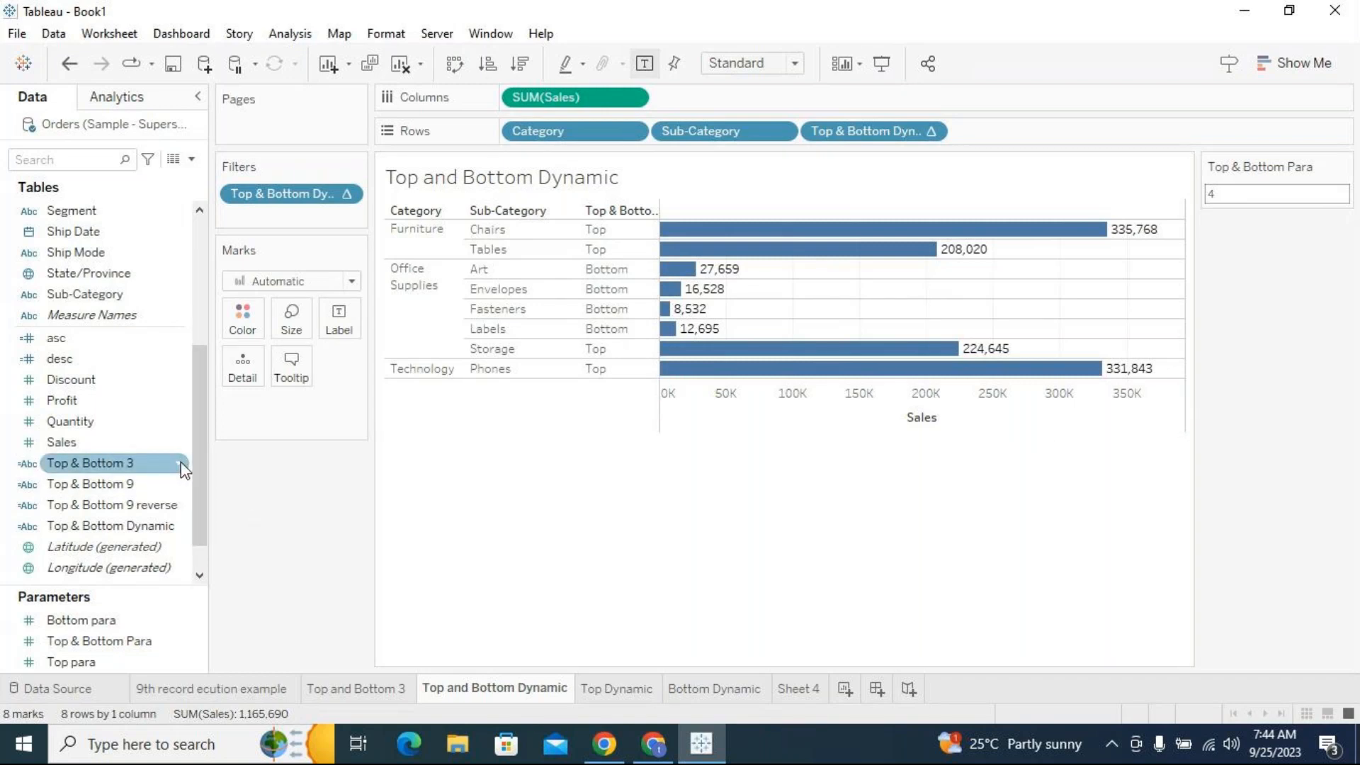
pyautogui.click(181, 462)
pyautogui.click(243, 120)
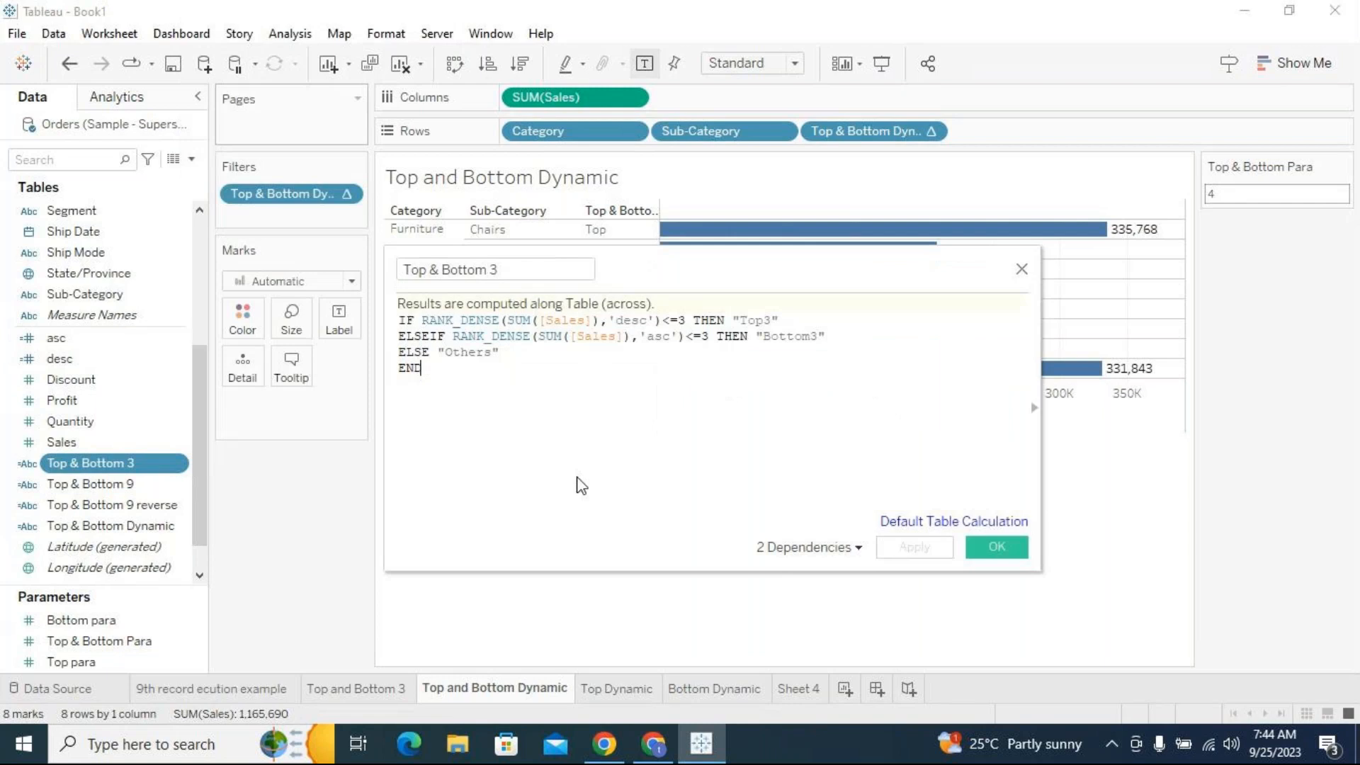
pyautogui.click(1023, 271)
pyautogui.click(181, 528)
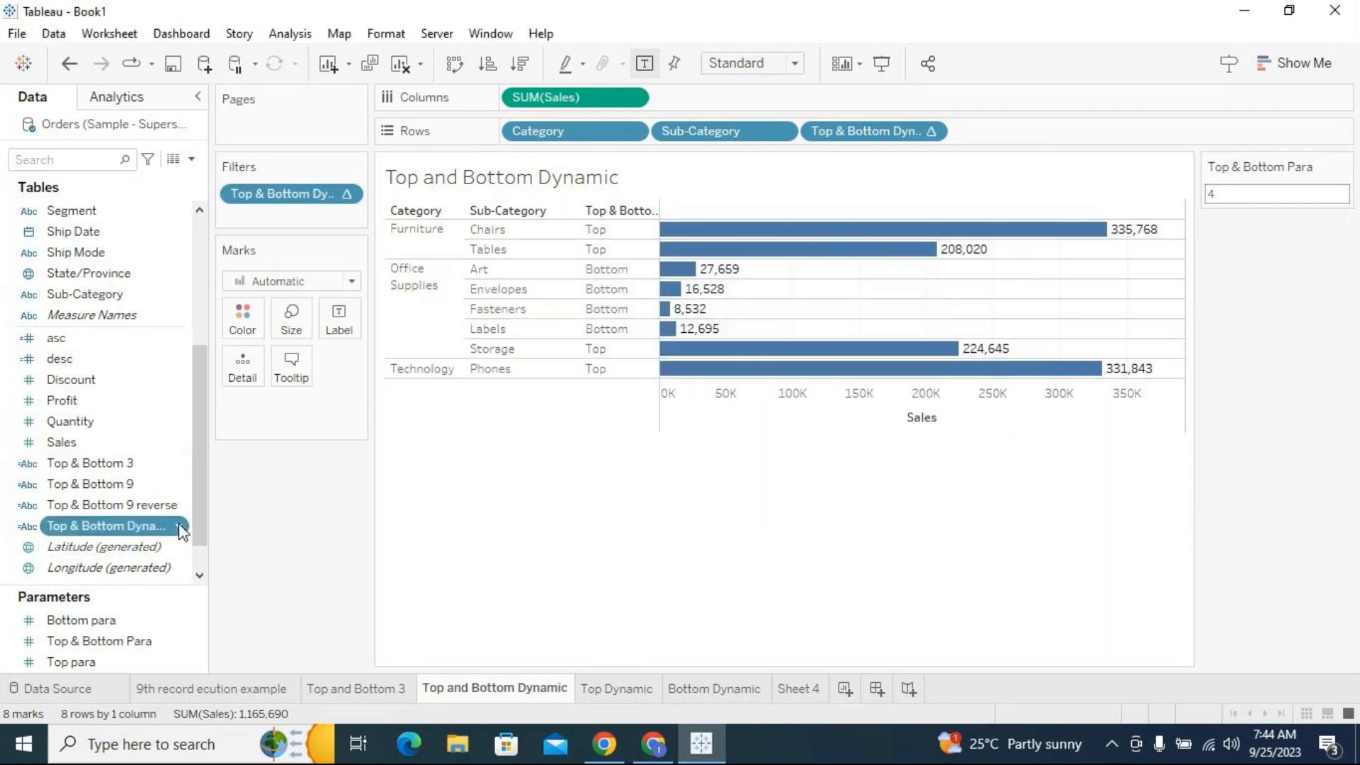
pyautogui.click(182, 531)
pyautogui.click(248, 182)
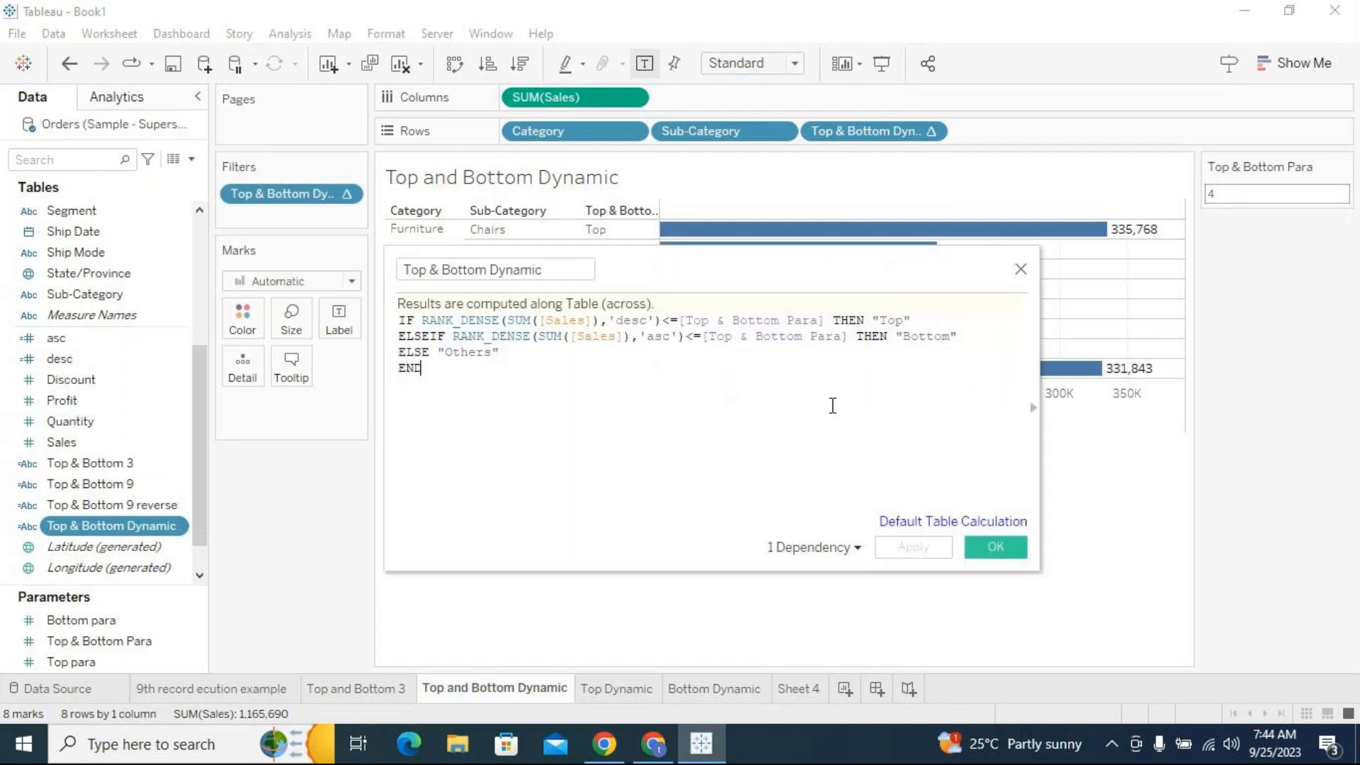
pyautogui.click(1021, 268)
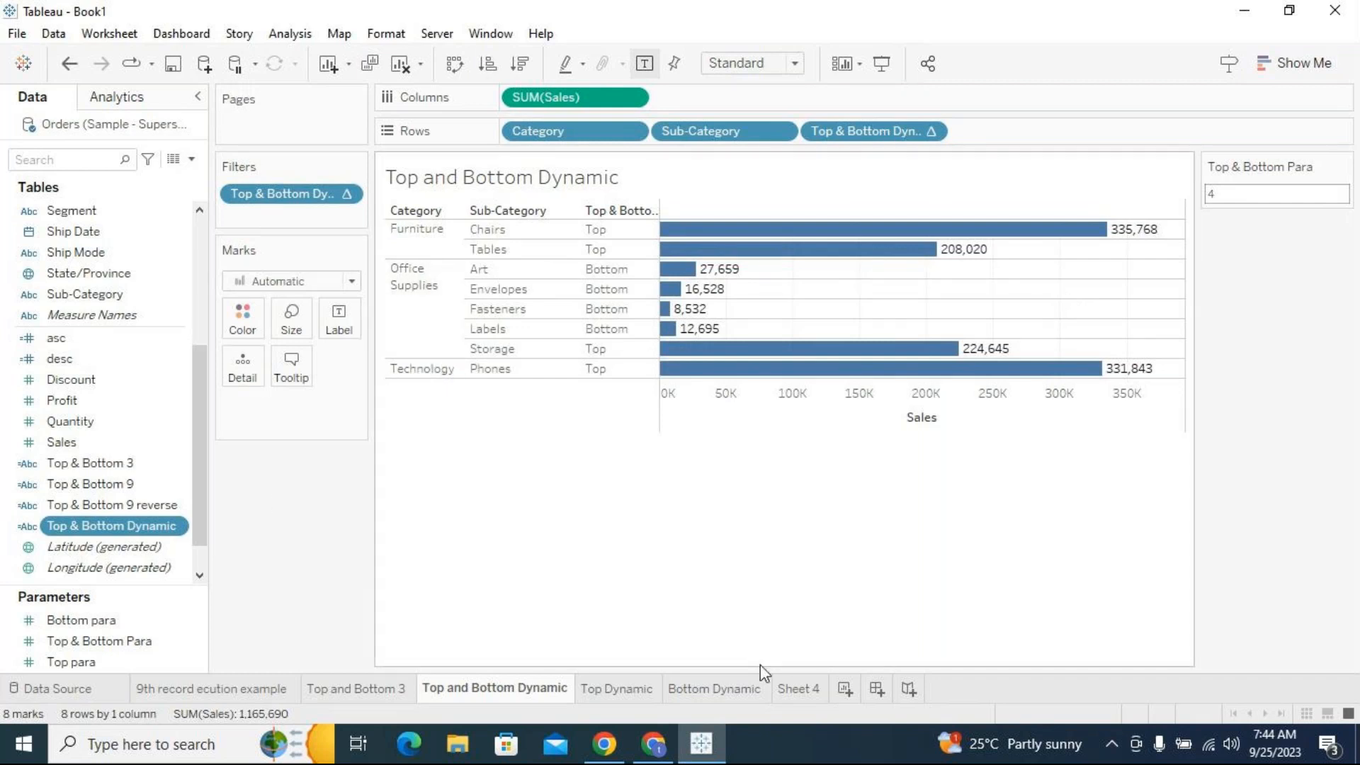
# Highlight the Tables, Chairs, Storage and Phones rows one by one to check the Top entries
pyautogui.moveTo(671, 301)
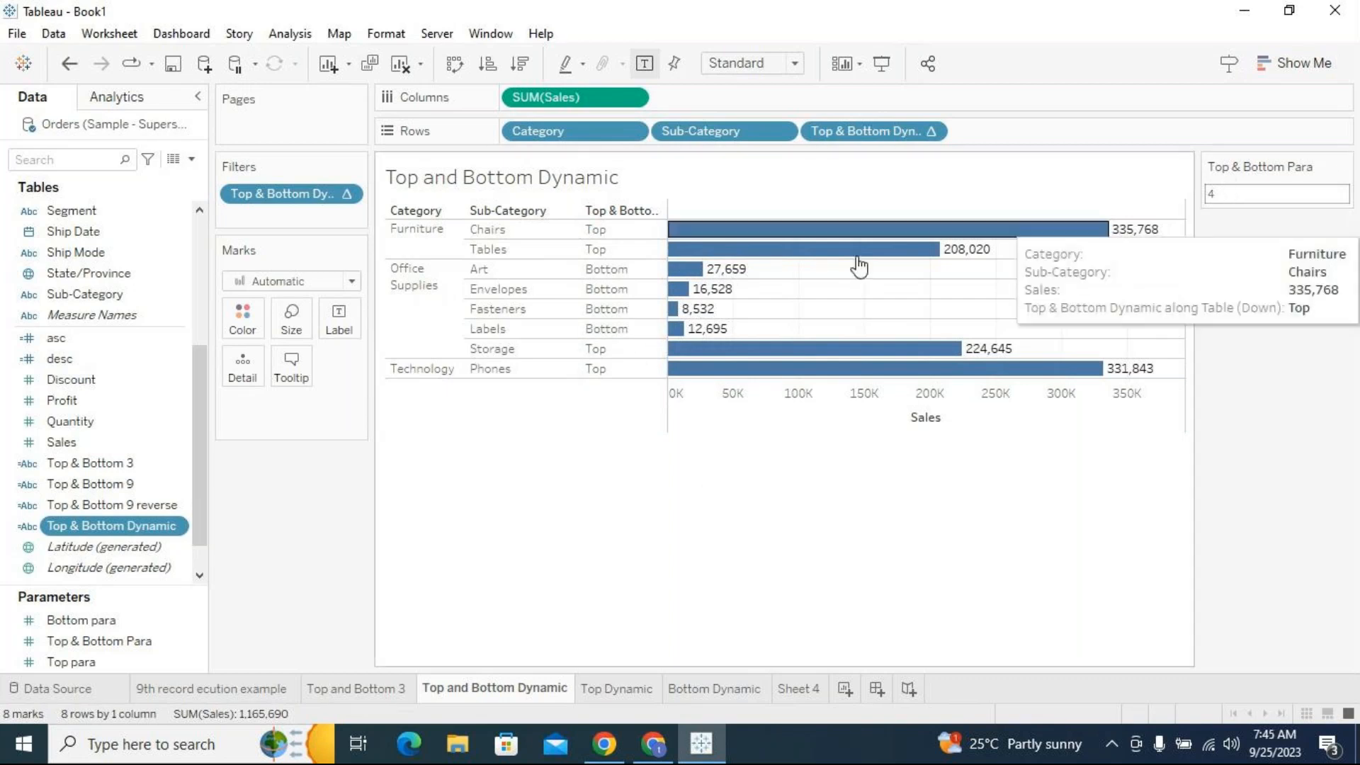
pyautogui.click(627, 251)
pyautogui.click(623, 228)
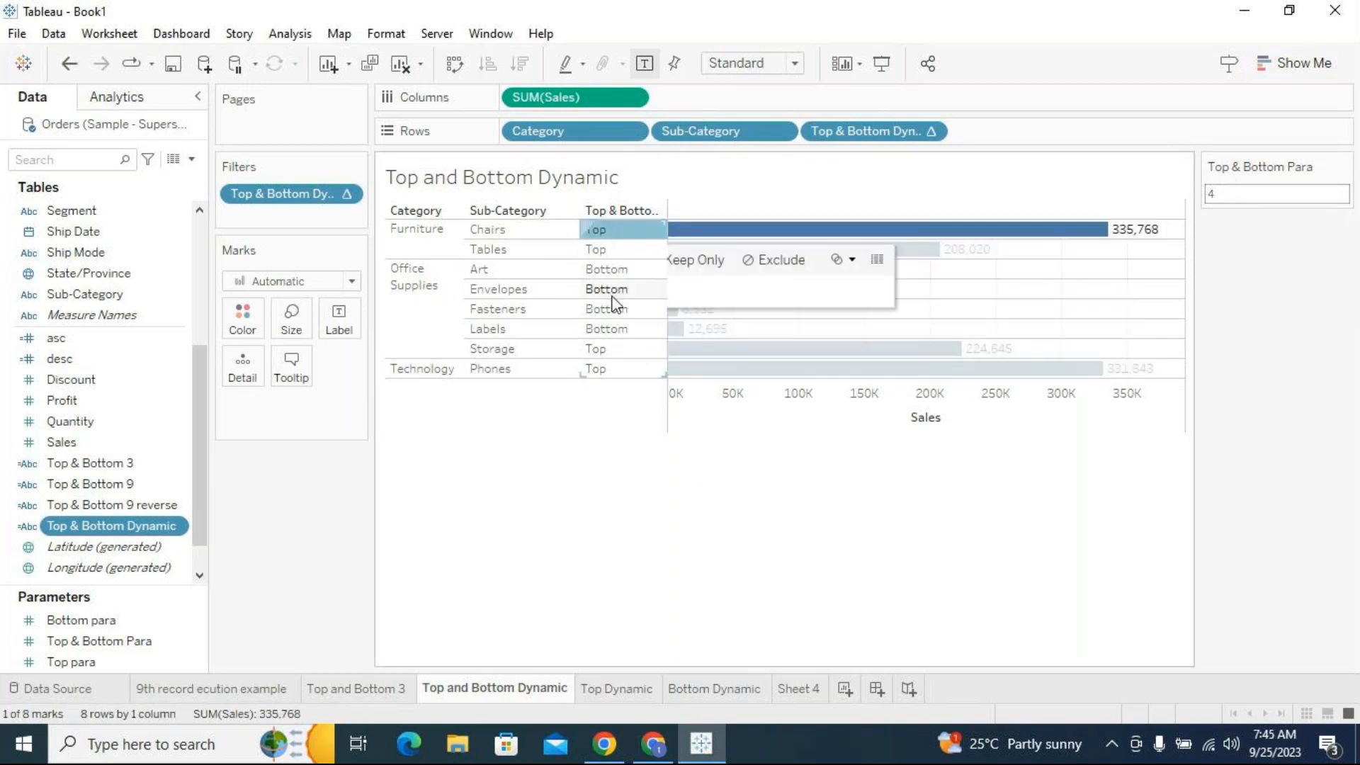
pyautogui.click(610, 351)
pyautogui.click(609, 370)
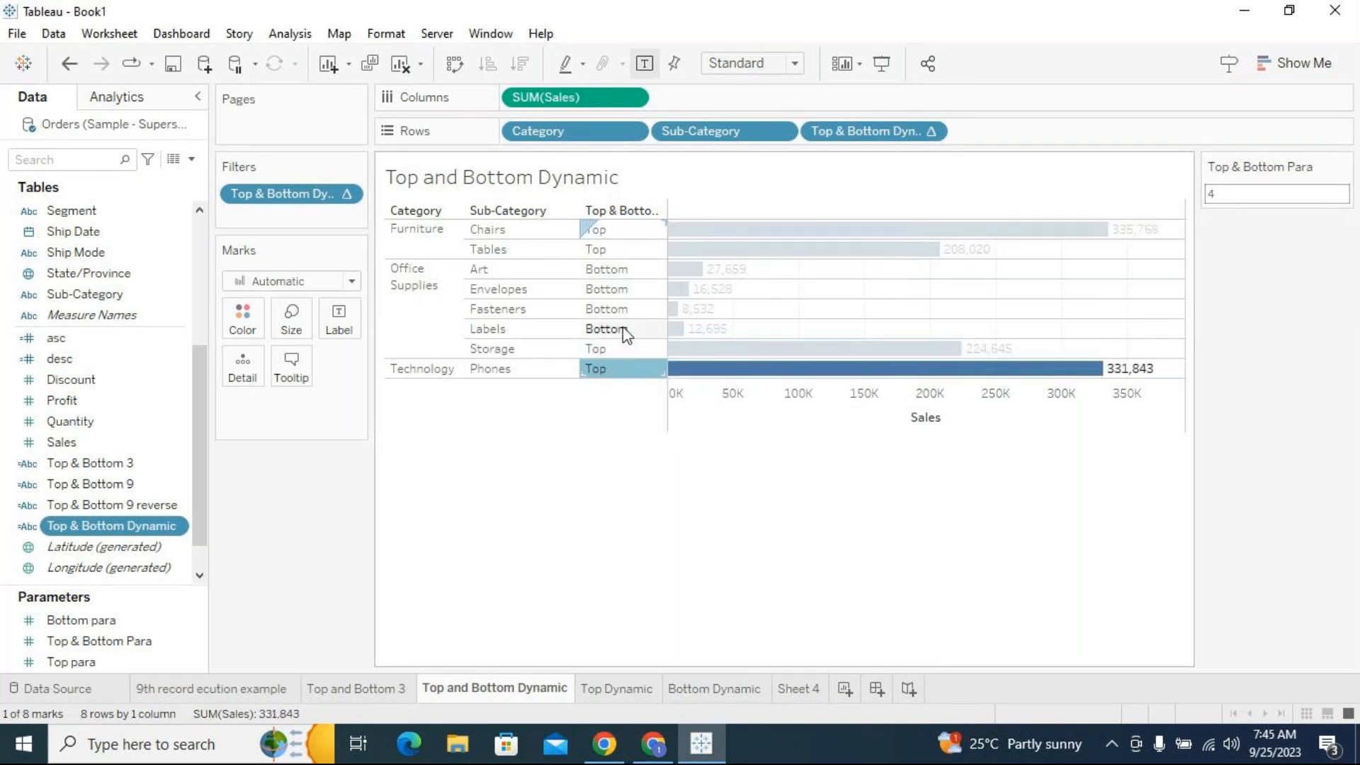
pyautogui.click(890, 304)
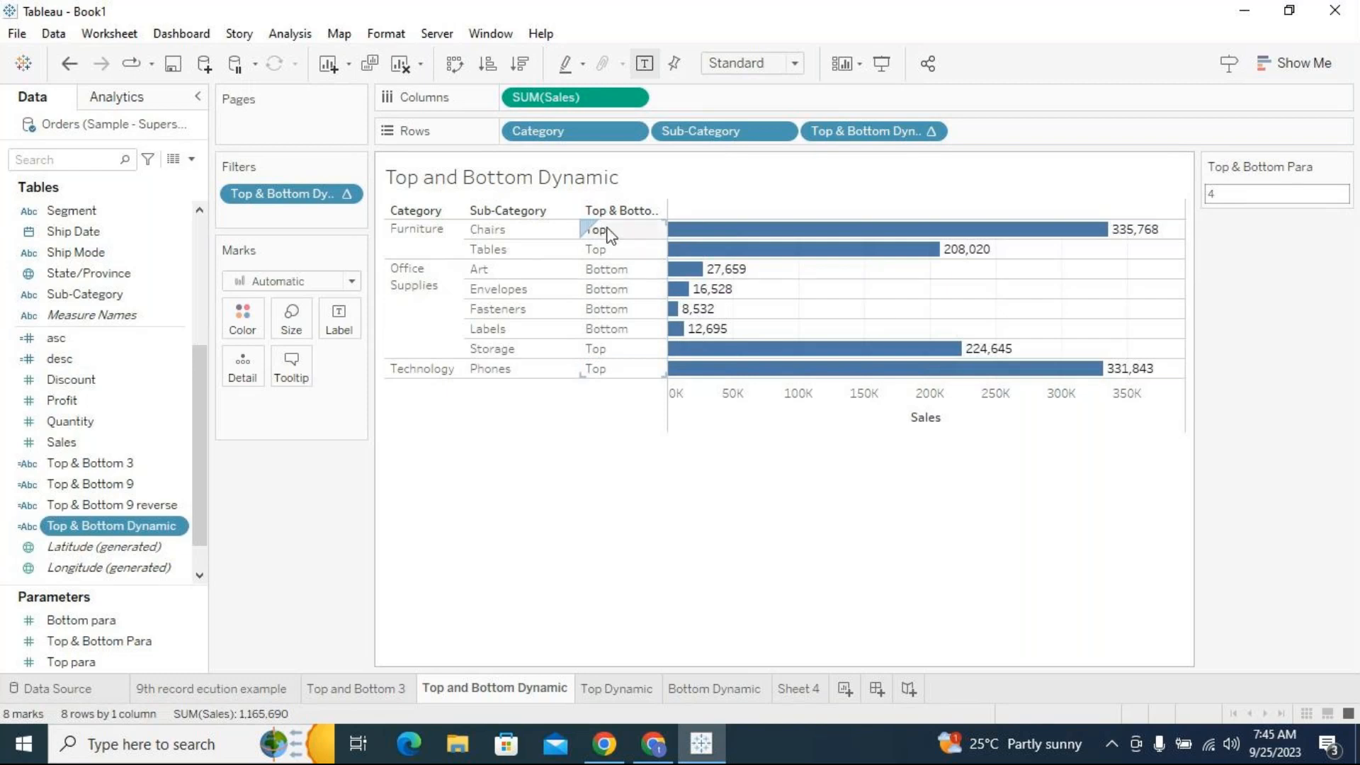
# Test the filtered chart with the Top & Bottom Para parameter set to 5, 9 and 8 in turn
pyautogui.click(1233, 194)
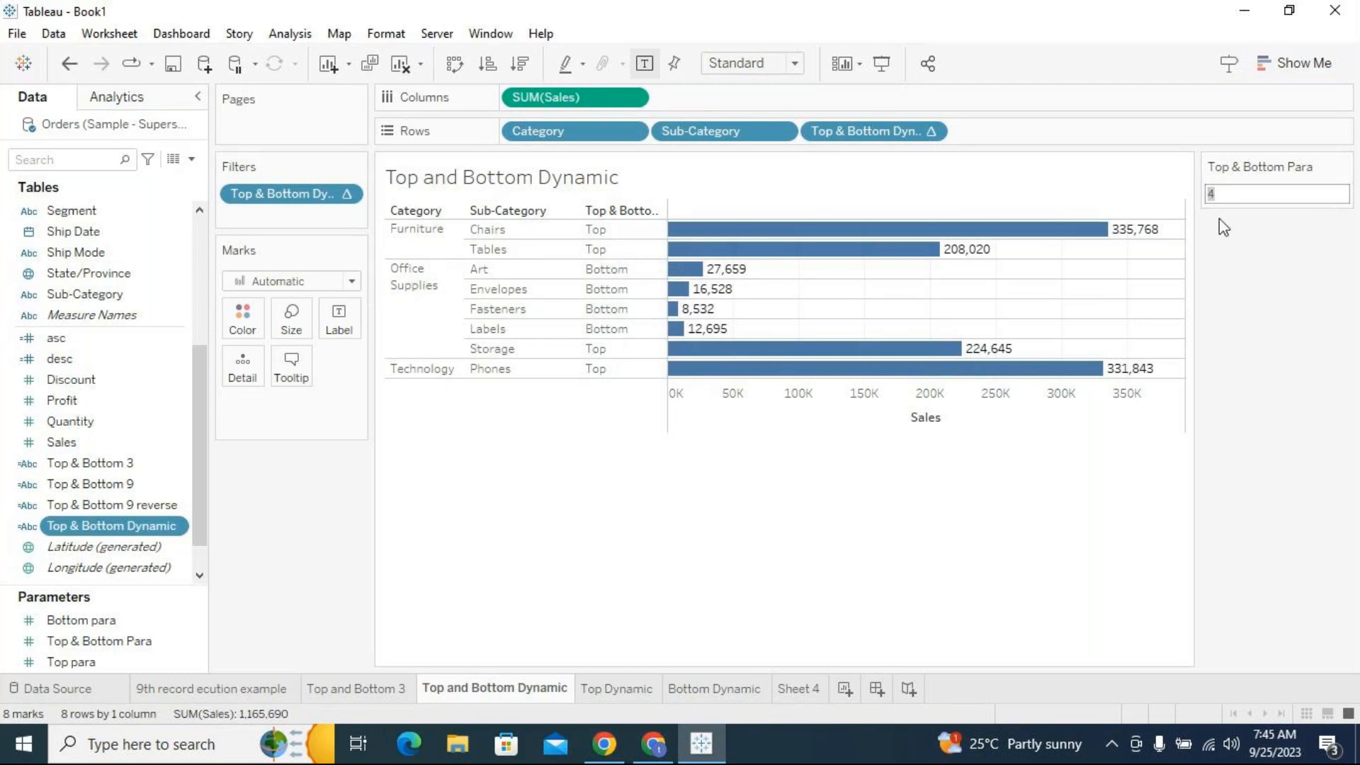
pyautogui.write('5')
pyautogui.press('Return')
pyautogui.click(1218, 193)
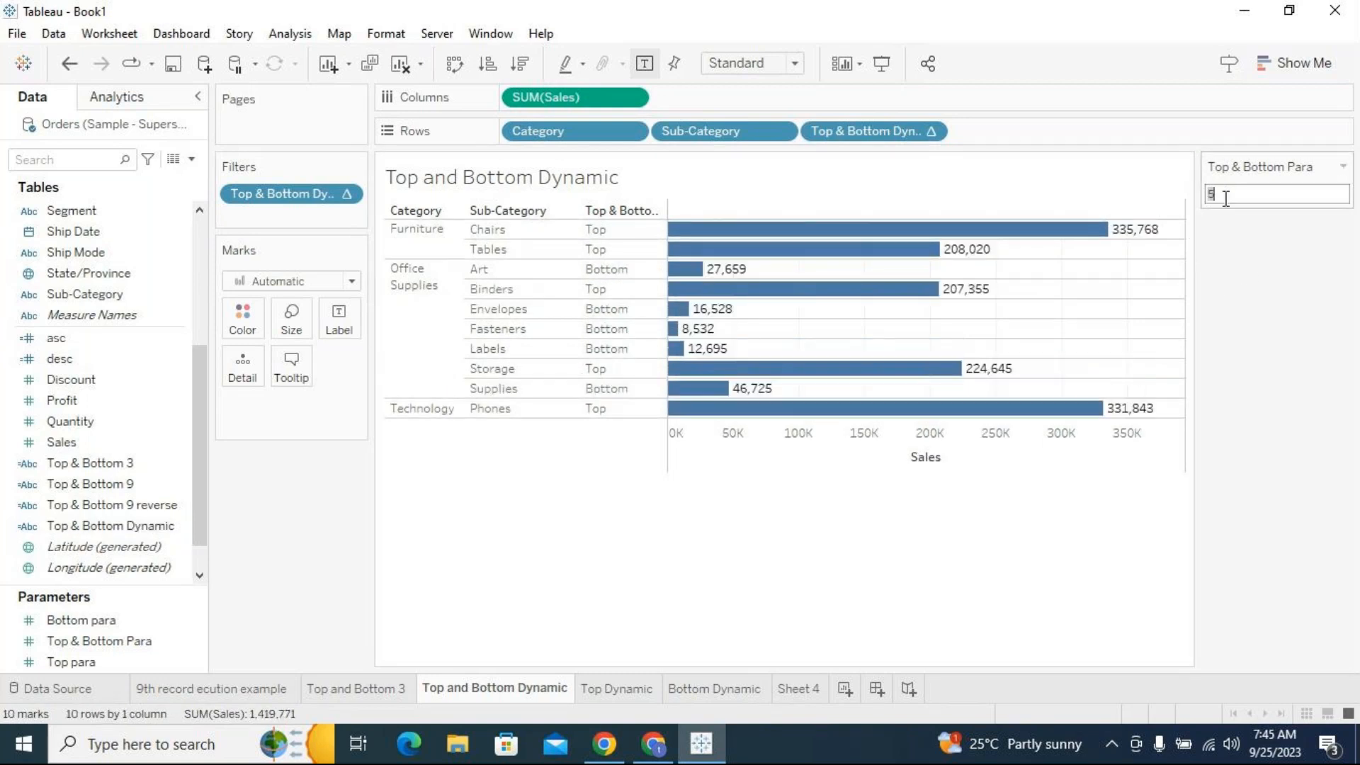
pyautogui.write('9')
pyautogui.press('Return')
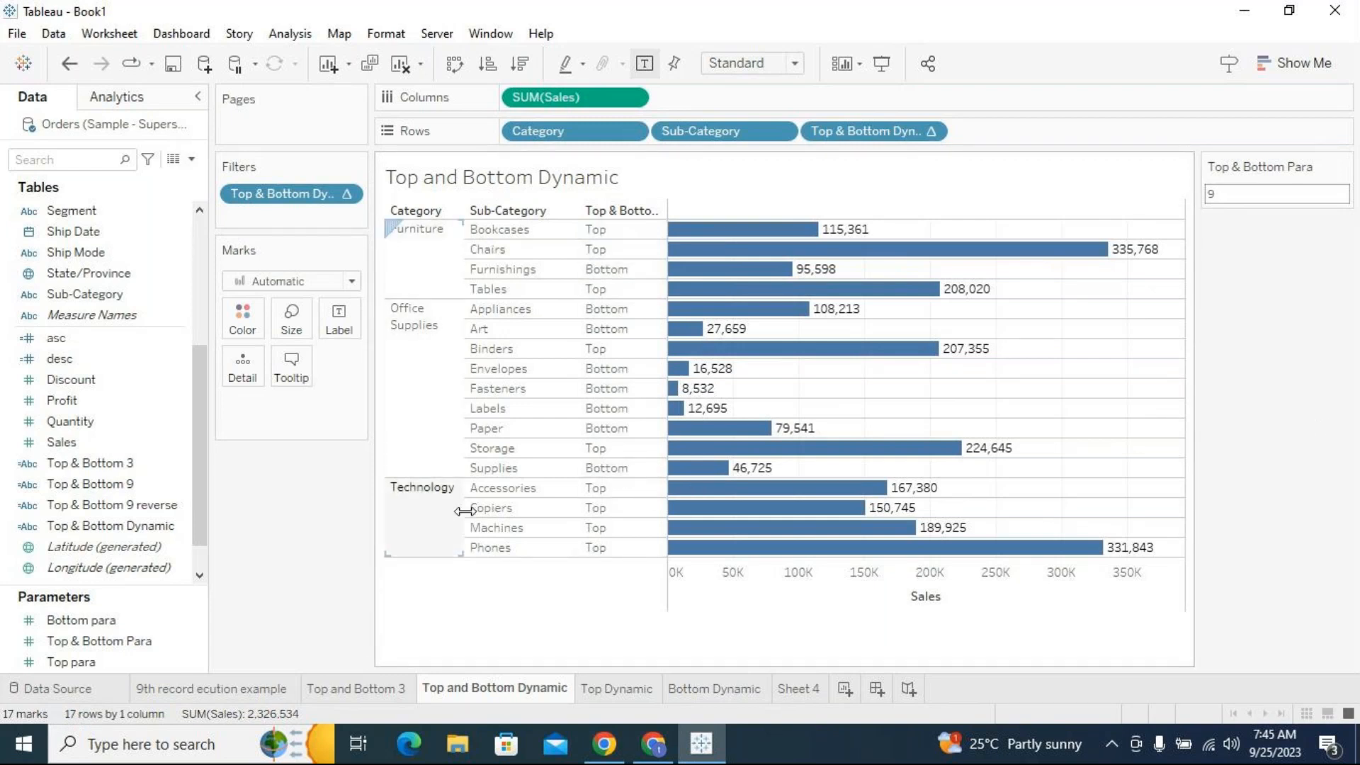
pyautogui.click(1247, 195)
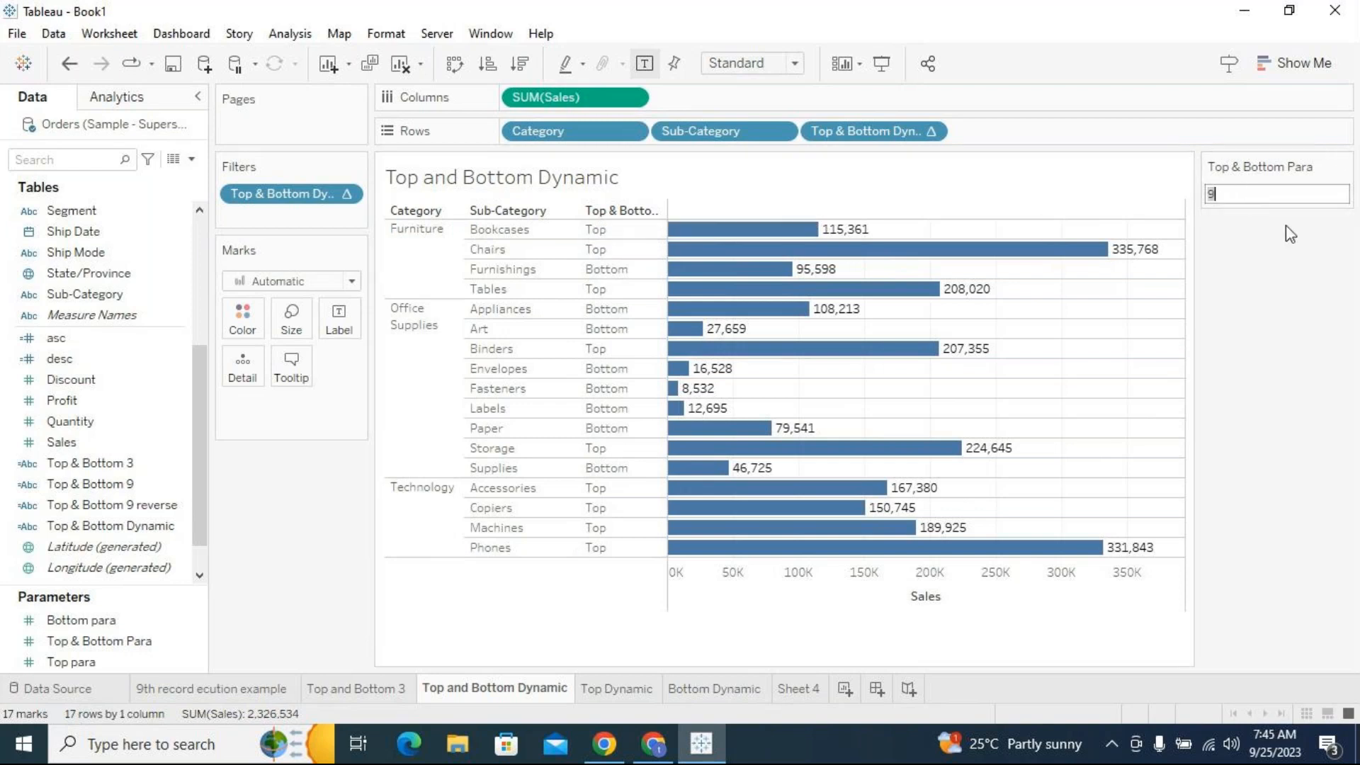
pyautogui.write('8')
pyautogui.press('Return')
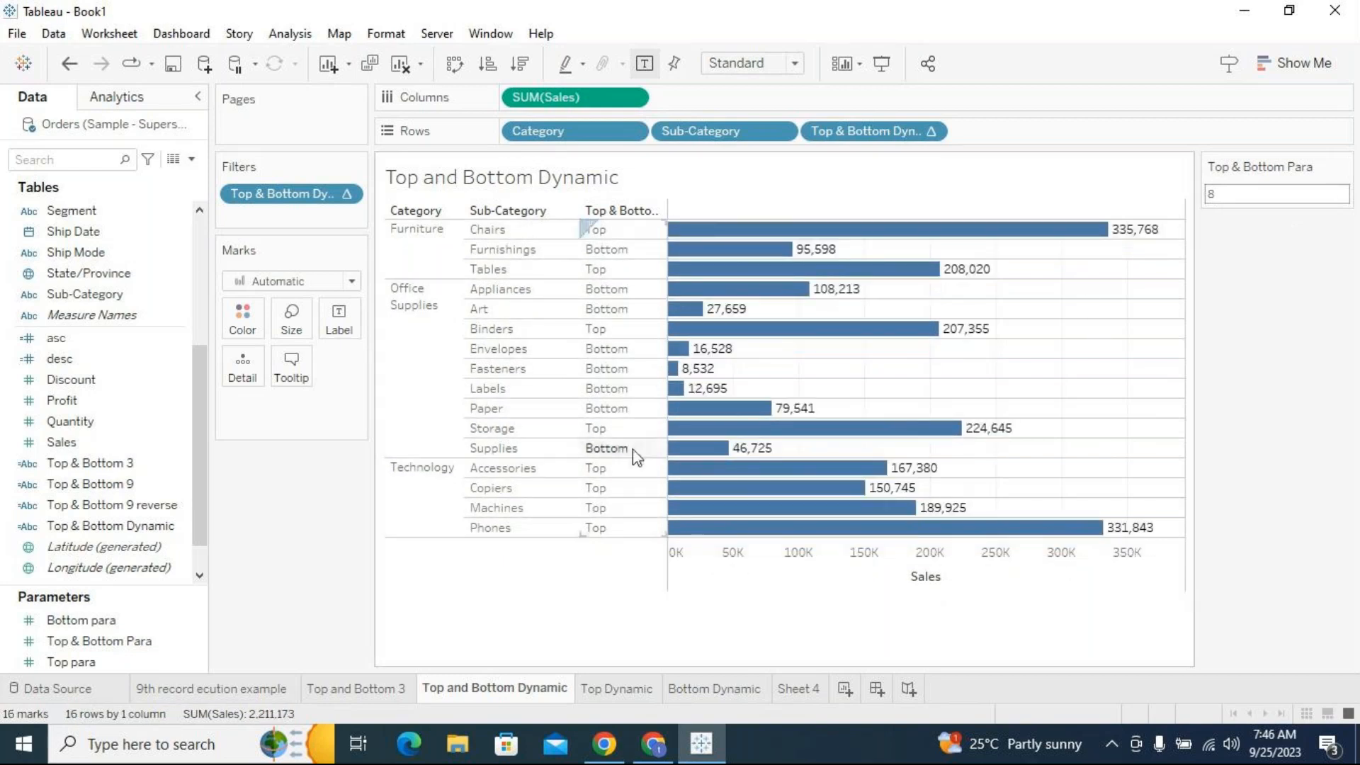
# Widen the Top & Bottom Dynamic header column slightly and set the Top & Bottom Para parameter to 4
pyautogui.moveTo(687, 398); pyautogui.dragTo(687, 398)
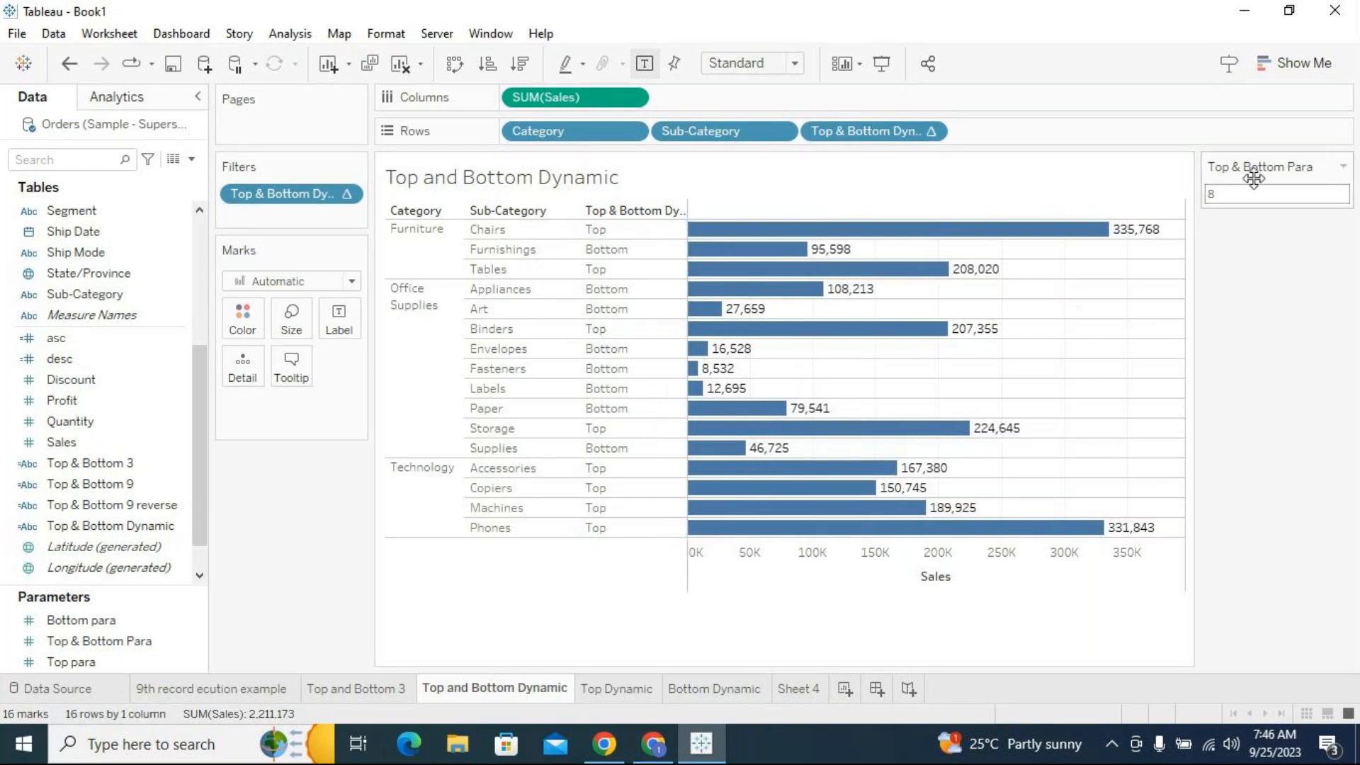
pyautogui.write('4')
pyautogui.press('Return')
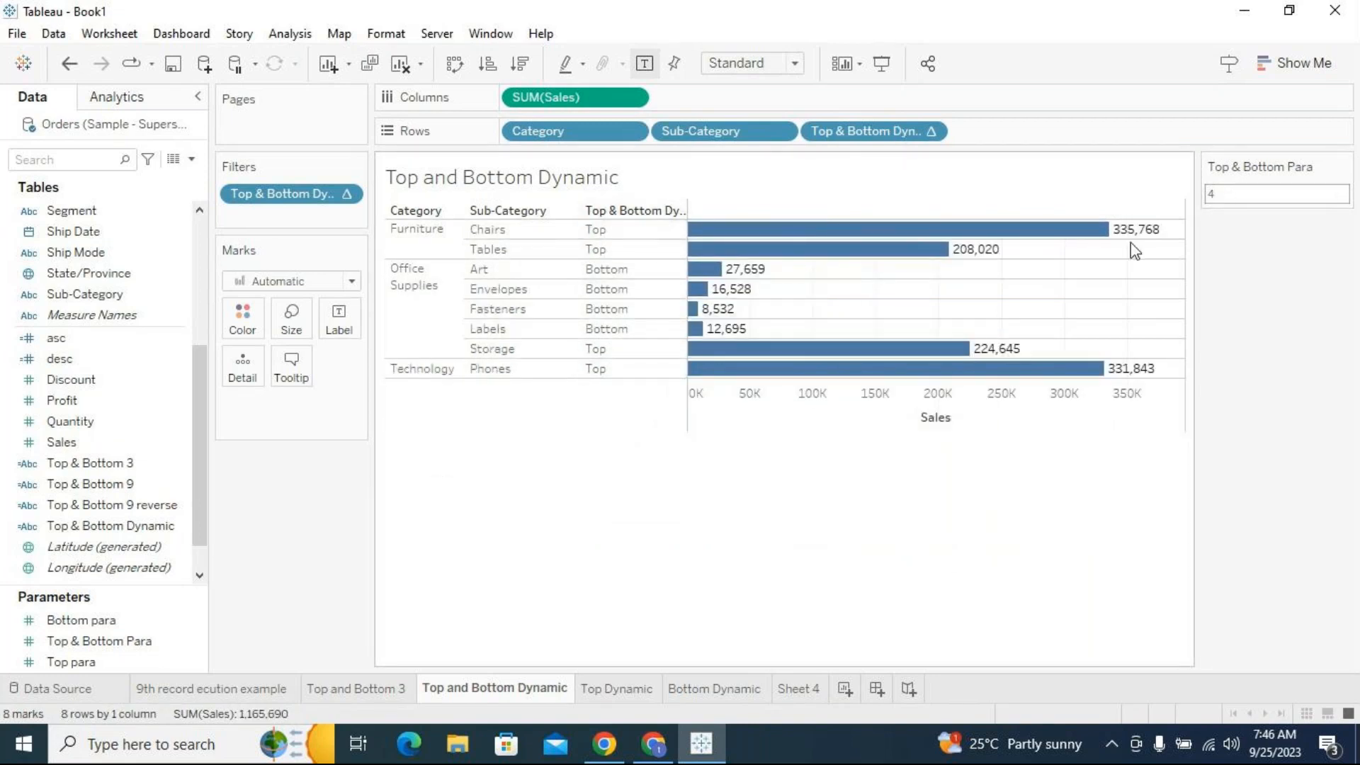
# Test the chart with the Top & Bottom Para parameter set to 5, 6 and 7 in turn
pyautogui.click(1231, 194)
pyautogui.write('5')
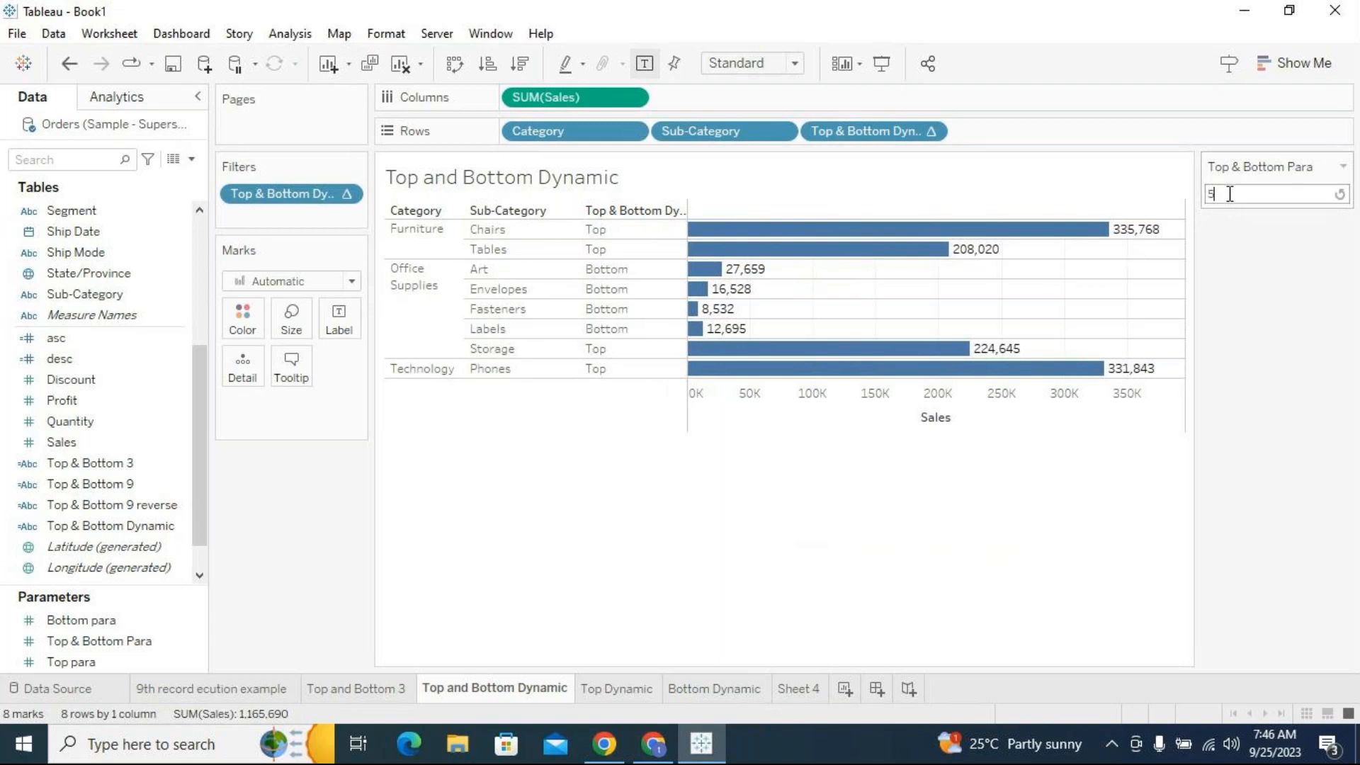
pyautogui.press('Return')
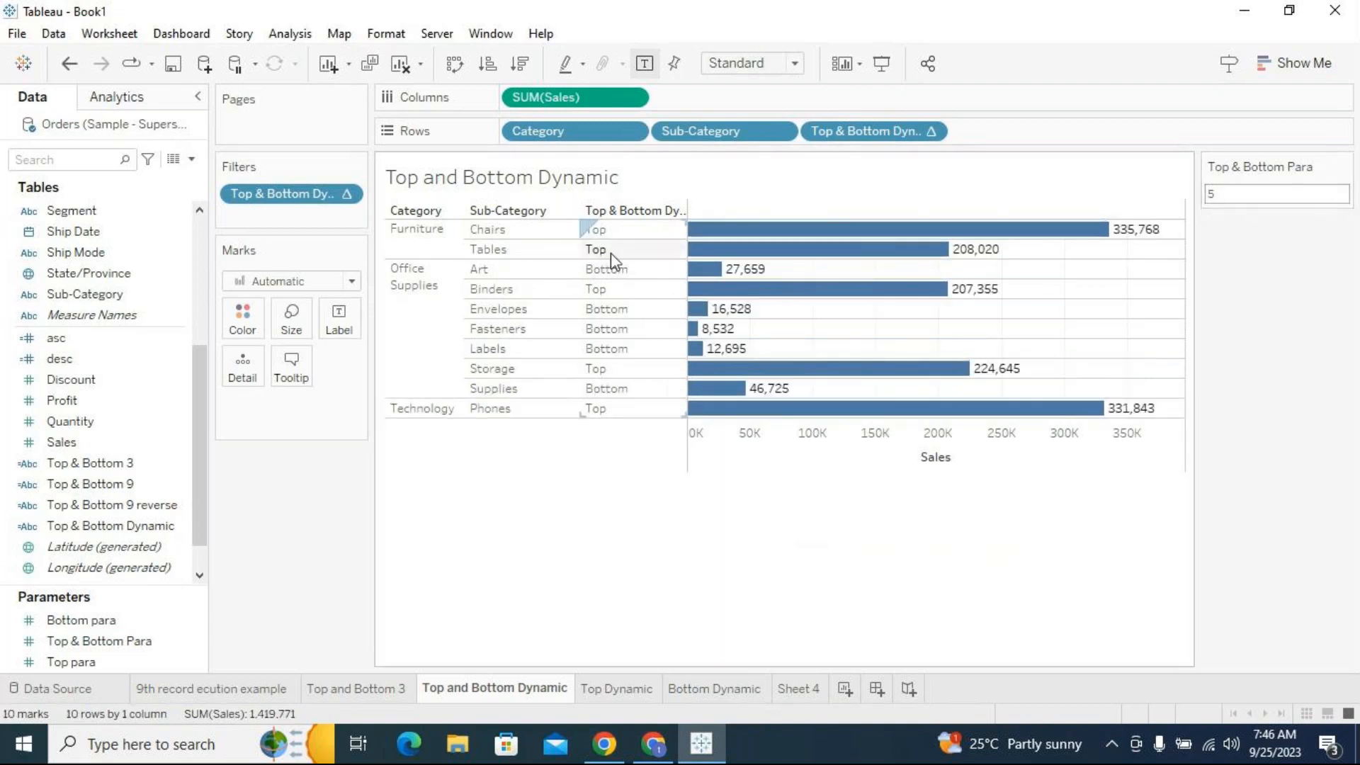
pyautogui.click(1257, 199)
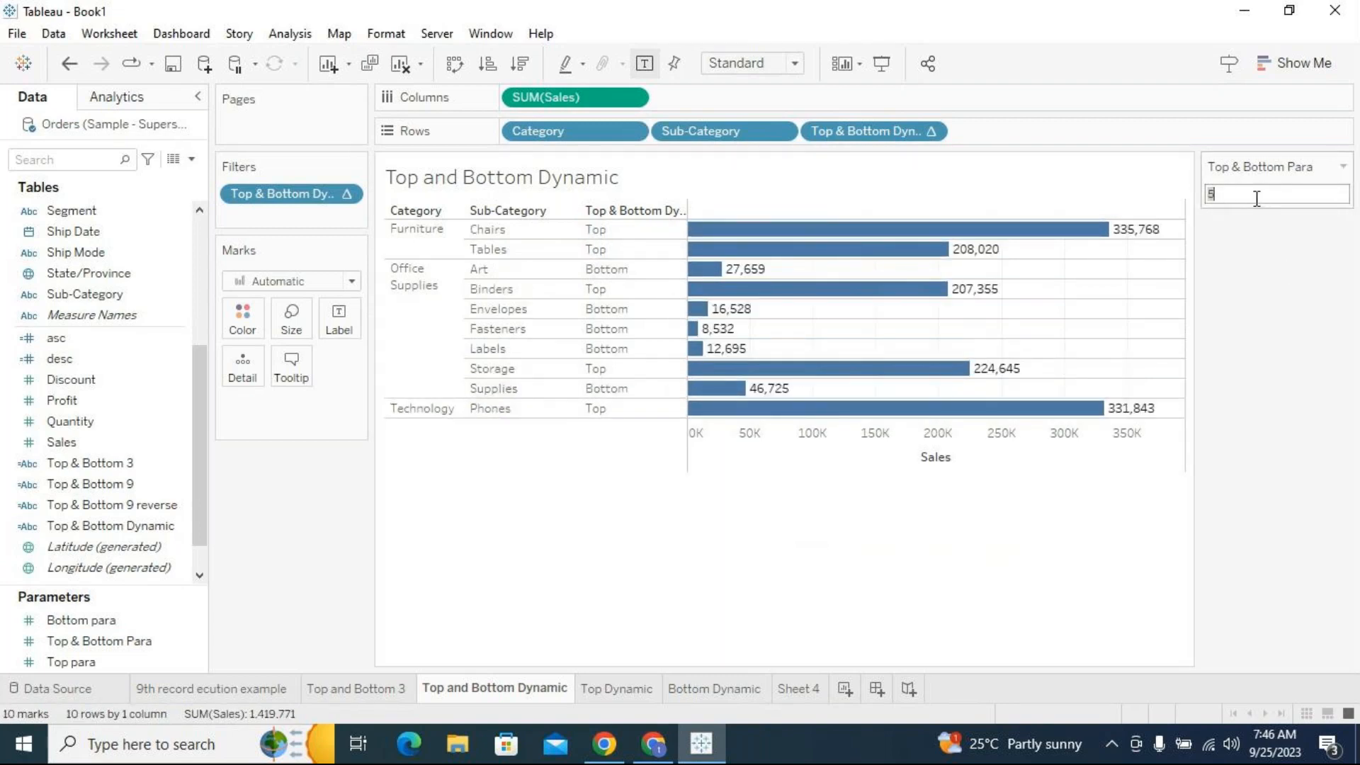
pyautogui.write('6')
pyautogui.press('Return')
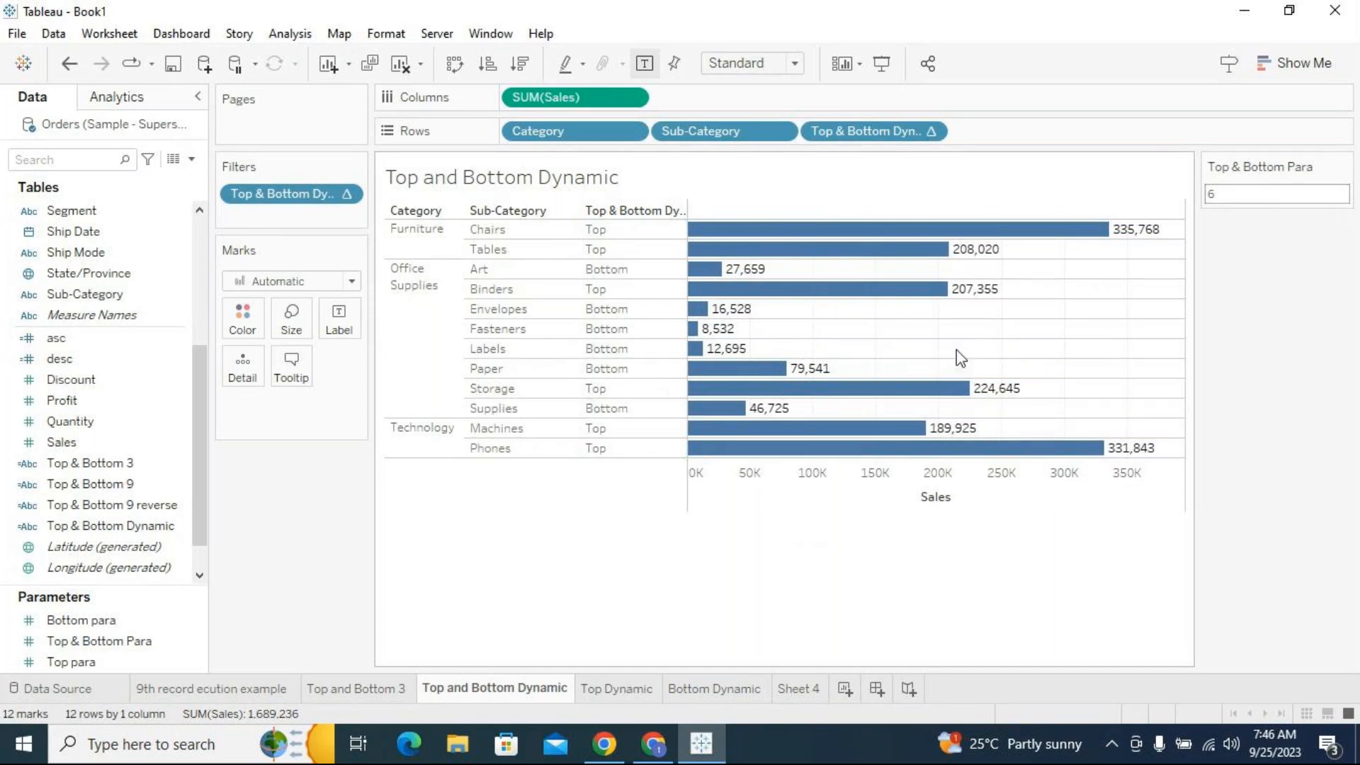
pyautogui.click(1239, 192)
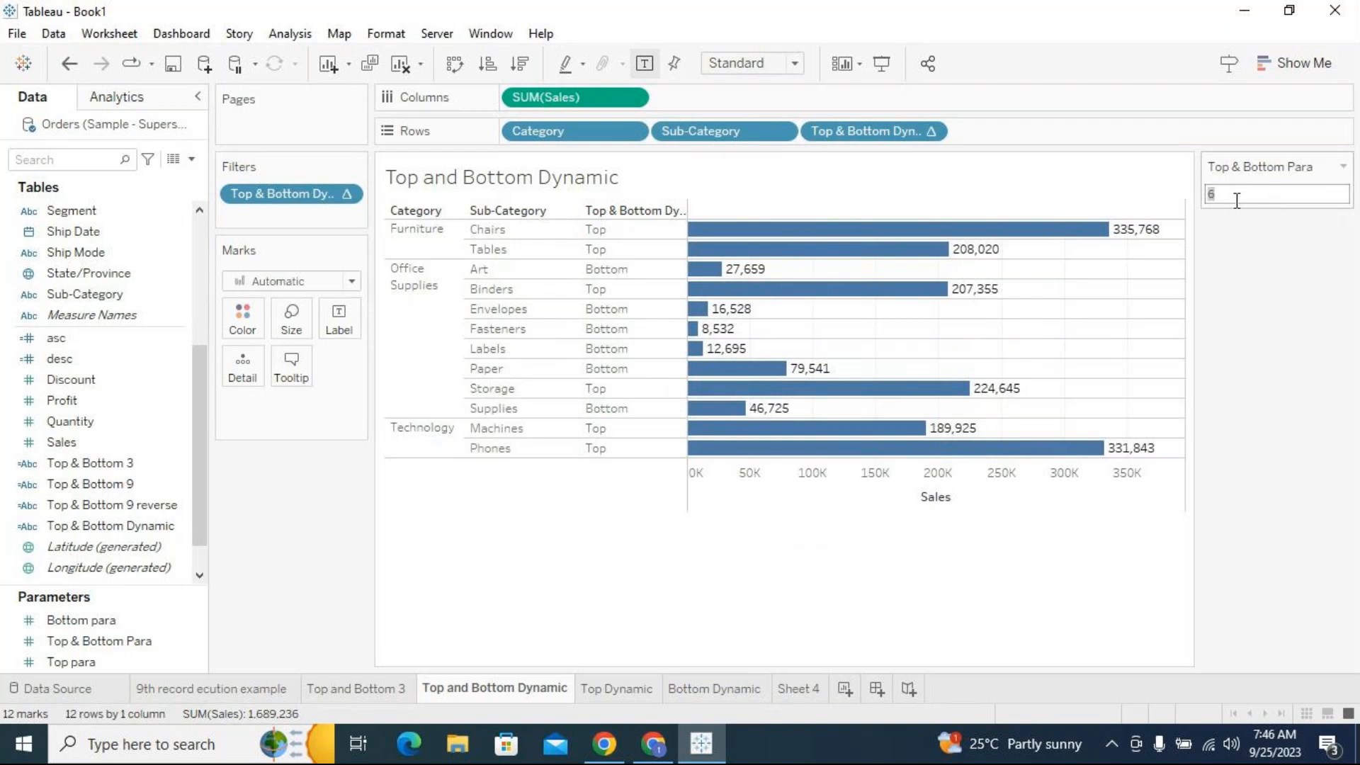
pyautogui.write('7')
pyautogui.press('Return')
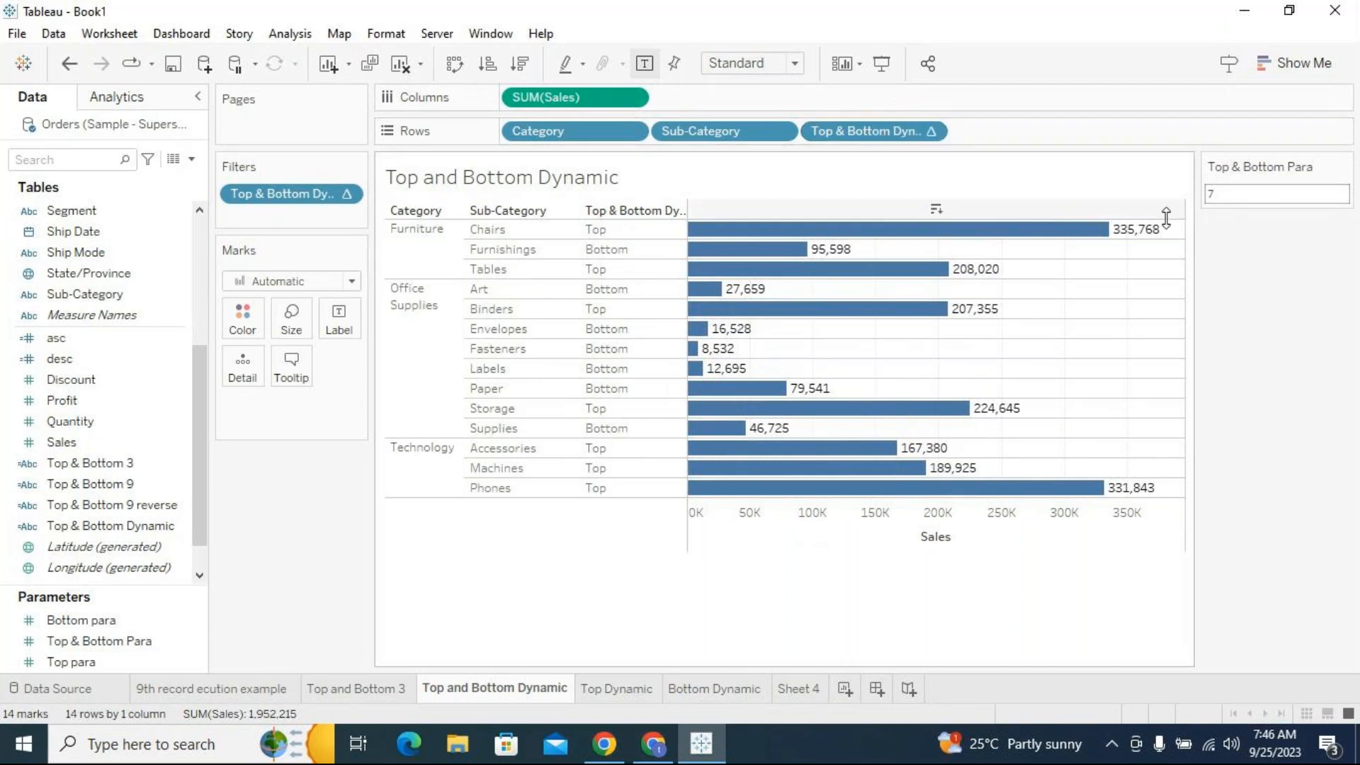
# Highlight the Tables and Supplies rows together to compare a Top entry with a Bottom entry
pyautogui.click(632, 268)
pyautogui.click(625, 428)
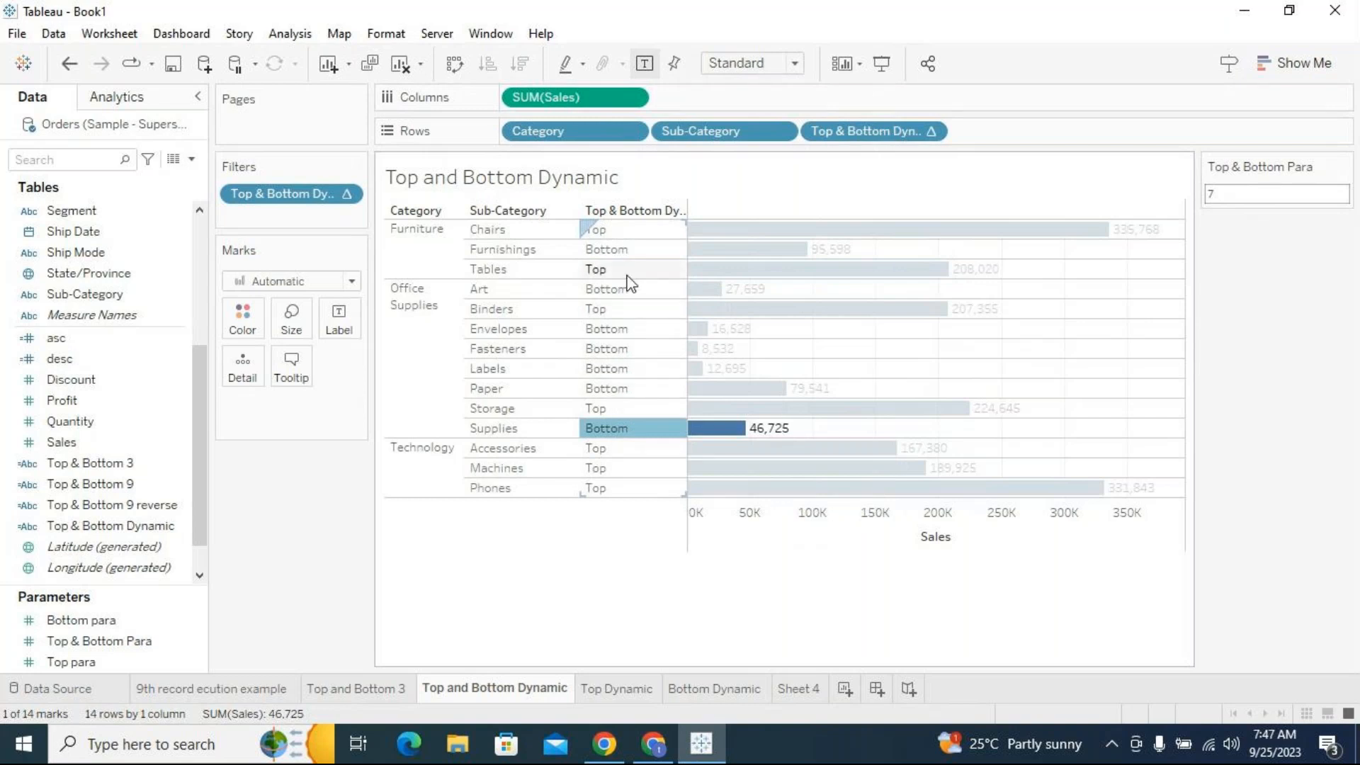
pyautogui.click(628, 273)
pyautogui.keyDown('ctrl'); pyautogui.click(637, 428); pyautogui.keyUp('ctrl')
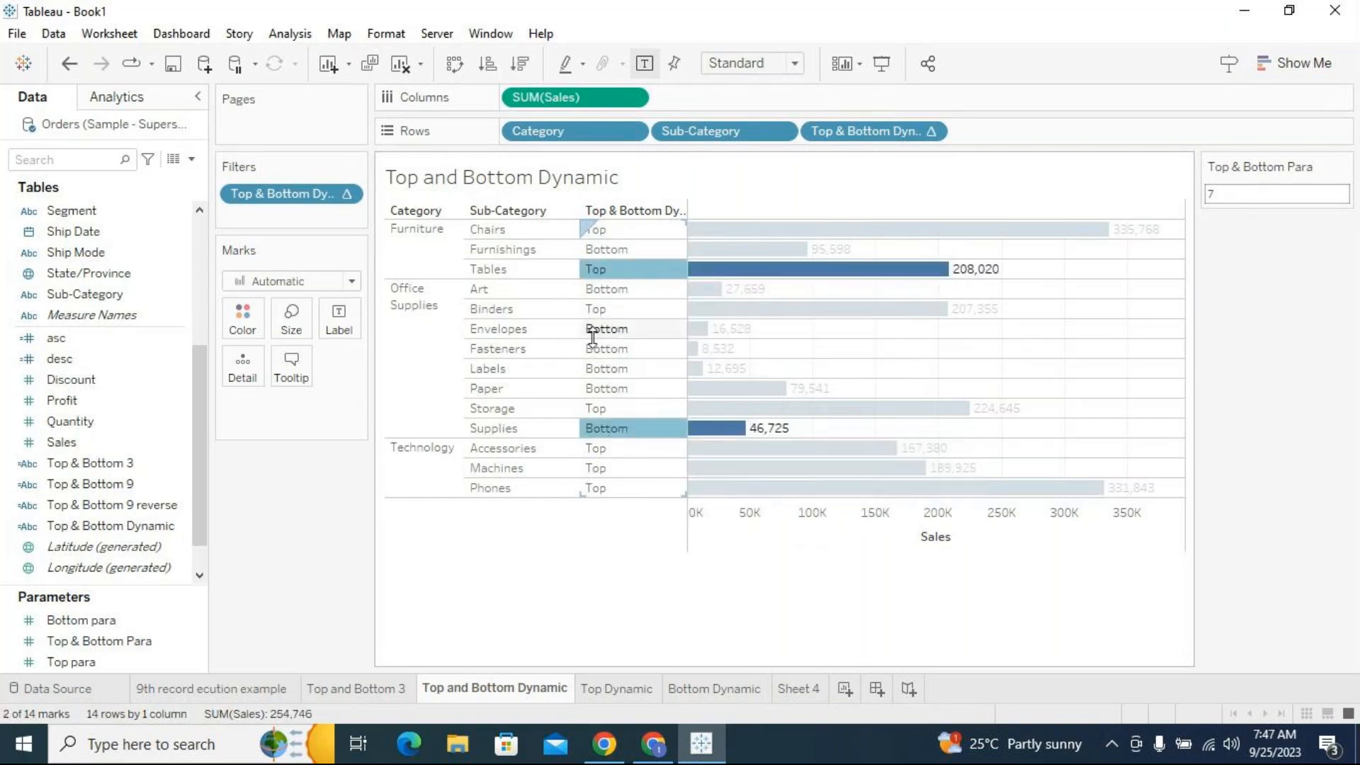
# Set the Top & Bottom Para parameter to 5 and check the Fasteners row by highlighting it briefly
pyautogui.click(1229, 196)
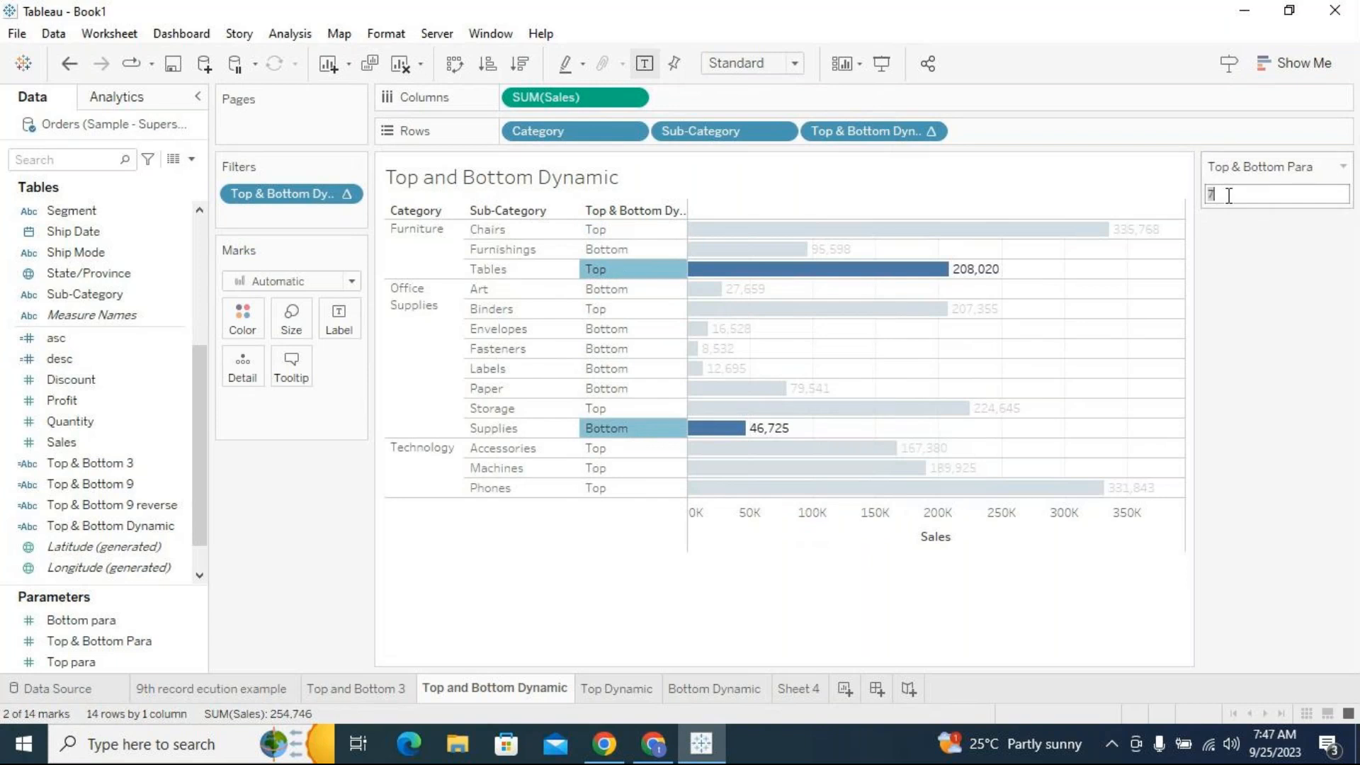
pyautogui.write('5')
pyautogui.press('Return')
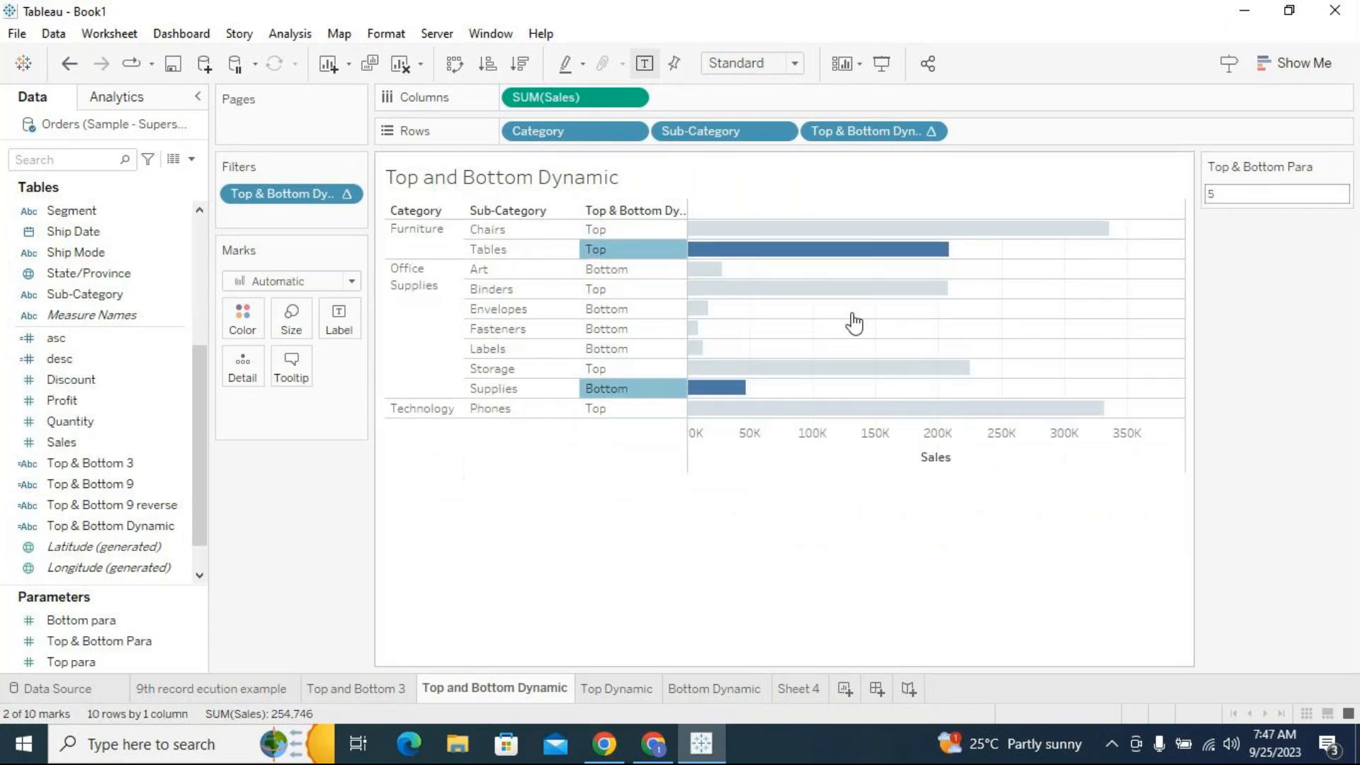
pyautogui.click(642, 328)
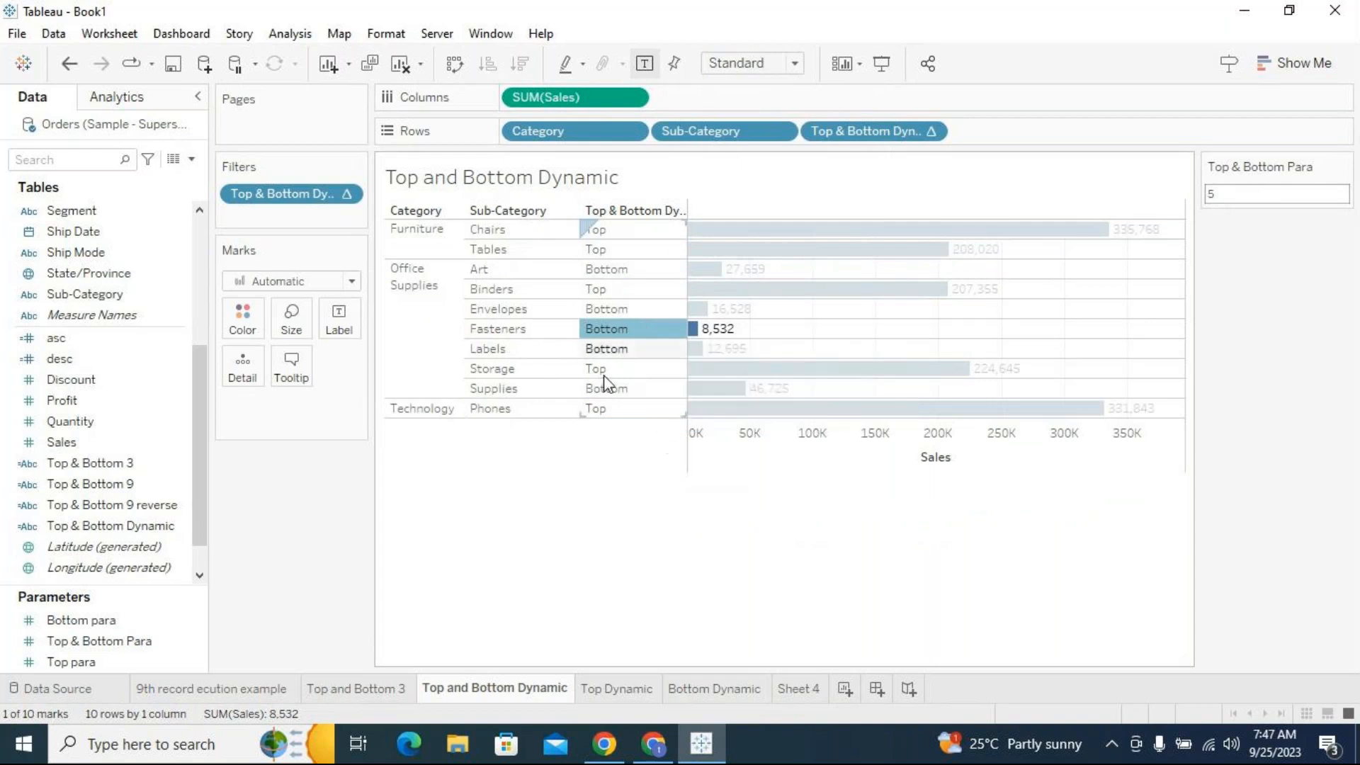
pyautogui.click(1035, 338)
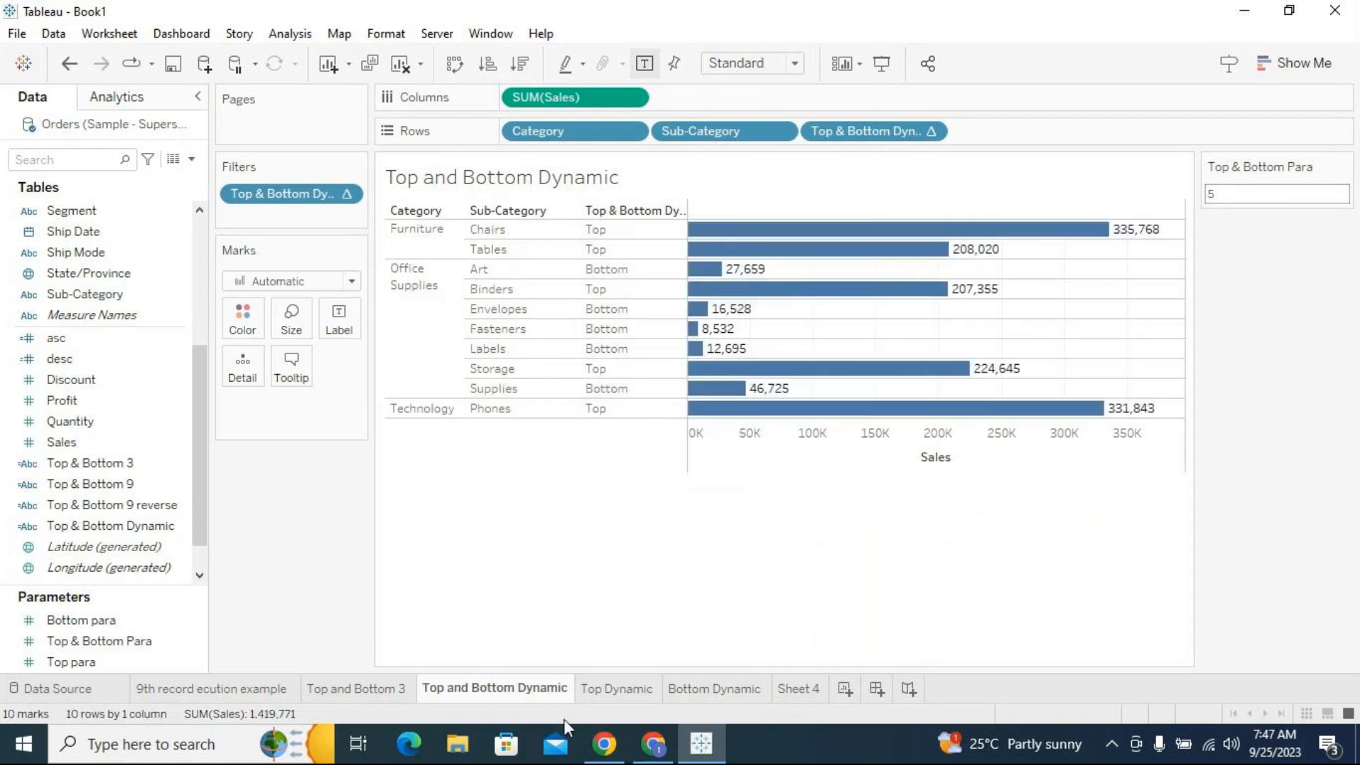
# Duplicate the Top and Bottom Dynamic sheet and rename the copy as Scenatio -1
pyautogui.rightClick(521, 688)
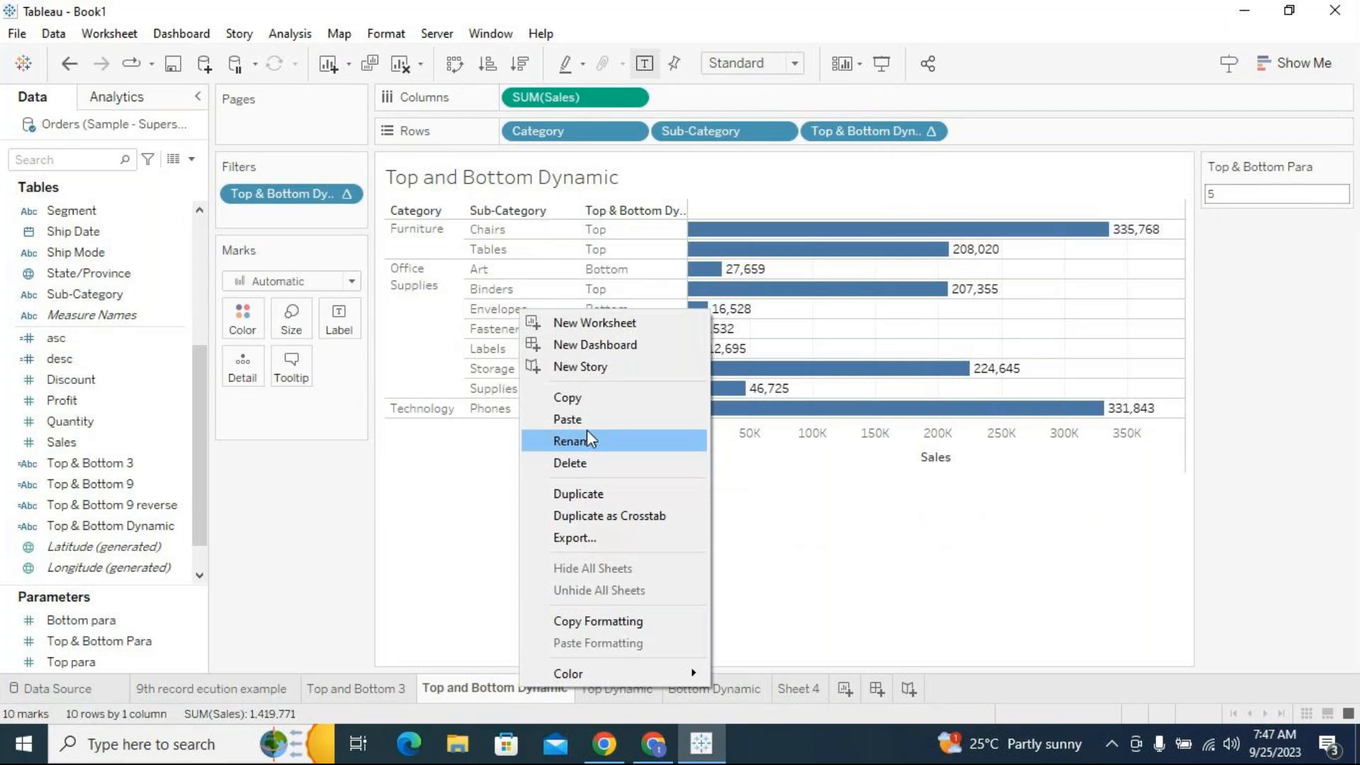
pyautogui.click(596, 496)
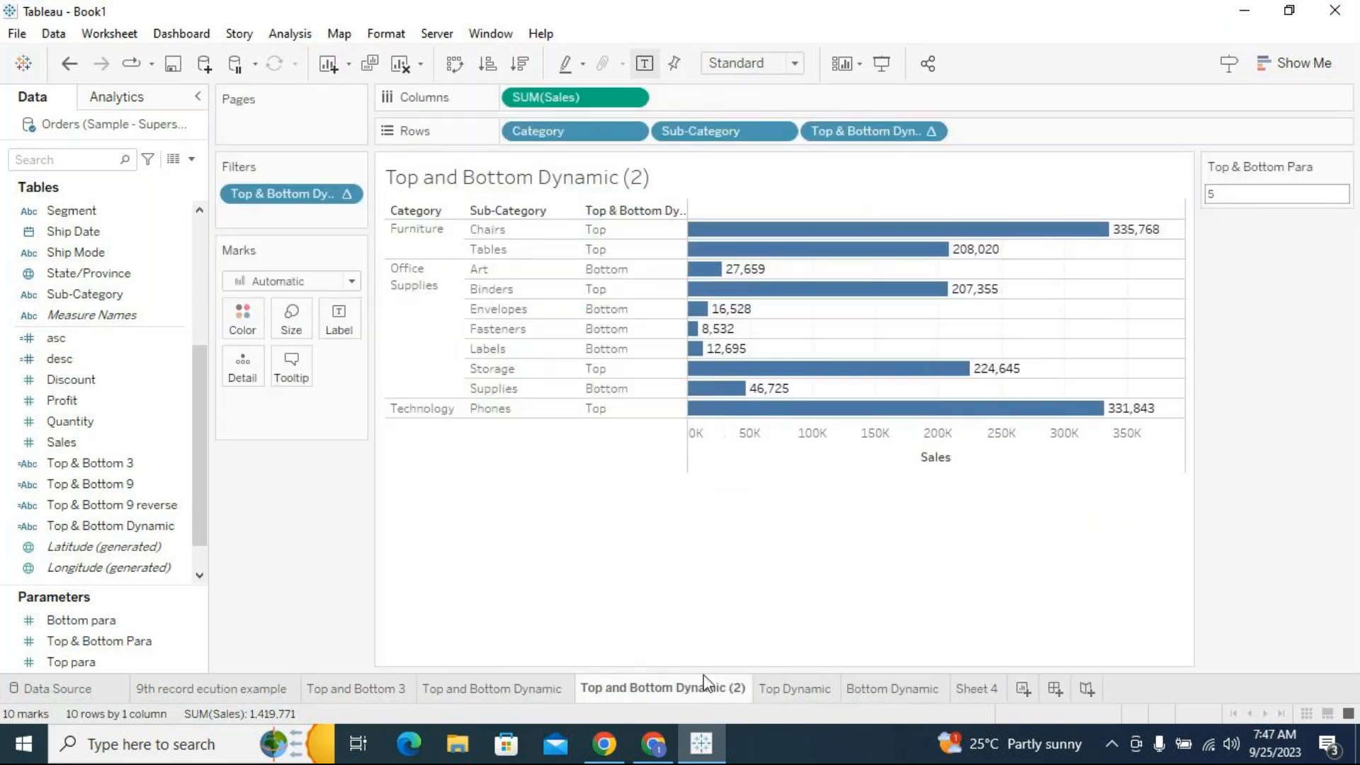
pyautogui.doubleClick(708, 687)
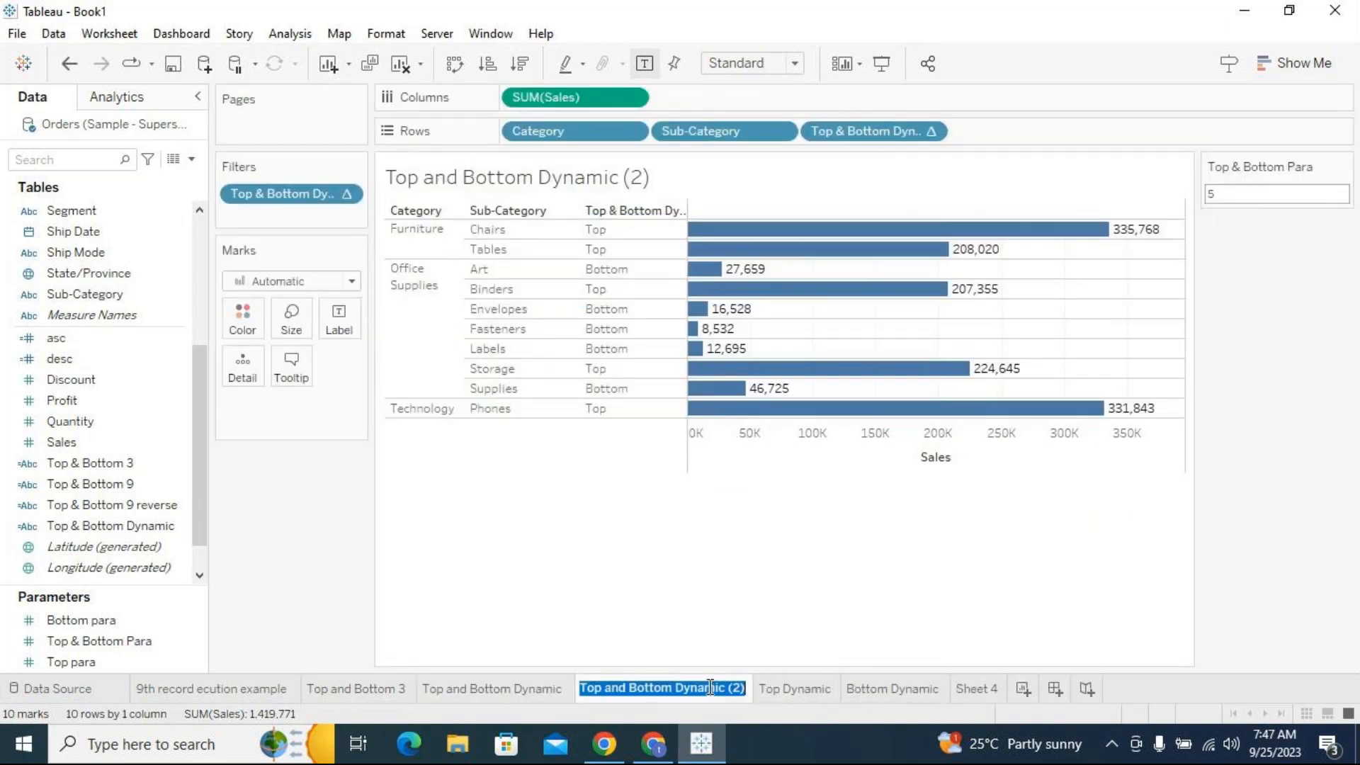
pyautogui.write('Se')
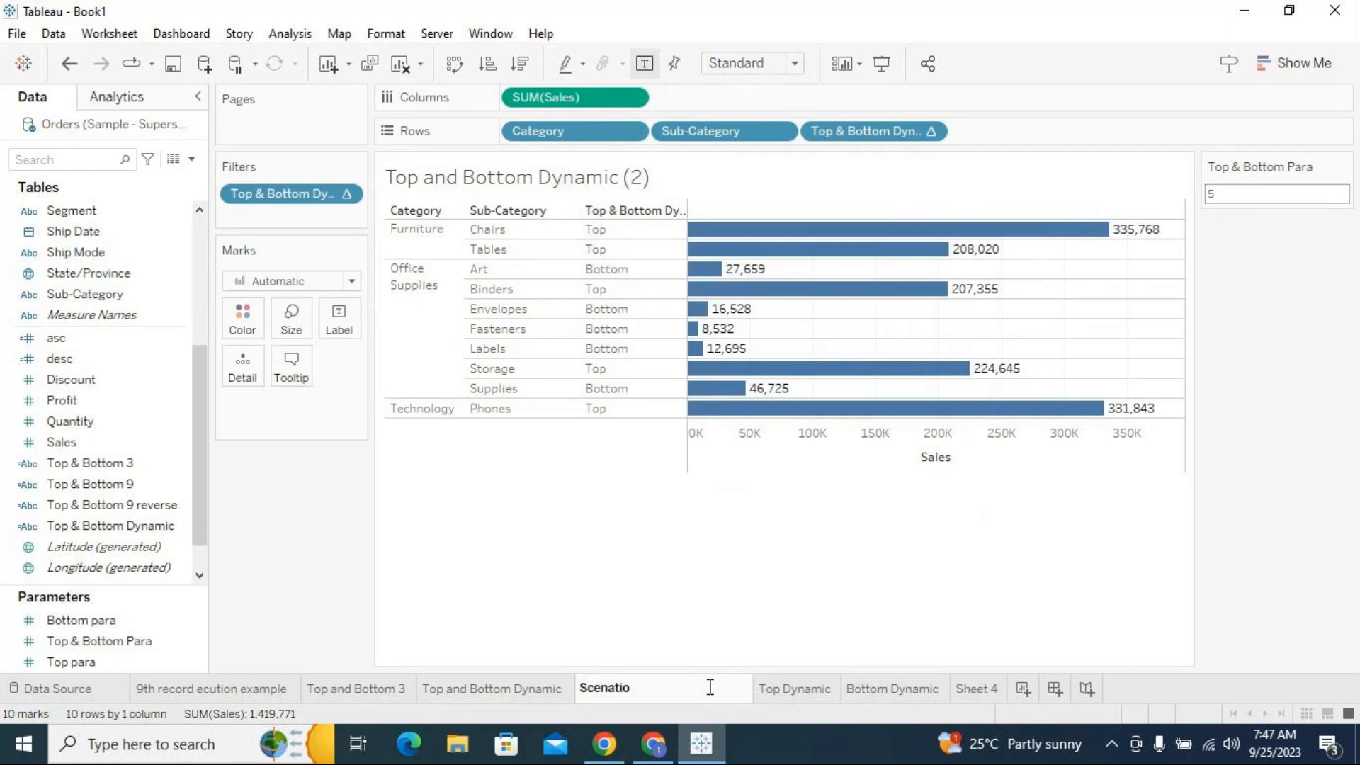
pyautogui.press('Return')
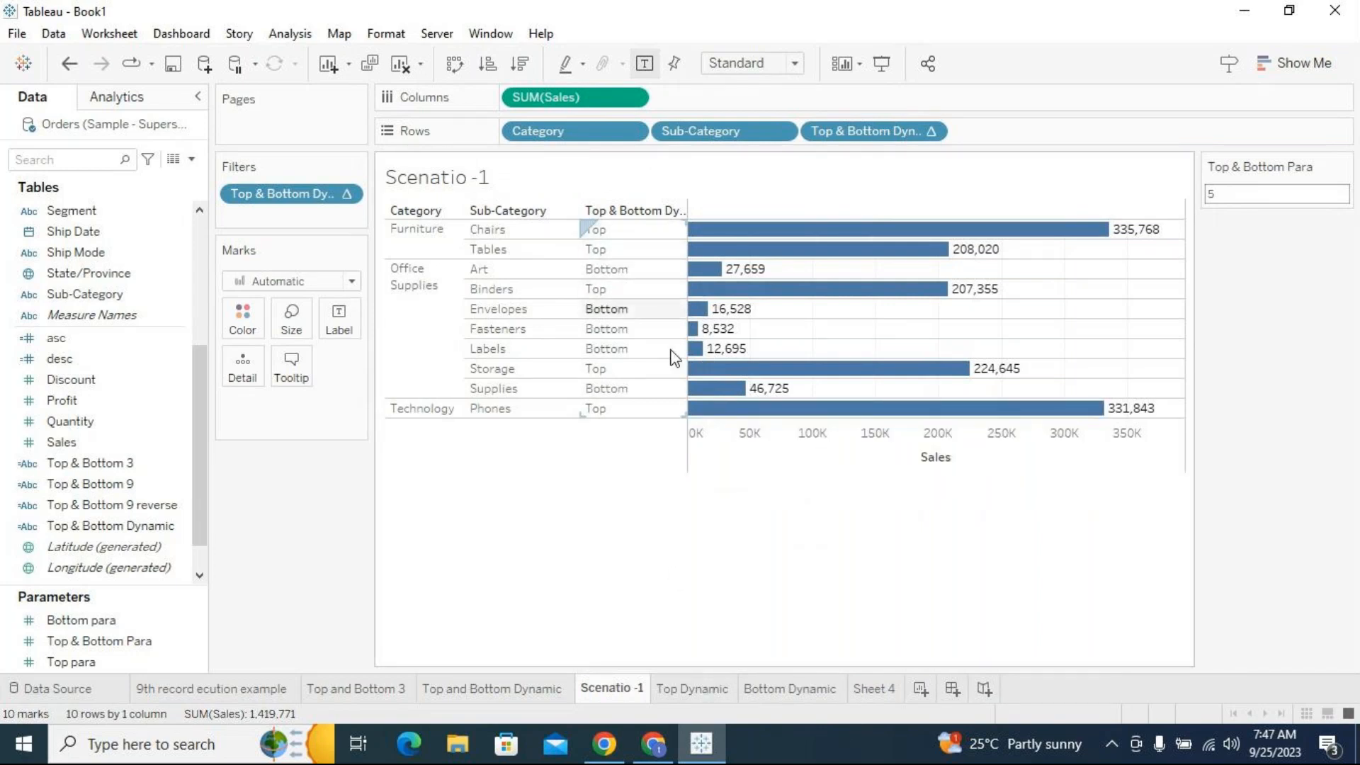
# Duplicate the Scenatio -1 sheet and rename the copy as Scenatio -2
pyautogui.rightClick(639, 691)
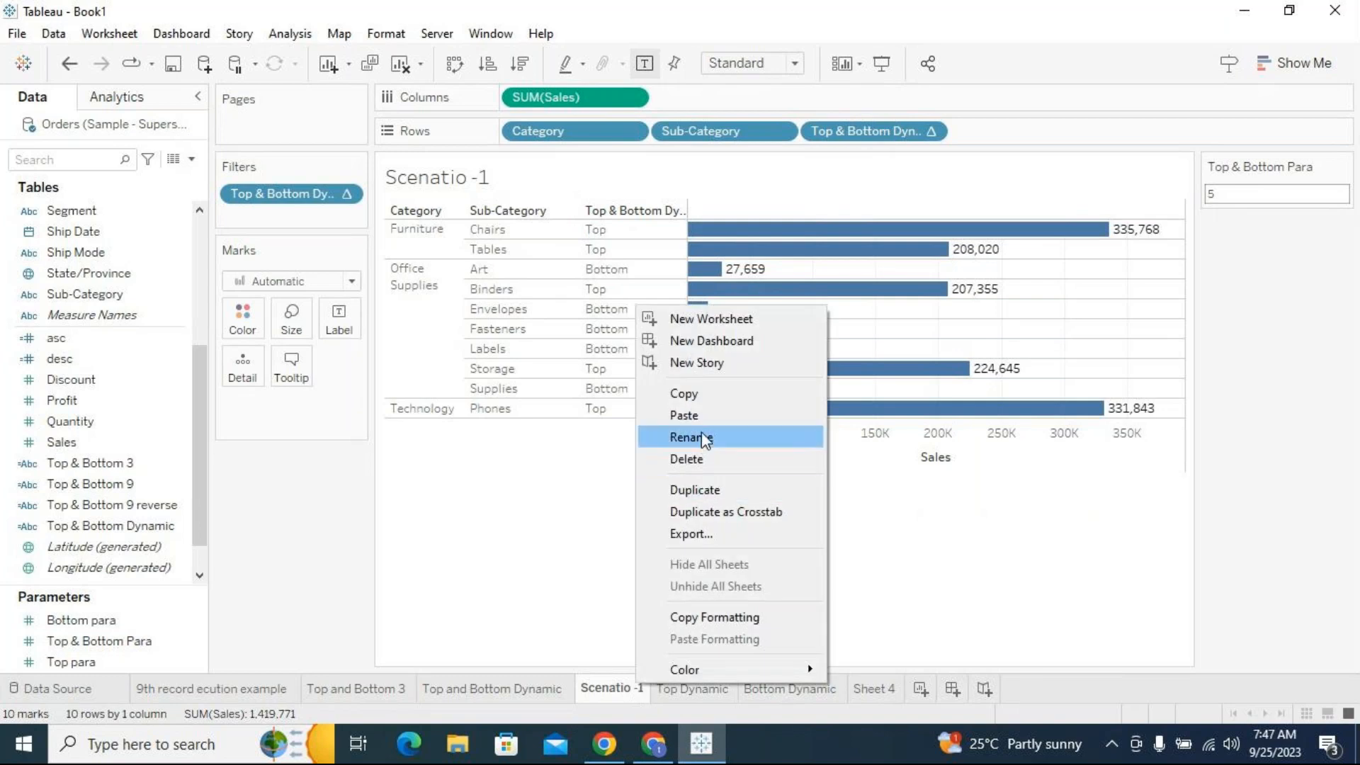
pyautogui.click(700, 490)
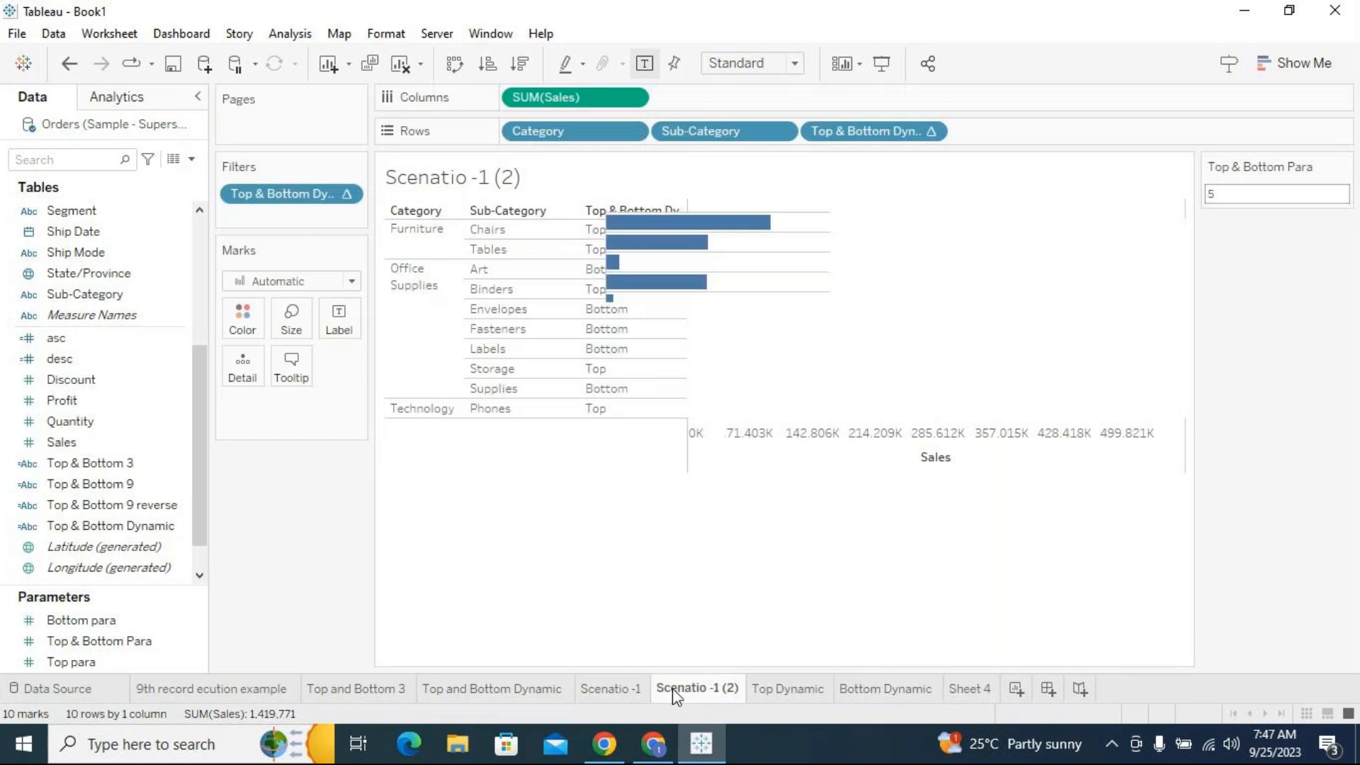
pyautogui.doubleClick(678, 696)
pyautogui.click(714, 689)
pyautogui.hotkey('shift', 'Right')
pyautogui.hotkey('shift', 'Right')
pyautogui.hotkey('shift', 'Right')
pyautogui.hotkey('shift', 'Right')
pyautogui.hotkey('shift', 'Right')
pyautogui.write('2')
pyautogui.press('Return')
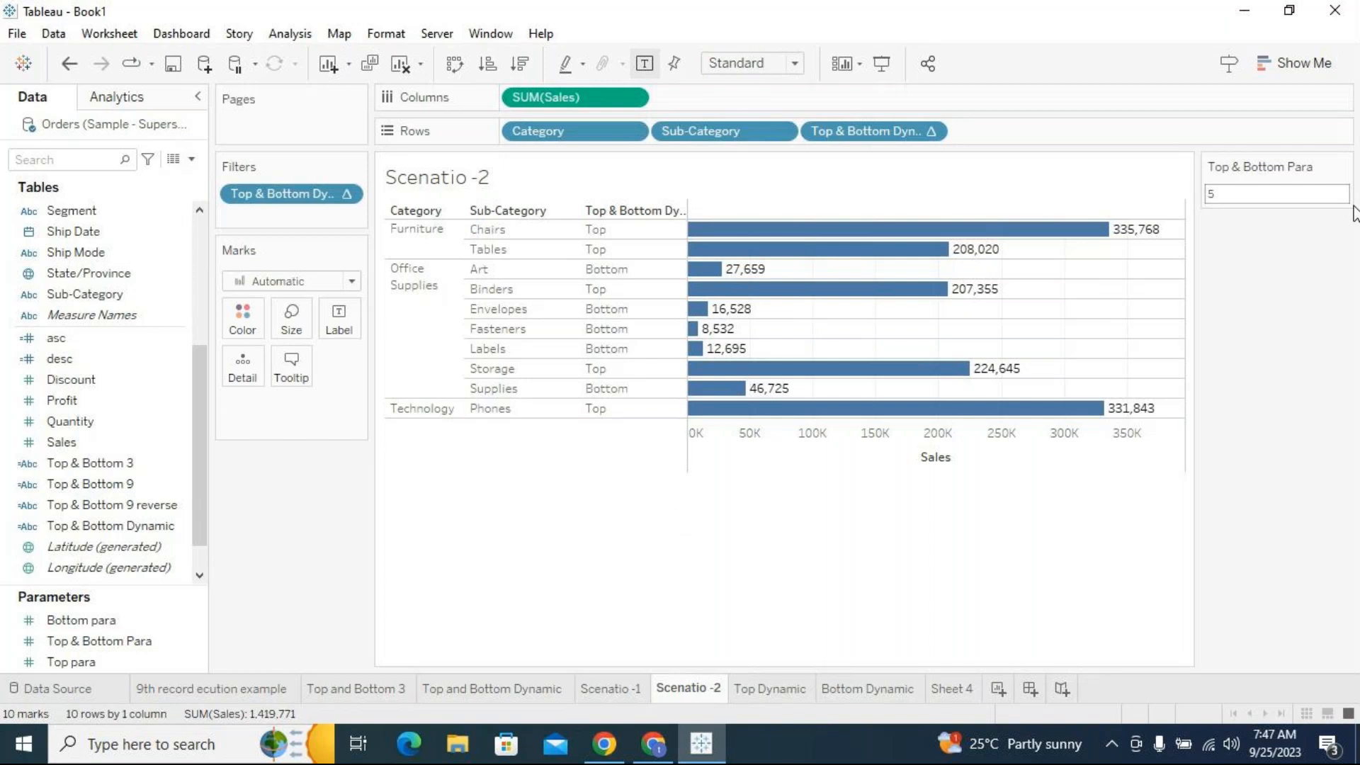
# Duplicate the Top & Bottom Dynamic calculated field and add the copy to Rows after the original
pyautogui.moveTo(211, 542); pyautogui.dragTo(236, 542)
pyautogui.rightClick(210, 528)
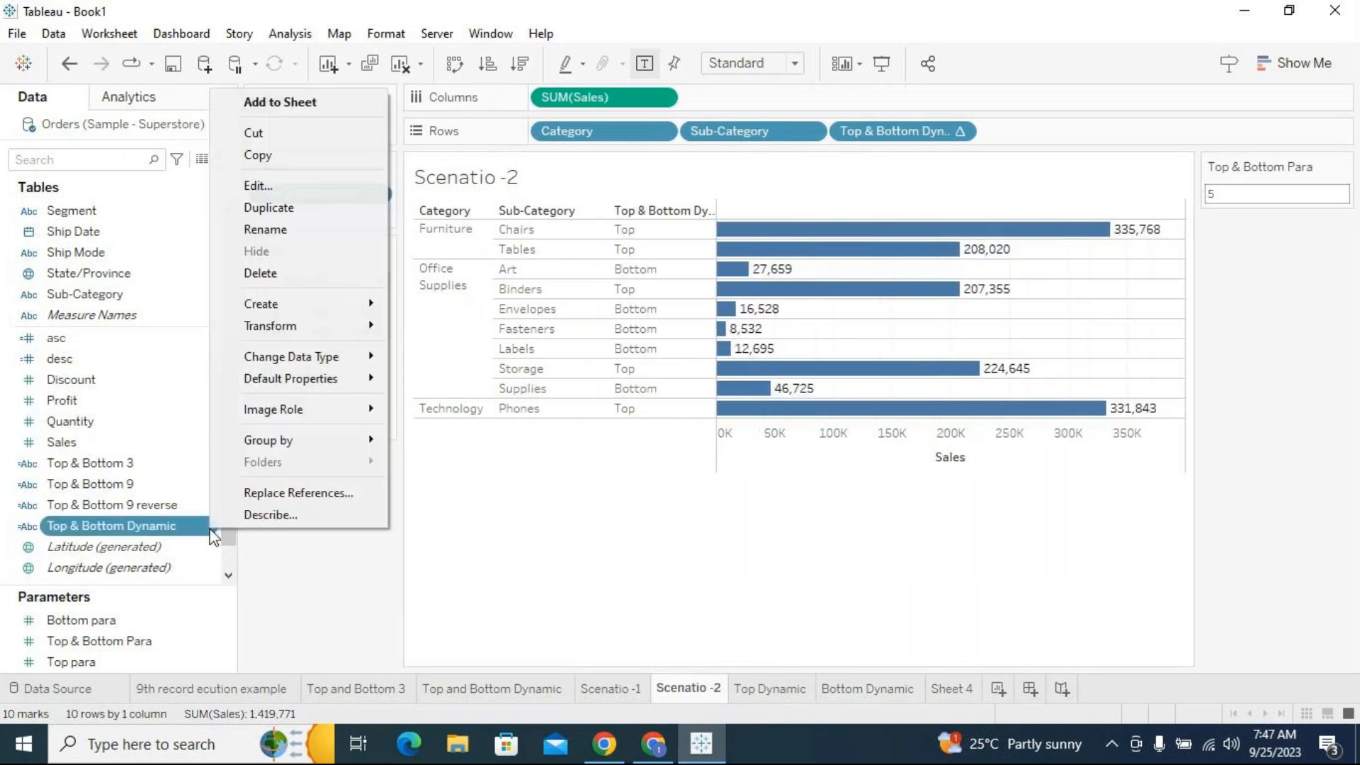
pyautogui.click(270, 206)
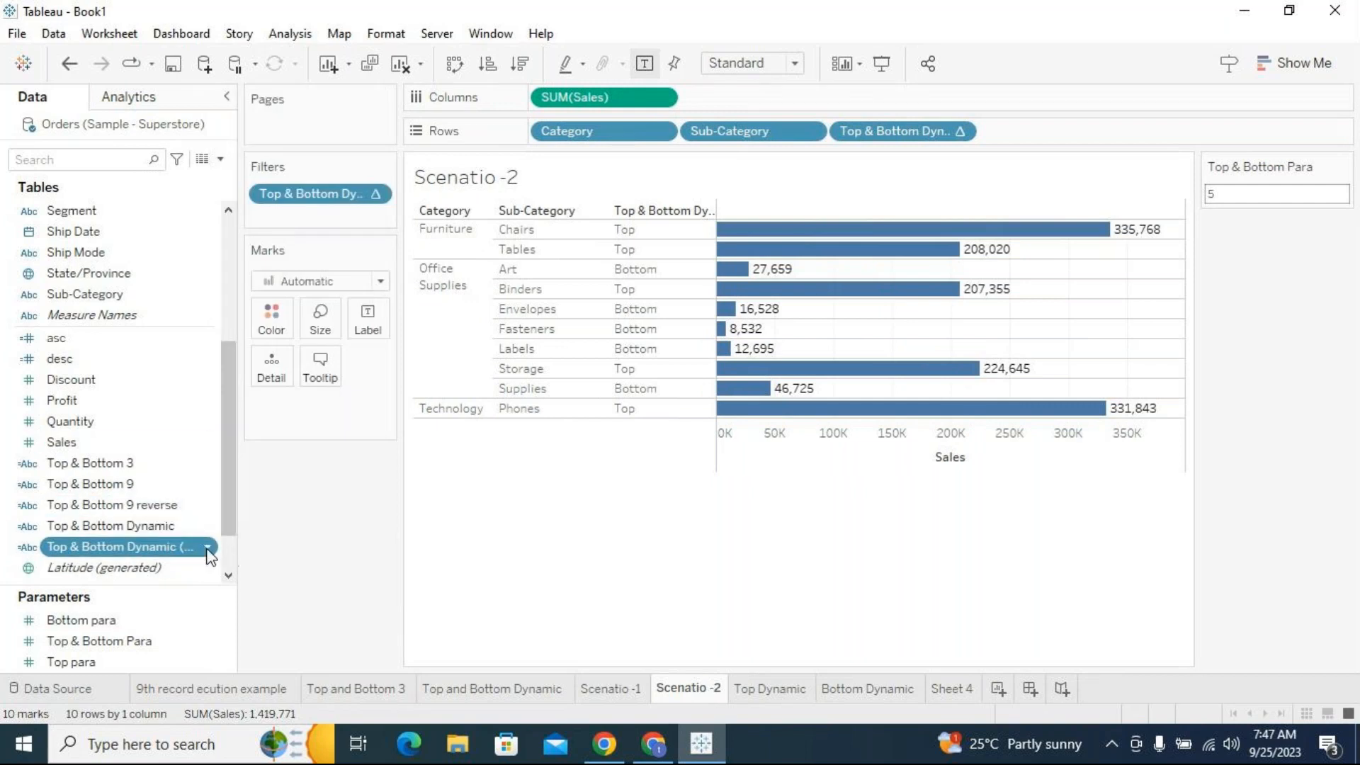
pyautogui.click(208, 547)
pyautogui.click(275, 595)
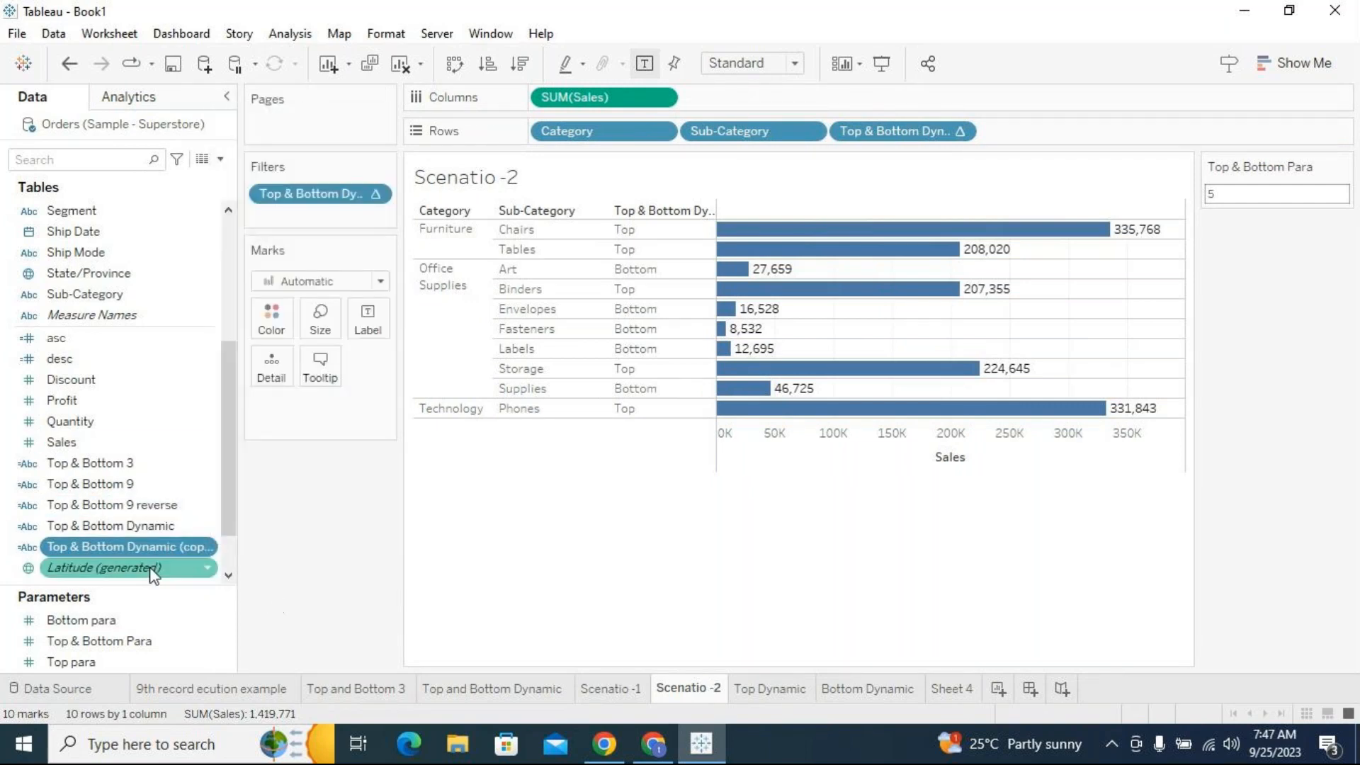
pyautogui.moveTo(146, 551); pyautogui.dragTo(1043, 134)
# Edit the Top & Bottom Dynamic (copy) formula so its labels read "Top5" and "Bottom5"
pyautogui.click(208, 547)
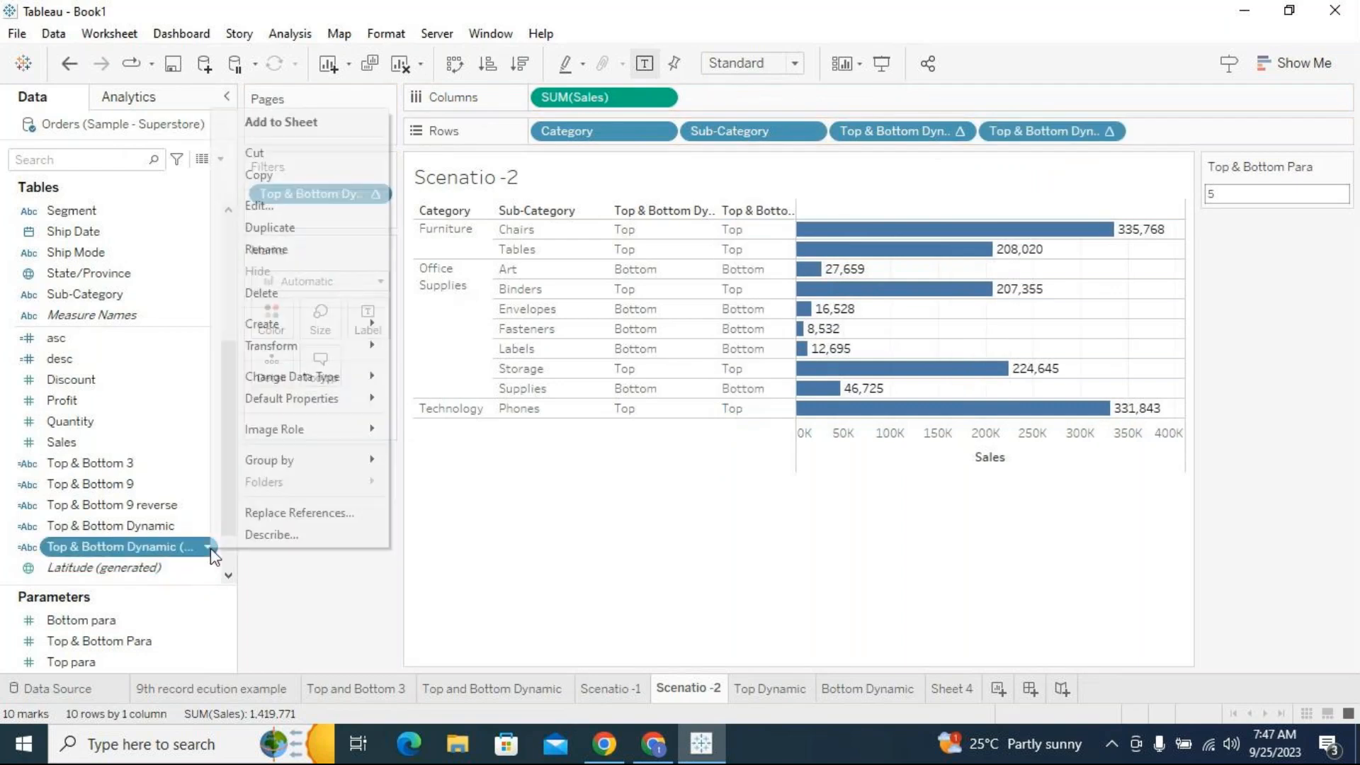
pyautogui.click(253, 208)
pyautogui.click(903, 321)
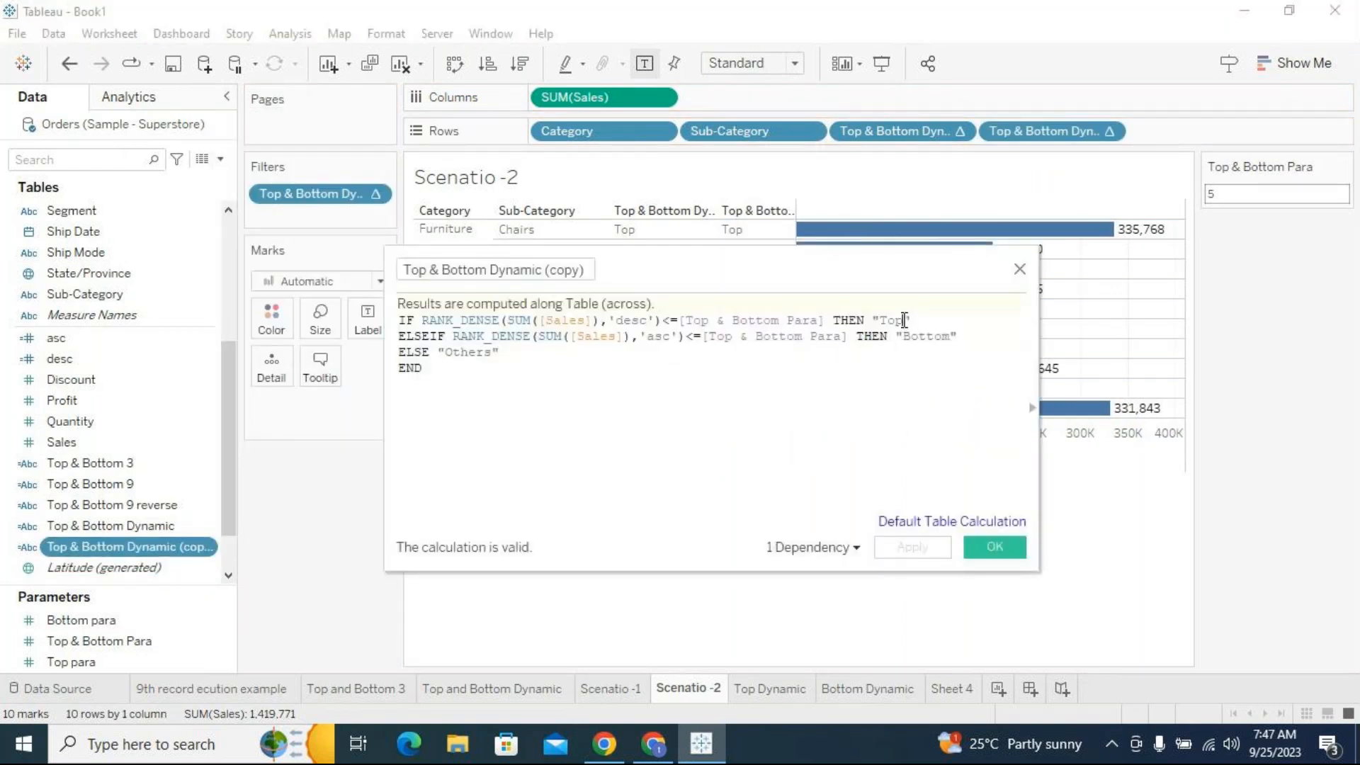
pyautogui.write('5')
pyautogui.click(952, 336)
pyautogui.write('5')
pyautogui.click(992, 549)
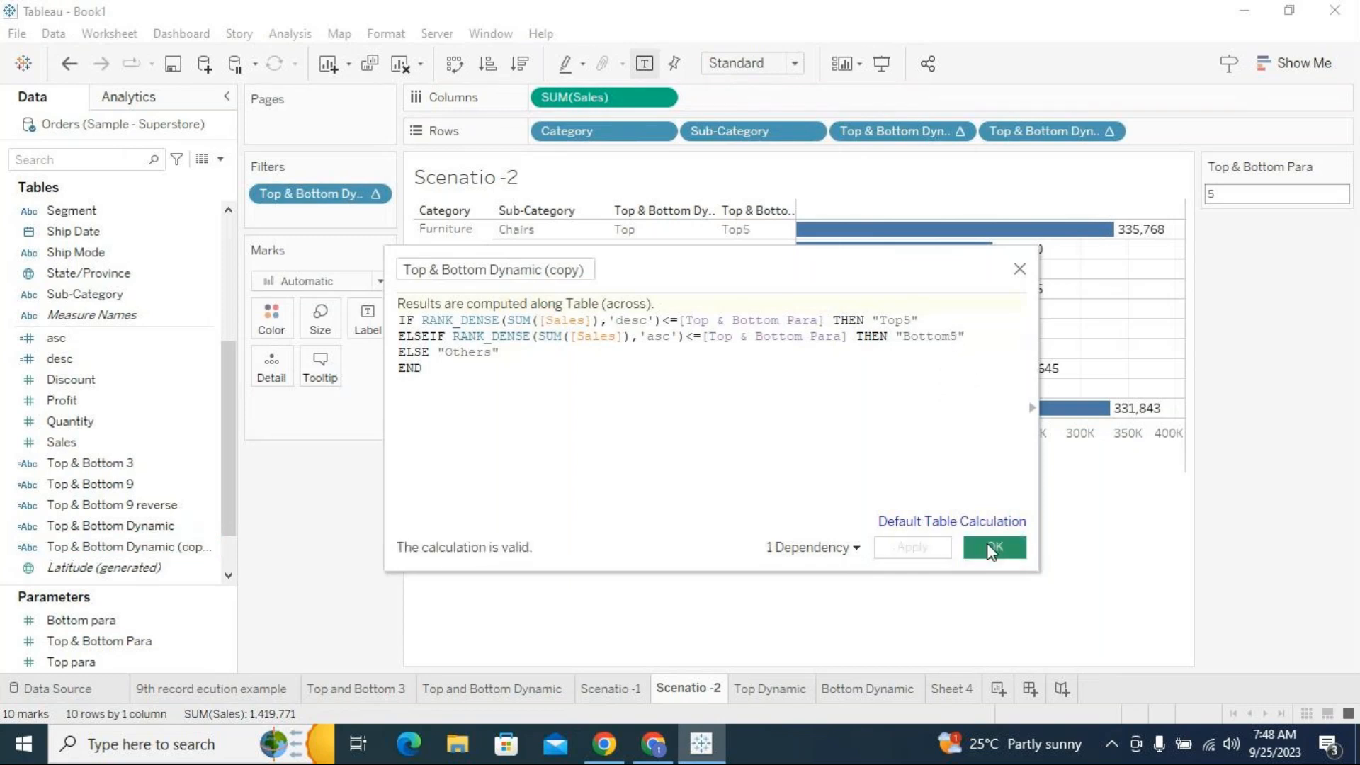
# Add the edited Top & Bottom Dynamic (copy) to the end of Rows and remove the two earlier Top & Bottom Dynamic fields
pyautogui.moveTo(177, 548); pyautogui.dragTo(1220, 142)
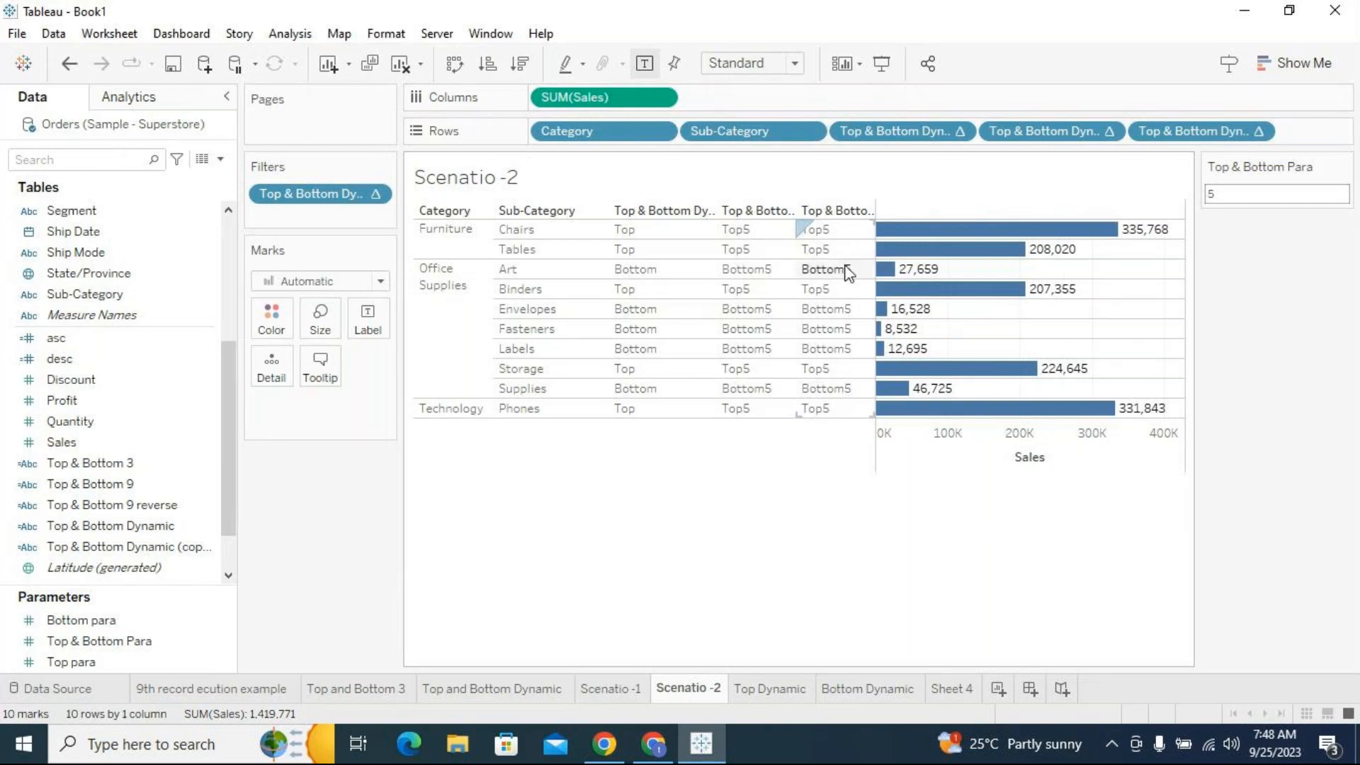
pyautogui.moveTo(840, 132); pyautogui.dragTo(1240, 420)
pyautogui.moveTo(941, 132); pyautogui.dragTo(1275, 397)
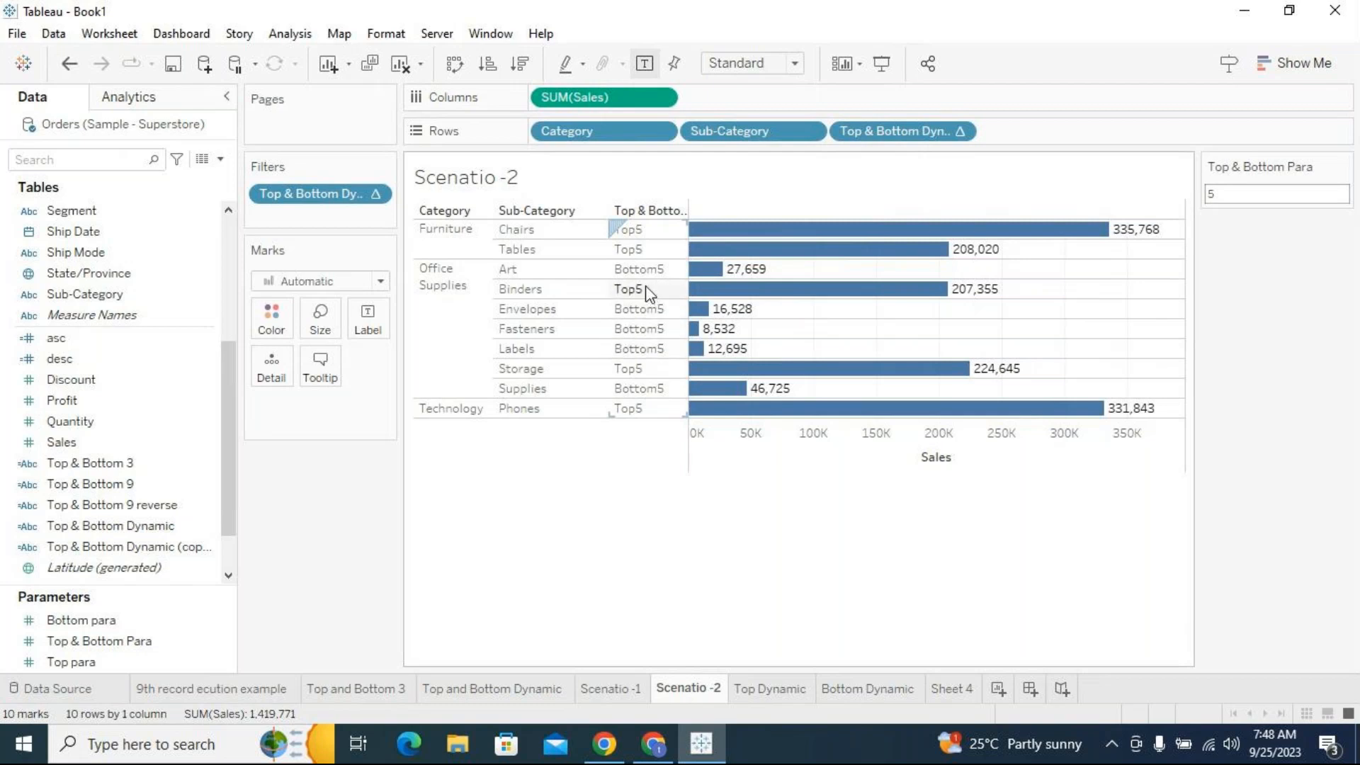
# Highlight the Fasteners and Labels rows to check their Bottom5 labels, and clear the selection
pyautogui.click(650, 330)
pyautogui.click(560, 333)
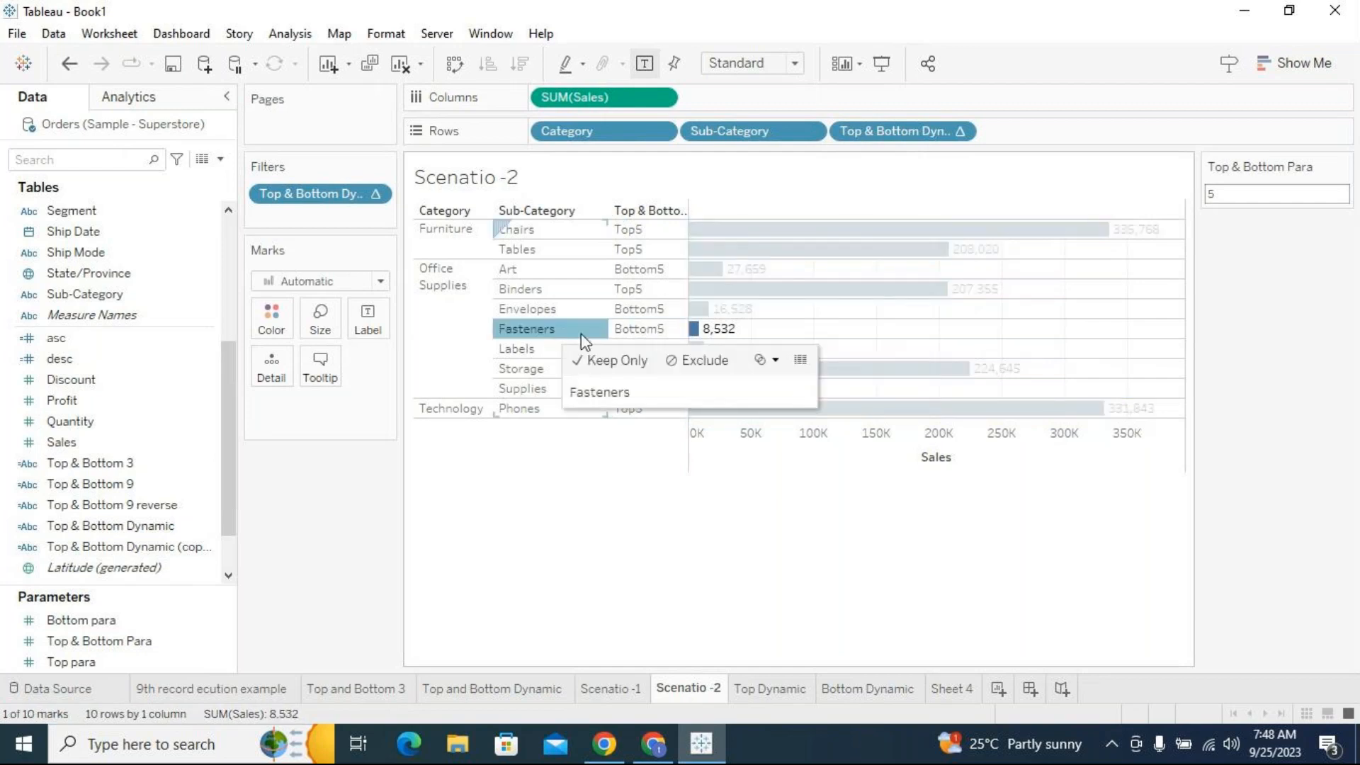
pyautogui.click(661, 331)
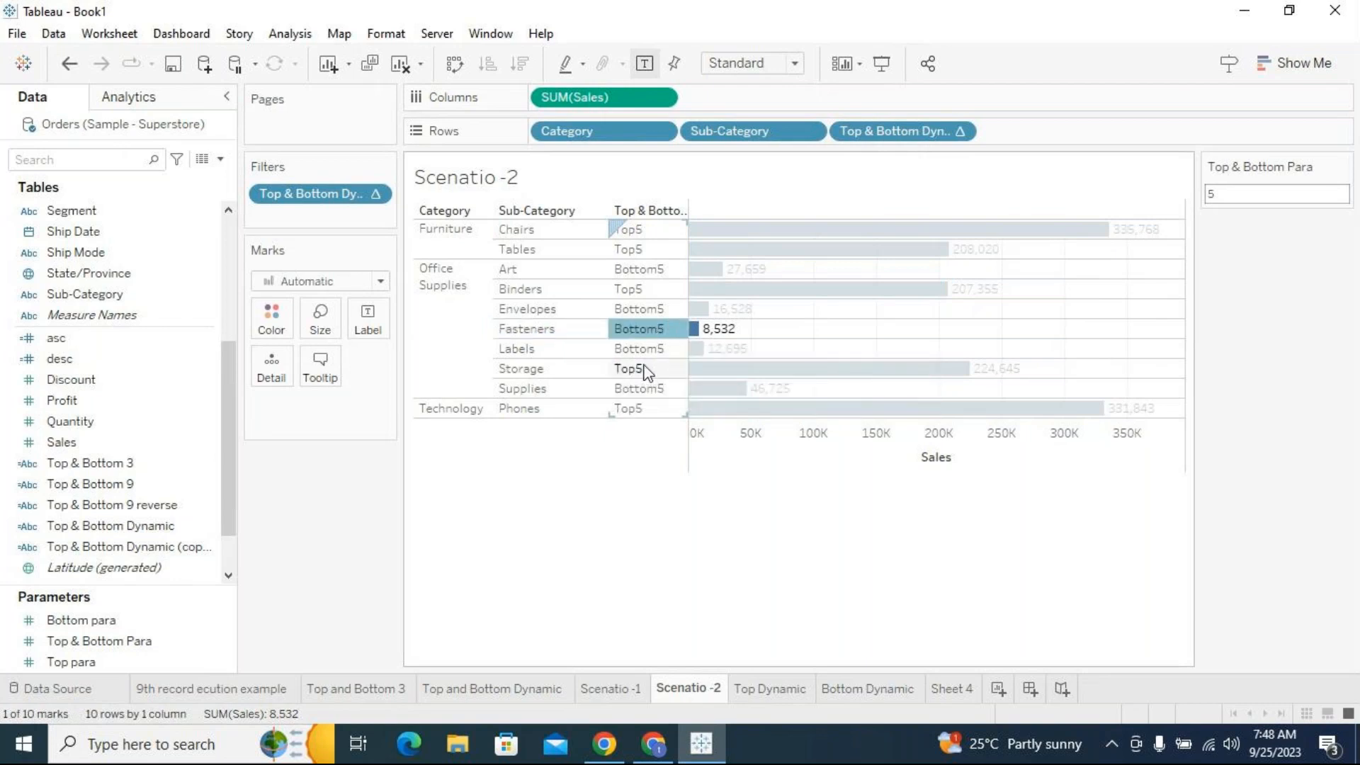
pyautogui.click(546, 349)
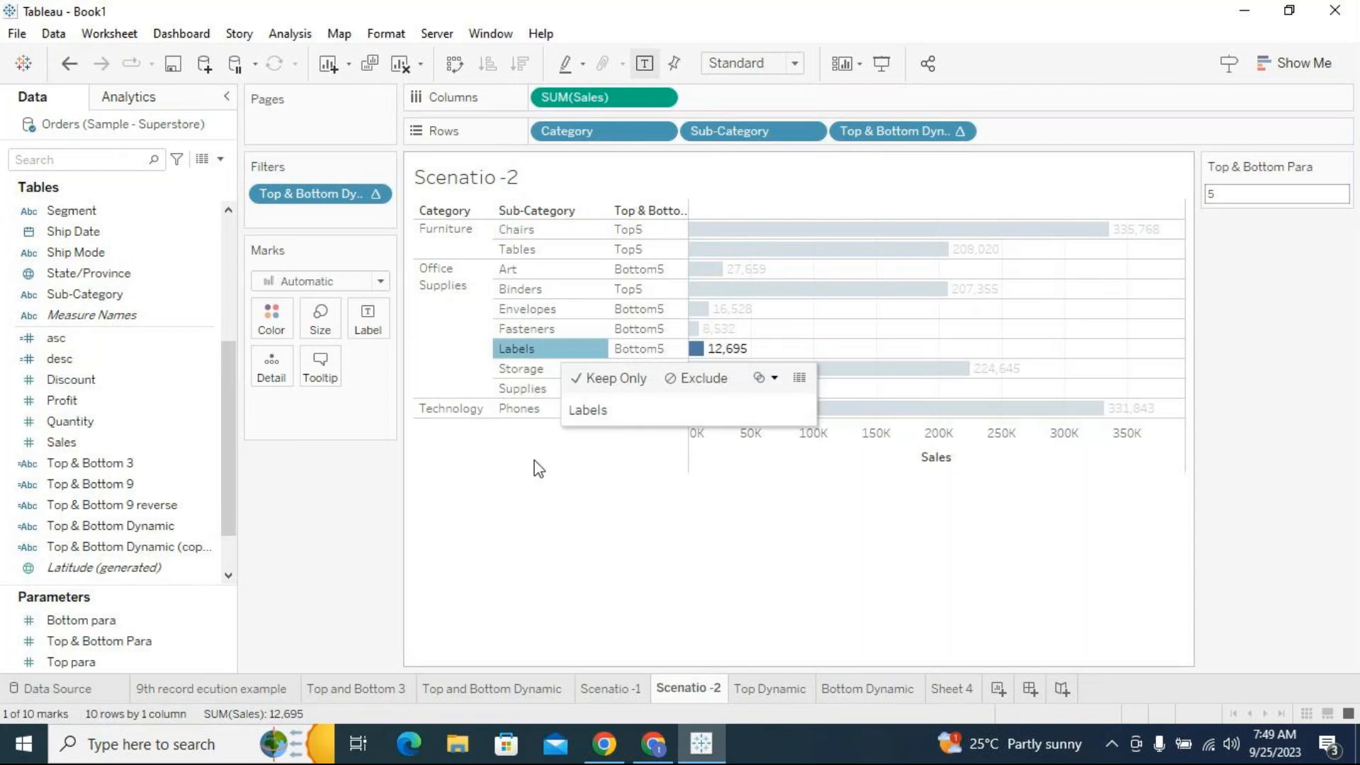
pyautogui.click(672, 351)
pyautogui.click(685, 528)
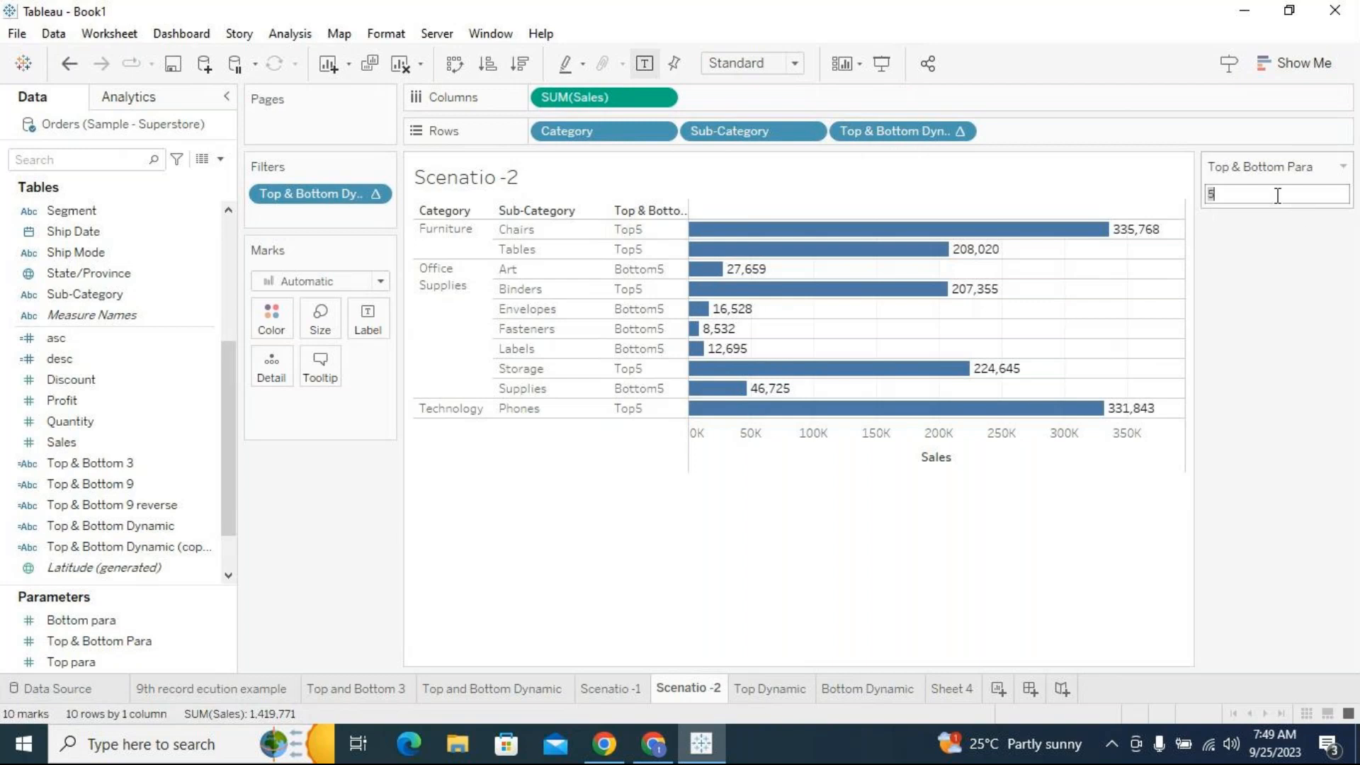
# Set the Top & Bottom Para parameter to 2 and highlight the Chairs and Phones labels one by one
pyautogui.write('2')
pyautogui.press('Return')
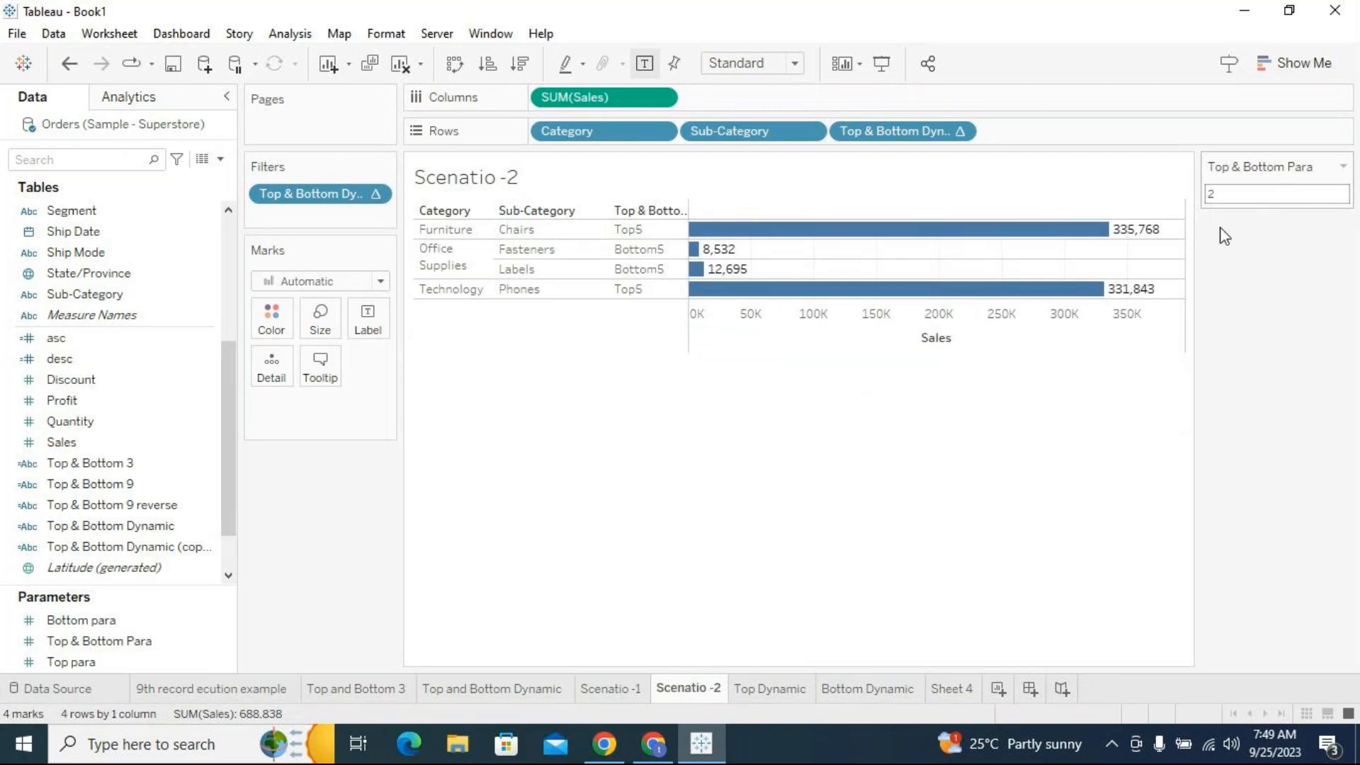
pyautogui.click(635, 231)
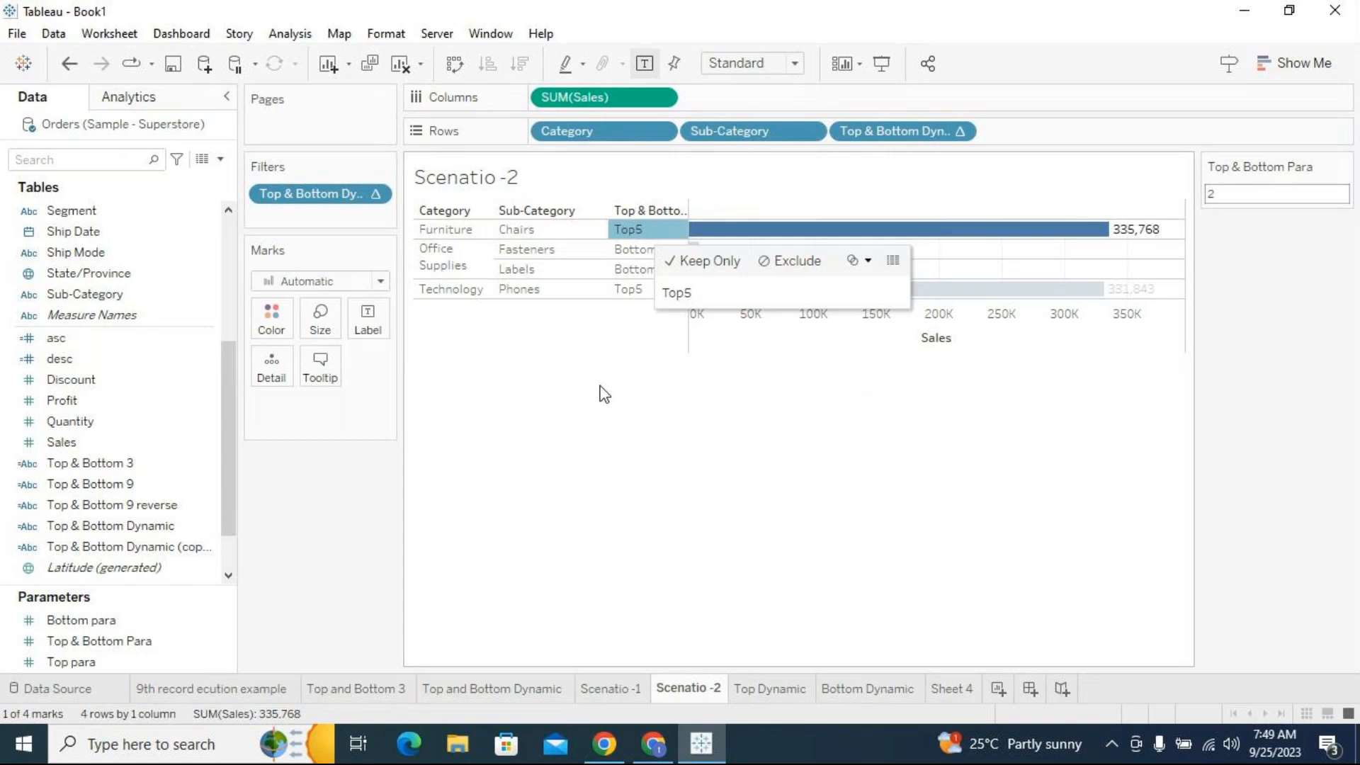
pyautogui.click(625, 290)
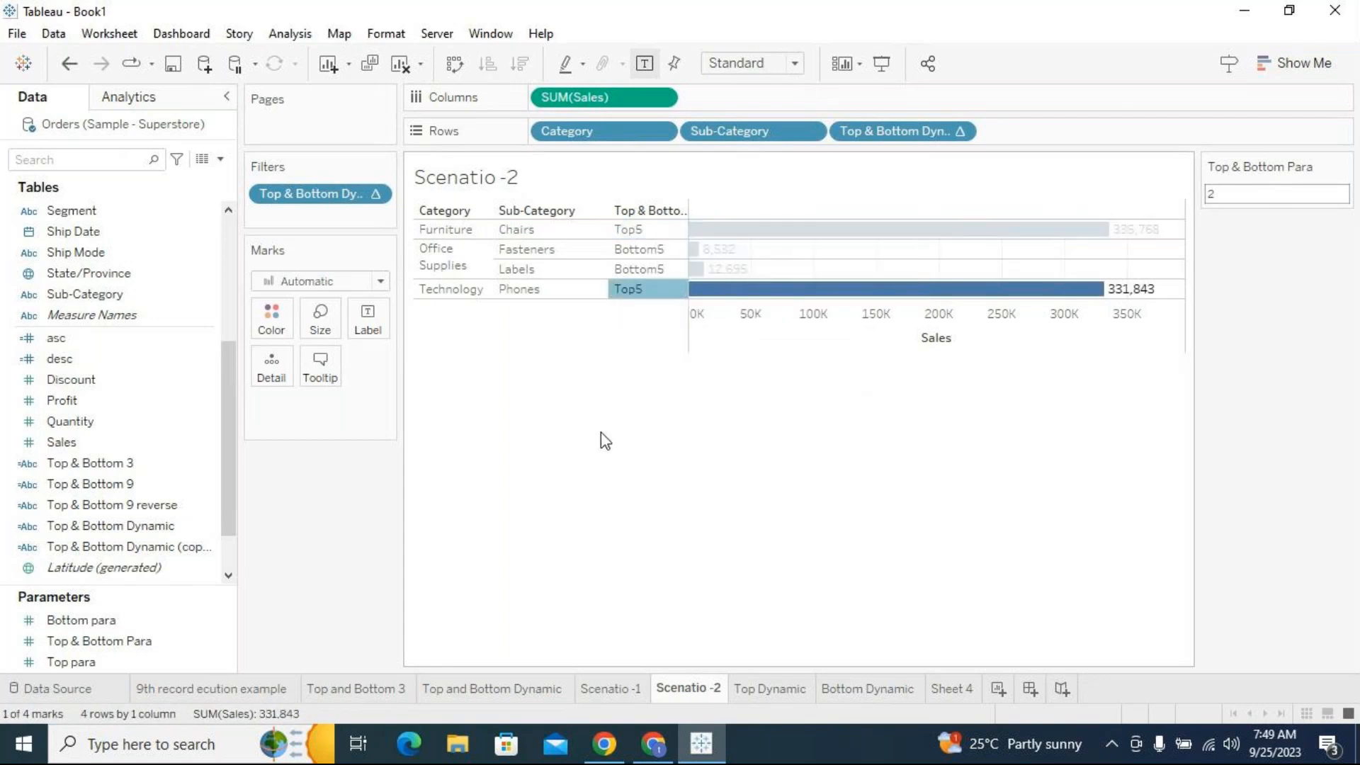
# Highlight the Fasteners and Labels entries in the Top & Bottom label column, and clear the selection
pyautogui.click(639, 249)
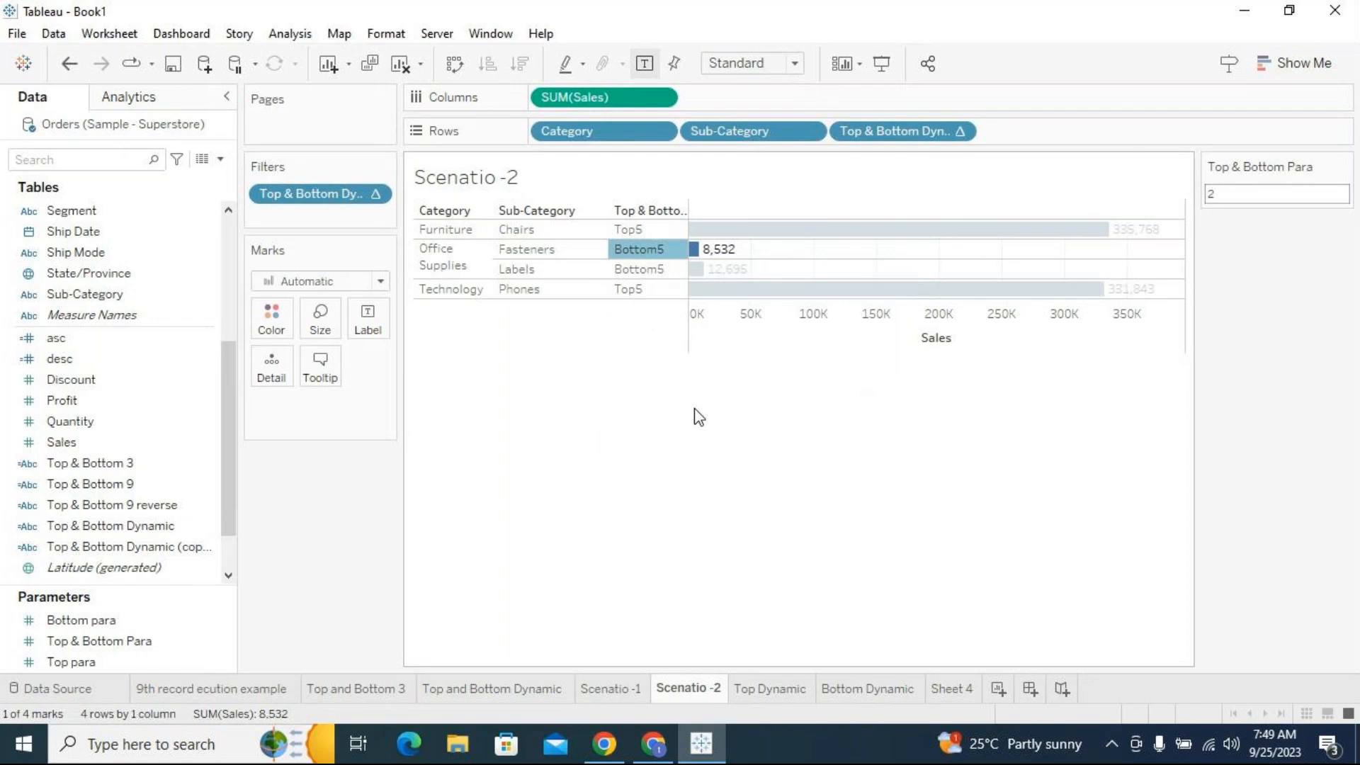
pyautogui.click(650, 273)
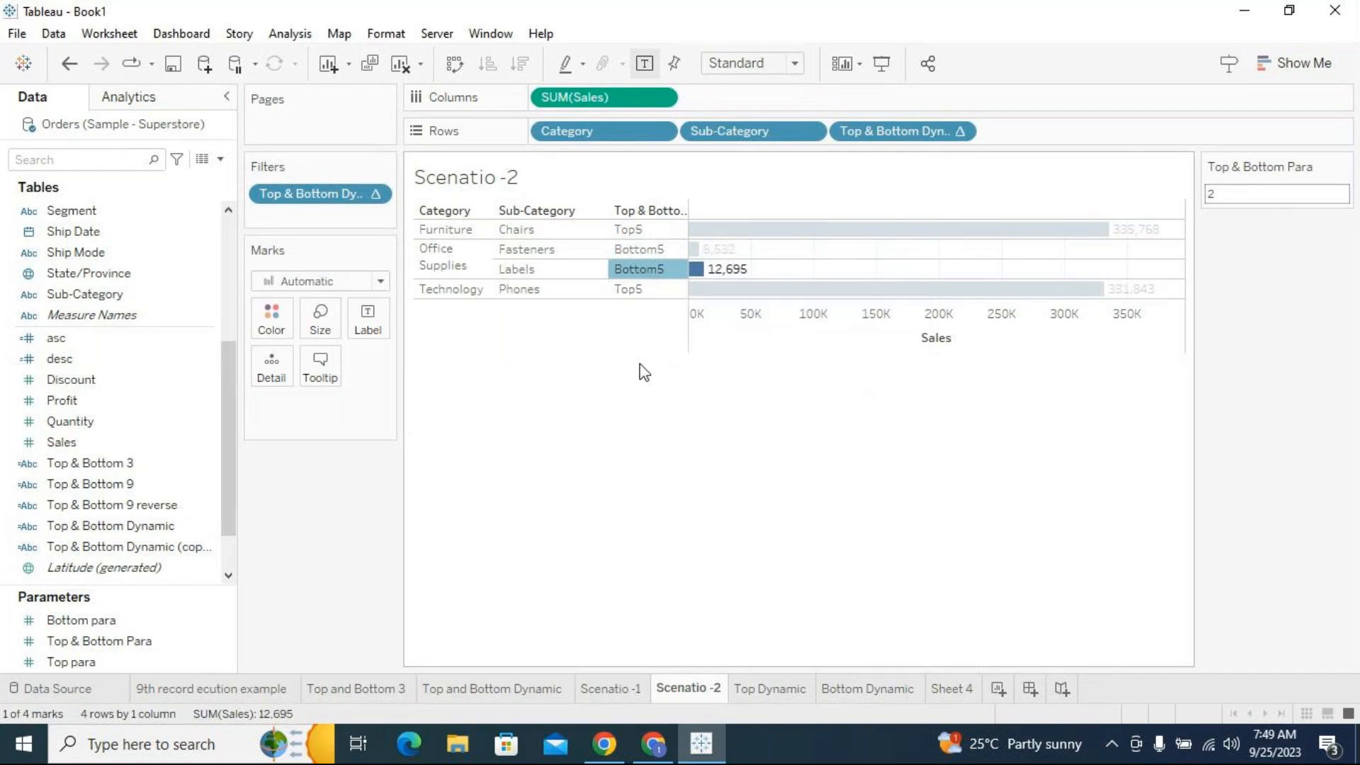
pyautogui.click(770, 259)
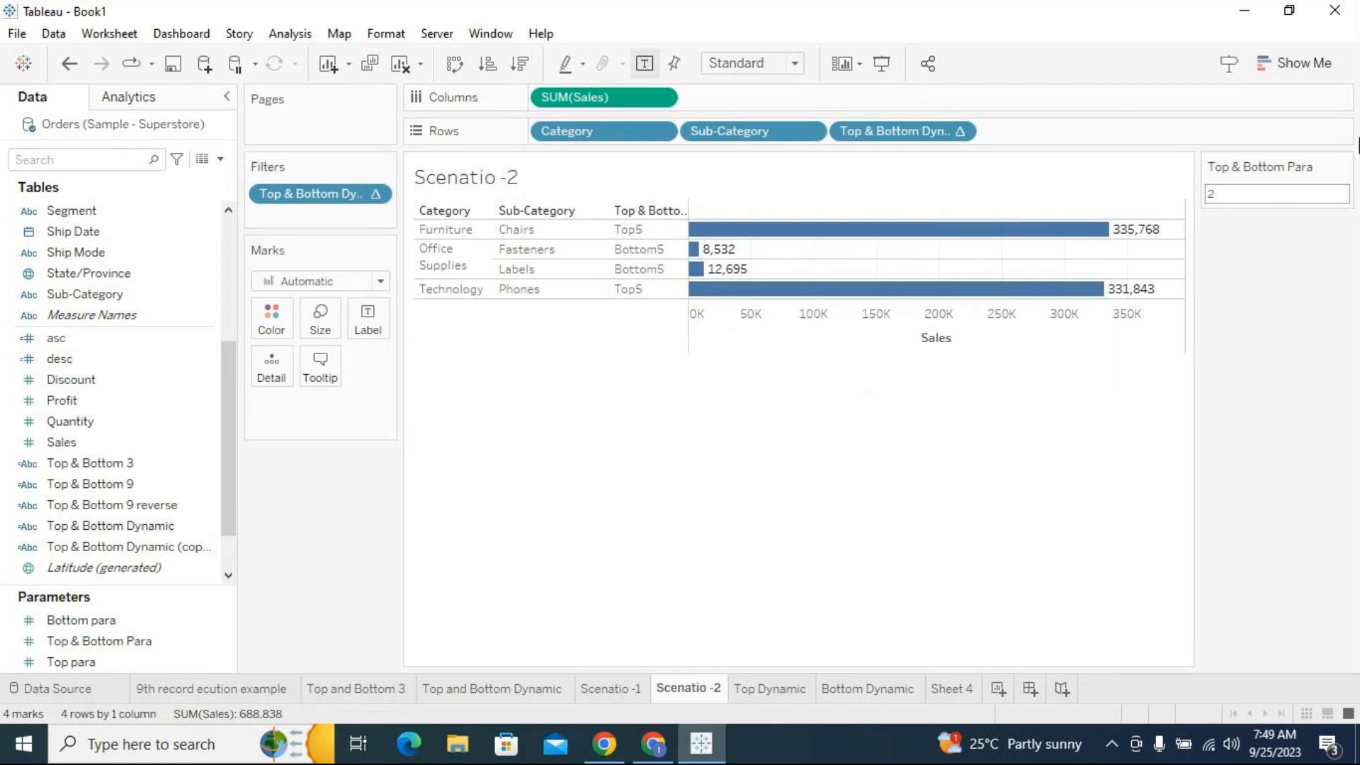
# Set the Top & Bottom Para parameter to 3, and highlight the Storage and Envelopes labels one by one
pyautogui.write('3')
pyautogui.press('Return')
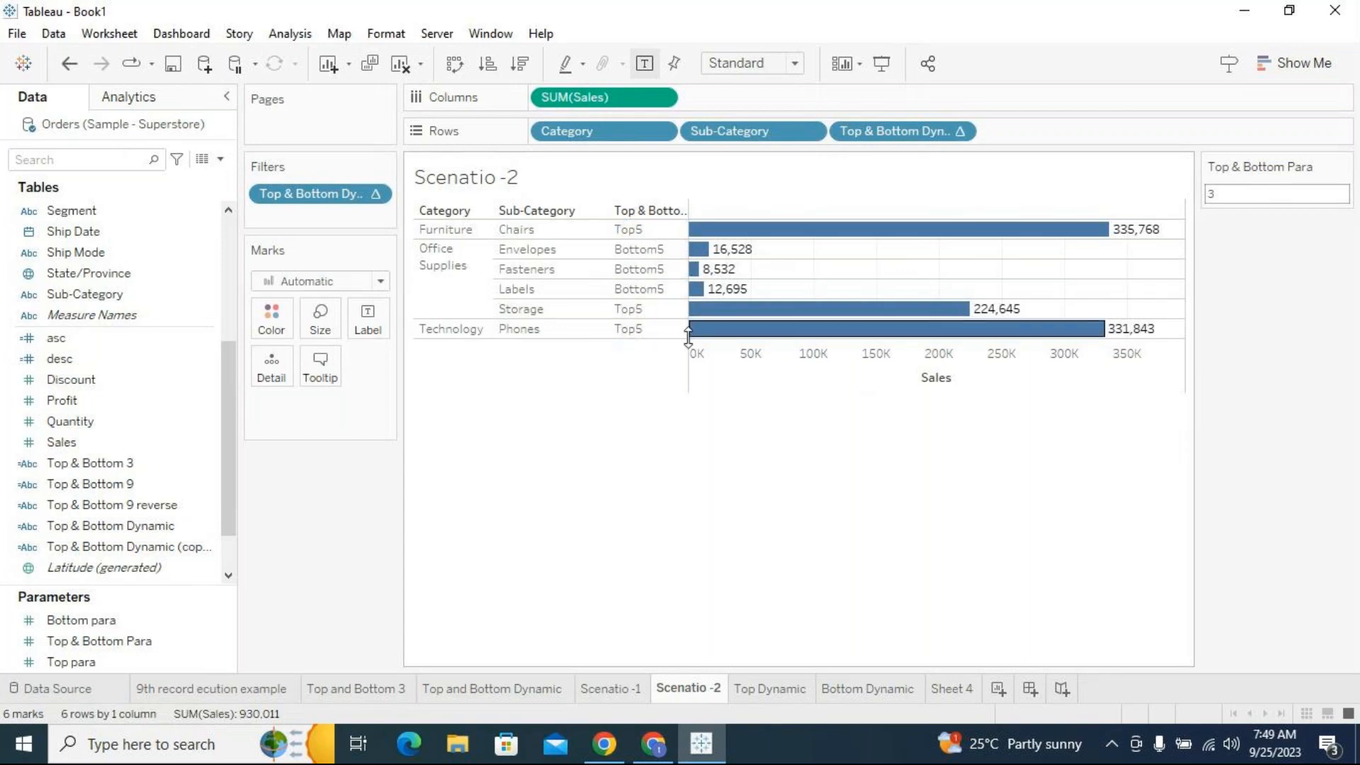
pyautogui.click(632, 311)
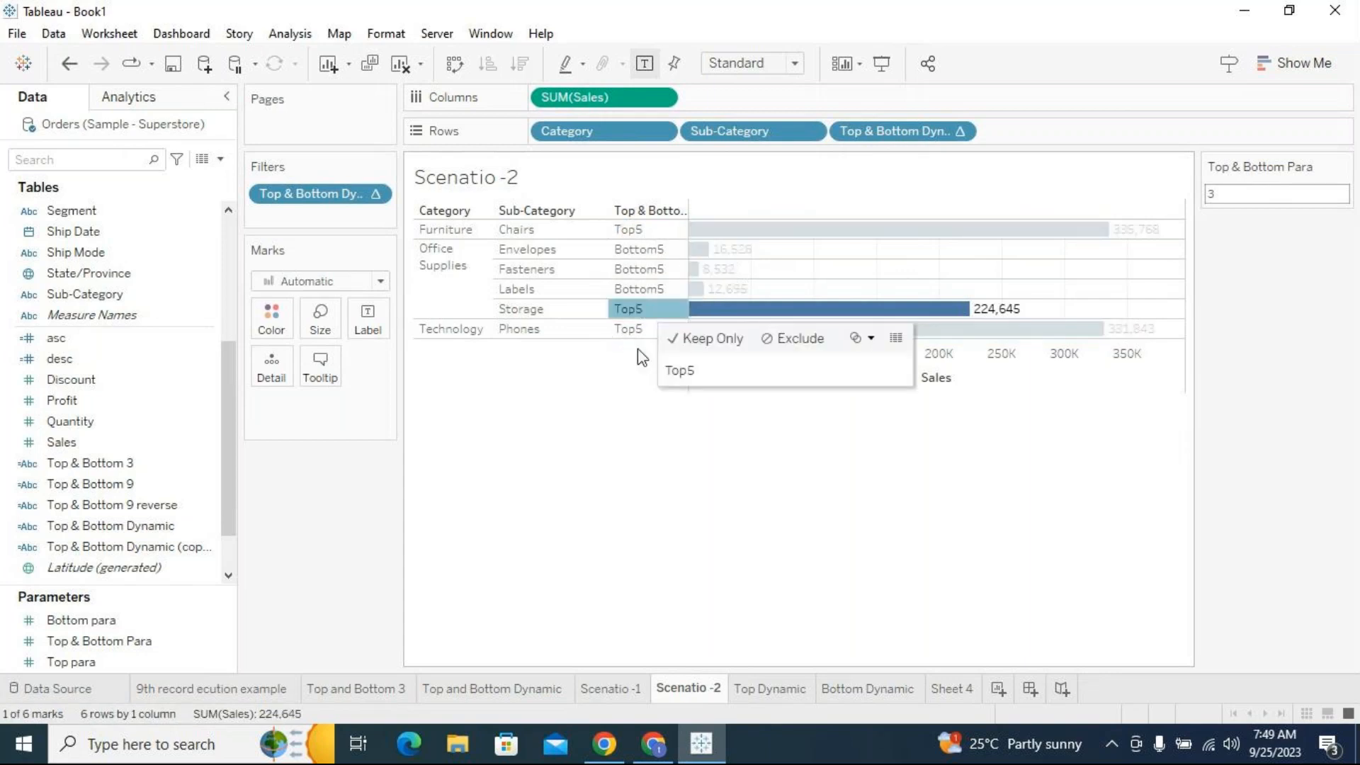
pyautogui.click(653, 254)
pyautogui.click(676, 372)
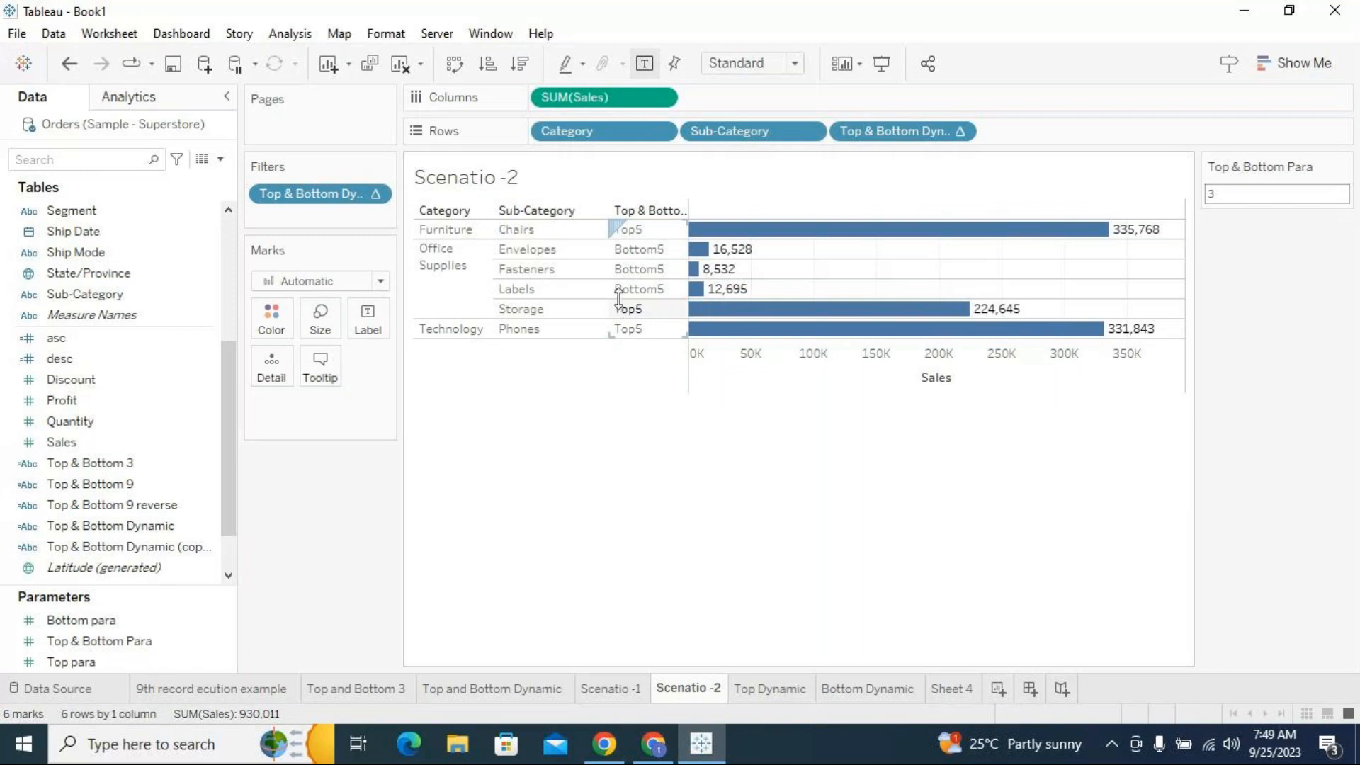
# Highlight the Chairs label, clear the selection, and slightly widen the Top & Bottom label column
pyautogui.click(638, 229)
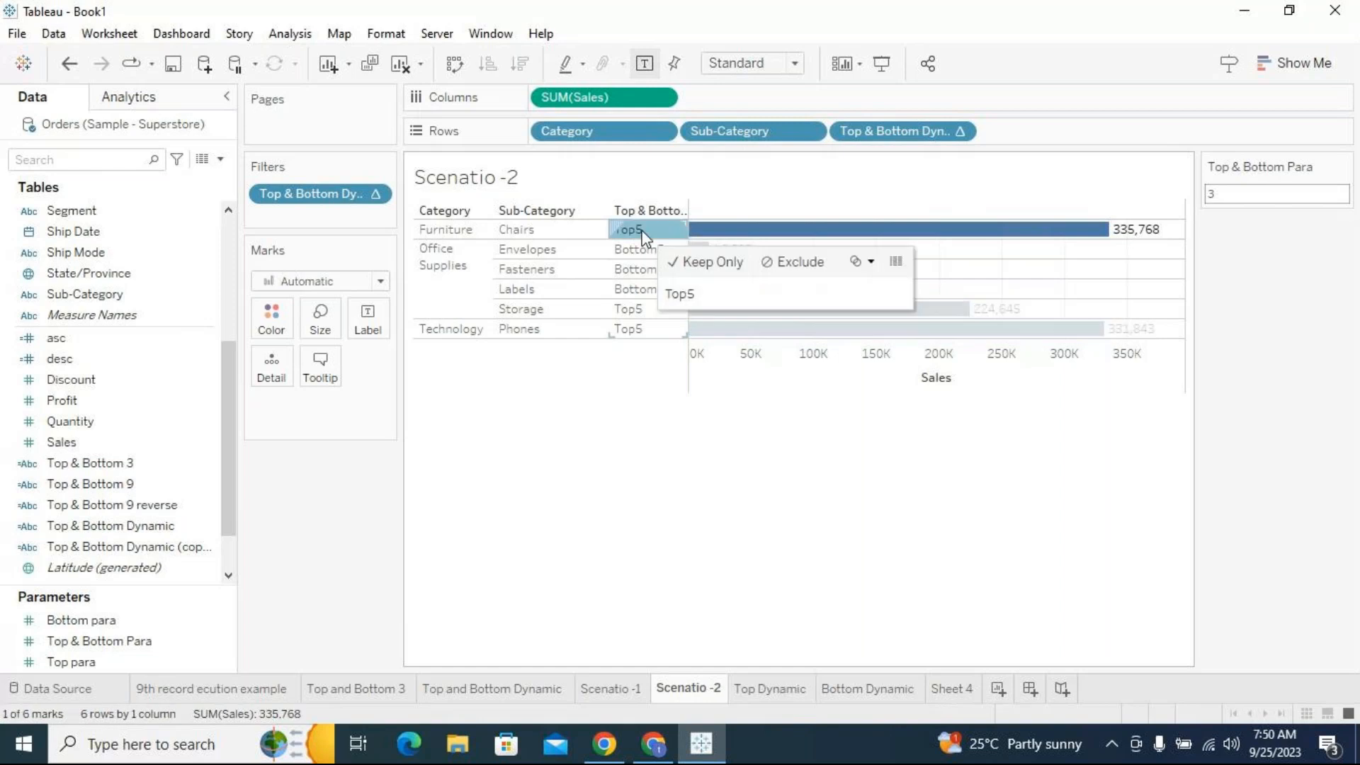
pyautogui.click(1073, 258)
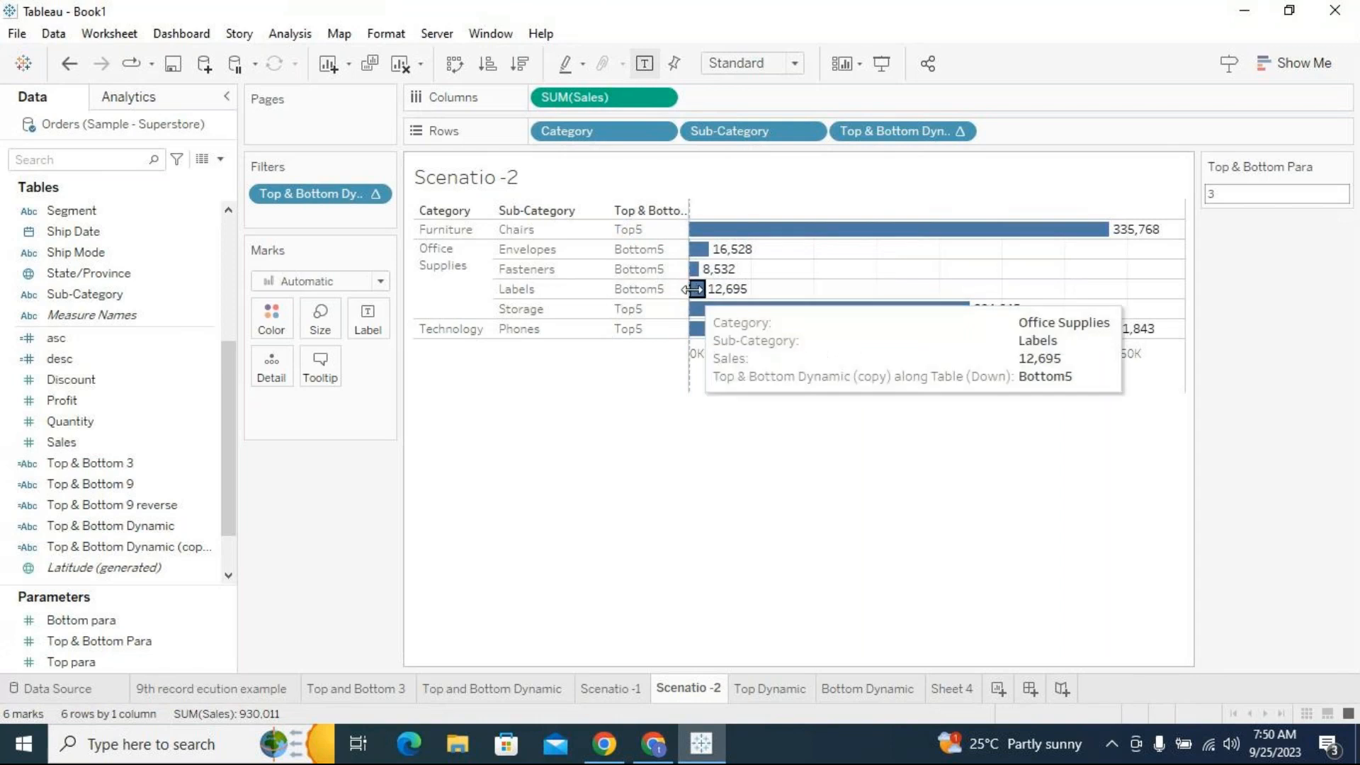
pyautogui.moveTo(701, 289); pyautogui.dragTo(708, 289)
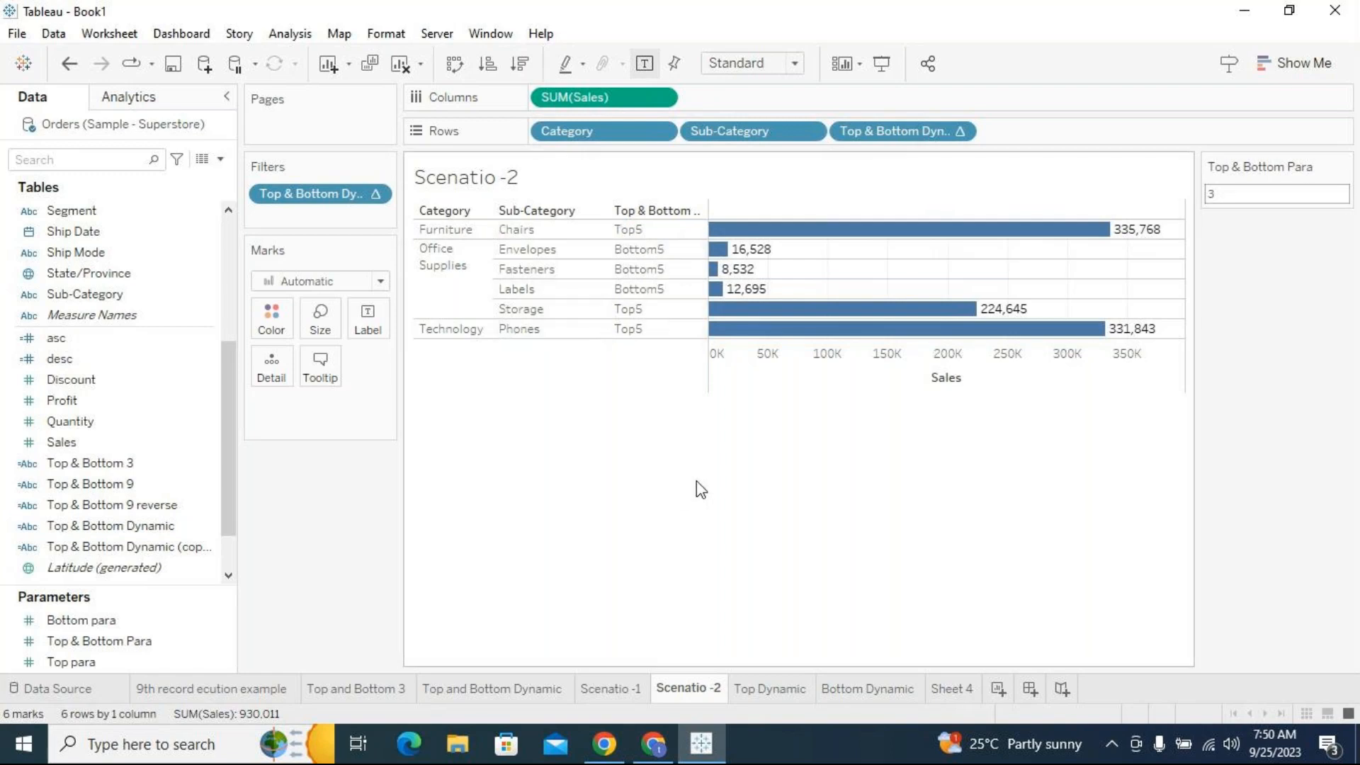
# Review the Top Dynamic, Scenatio -1, Scenatio -2 and Bottom Dynamic sheets, ending on Sheet 4
pyautogui.click(772, 691)
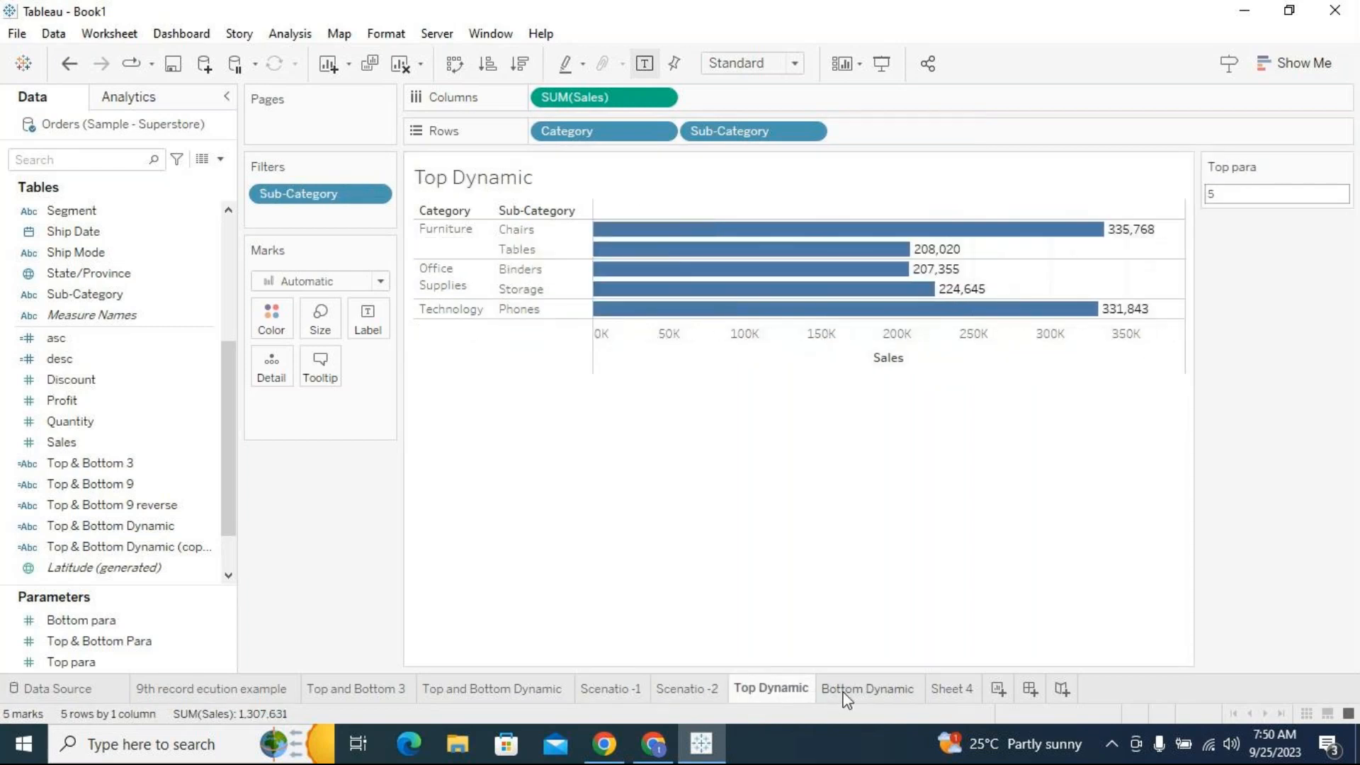
pyautogui.click(685, 692)
pyautogui.click(628, 692)
pyautogui.click(666, 689)
pyautogui.click(646, 691)
pyautogui.click(680, 691)
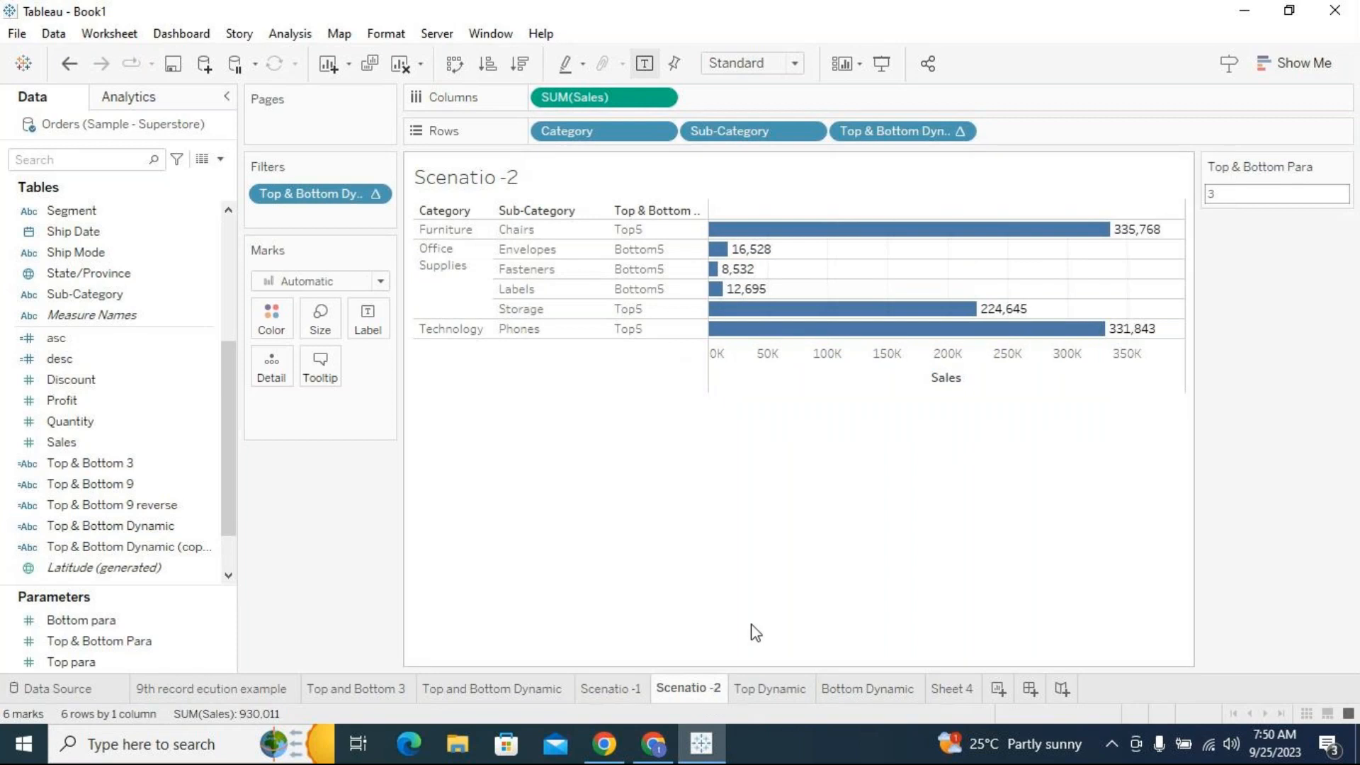
pyautogui.click(846, 691)
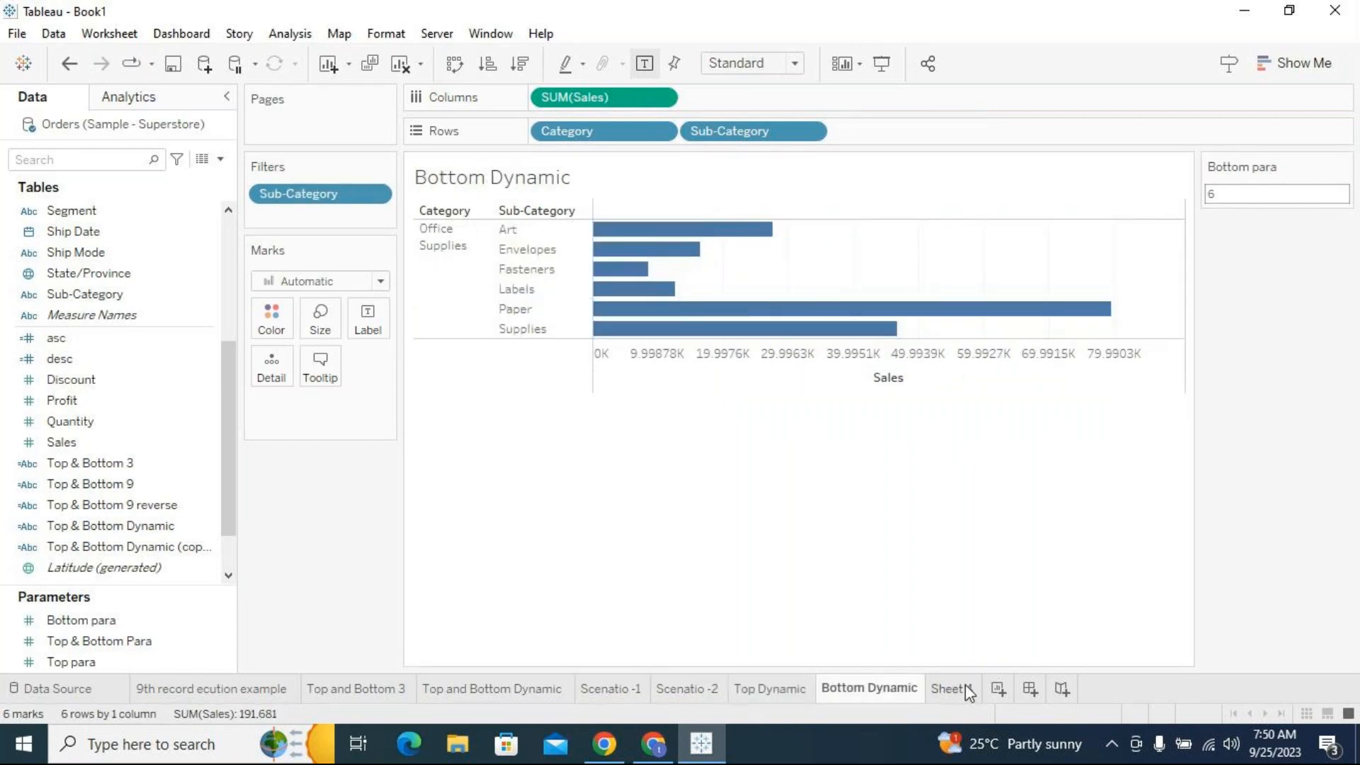
pyautogui.click(949, 689)
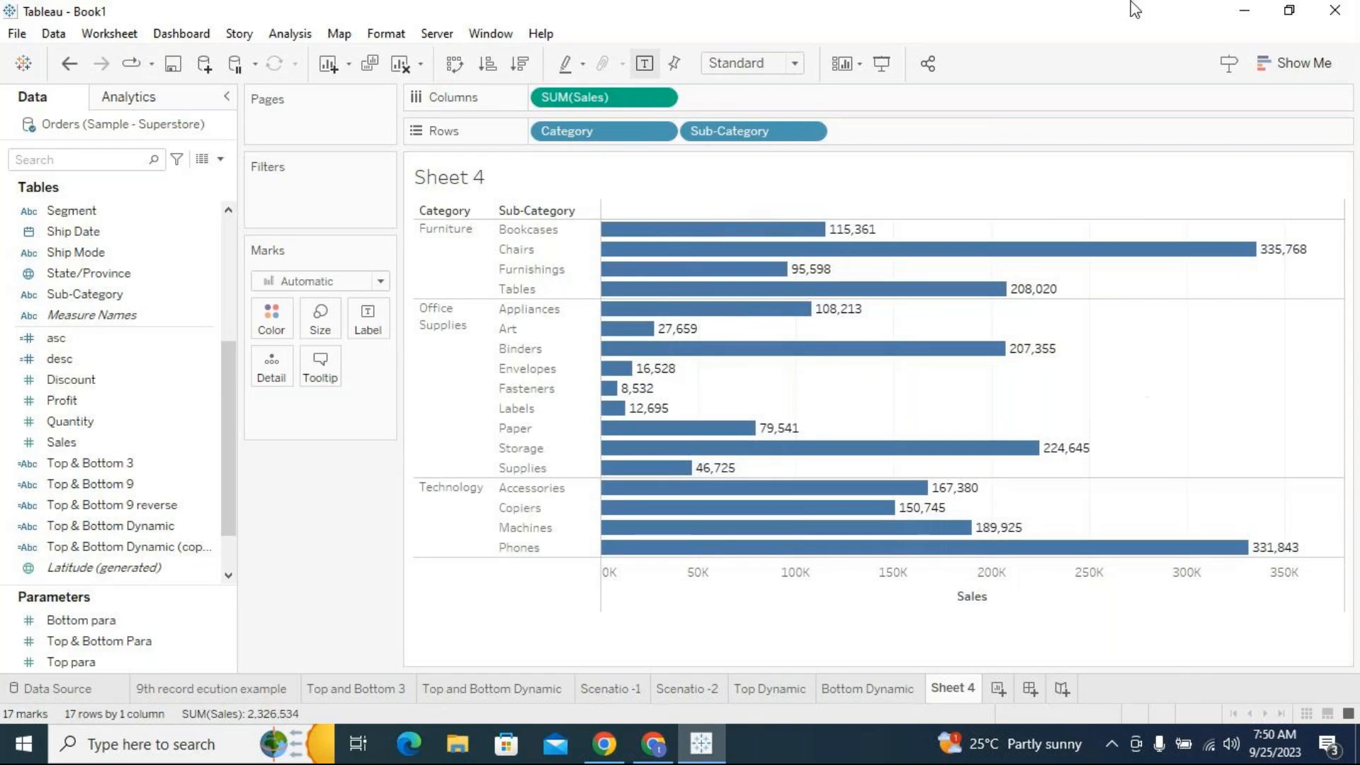
# Switch to the GoTo meeting in Chrome, pause its recording, and return to Sheet 4 in Tableau
pyautogui.click(653, 745)
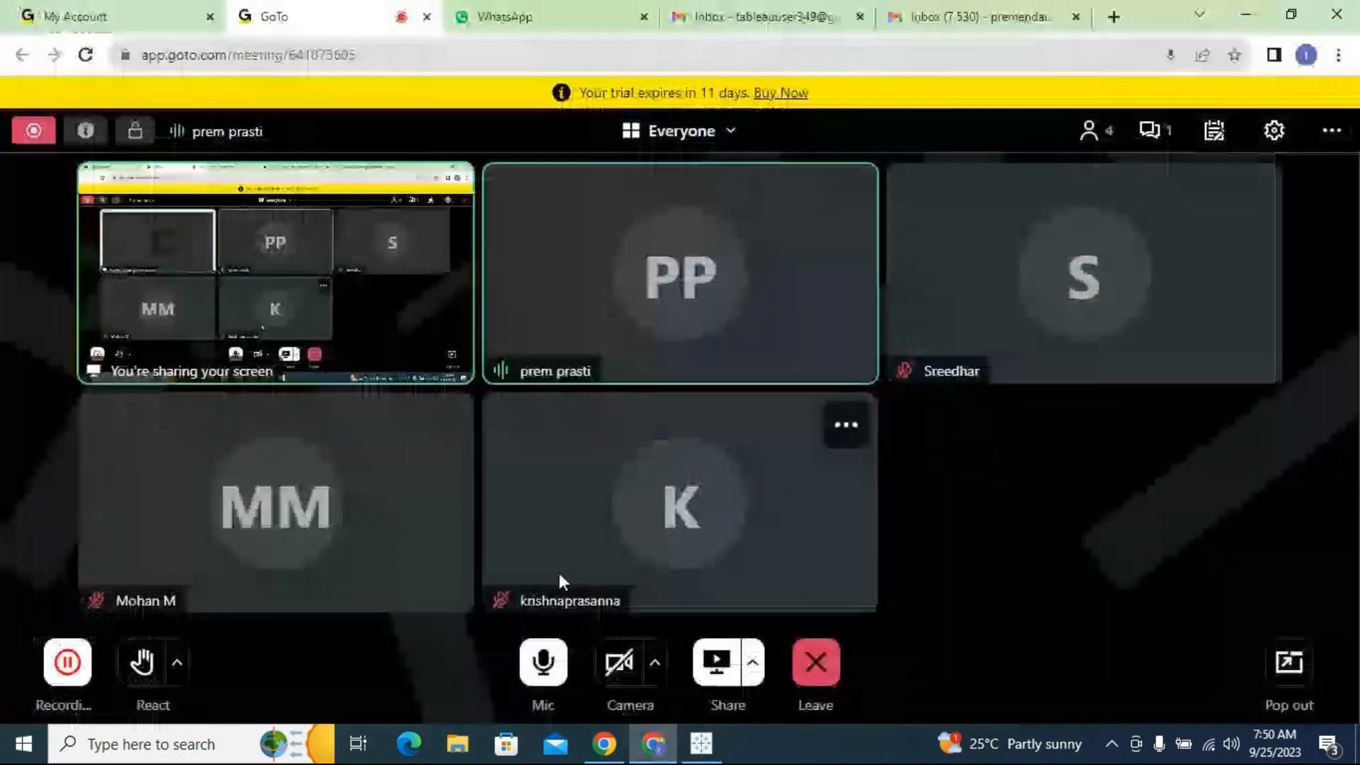
pyautogui.click(79, 652)
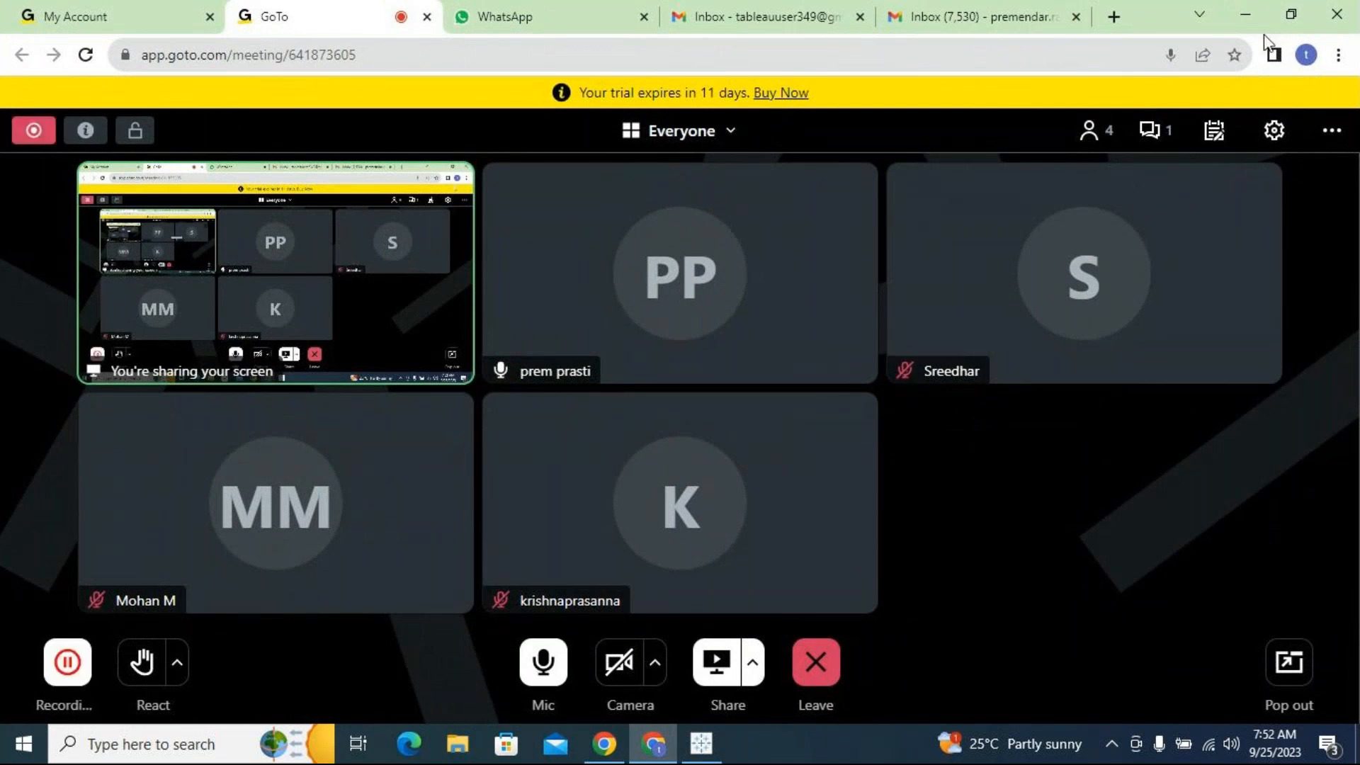
pyautogui.click(1246, 15)
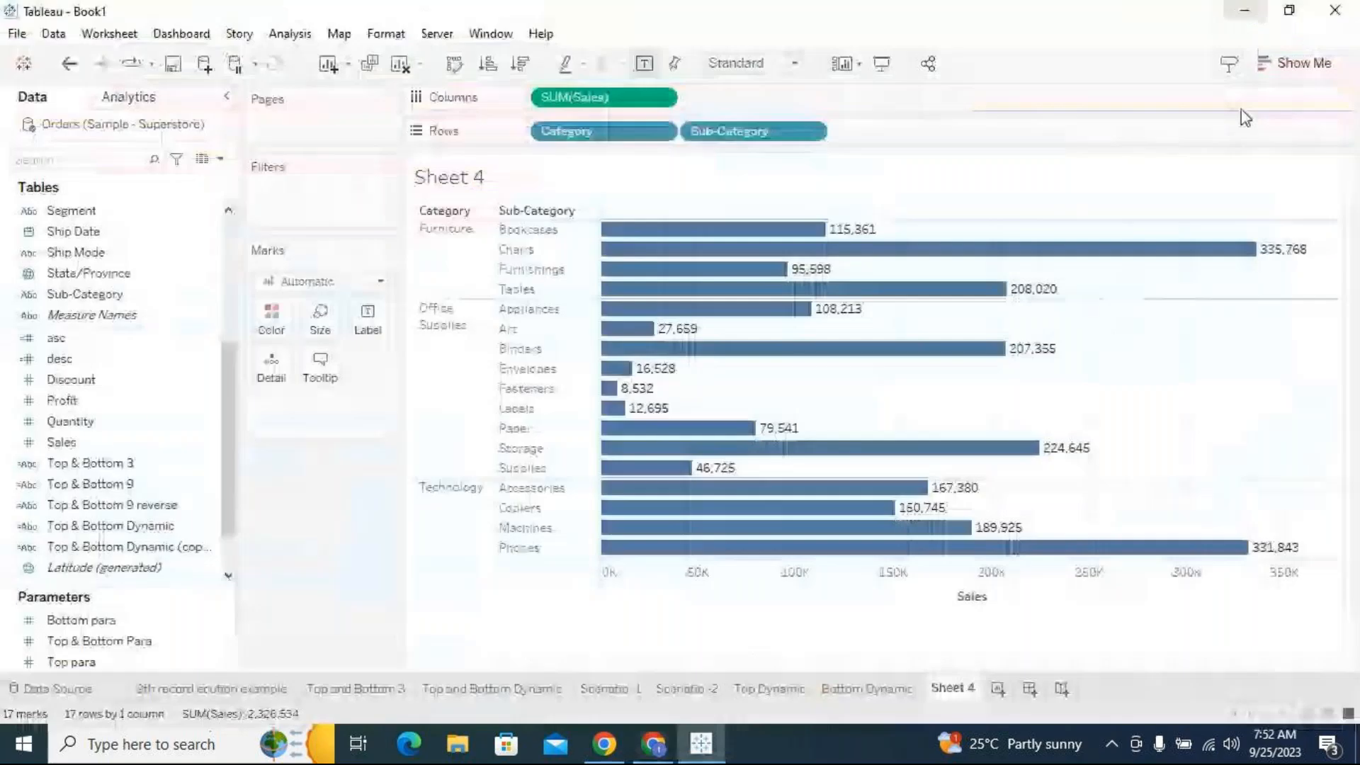
pyautogui.click(1036, 447)
pyautogui.click(1116, 400)
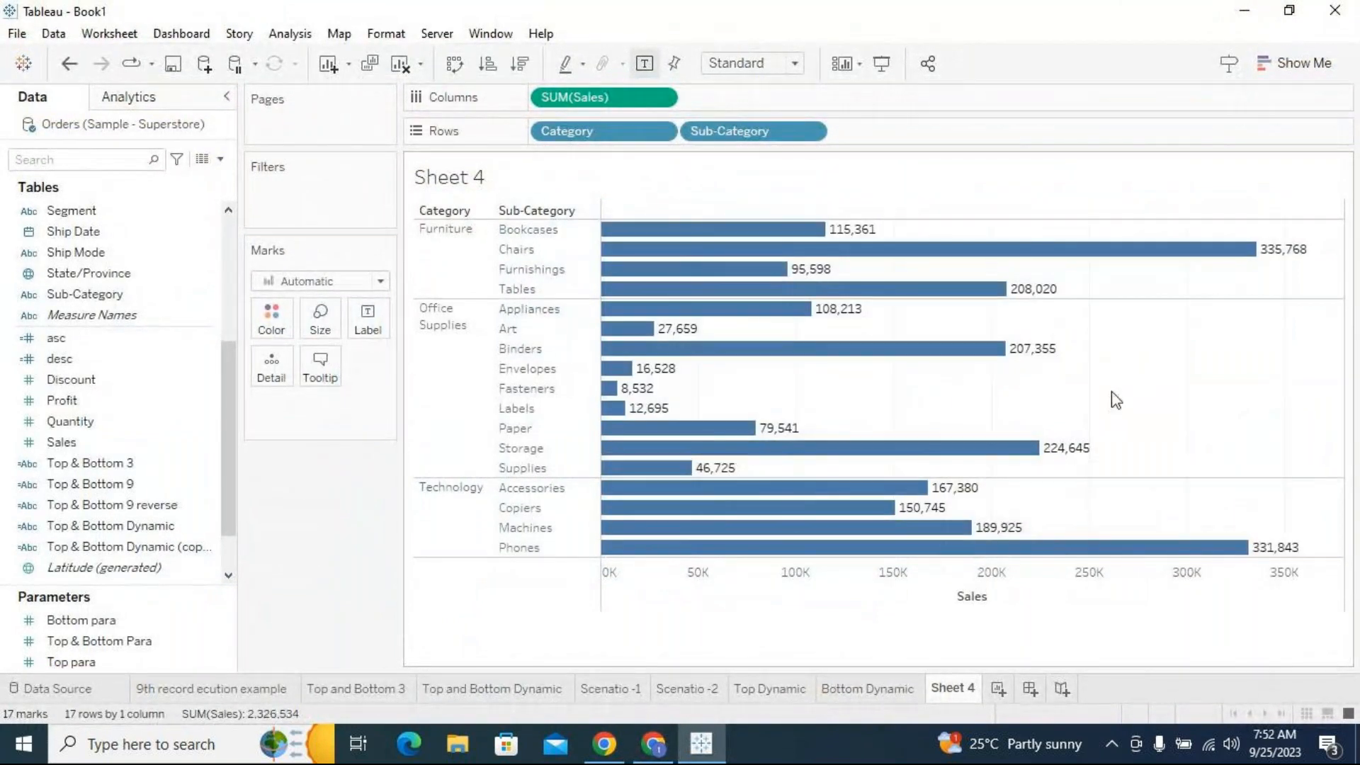
pyautogui.click(231, 298)
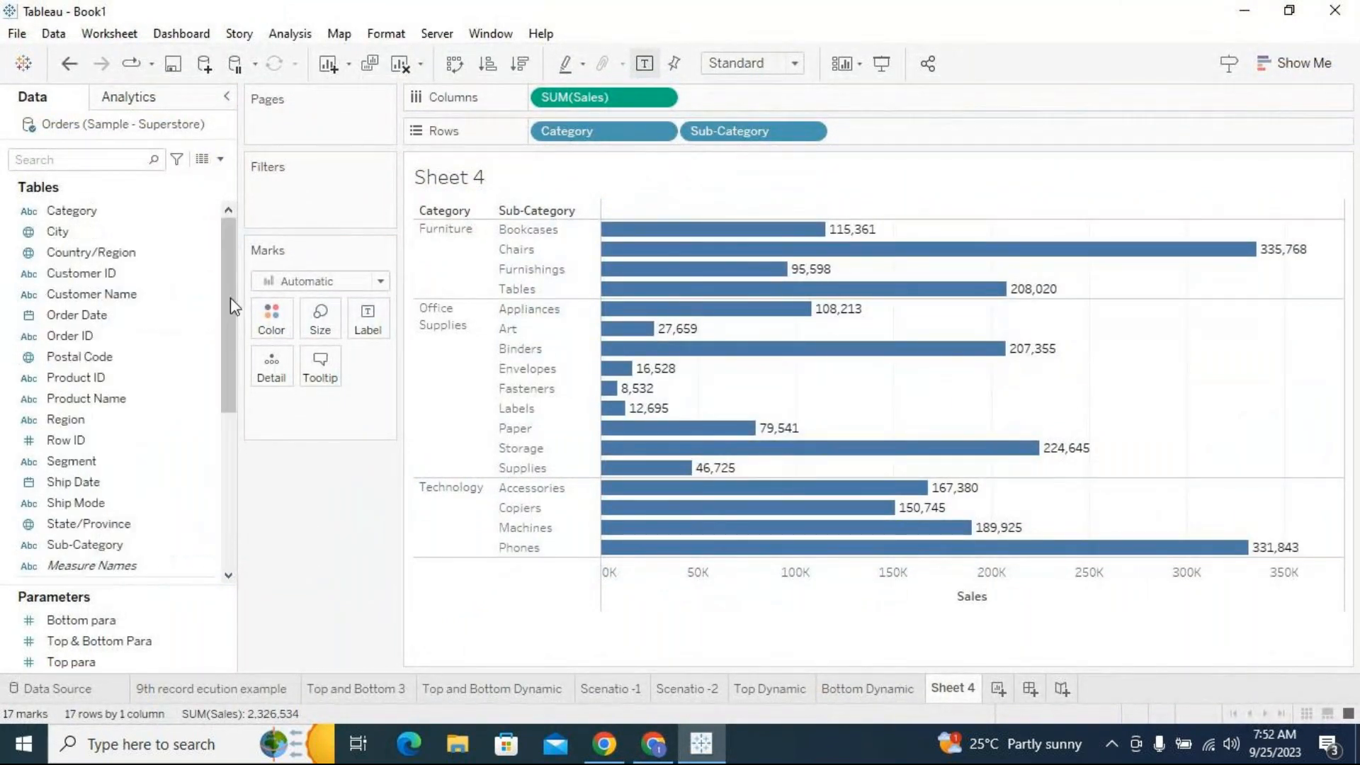
pyautogui.moveTo(231, 298); pyautogui.dragTo(231, 248)
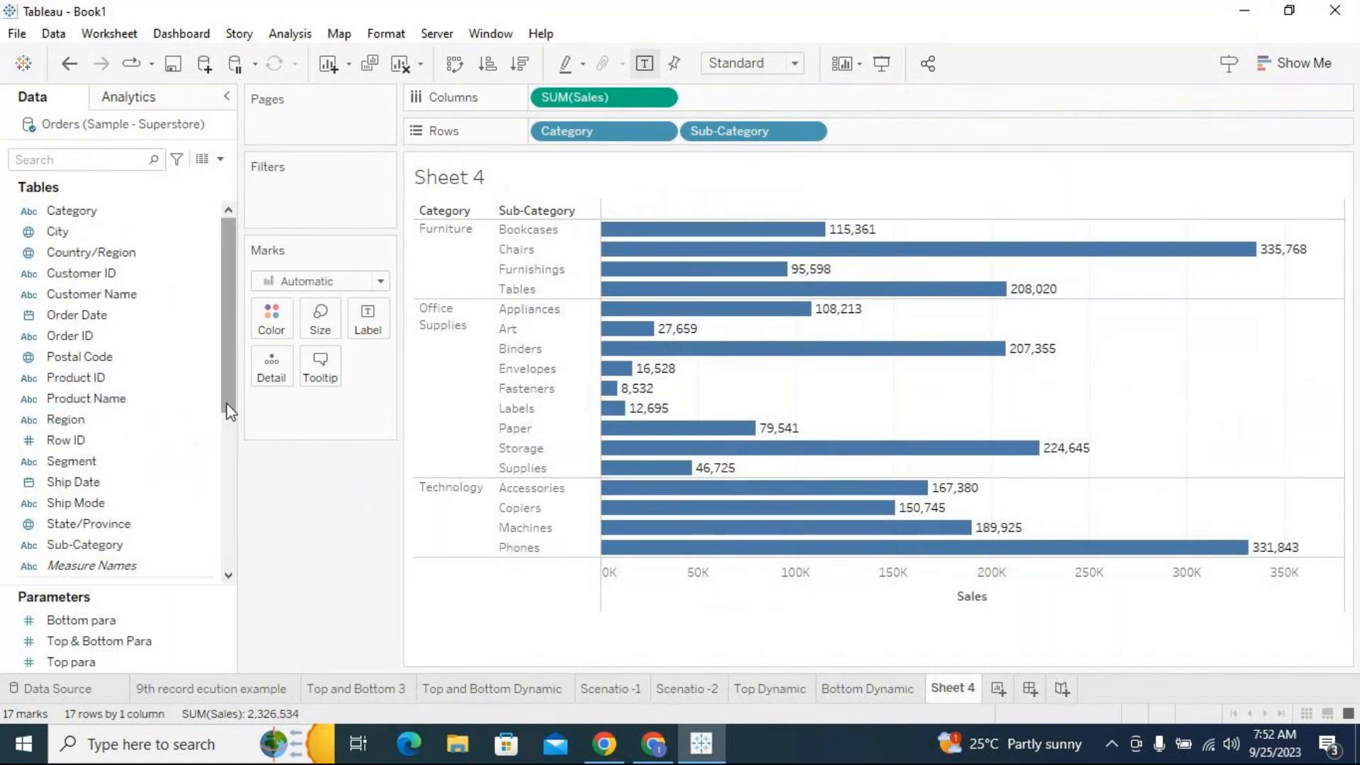
pyautogui.moveTo(231, 411); pyautogui.dragTo(232, 330)
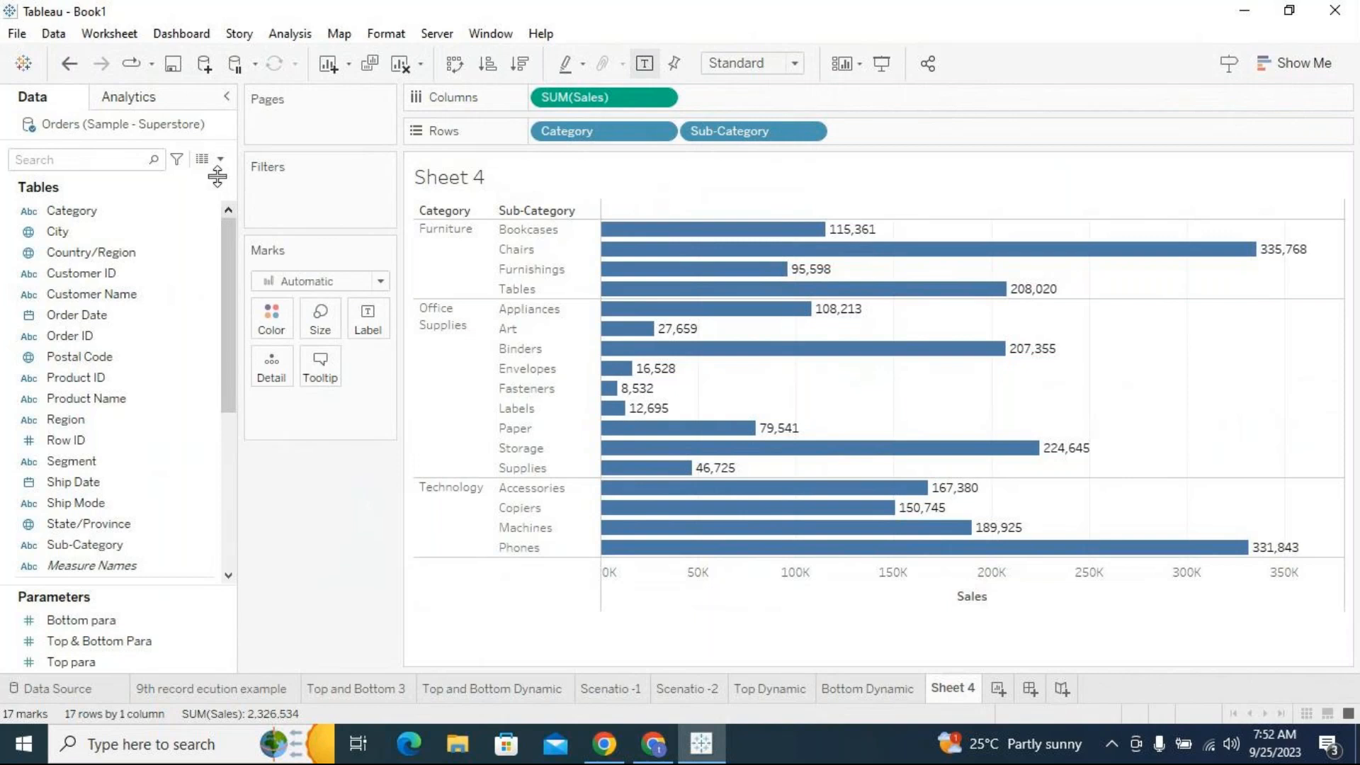
# Switch to the GoTo meeting in Chrome, hide the screen-sharing notice, and open the options of the participant who will present
pyautogui.click(604, 744)
pyautogui.moveTo(648, 755)
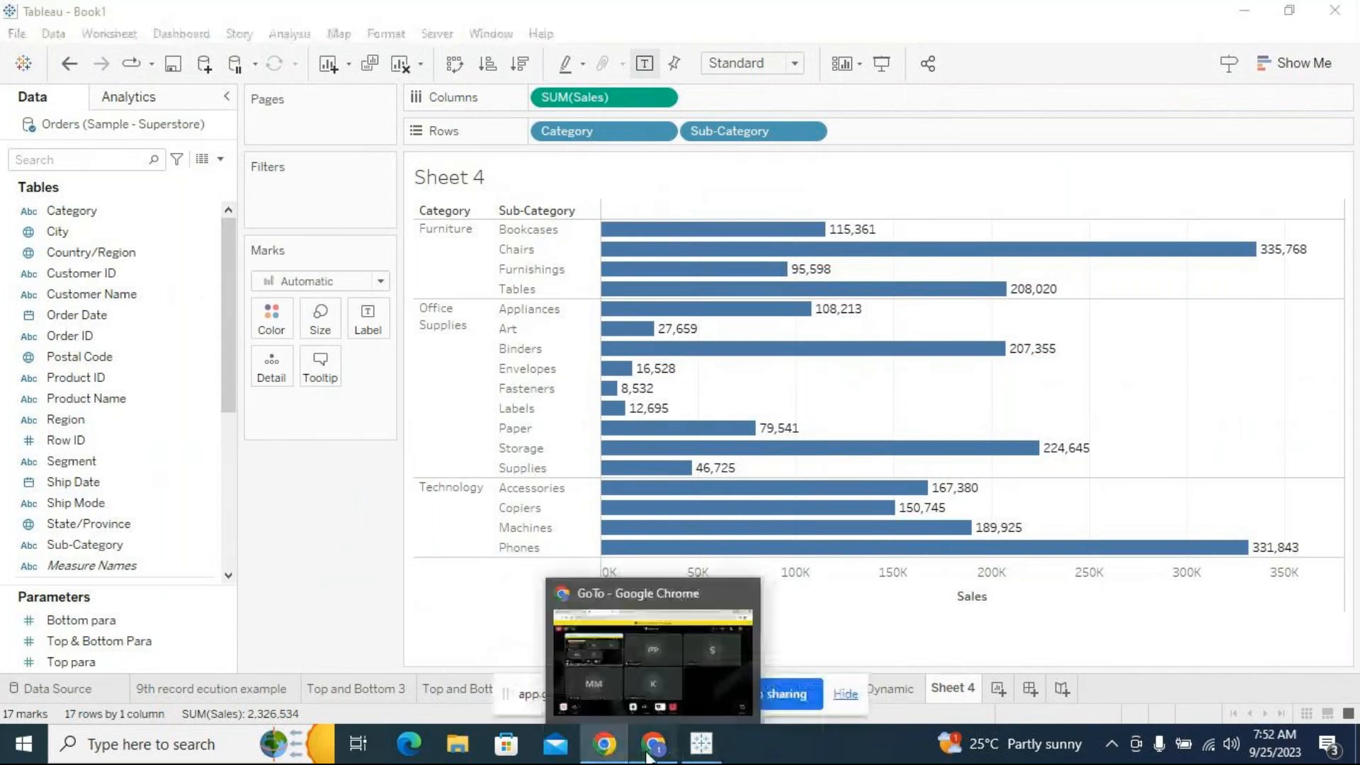
pyautogui.click(650, 751)
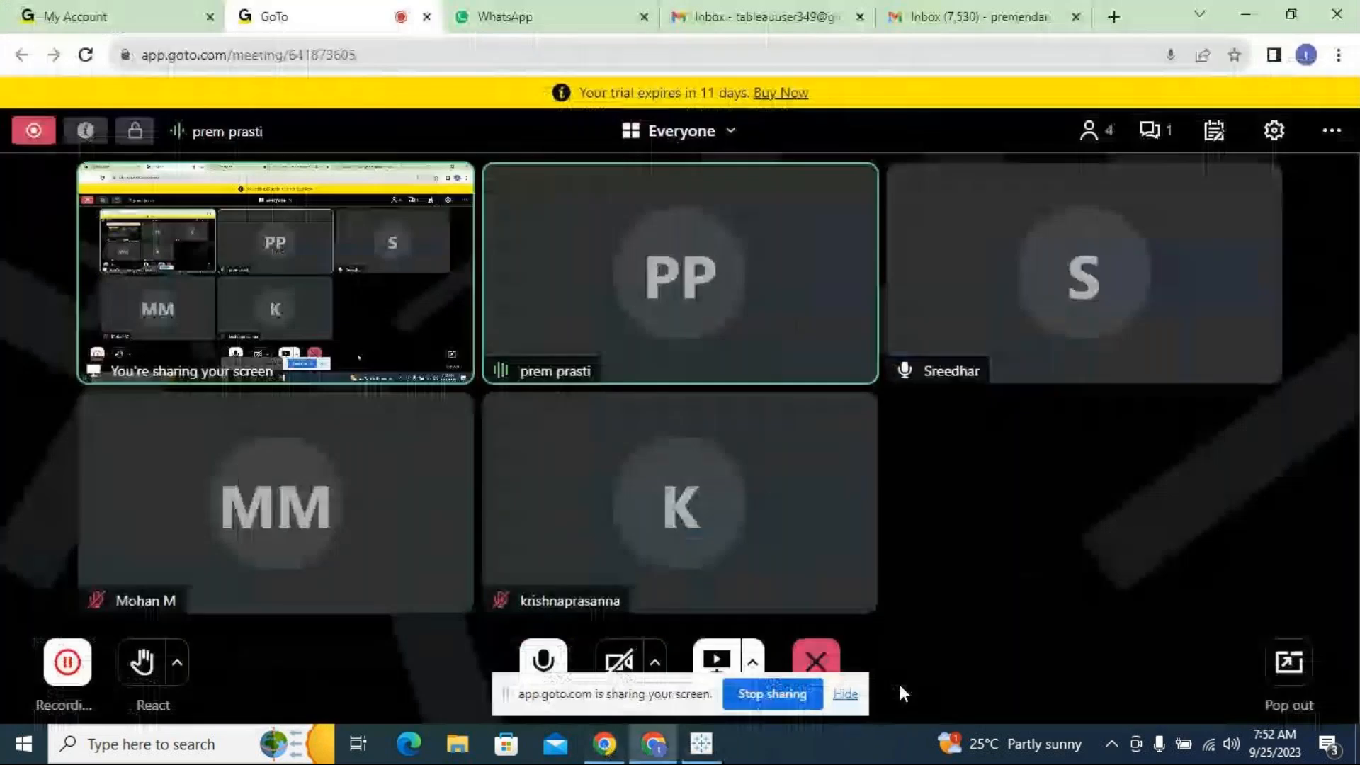
pyautogui.click(845, 695)
pyautogui.click(1248, 195)
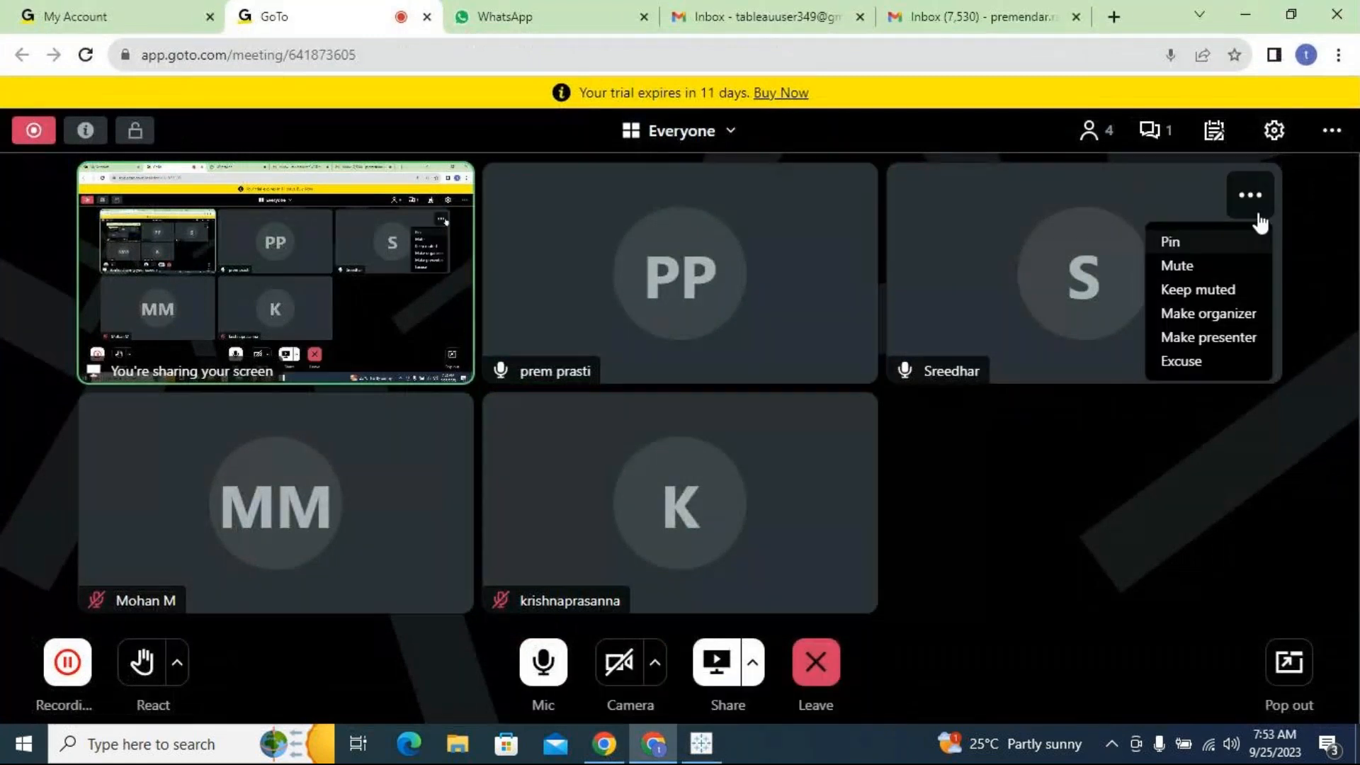
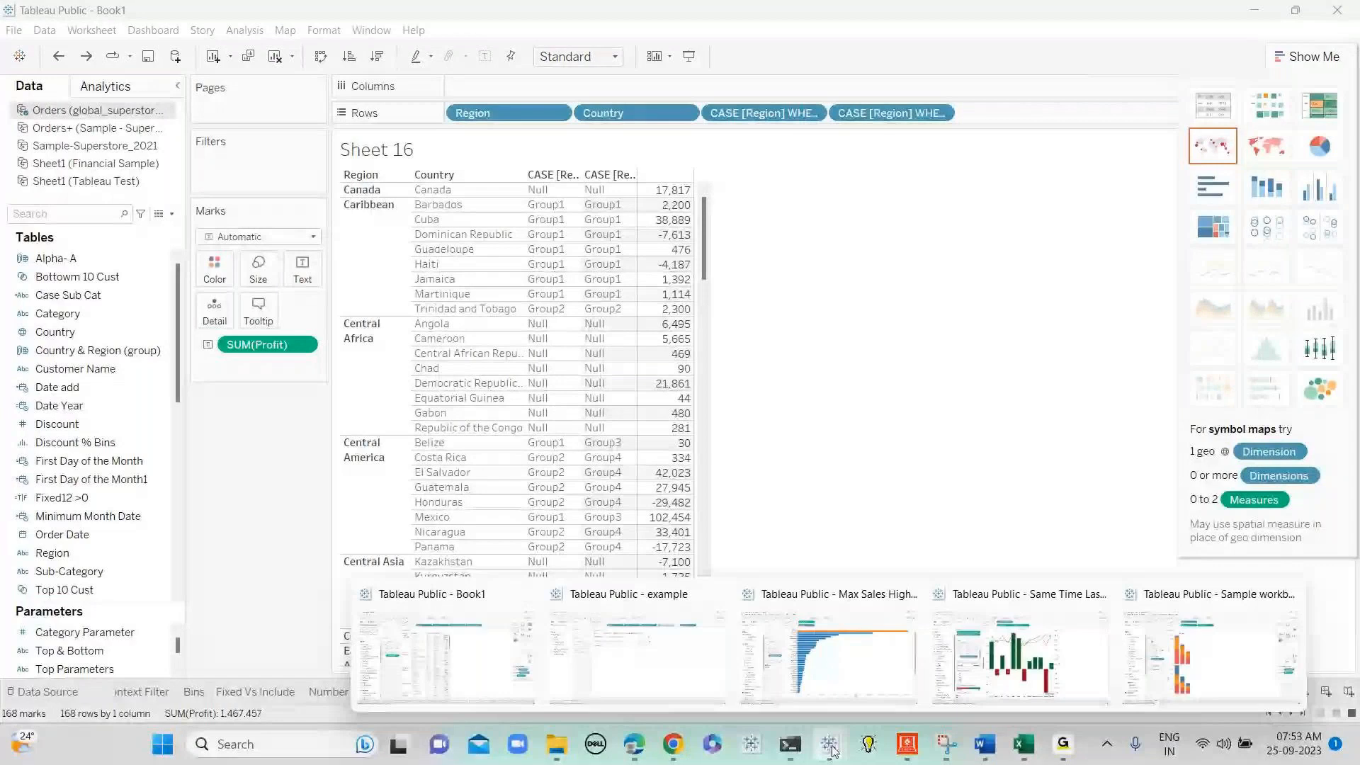
# Switch to the Tableau calculated field functions document in Word and select the ELSEIF and ELSE lines of the sales colour formula
pyautogui.moveTo(975, 755)
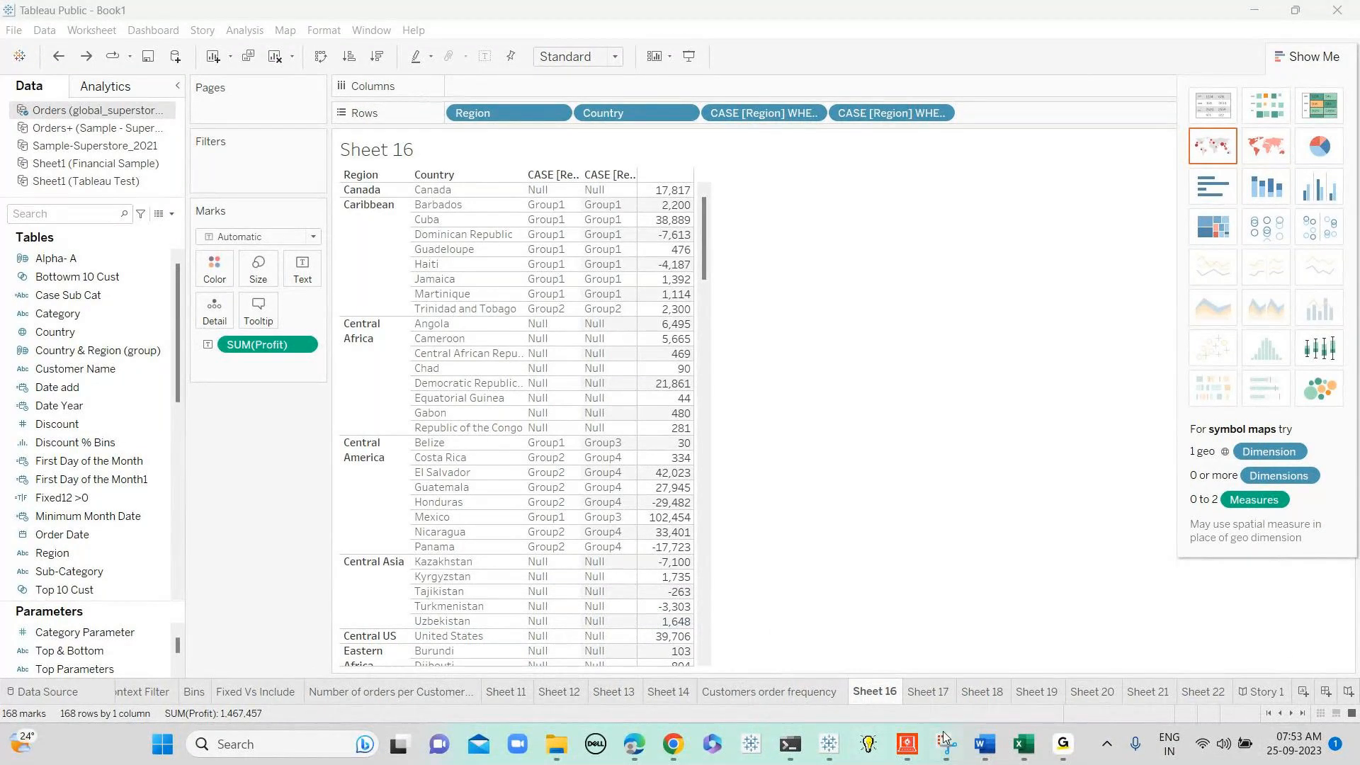
pyautogui.click(879, 649)
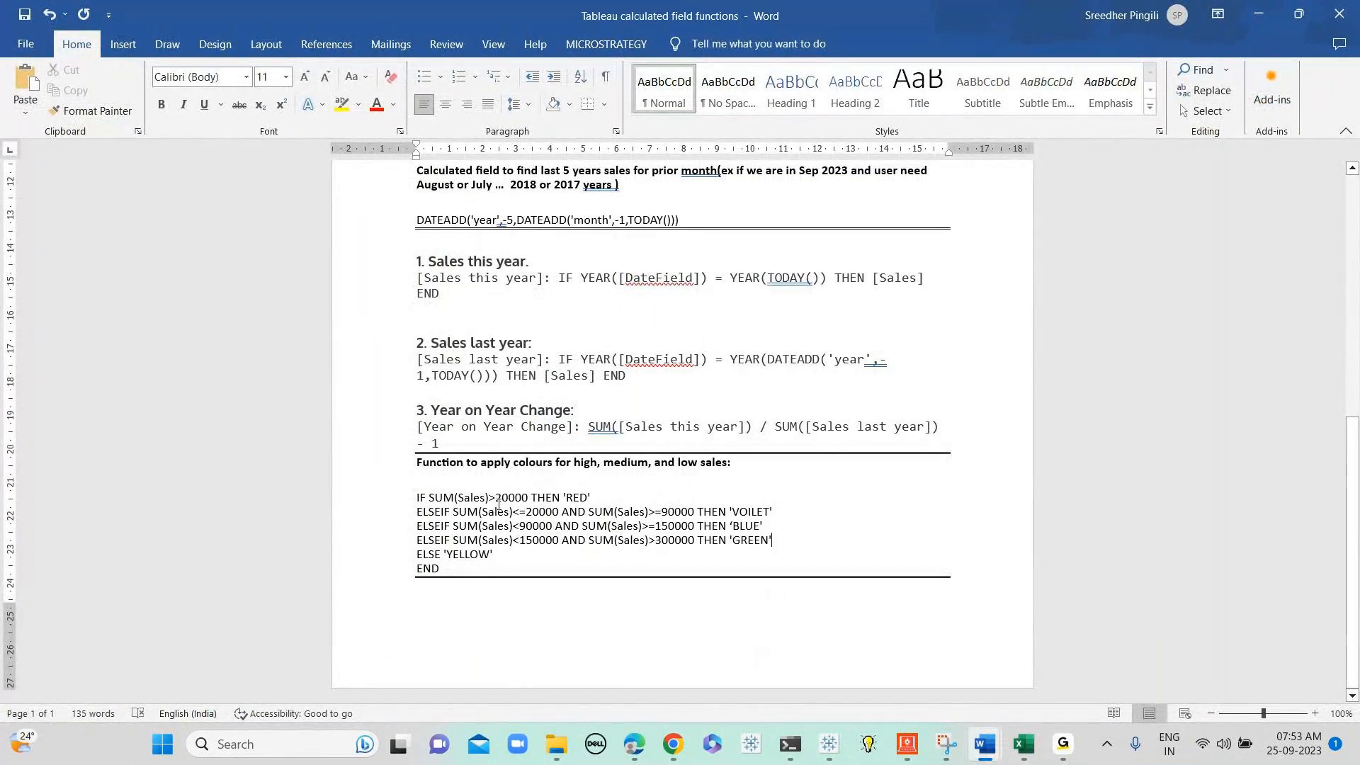
pyautogui.moveTo(418, 568); pyautogui.dragTo(418, 512)
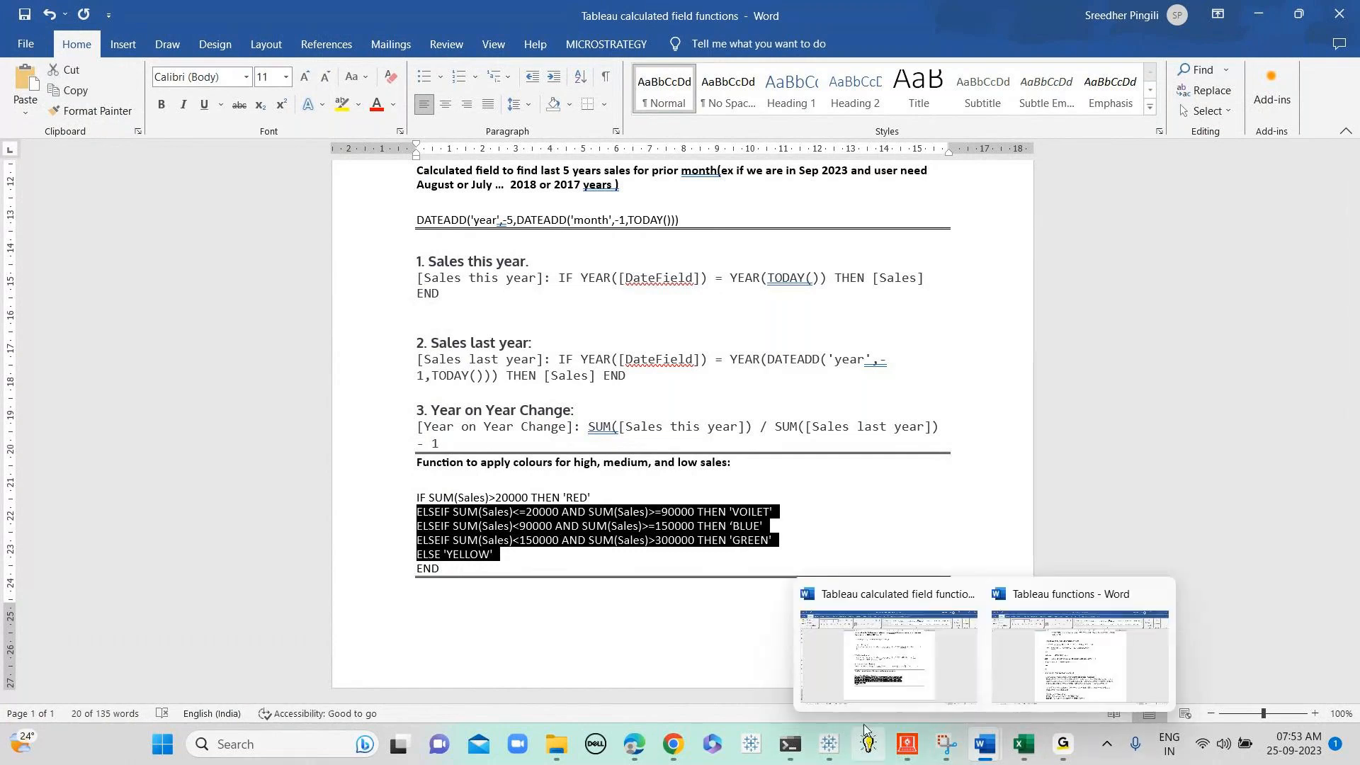
# Switch to the Book1 workbook in Tableau Public and examine the colour-labelled sub-category bars on Sheet 21
pyautogui.click(829, 744)
pyautogui.click(484, 665)
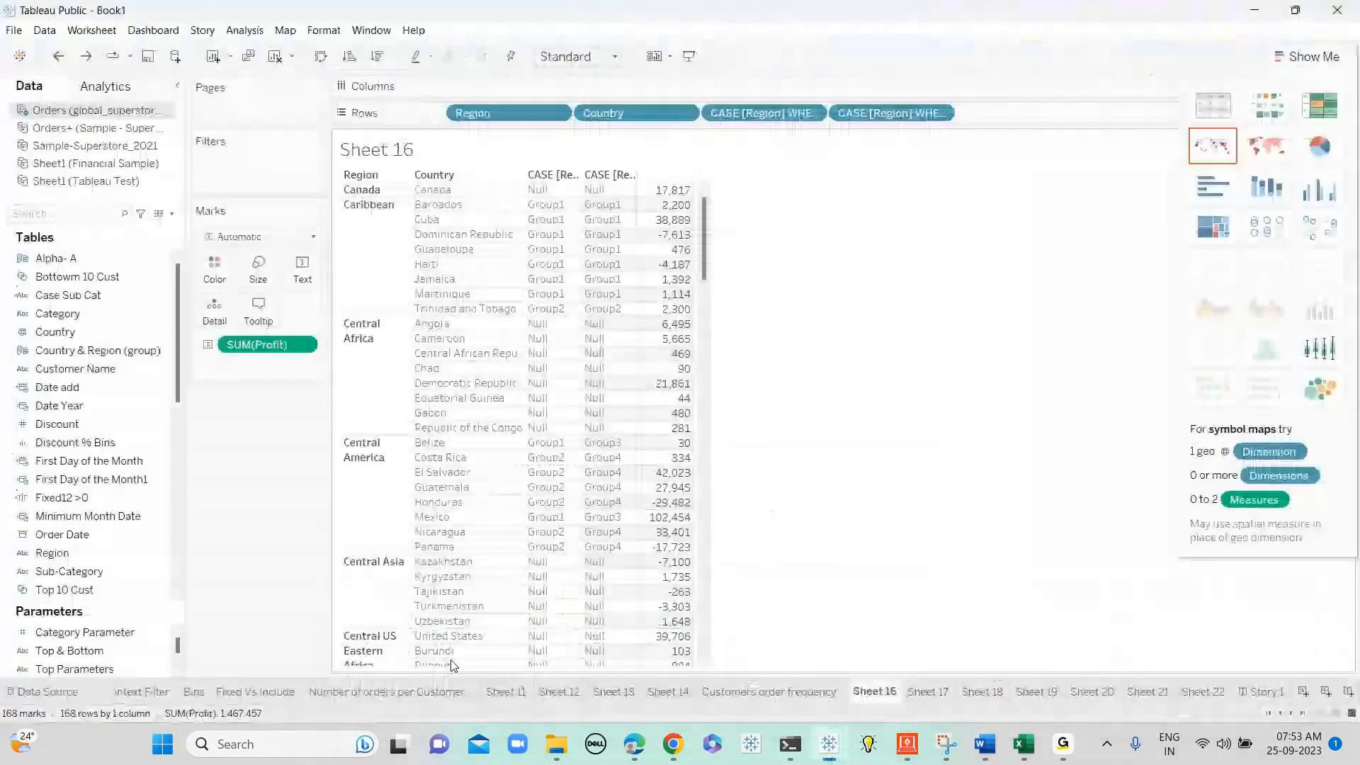
pyautogui.click(1145, 693)
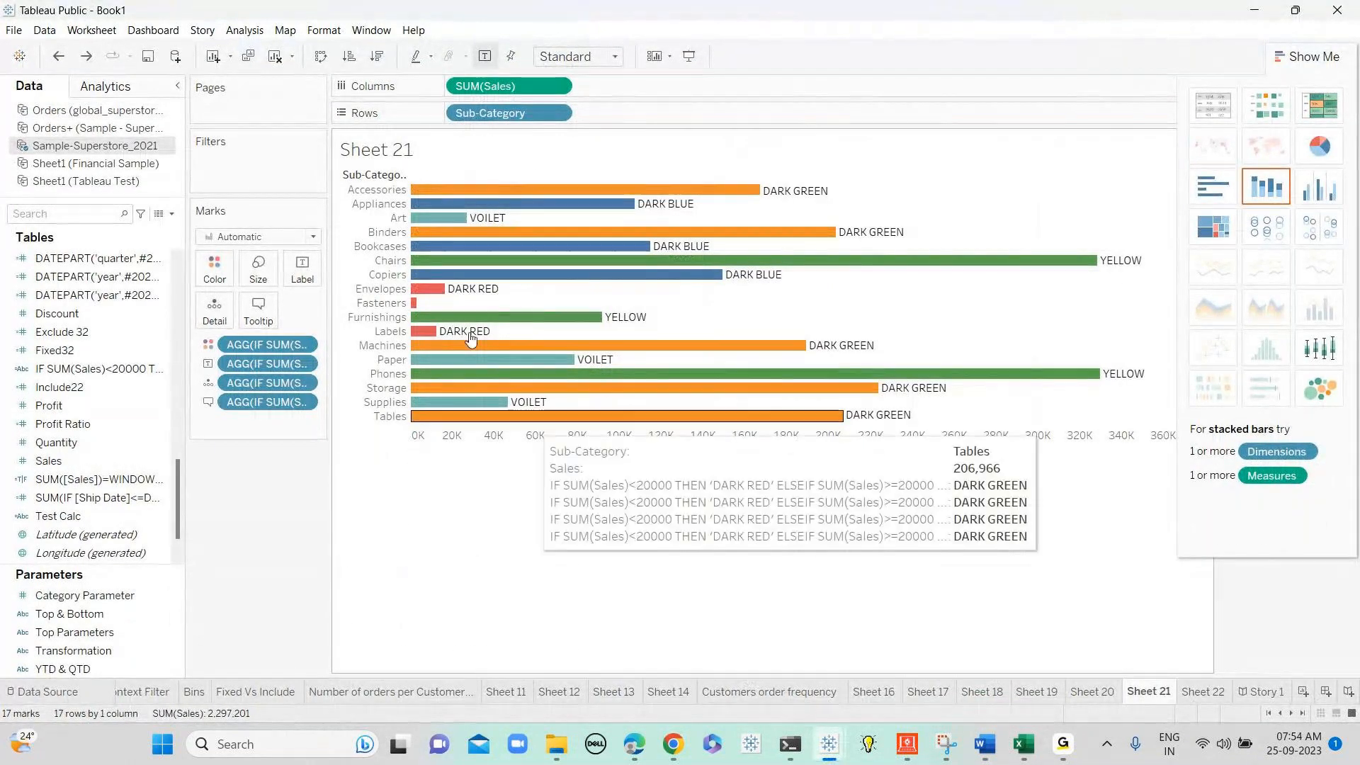
pyautogui.moveTo(496, 394)
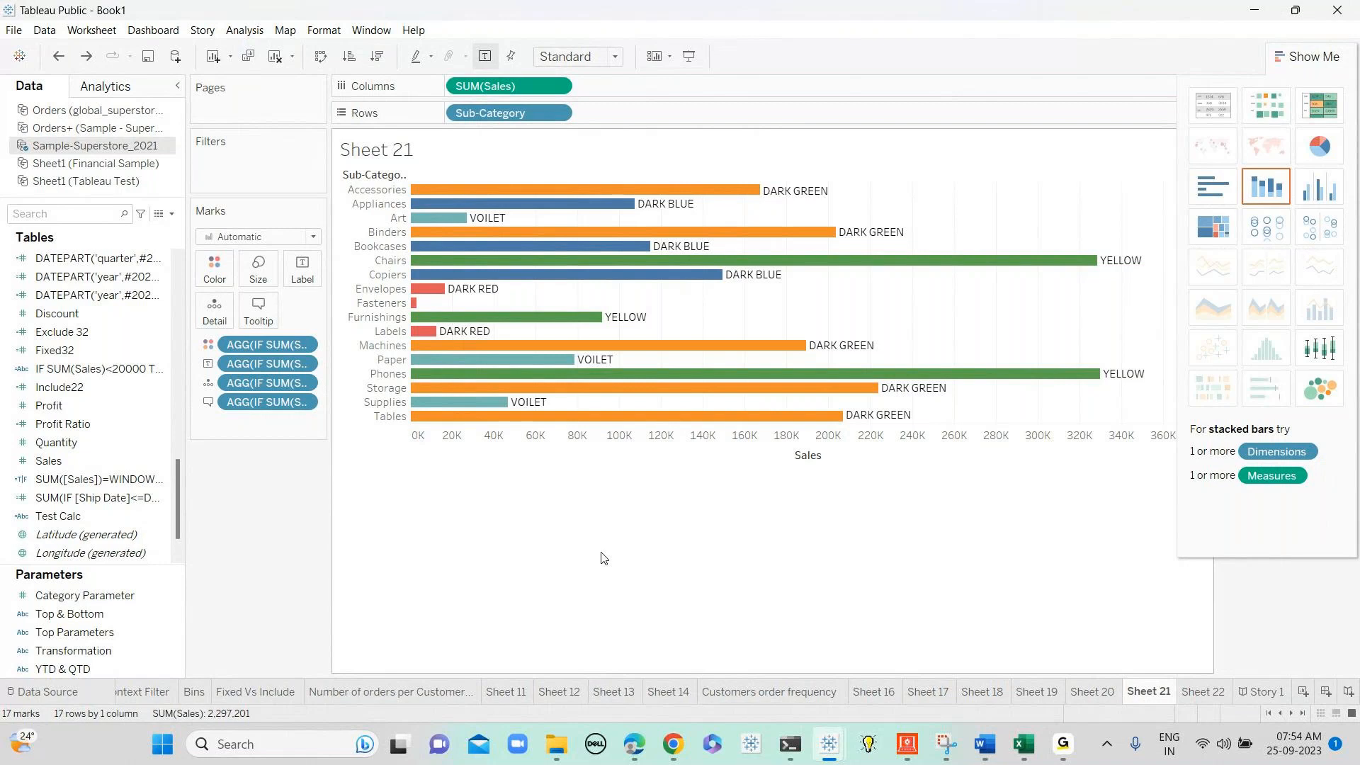
# Return to the Word document and clear the selection in the sales colour formula
pyautogui.click(1249, 9)
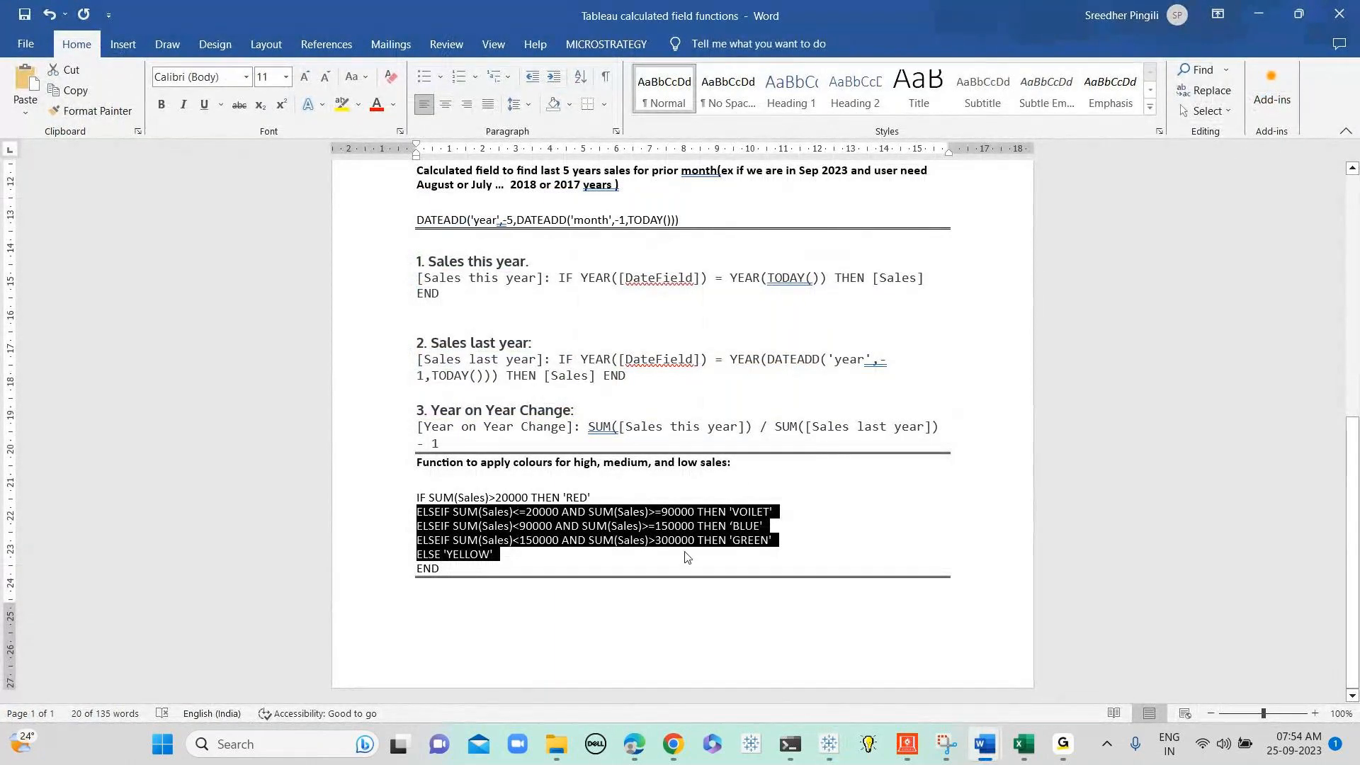
pyautogui.doubleClick(557, 548)
pyautogui.click(557, 551)
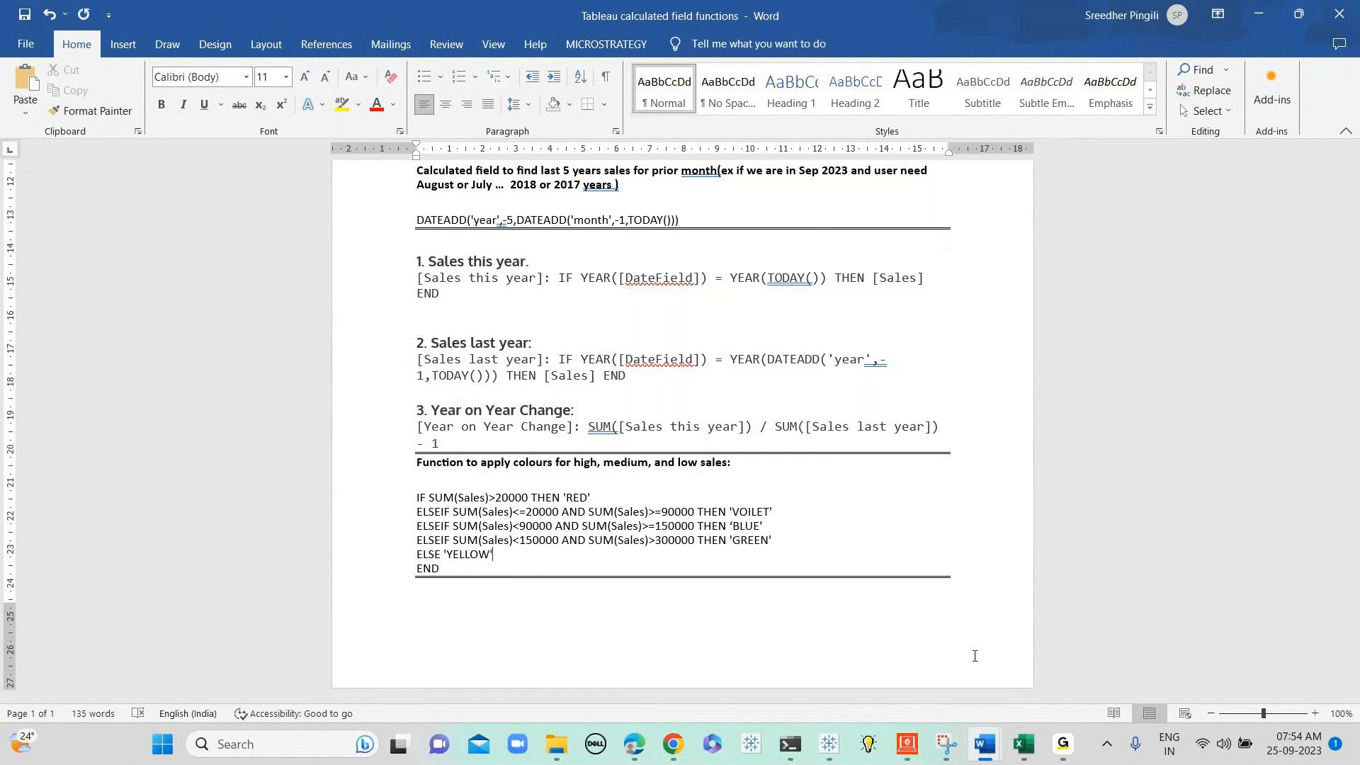
# Compare the Sheet 21 bars in Tableau Public's Book1 with the sales colour formula in the Word document
pyautogui.moveTo(1062, 756)
pyautogui.moveTo(830, 752)
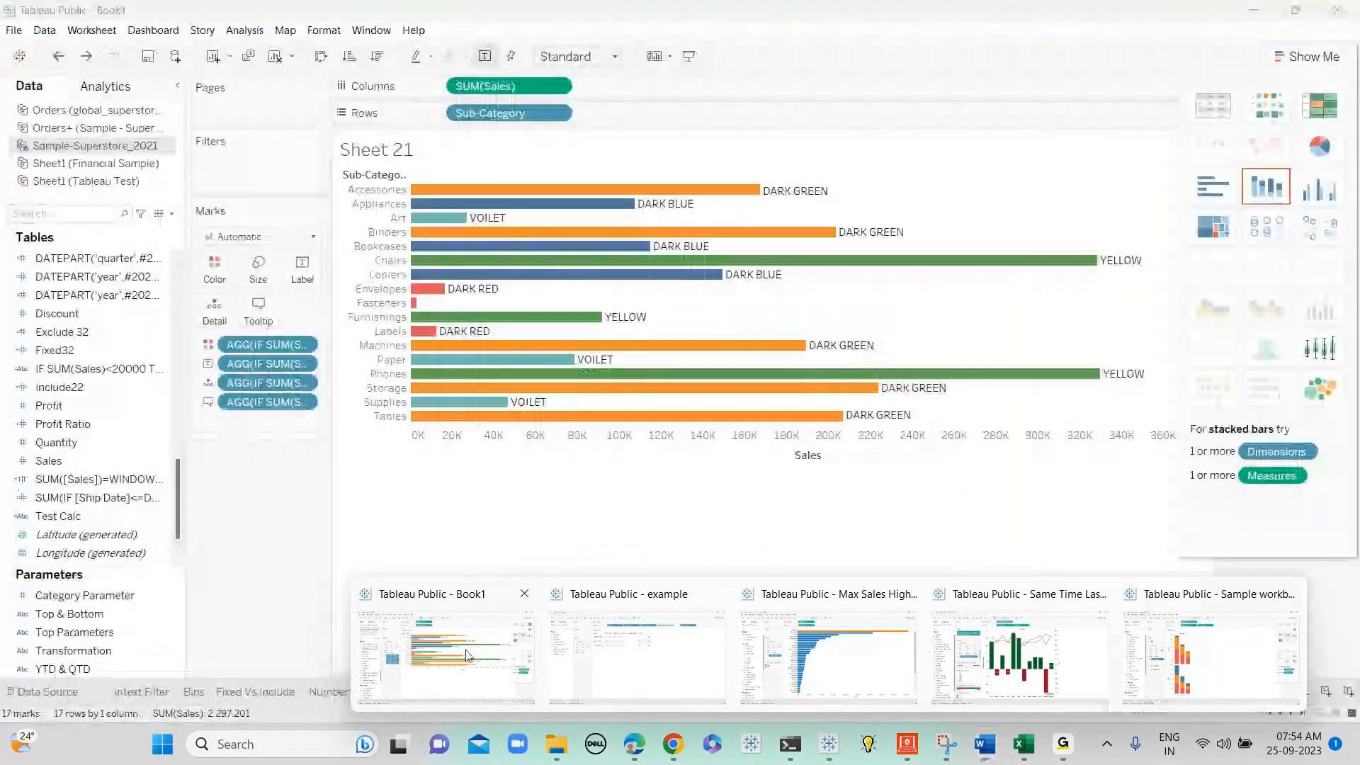
pyautogui.click(467, 656)
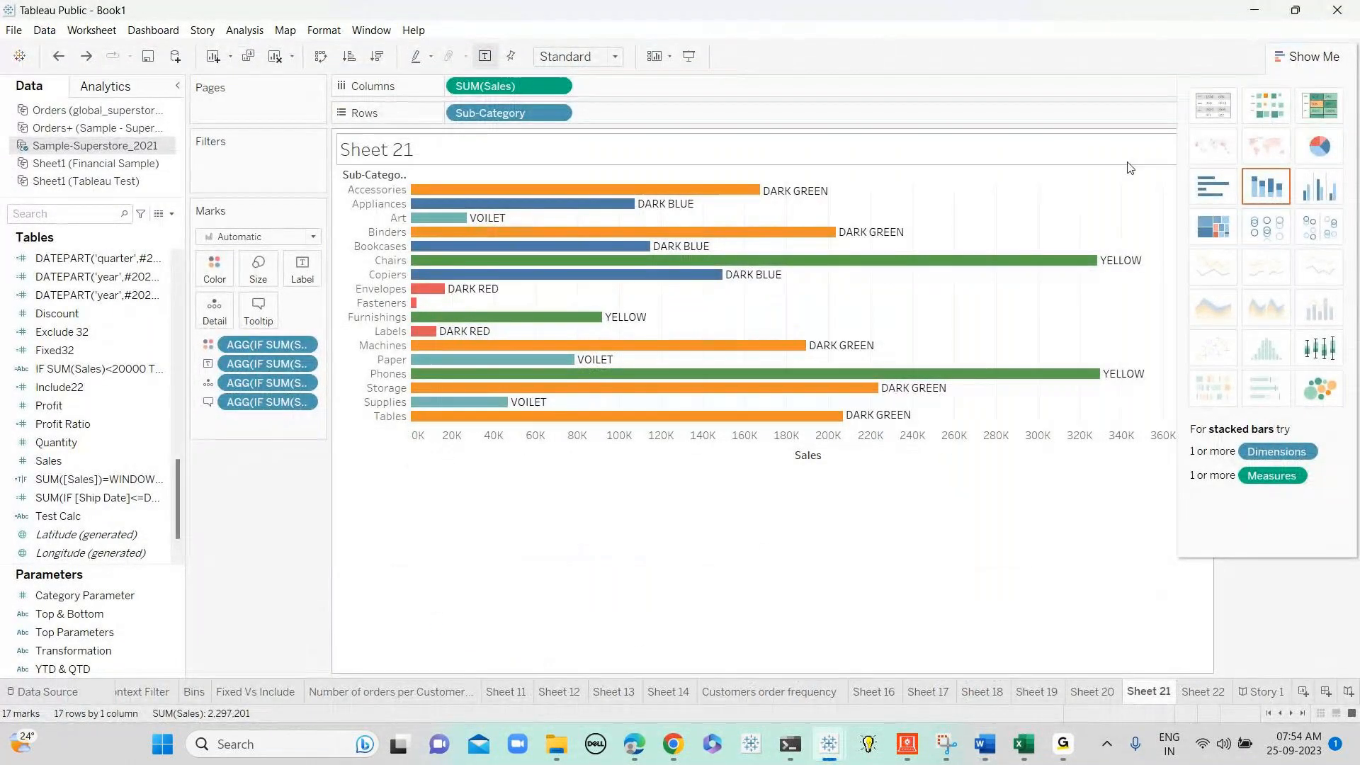
pyautogui.click(1254, 15)
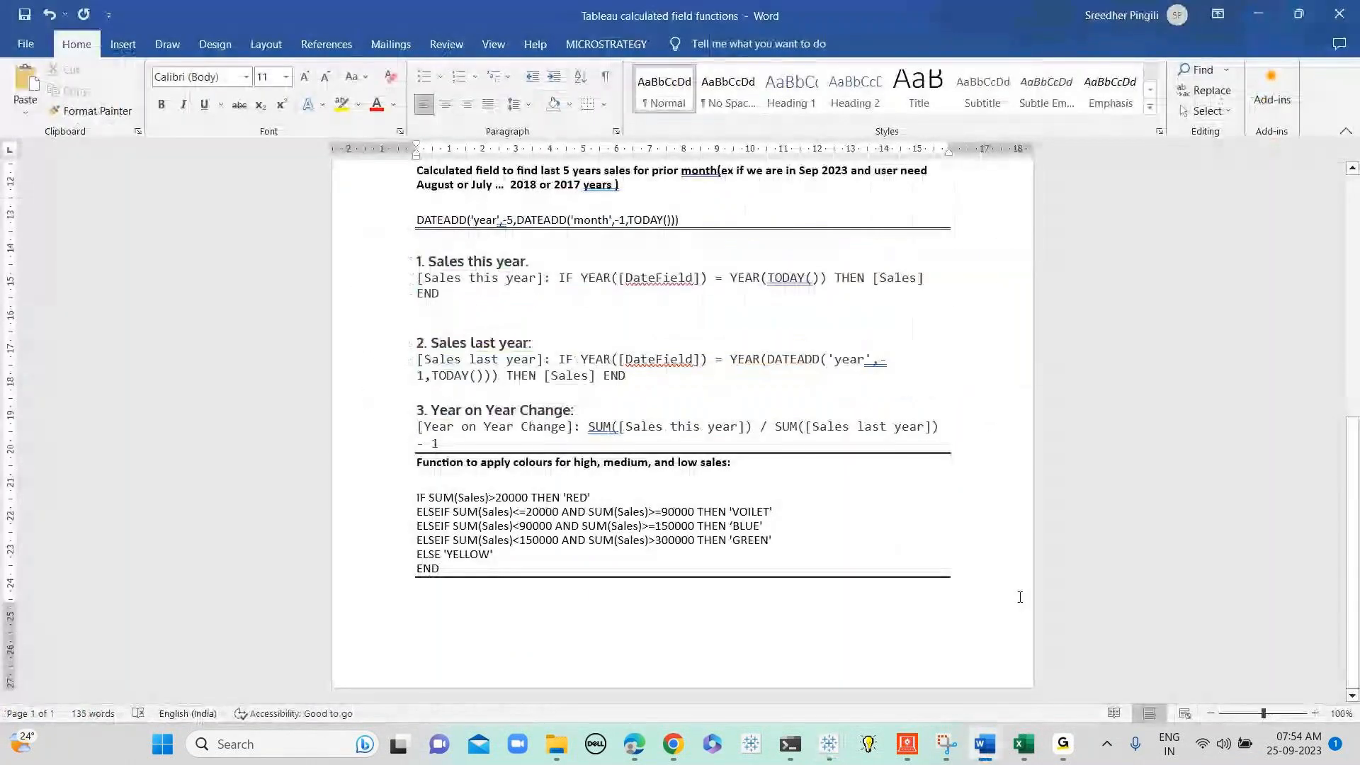
# Switch to Book1 in Tableau and set up a new string parameter named sub para
pyautogui.click(1069, 755)
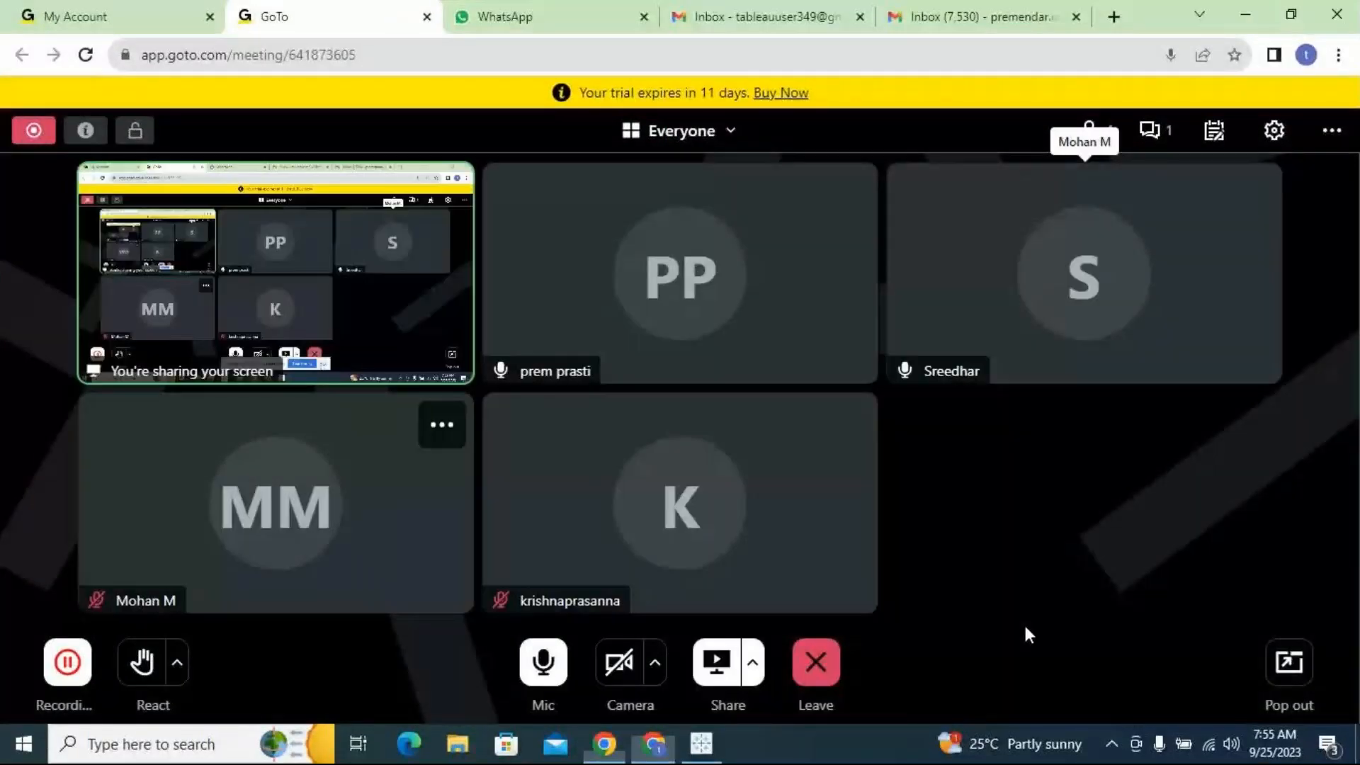
pyautogui.hotkey('alt', 'Tab')
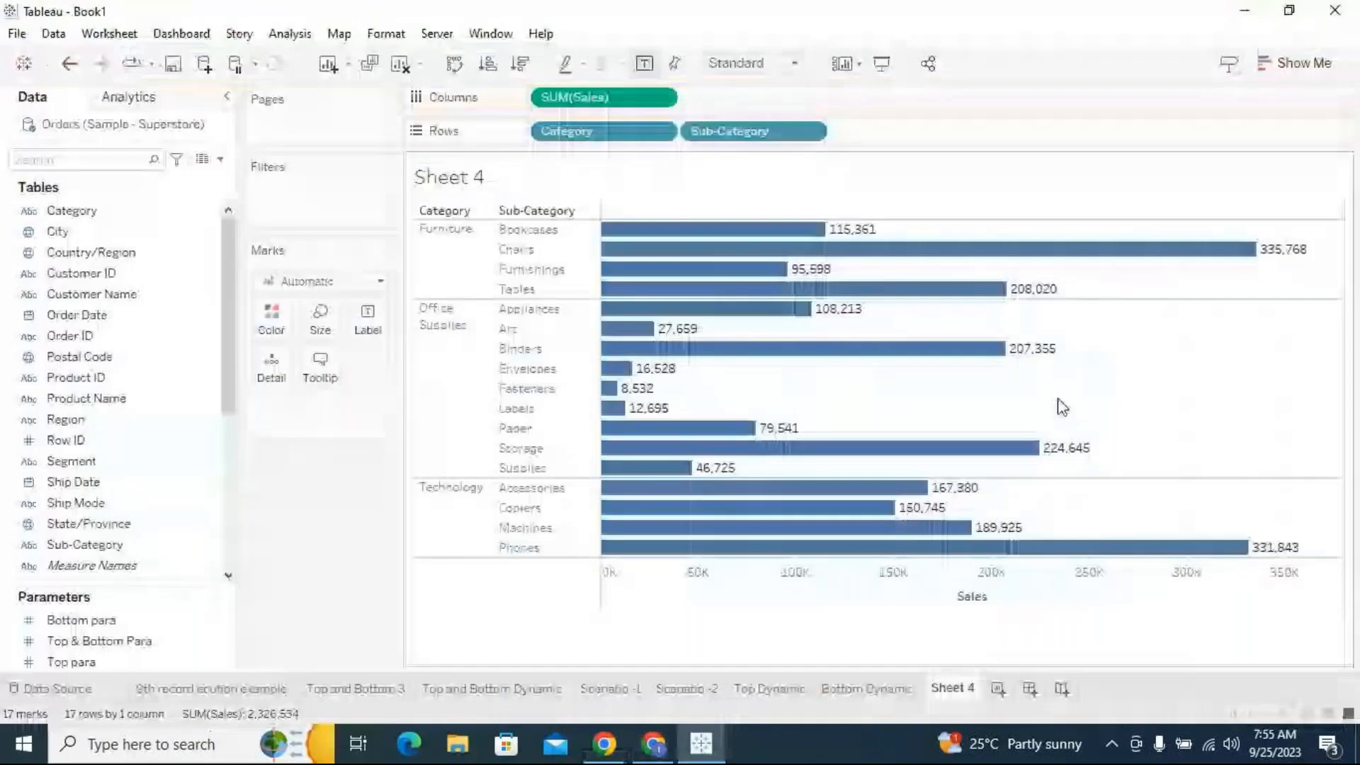
pyautogui.click(220, 159)
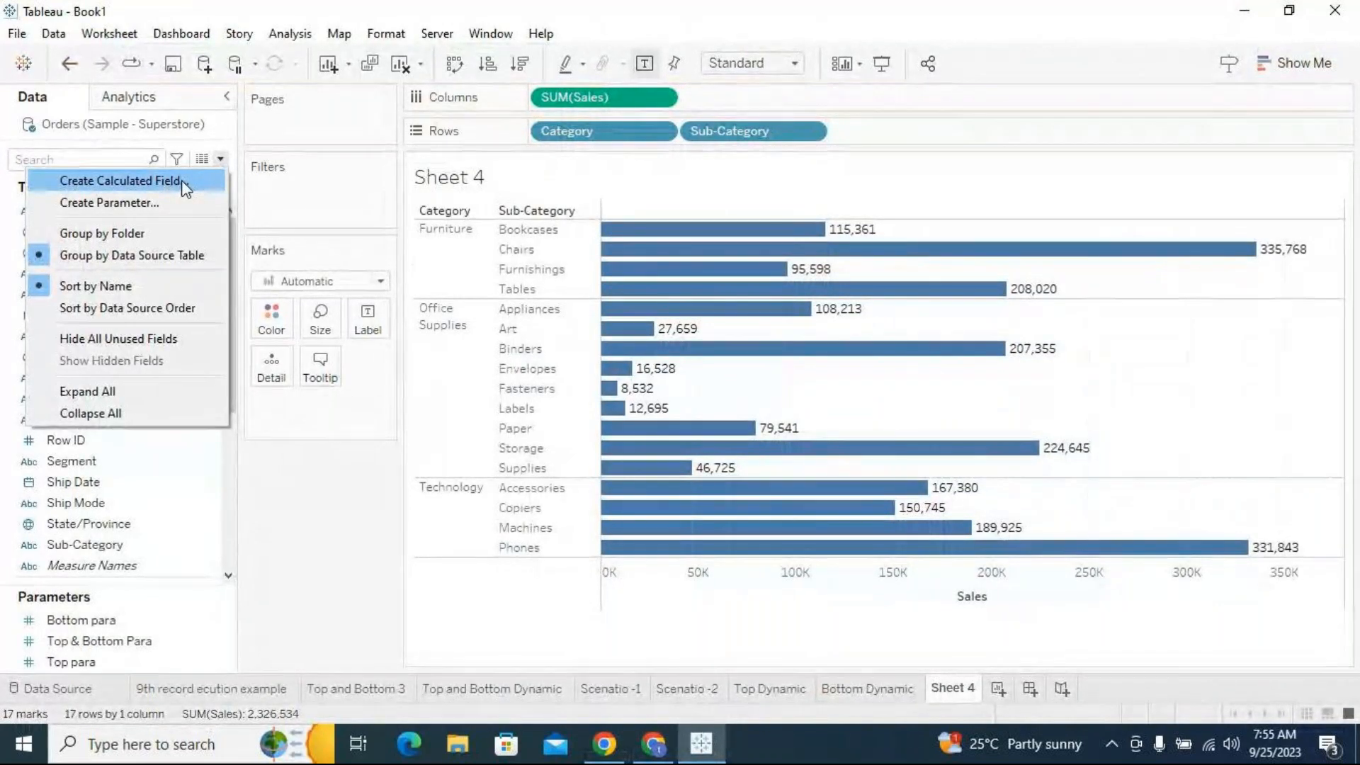
pyautogui.click(182, 182)
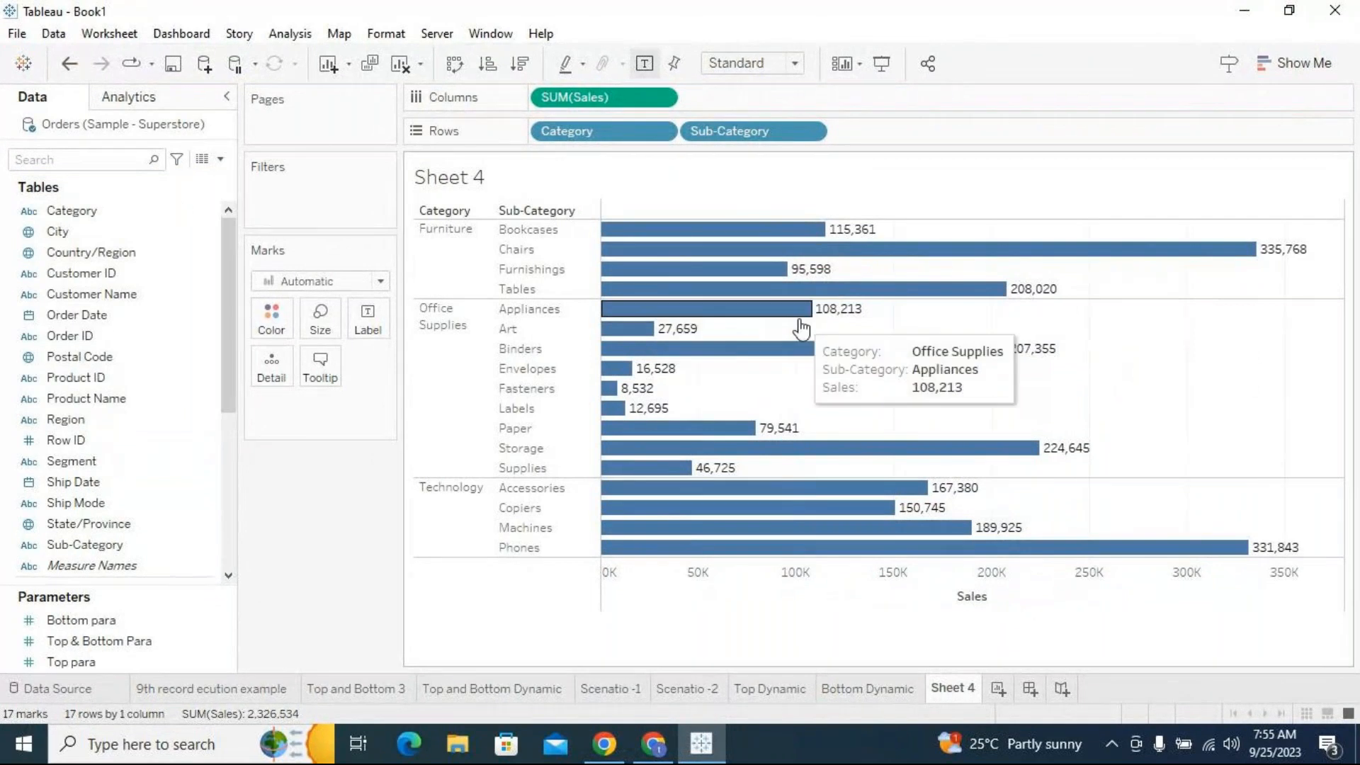
pyautogui.tripleClick(626, 200)
pyautogui.write('sub par')
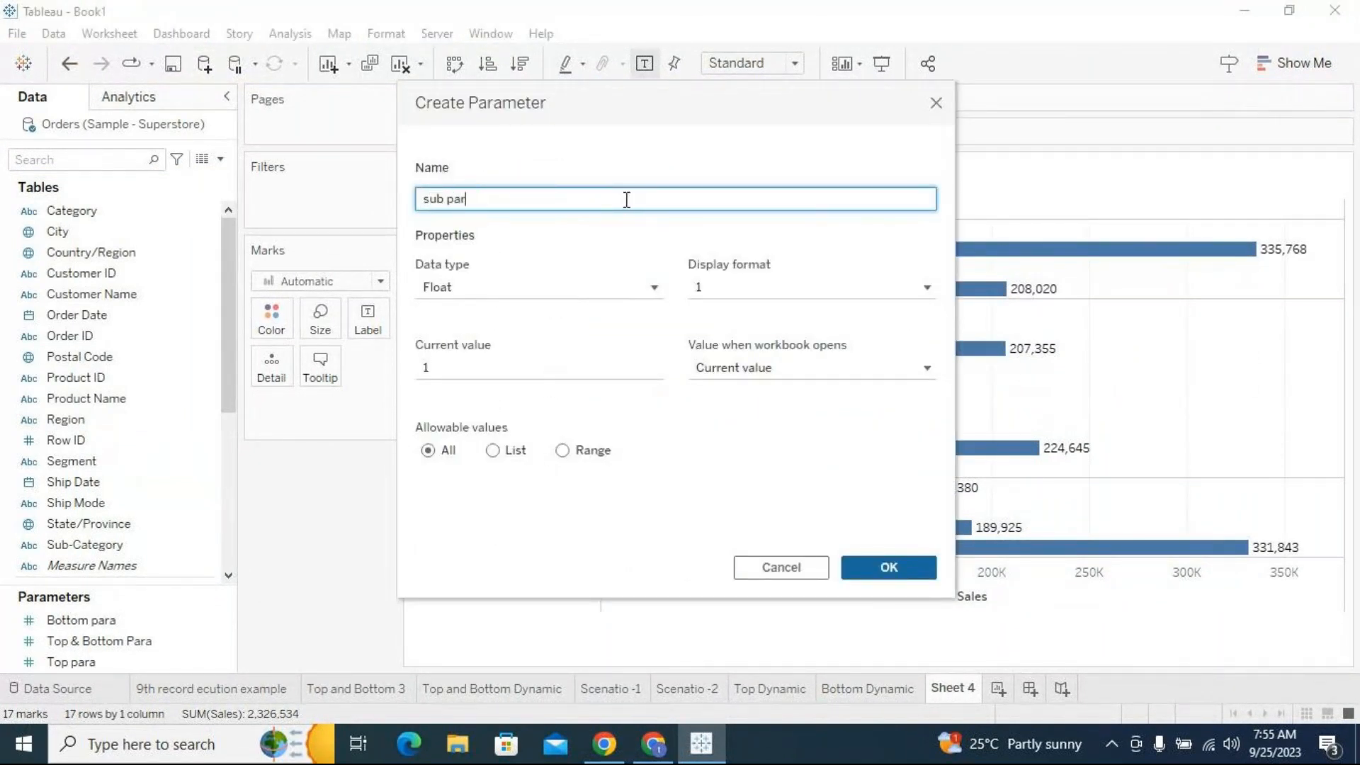
pyautogui.write('a')
pyautogui.click(636, 284)
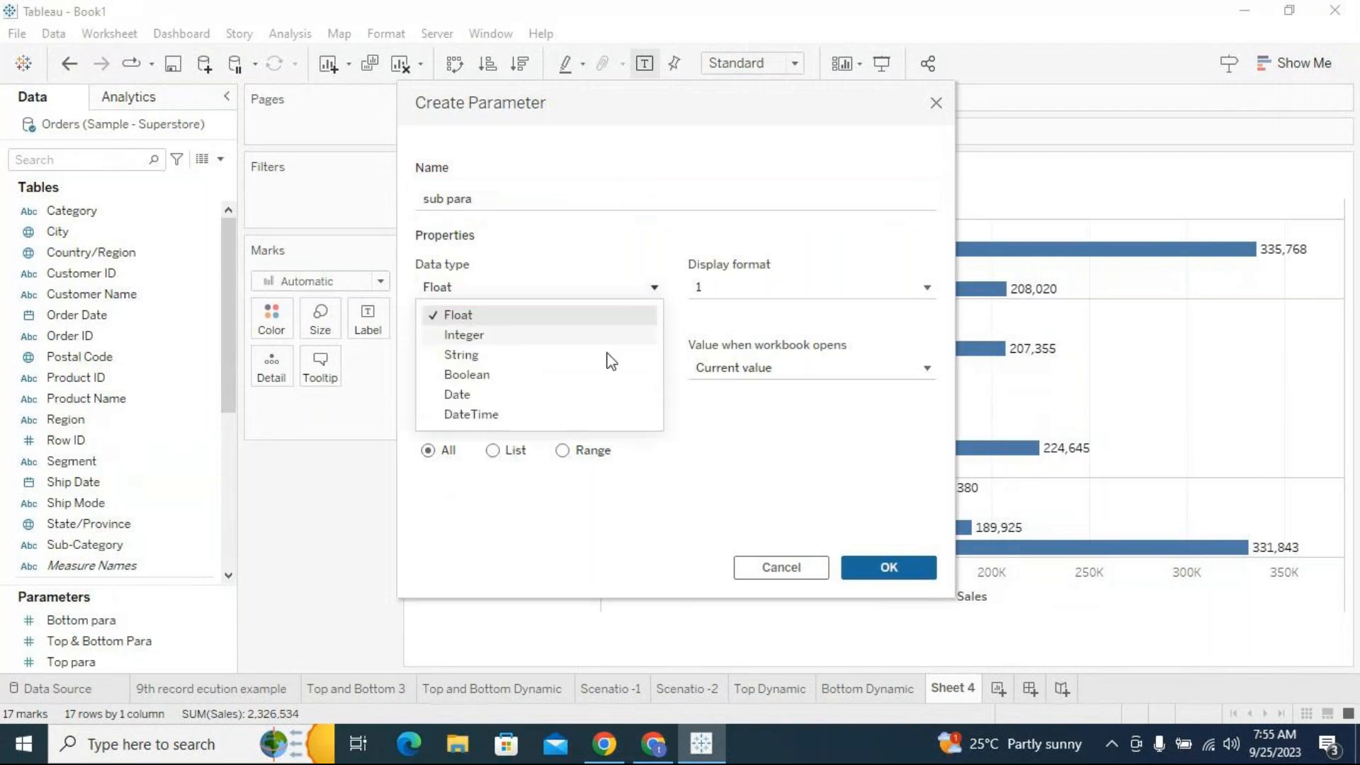
pyautogui.click(496, 354)
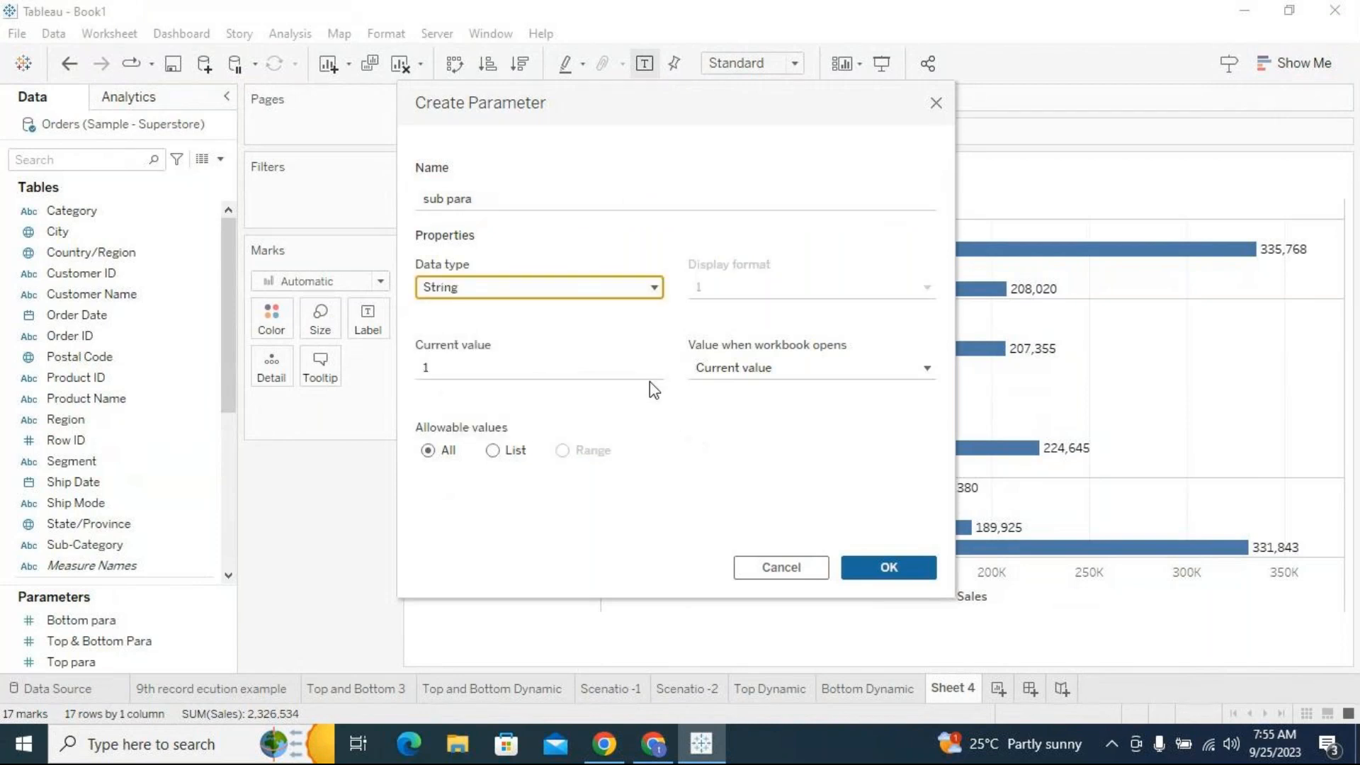
# Restrict the sub para parameter to a list of Sub-Category values and show its control on Sheet 4
pyautogui.click(493, 451)
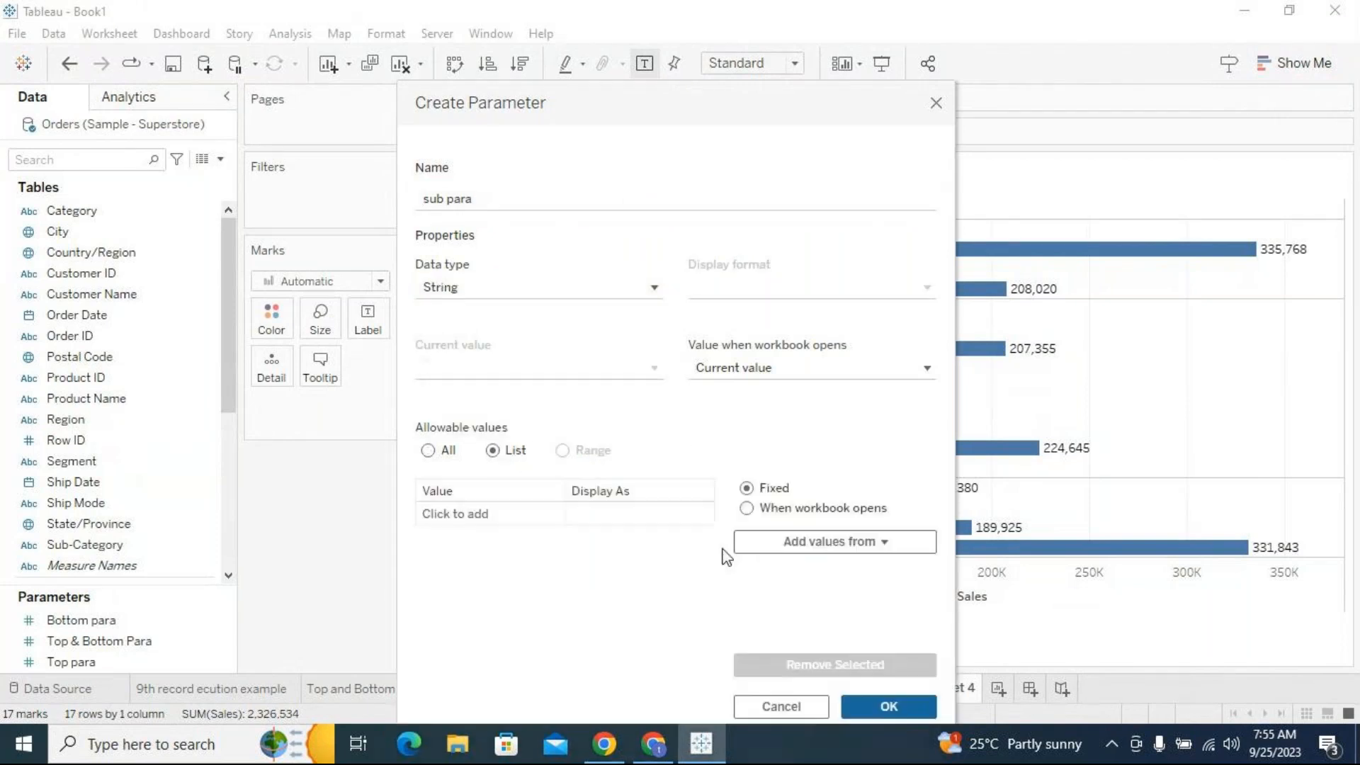
pyautogui.click(907, 544)
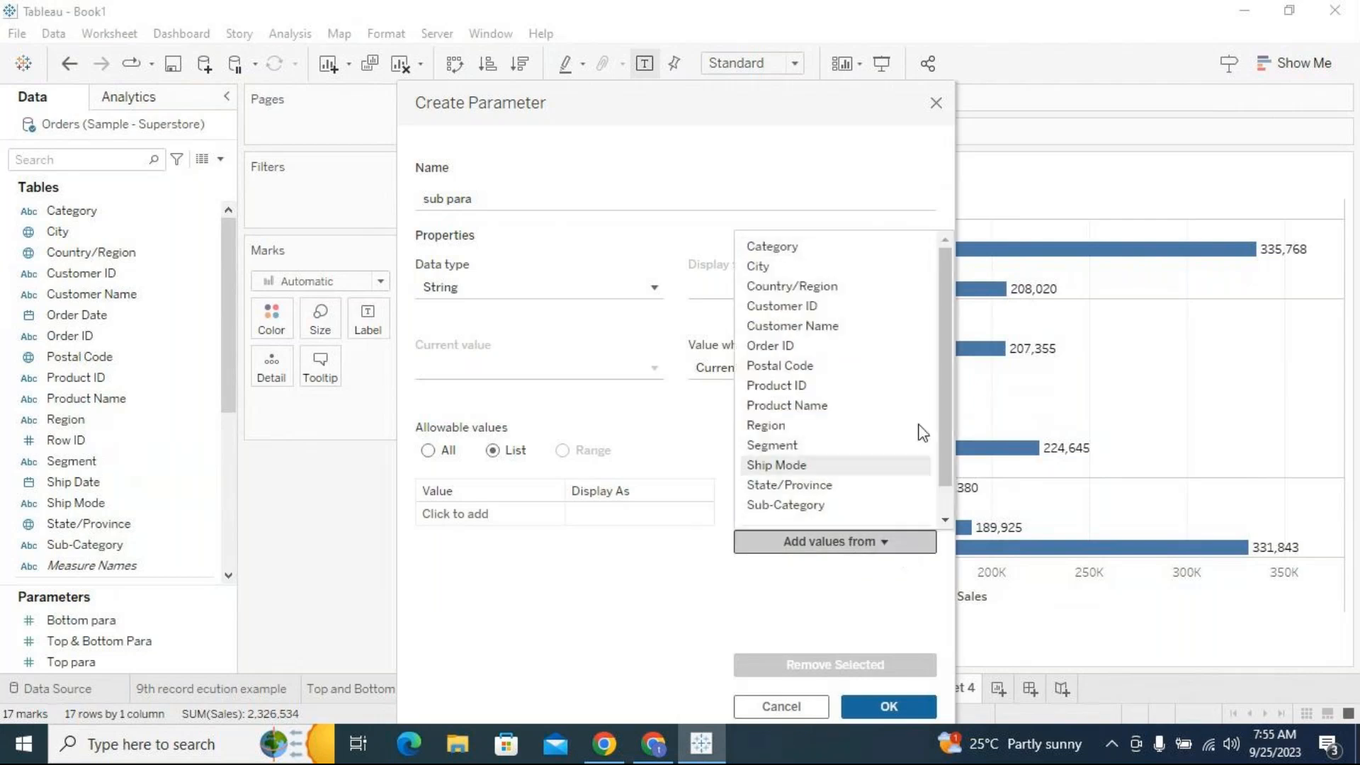
pyautogui.click(842, 511)
pyautogui.click(885, 705)
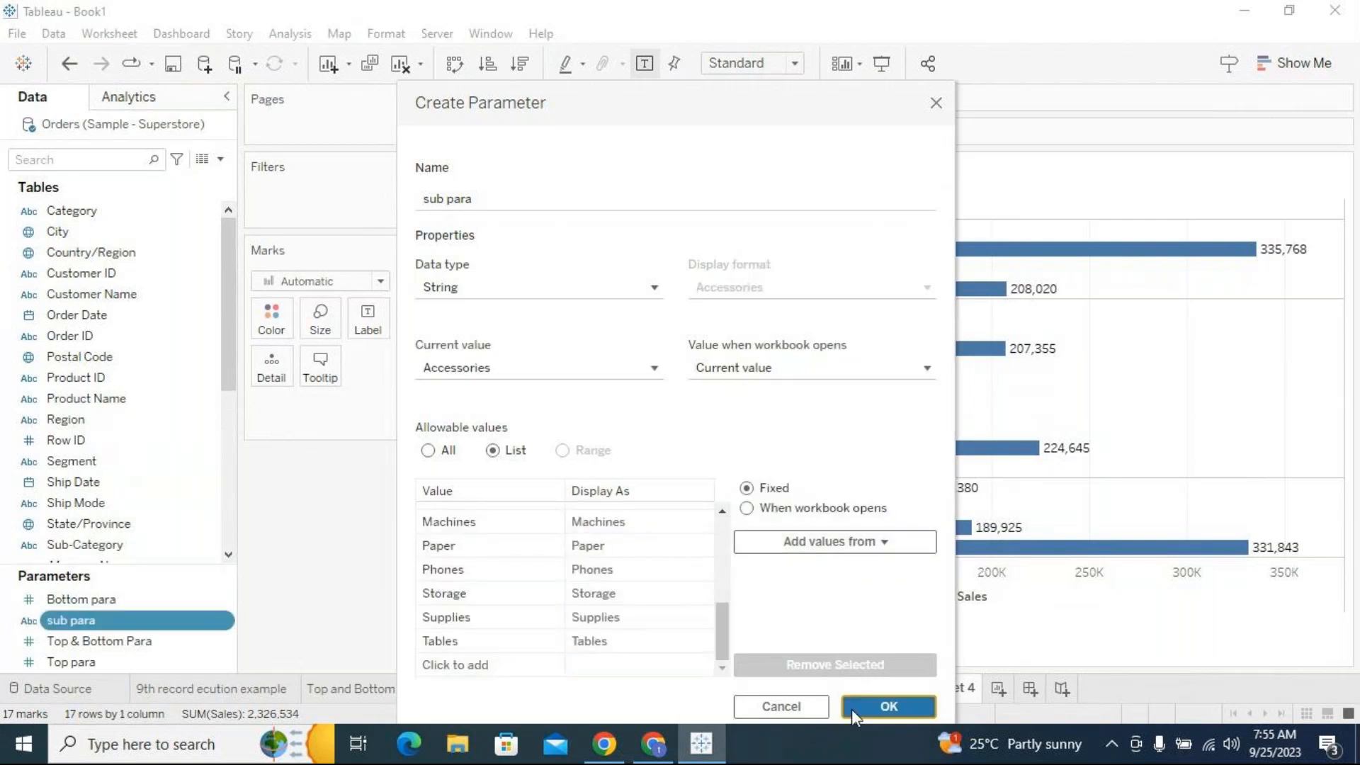
pyautogui.rightClick(228, 622)
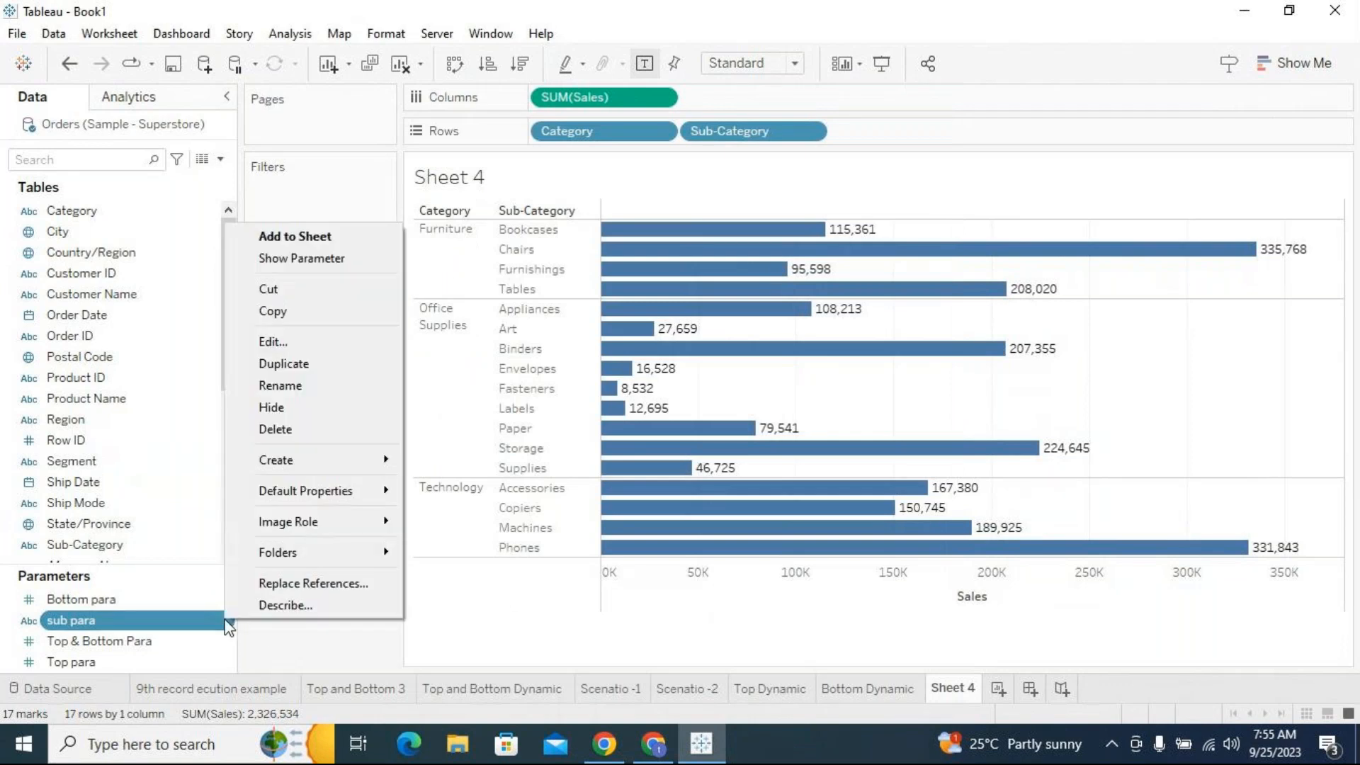
pyautogui.click(266, 273)
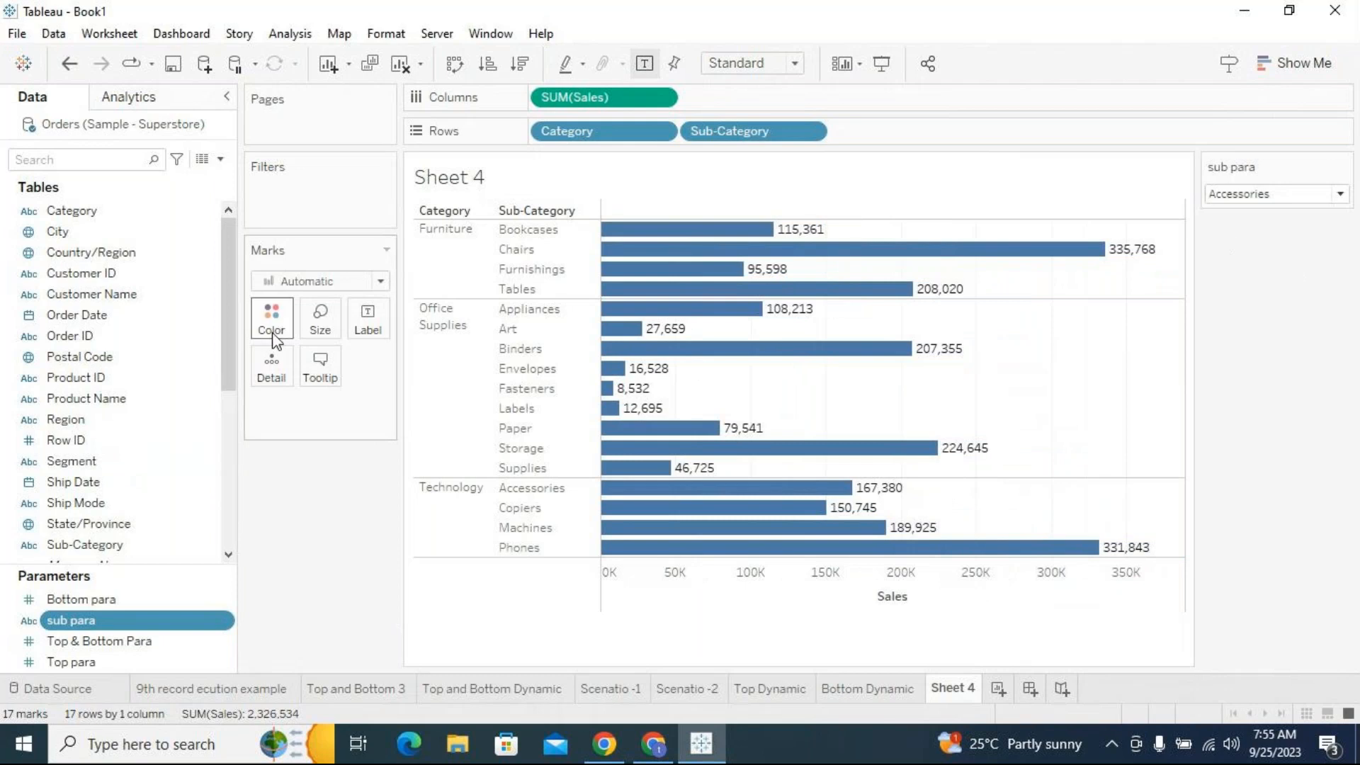
# Start a new calculated field named Target sales
pyautogui.click(224, 167)
pyautogui.click(179, 186)
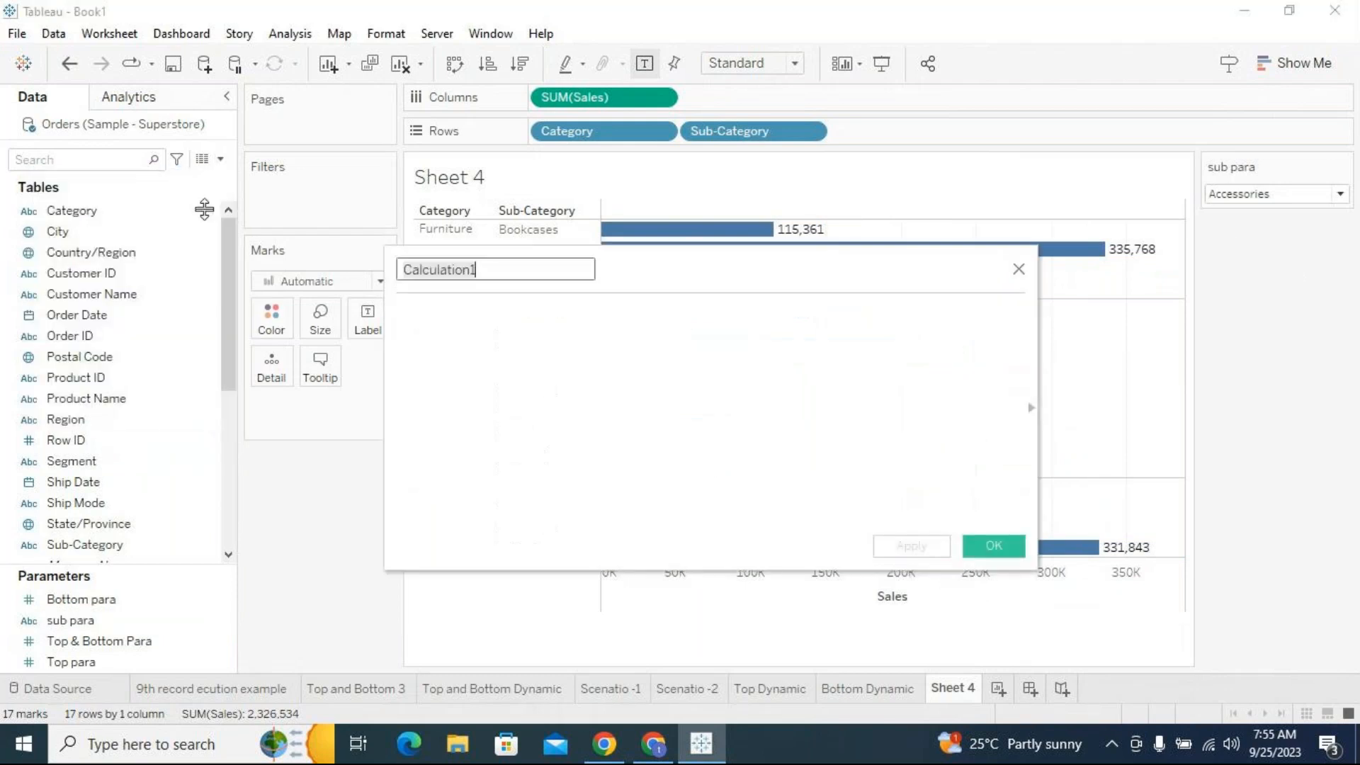
pyautogui.moveTo(731, 273); pyautogui.dragTo(742, 378)
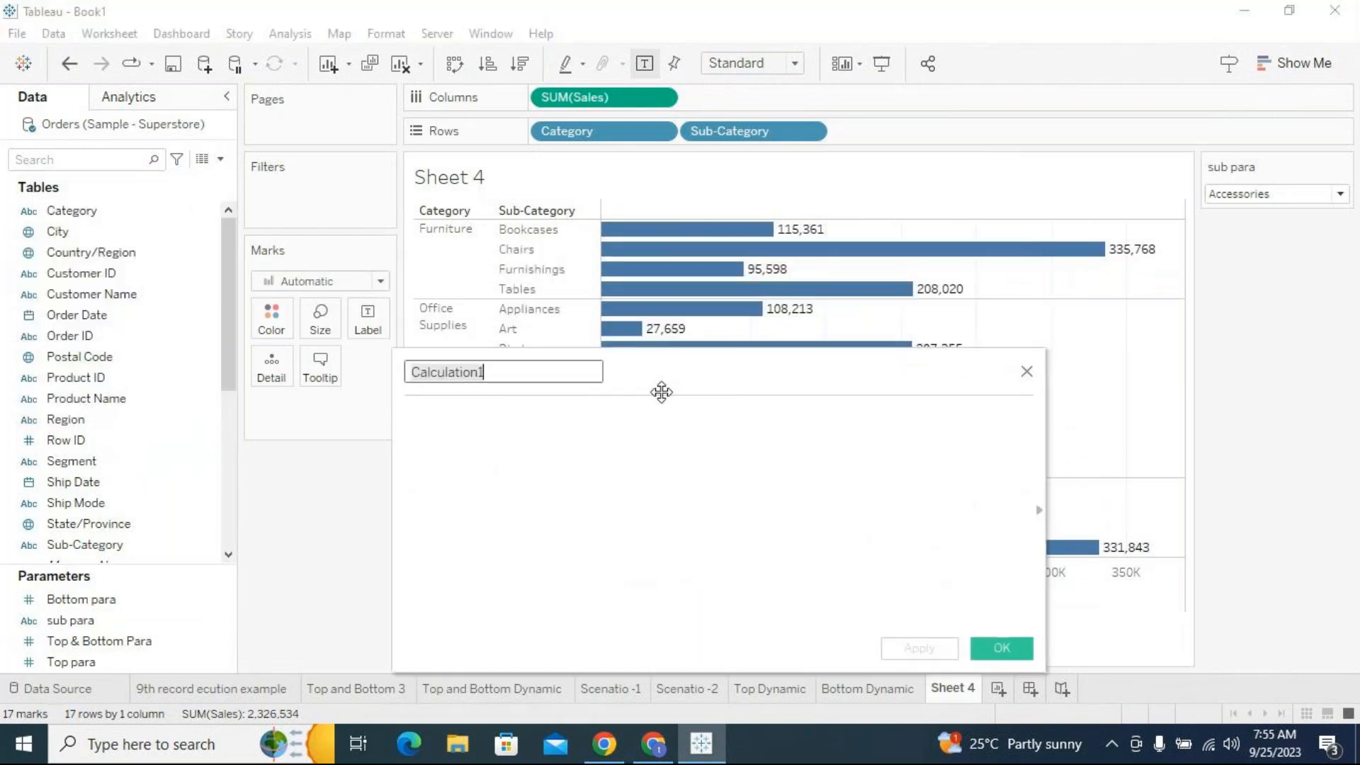
pyautogui.write('Target s')
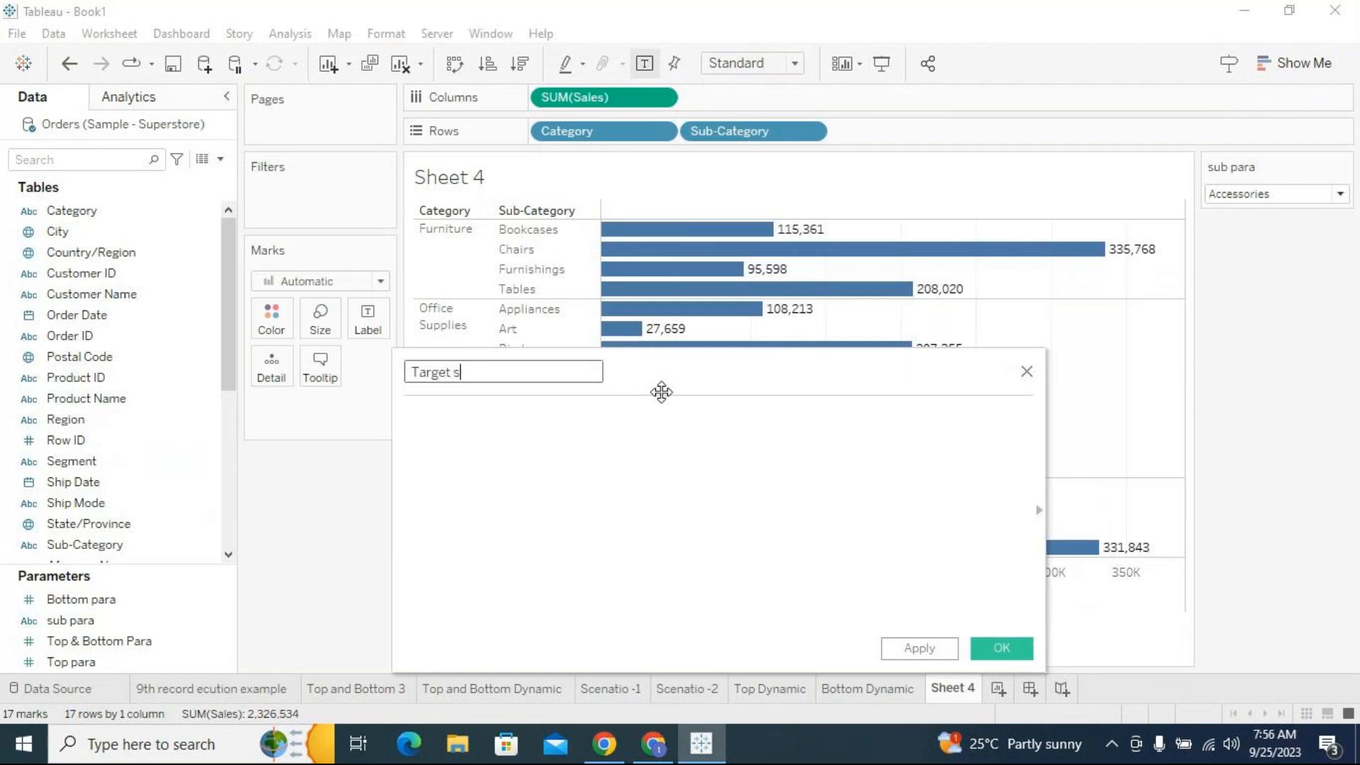
pyautogui.write('ales')
# Enter the condition IF [Sub-Category]=[sub para] THEN [Sales] in the Target sales formula
pyautogui.click(667, 433)
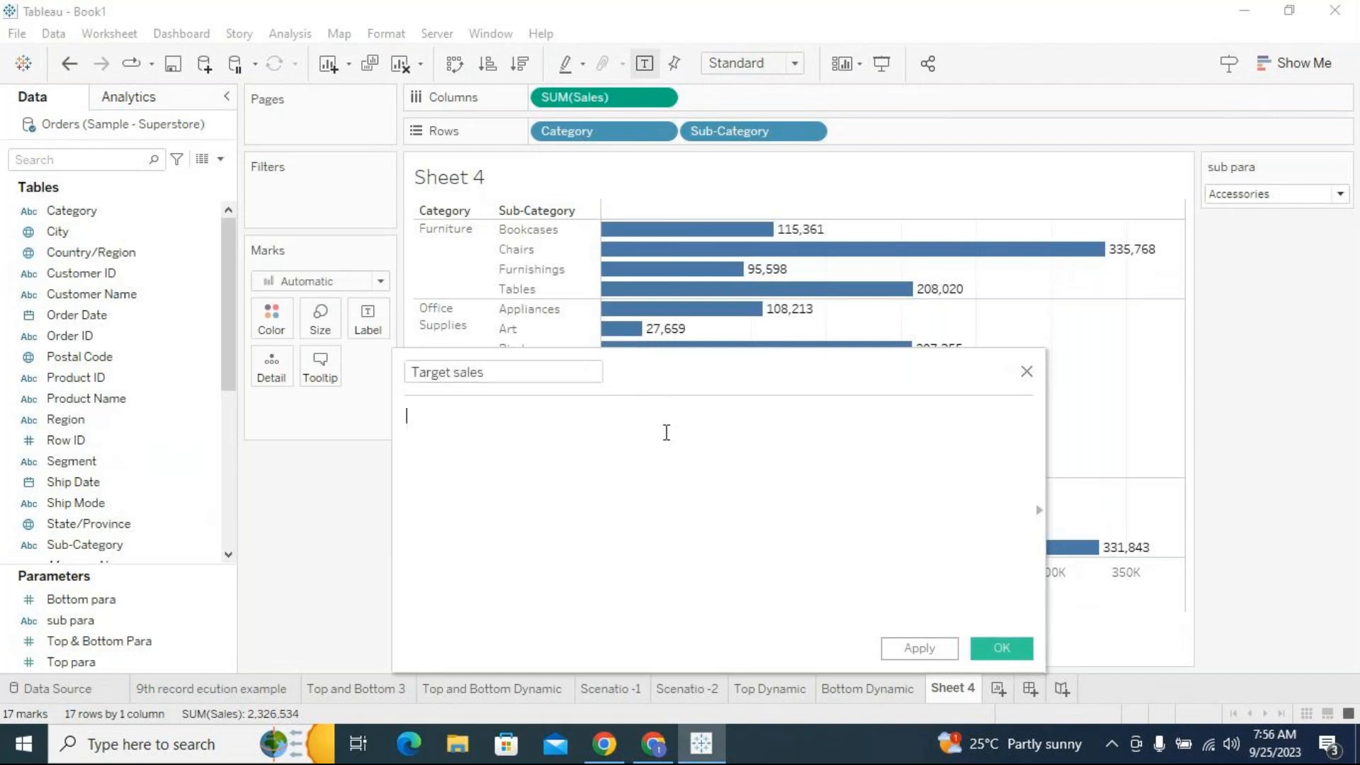
pyautogui.click(666, 439)
pyautogui.write('sub')
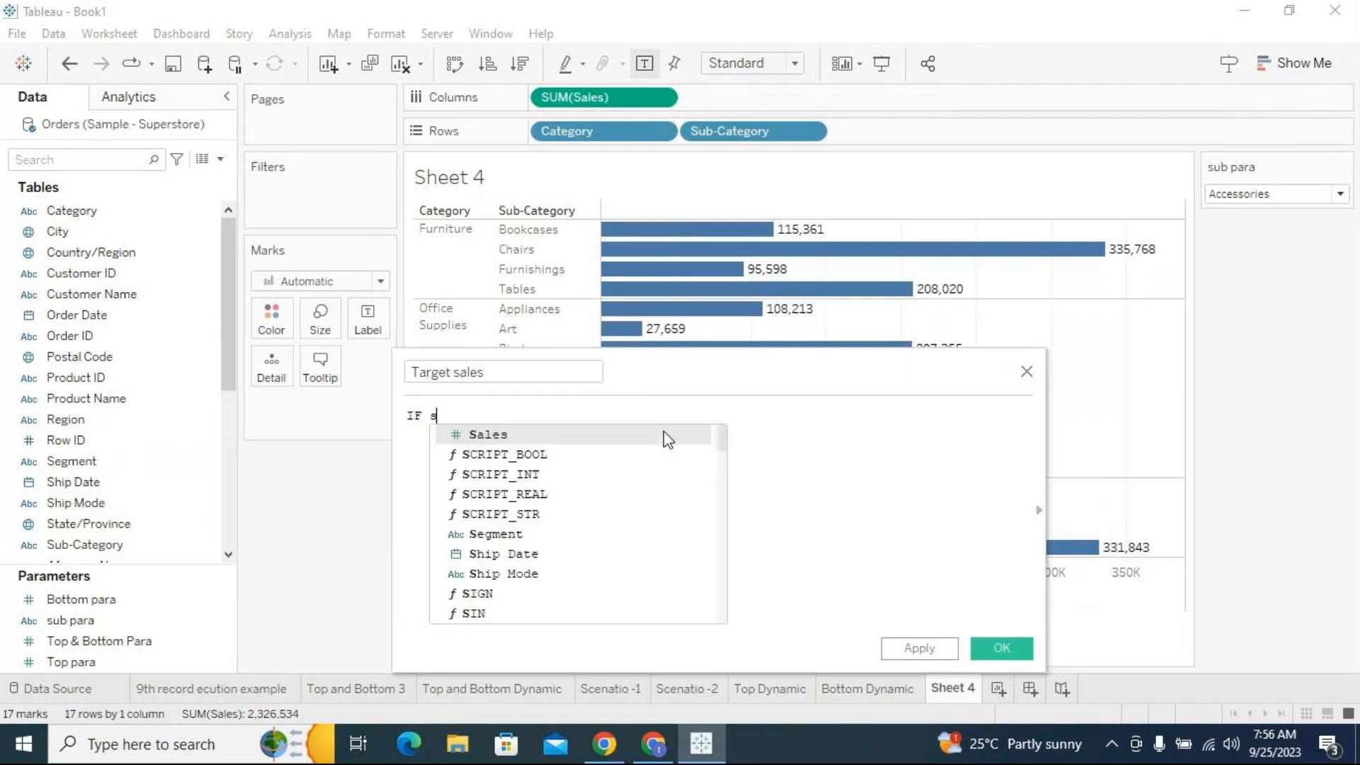
pyautogui.press('Down')
pyautogui.press('Return')
pyautogui.write('=sub')
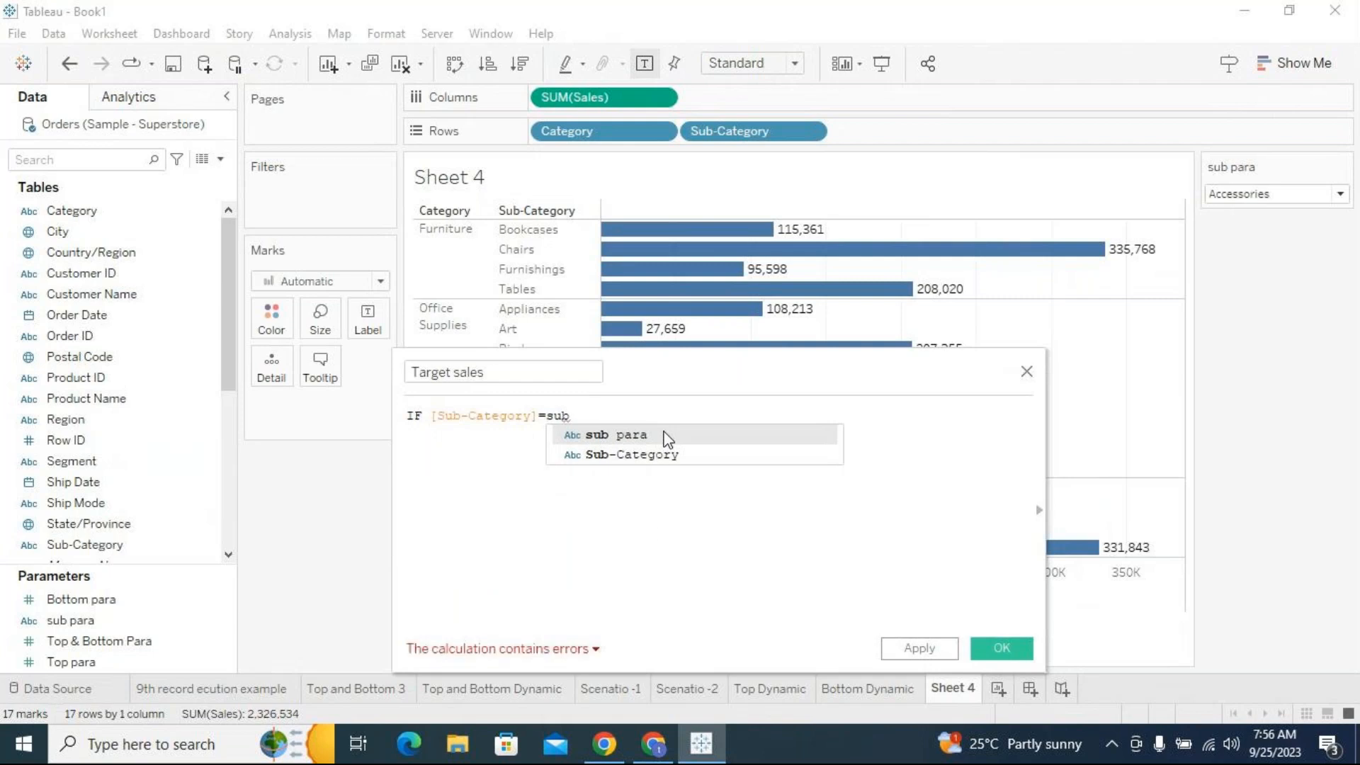
pyautogui.click(665, 434)
pyautogui.write('the')
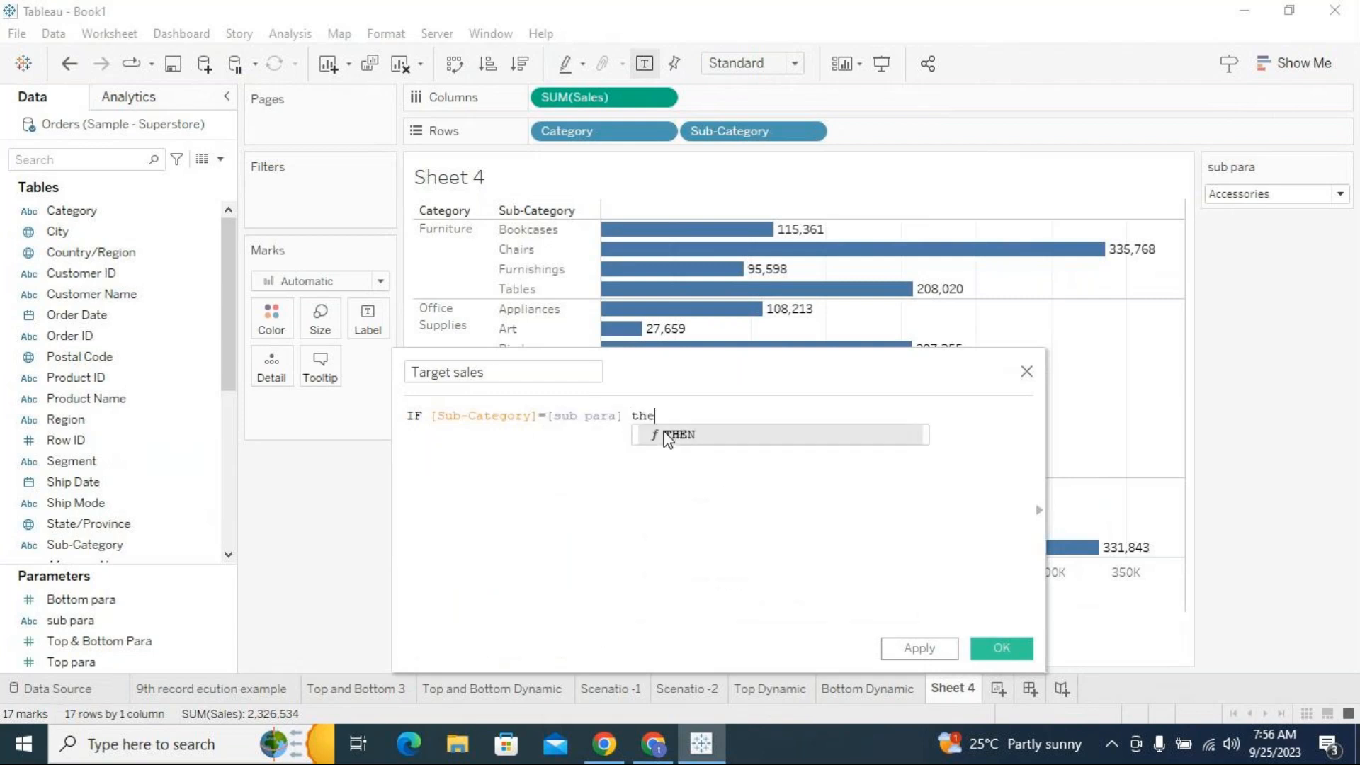
pyautogui.click(668, 435)
pyautogui.write('sa')
pyautogui.press('Return')
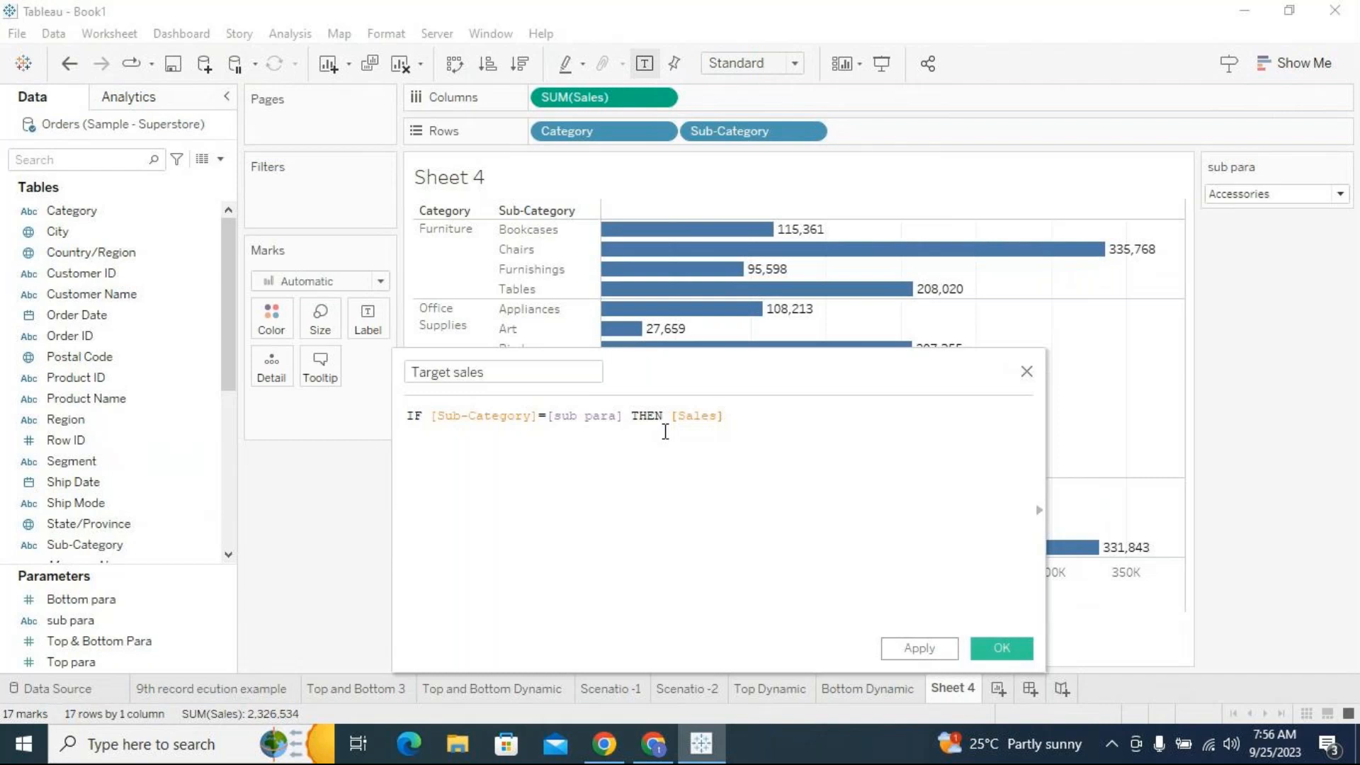
# Complete the Target sales formula with ELSE 0 and END, and save the calculated field
pyautogui.write('e')
pyautogui.press('Return')
pyautogui.write('0')
pyautogui.press('Return')
pyautogui.write('e')
pyautogui.press('Return')
pyautogui.click(919, 648)
pyautogui.click(1001, 647)
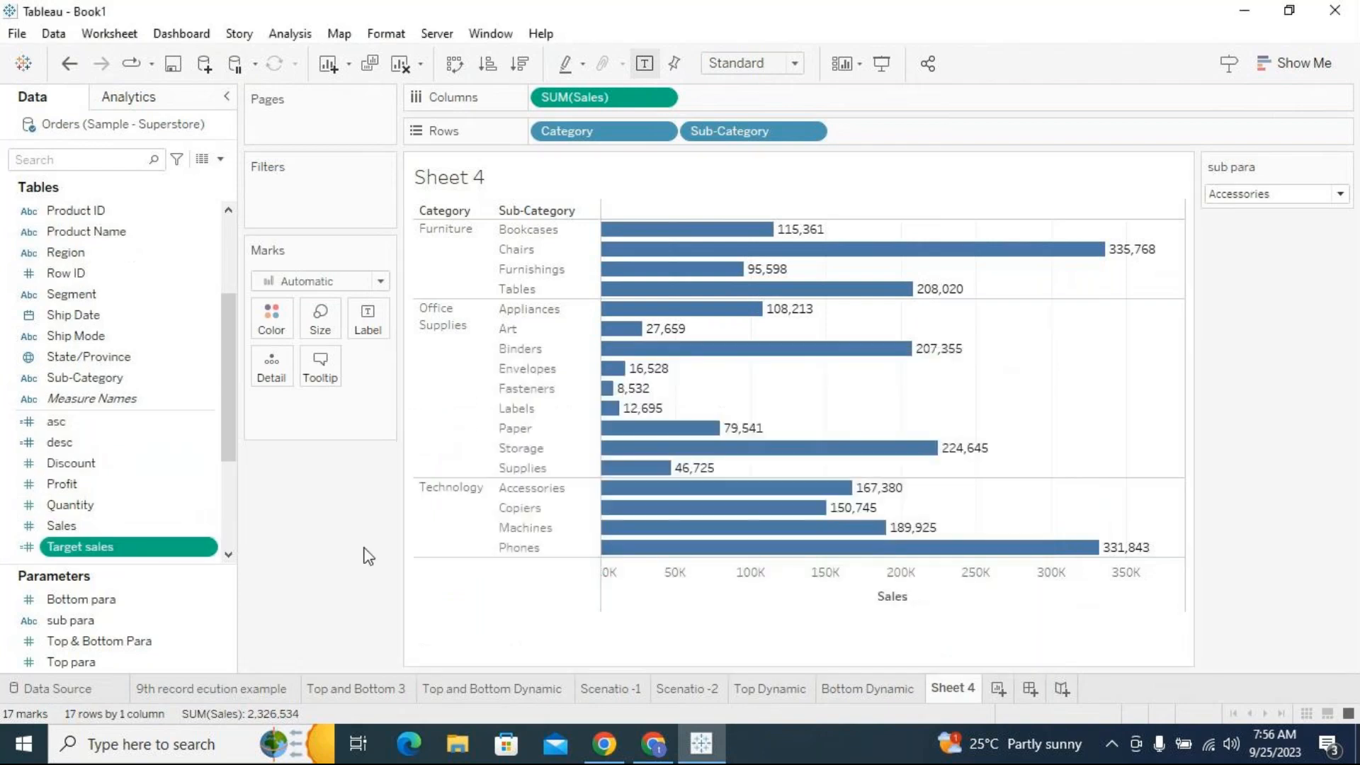
# Add Target sales to the columns beside Sales and set the sub para parameter to Copiers
pyautogui.moveTo(152, 554); pyautogui.dragTo(993, 105)
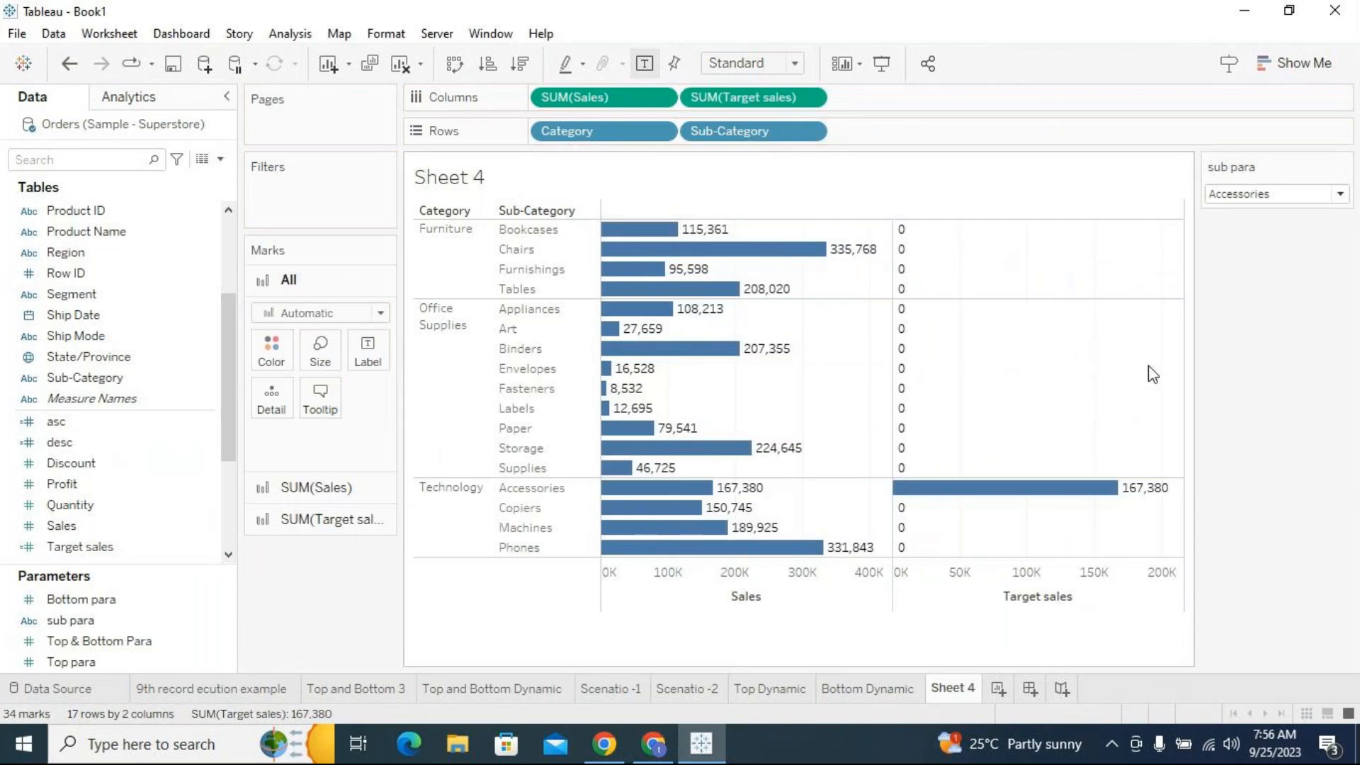
pyautogui.click(1232, 195)
pyautogui.click(1277, 316)
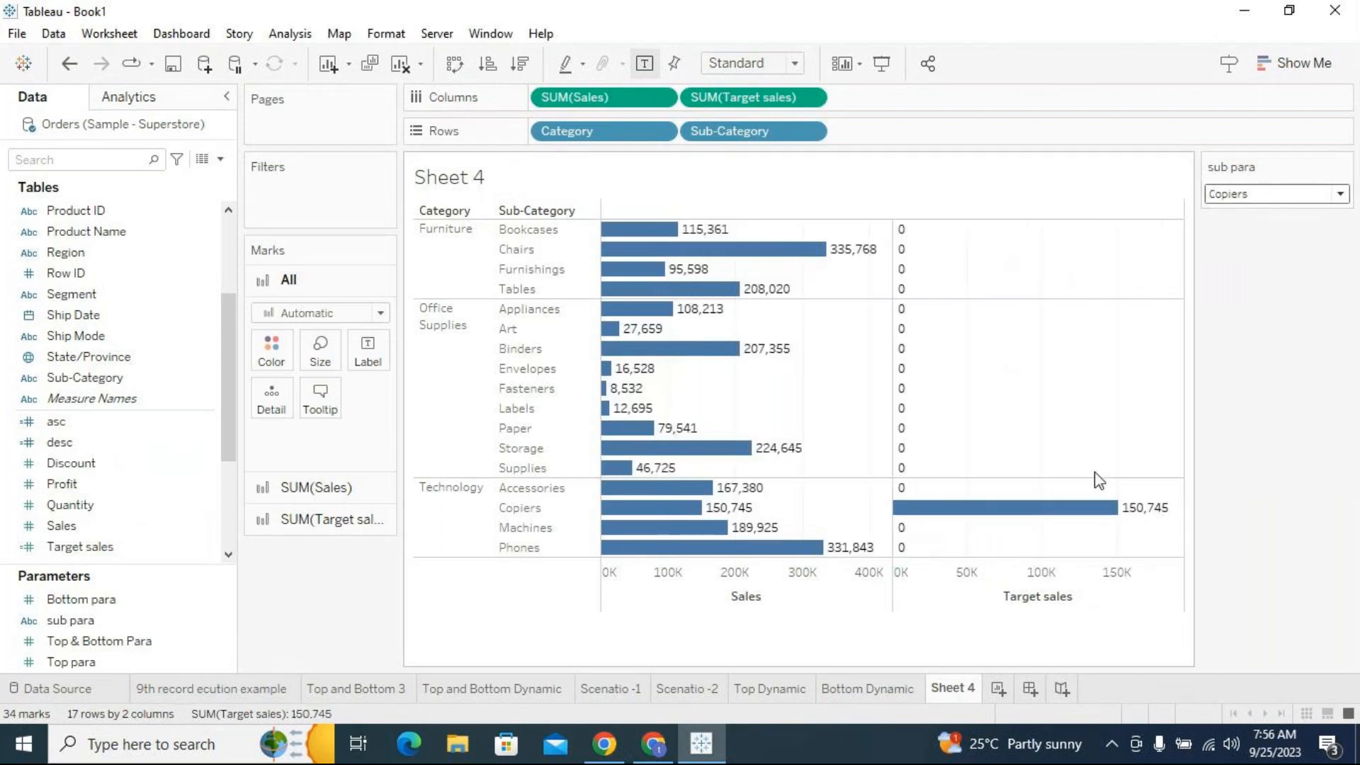
# Compare the Copiers bar under Target sales with its Sales bar, and clear the selection
pyautogui.click(1116, 511)
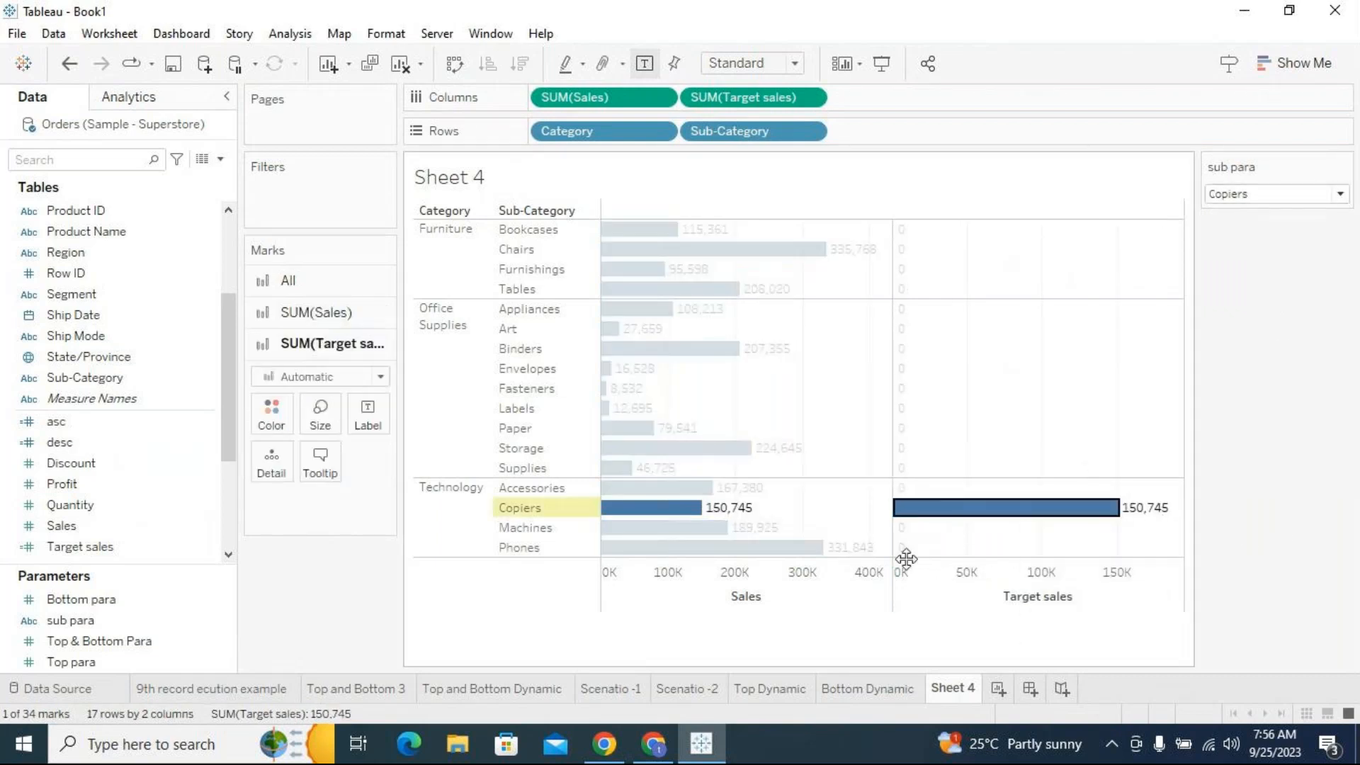
pyautogui.click(1031, 425)
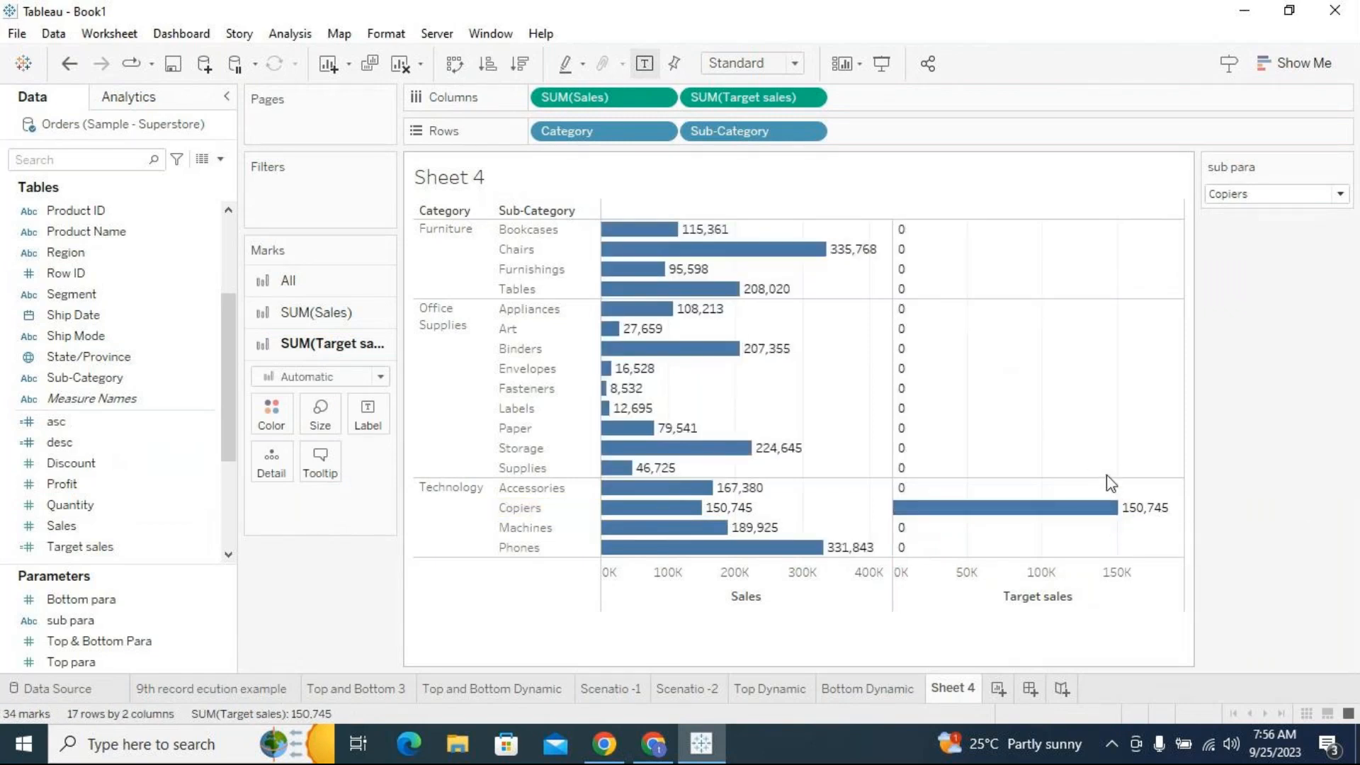
pyautogui.click(1103, 508)
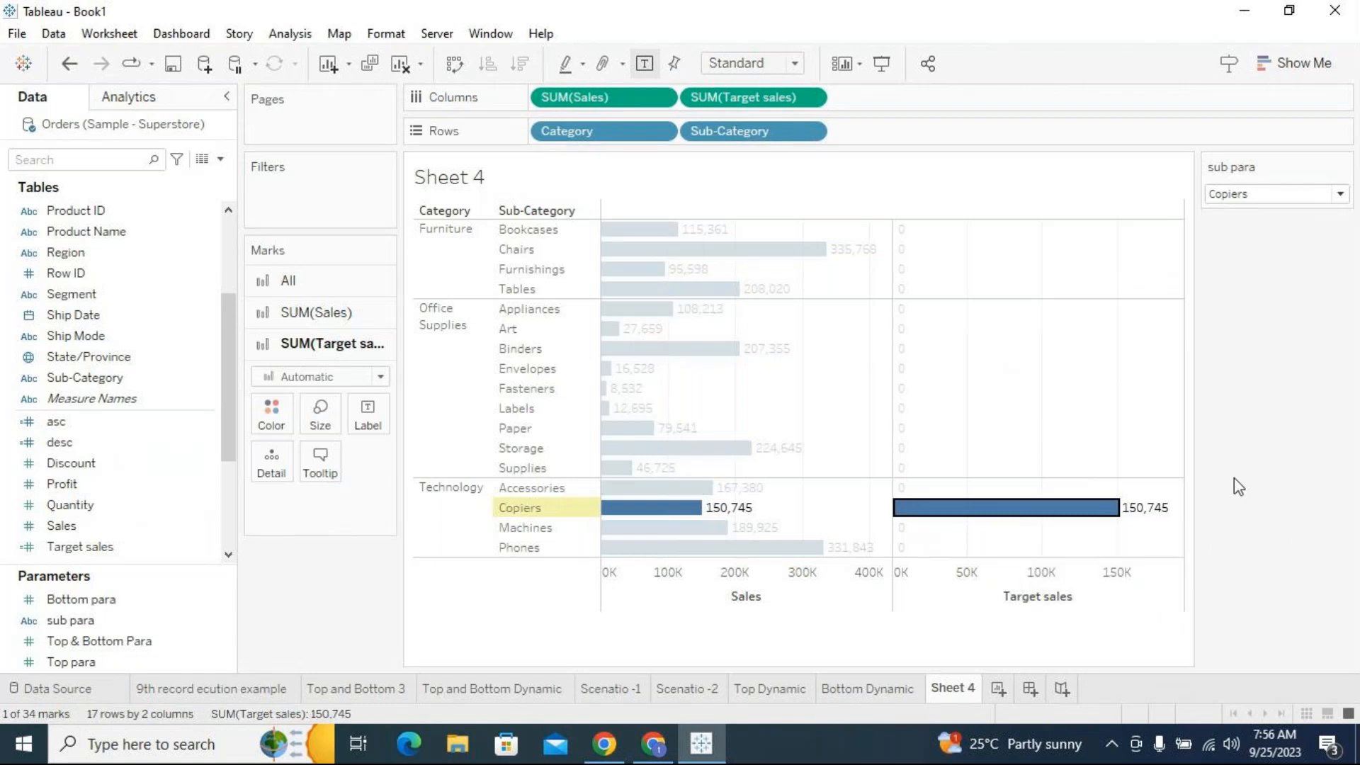
pyautogui.moveTo(1102, 518)
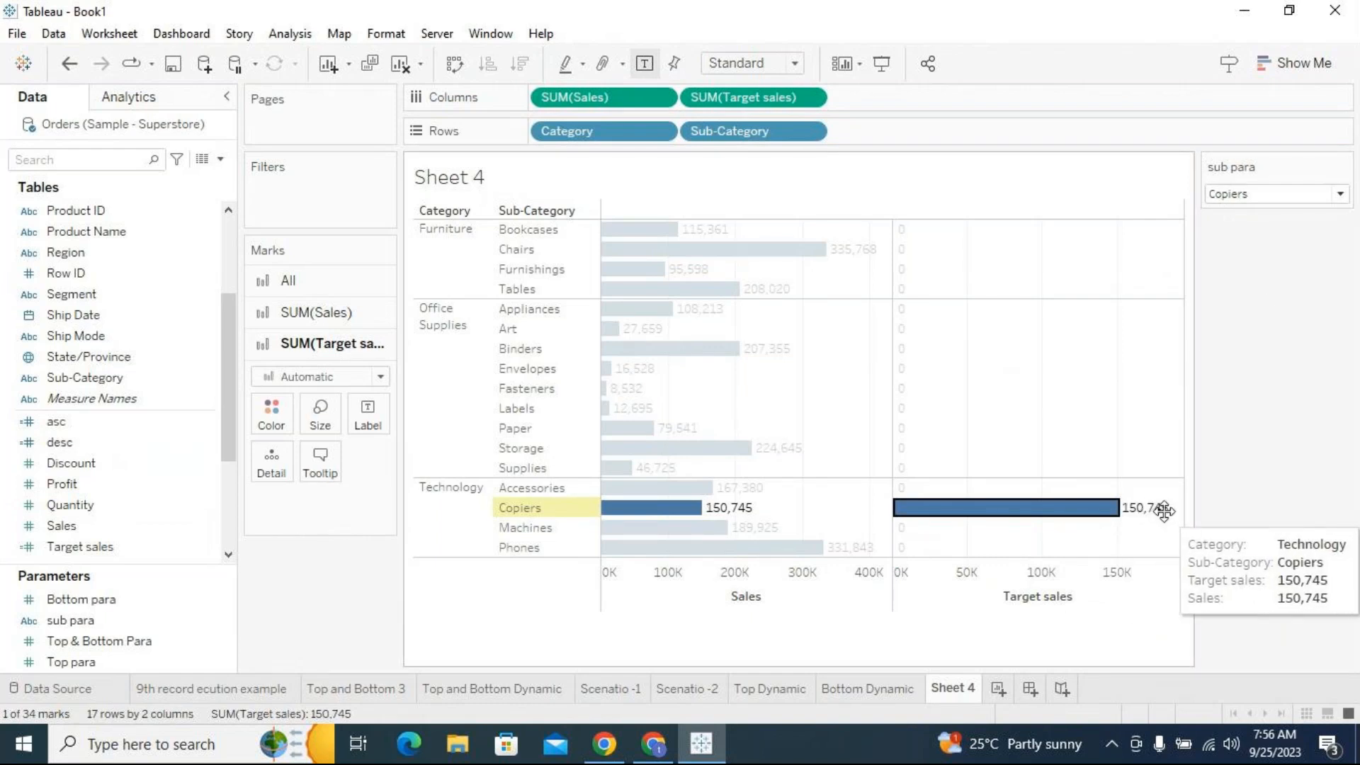
pyautogui.click(1140, 462)
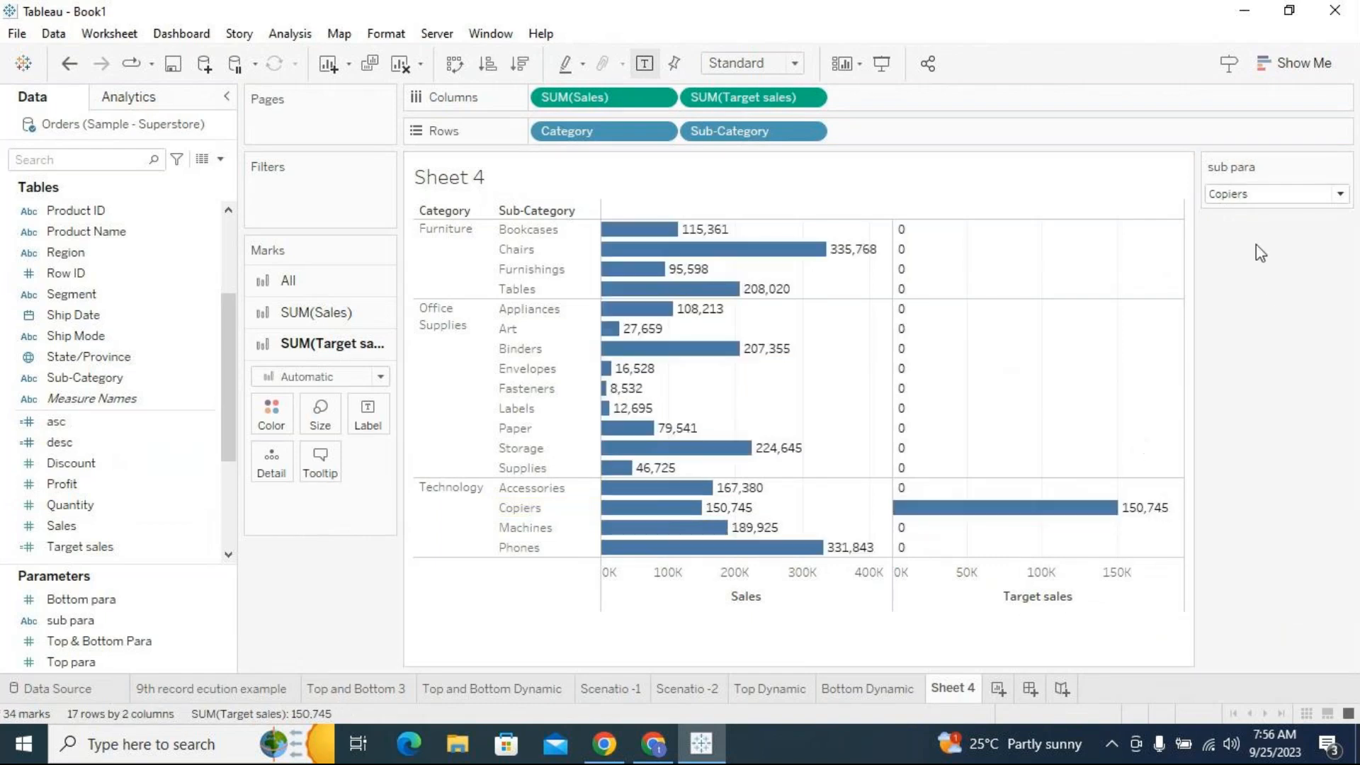
# Set the sub para parameter to Furnishings and inspect the Furnishings bar under Target sales
pyautogui.click(1269, 190)
pyautogui.click(1231, 365)
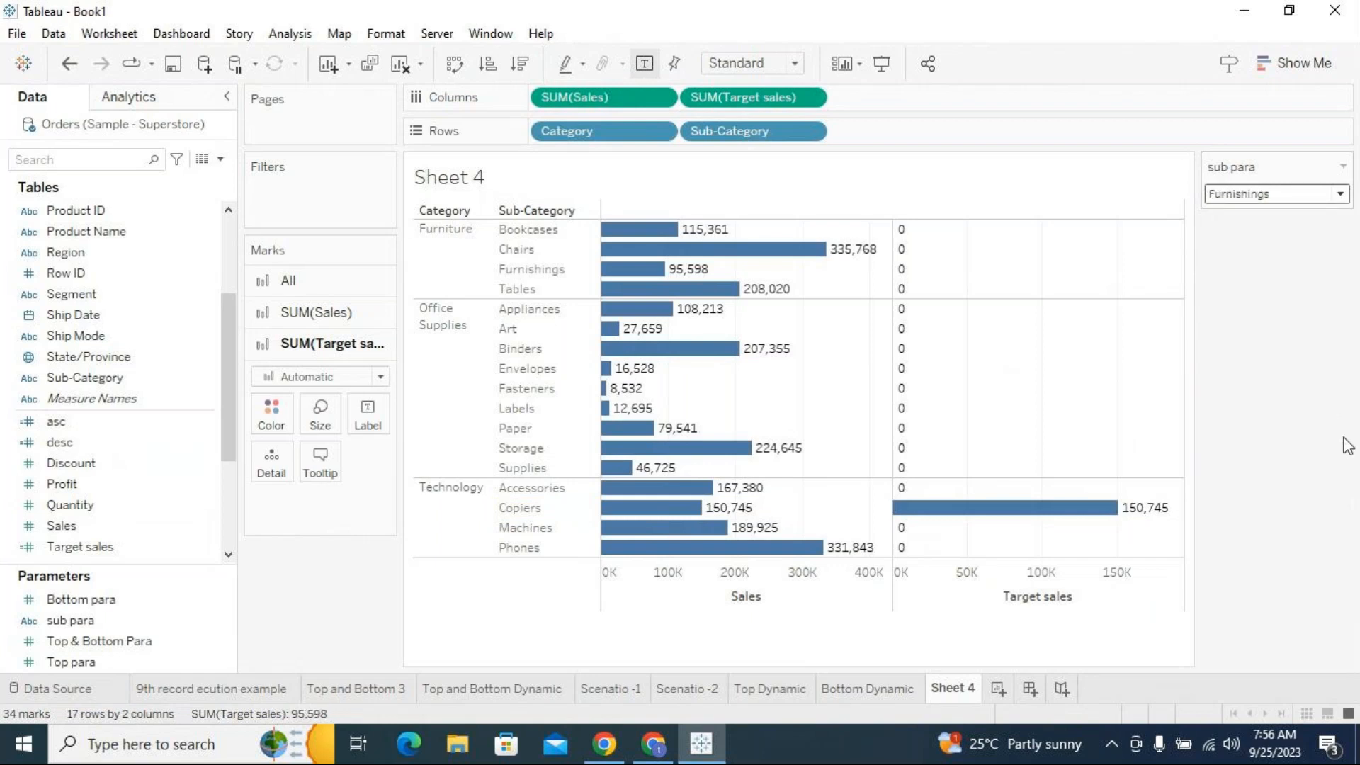
pyautogui.moveTo(1115, 273)
pyautogui.click(1114, 274)
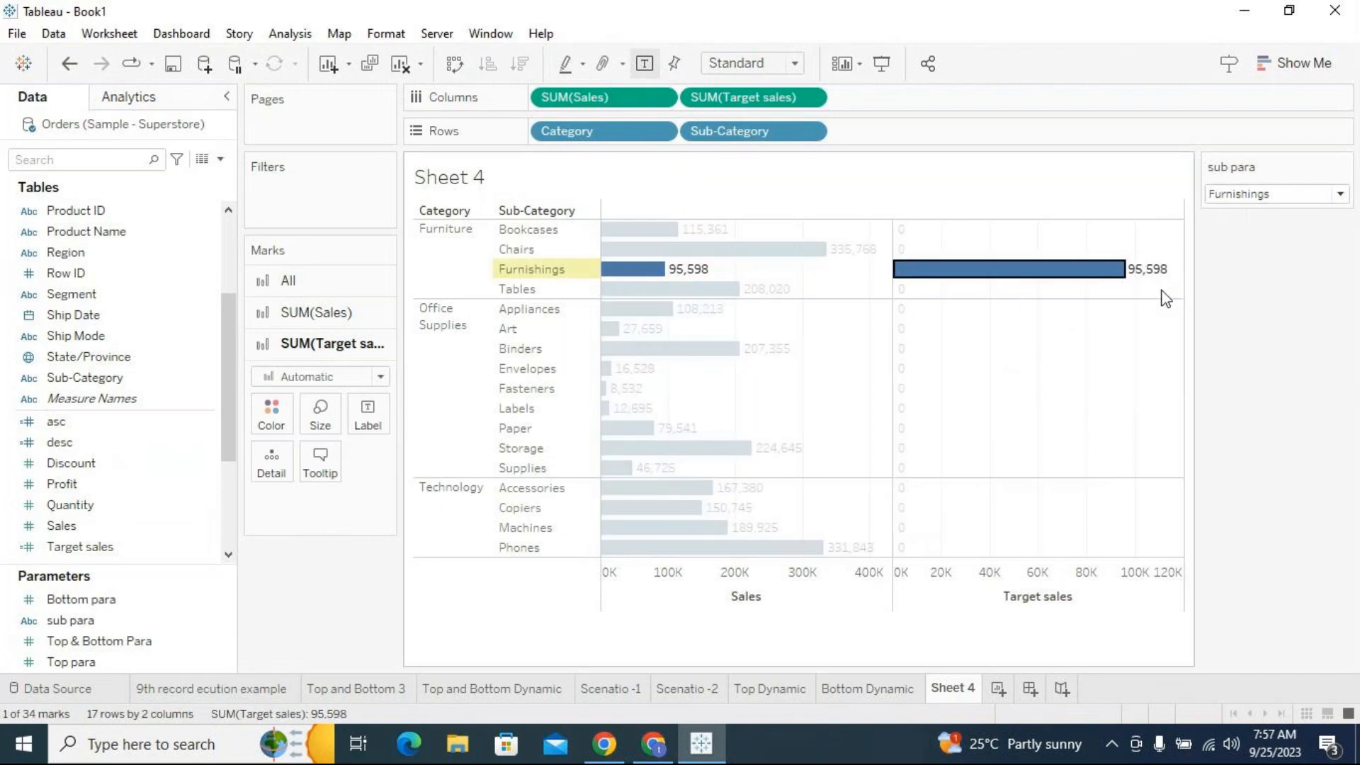
pyautogui.click(1139, 291)
pyautogui.click(1103, 278)
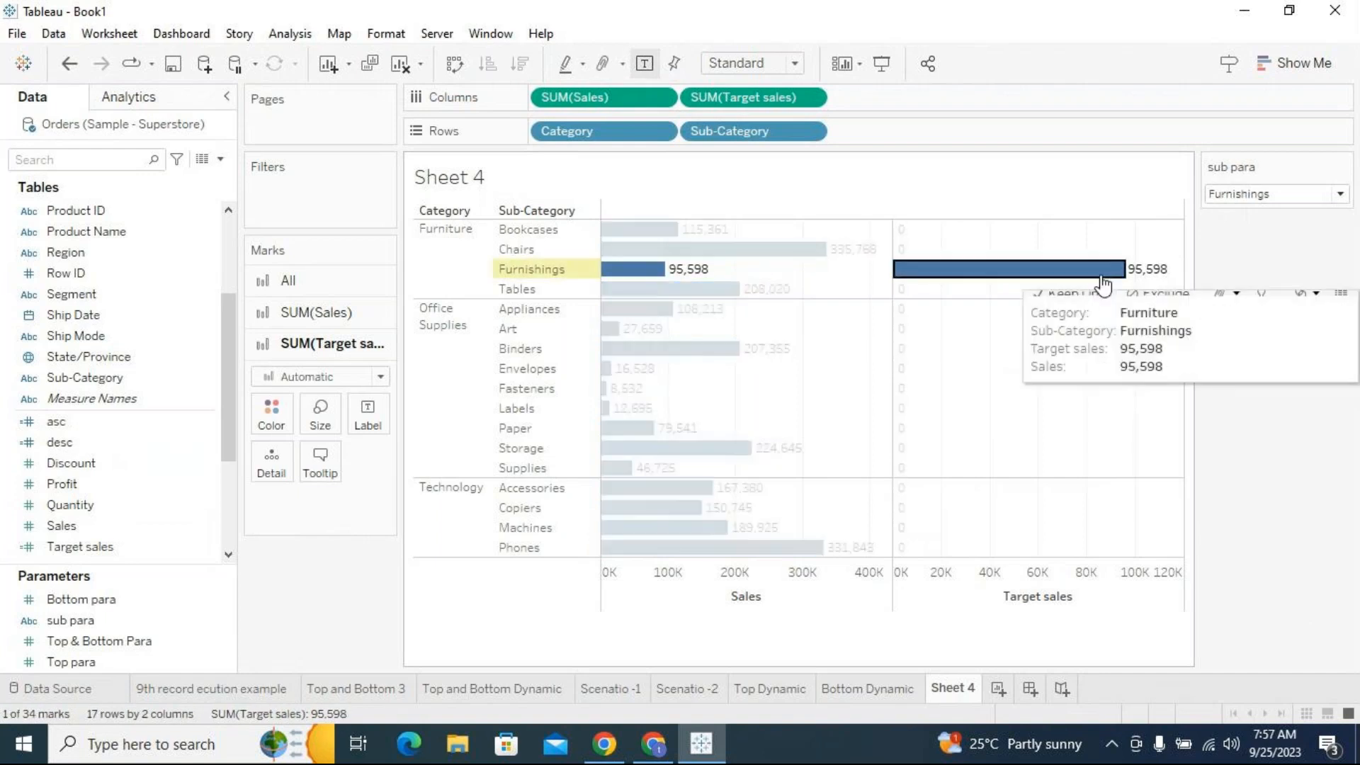
# Set the sub para parameter to Chairs, inspect the Chairs bar under Target sales, and clear the selection
pyautogui.click(1278, 200)
pyautogui.click(1255, 303)
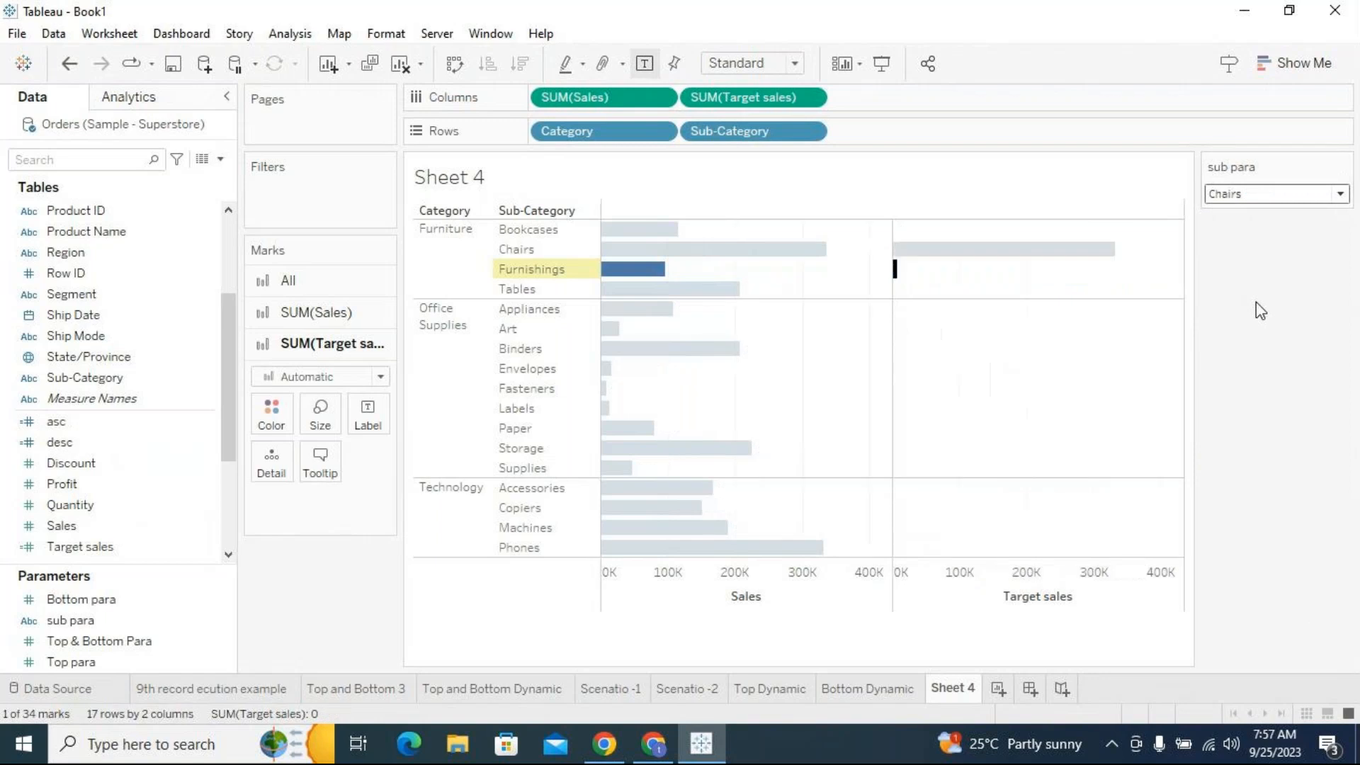
pyautogui.click(981, 294)
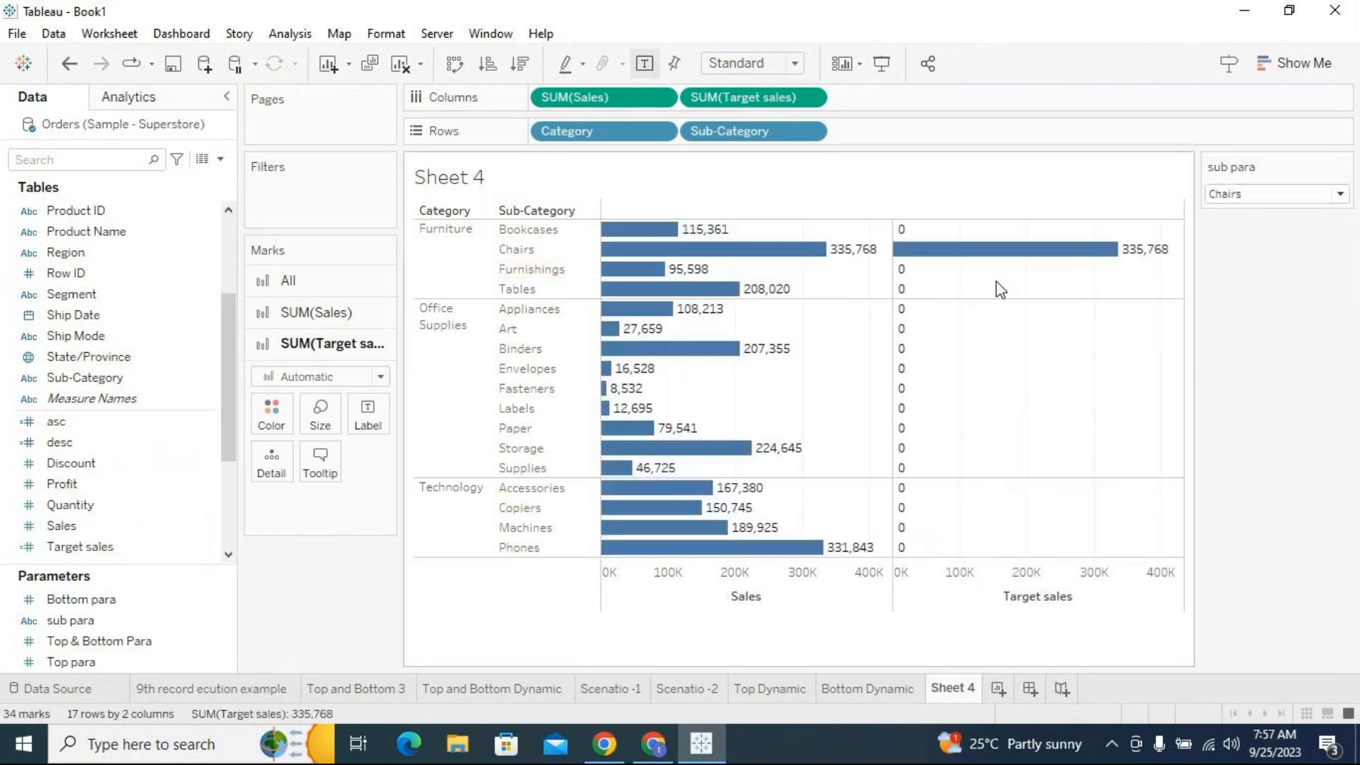
pyautogui.click(1004, 253)
pyautogui.moveTo(1155, 252)
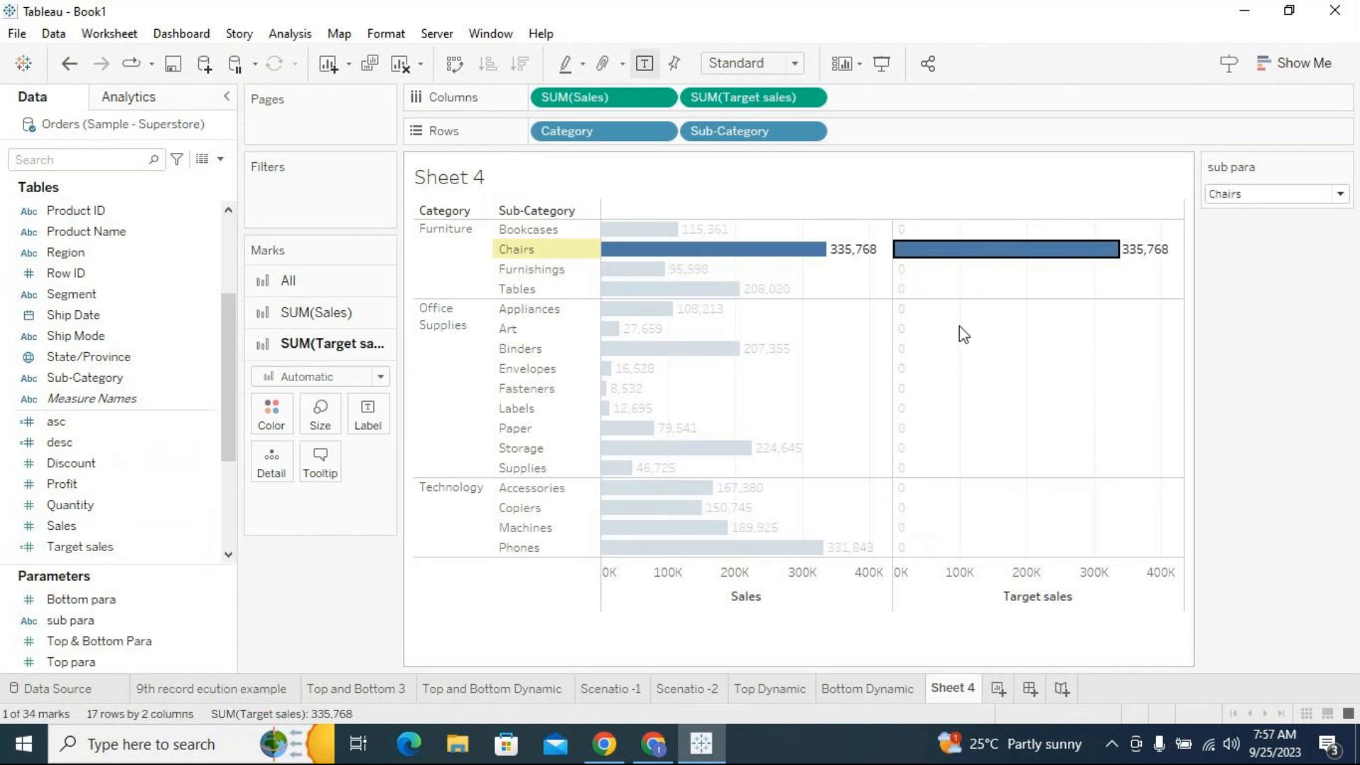
pyautogui.click(1021, 296)
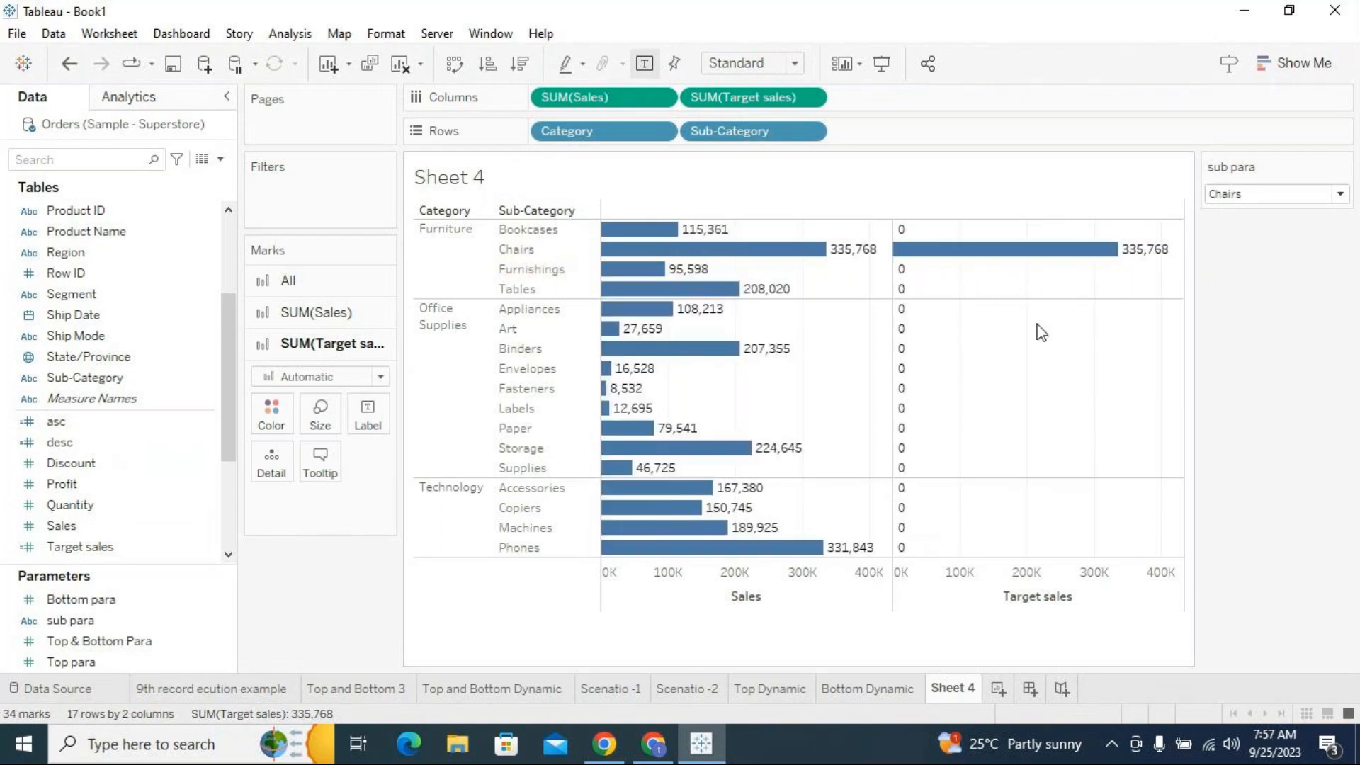
# Set the sub para parameter to Machines, inspect the Machines bar under Target sales, and clear the selection
pyautogui.click(1283, 194)
pyautogui.click(1269, 399)
pyautogui.moveTo(1109, 530)
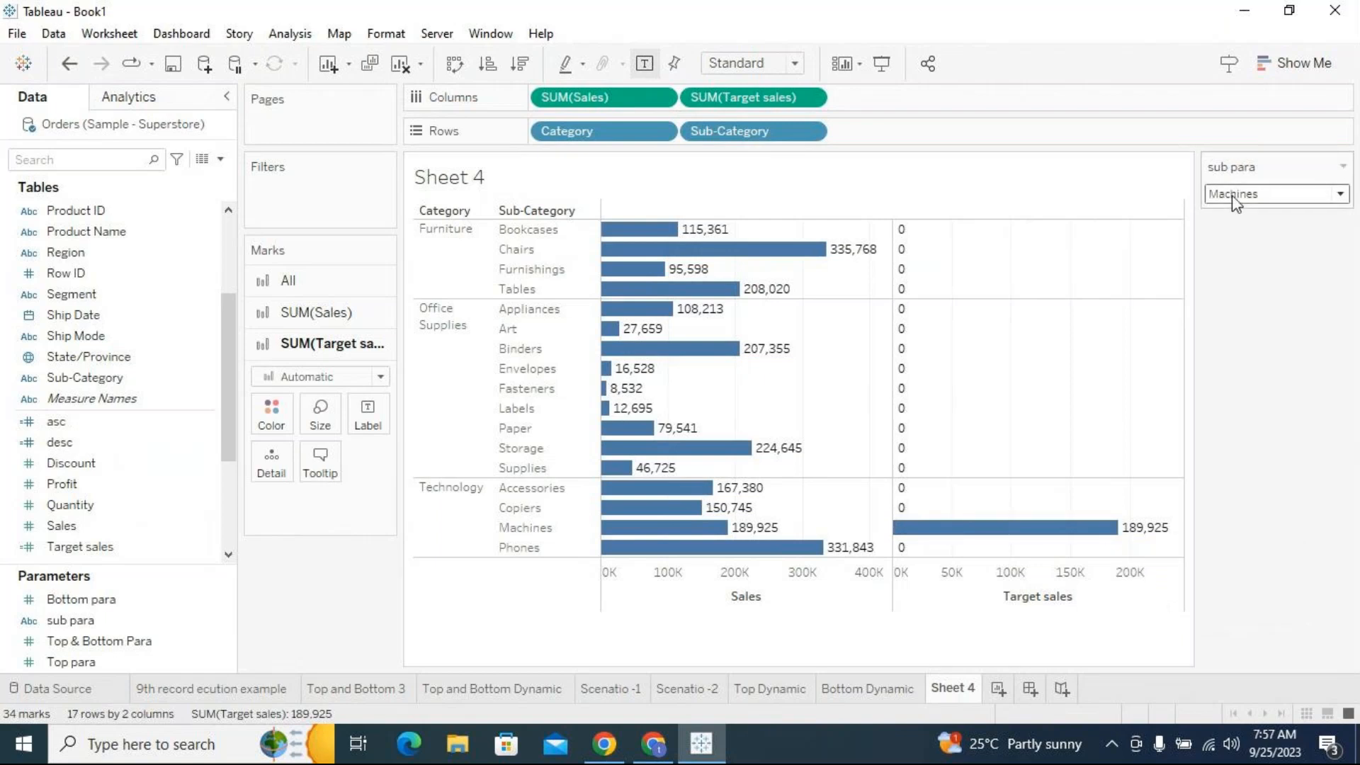
pyautogui.click(1118, 532)
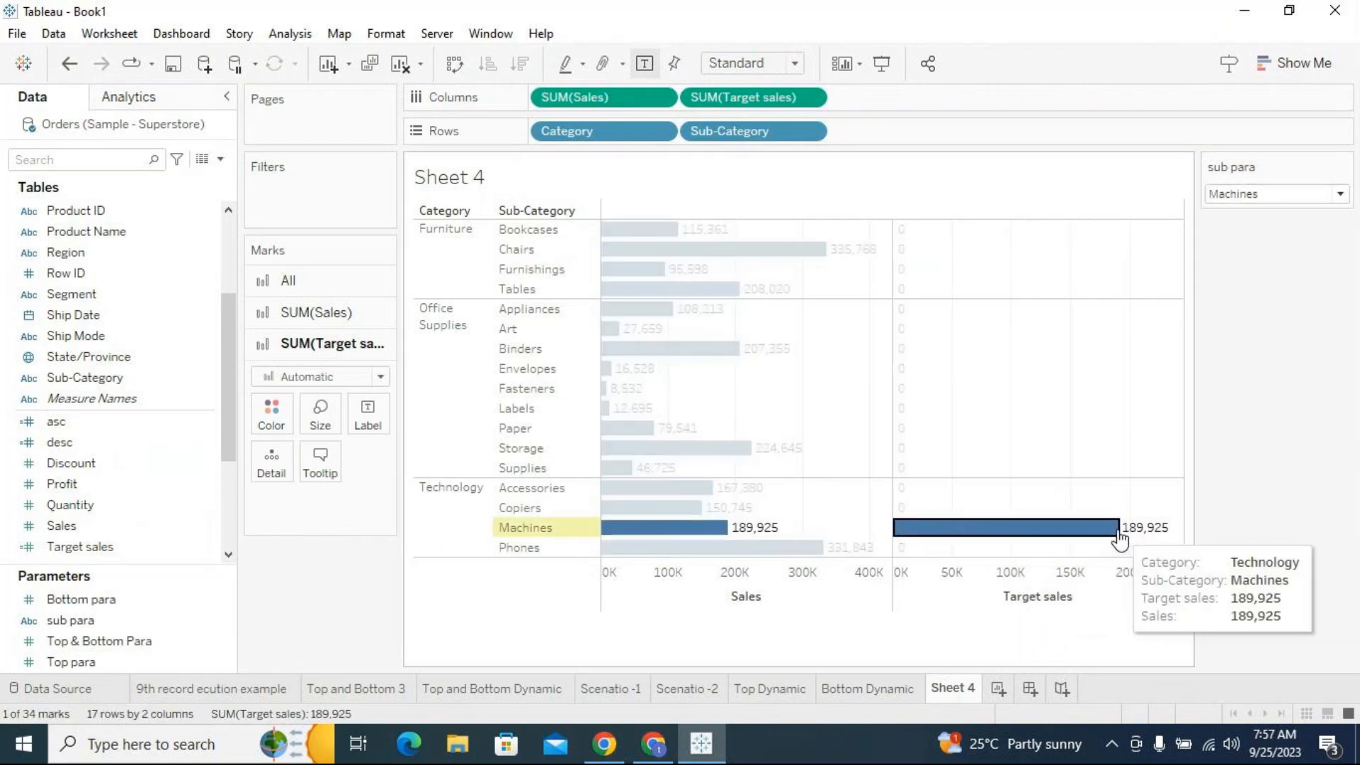
pyautogui.click(1111, 471)
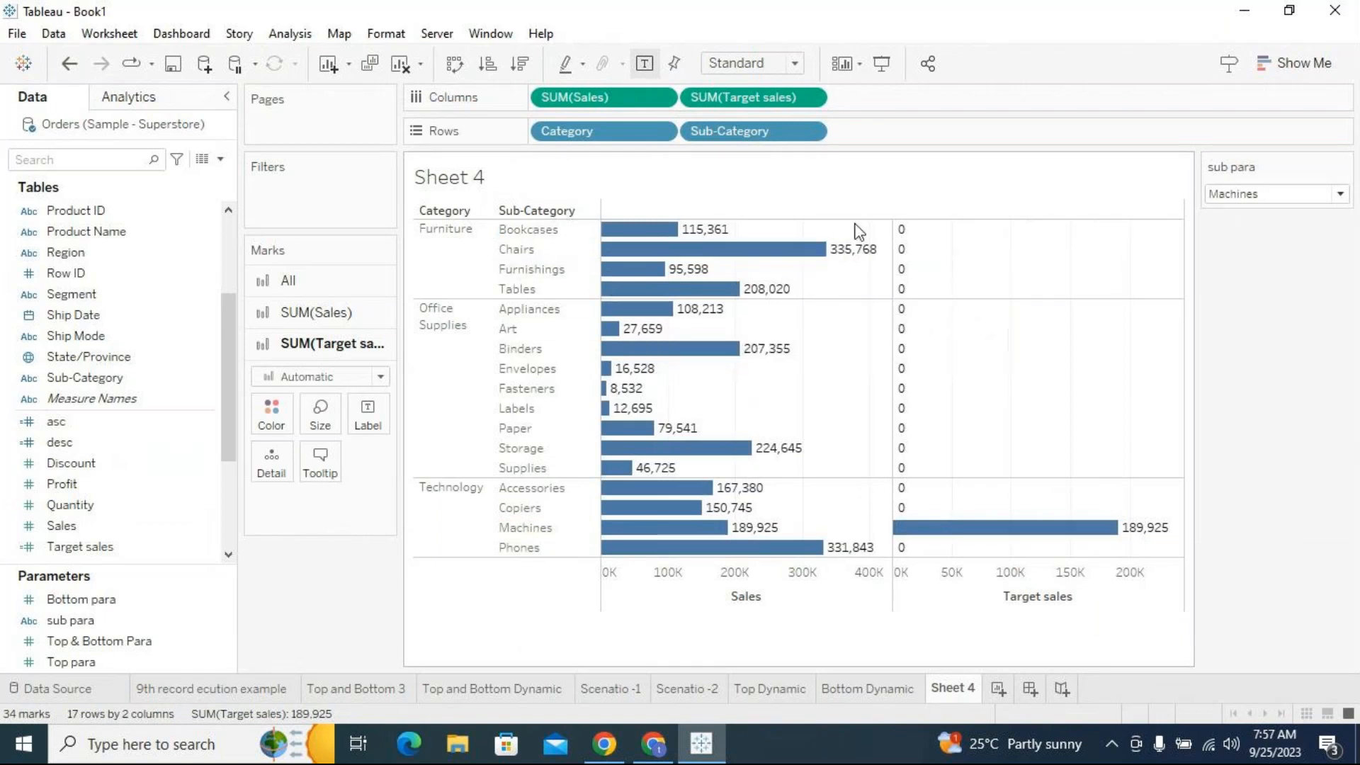
# Select all the Sales bars to compare overall sales with the Machines bar under Target sales, and clear the selection
pyautogui.moveTo(860, 228); pyautogui.dragTo(571, 595)
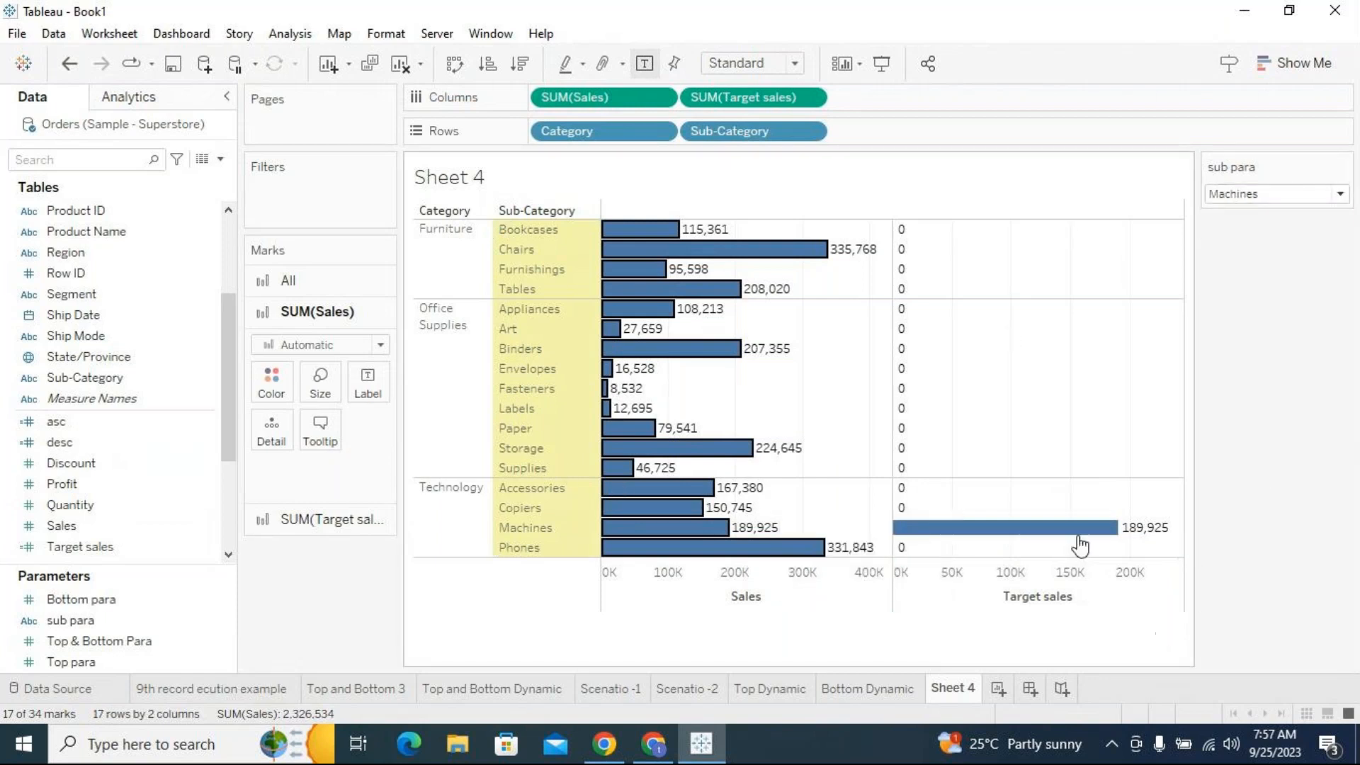
pyautogui.moveTo(685, 532)
pyautogui.click(990, 374)
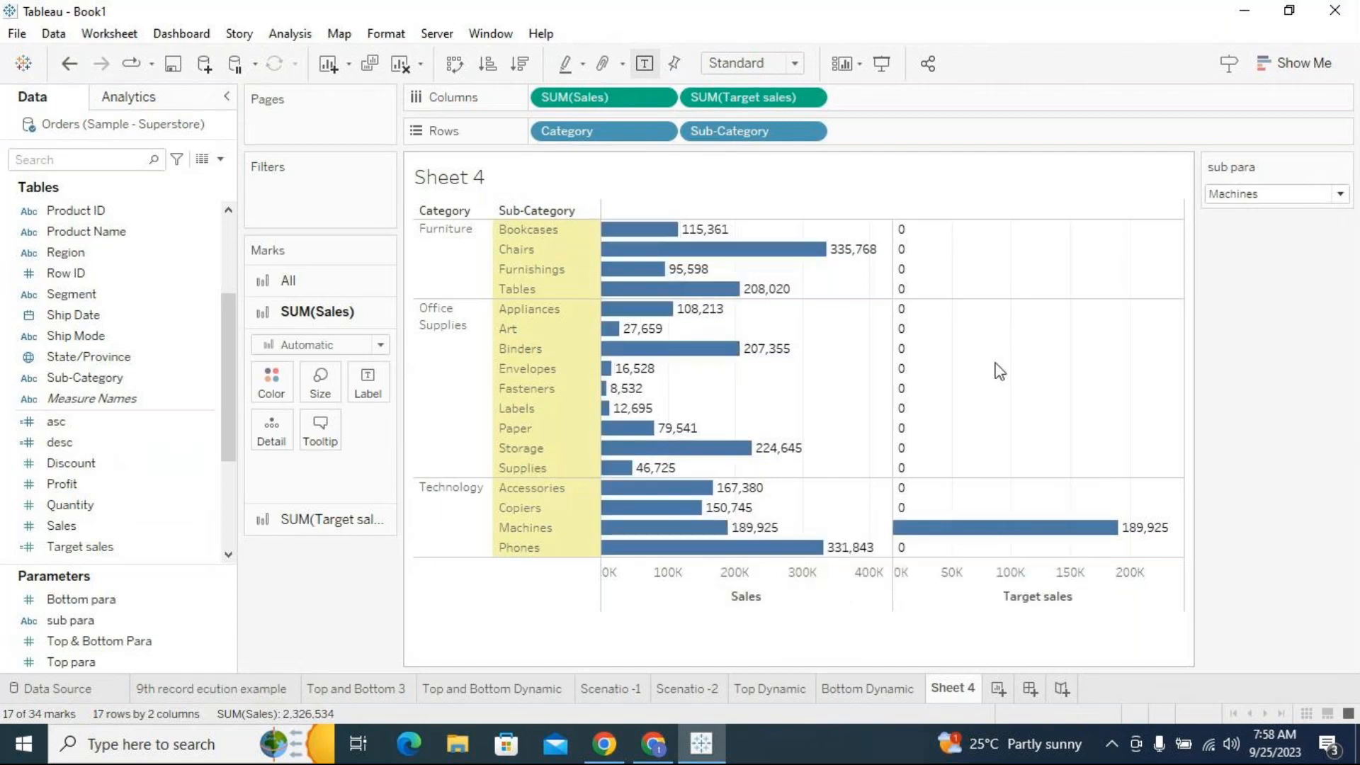
# Set the sub para parameter to Copiers and select all the Sales bars to compare them with the Copiers target bar
pyautogui.click(1259, 201)
pyautogui.press('Escape')
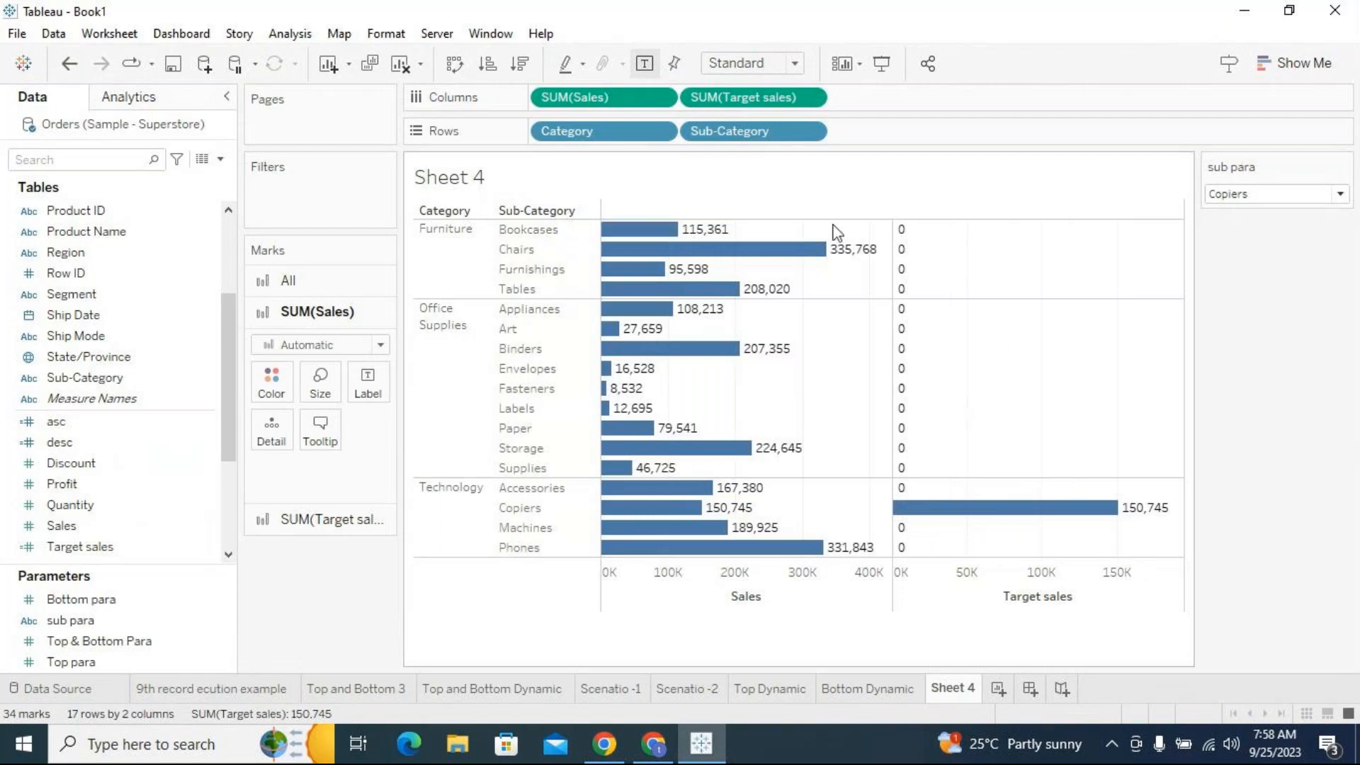
pyautogui.moveTo(859, 228); pyautogui.dragTo(600, 584)
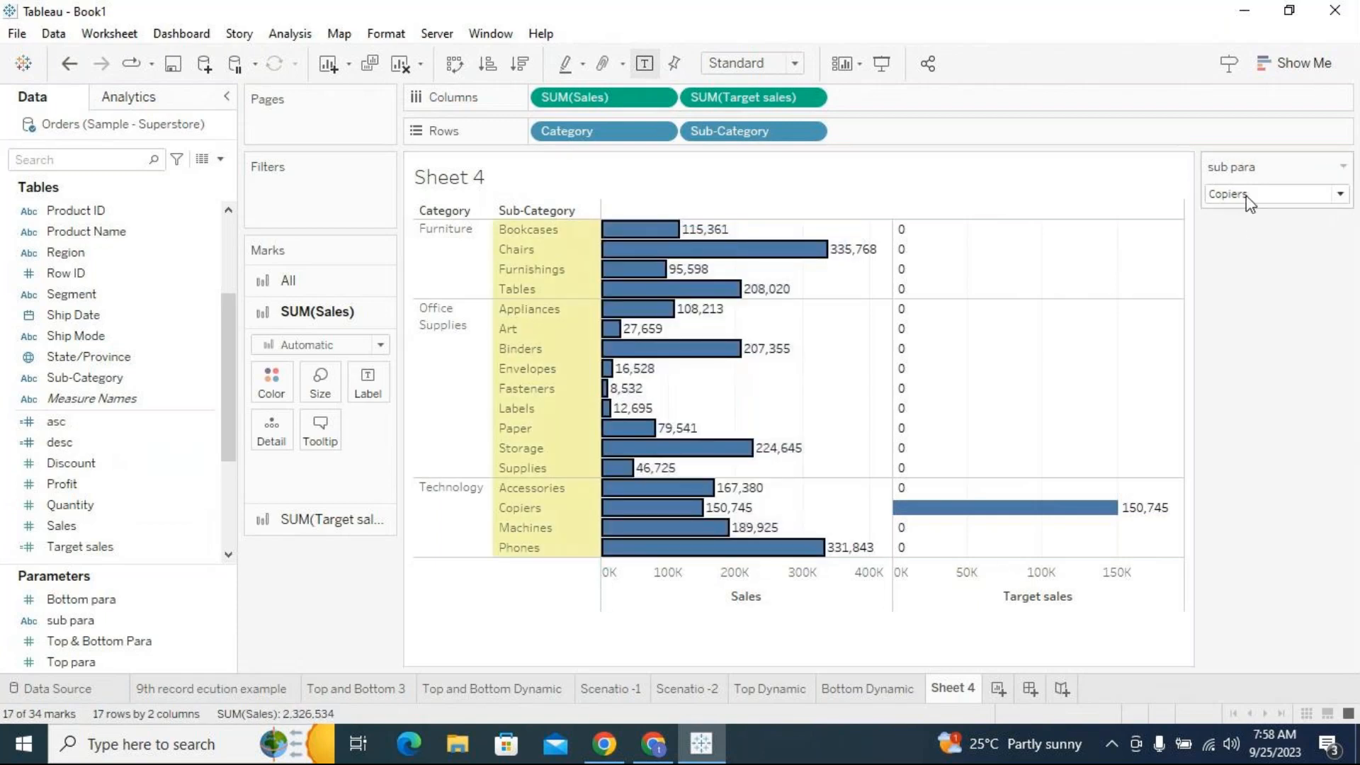
pyautogui.moveTo(1075, 514)
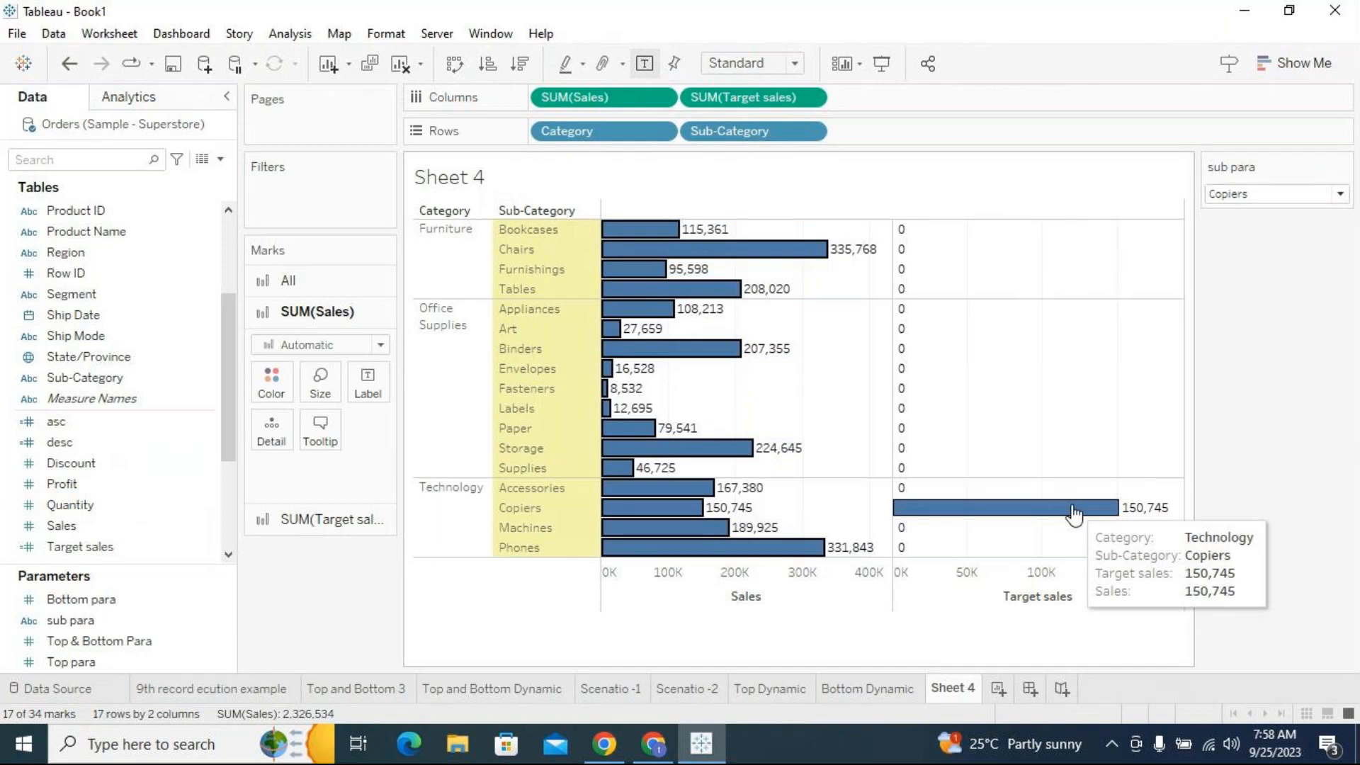
# Set the sub para parameter to Envelopes, clear the Sales bar selection, and highlight the Target sales axis
pyautogui.click(1237, 194)
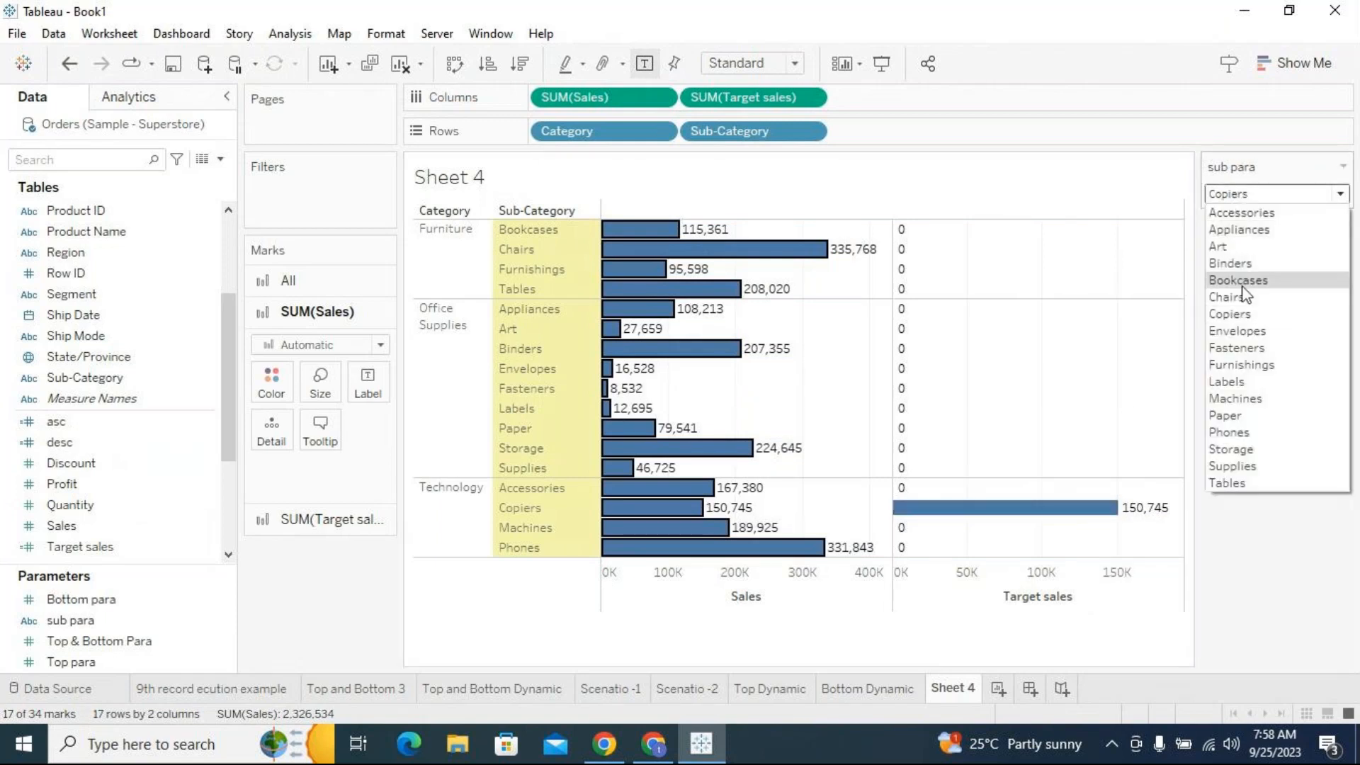
pyautogui.click(1250, 332)
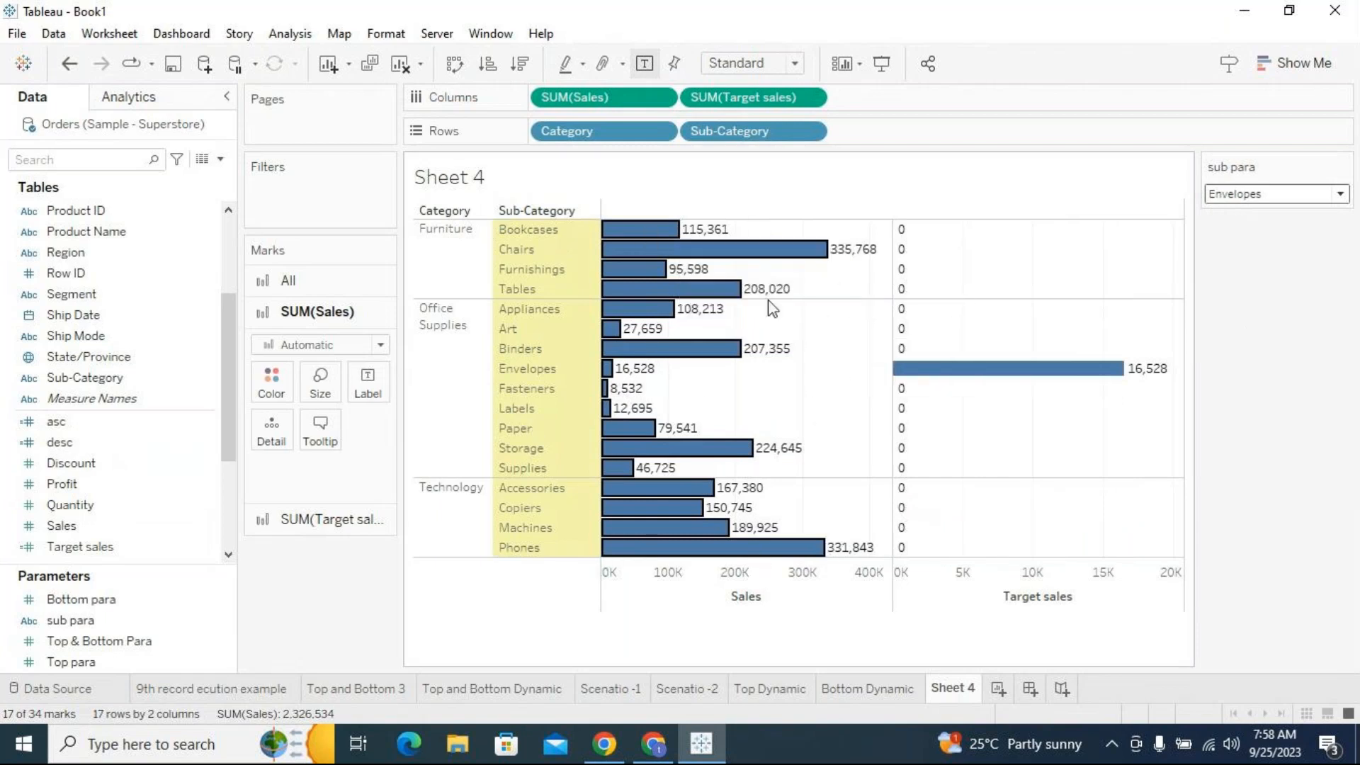
pyautogui.moveTo(755, 298)
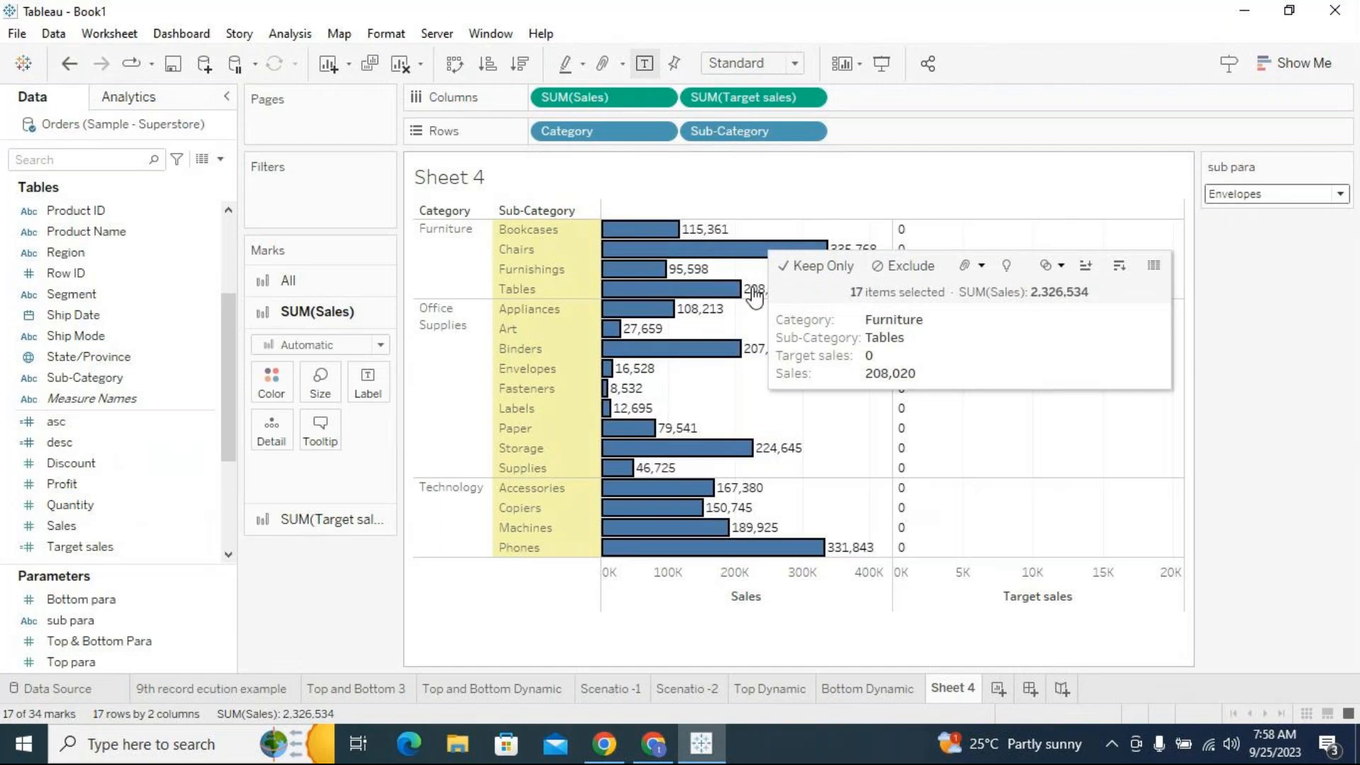
pyautogui.click(1046, 429)
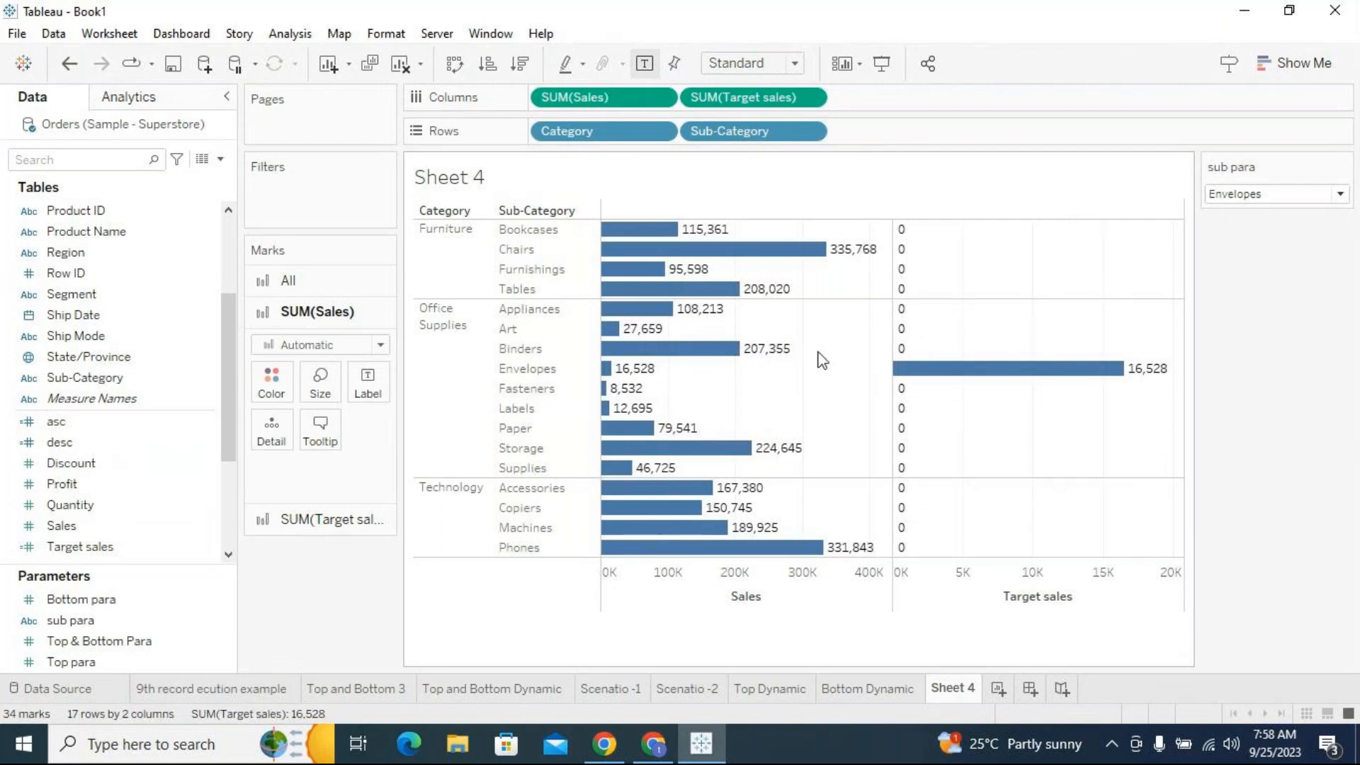
pyautogui.click(998, 606)
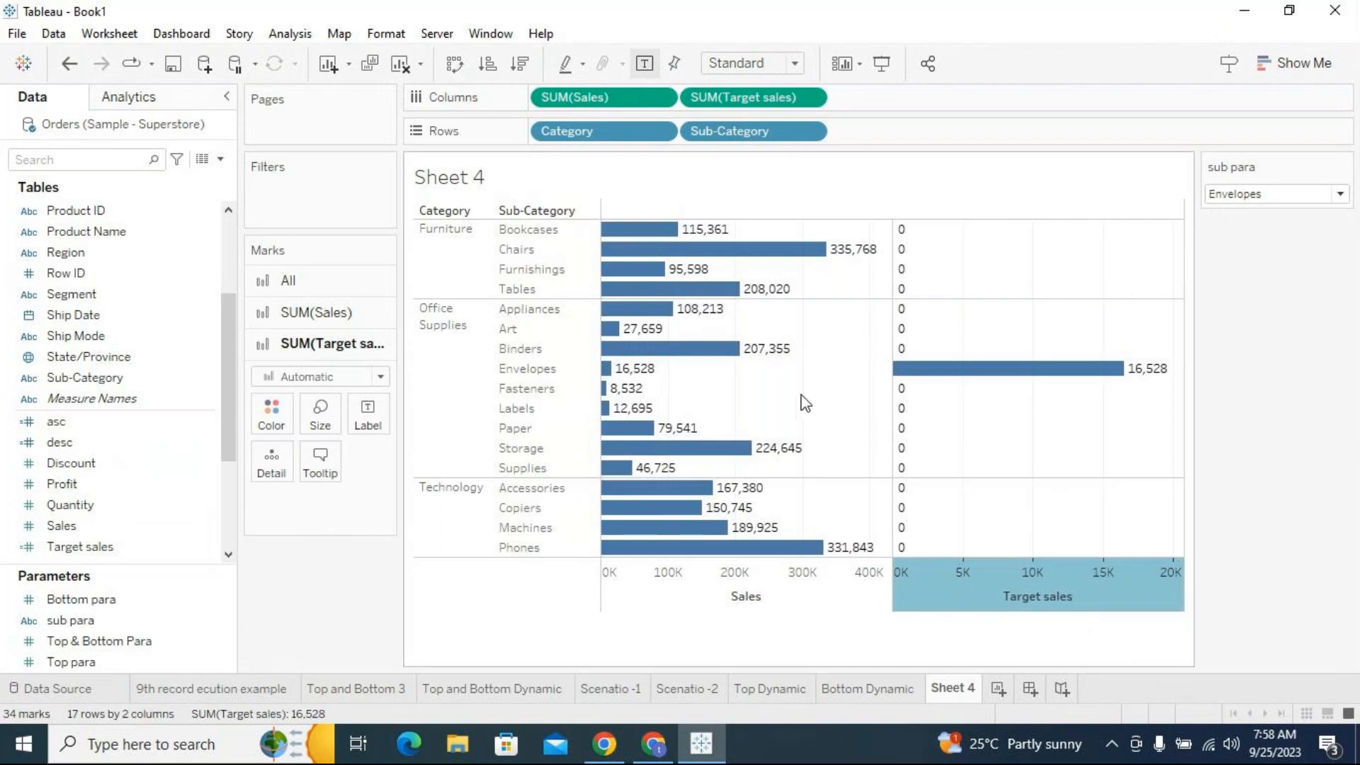
# Set the sub para parameter to Machines, select all the Sales bars for comparison, and clear the selection
pyautogui.click(1267, 196)
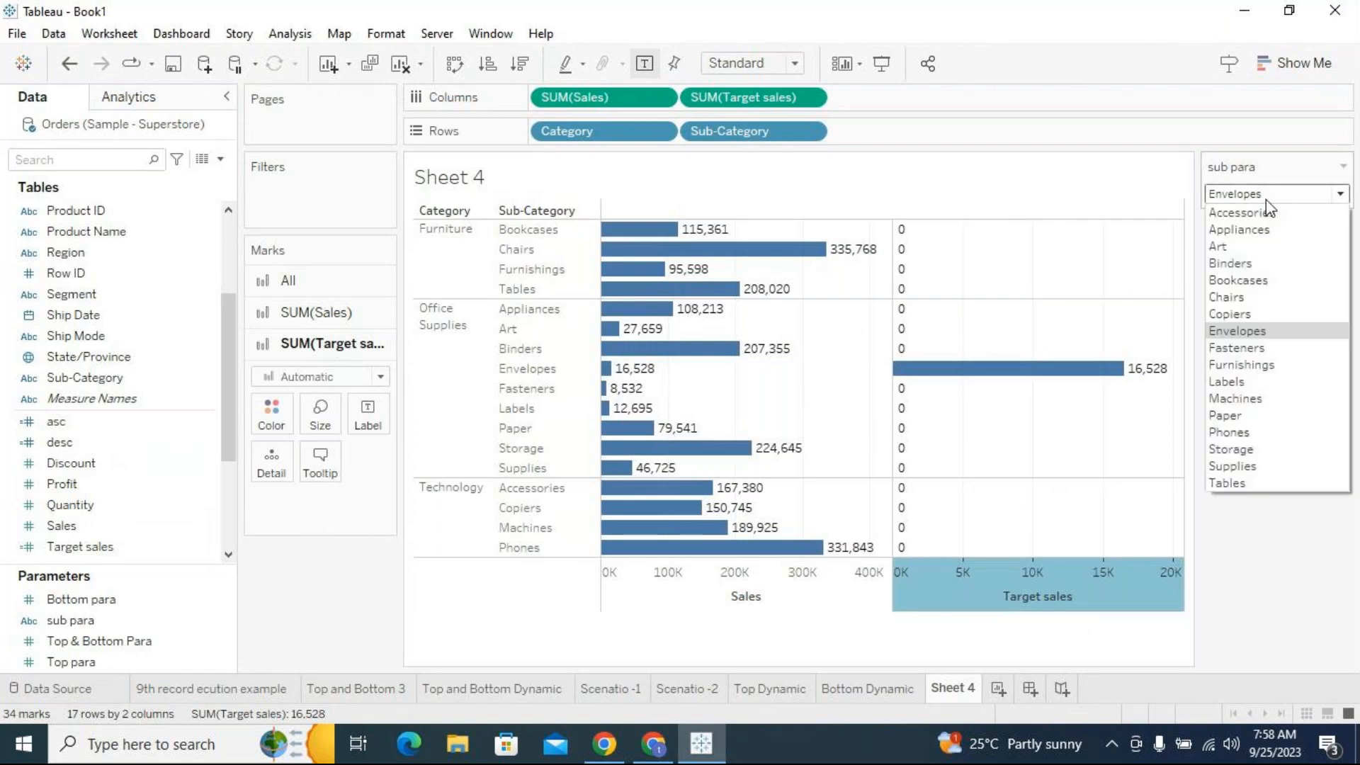
pyautogui.click(1278, 396)
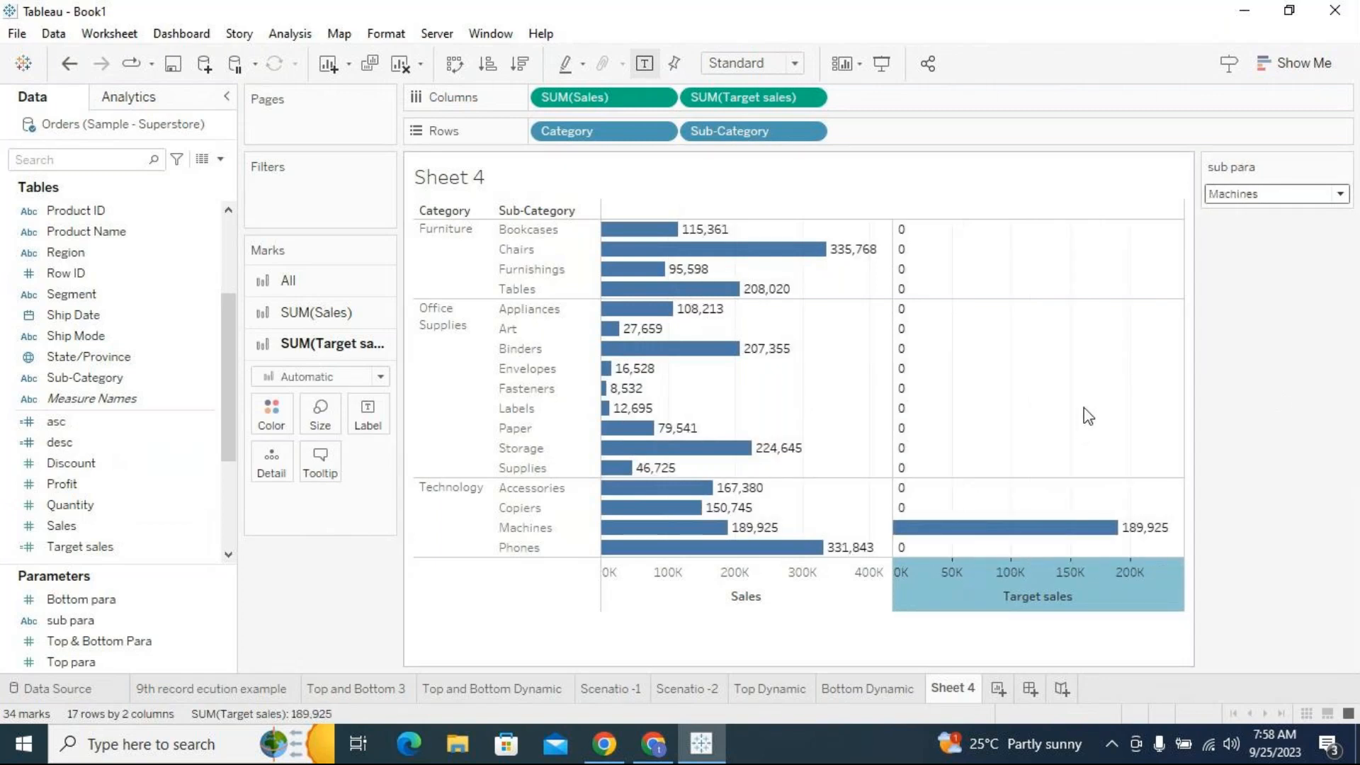
pyautogui.moveTo(872, 228); pyautogui.dragTo(469, 603)
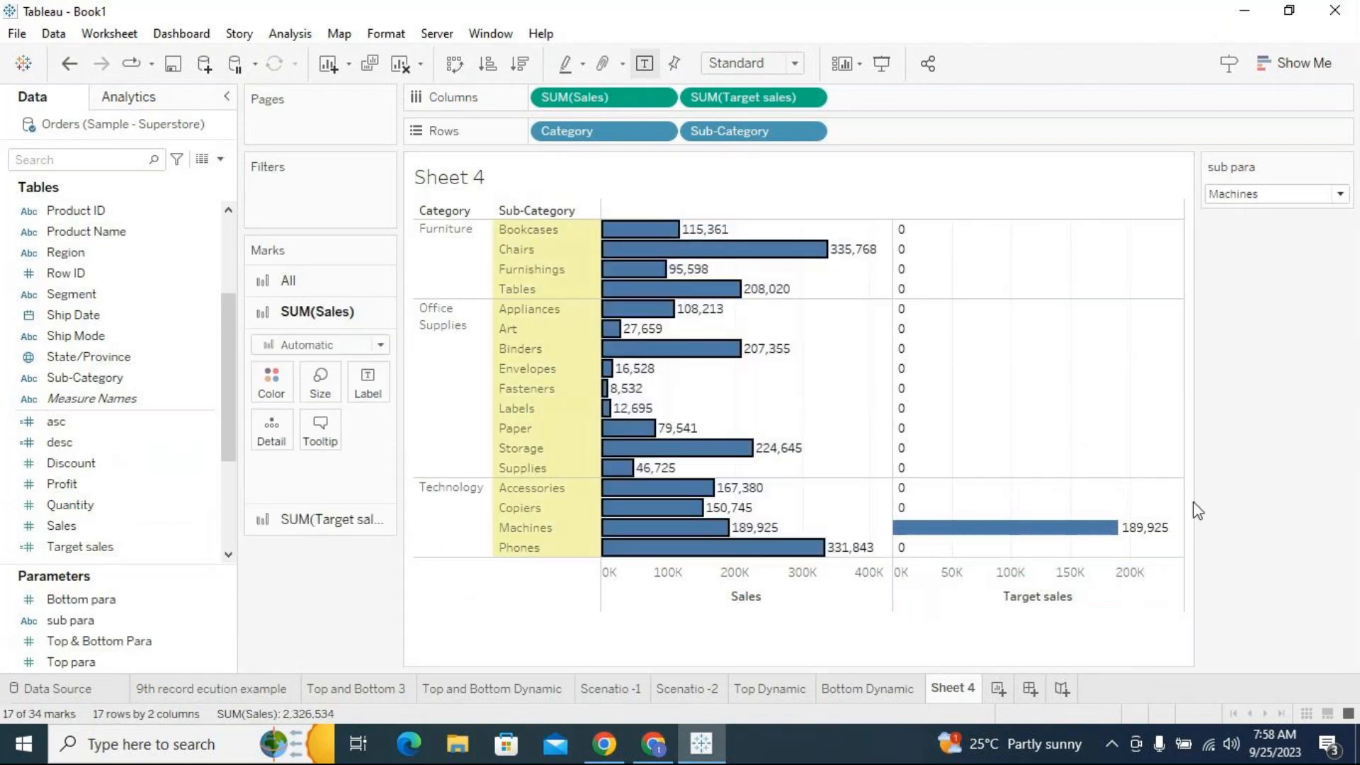
pyautogui.click(1066, 424)
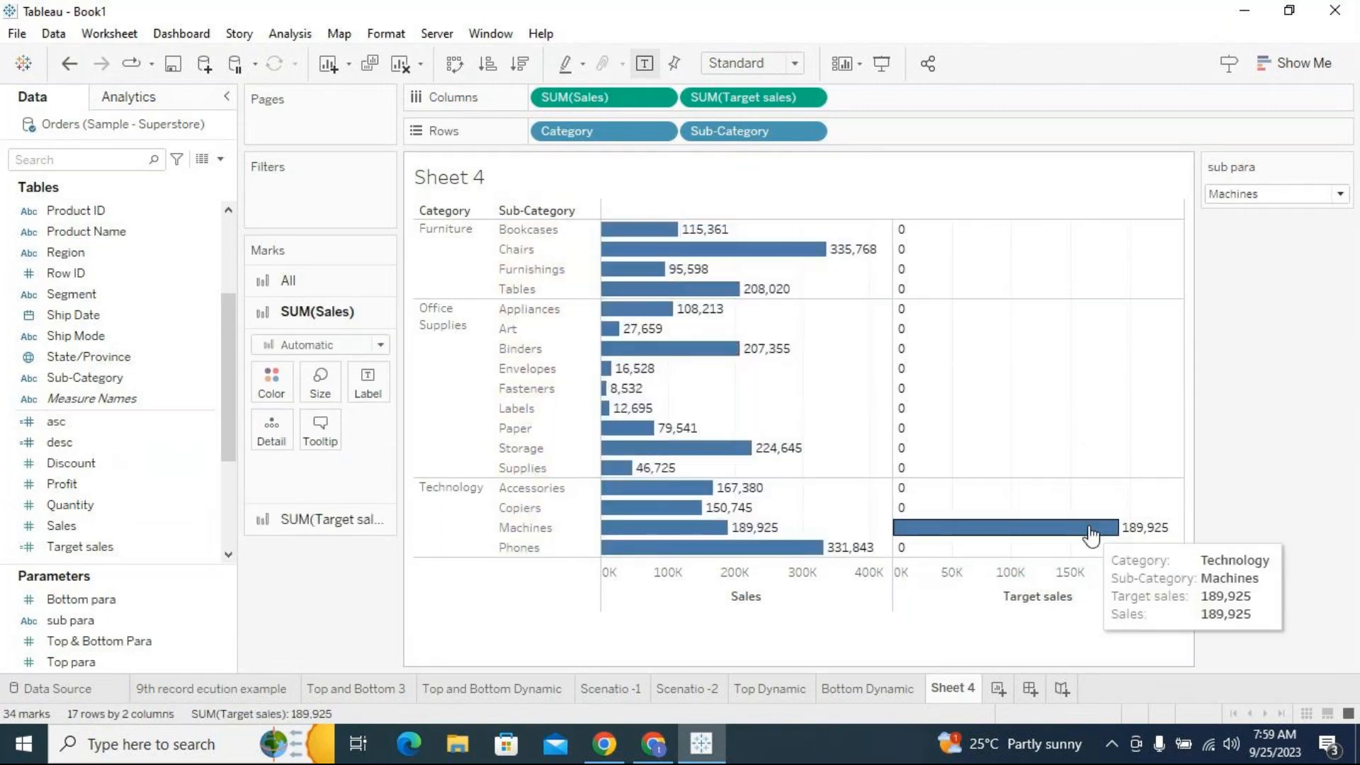
# Compare the Bookcases row with the Machines bar under Target sales, highlight the Target sales axis, and clear the selection
pyautogui.moveTo(617, 243)
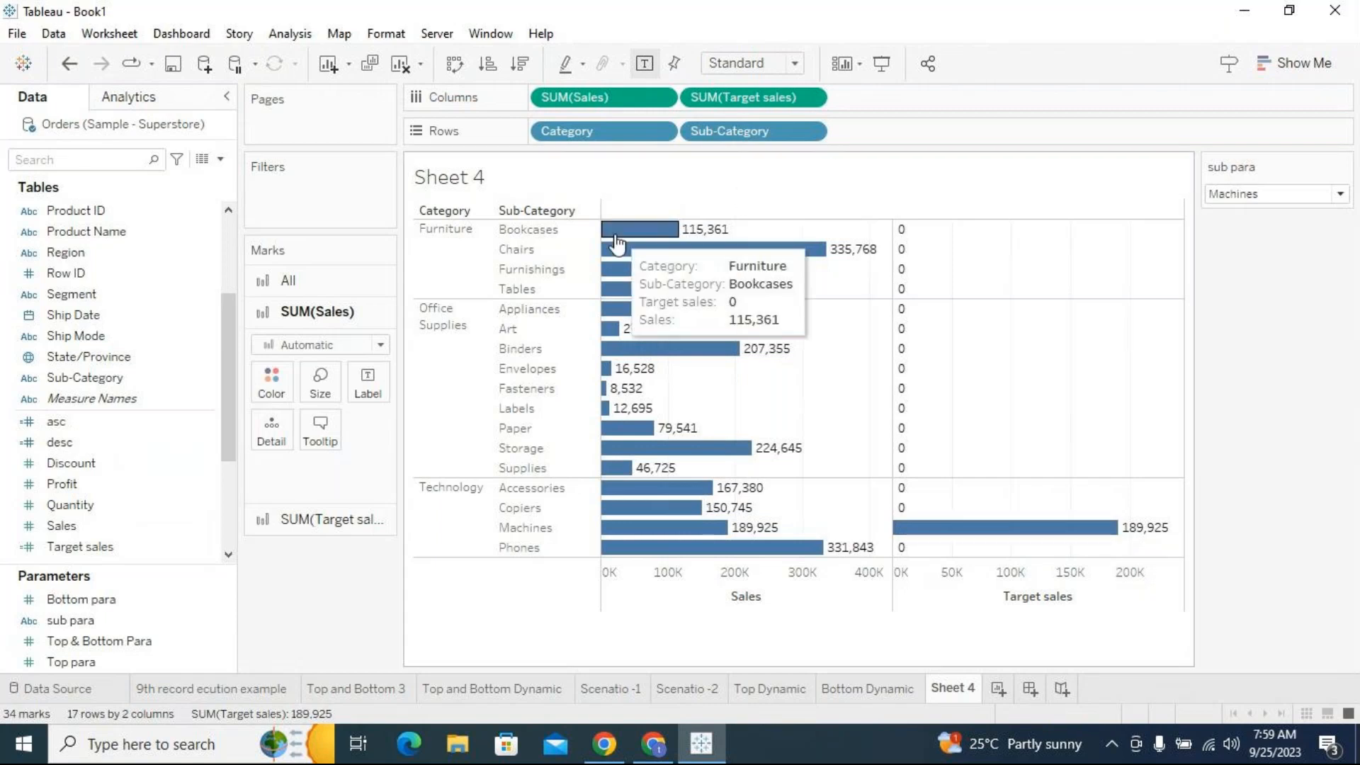
pyautogui.click(544, 236)
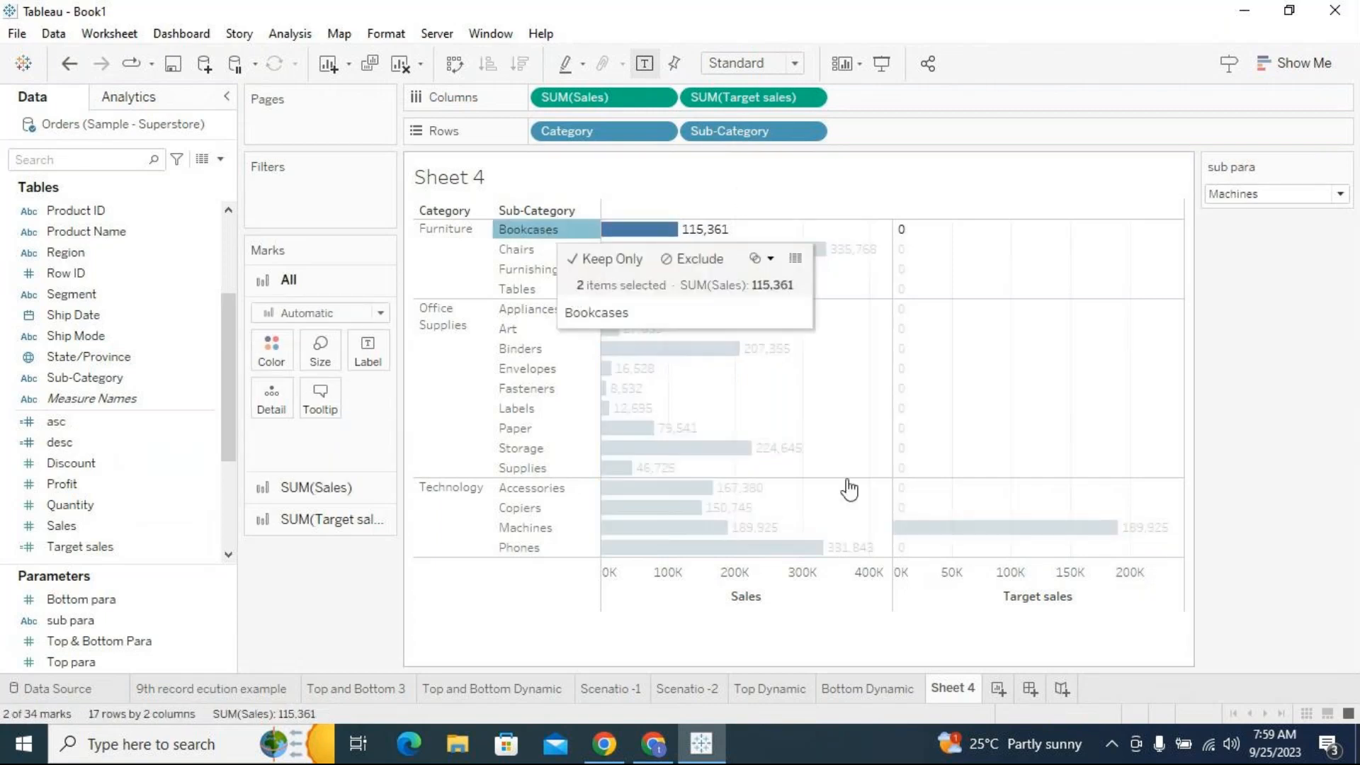
pyautogui.moveTo(1053, 541)
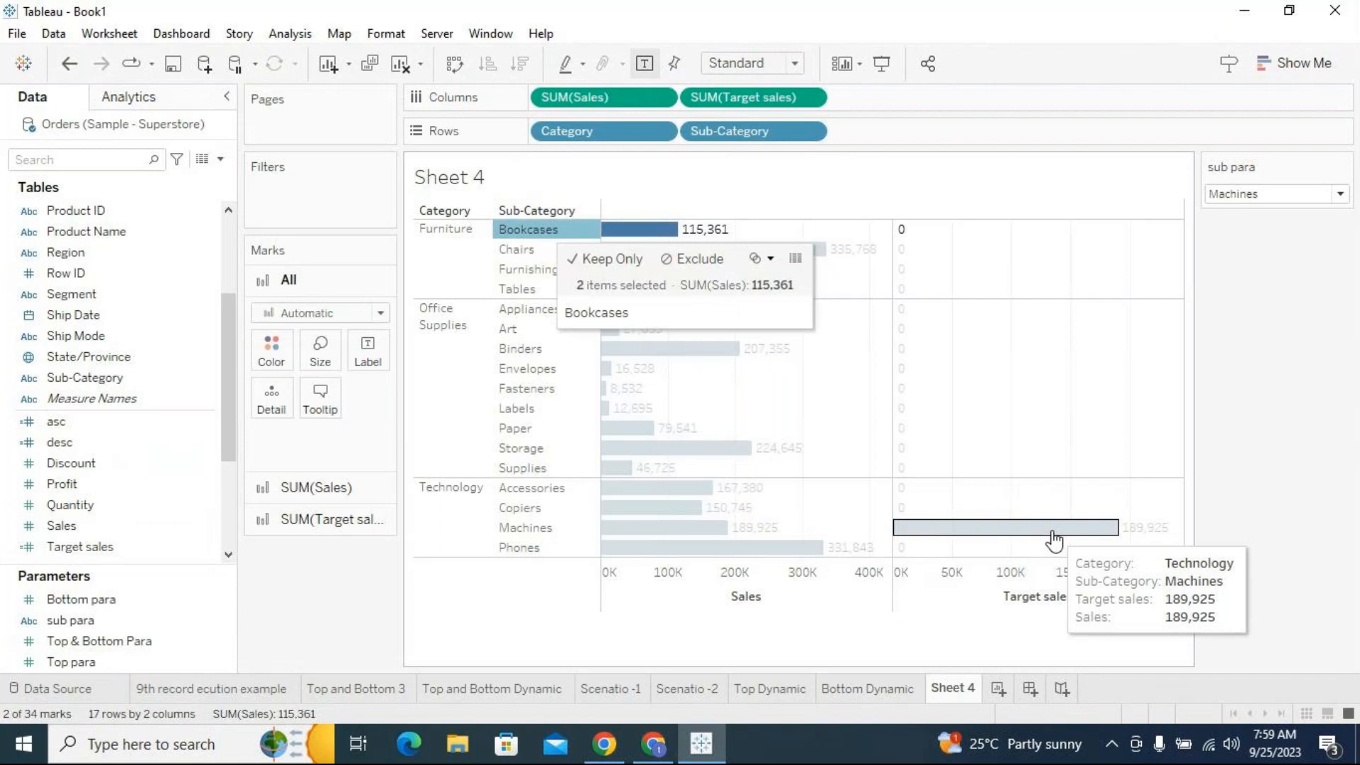
pyautogui.moveTo(649, 235)
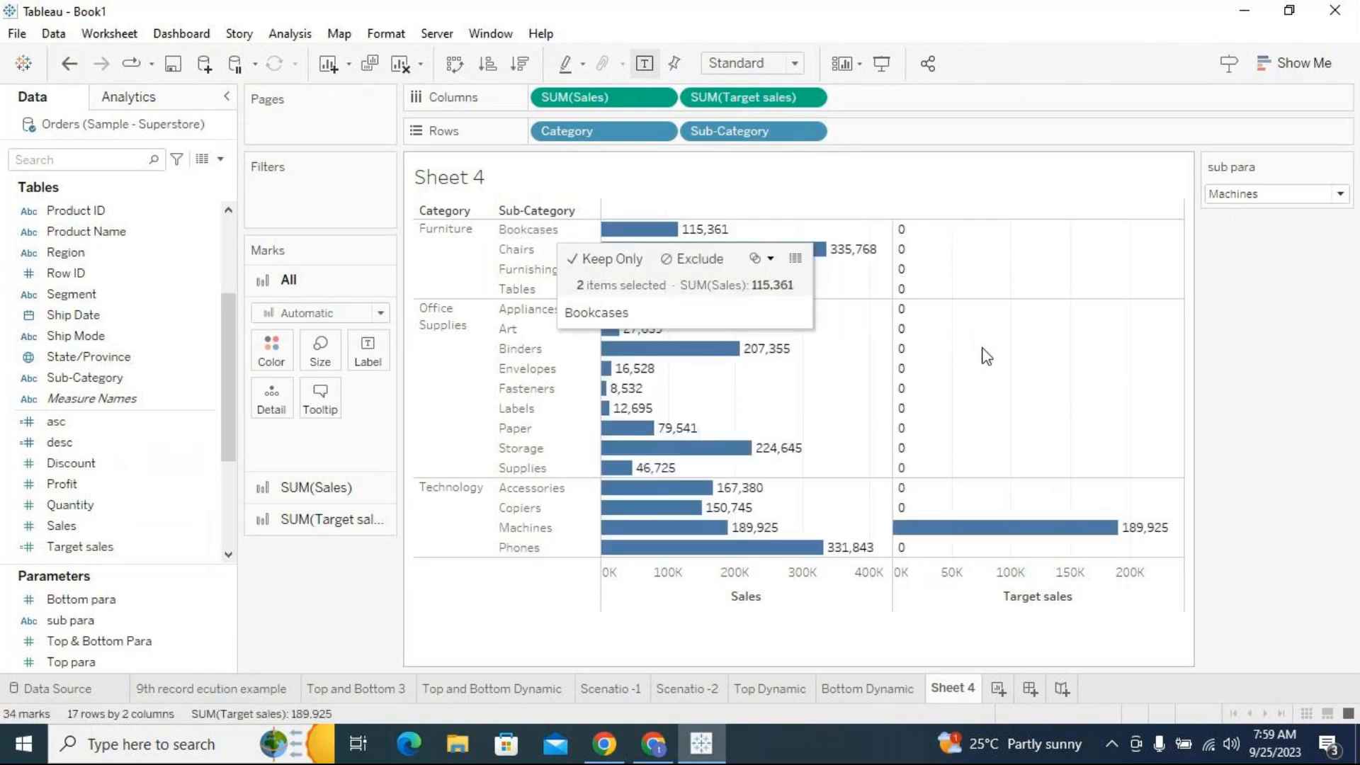
pyautogui.click(943, 217)
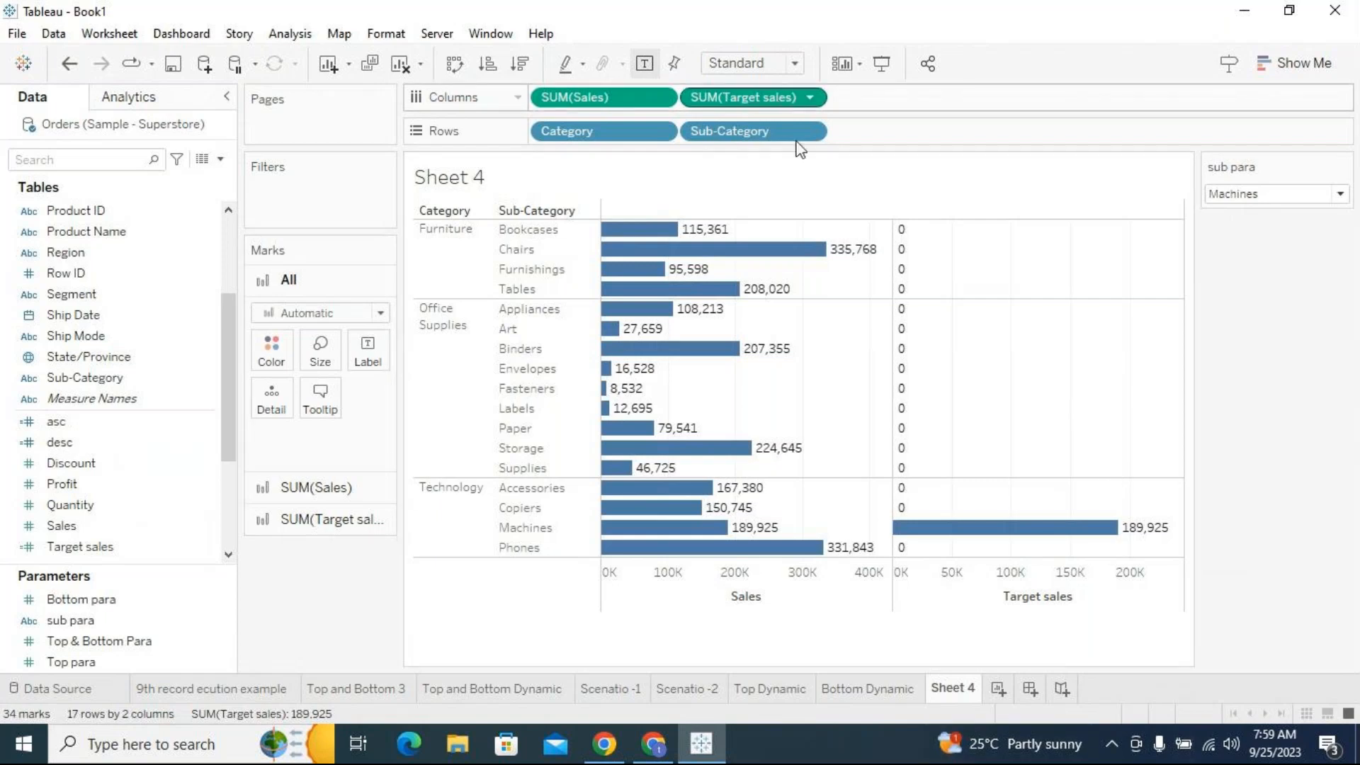
pyautogui.click(975, 608)
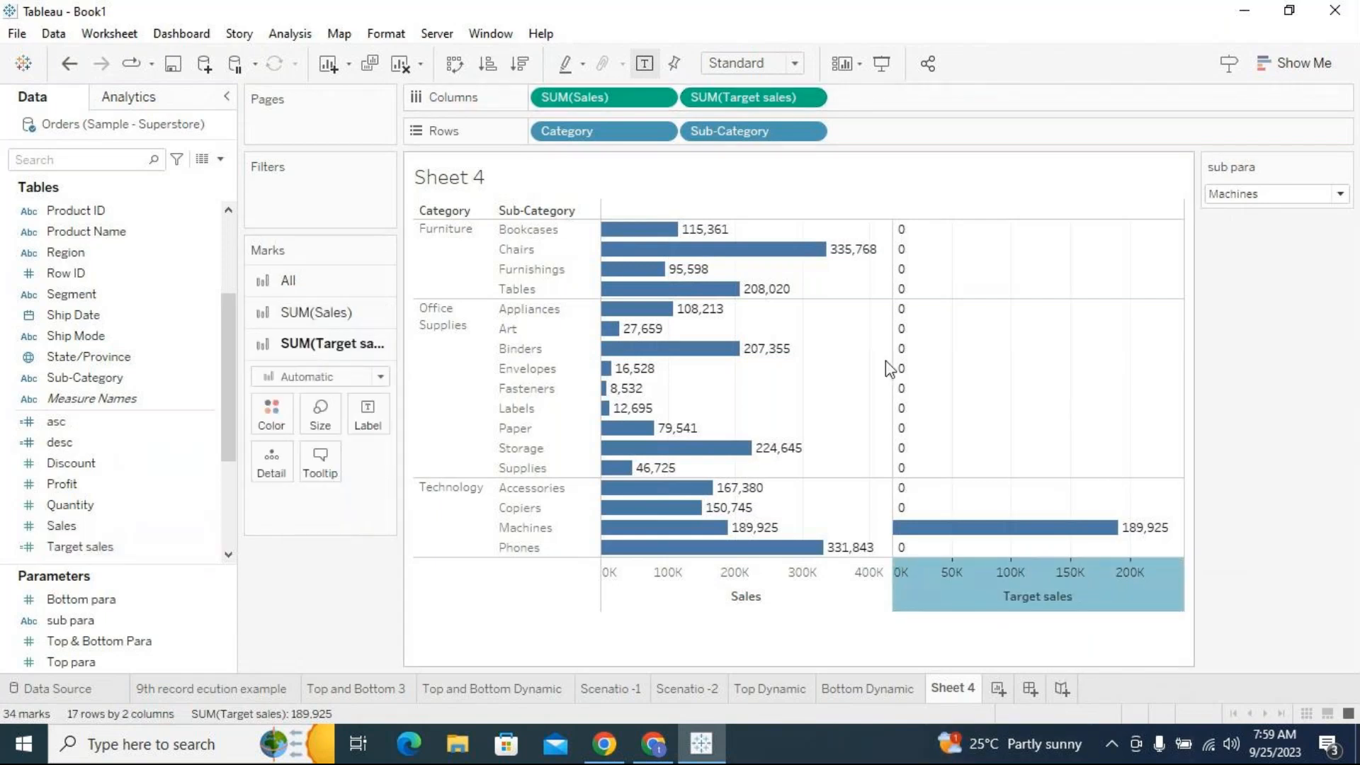
pyautogui.click(1023, 360)
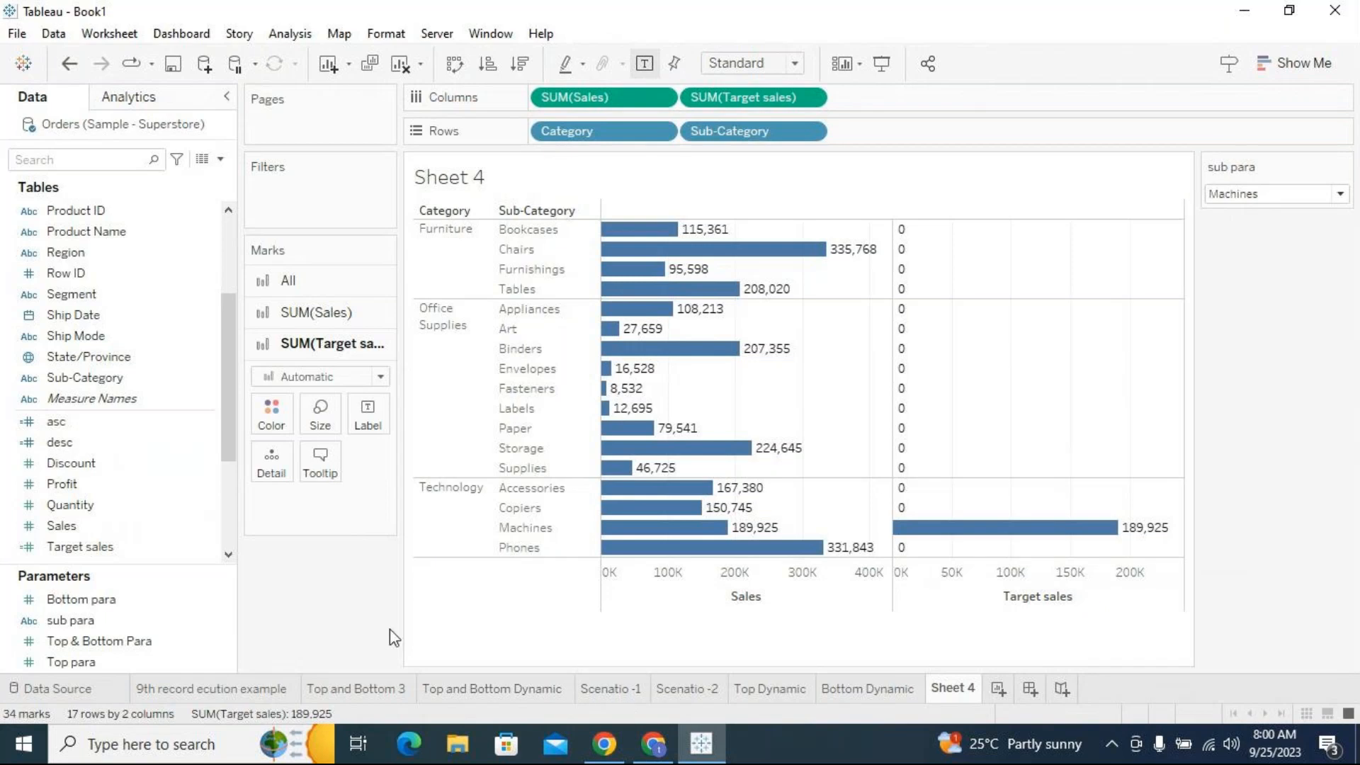
# View the Scenatio -1 sheet and switch to the GoTo meeting in the browser
pyautogui.moveTo(606, 699)
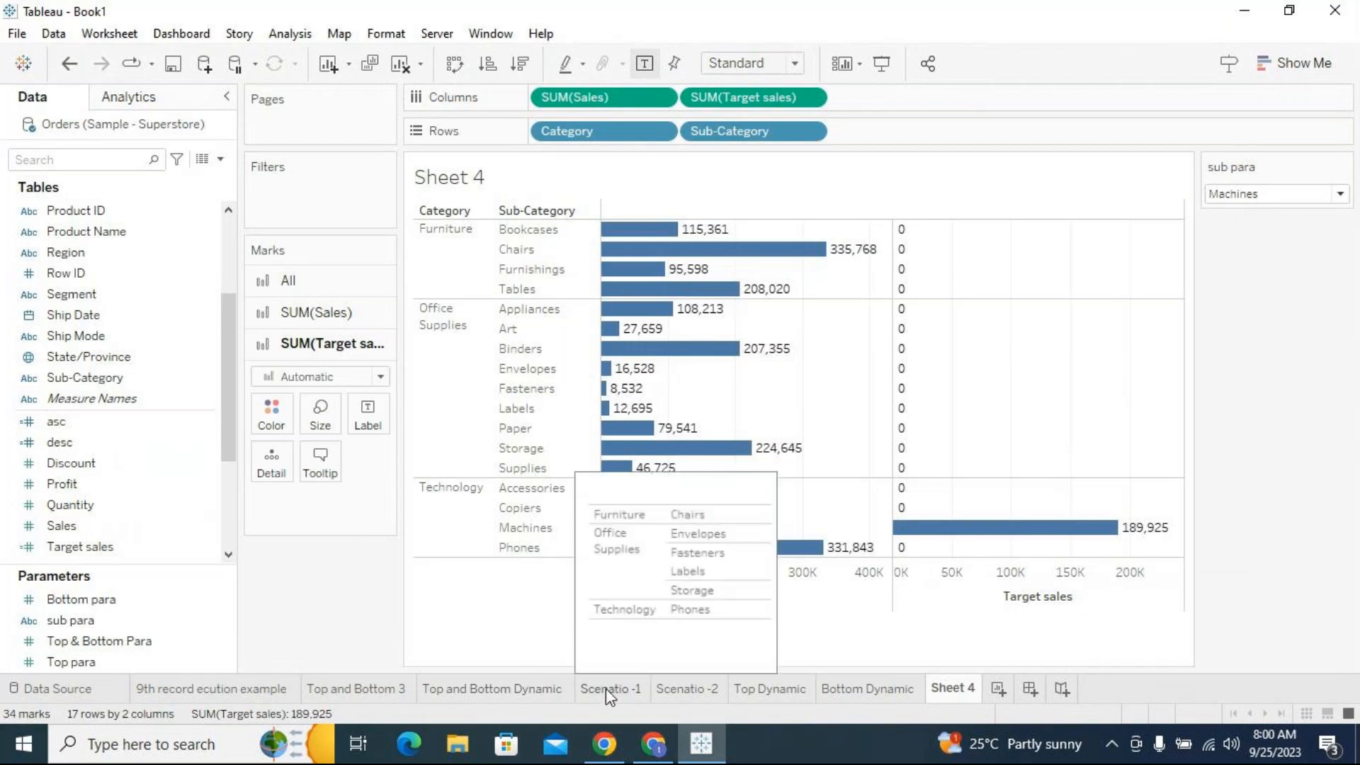
pyautogui.click(605, 687)
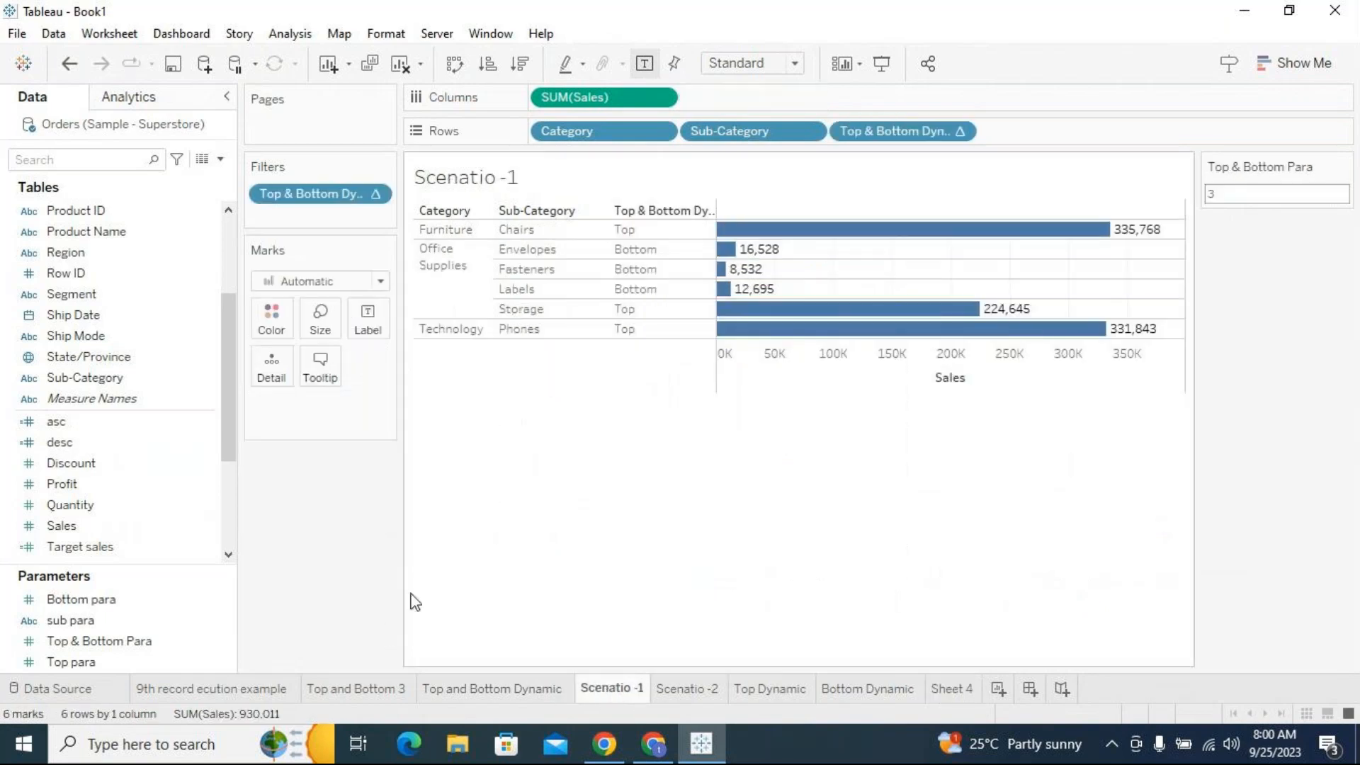
pyautogui.click(653, 744)
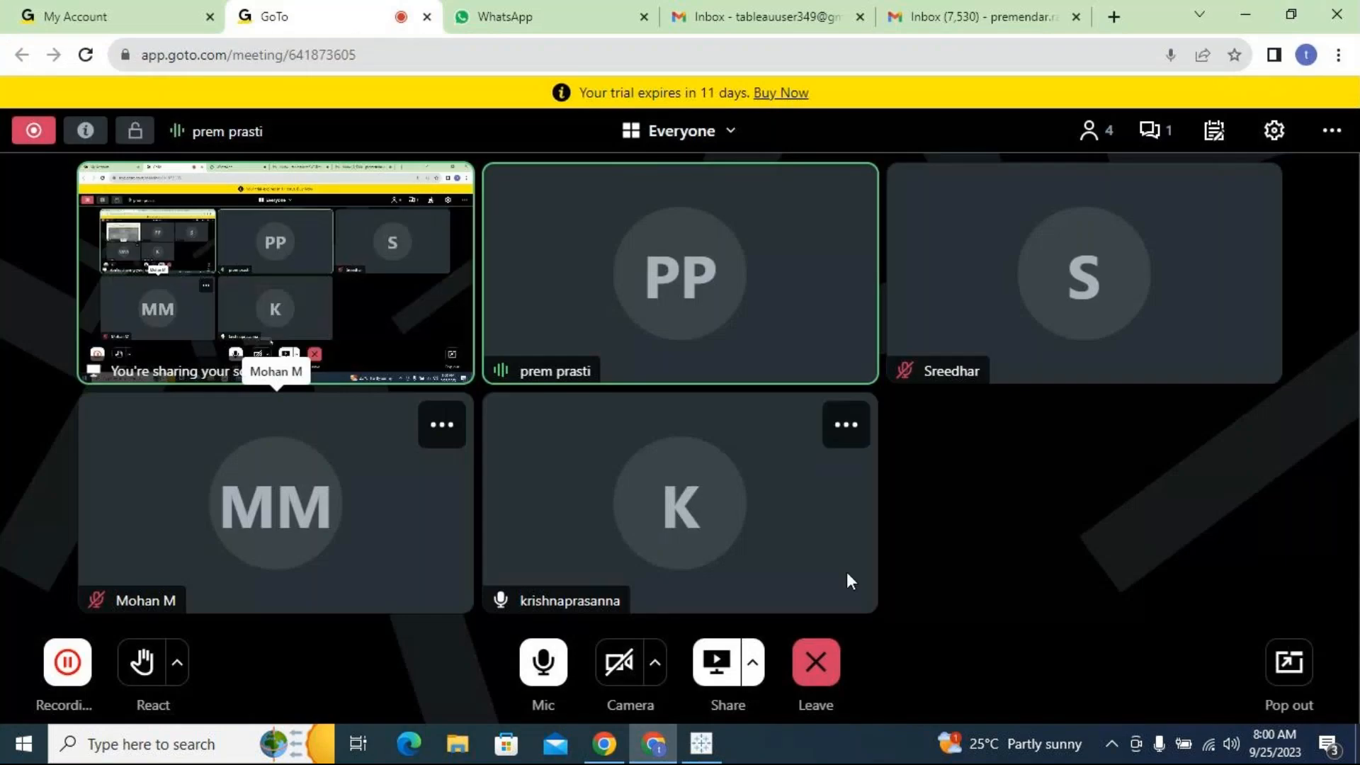